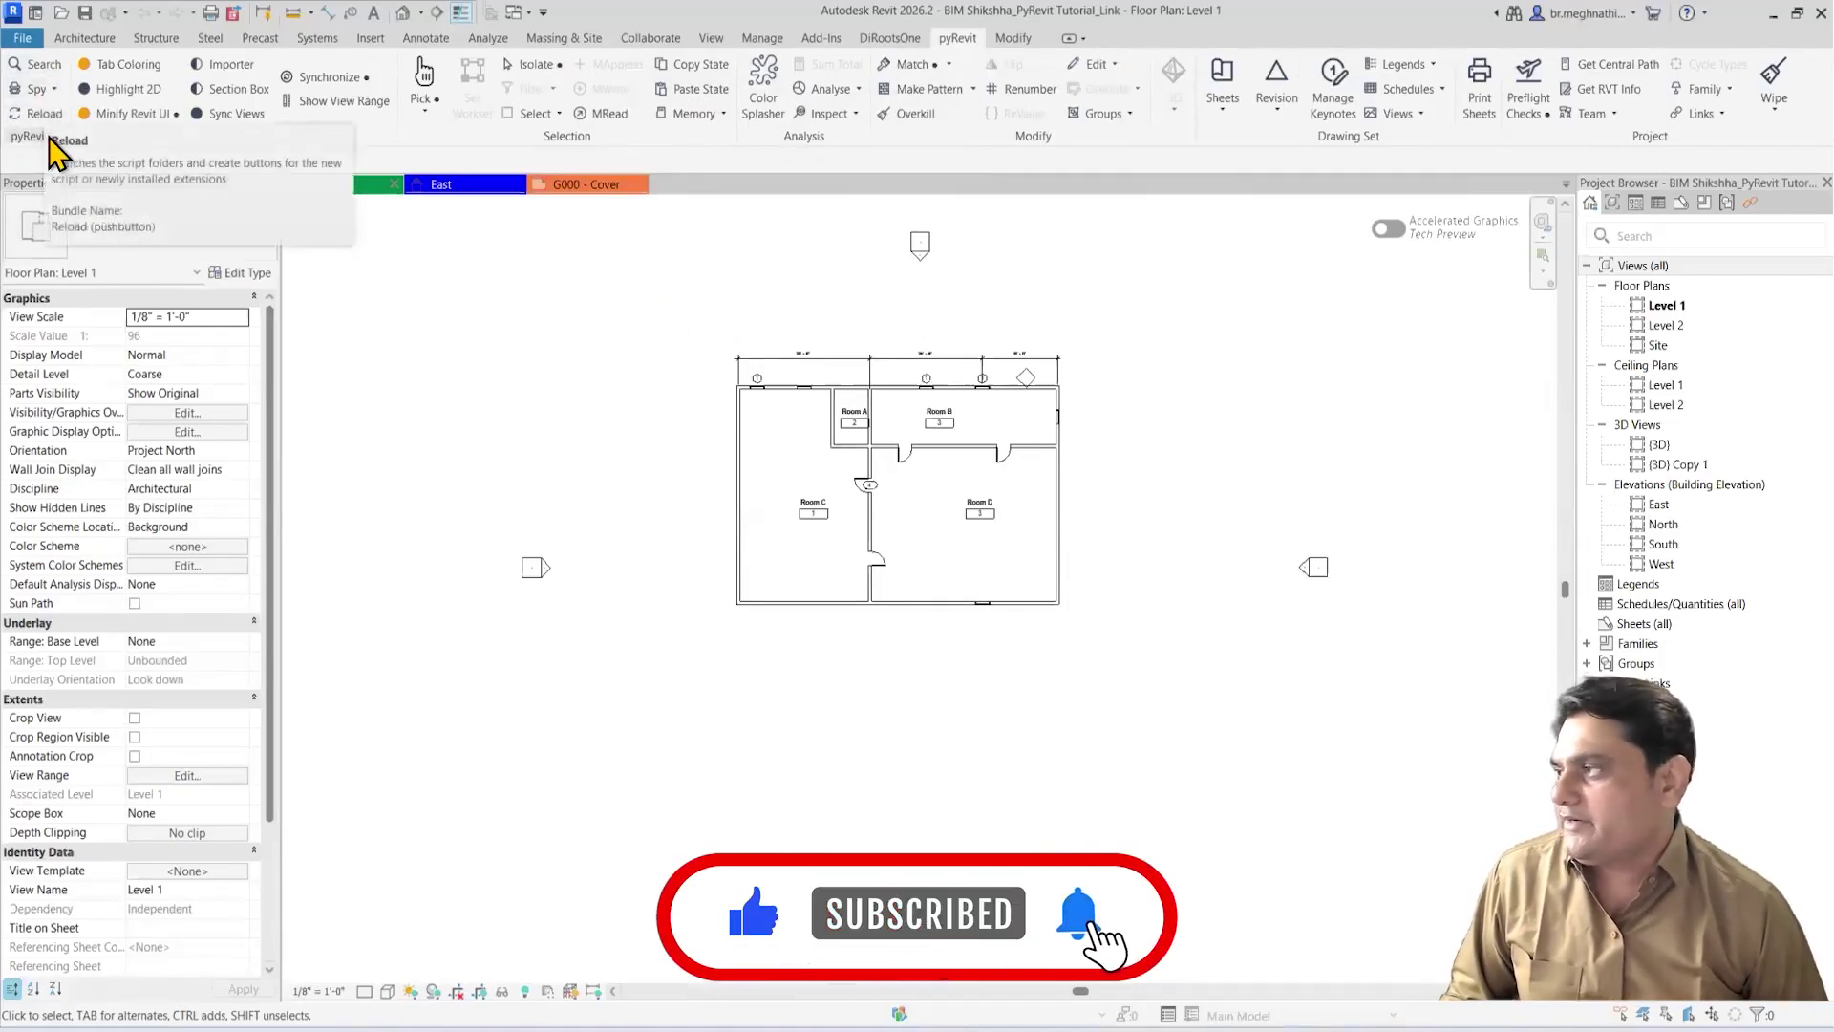
# Step: Switch to the East elevation and the G000 - Cover sheet to compare how the projects' tabs are coloured
pyautogui.moveTo(59, 151)
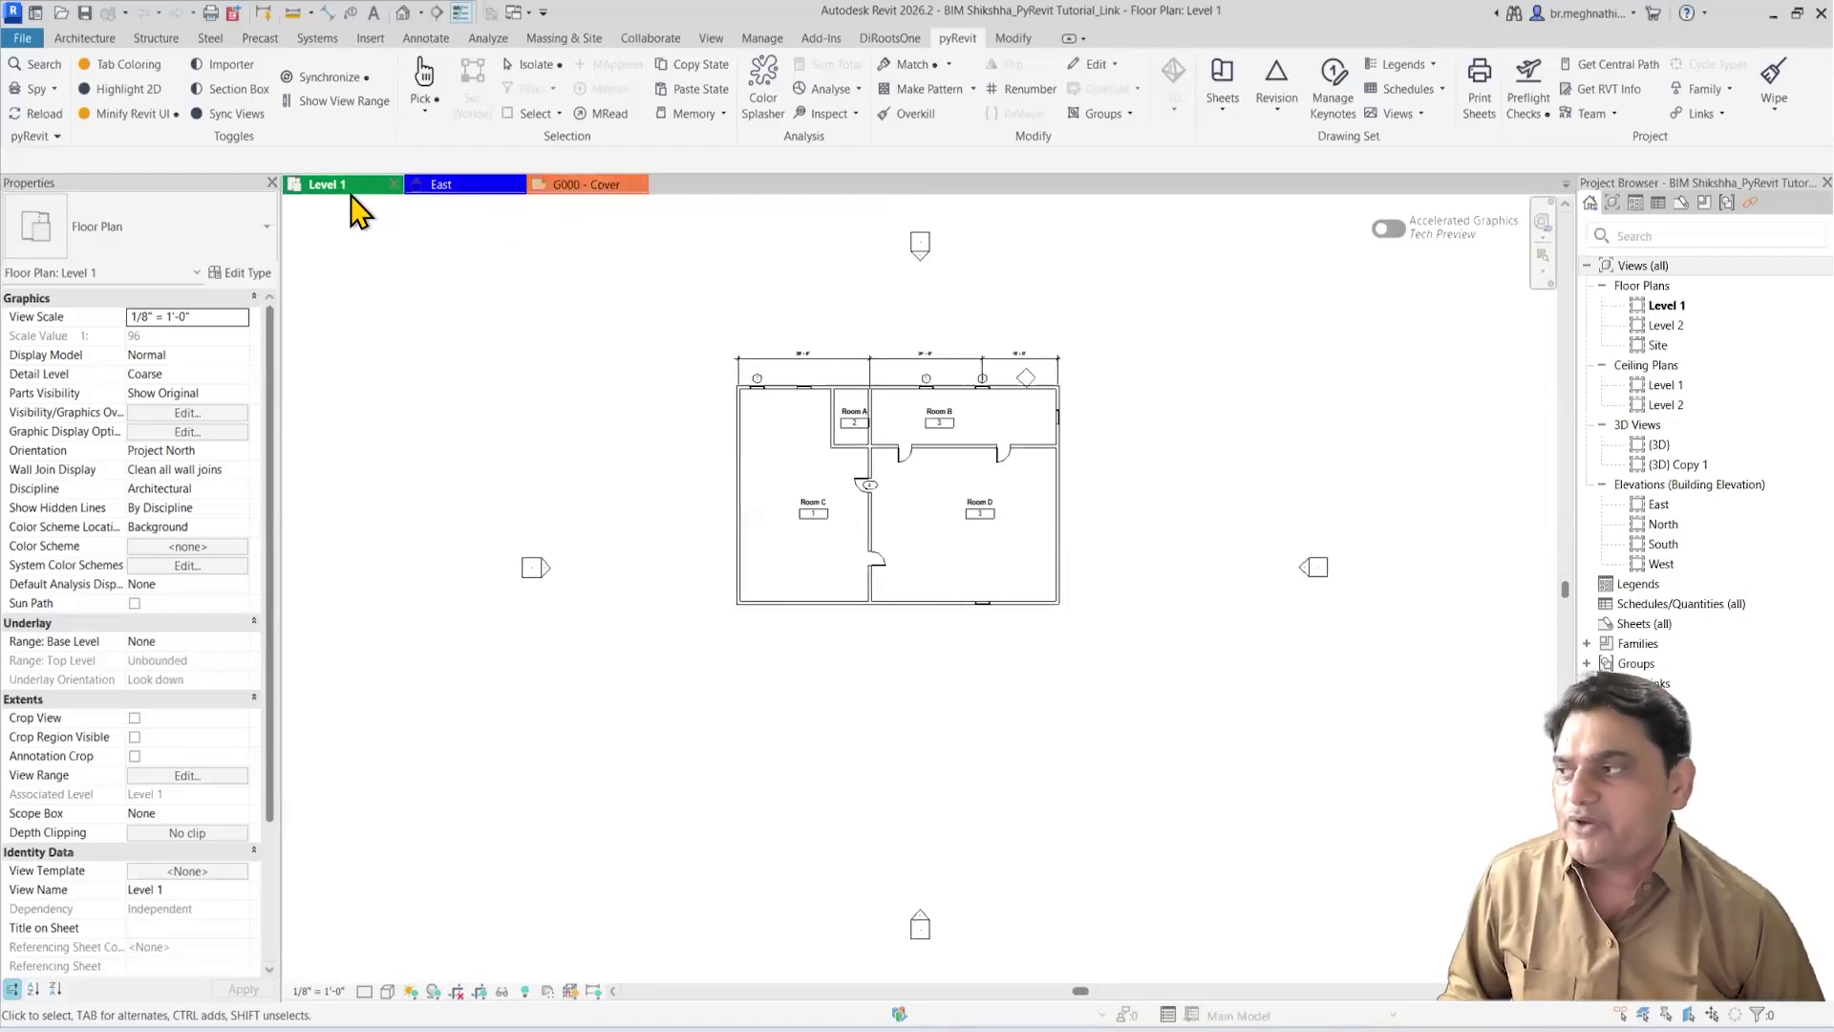
pyautogui.click(477, 183)
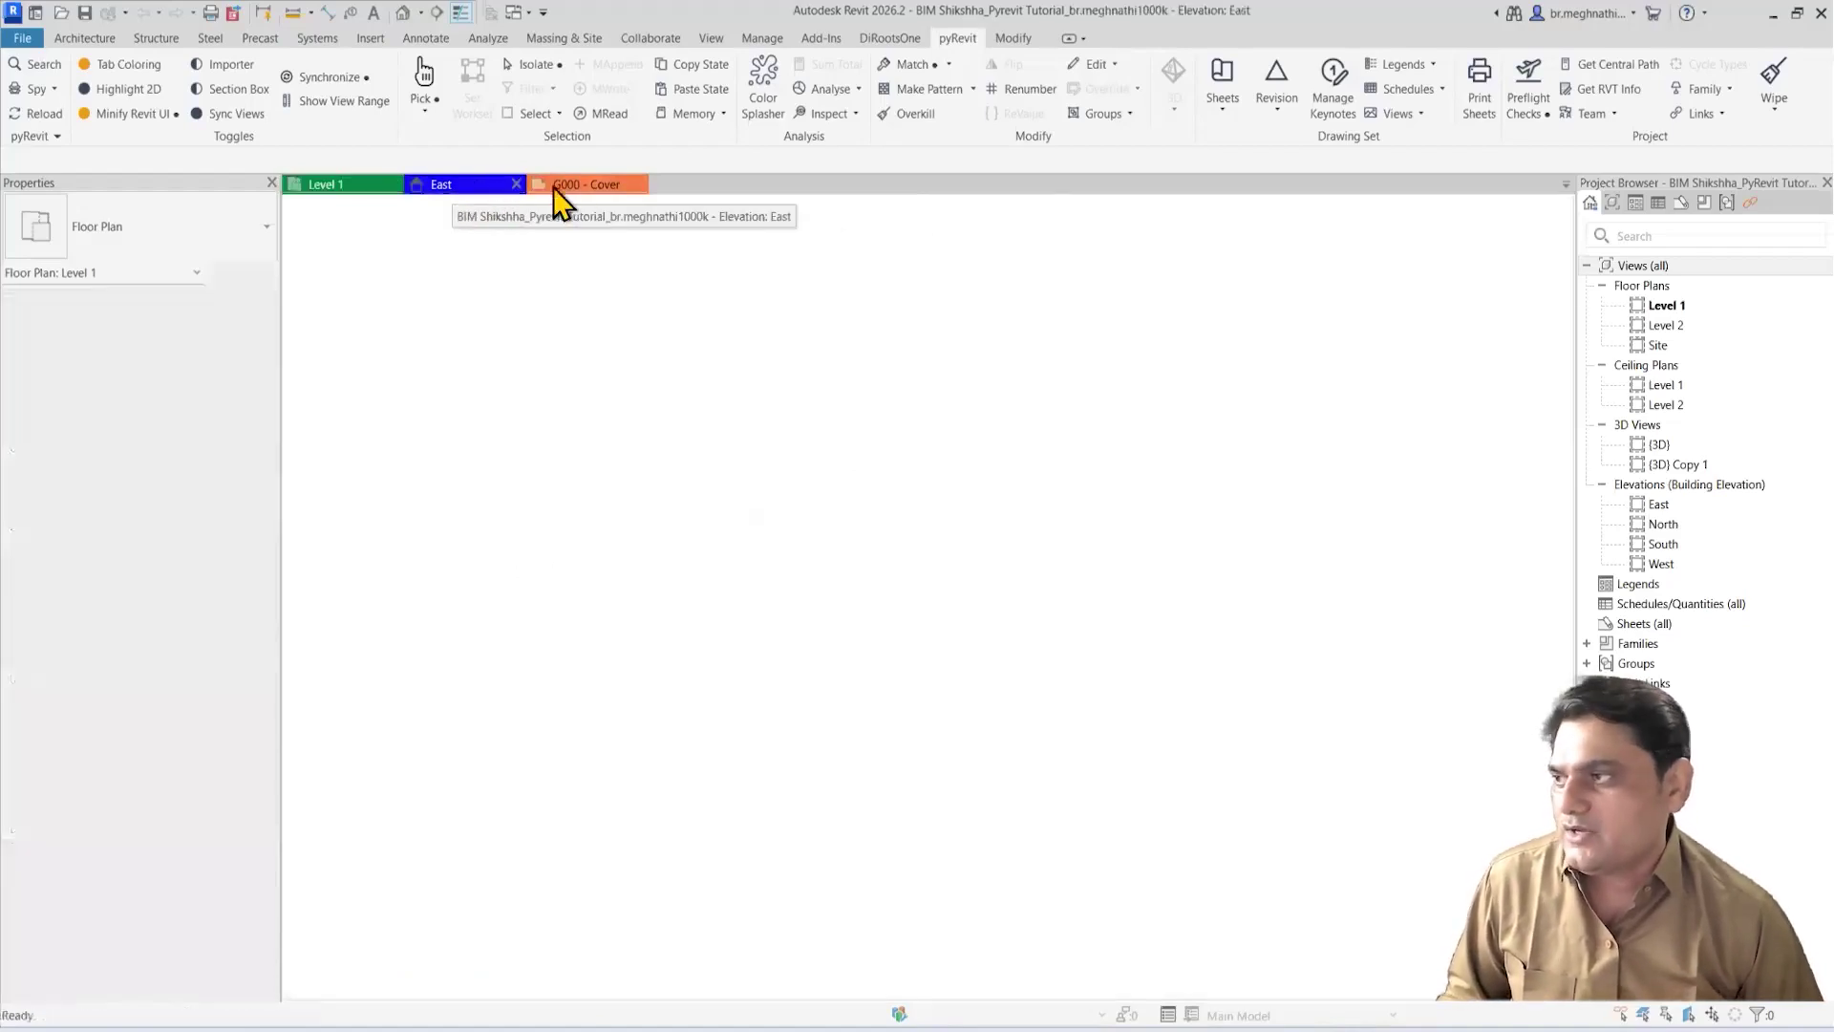
pyautogui.click(585, 187)
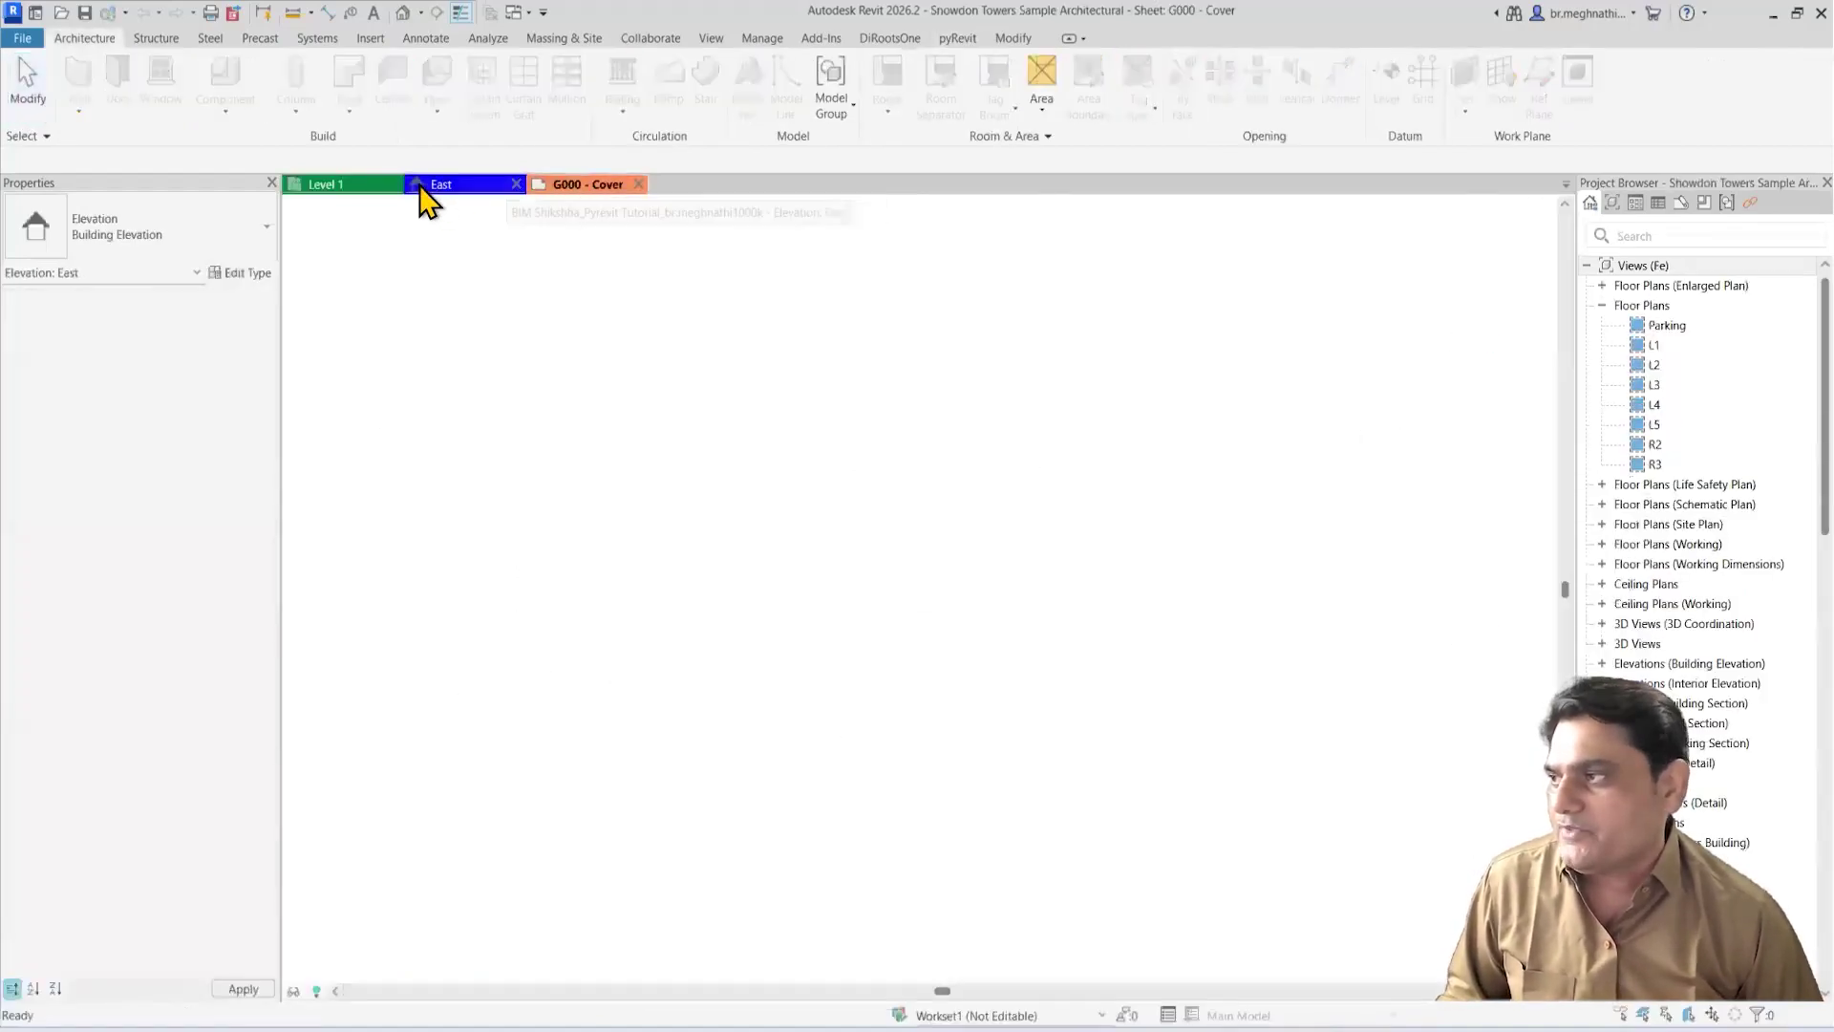
# Step: Return to the East elevation's project and open its 03 SF floor plan and 02 FF ceiling plan
pyautogui.click(442, 186)
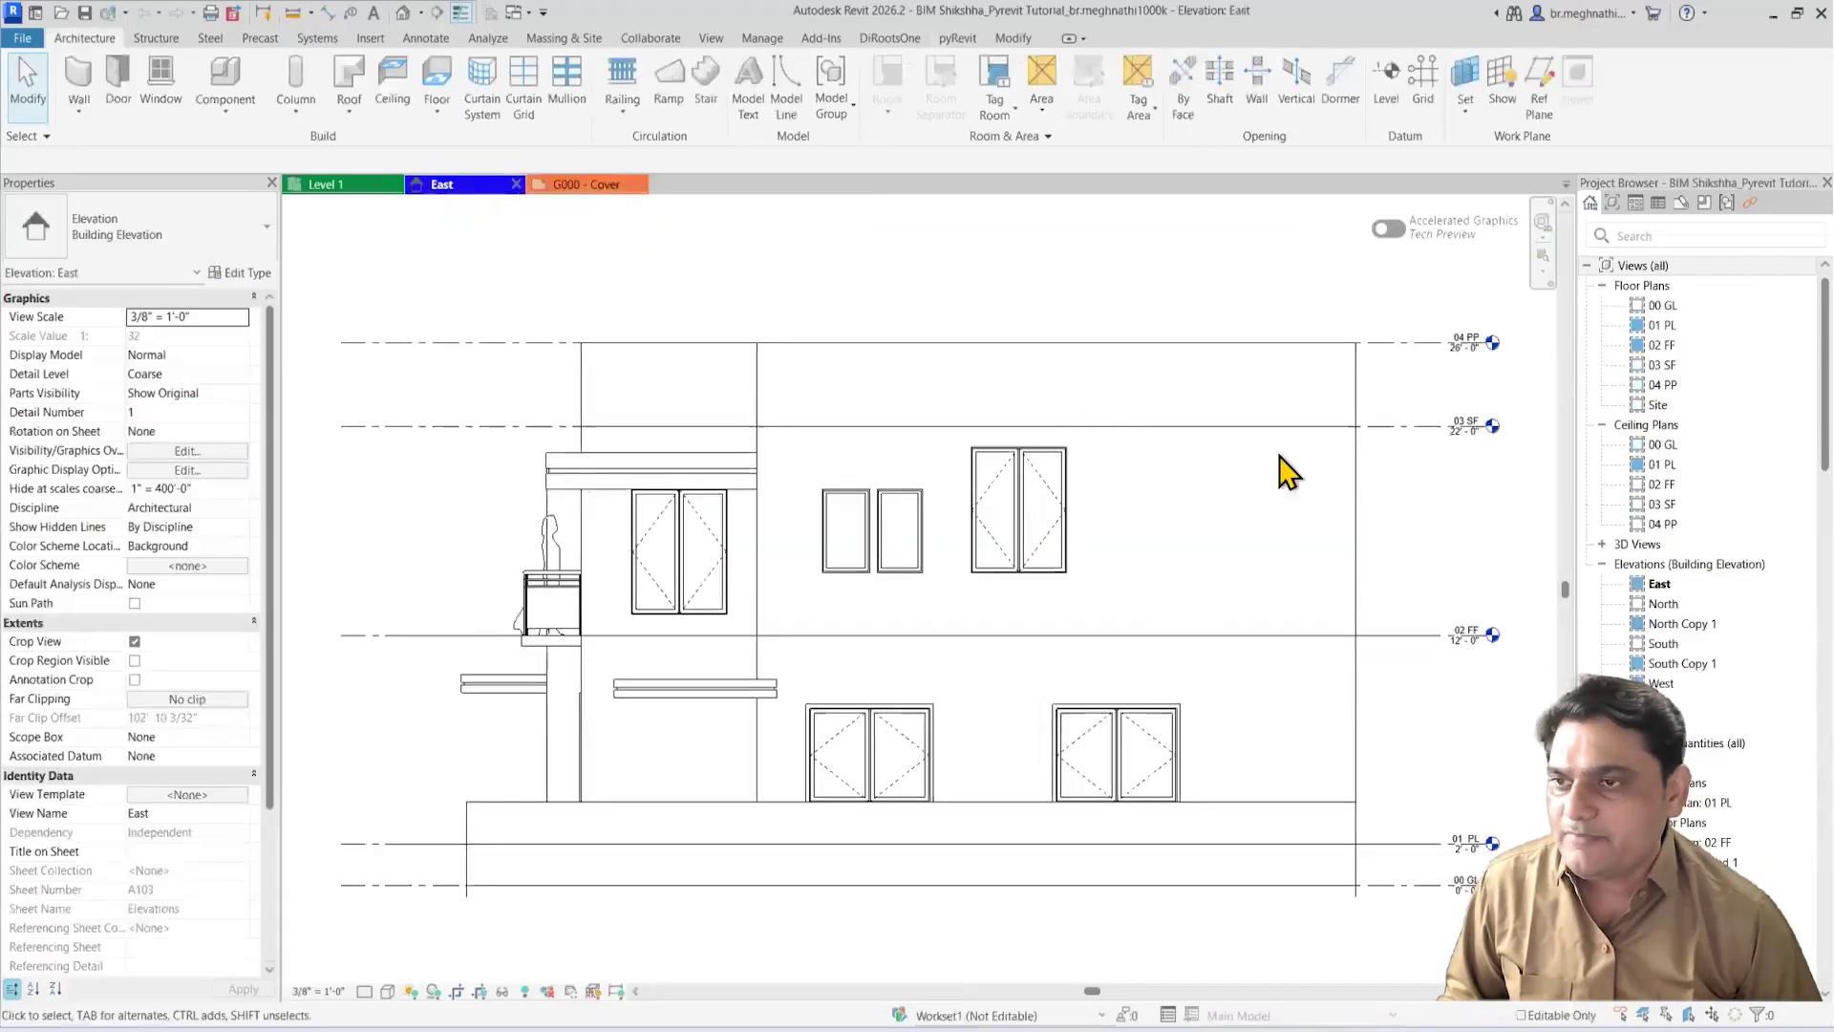
pyautogui.doubleClick(1662, 366)
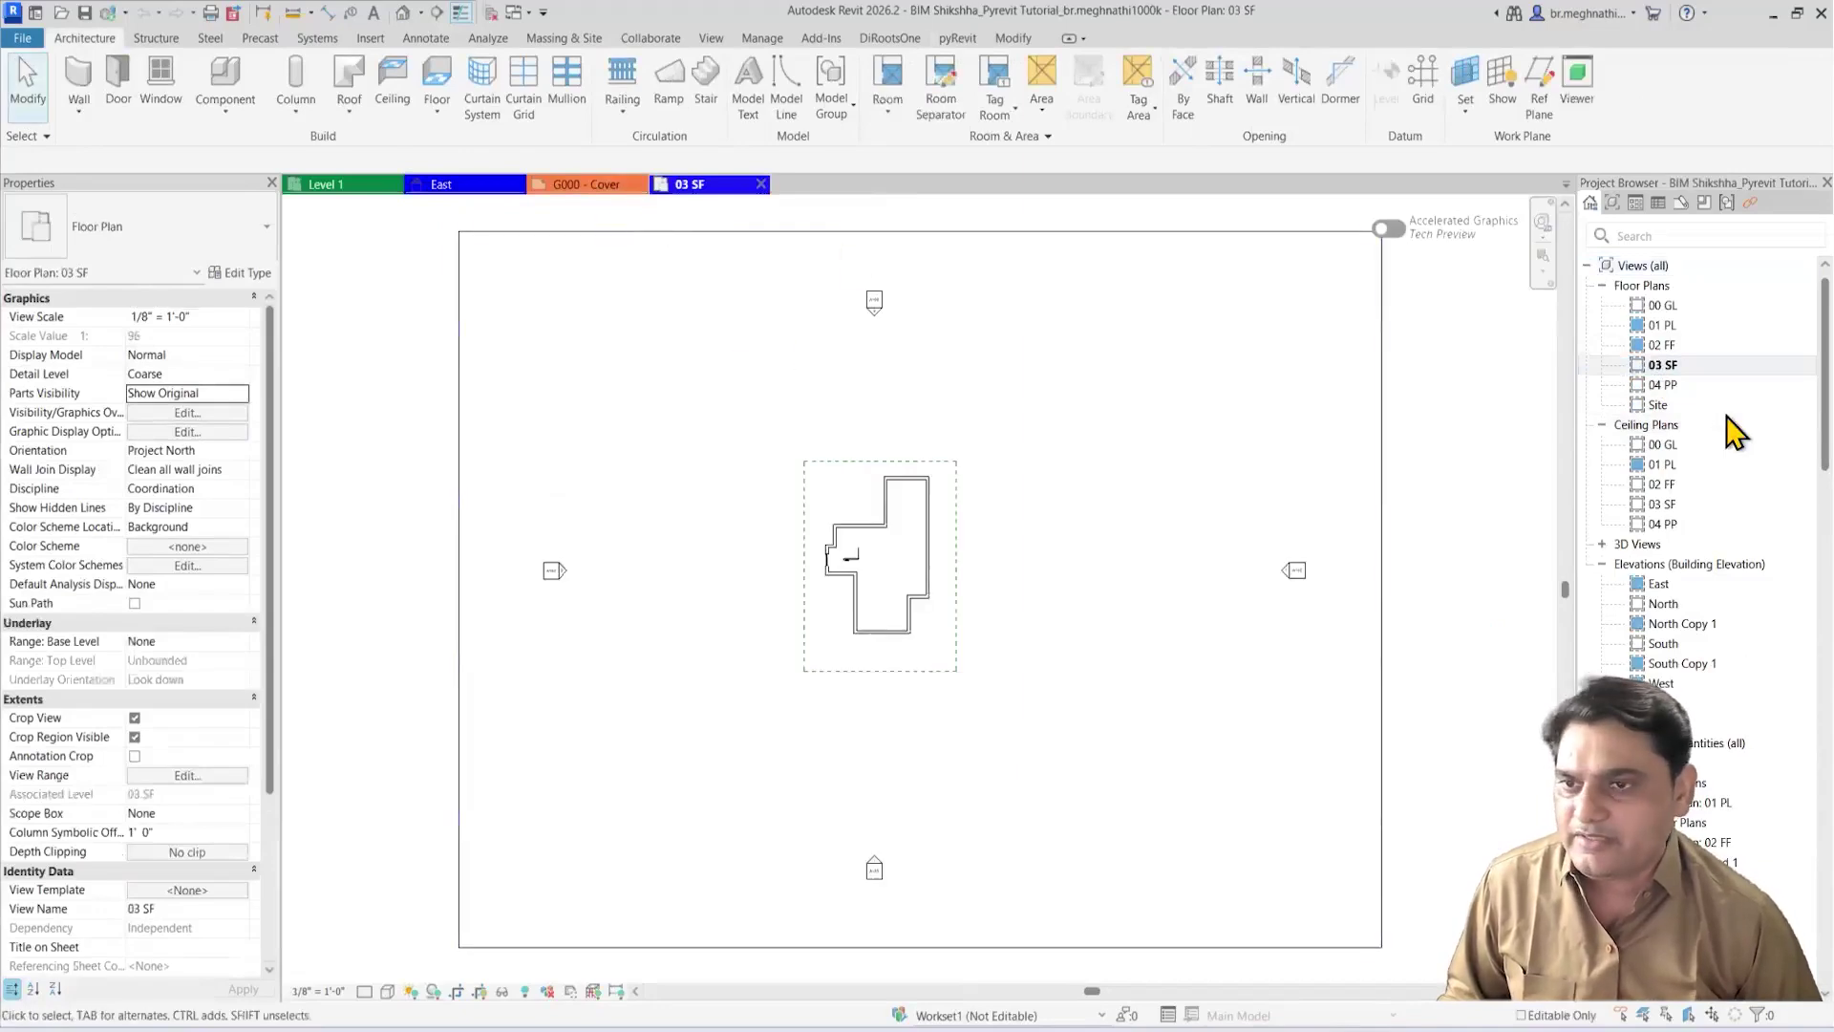
pyautogui.doubleClick(1662, 485)
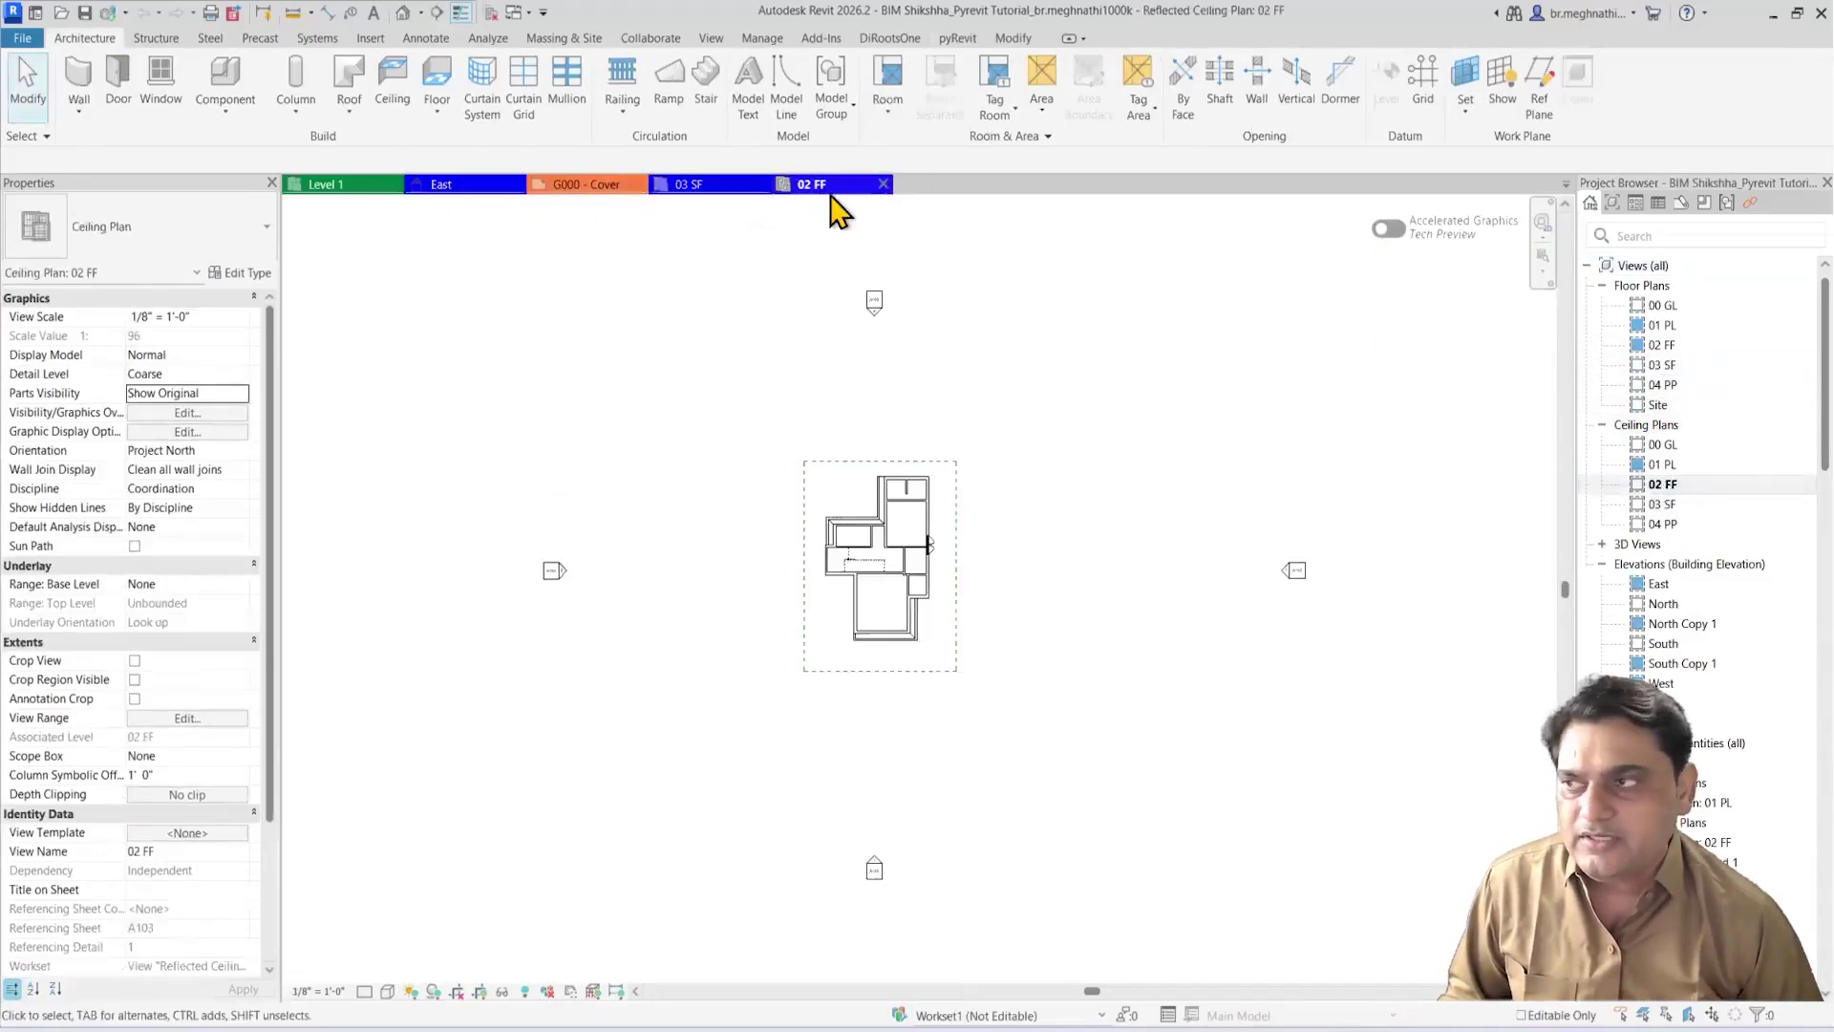
# Step: Switch to the Snowdon Towers project and open its L1 and L4 floor plans
pyautogui.click(583, 187)
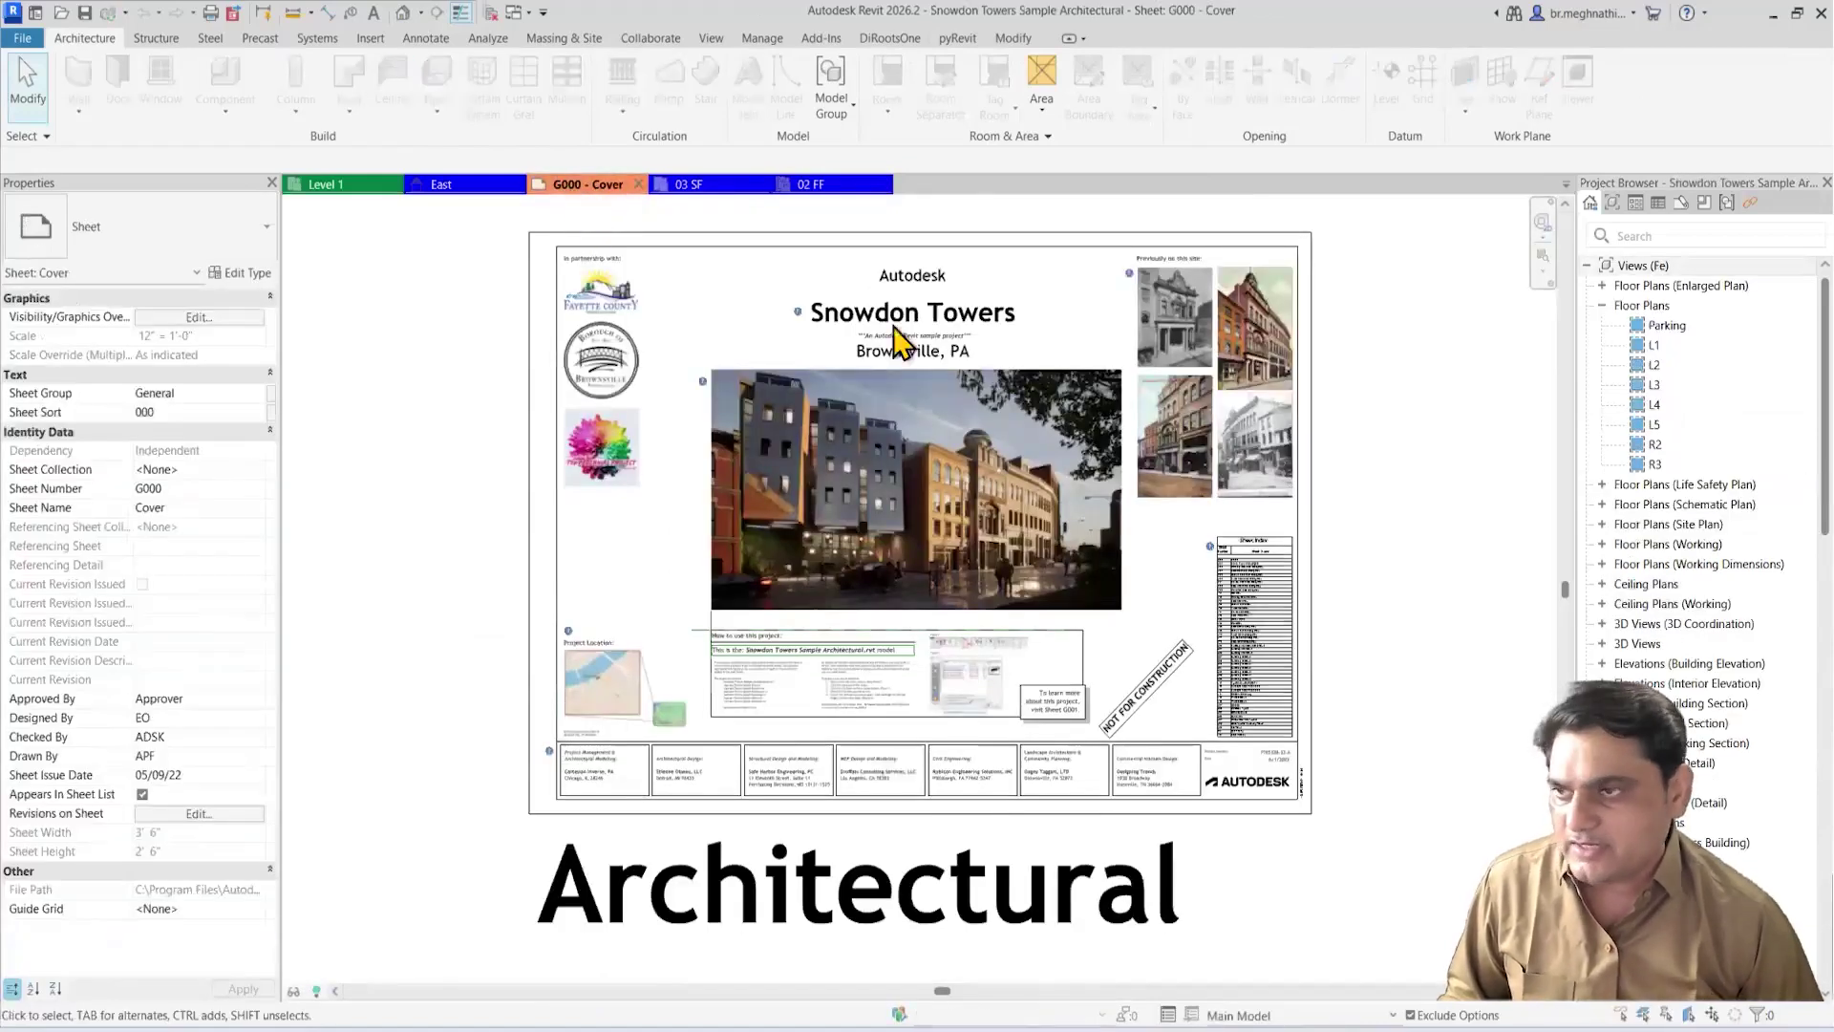
pyautogui.click(1669, 347)
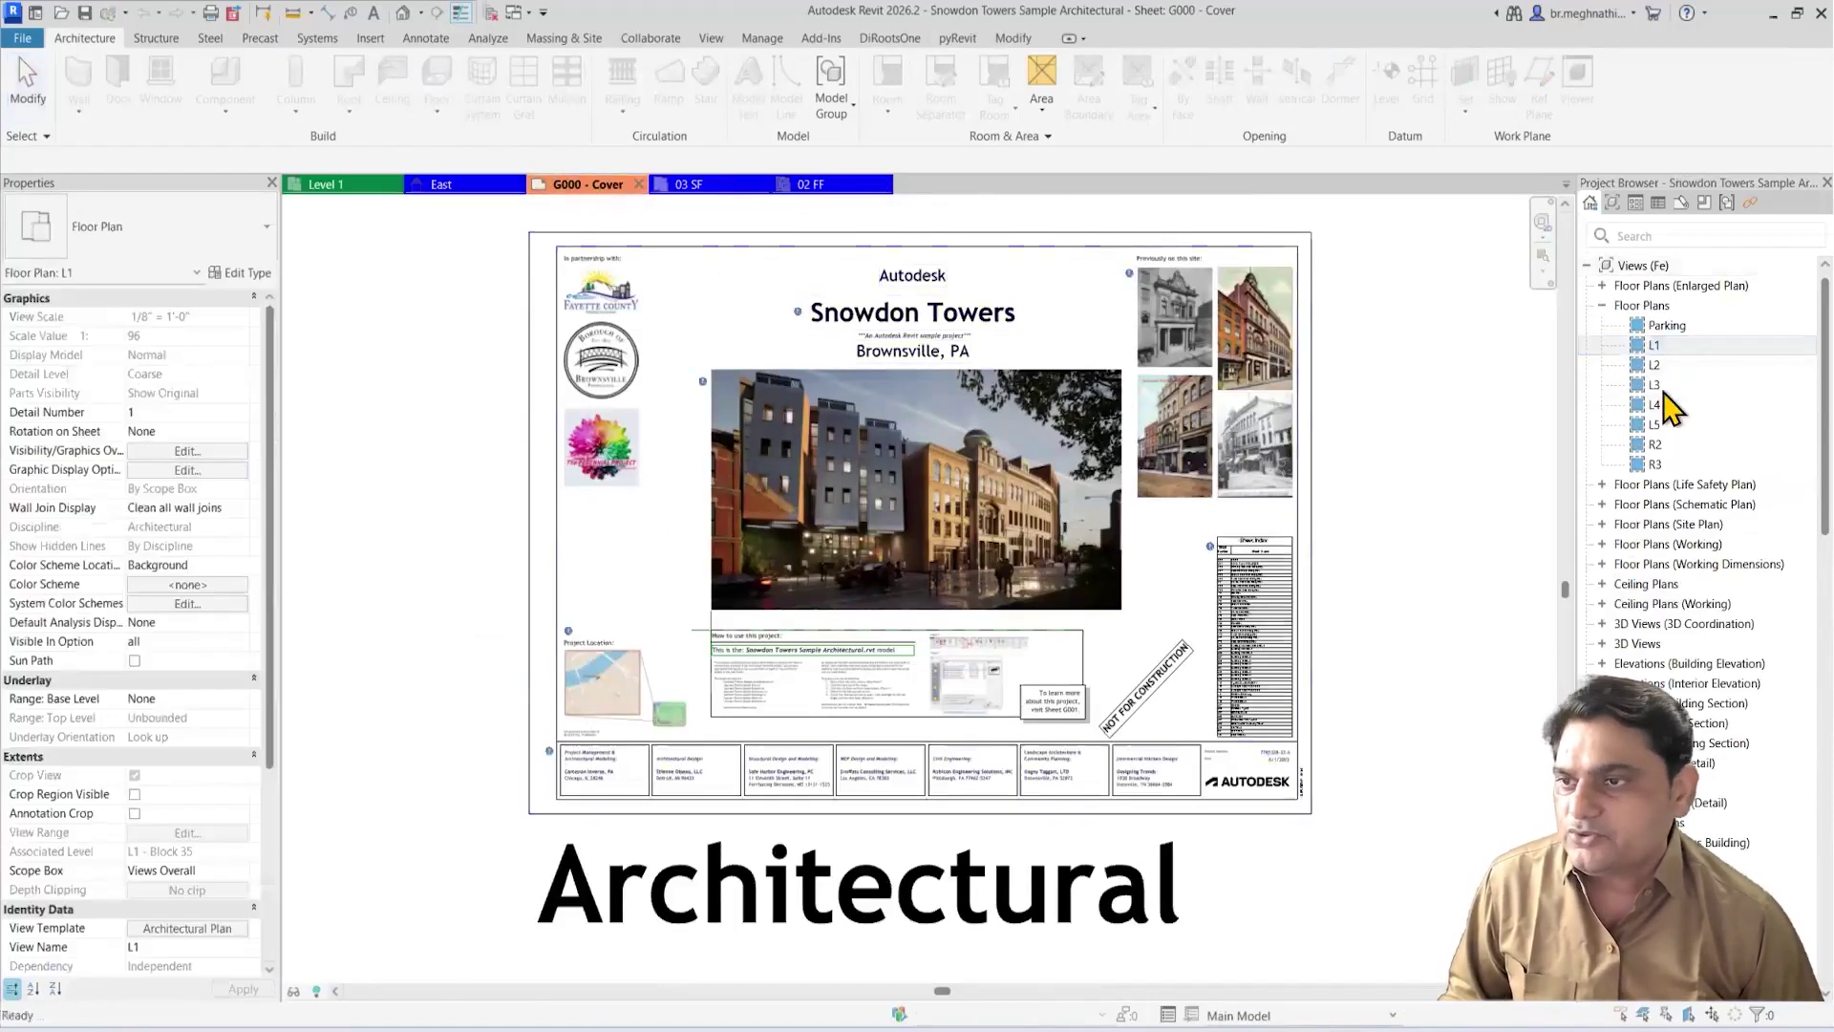
pyautogui.doubleClick(1654, 347)
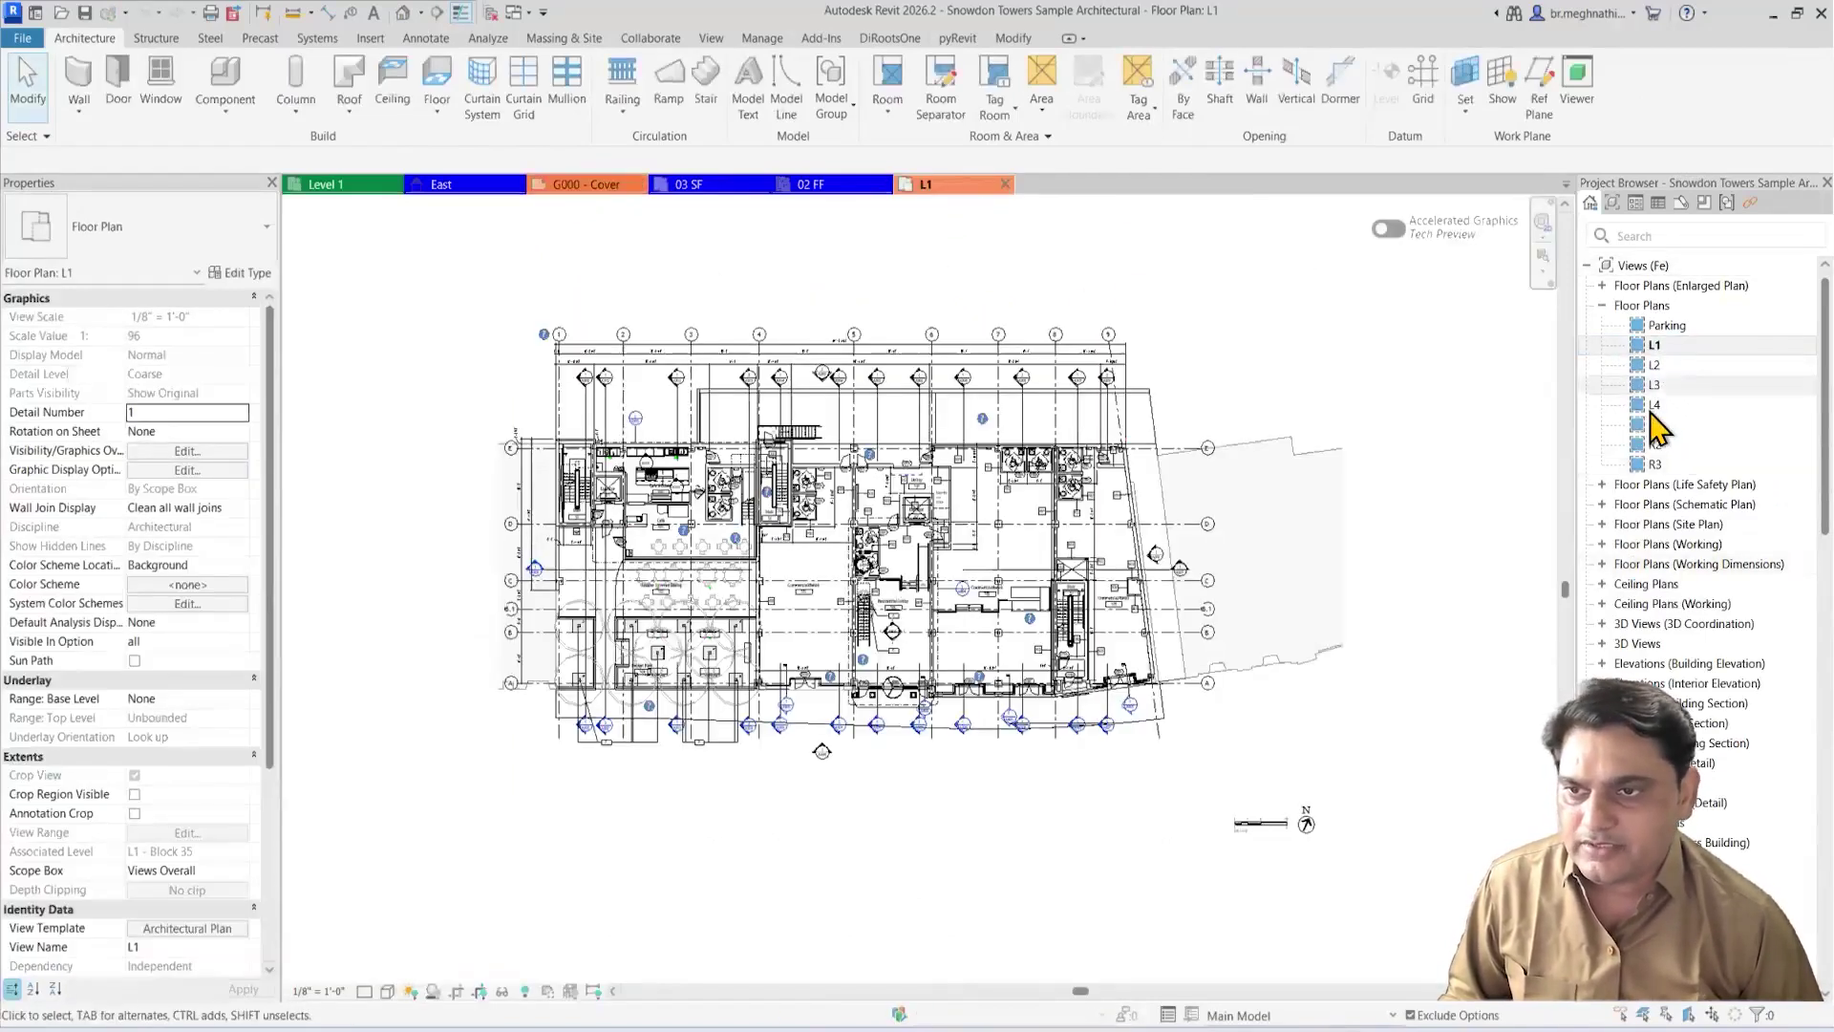
pyautogui.click(1588, 404)
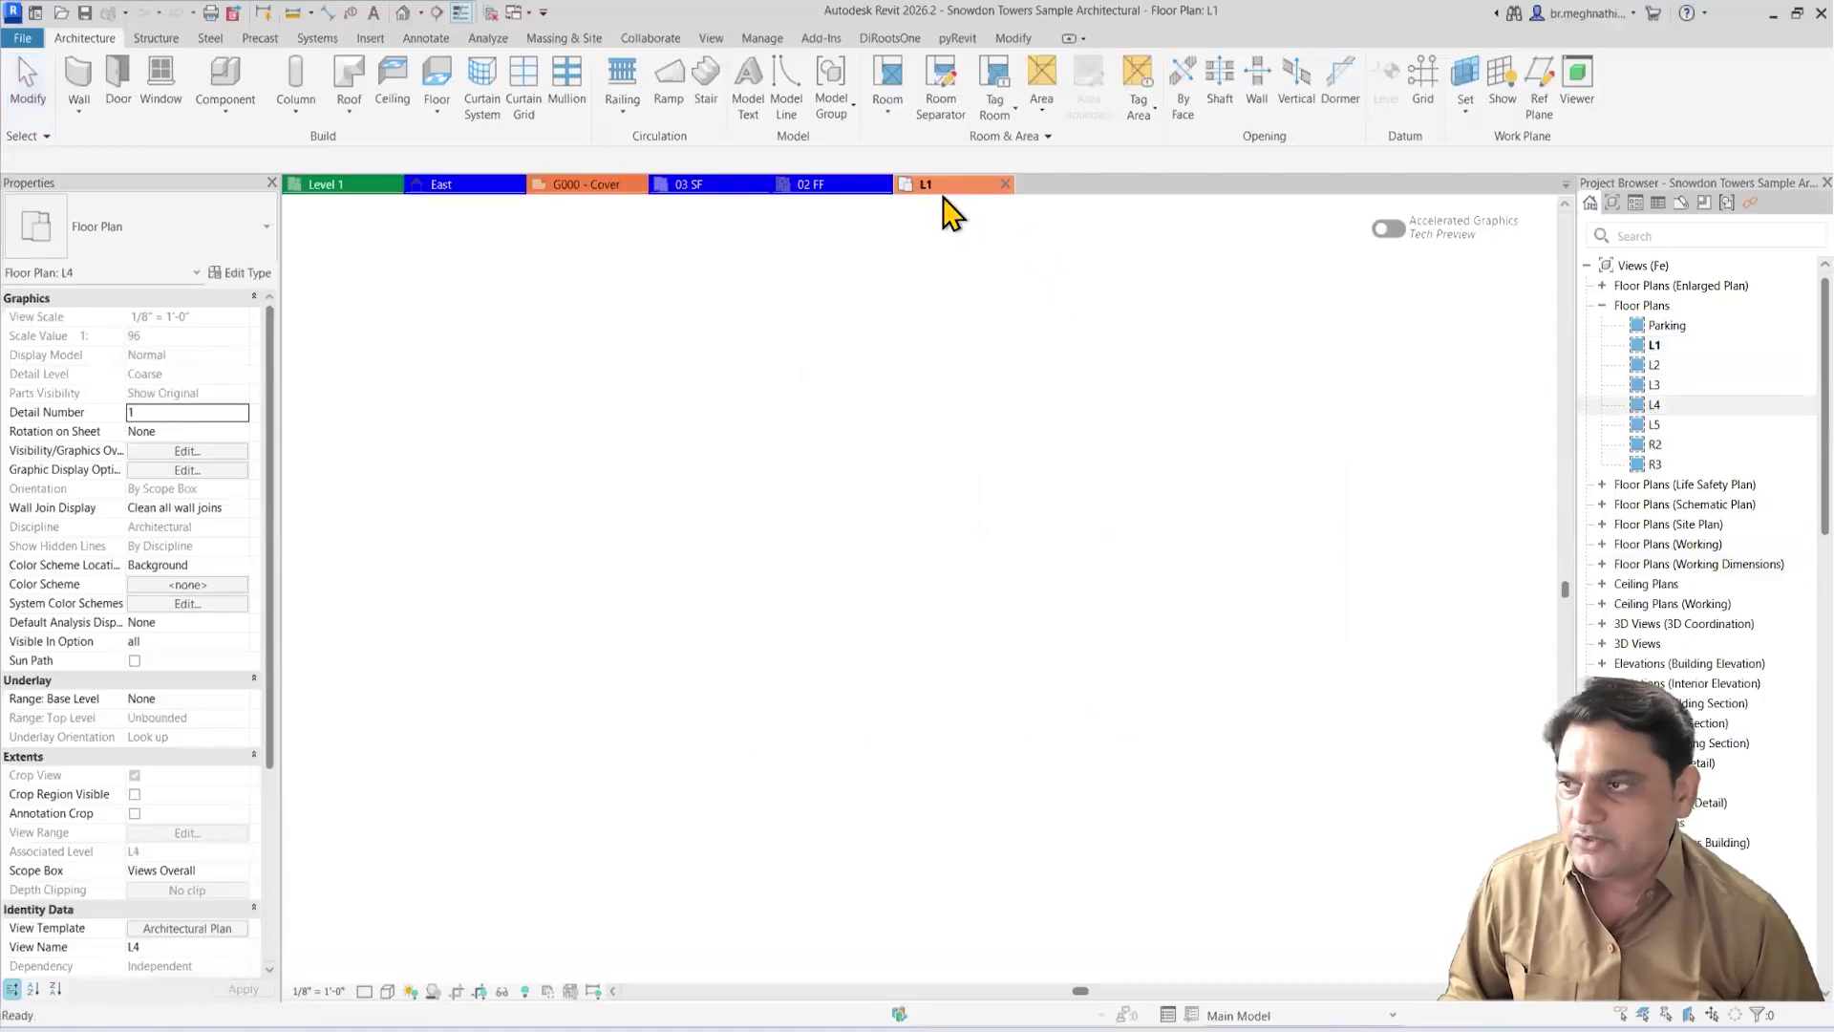
# Step: Switch to the project containing Level 1 and open its Level 2 floor plan
pyautogui.click(323, 186)
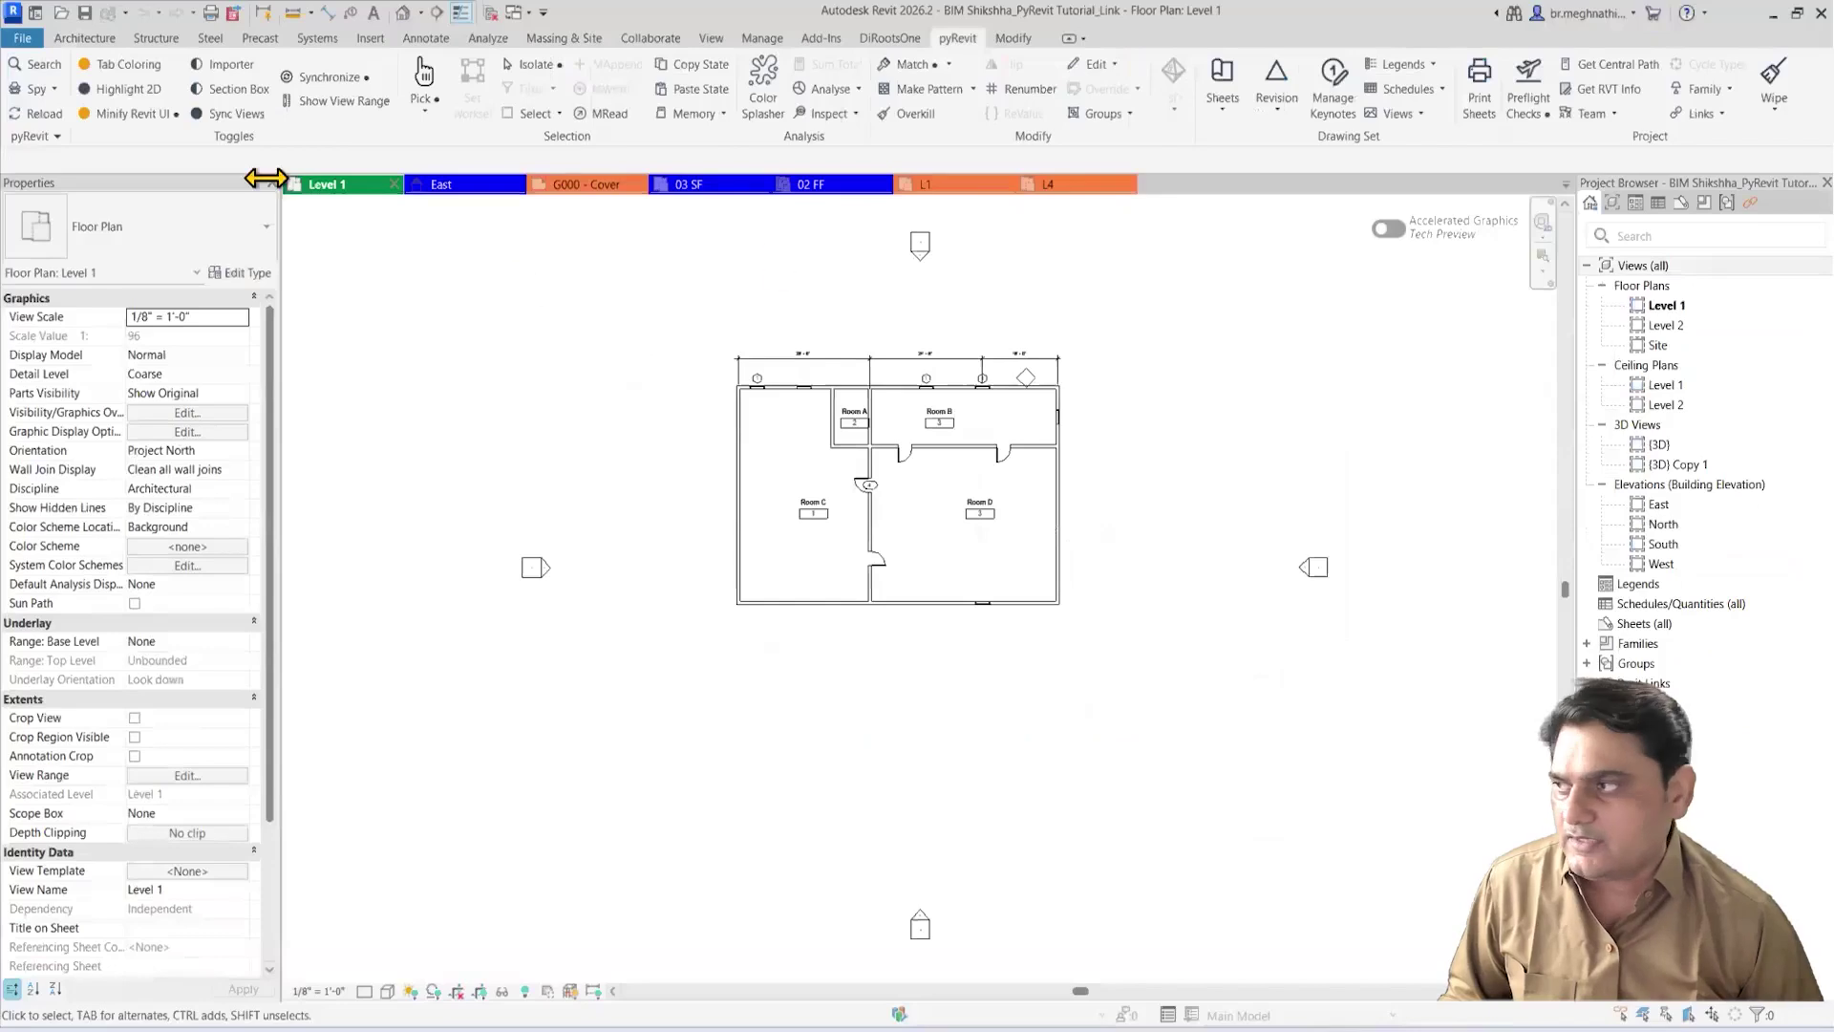
pyautogui.doubleClick(1667, 326)
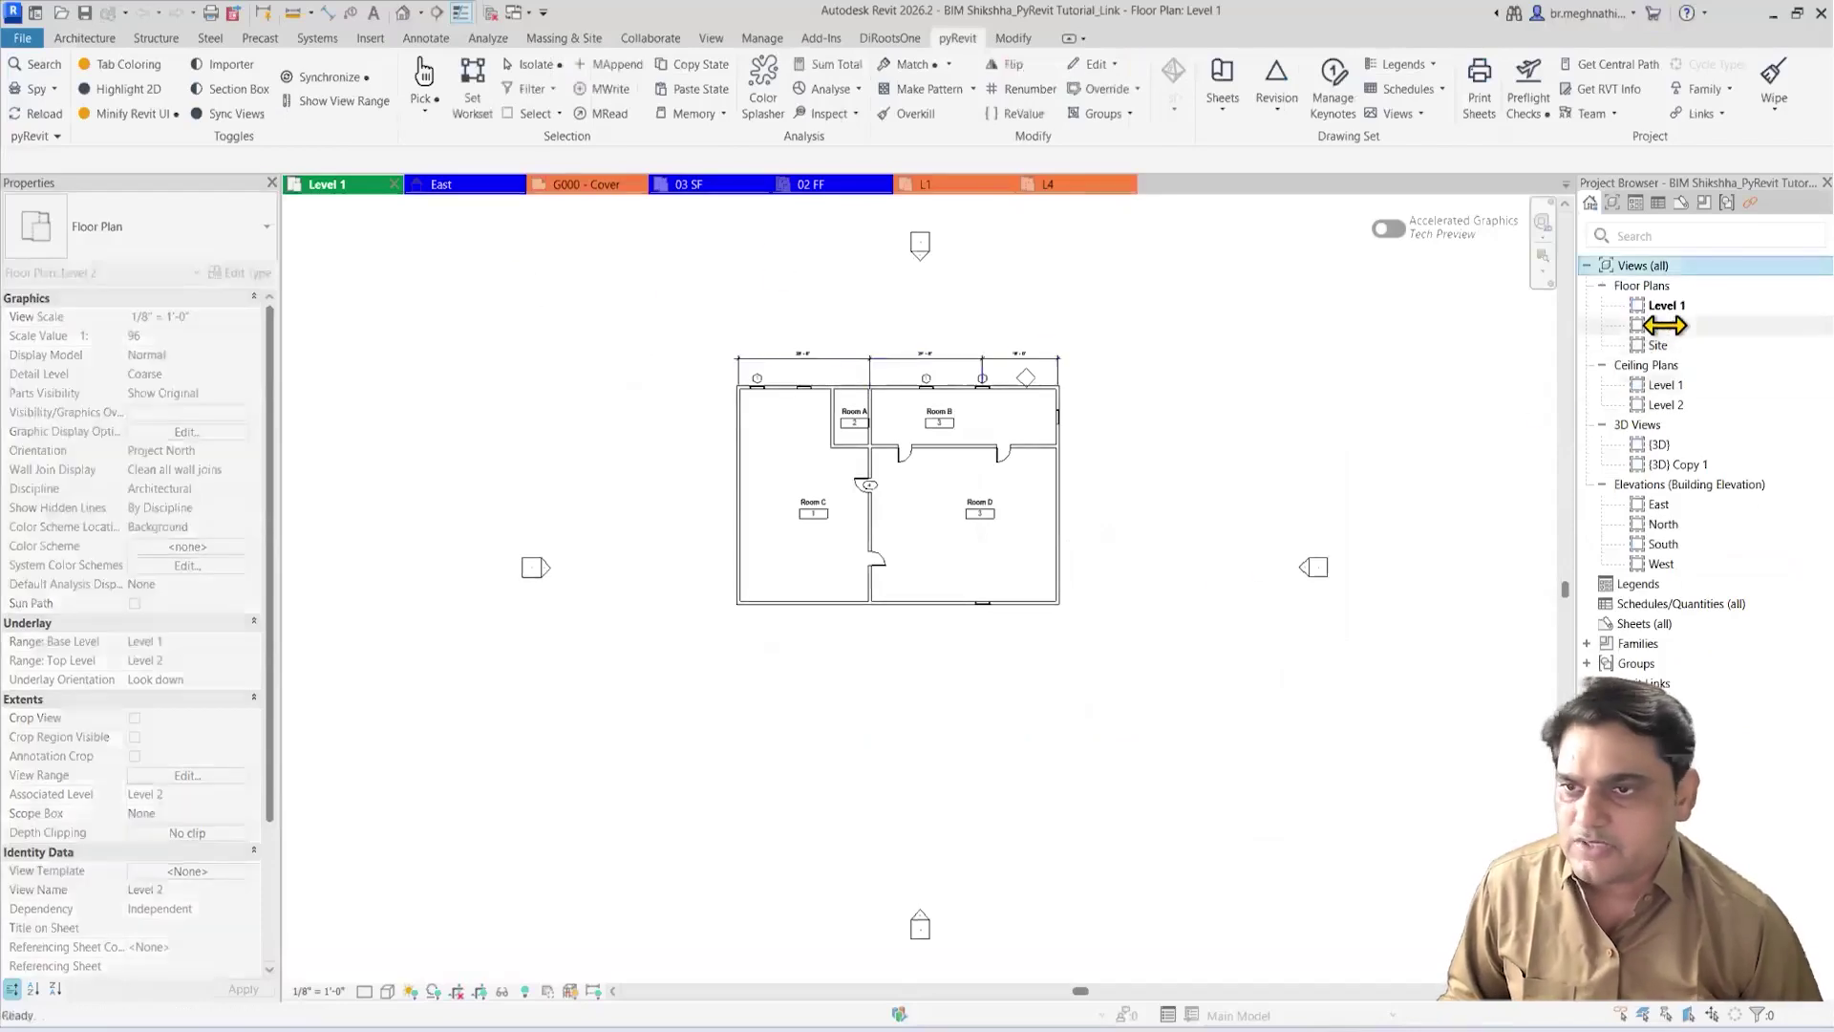
pyautogui.scroll(-1, 1076, 516)
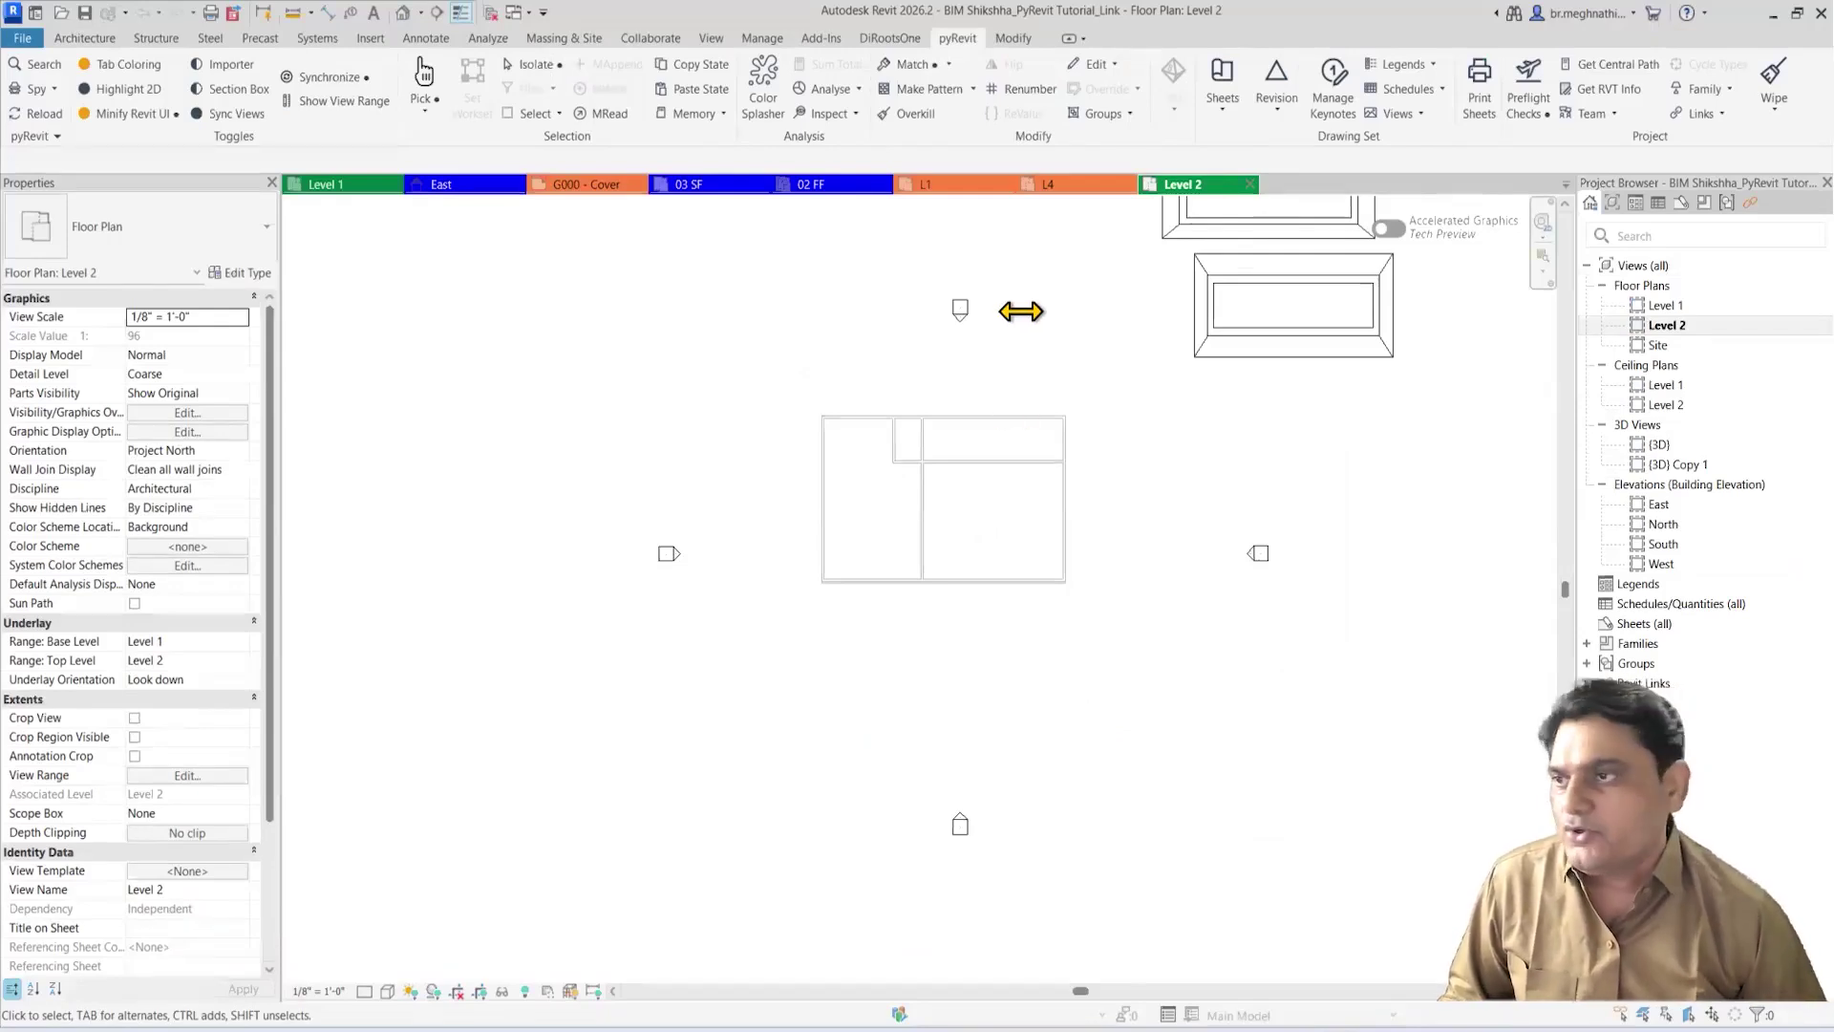
# Step: Switch through the East, 02 FF, G000 - Cover and L4 views to compare tab colours by project
pyautogui.click(459, 184)
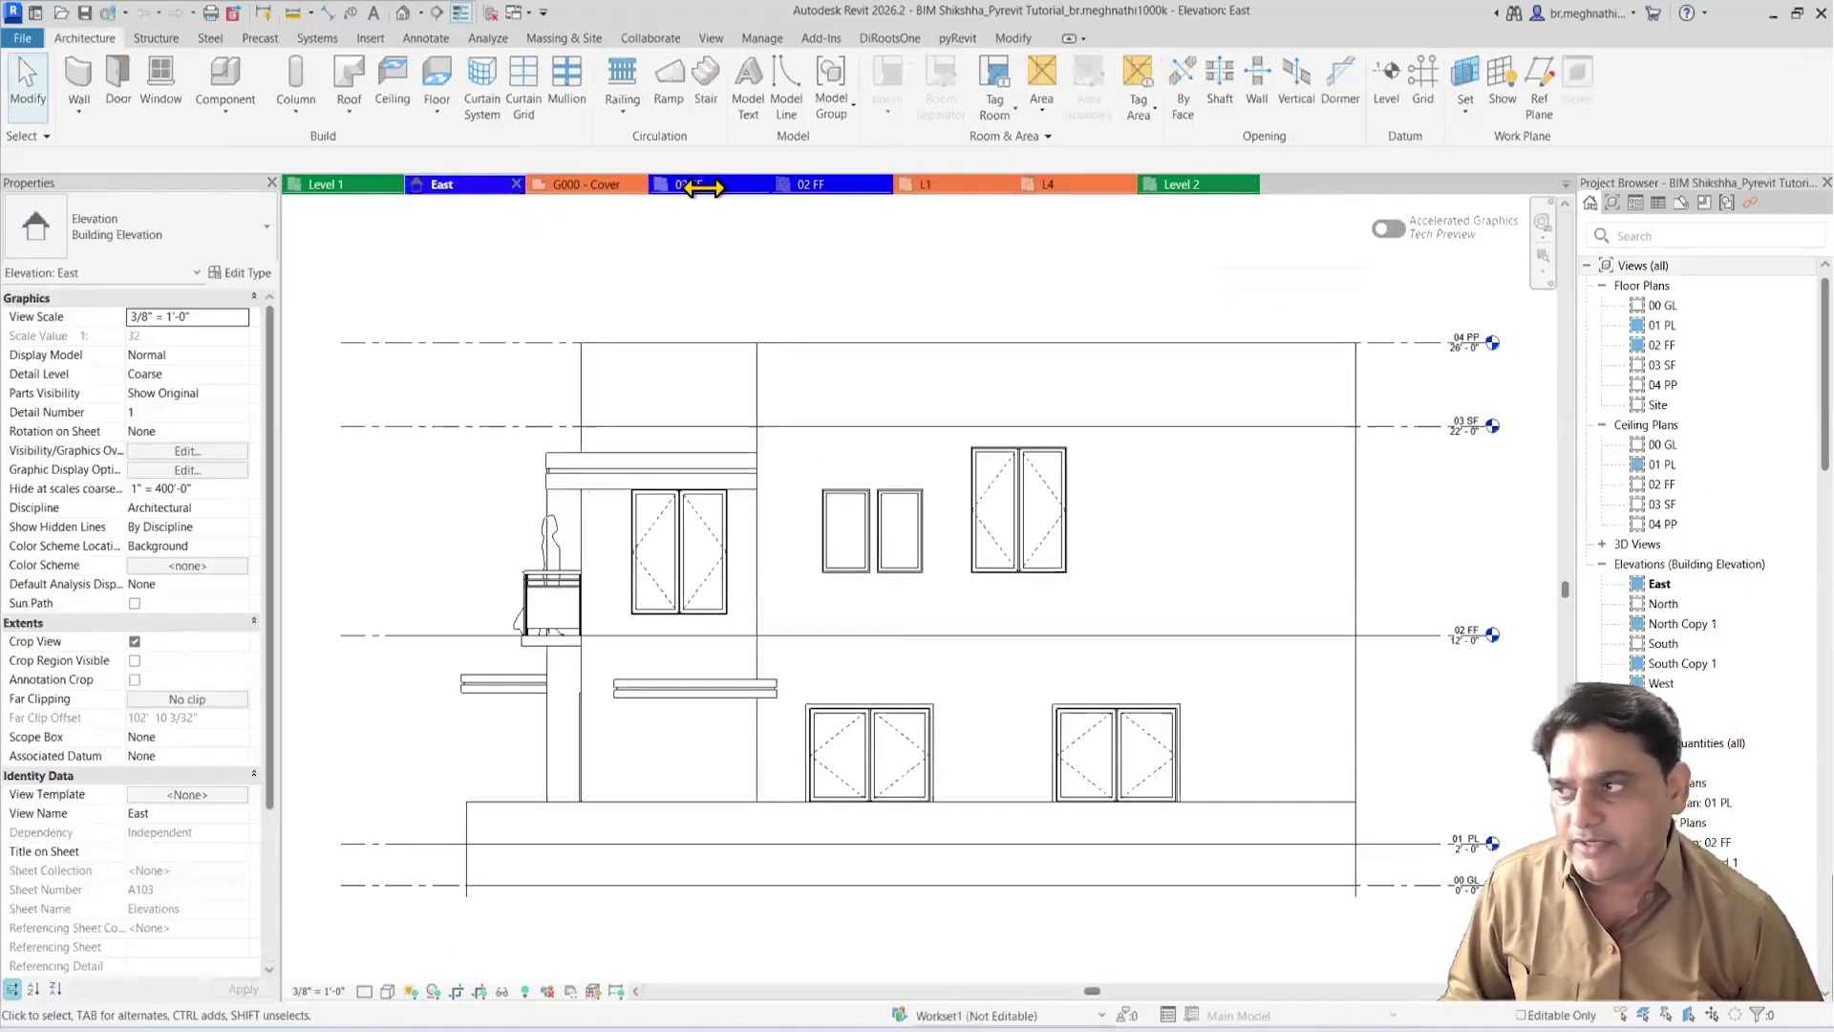
pyautogui.click(812, 184)
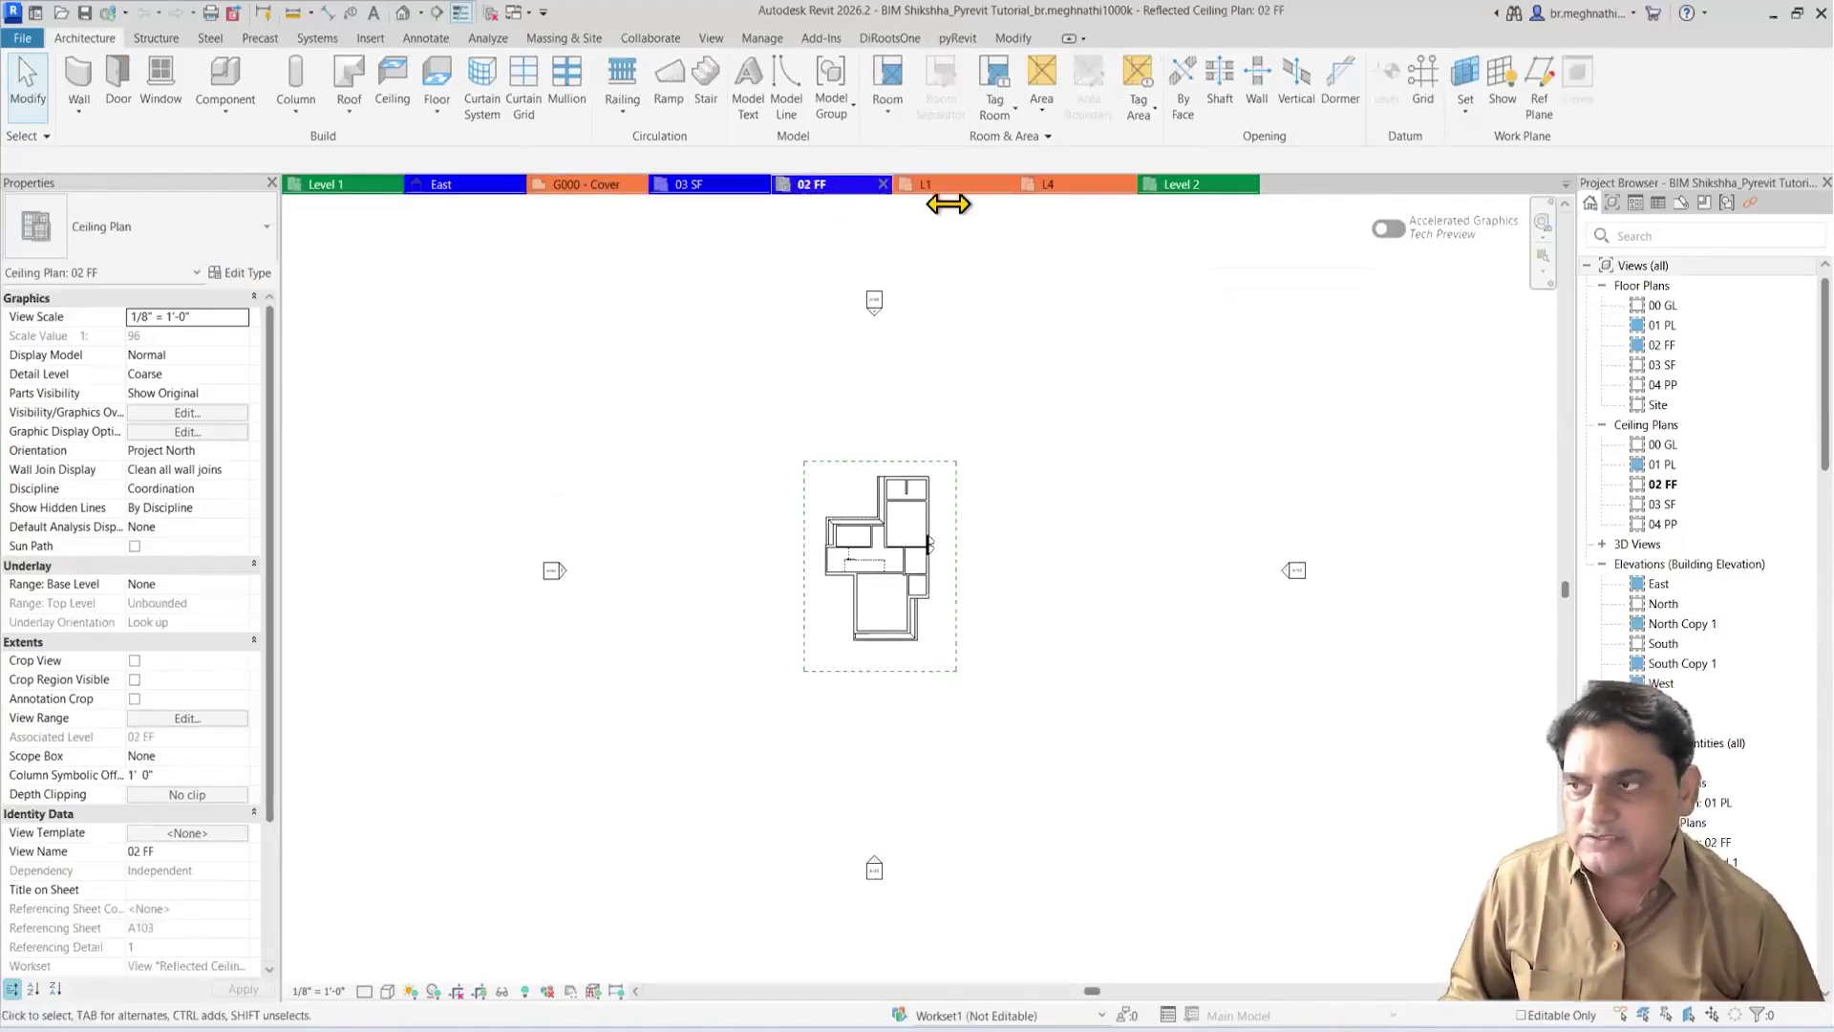
pyautogui.click(619, 184)
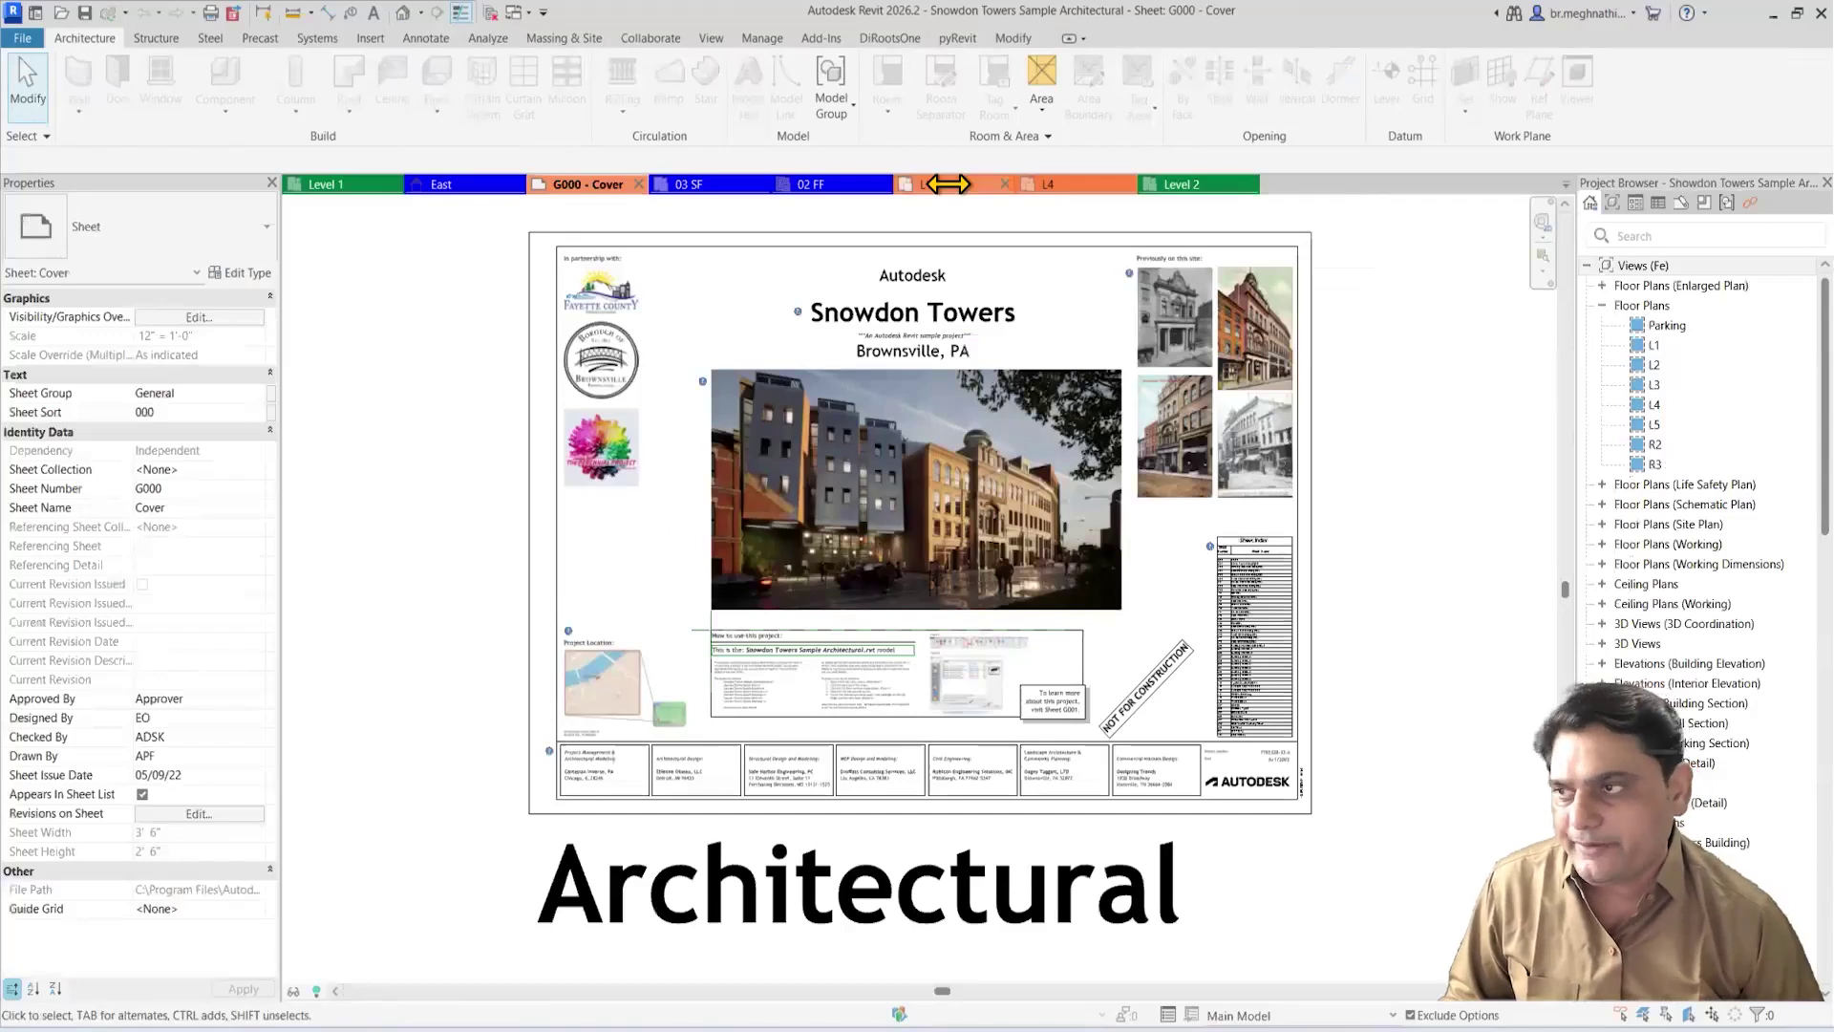
pyautogui.click(1079, 184)
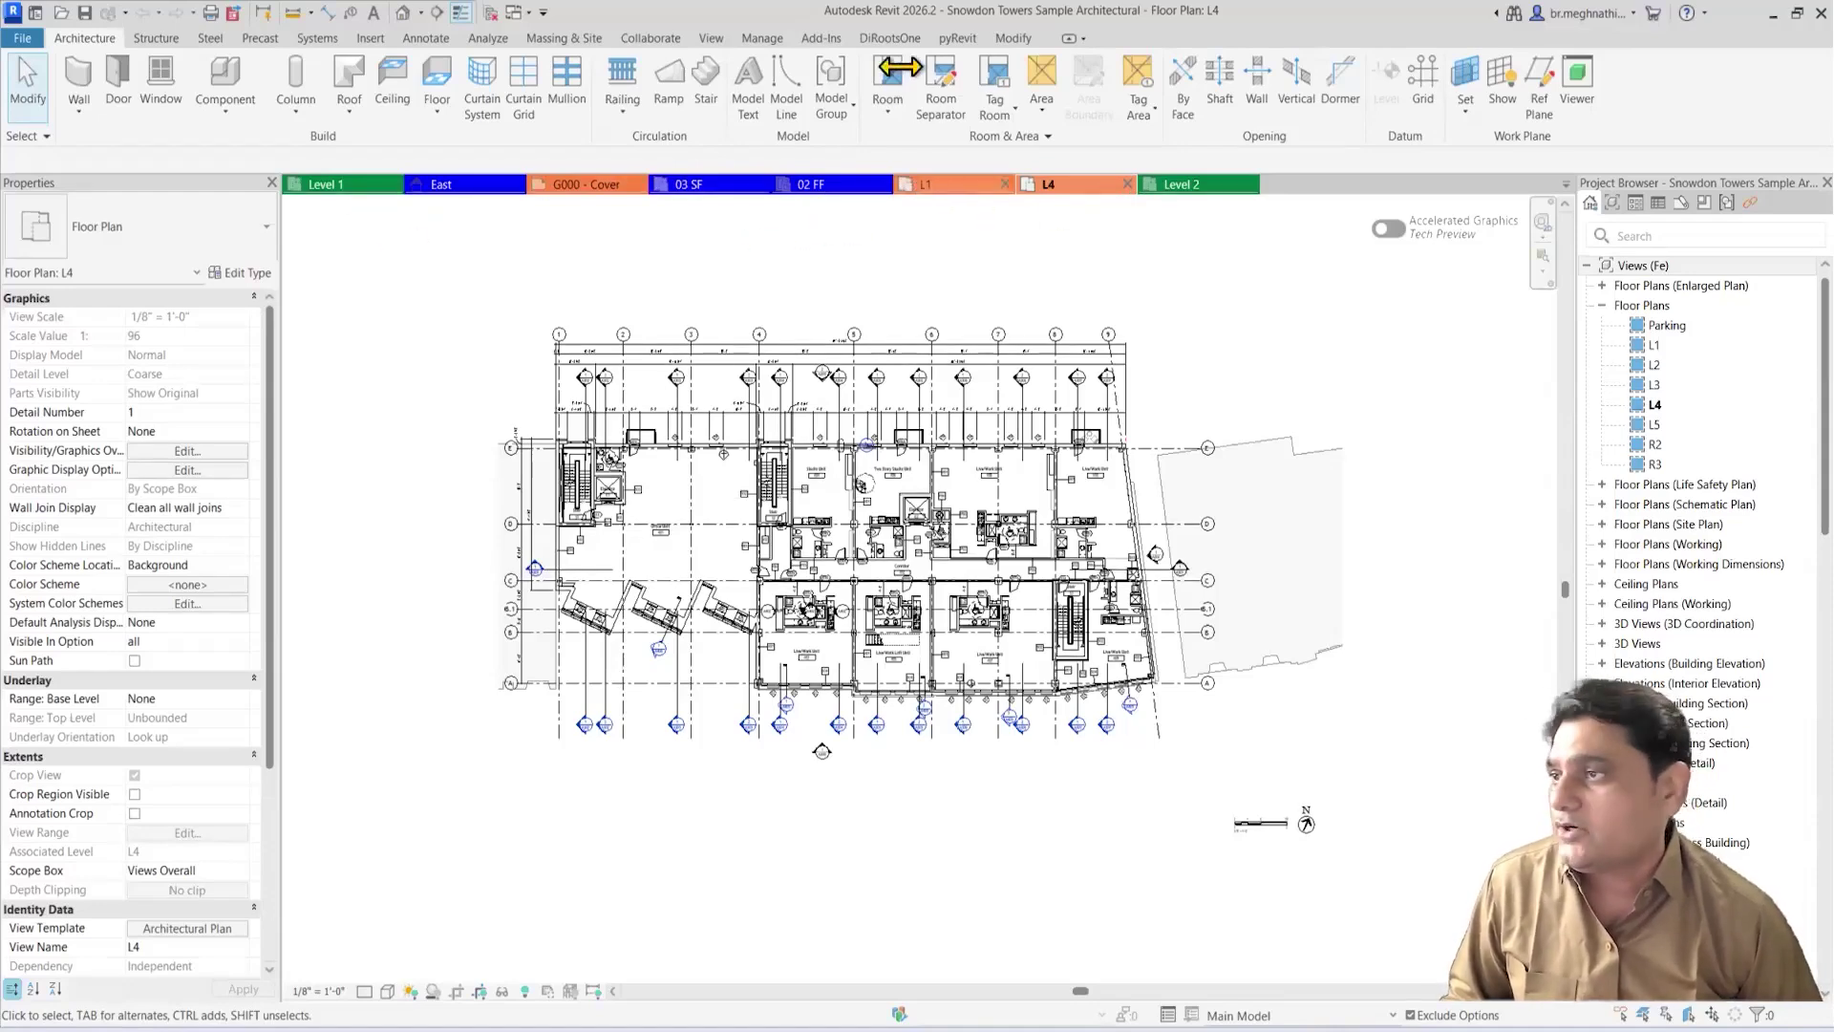
# Step: Turn pyRevit's Tab Coloring off and back on
pyautogui.click(958, 37)
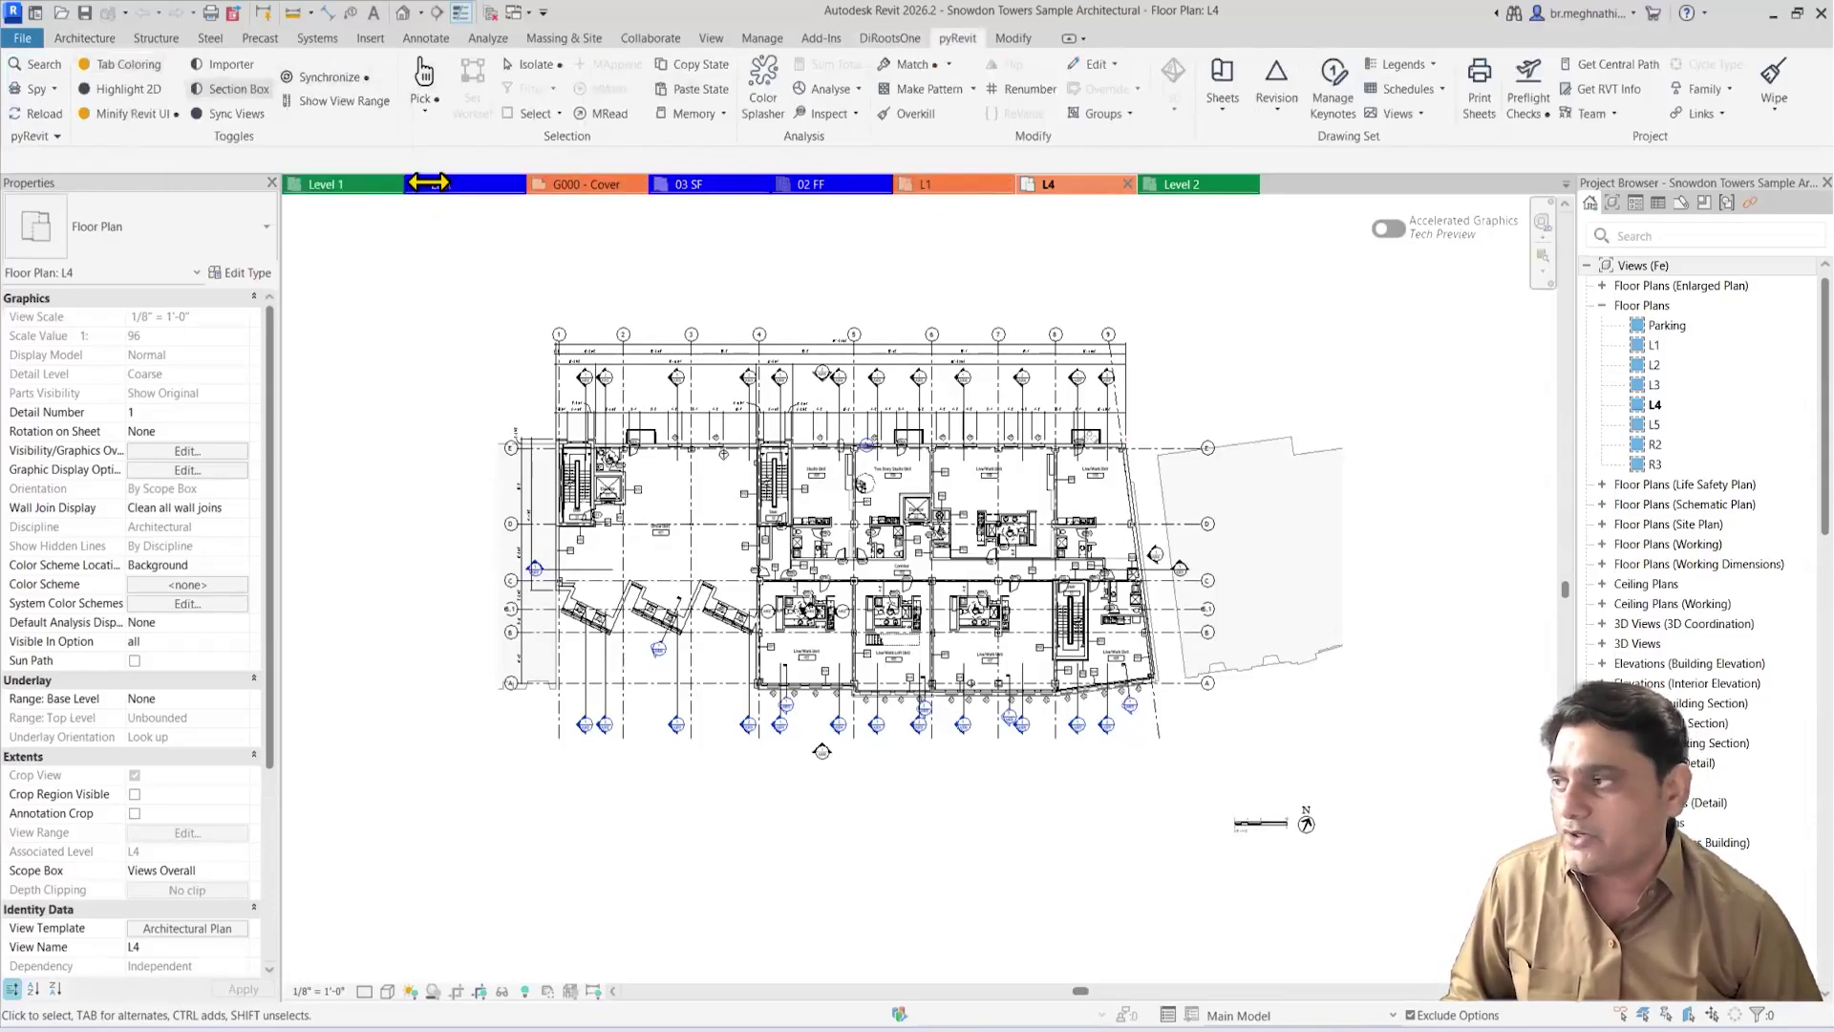
pyautogui.click(122, 64)
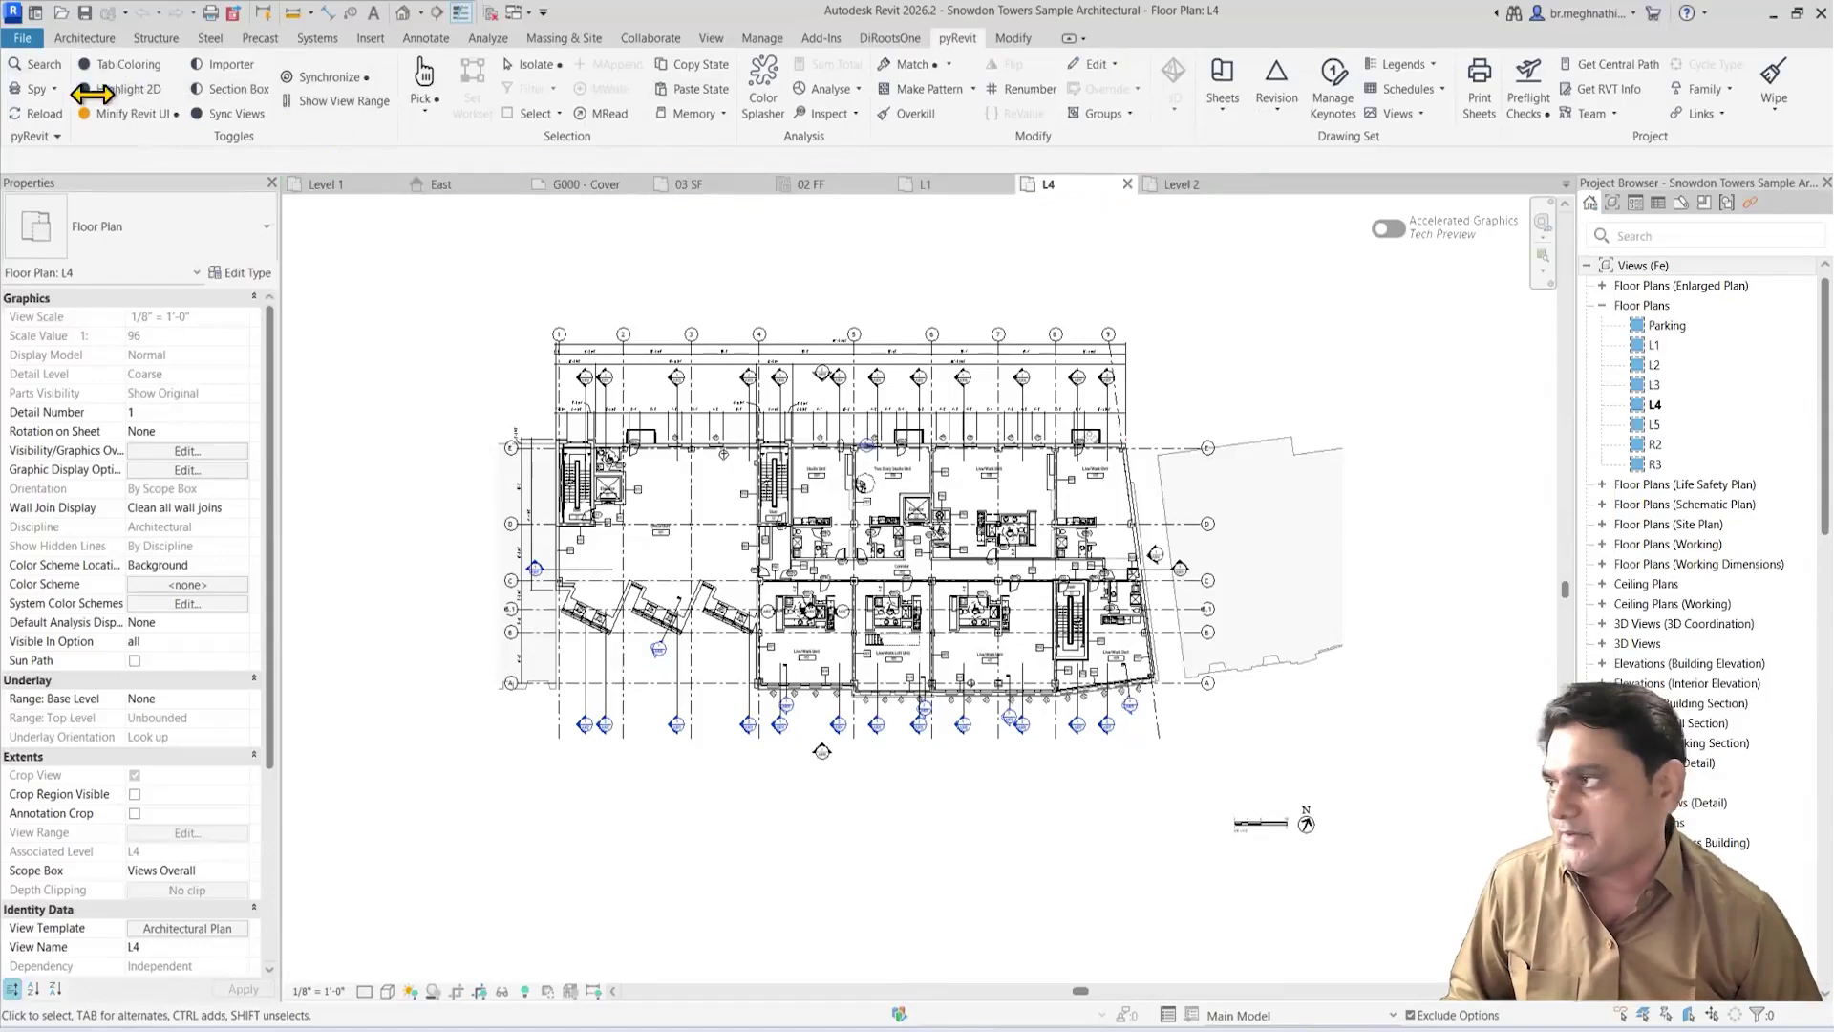
pyautogui.click(110, 64)
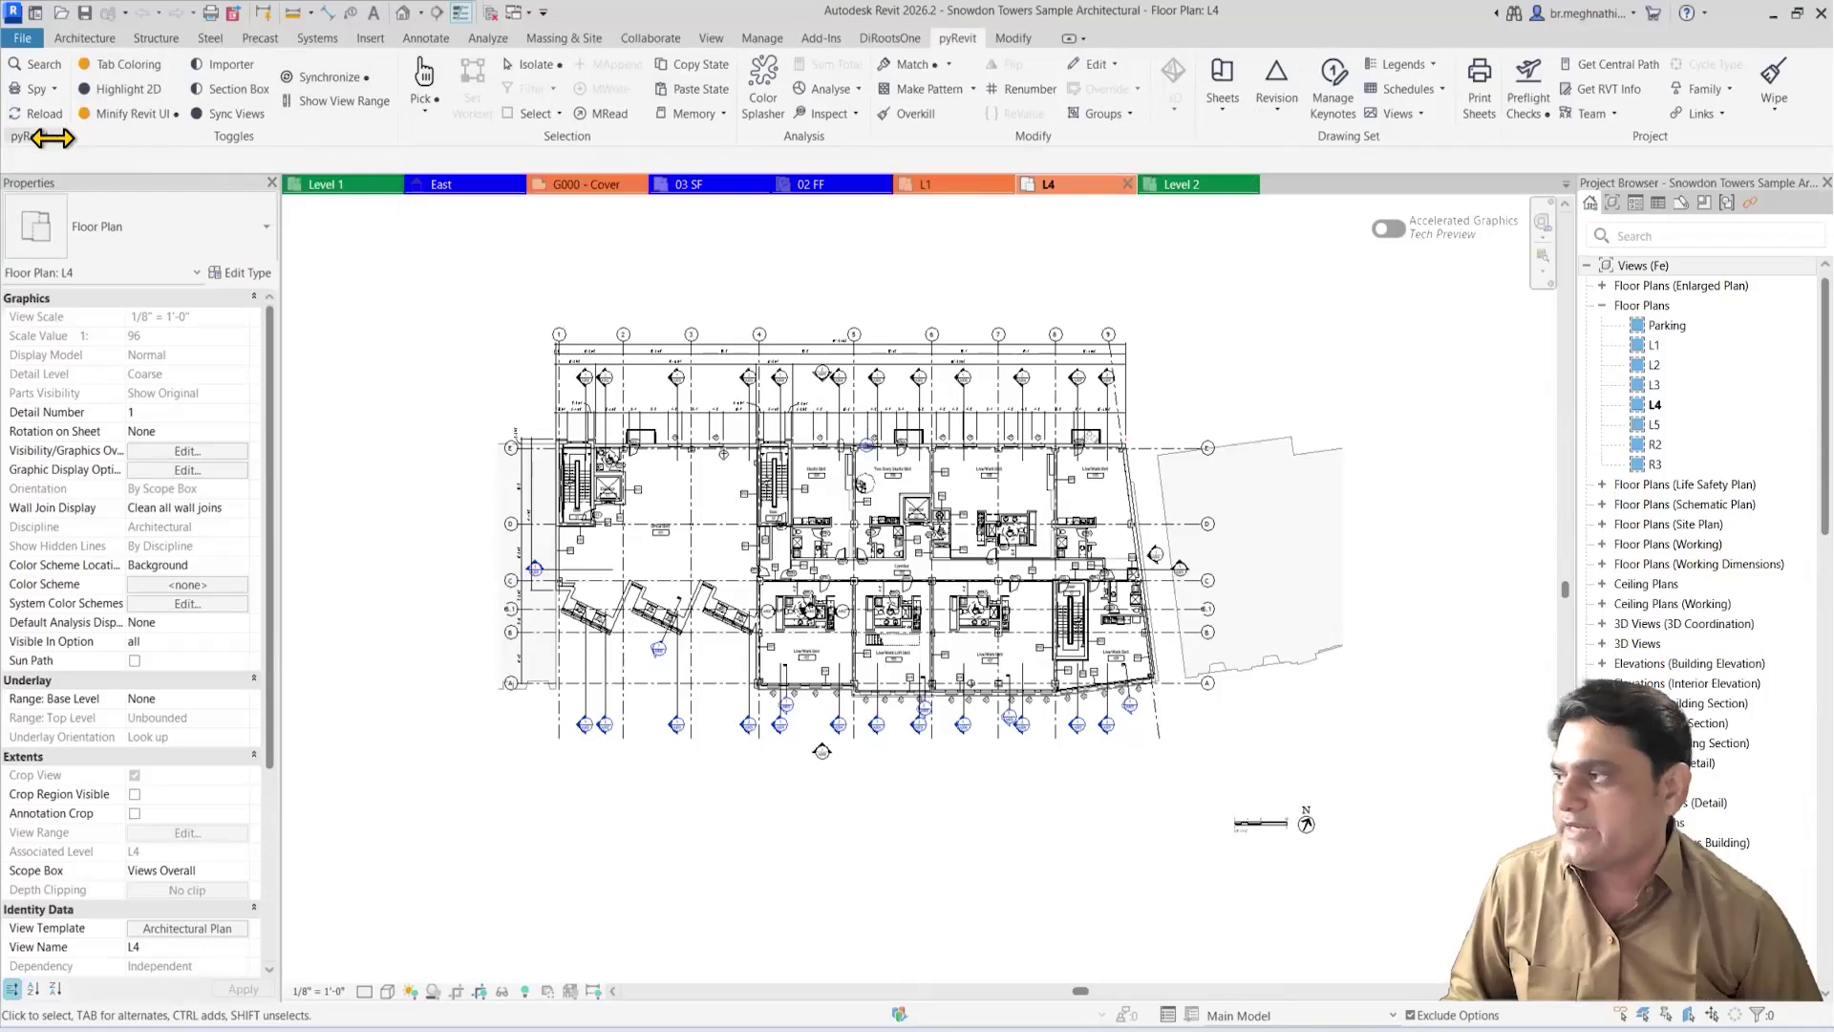
# Step: Open the pyRevit settings and expand the UI / UX section to show the Tab Coloring options
pyautogui.moveTo(53, 138)
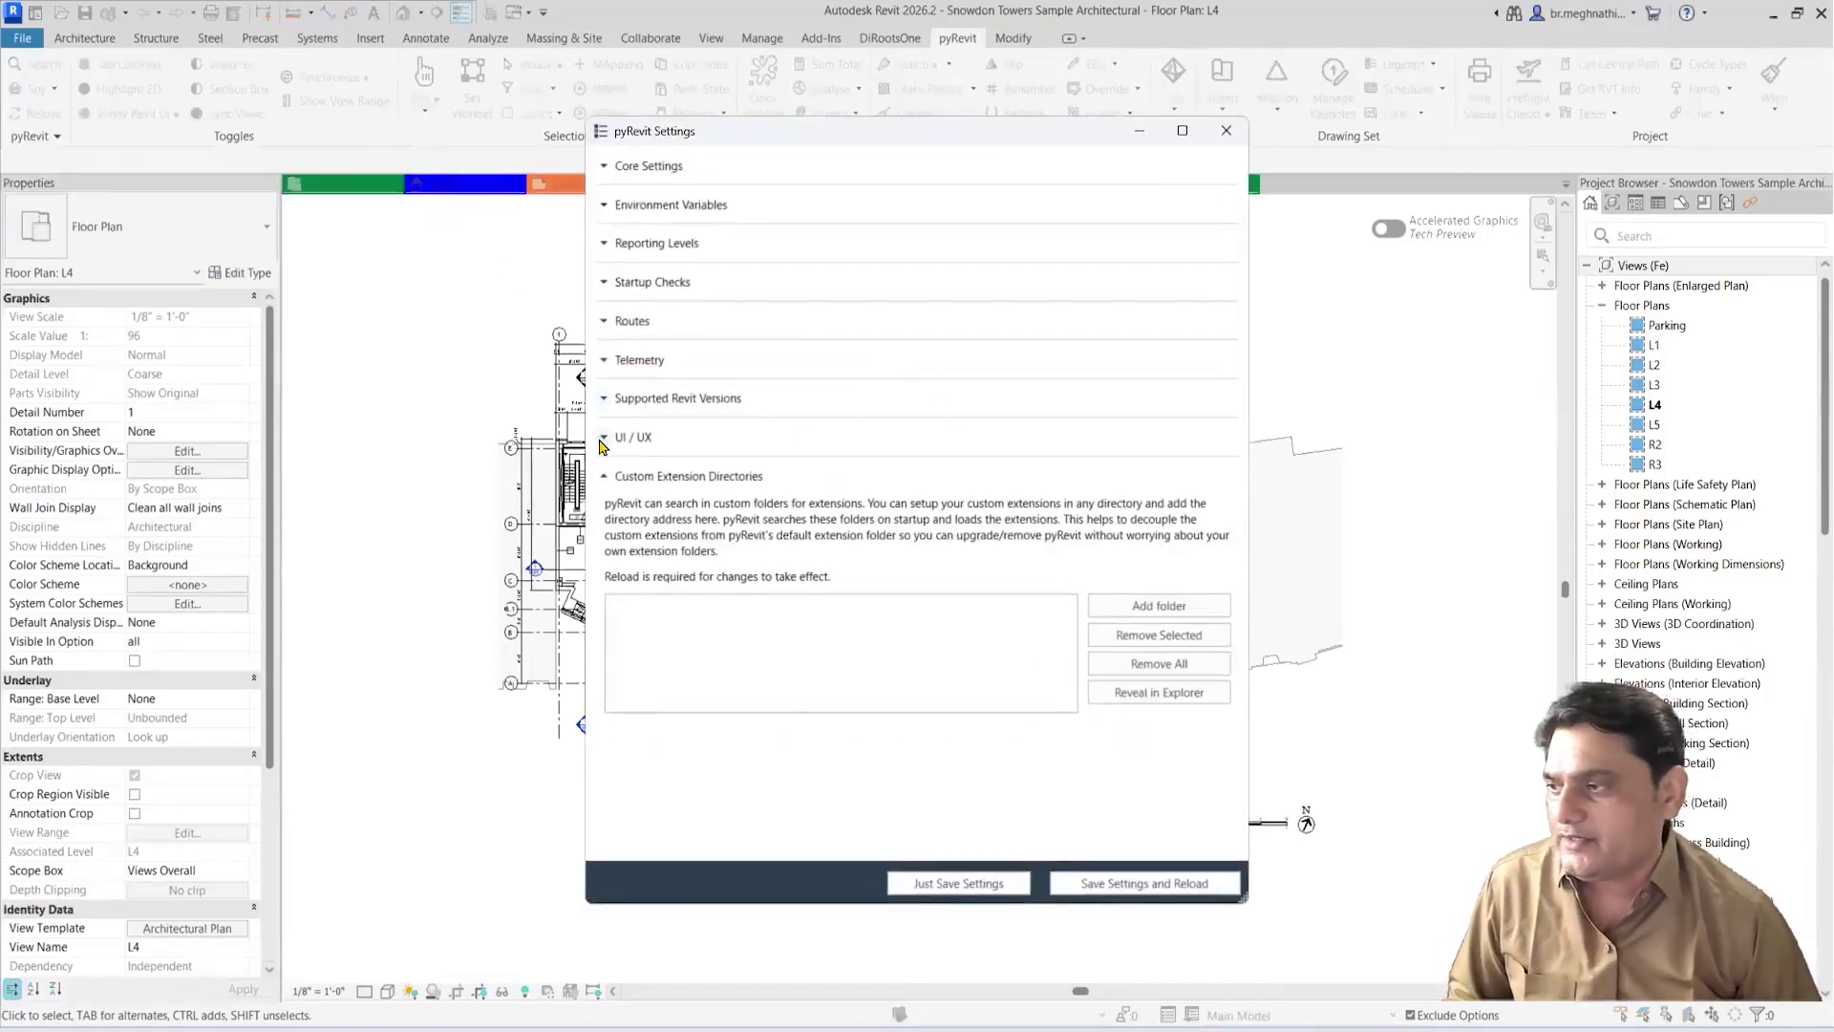
pyautogui.click(683, 431)
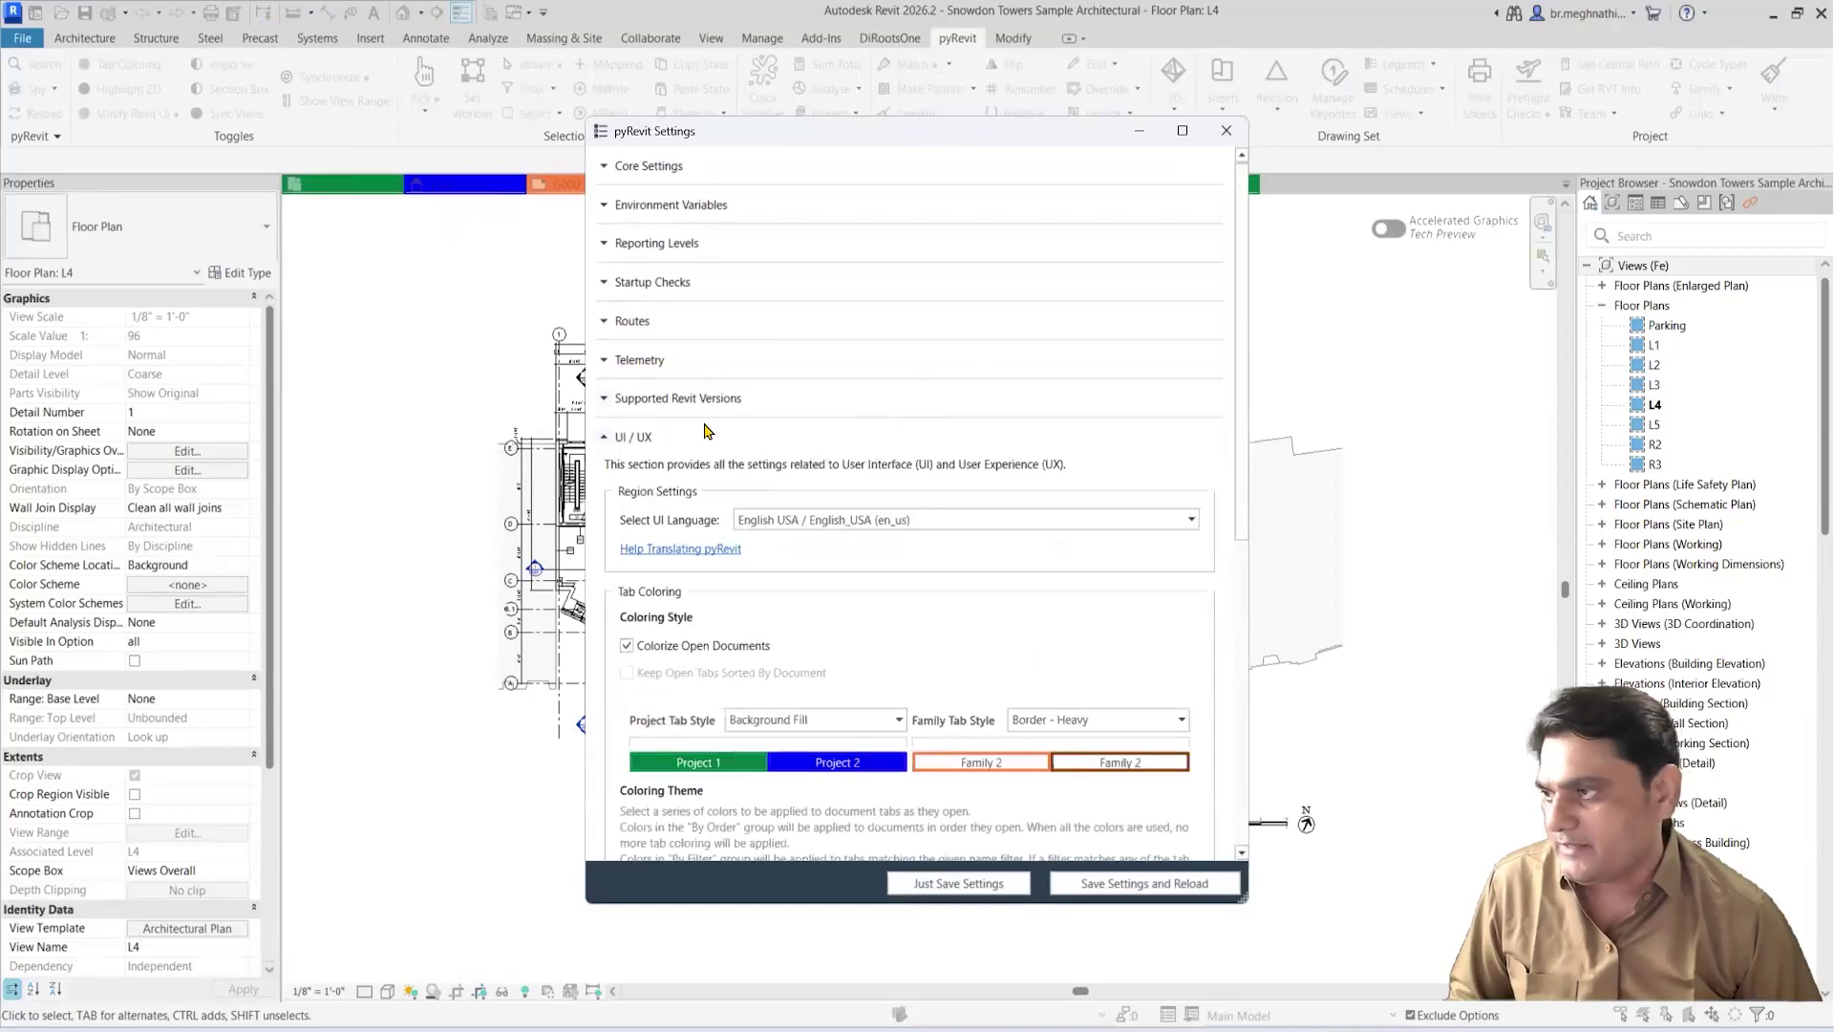
pyautogui.scroll(-5, 707, 430)
pyautogui.scroll(-2, 855, 652)
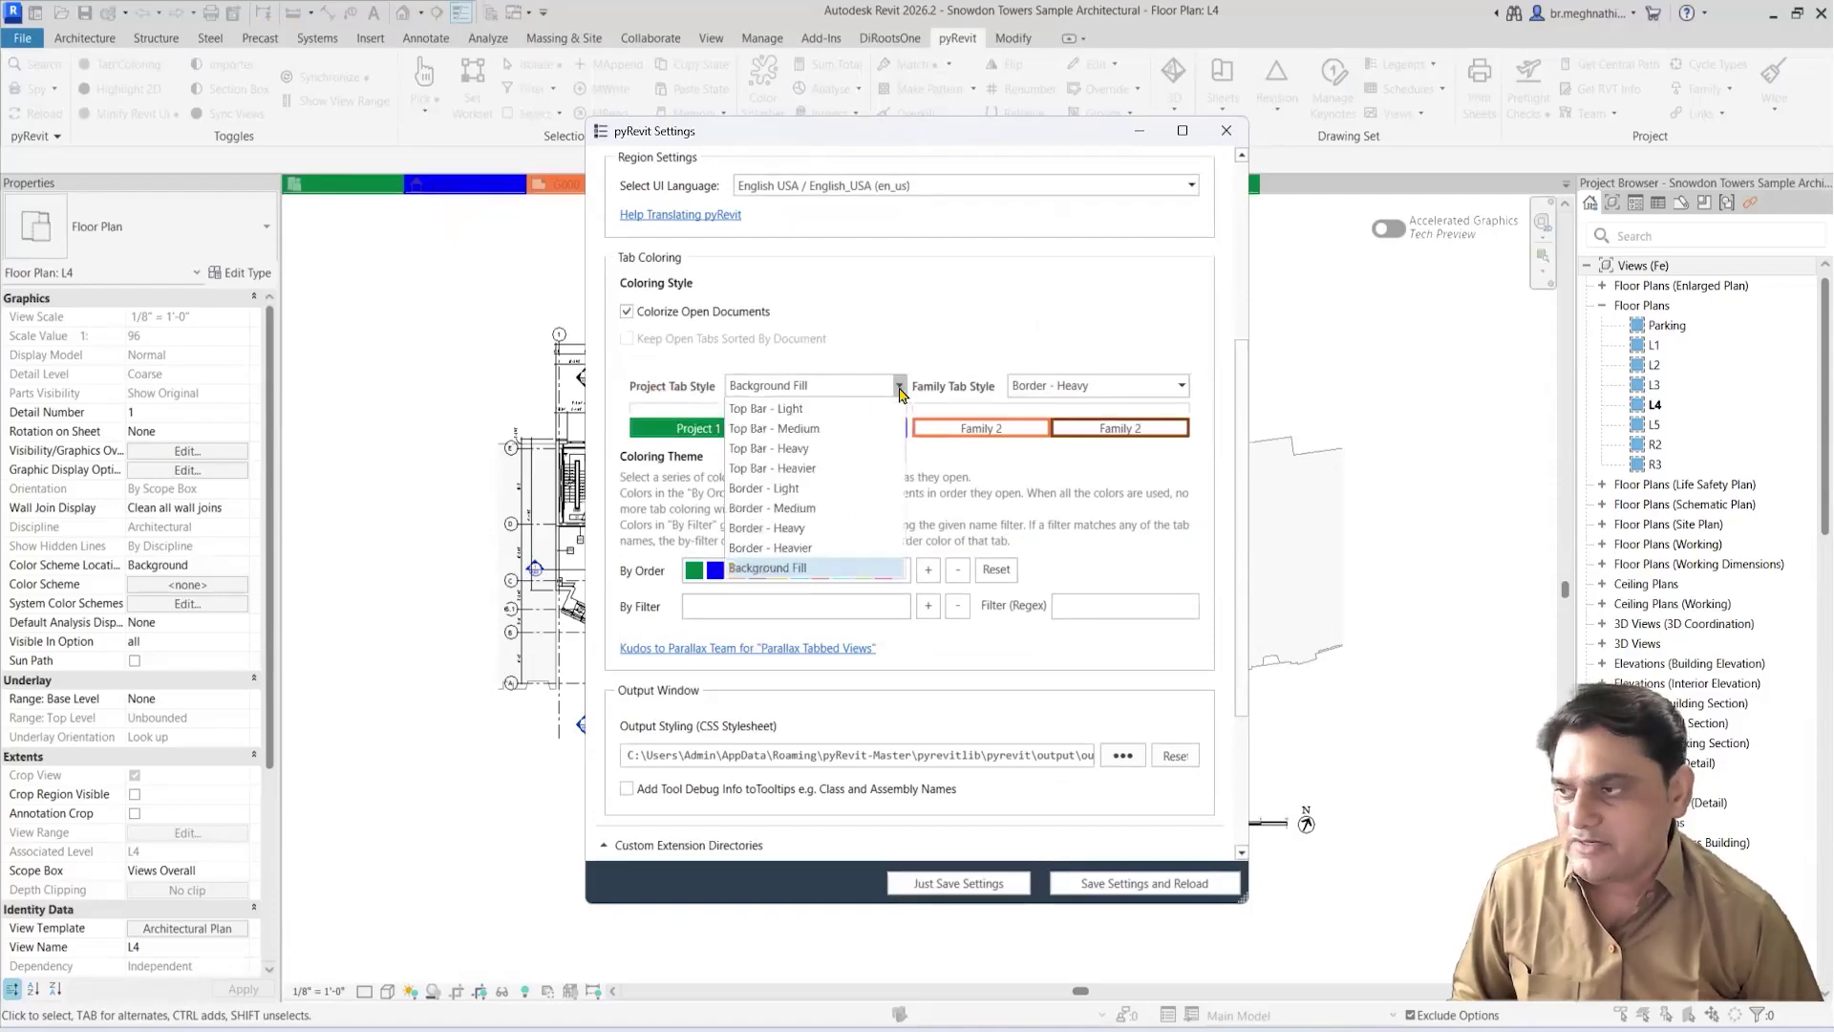
# Step: Try the Top Bar styles Light, Medium, Heavy and Heavier as the Project Tab Style
pyautogui.click(792, 410)
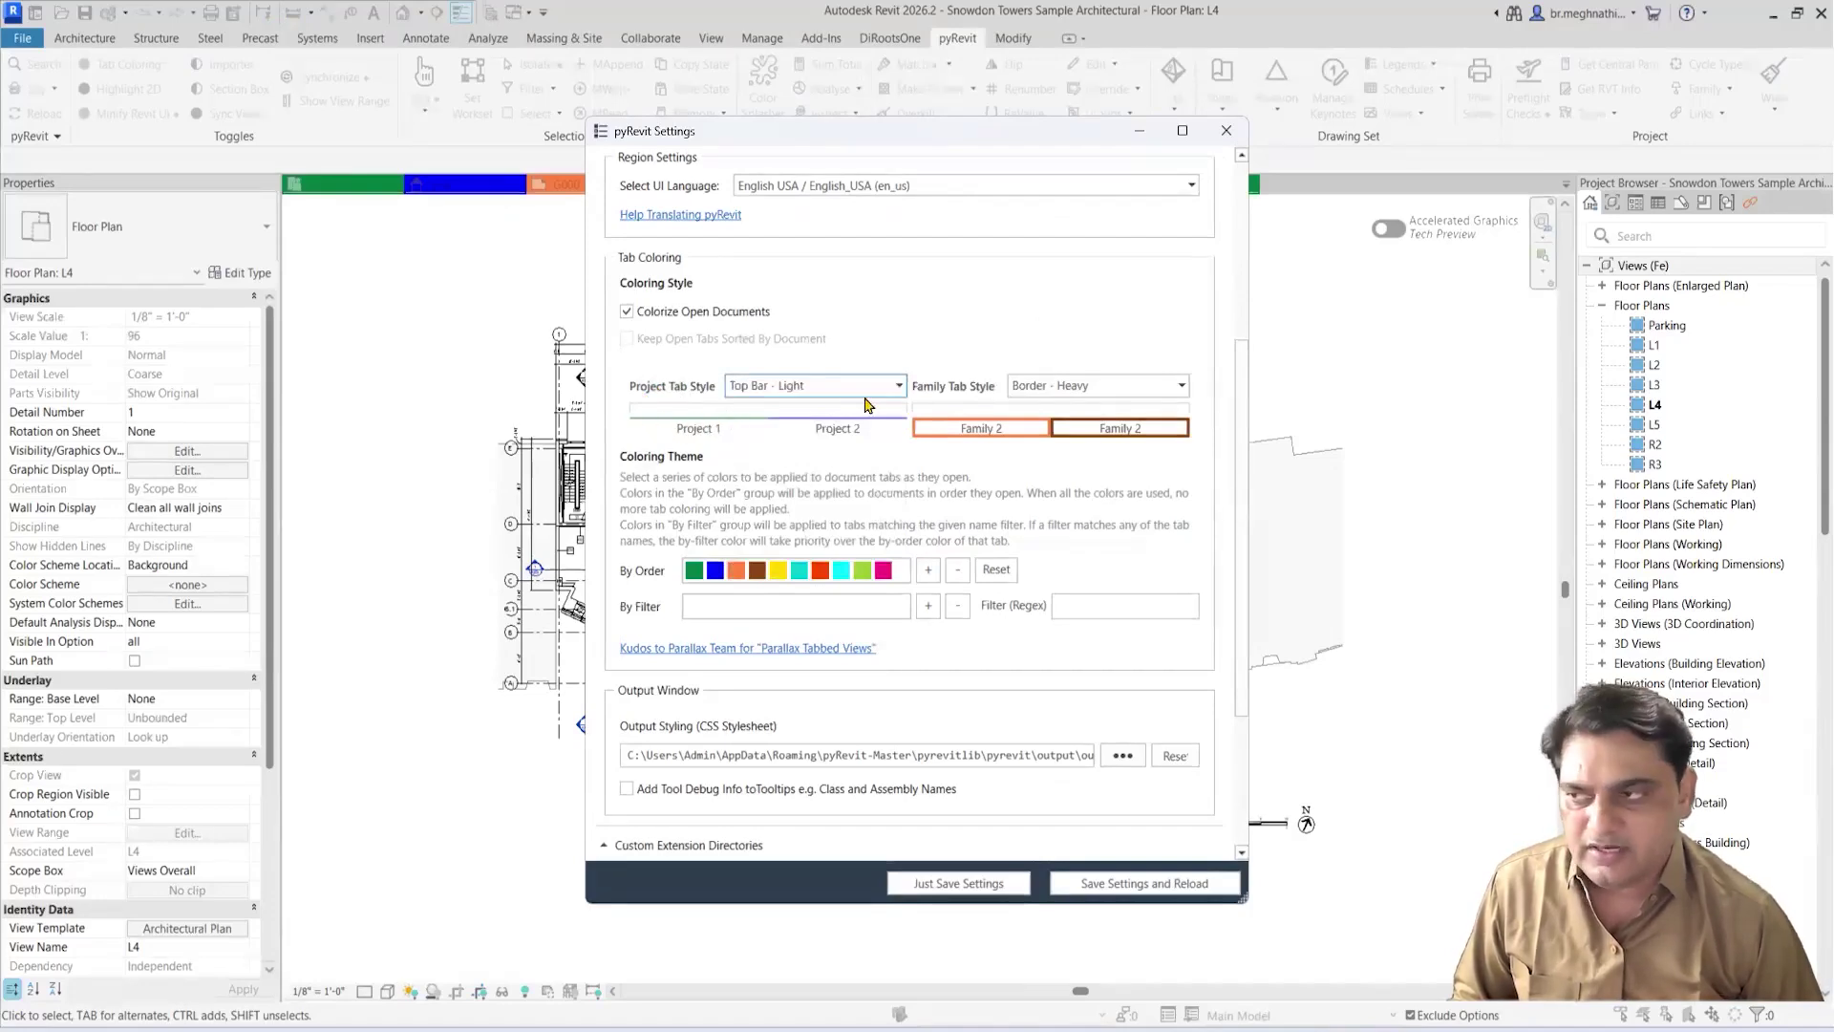
pyautogui.click(901, 386)
pyautogui.click(826, 420)
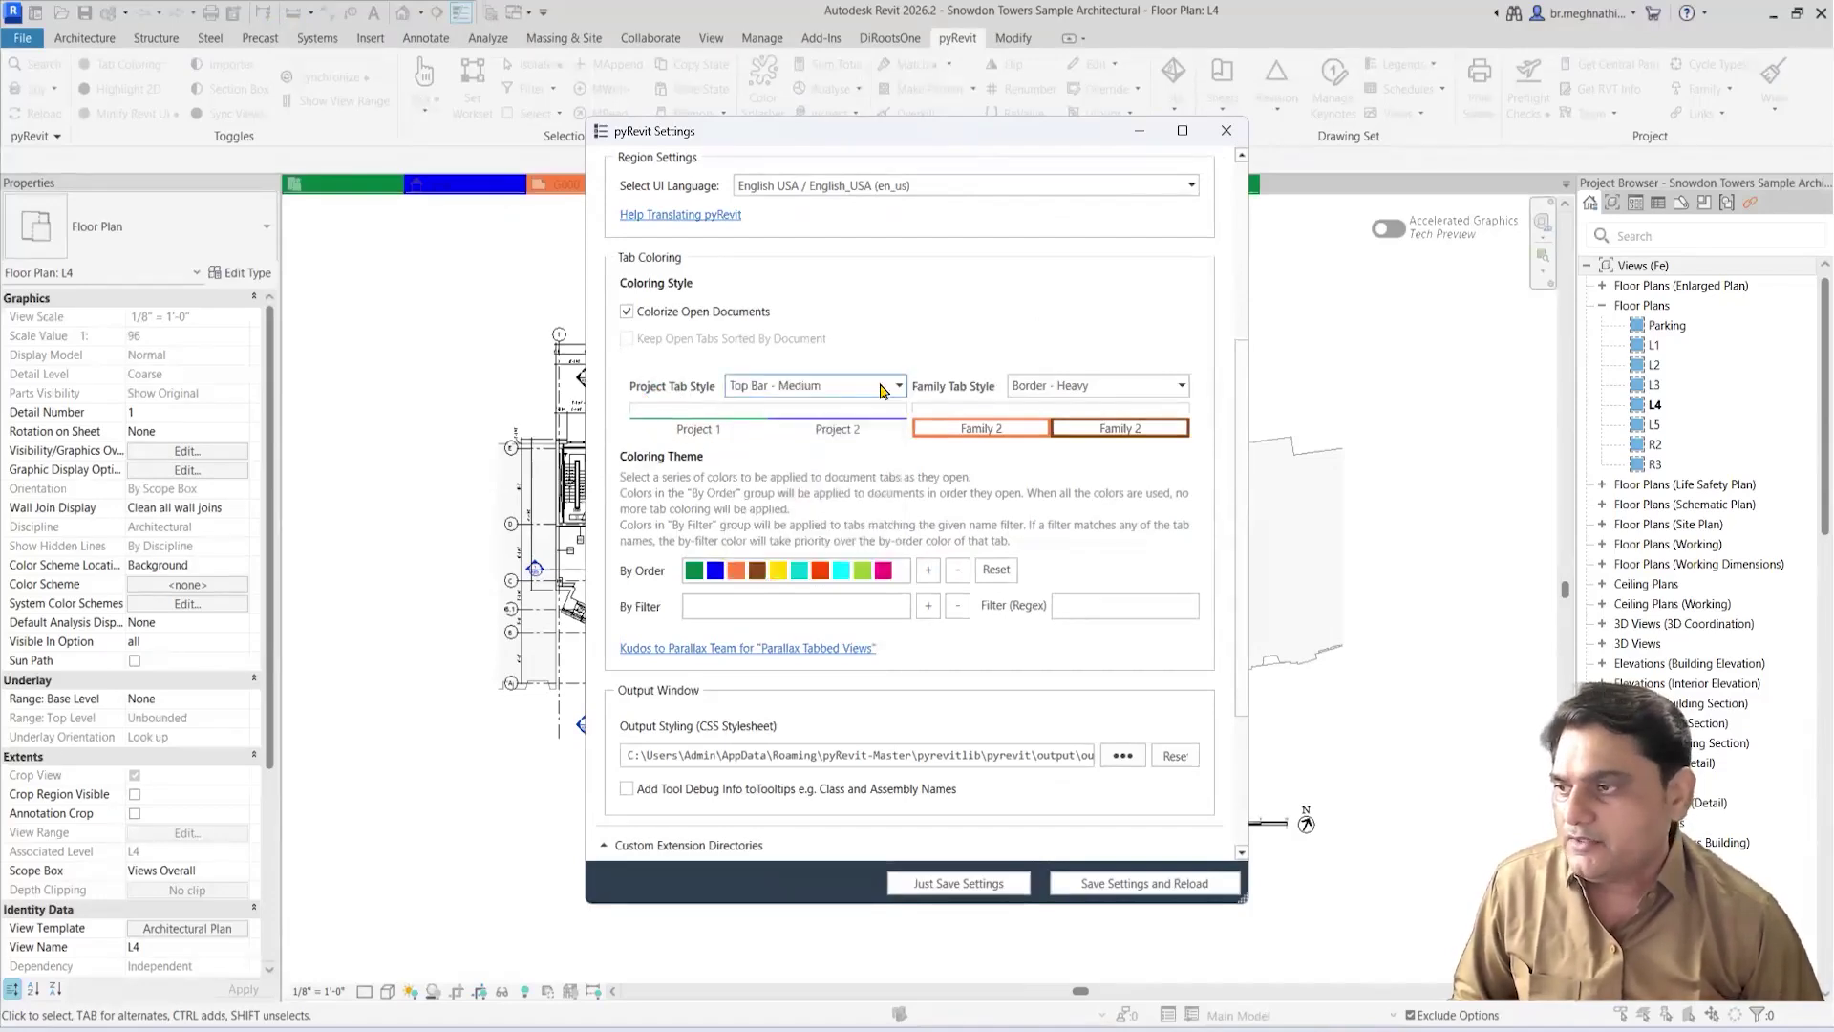
pyautogui.click(898, 385)
pyautogui.click(840, 447)
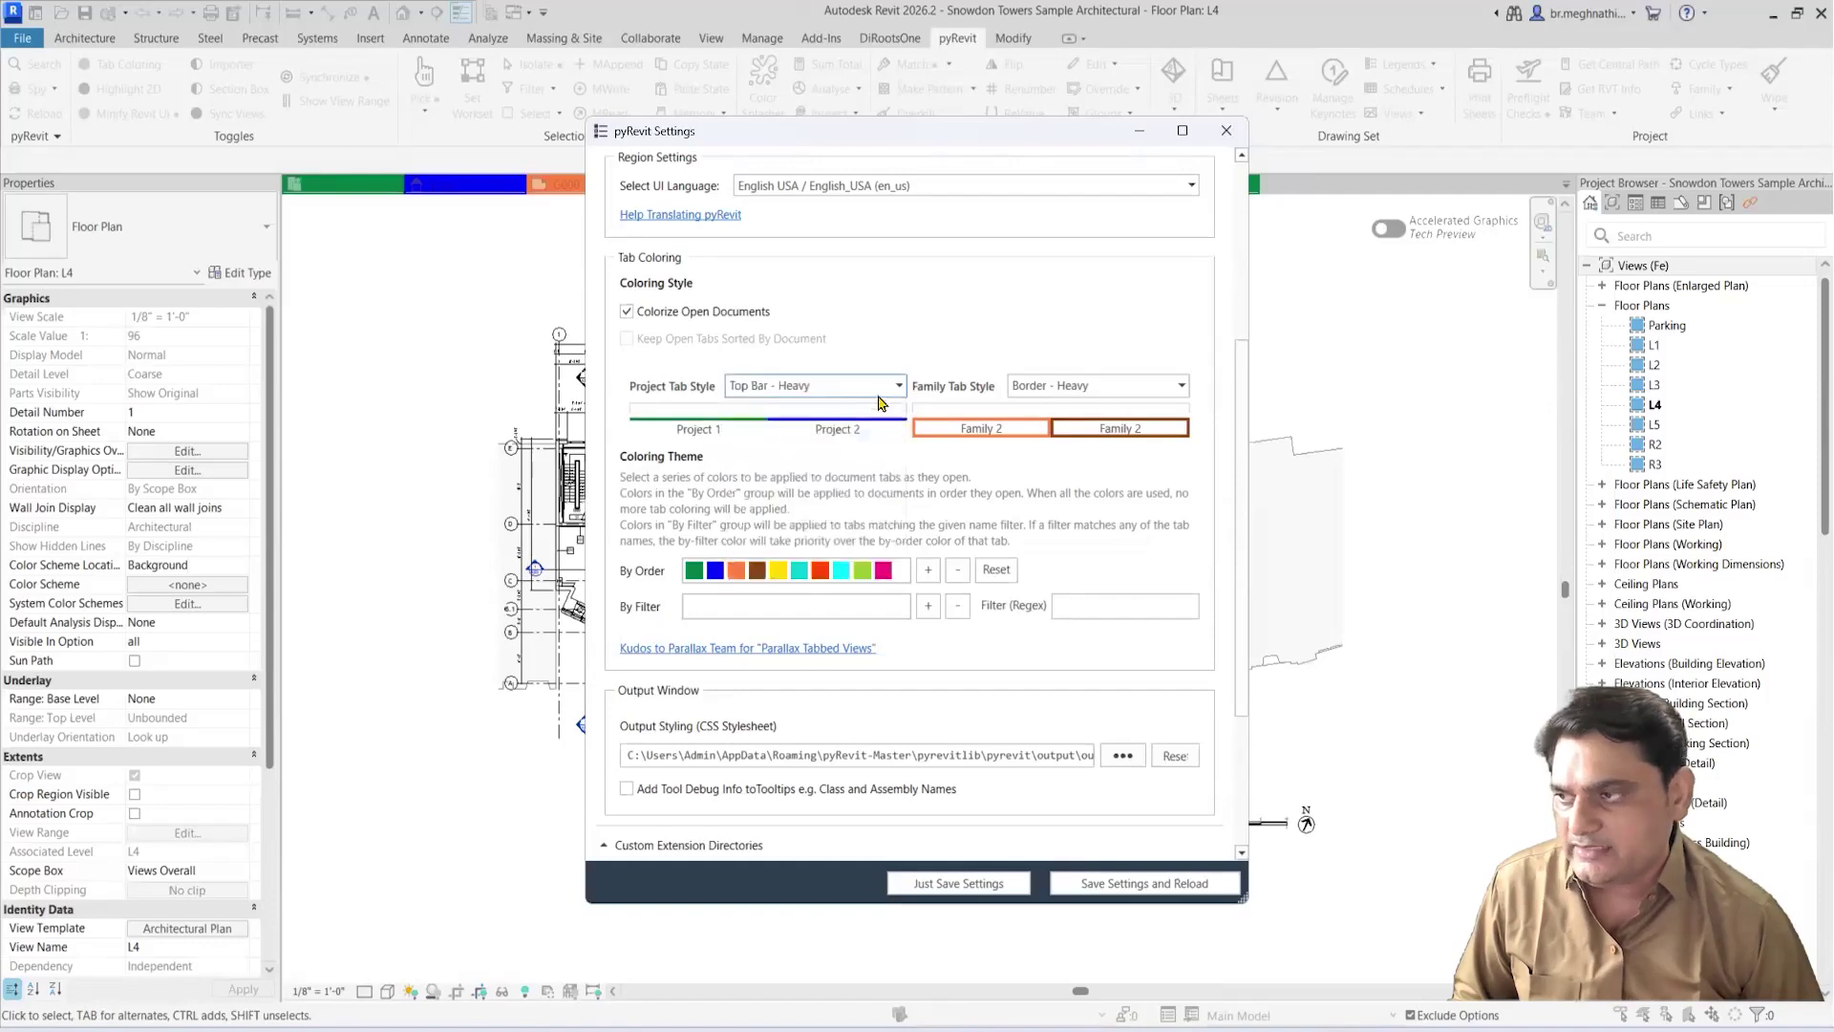
pyautogui.click(890, 392)
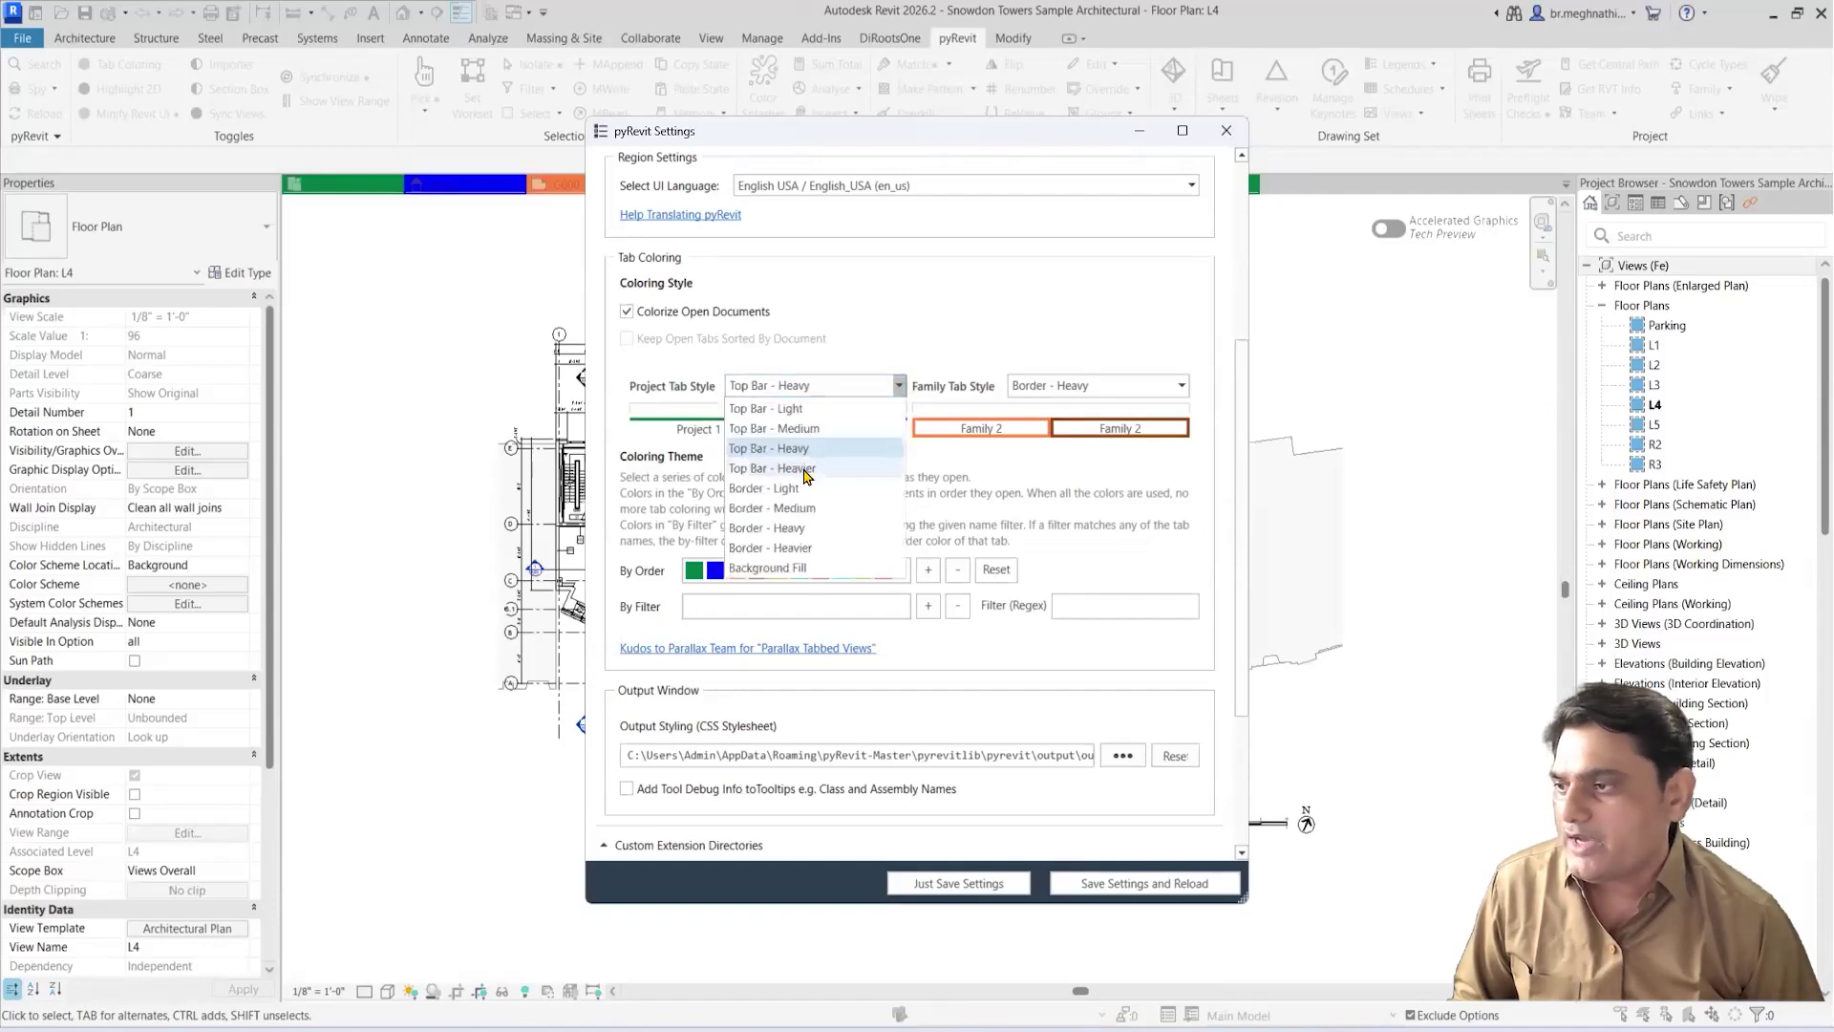
pyautogui.click(778, 469)
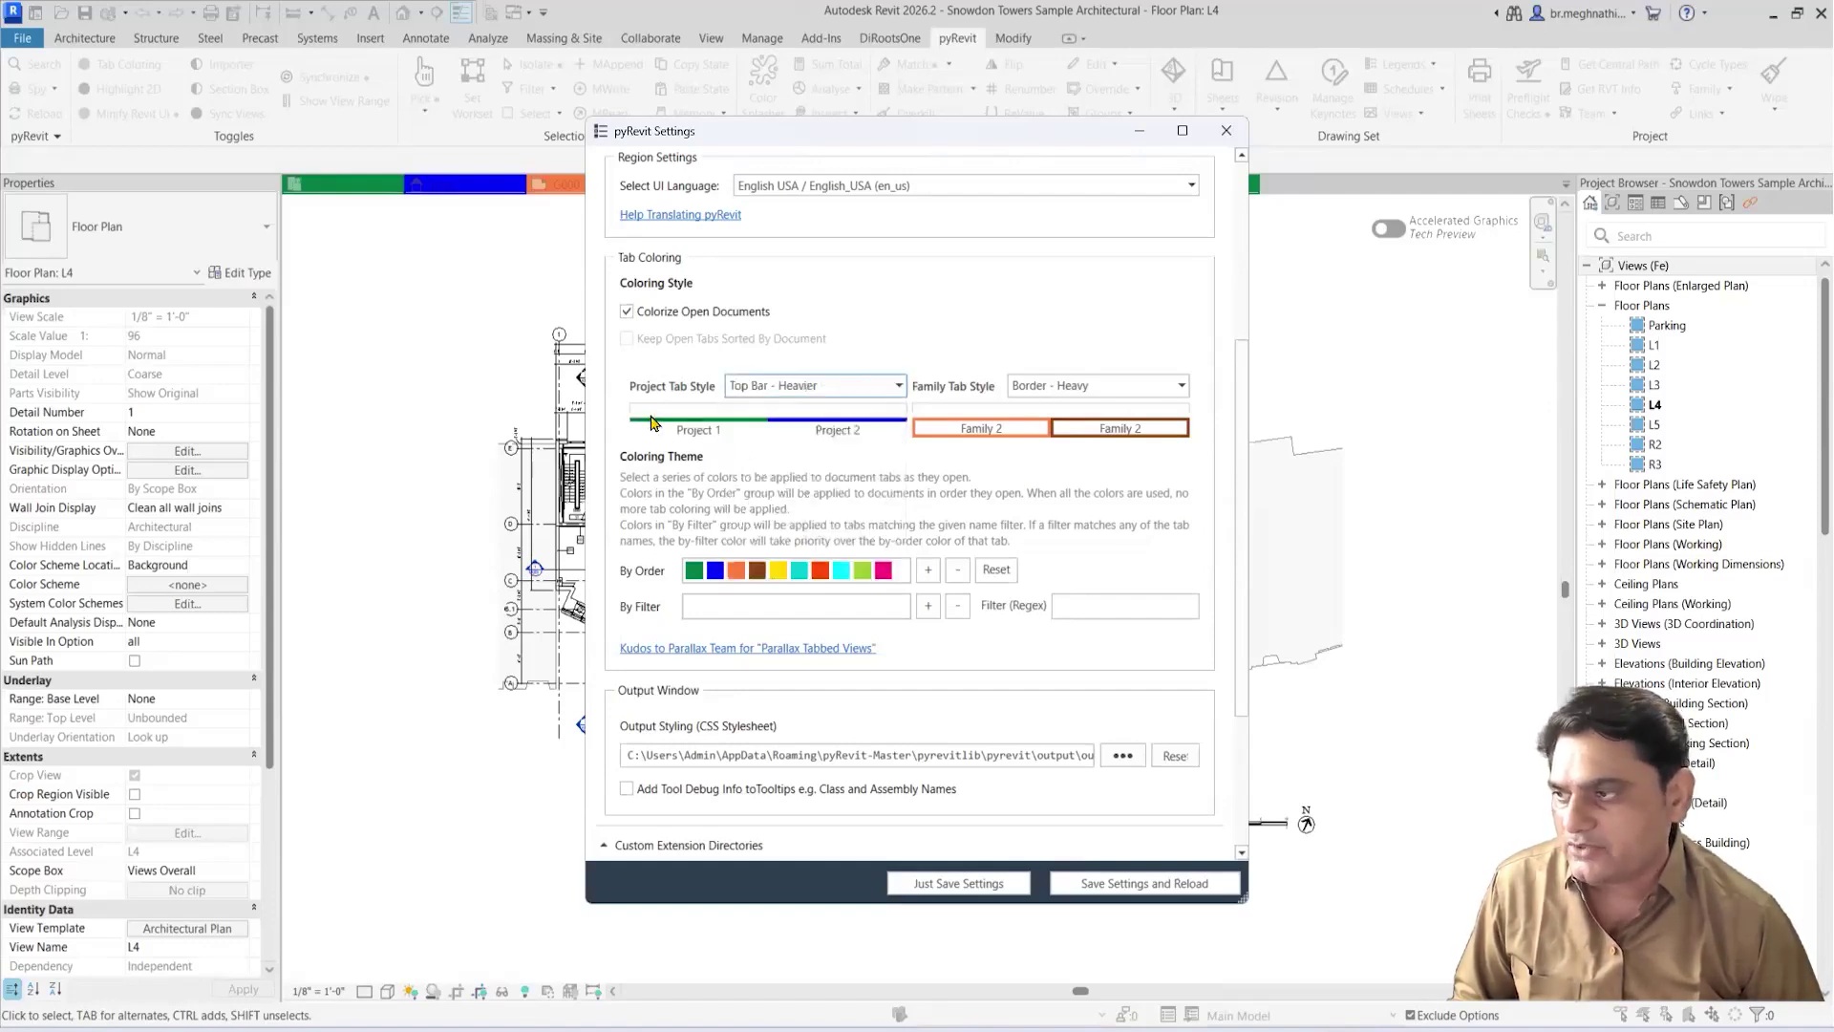
# Step: Try the Border - Light and Border - Medium styles for the project tabs
pyautogui.click(859, 386)
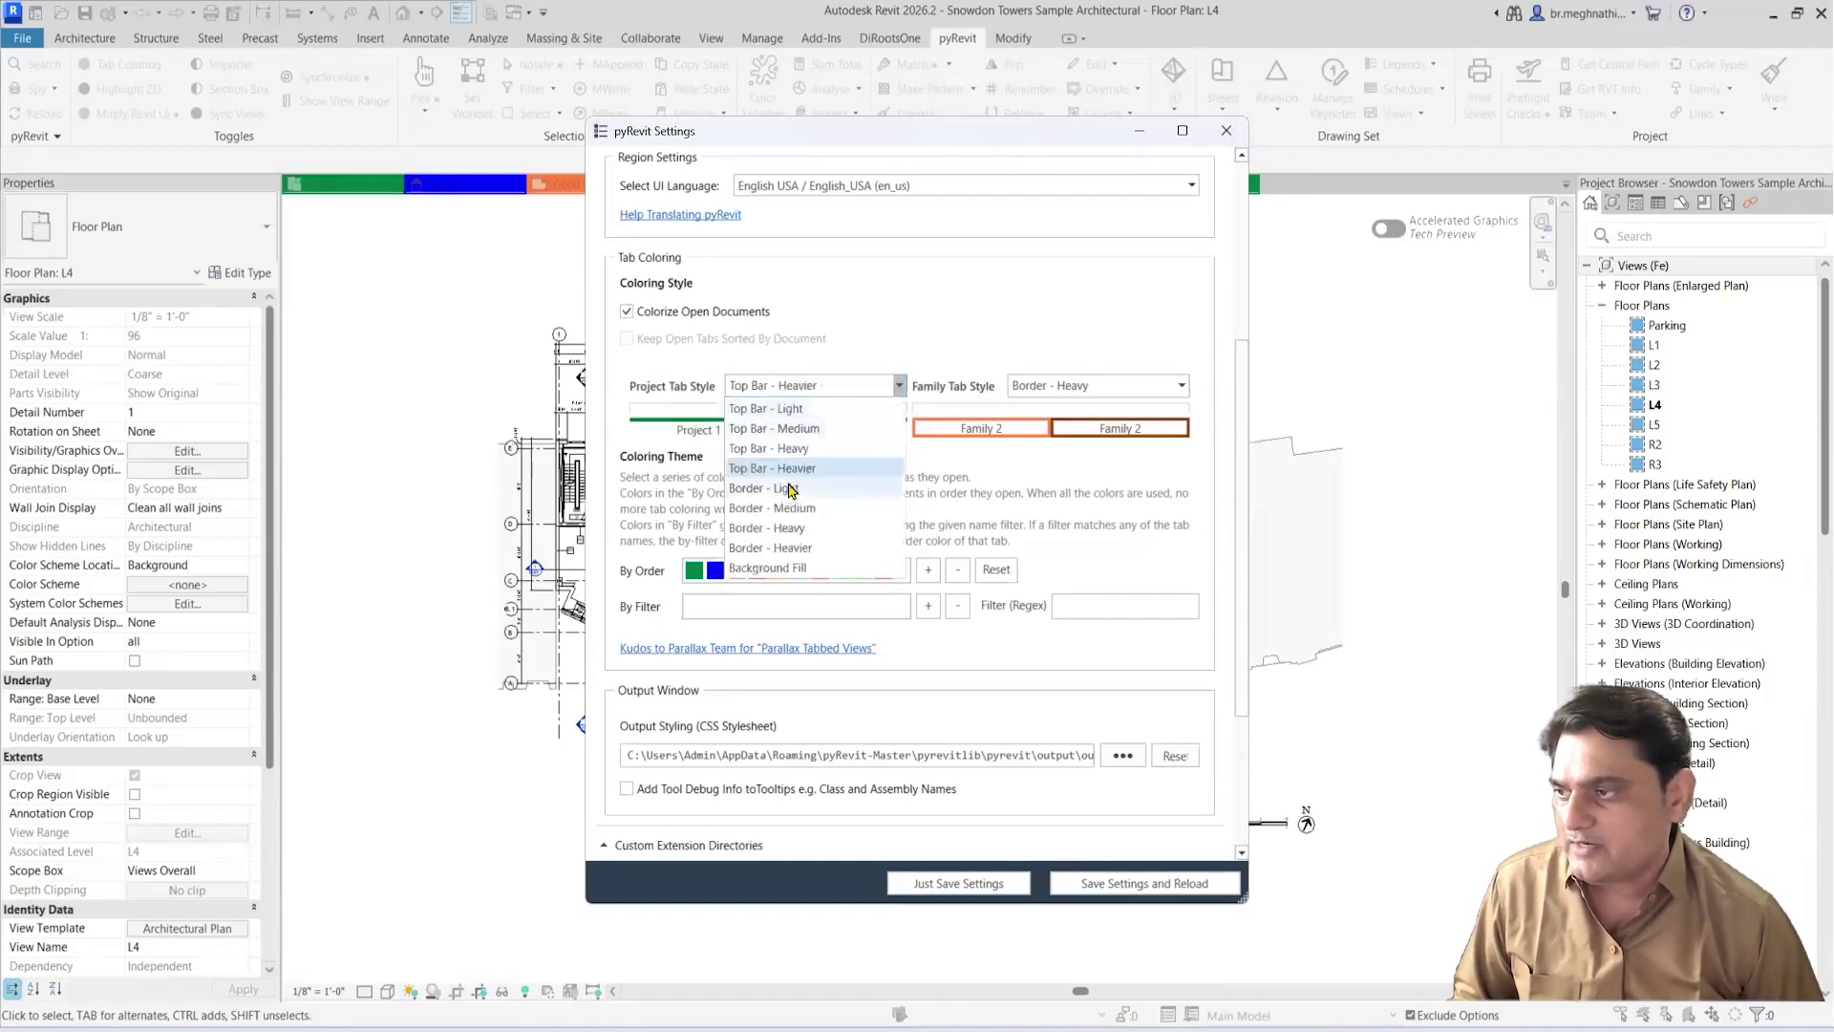
pyautogui.click(774, 489)
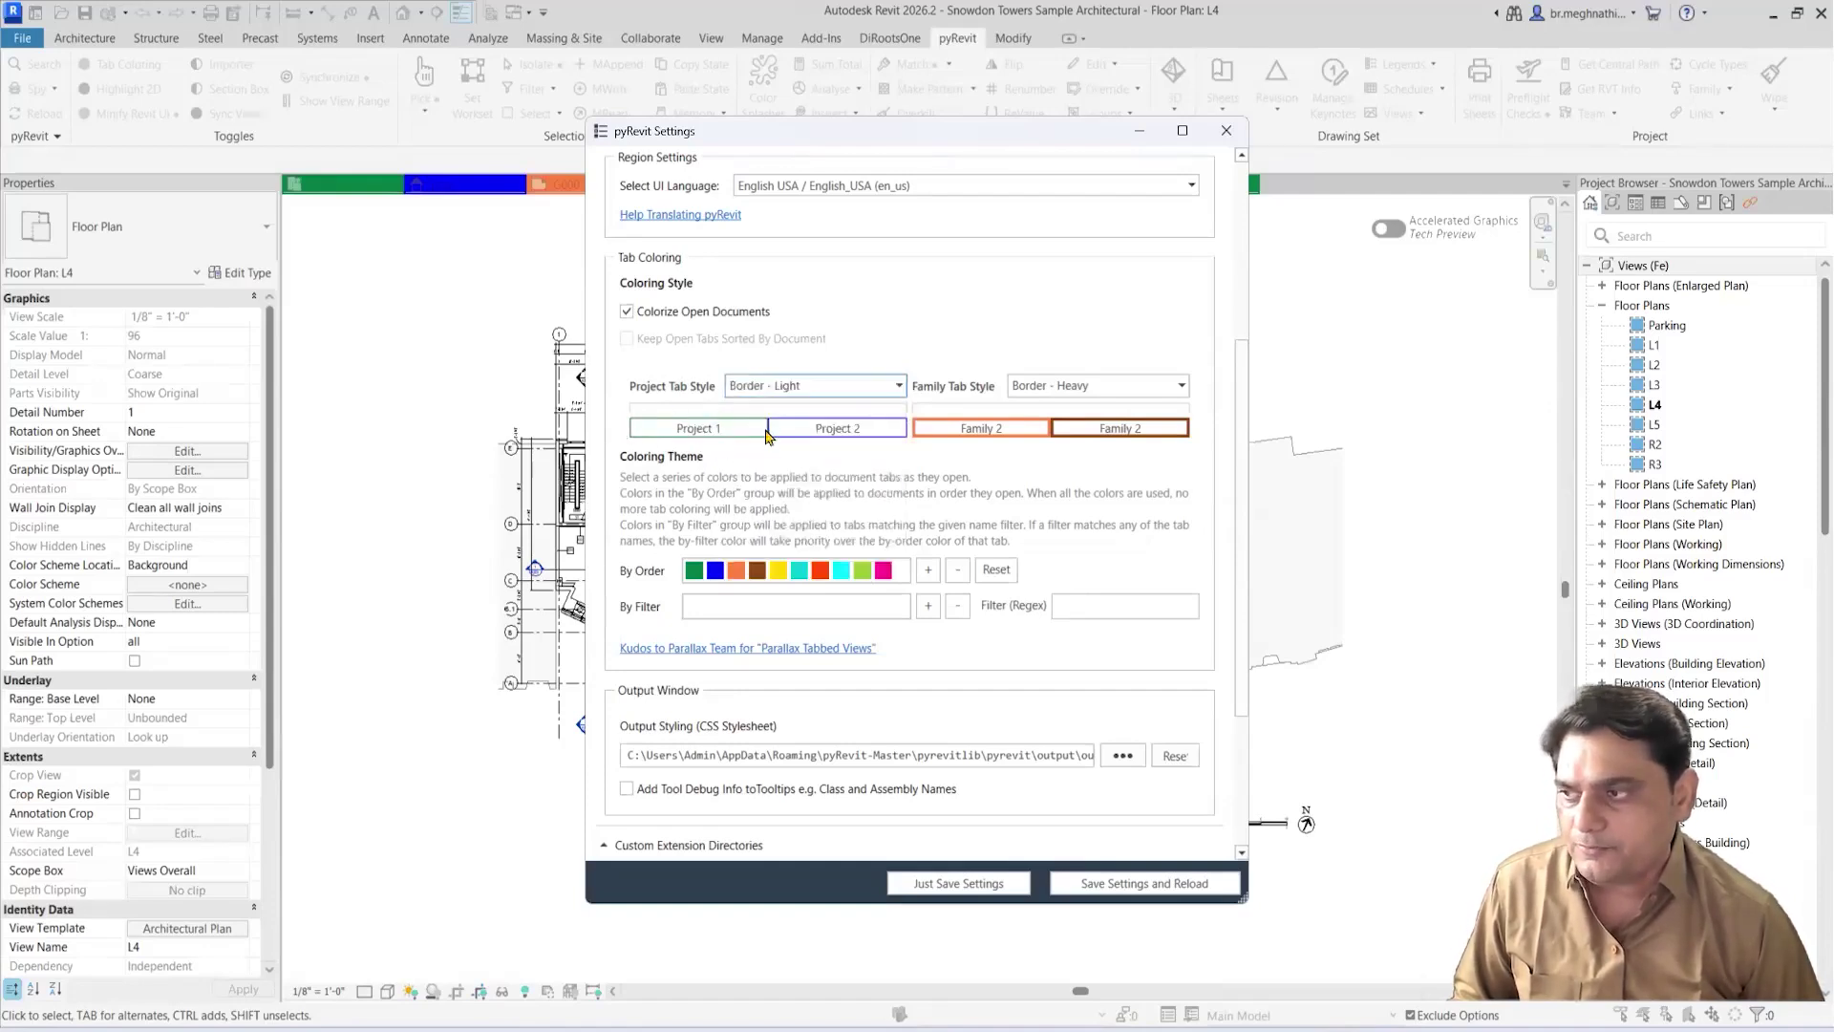
pyautogui.click(898, 386)
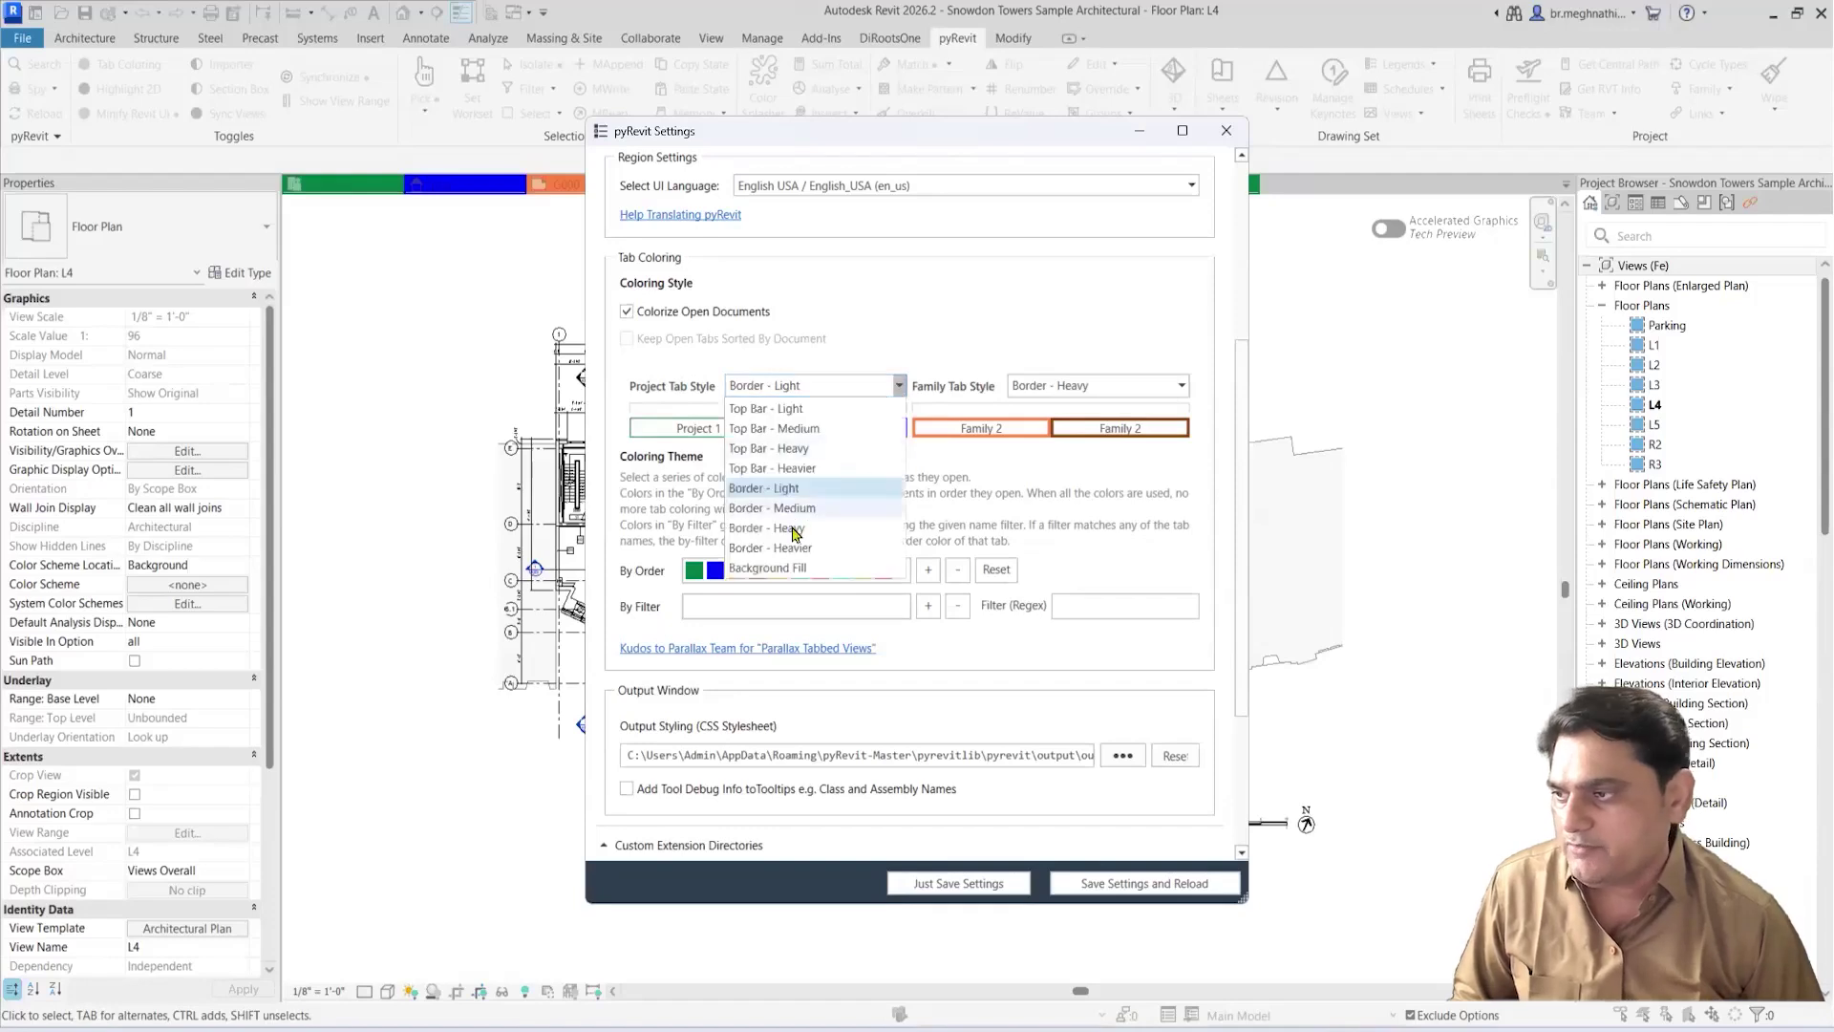
pyautogui.click(793, 509)
# Step: Set the Project Tab Style to Background Fill and the Family Tab Style to Border - Heavy
pyautogui.click(900, 386)
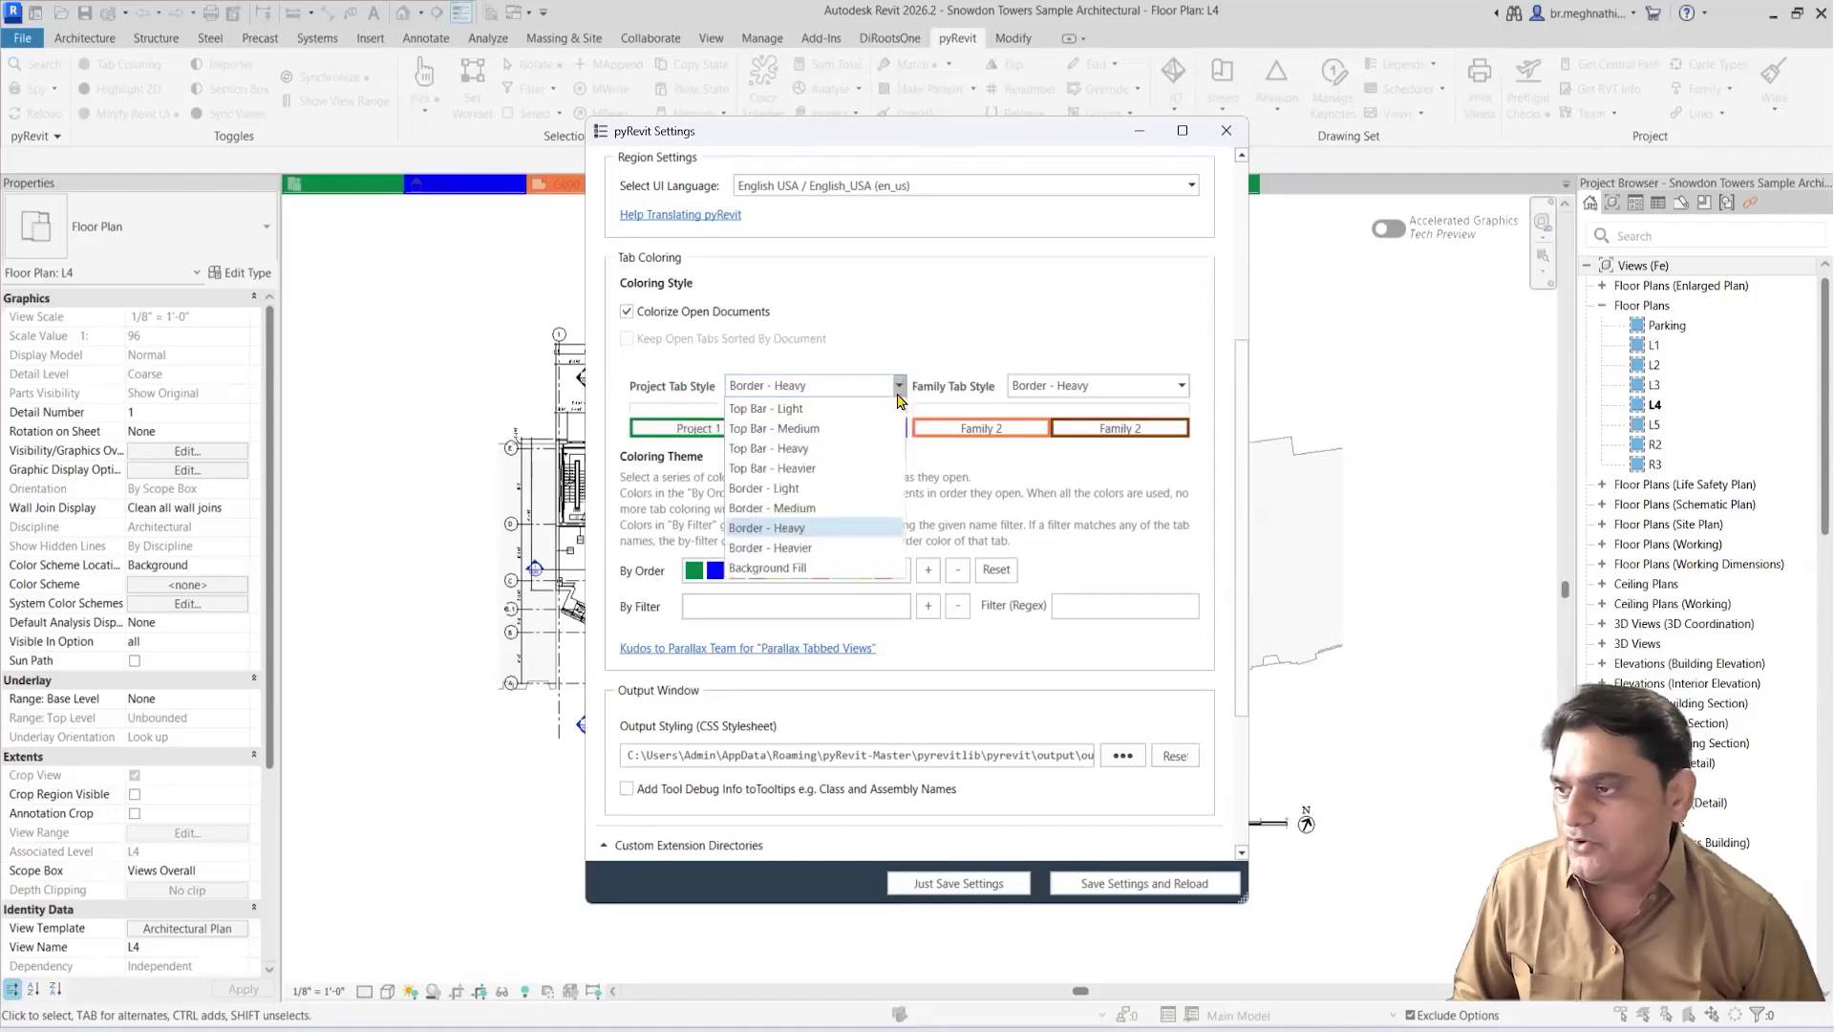
pyautogui.click(768, 568)
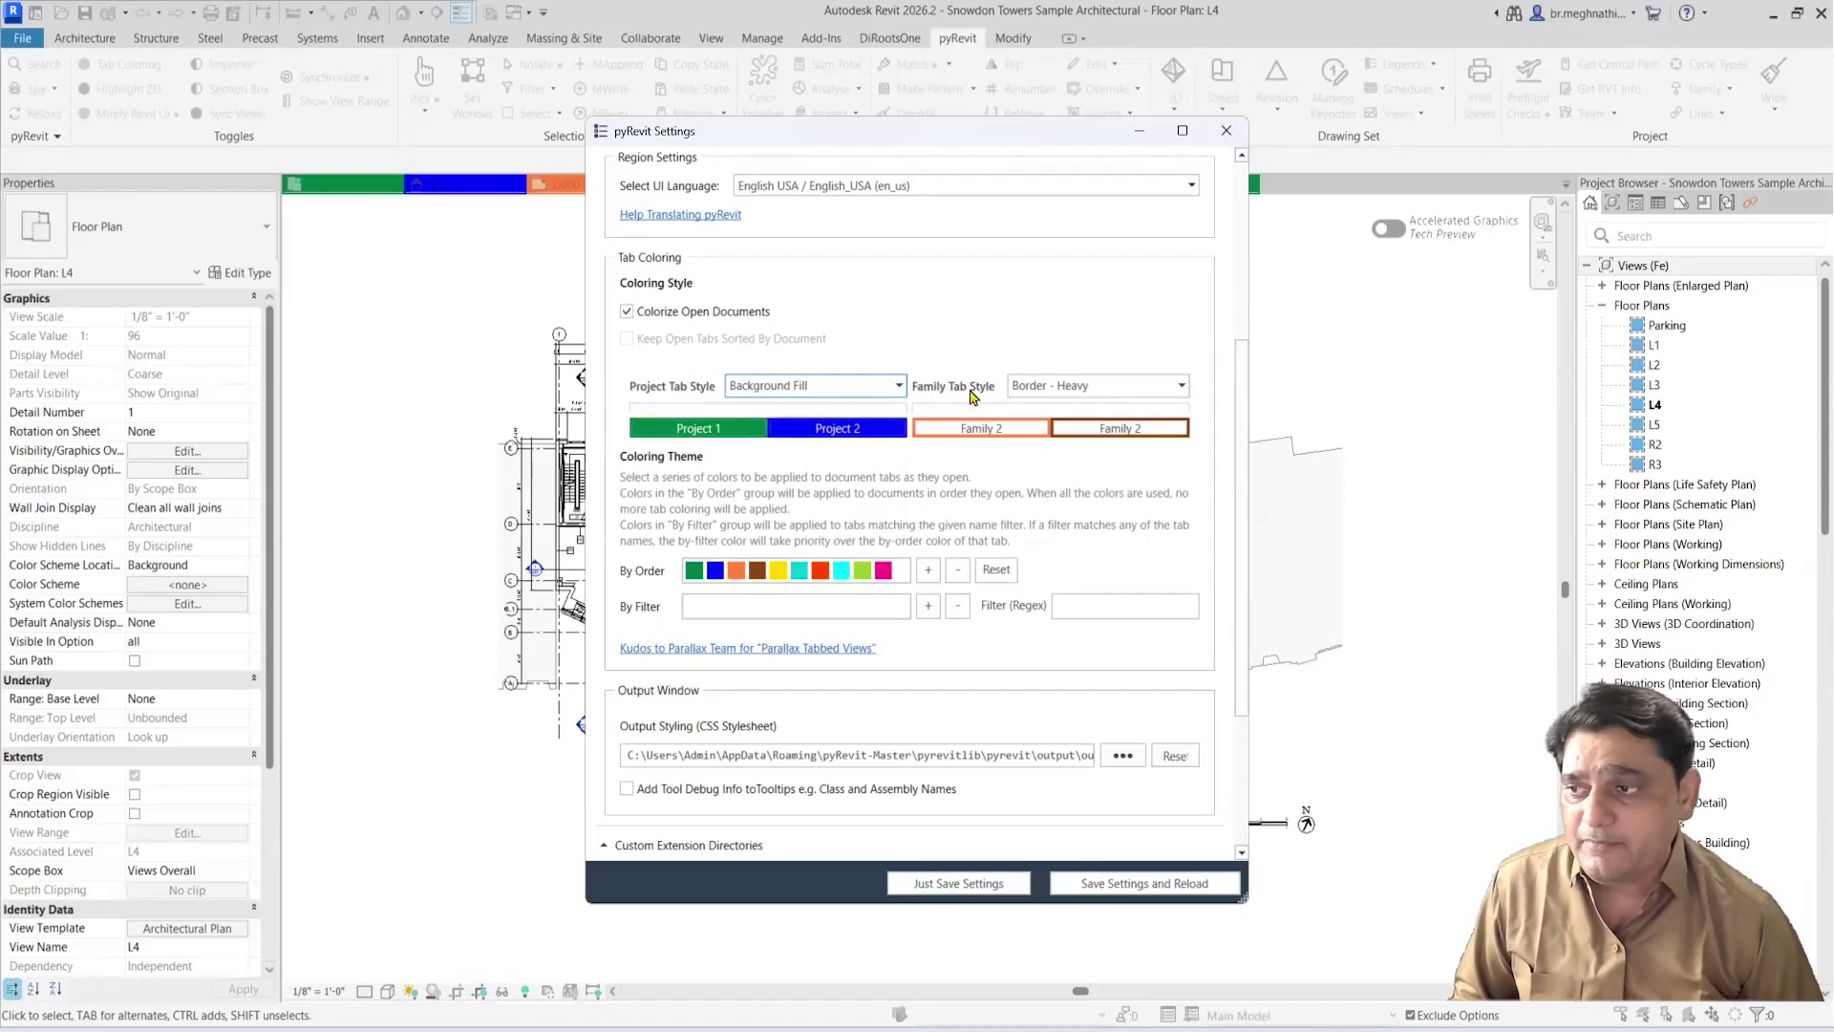
pyautogui.click(1182, 386)
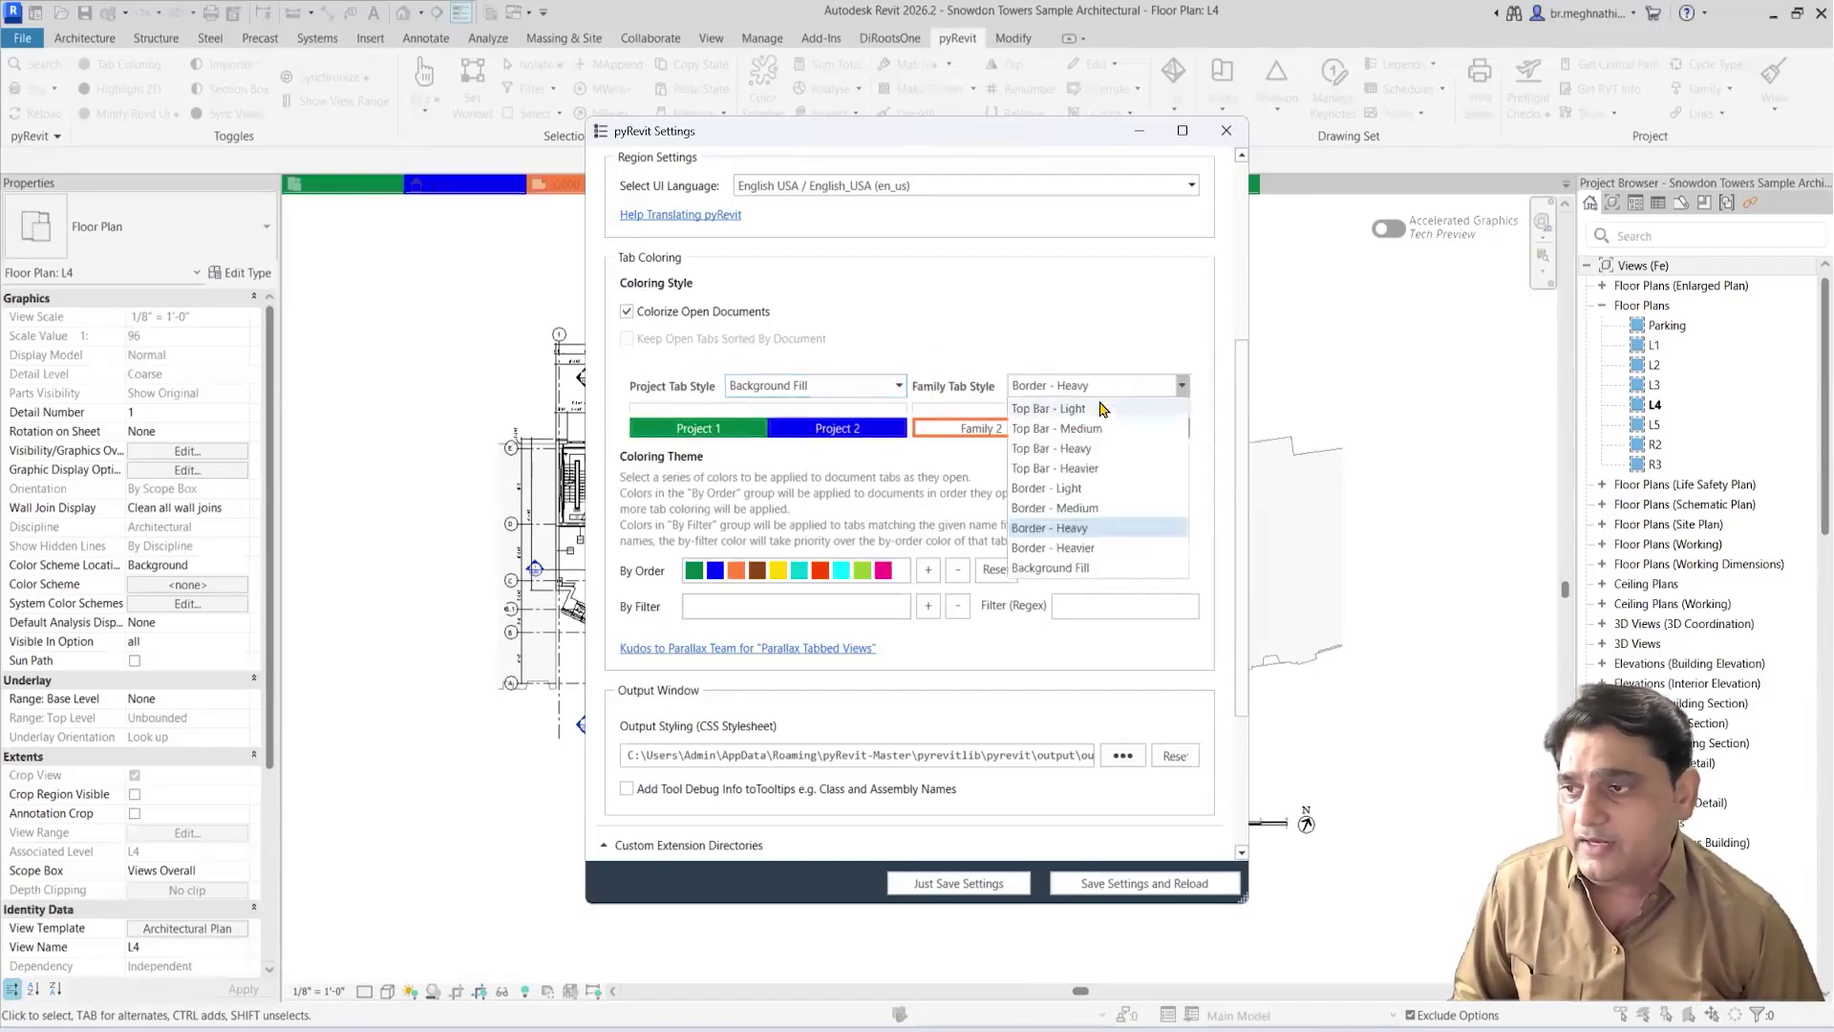
pyautogui.click(1071, 531)
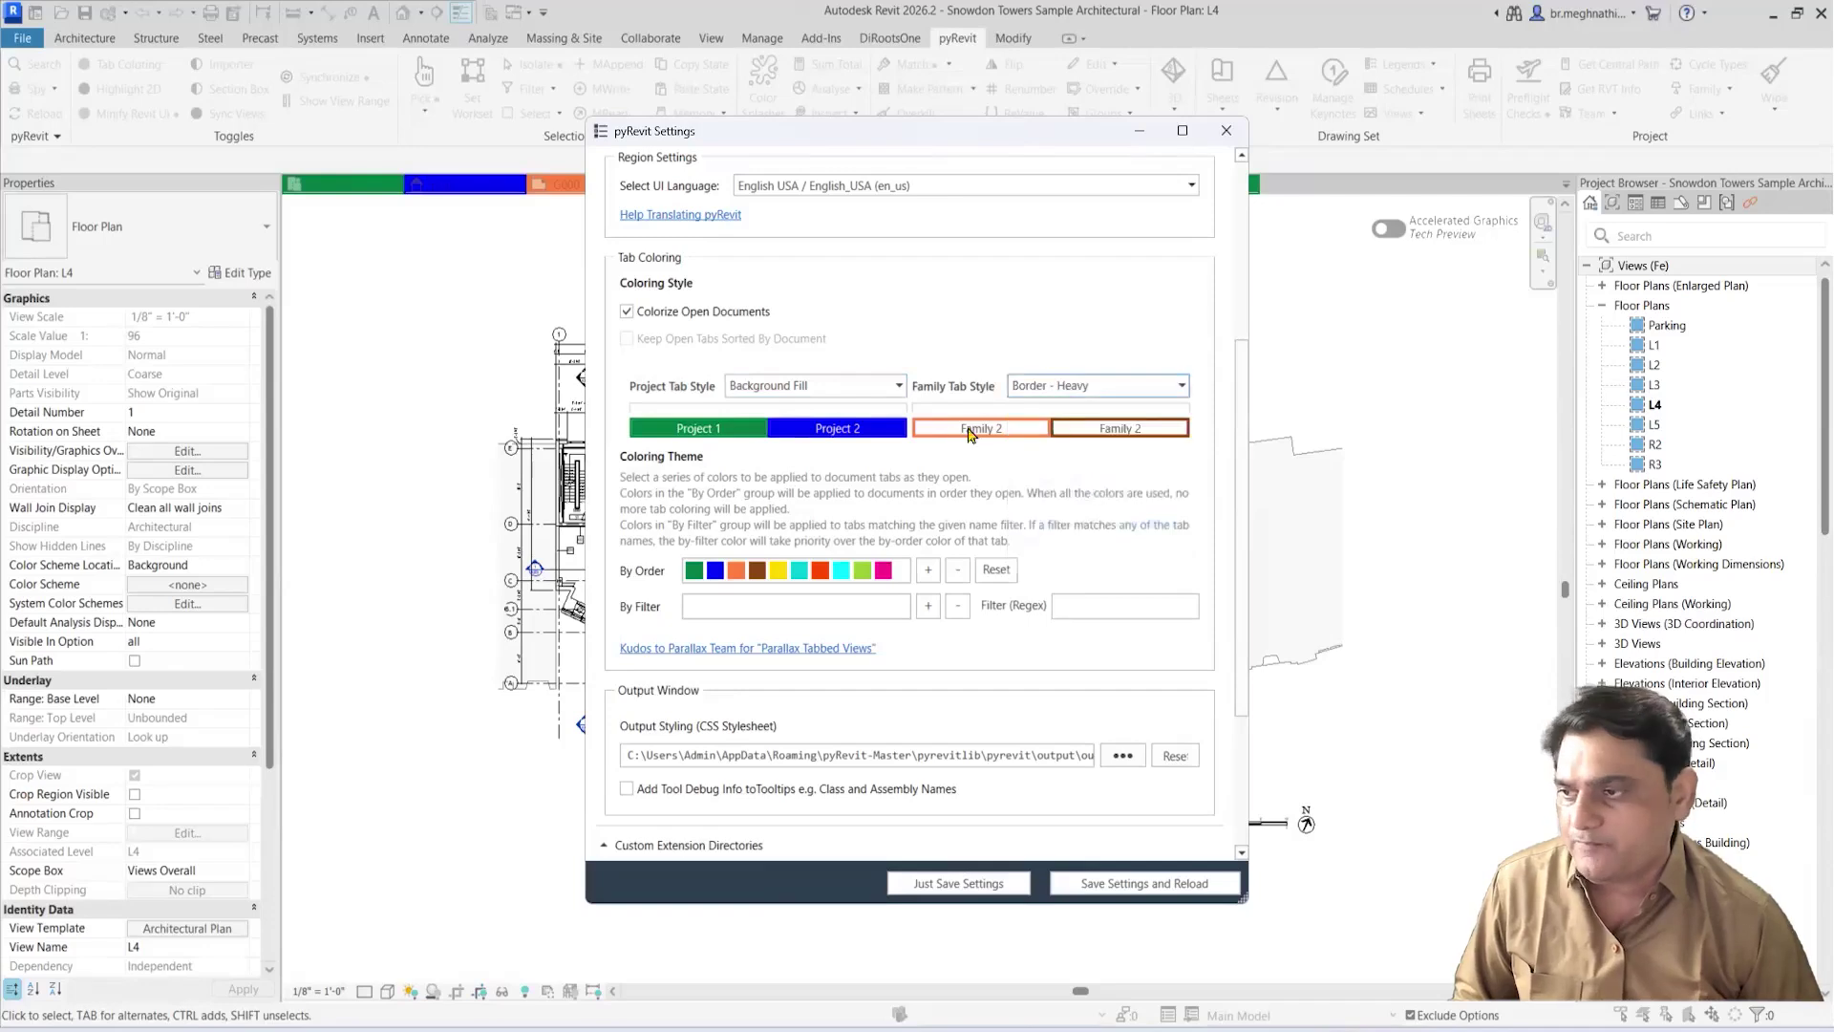
# Step: Inspect the color definitions of the green and blue By Order theme colors without changing them
pyautogui.click(693, 571)
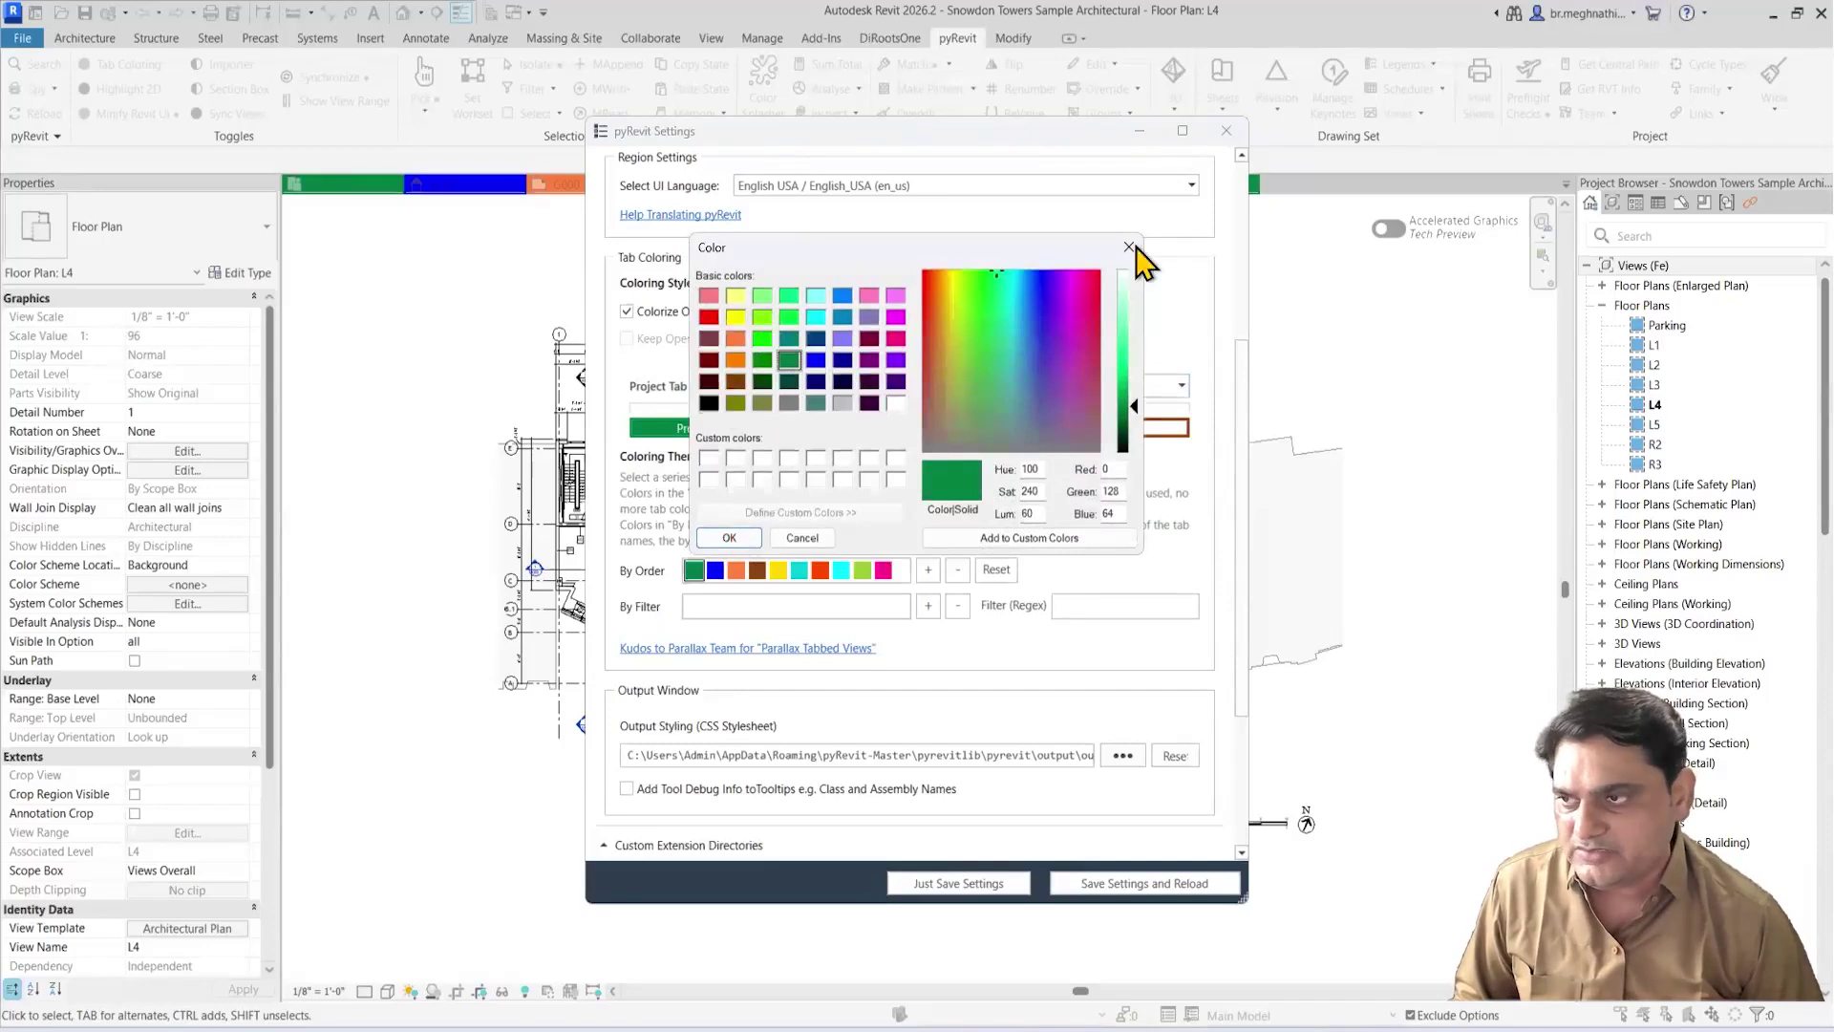
pyautogui.click(802, 538)
pyautogui.click(716, 570)
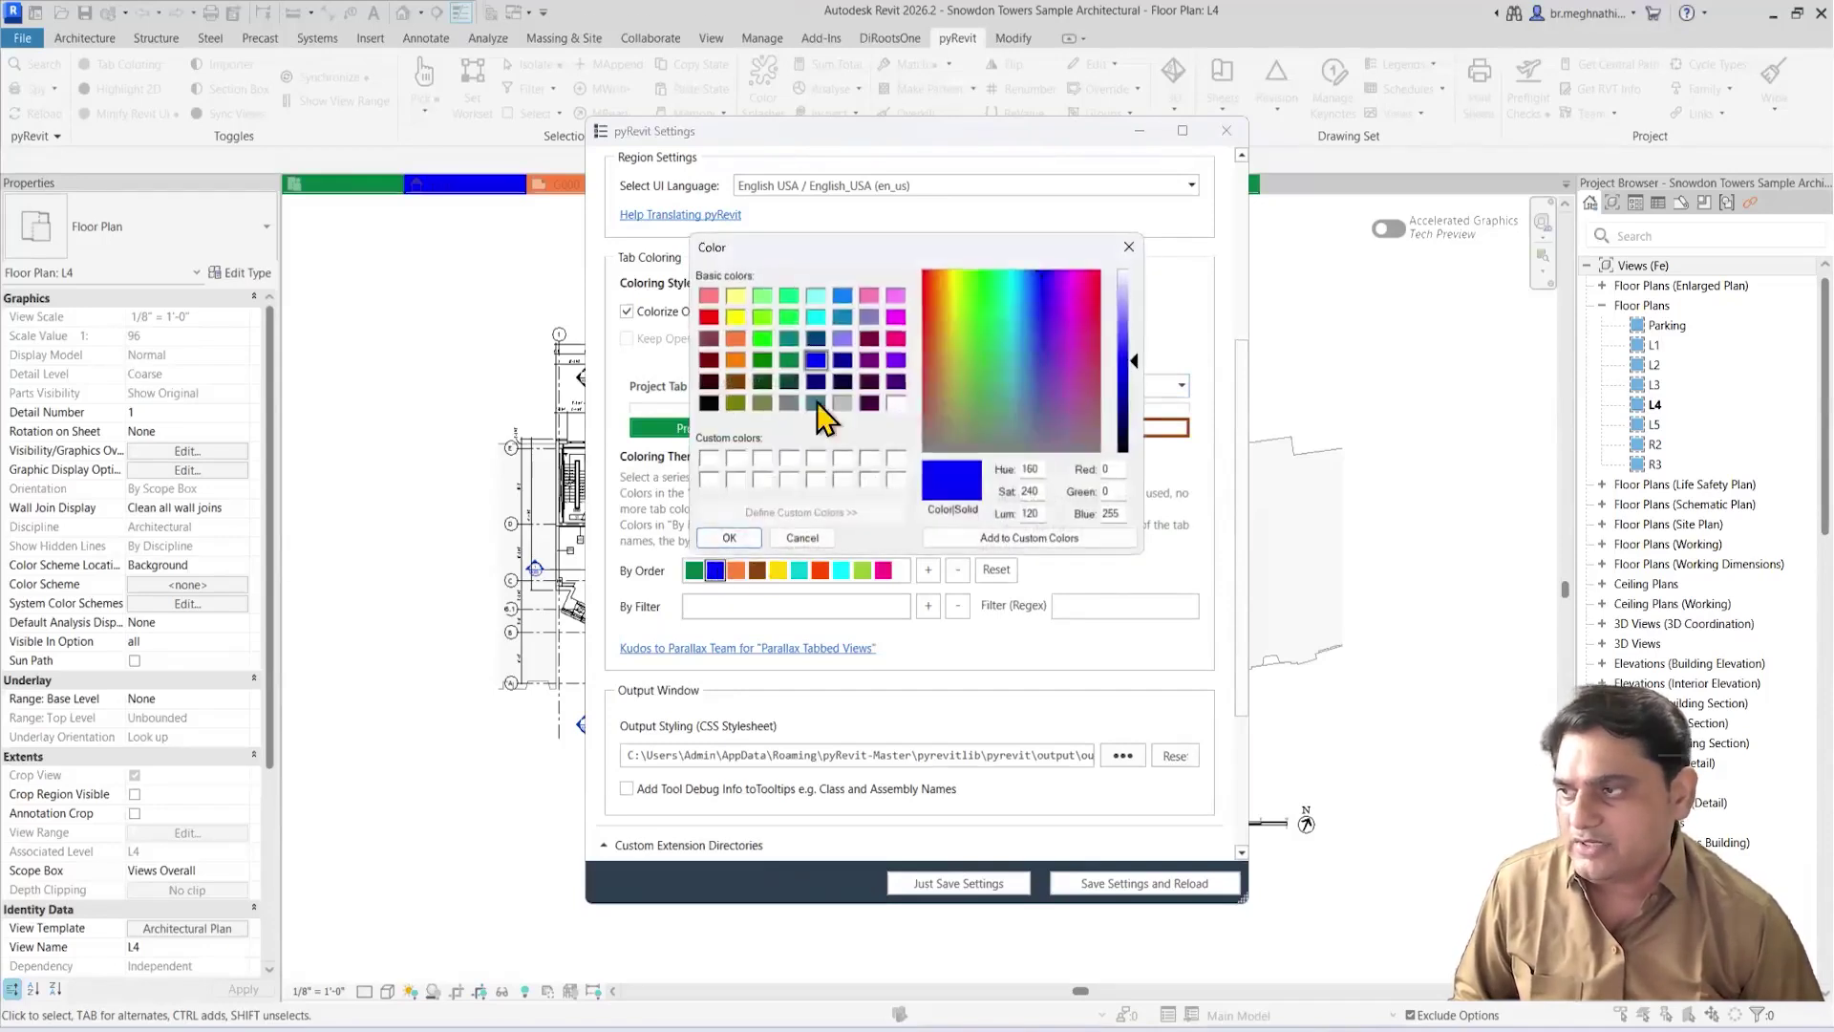
pyautogui.click(1129, 249)
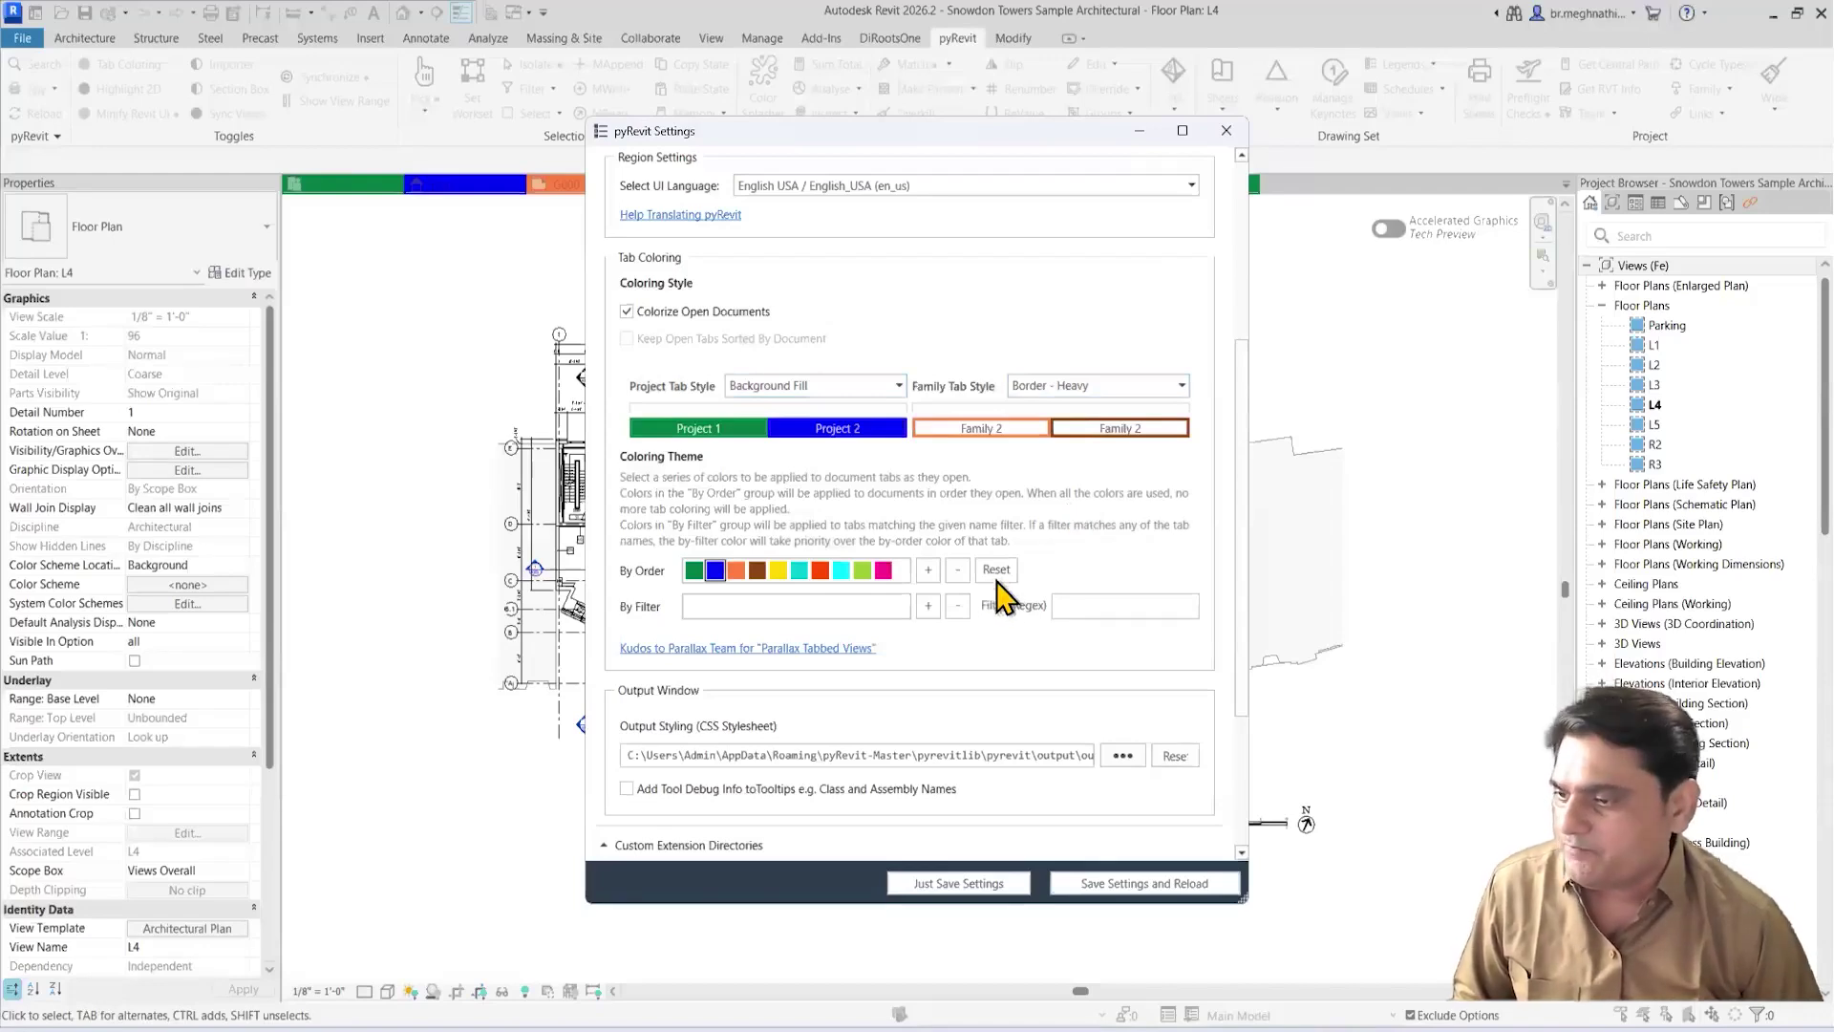
# Step: Save the pyRevit settings with a reload and close the inactive views of the open projects
pyautogui.click(1120, 885)
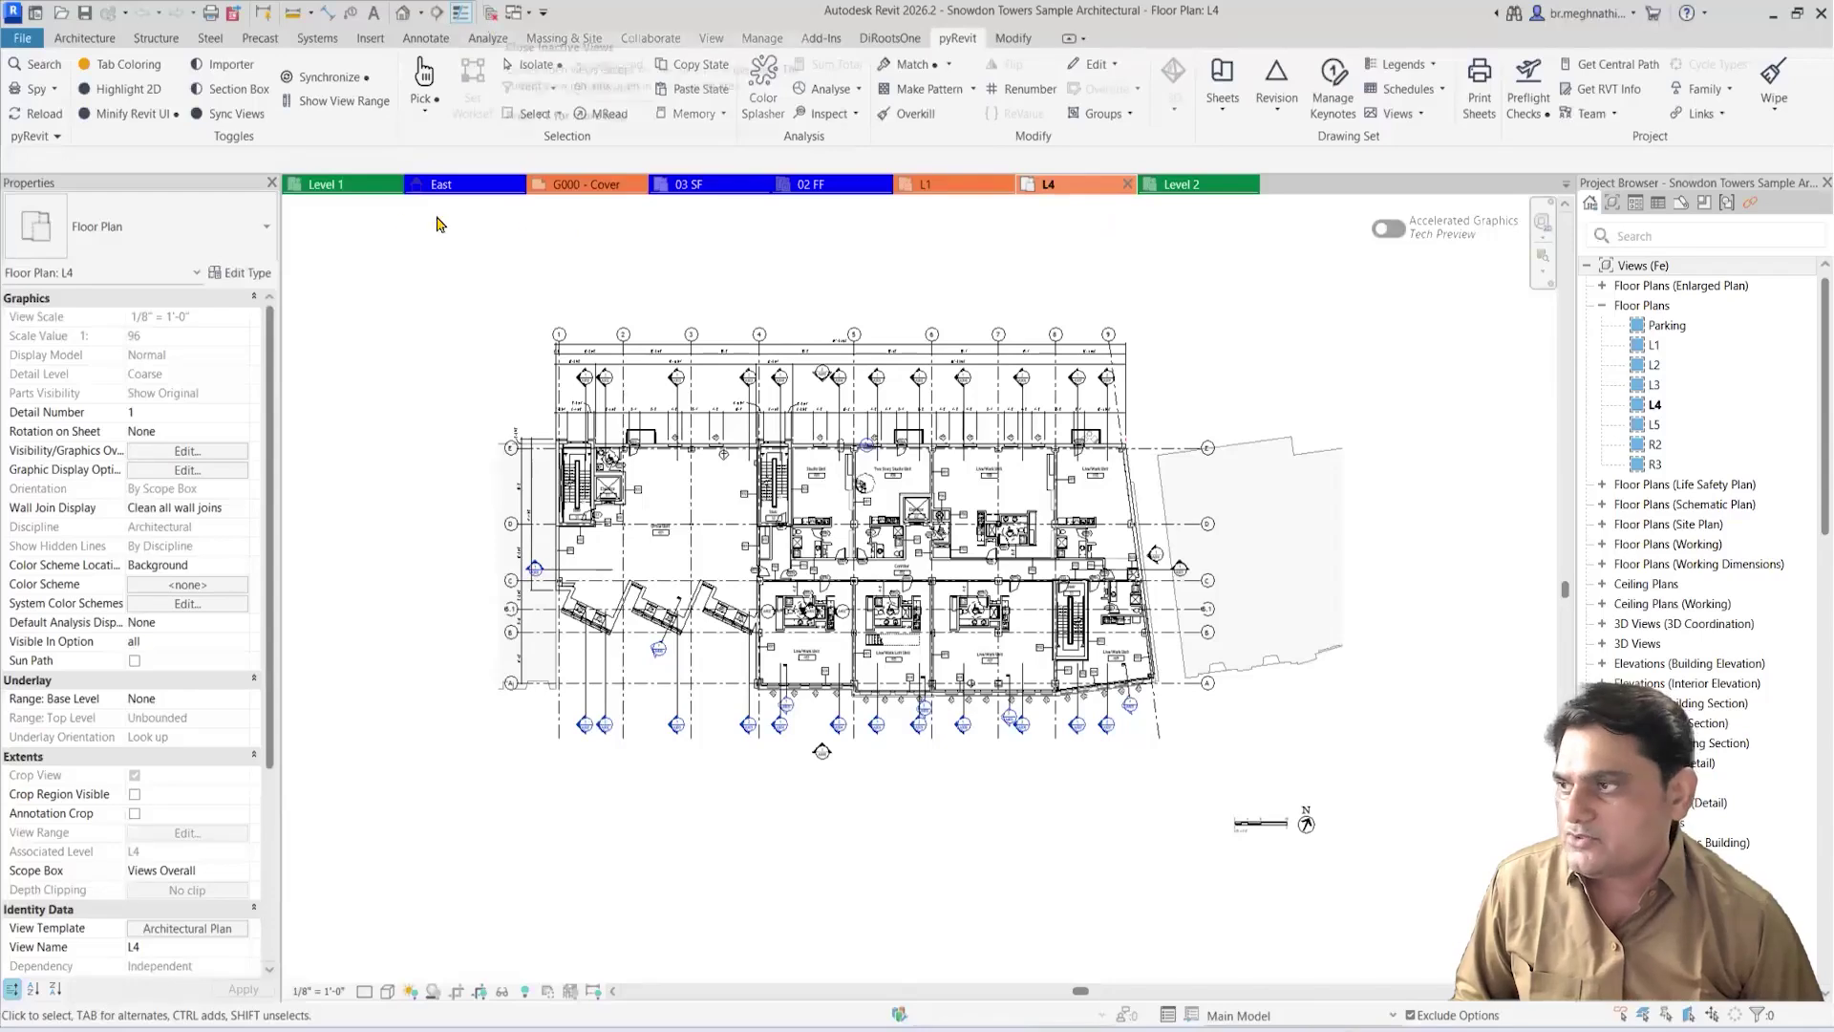
pyautogui.click(494, 16)
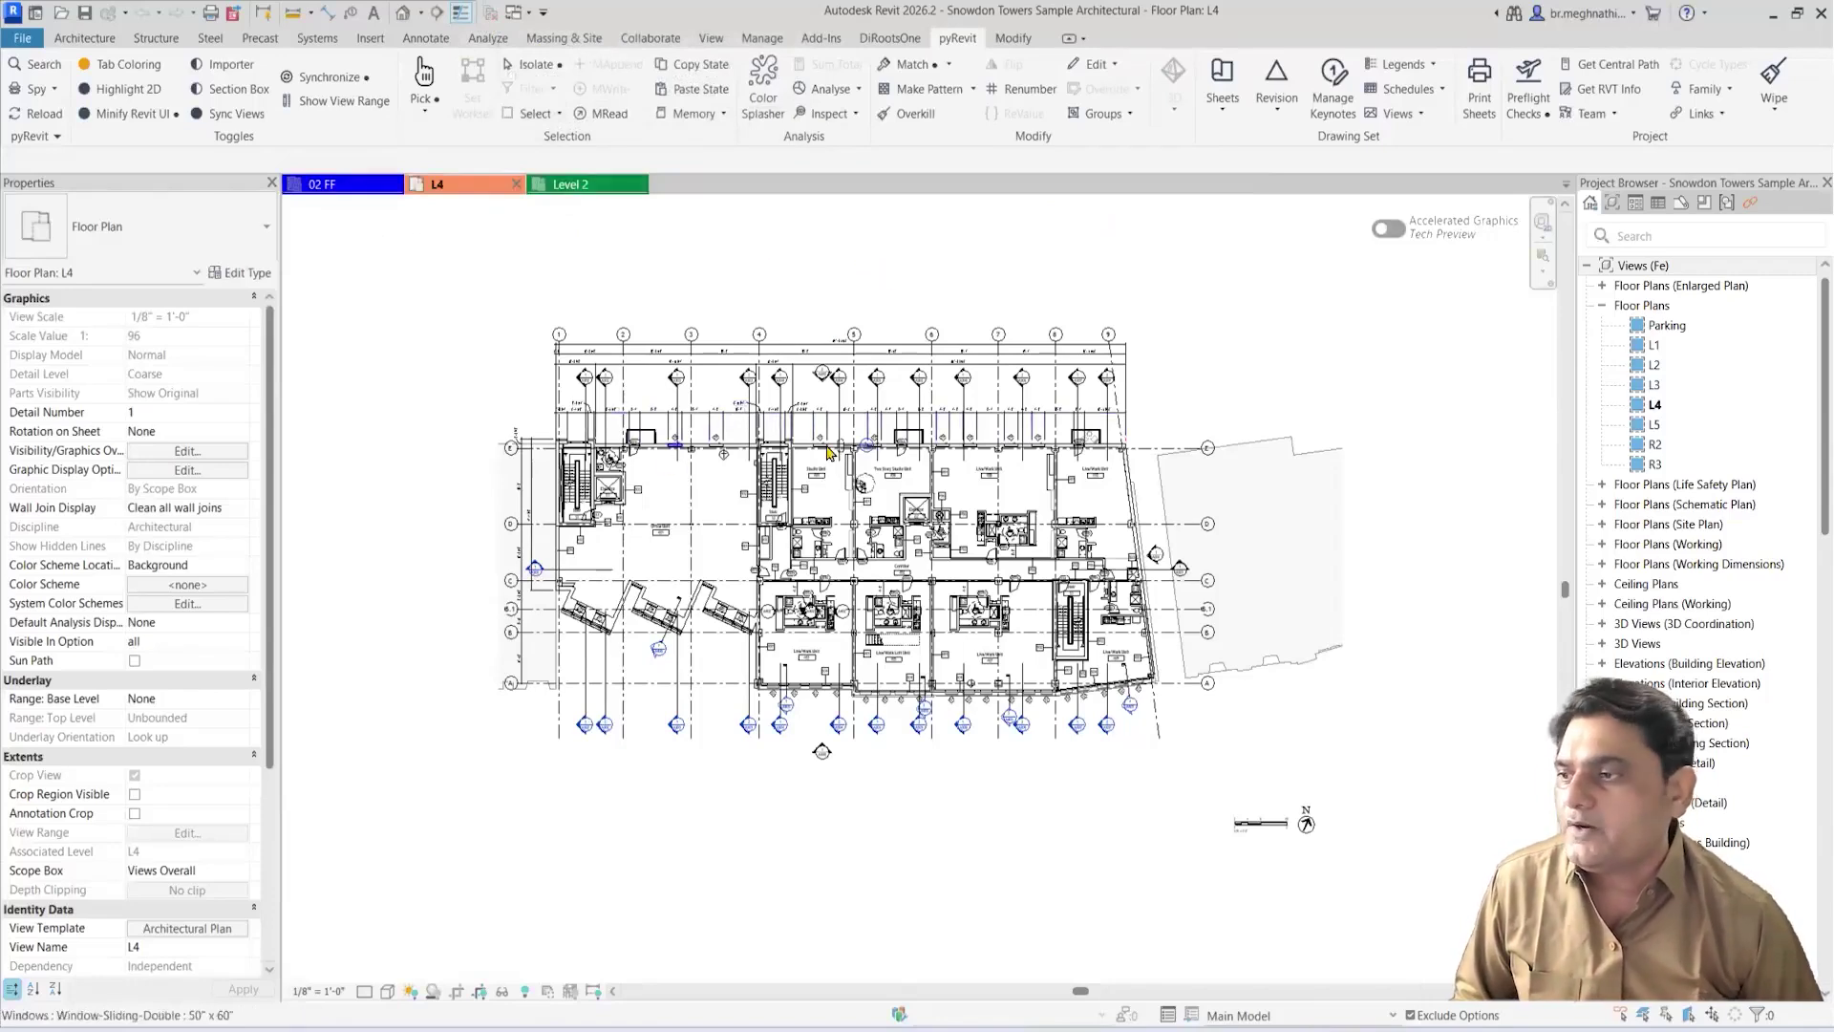
# Step: Select a Window-Sliding-Double window in the north wall of the L4 plan and open its family for editing
pyautogui.scroll(2, 689, 448)
pyautogui.scroll(3, 903, 516)
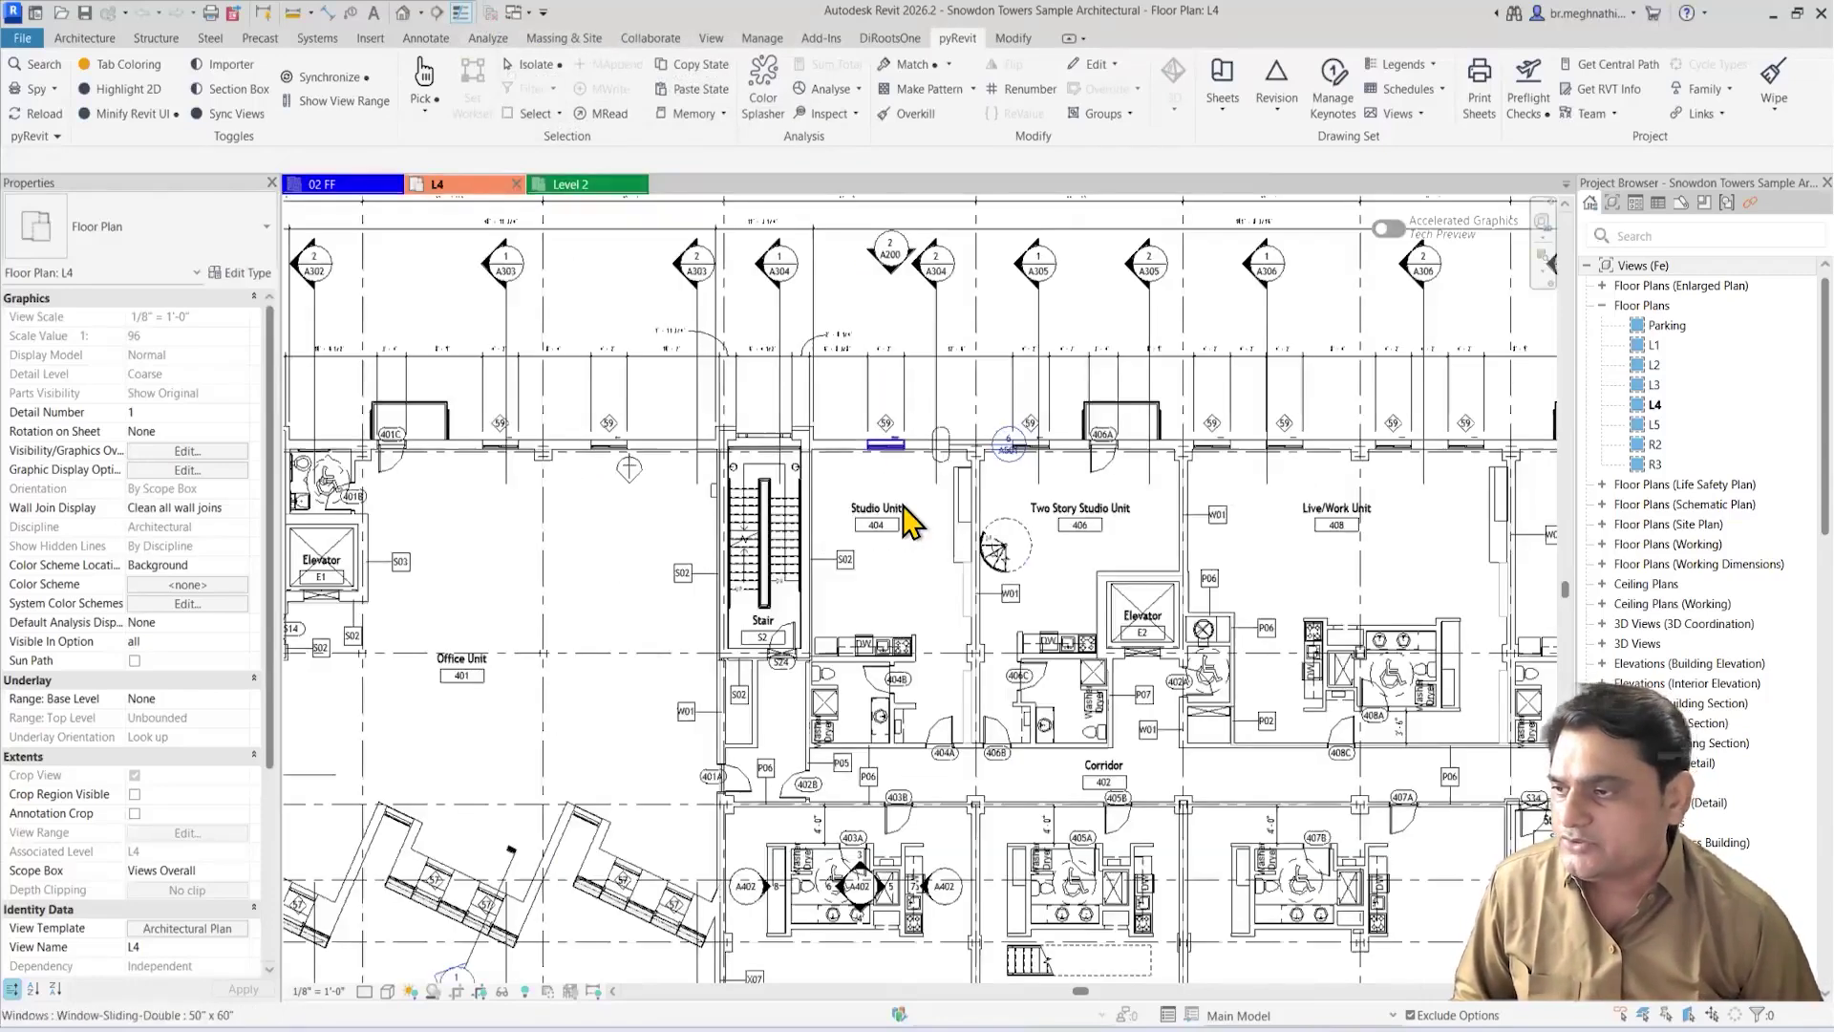
pyautogui.click(899, 503)
pyautogui.click(840, 91)
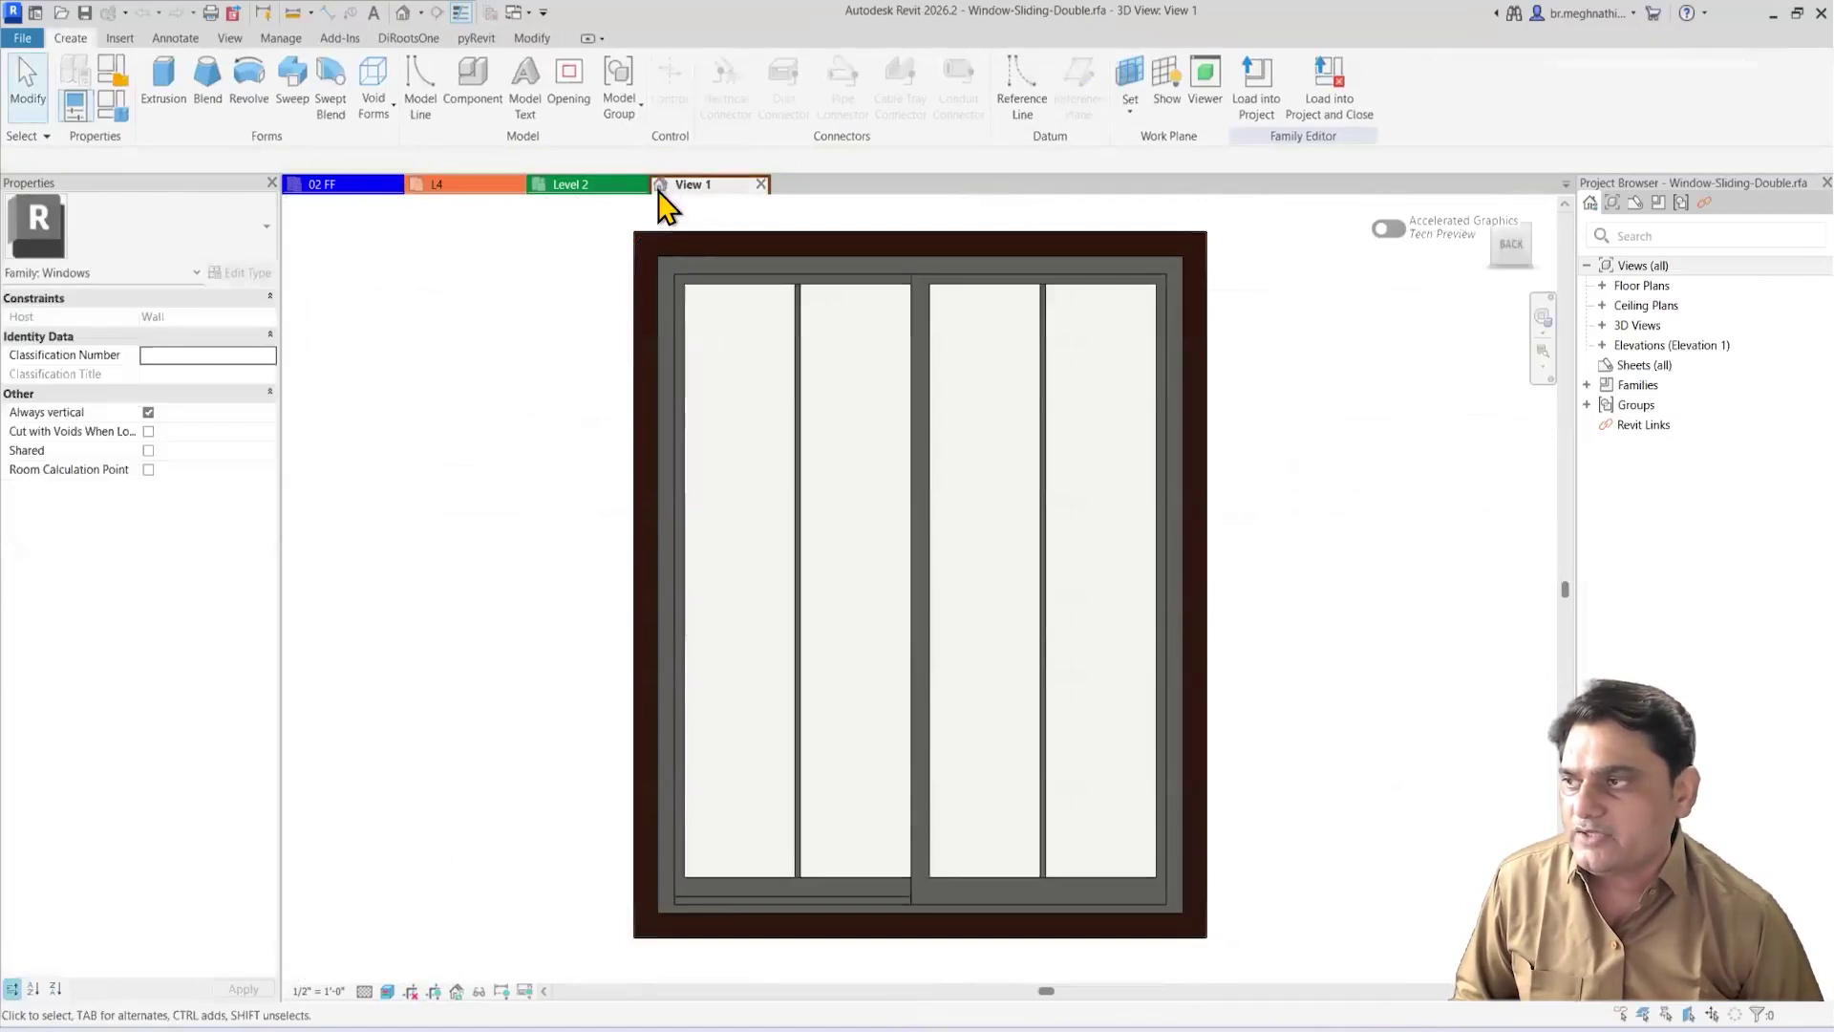
# Step: Return to the L4 floor plan and open the Door-Passage-Single-Flush family for editing
pyautogui.click(576, 187)
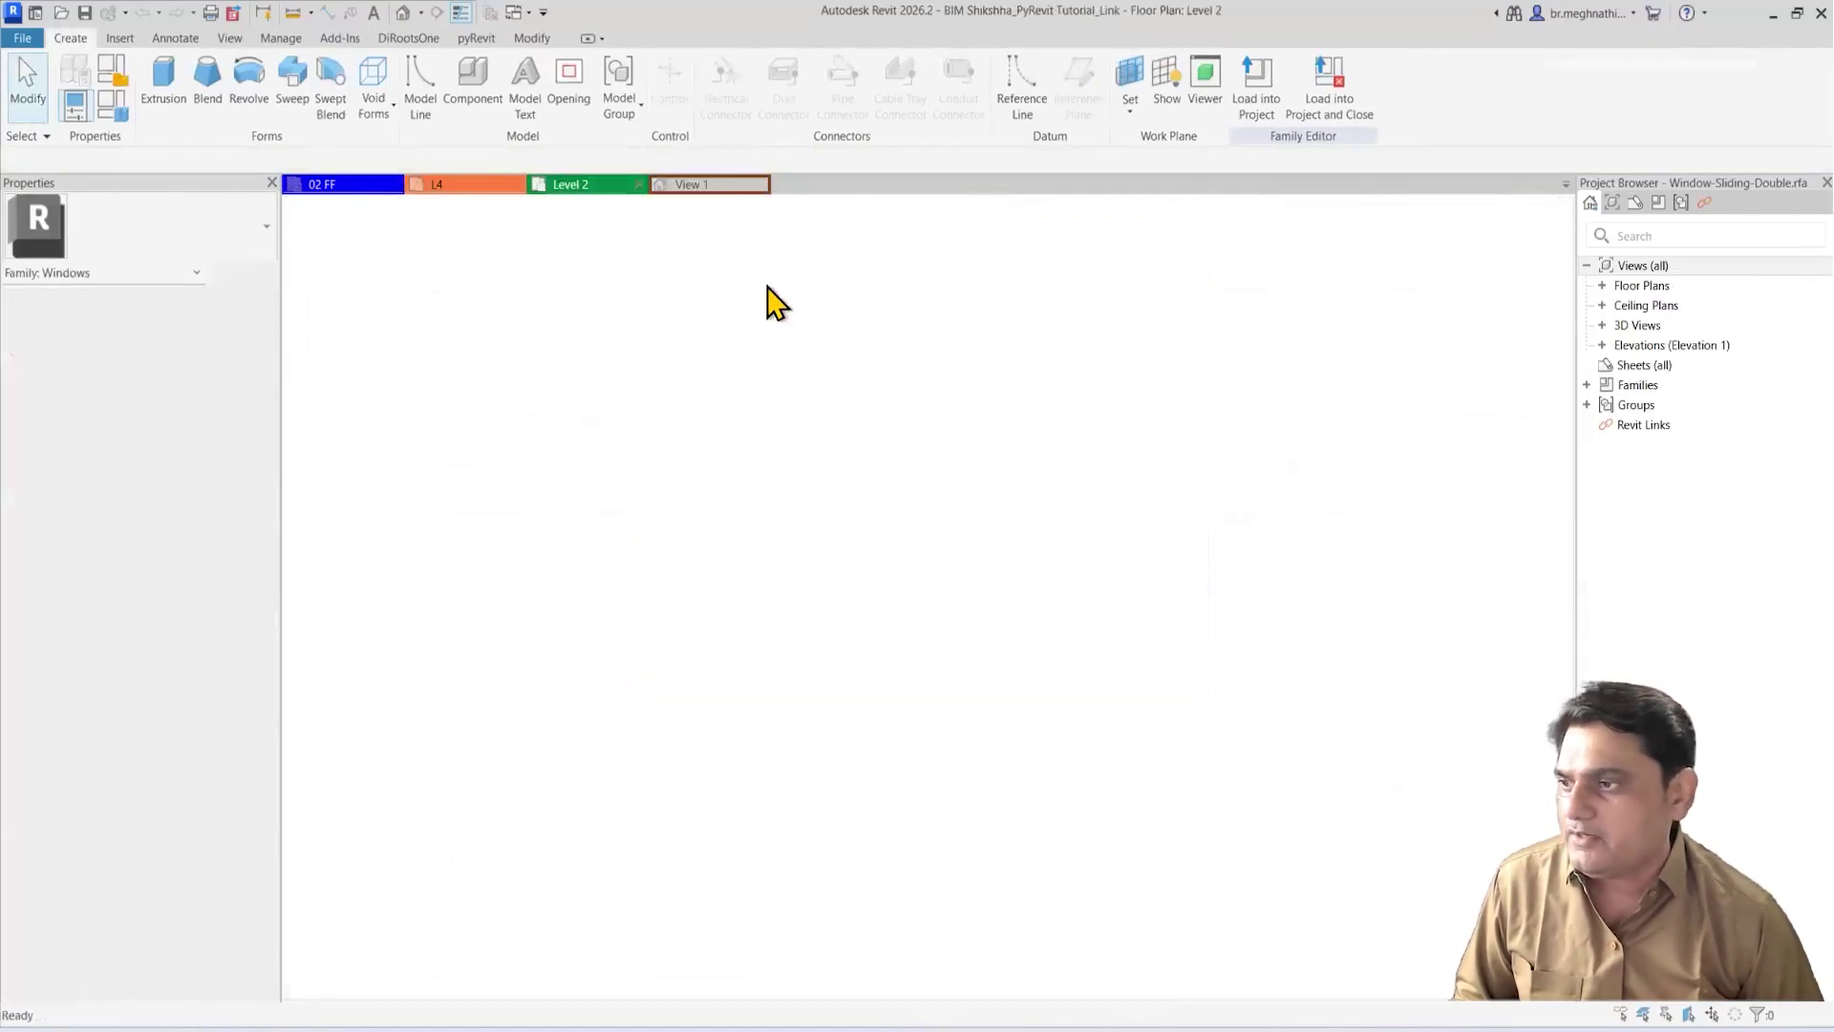
pyautogui.click(482, 188)
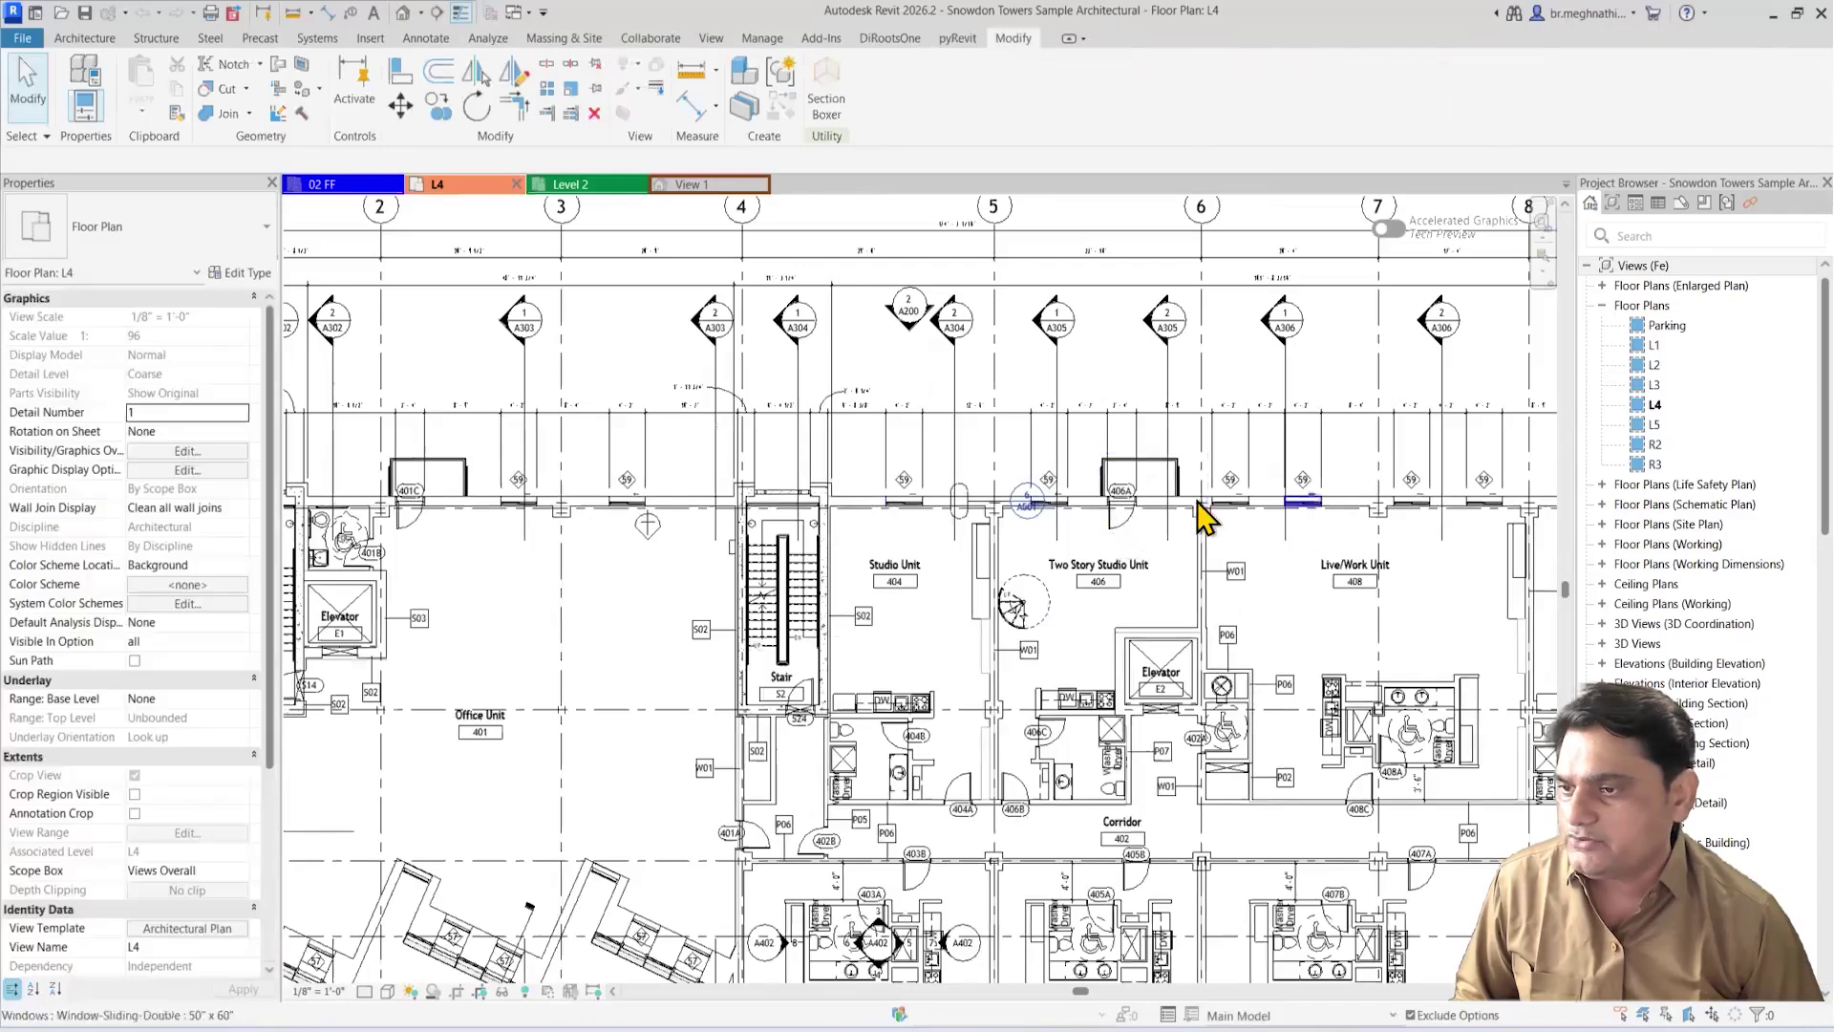
pyautogui.scroll(1, 1232, 506)
pyautogui.scroll(-1, 984, 621)
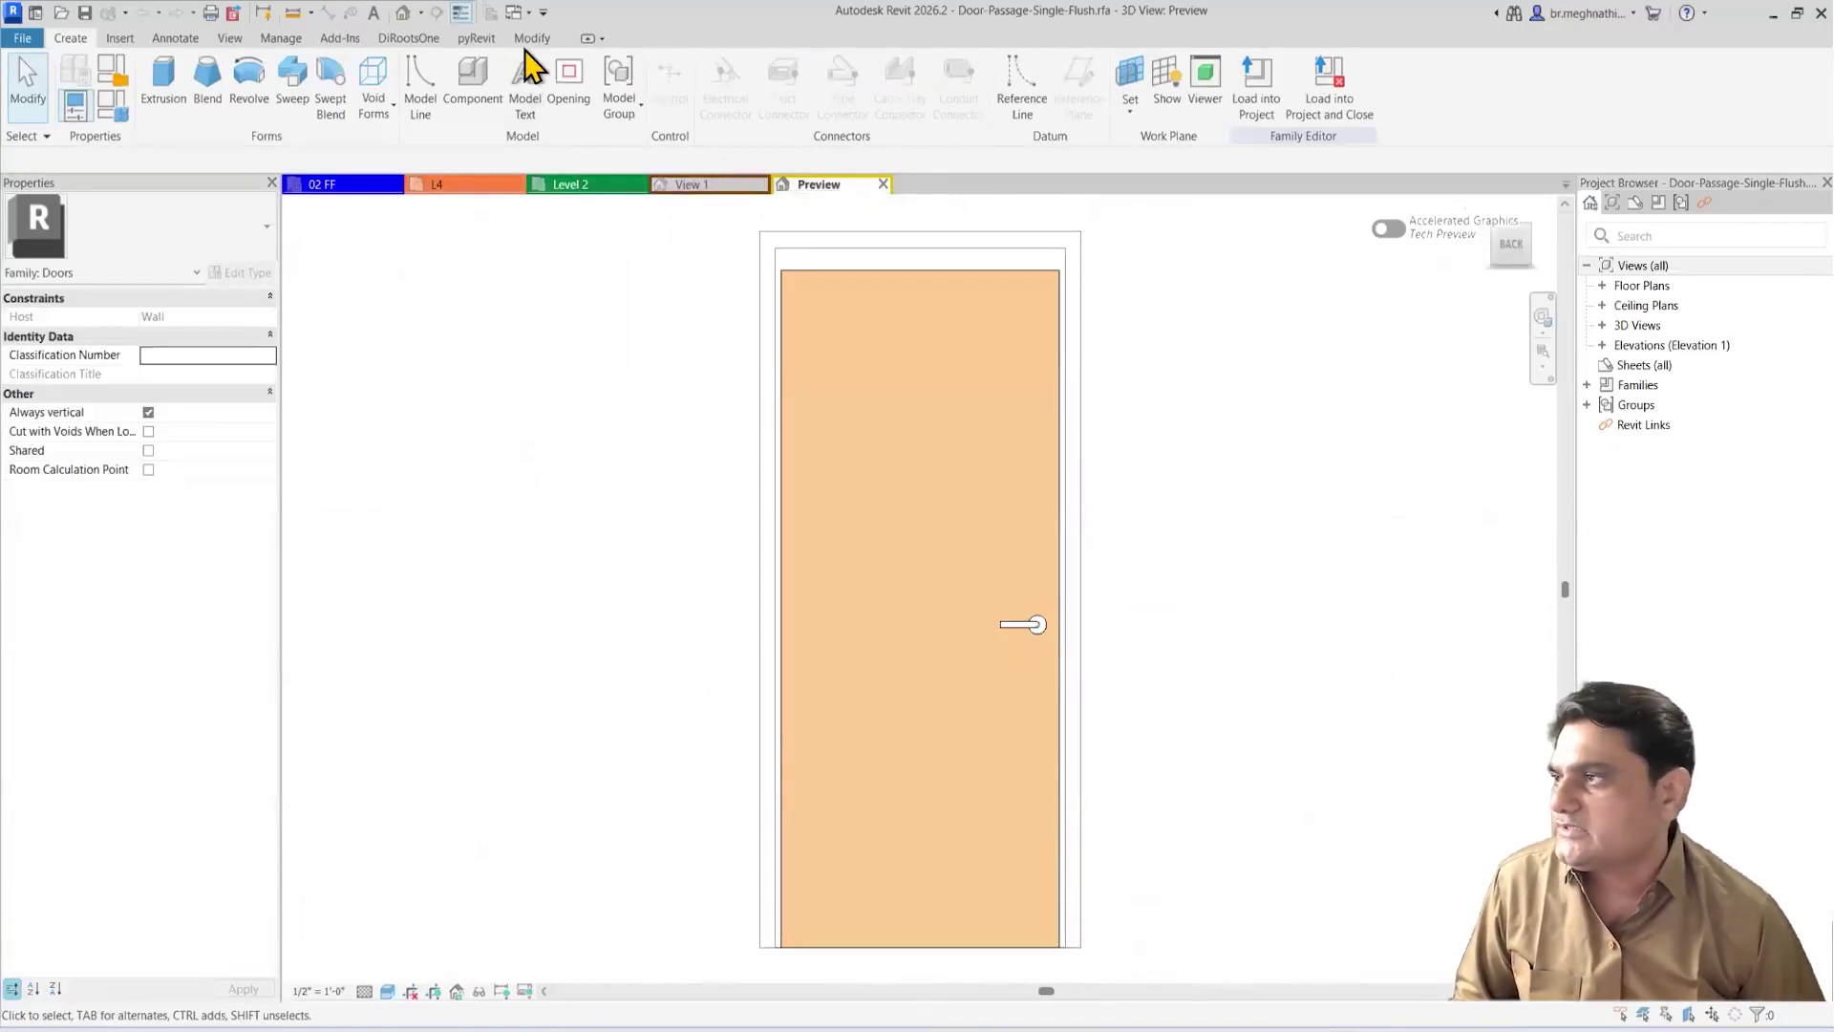
# Step: Switch to the Level 2 plan, reopen the pyRevit settings at the Tab Coloring options and move the dialog clear of the view tabs
pyautogui.click(565, 185)
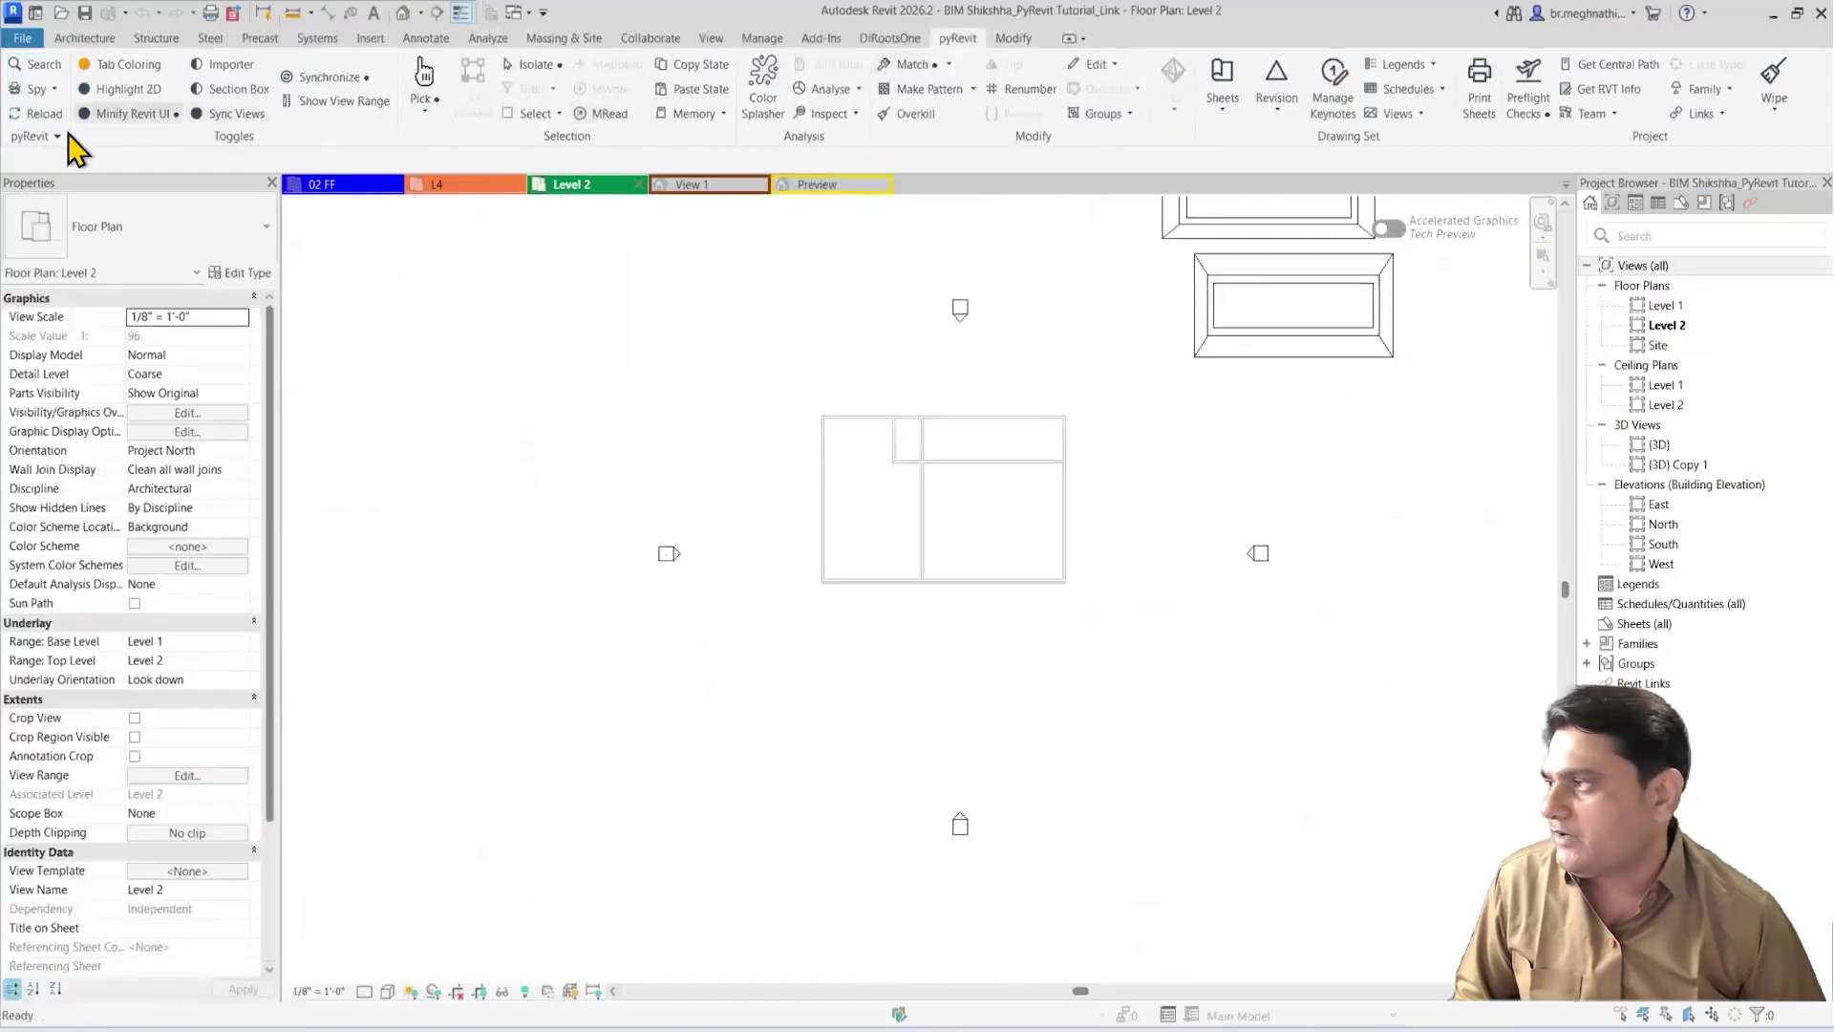
pyautogui.click(33, 135)
pyautogui.click(380, 191)
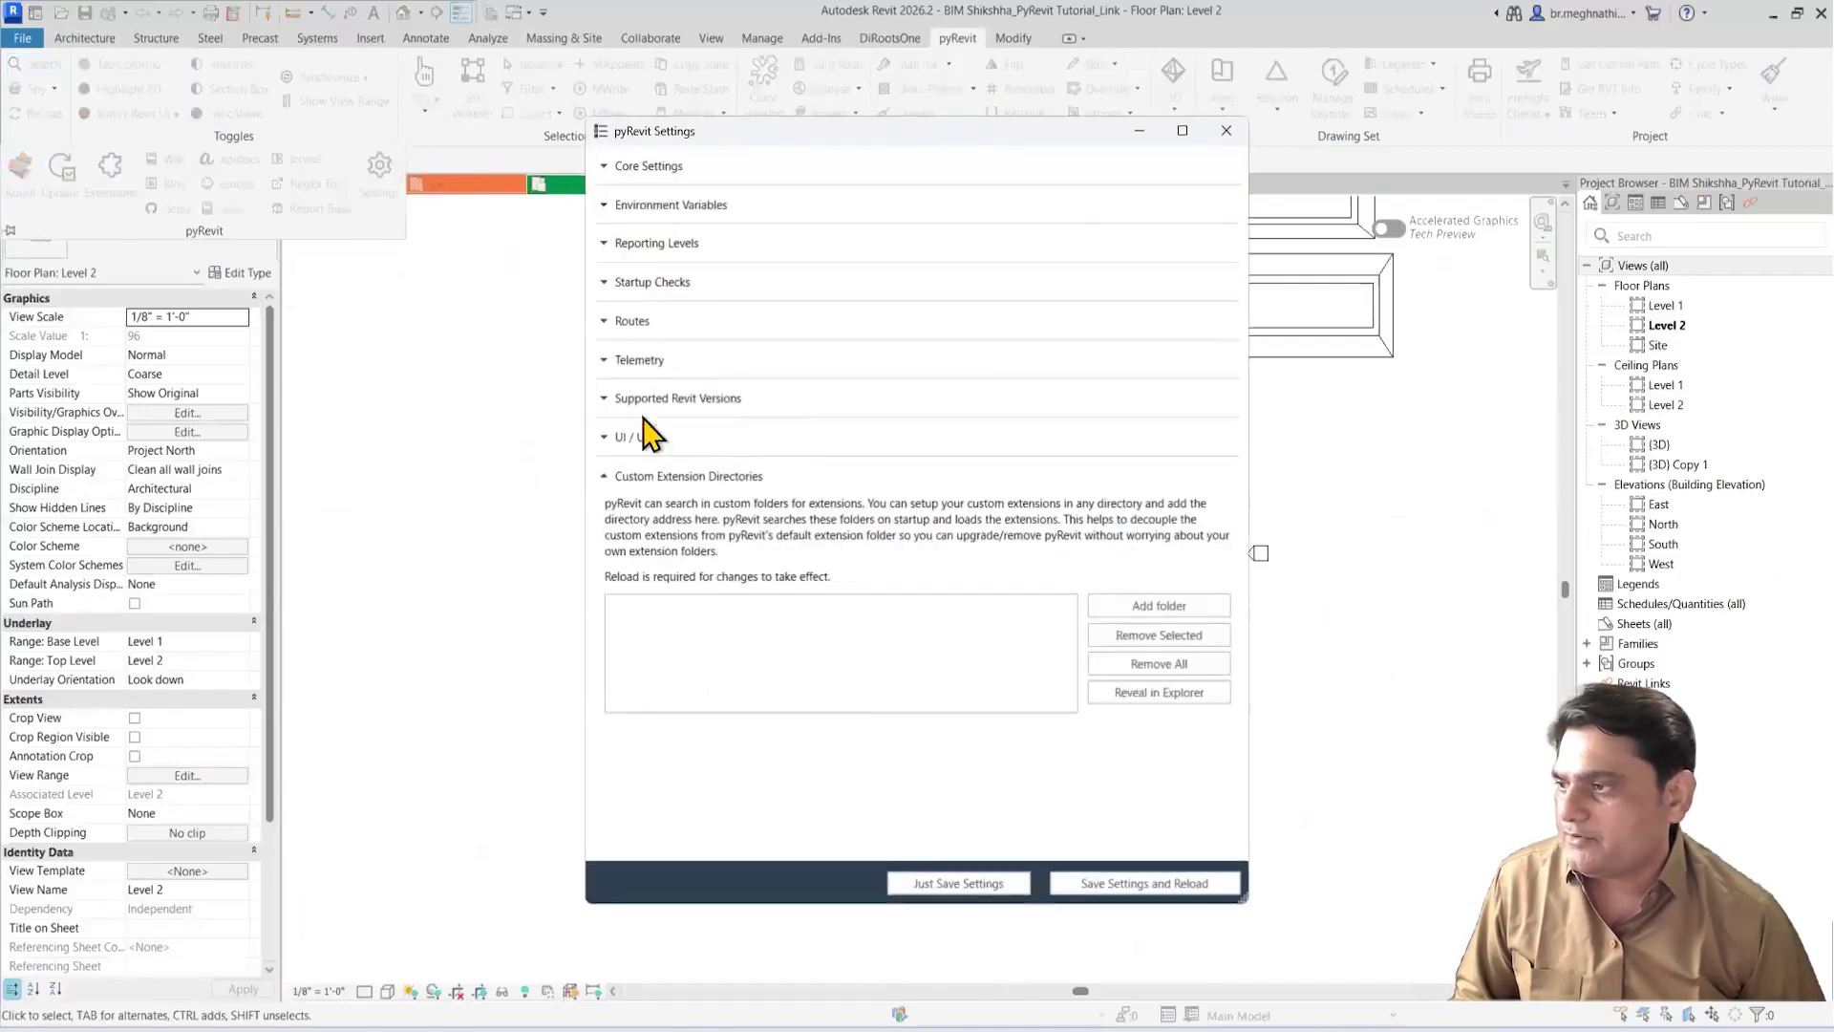
pyautogui.click(623, 438)
pyautogui.scroll(-3, 716, 735)
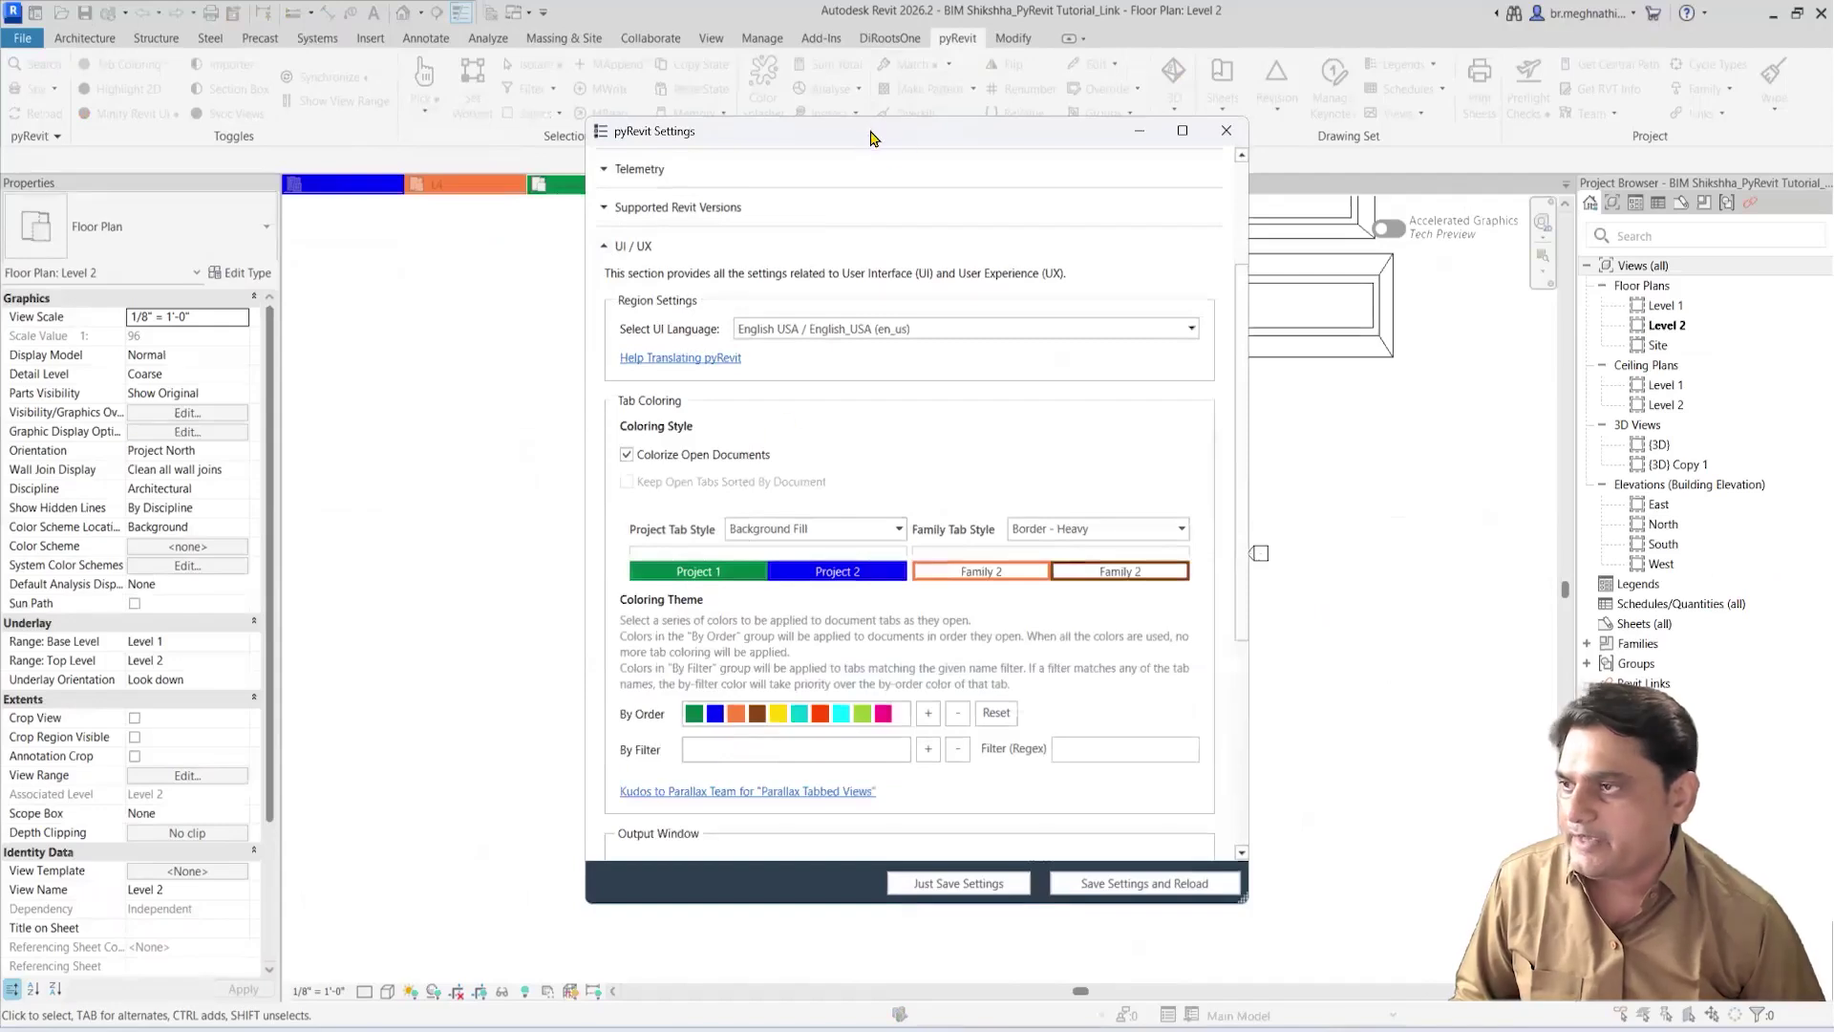
pyautogui.moveTo(870, 139); pyautogui.dragTo(1280, 135)
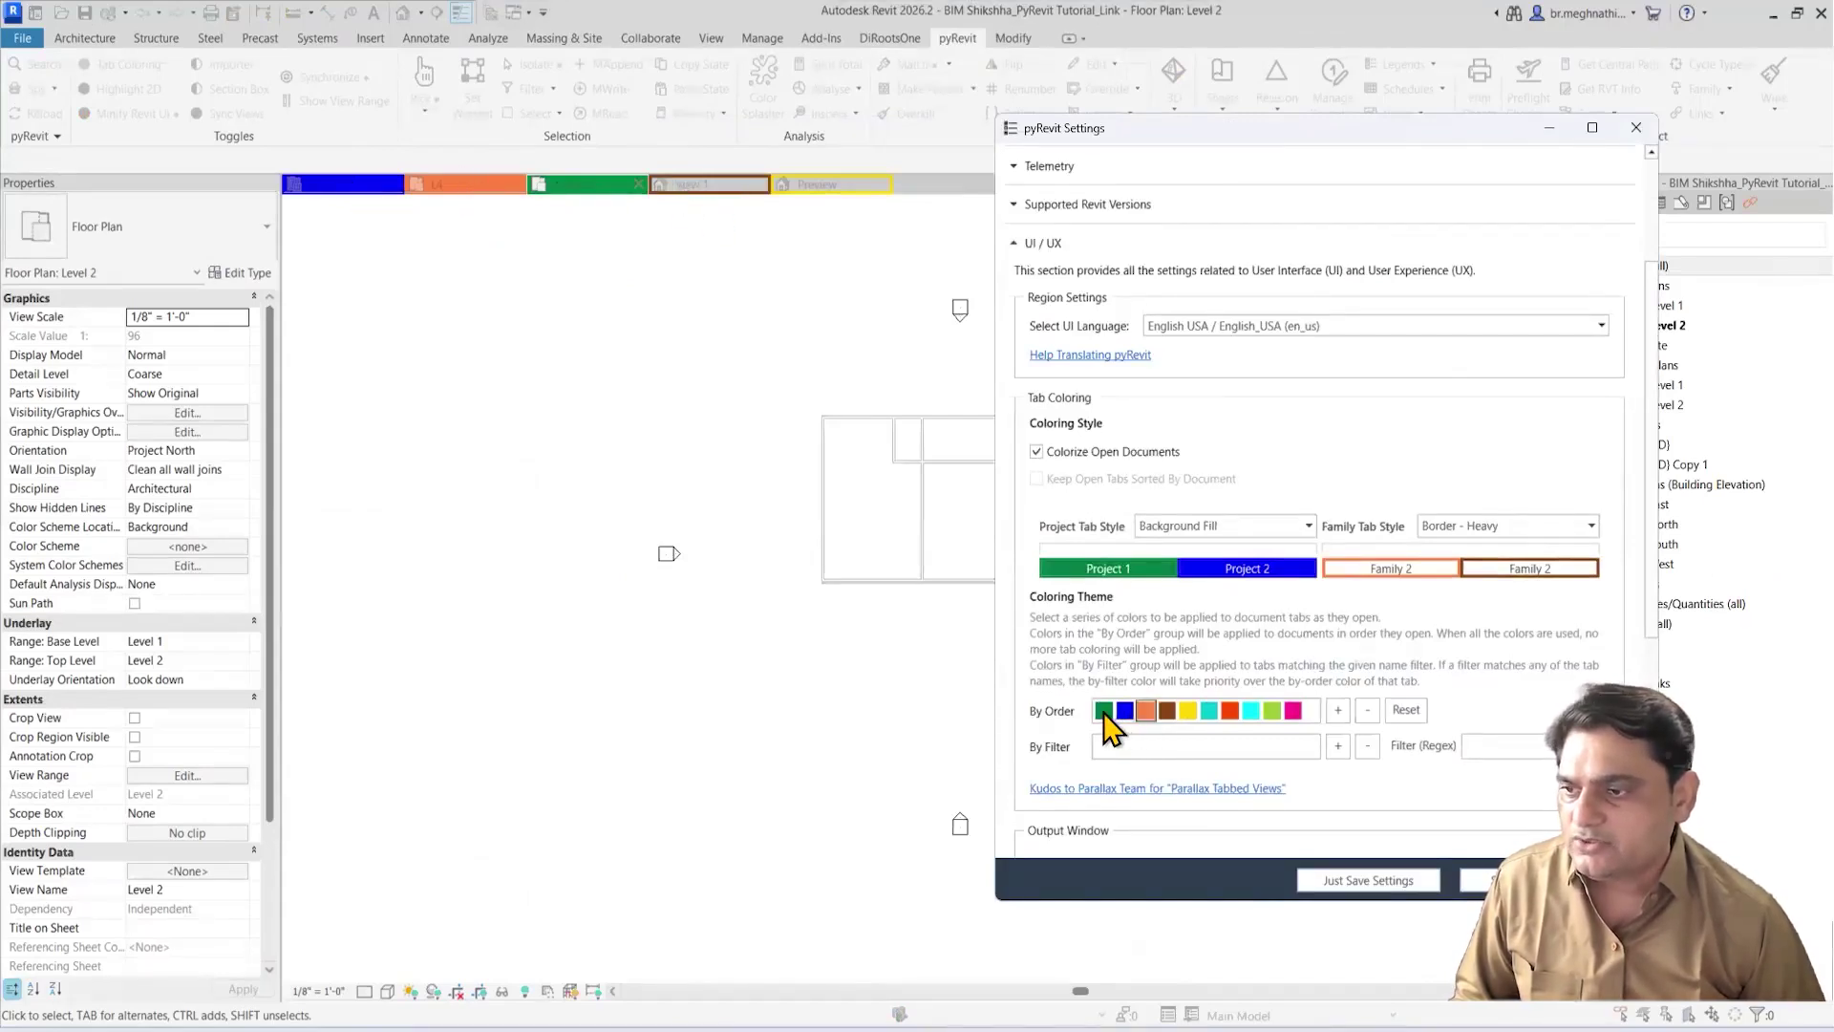
# Step: Examine the sequence of By Order theme colors against the colors of the open project and family tabs
pyautogui.click(1145, 711)
pyautogui.click(1166, 712)
pyautogui.click(1189, 713)
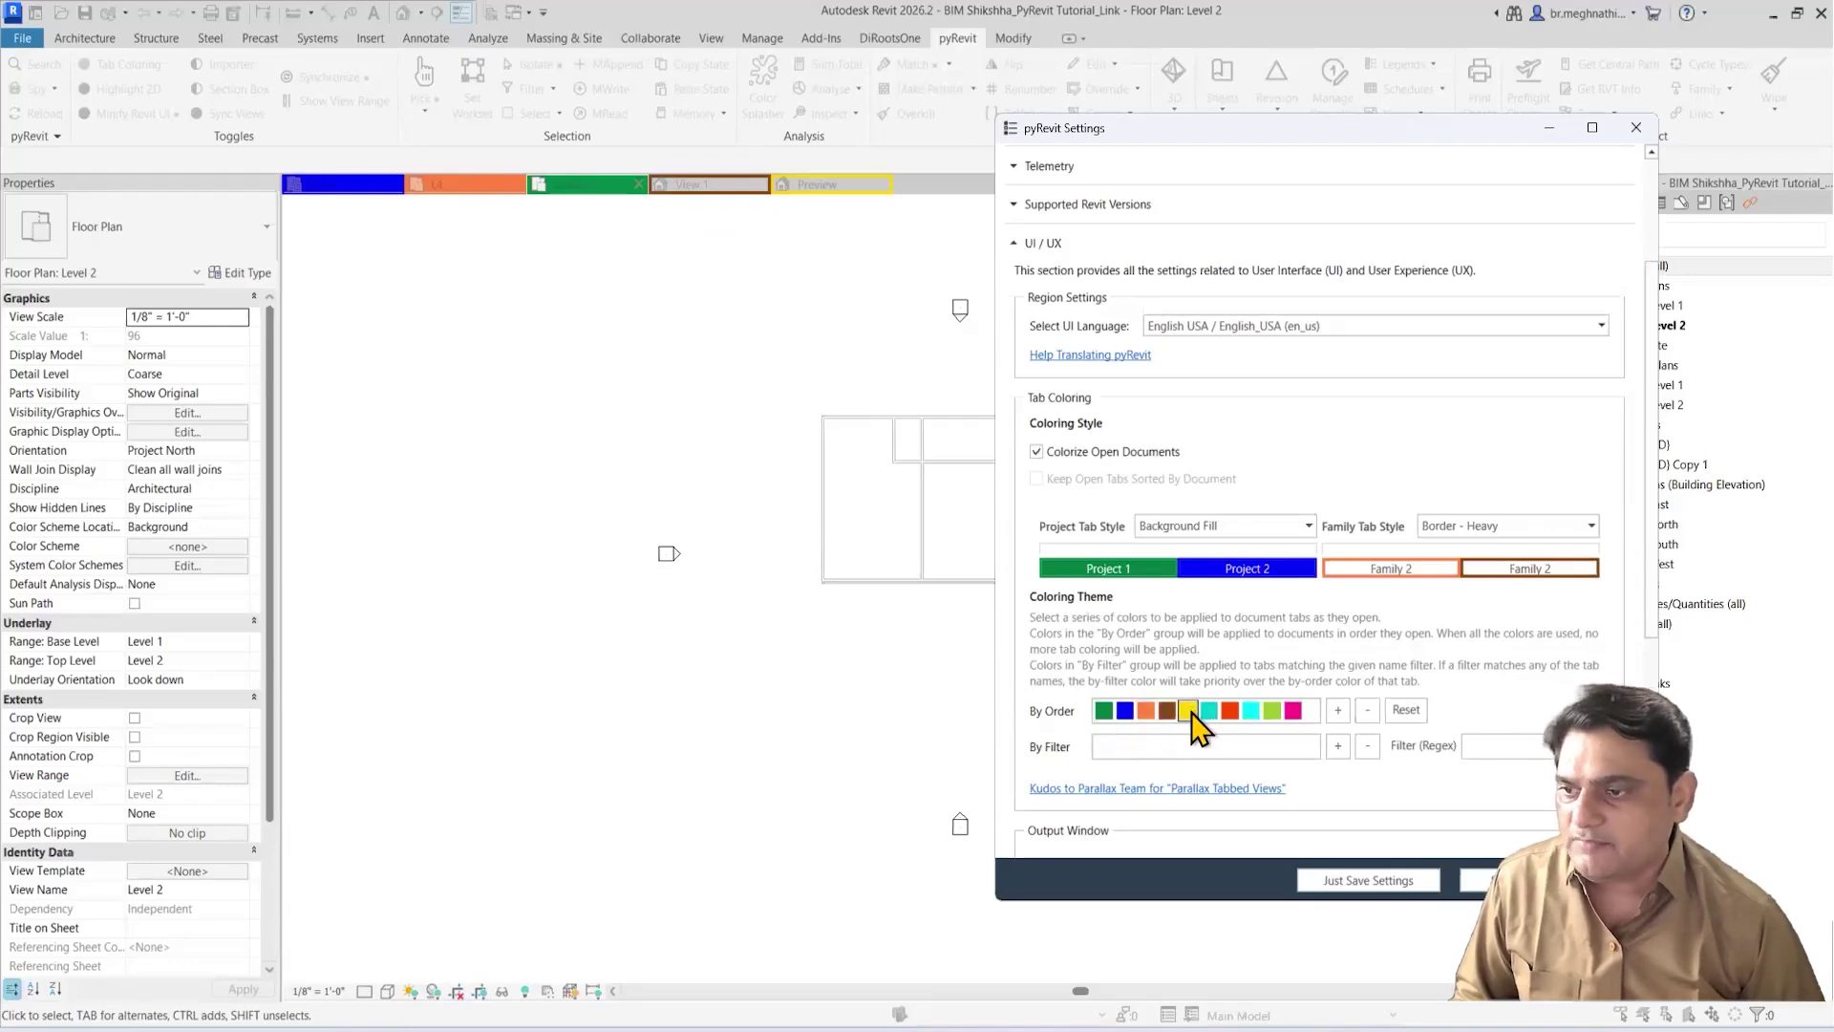
pyautogui.click(1293, 712)
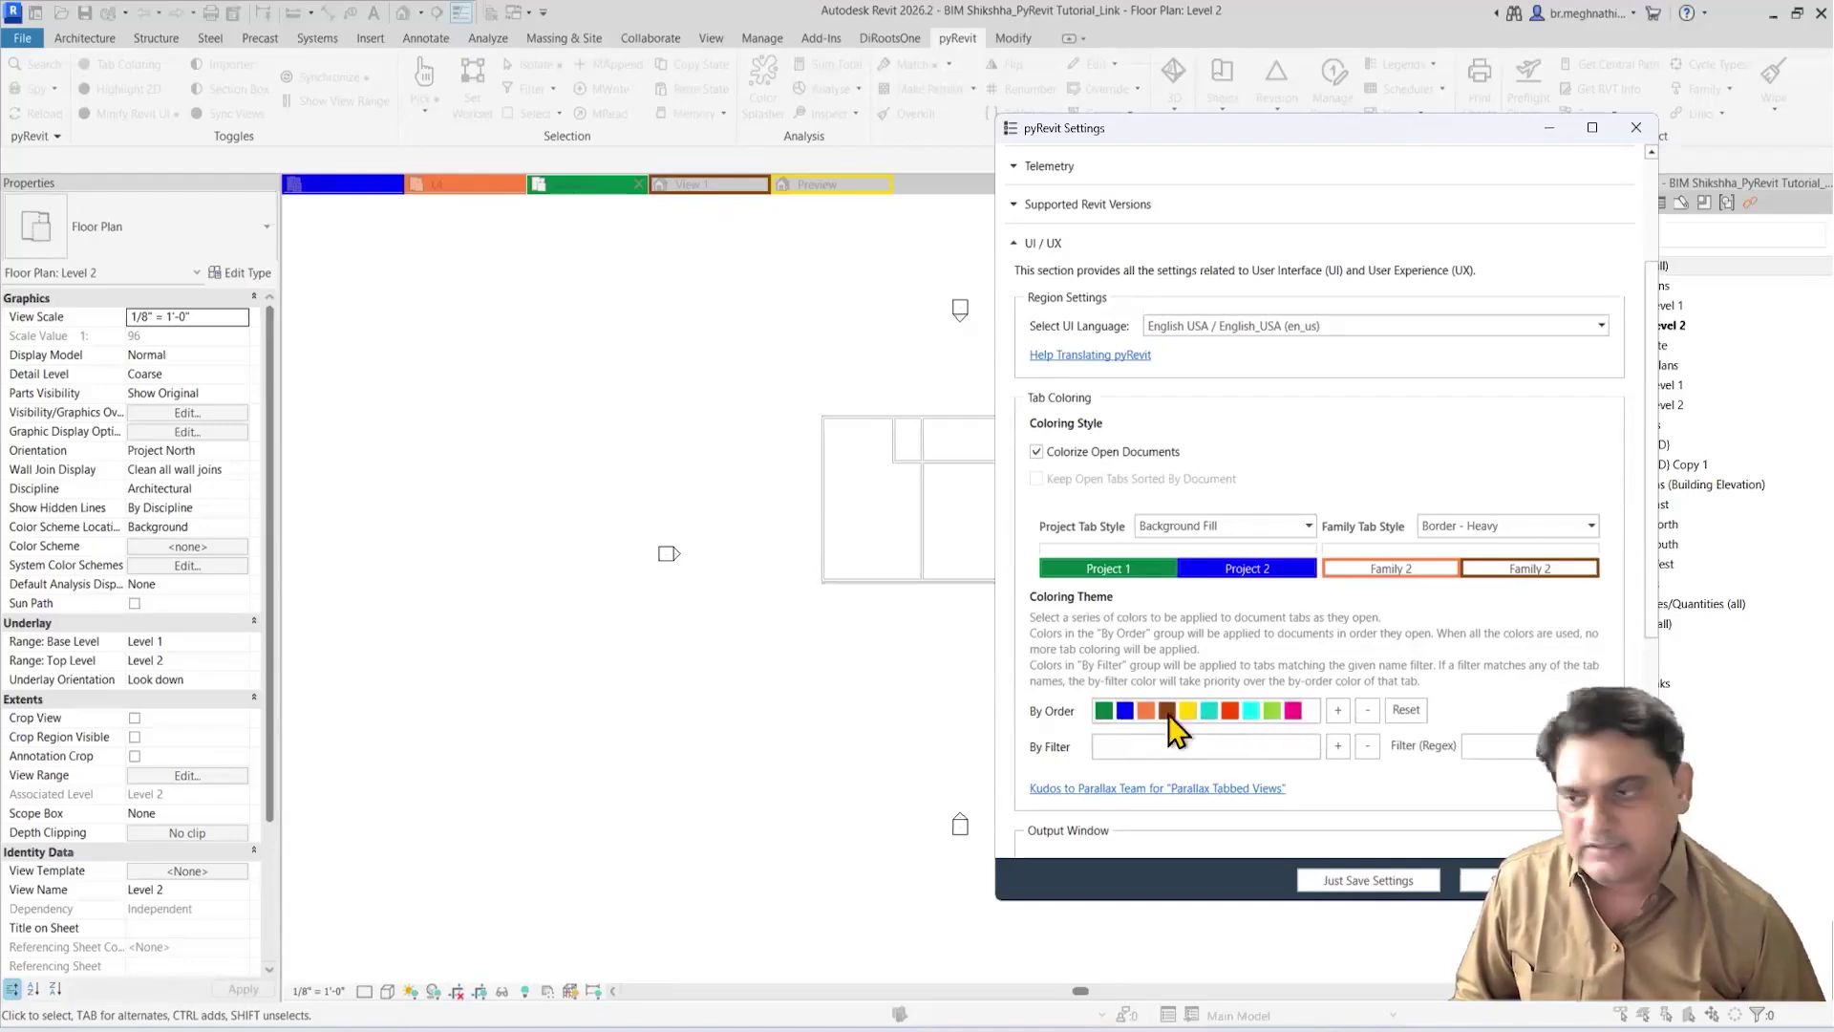
pyautogui.click(1143, 712)
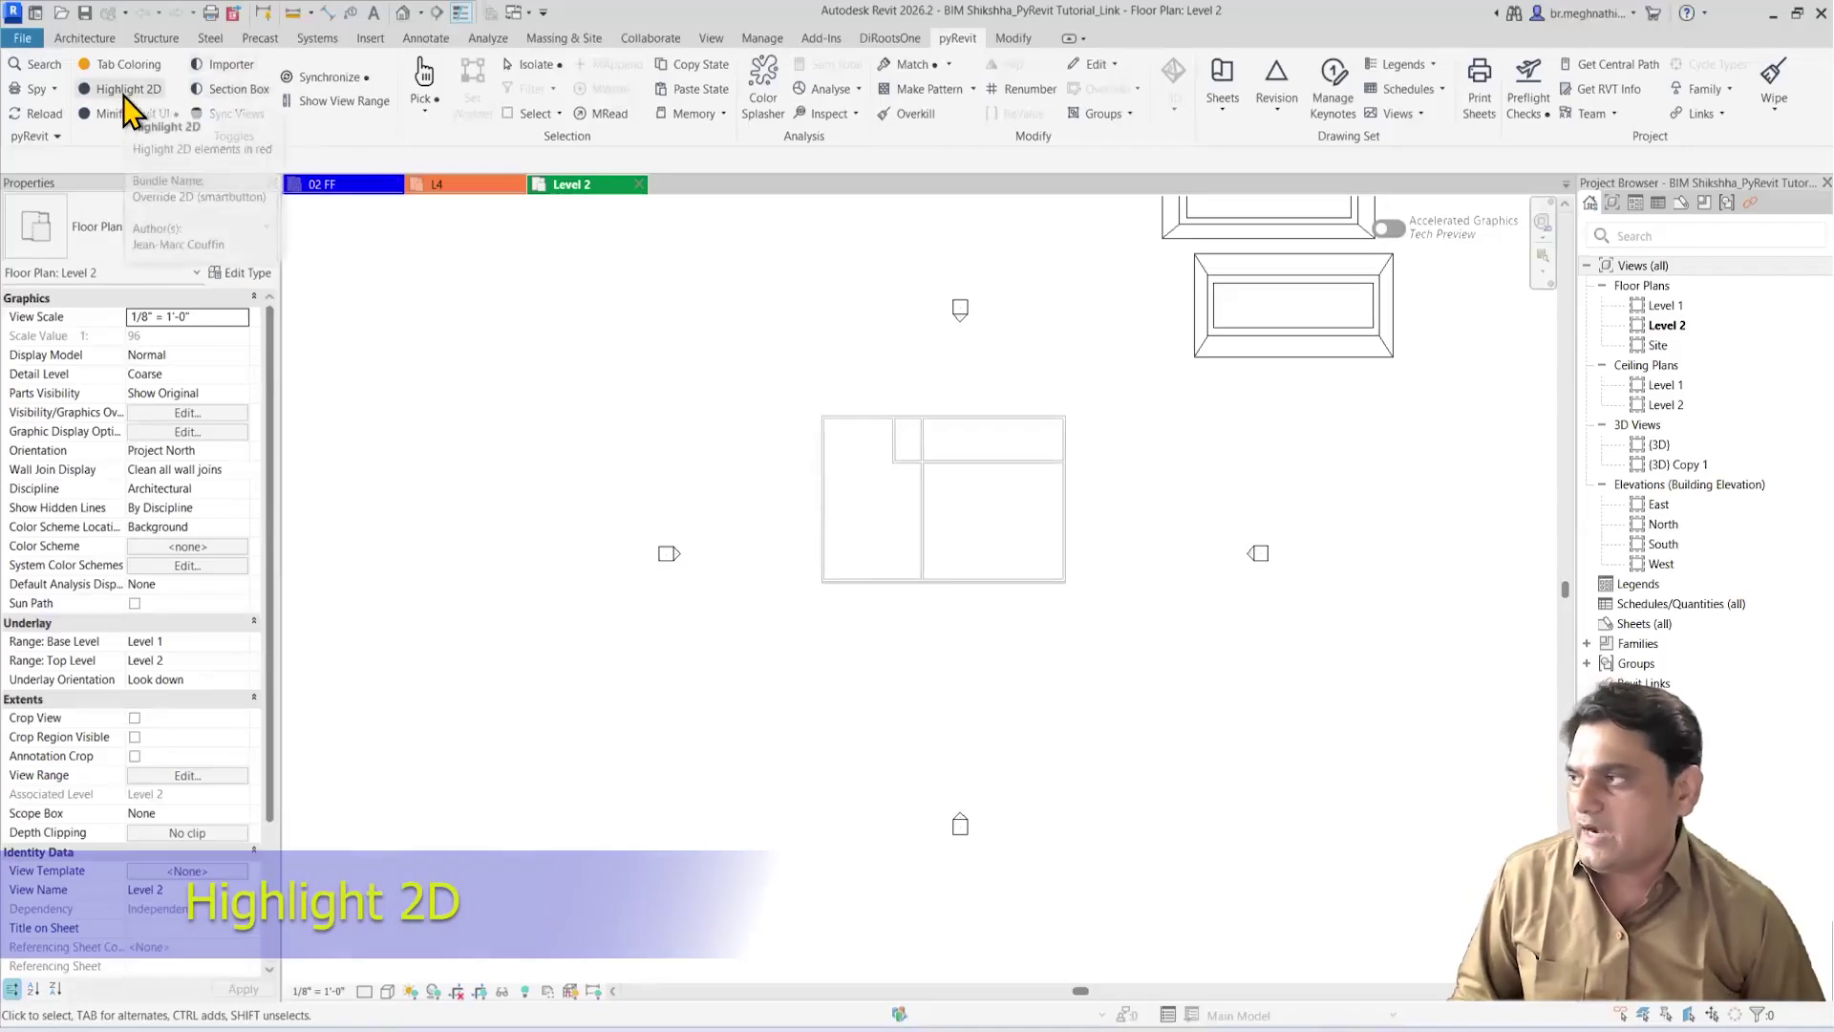
# Step: Switch to the L4 floor plan's project and open its Rainscreen Detail view from Detail Views (Detail)
pyautogui.scroll(-2, 758, 479)
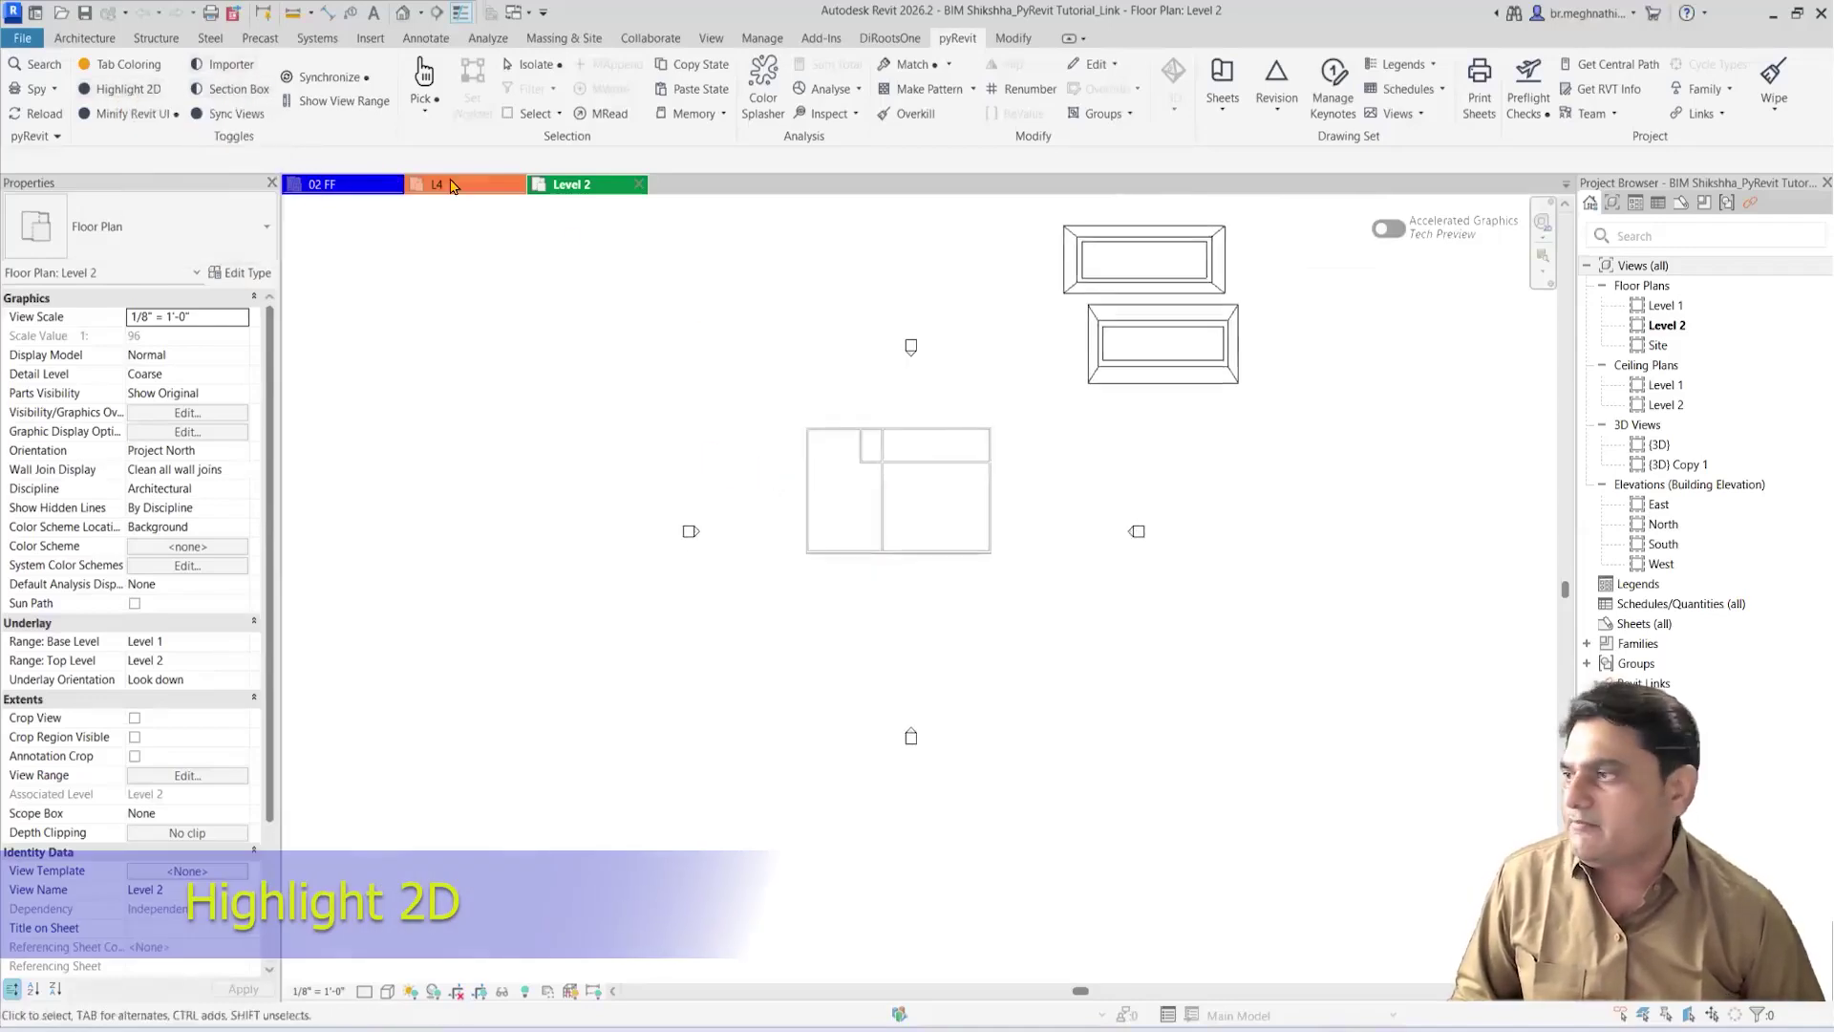
pyautogui.click(498, 197)
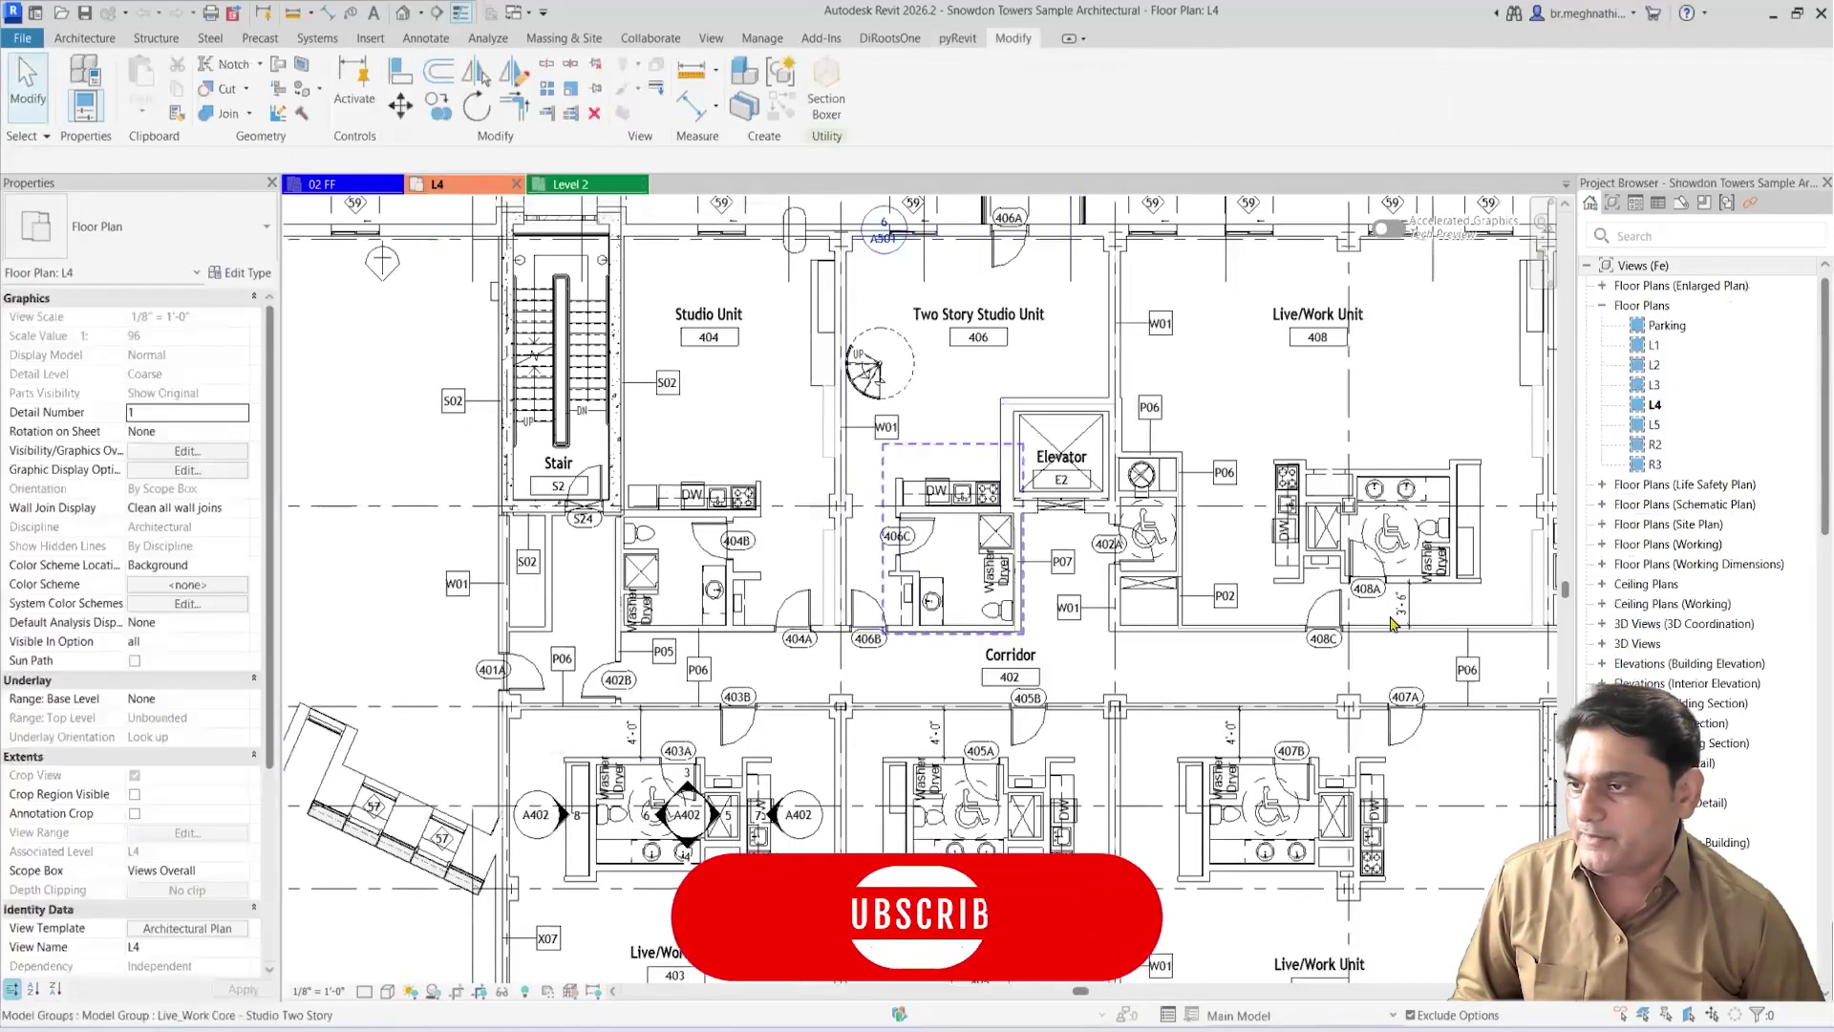
pyautogui.scroll(-5, 1671, 597)
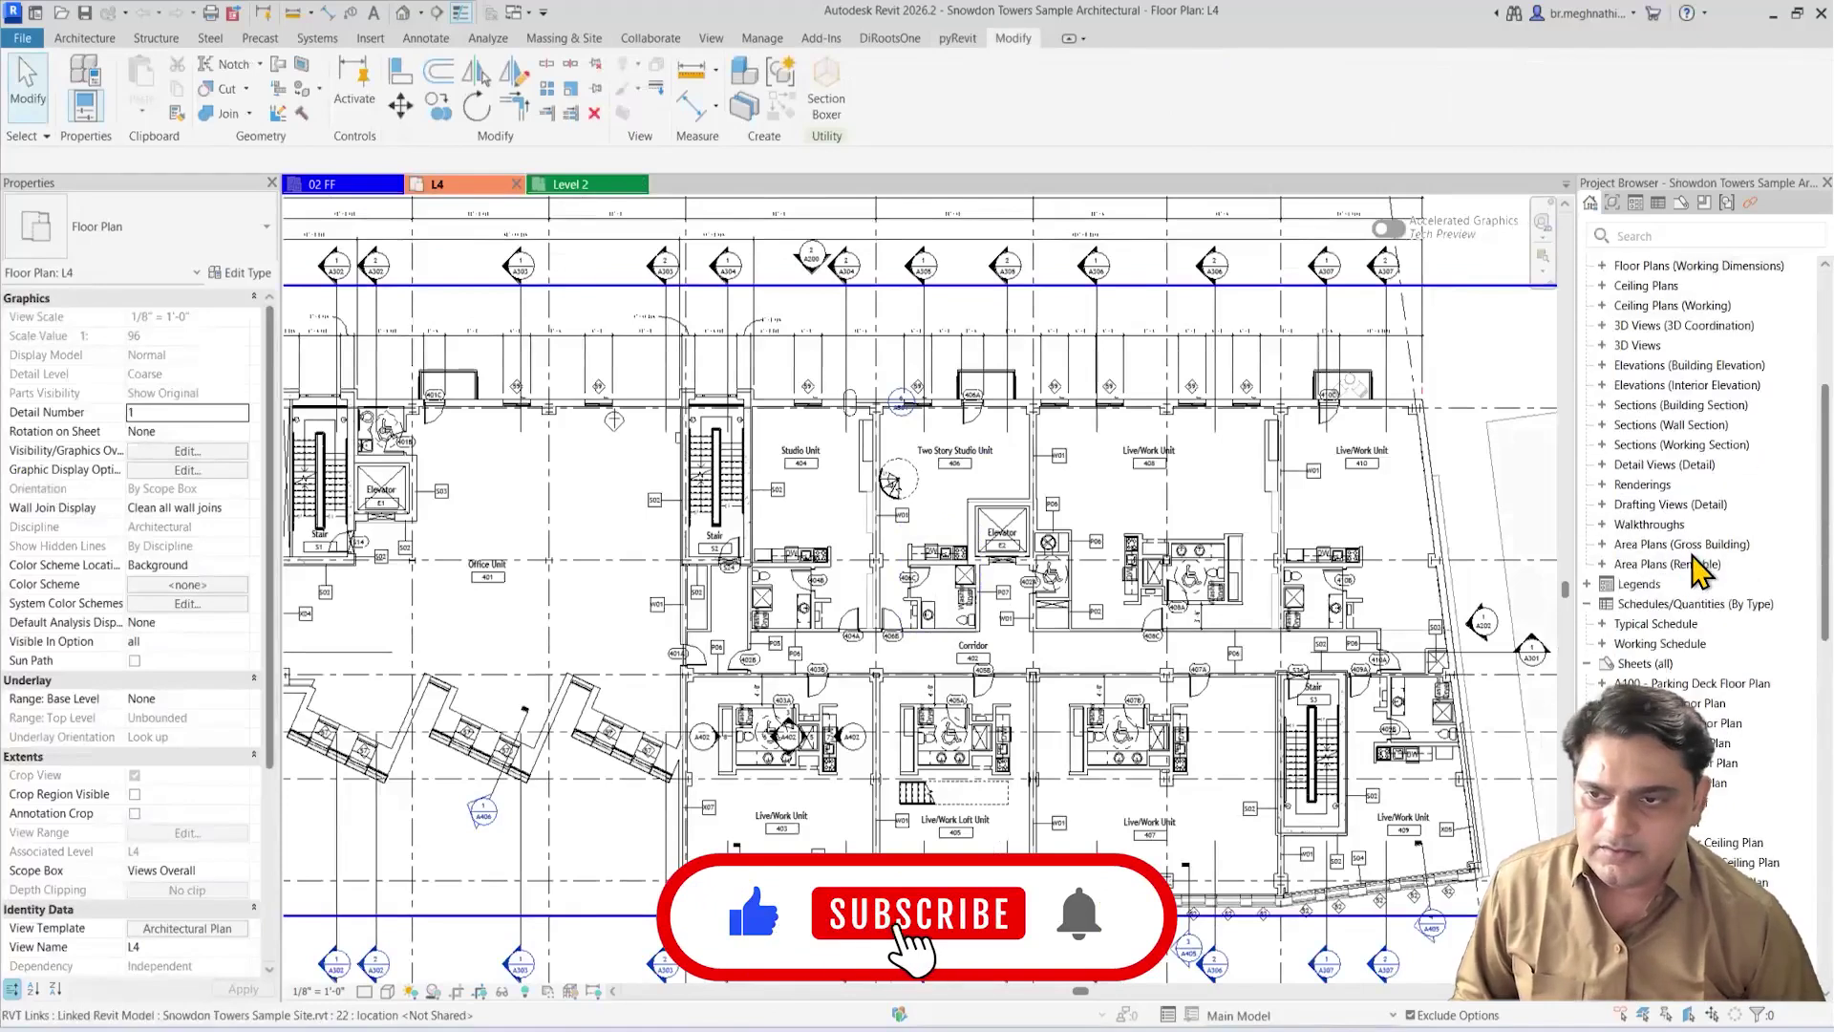
pyautogui.scroll(5, 1653, 611)
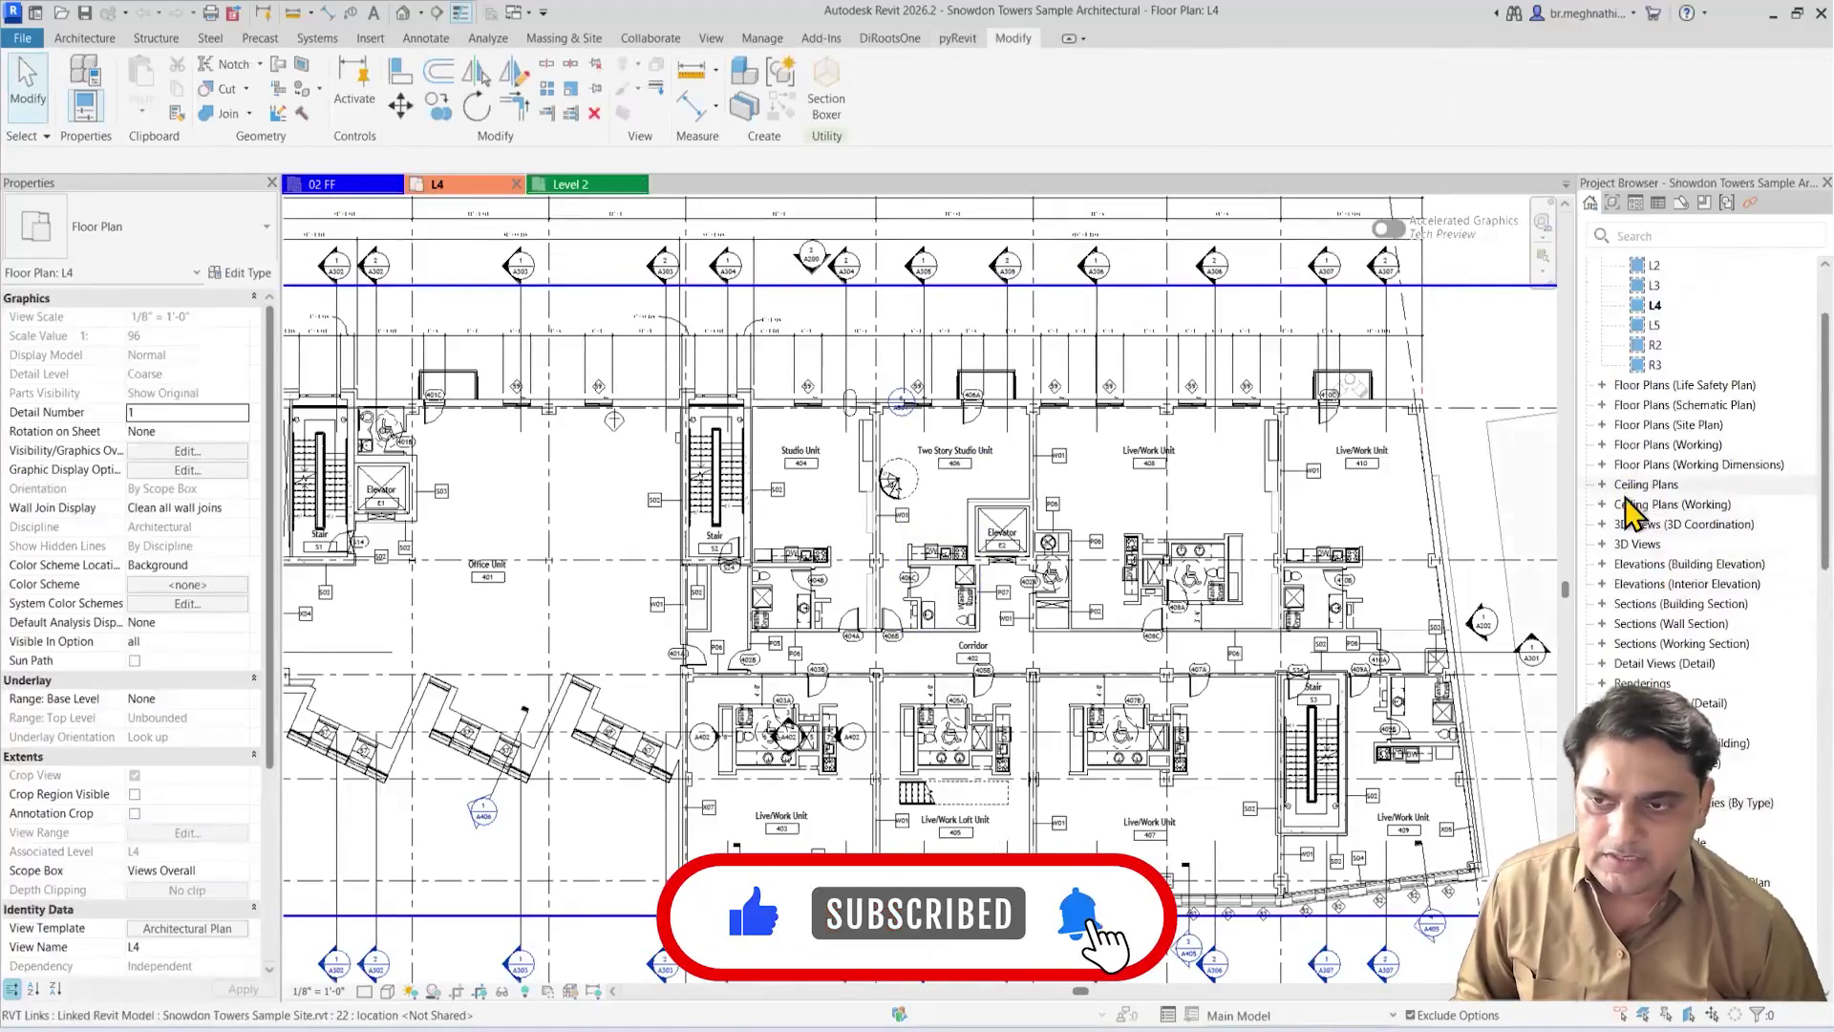
pyautogui.click(1602, 623)
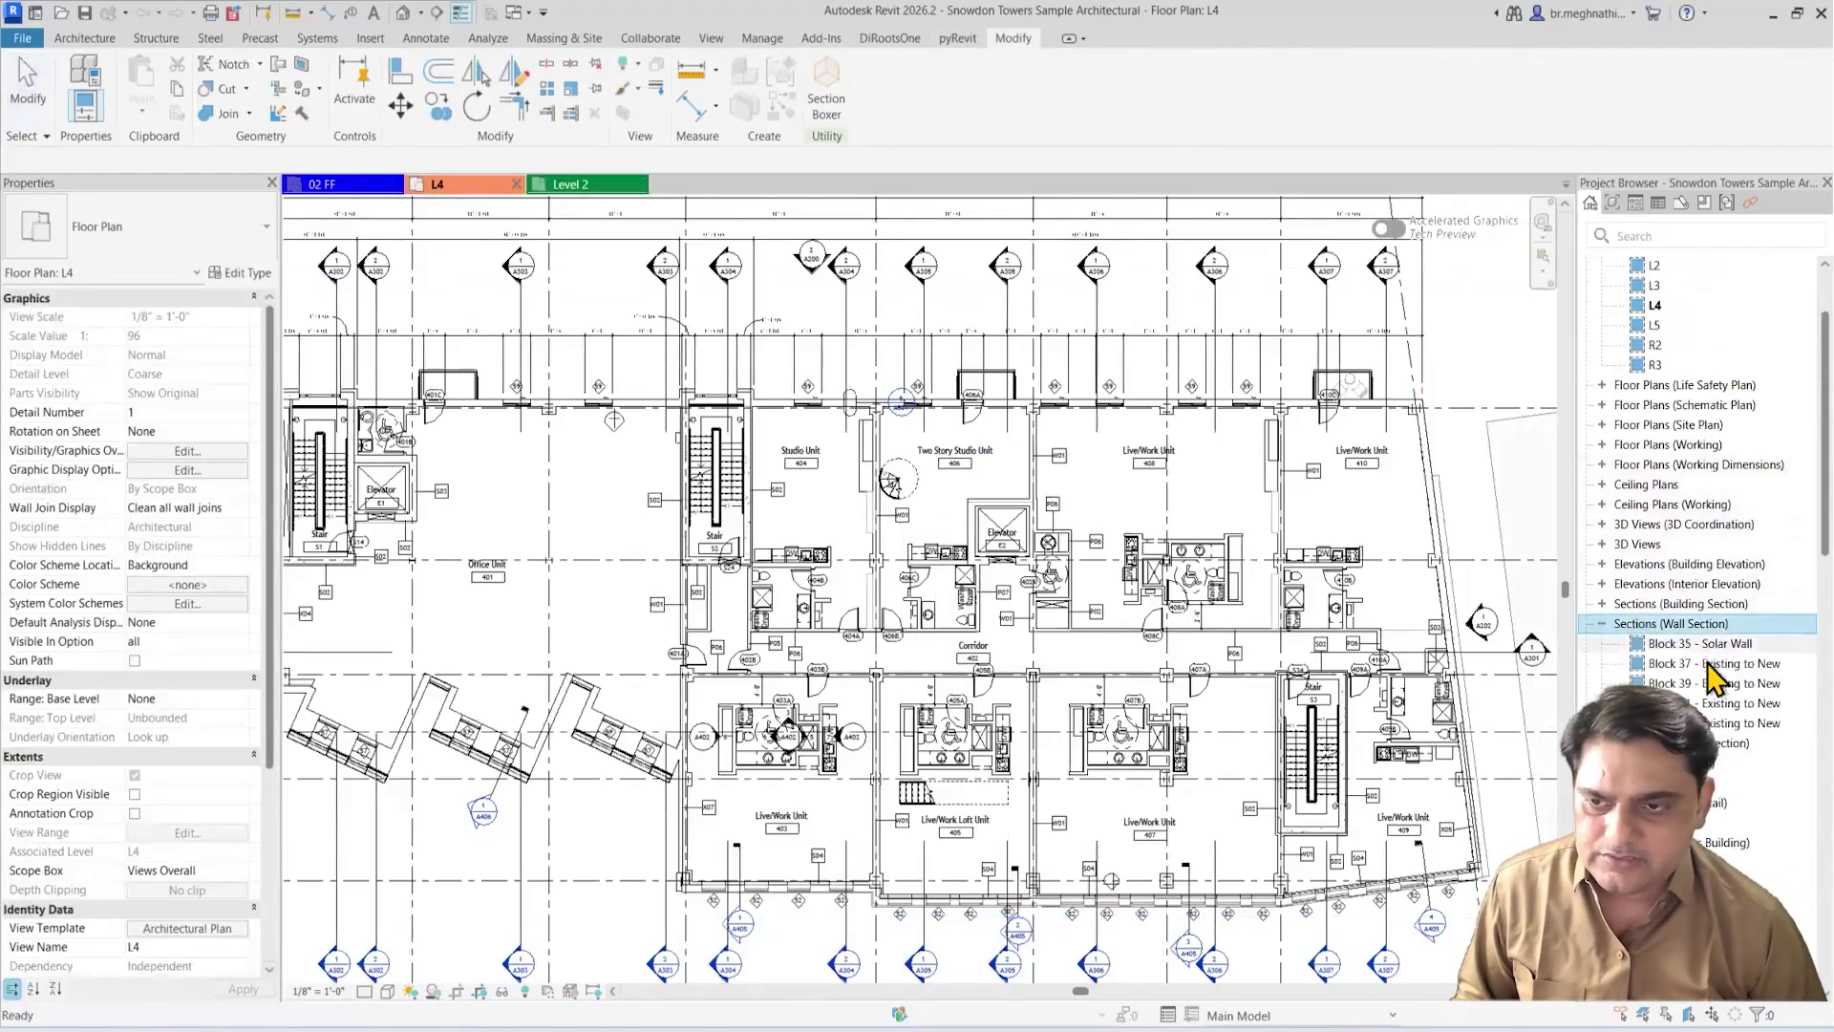
pyautogui.doubleClick(1702, 739)
pyautogui.scroll(-5, 1702, 739)
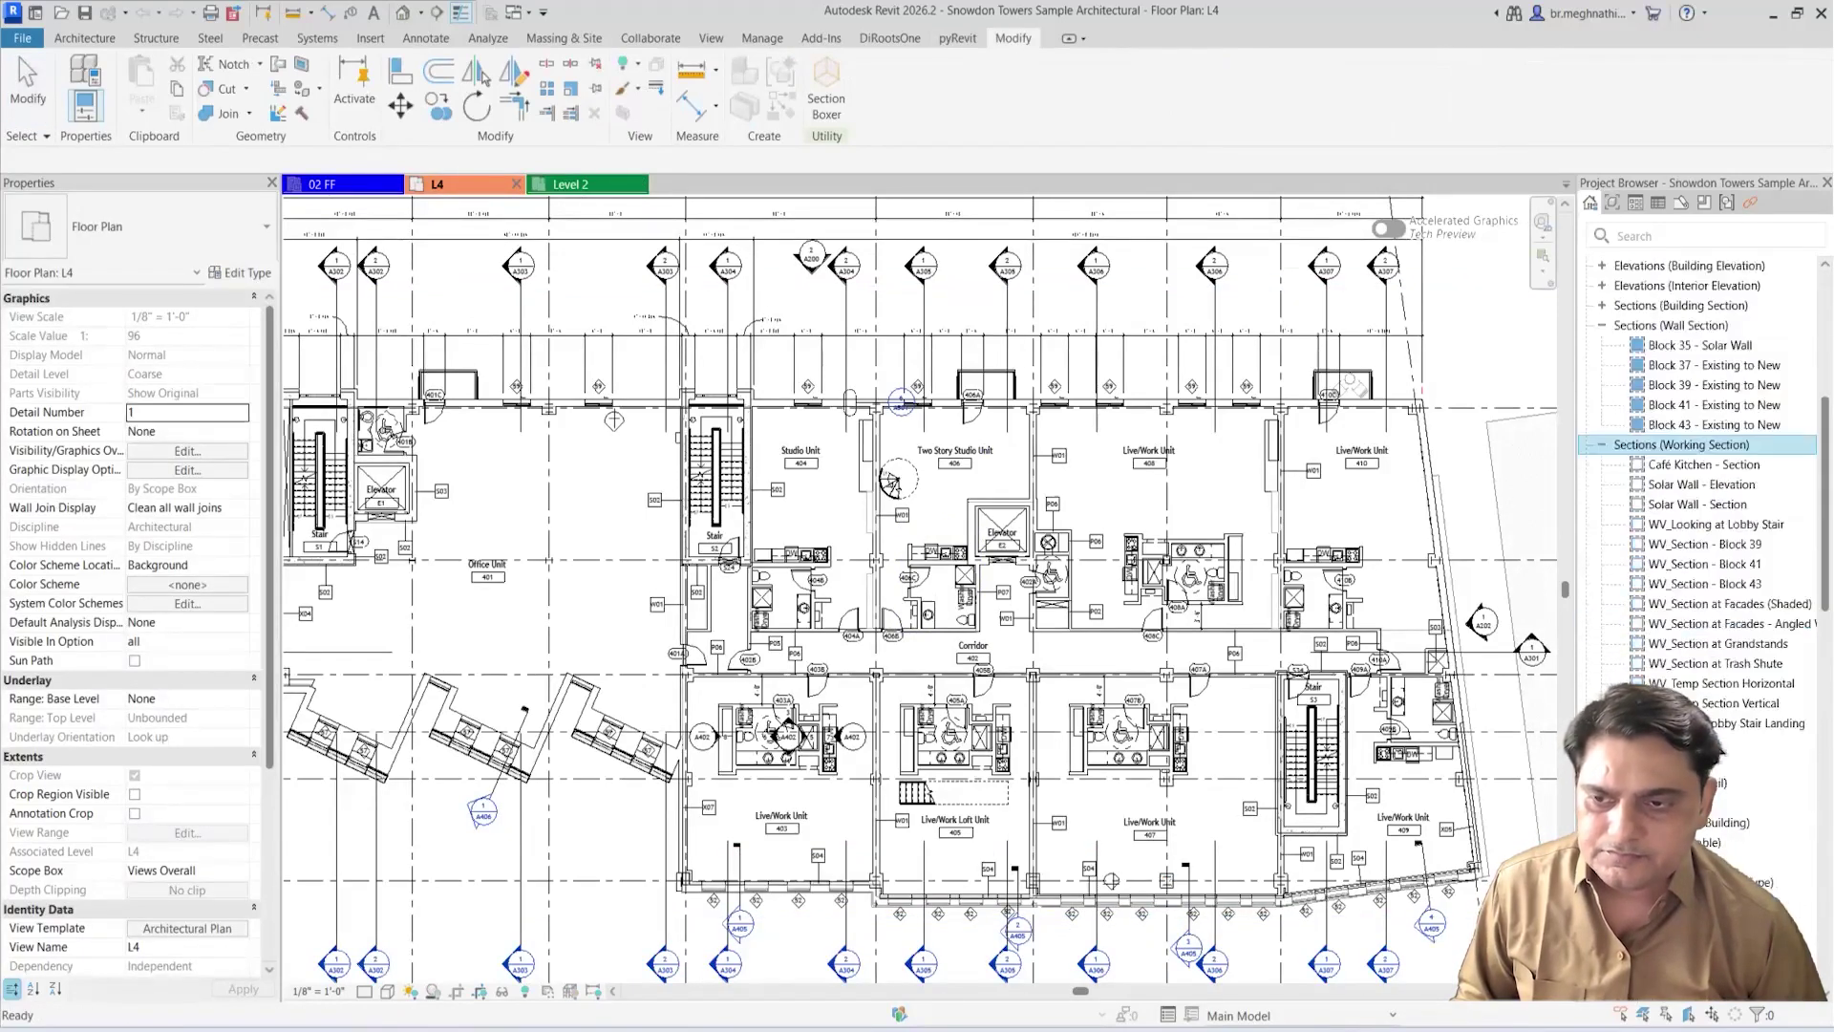
pyautogui.click(1601, 643)
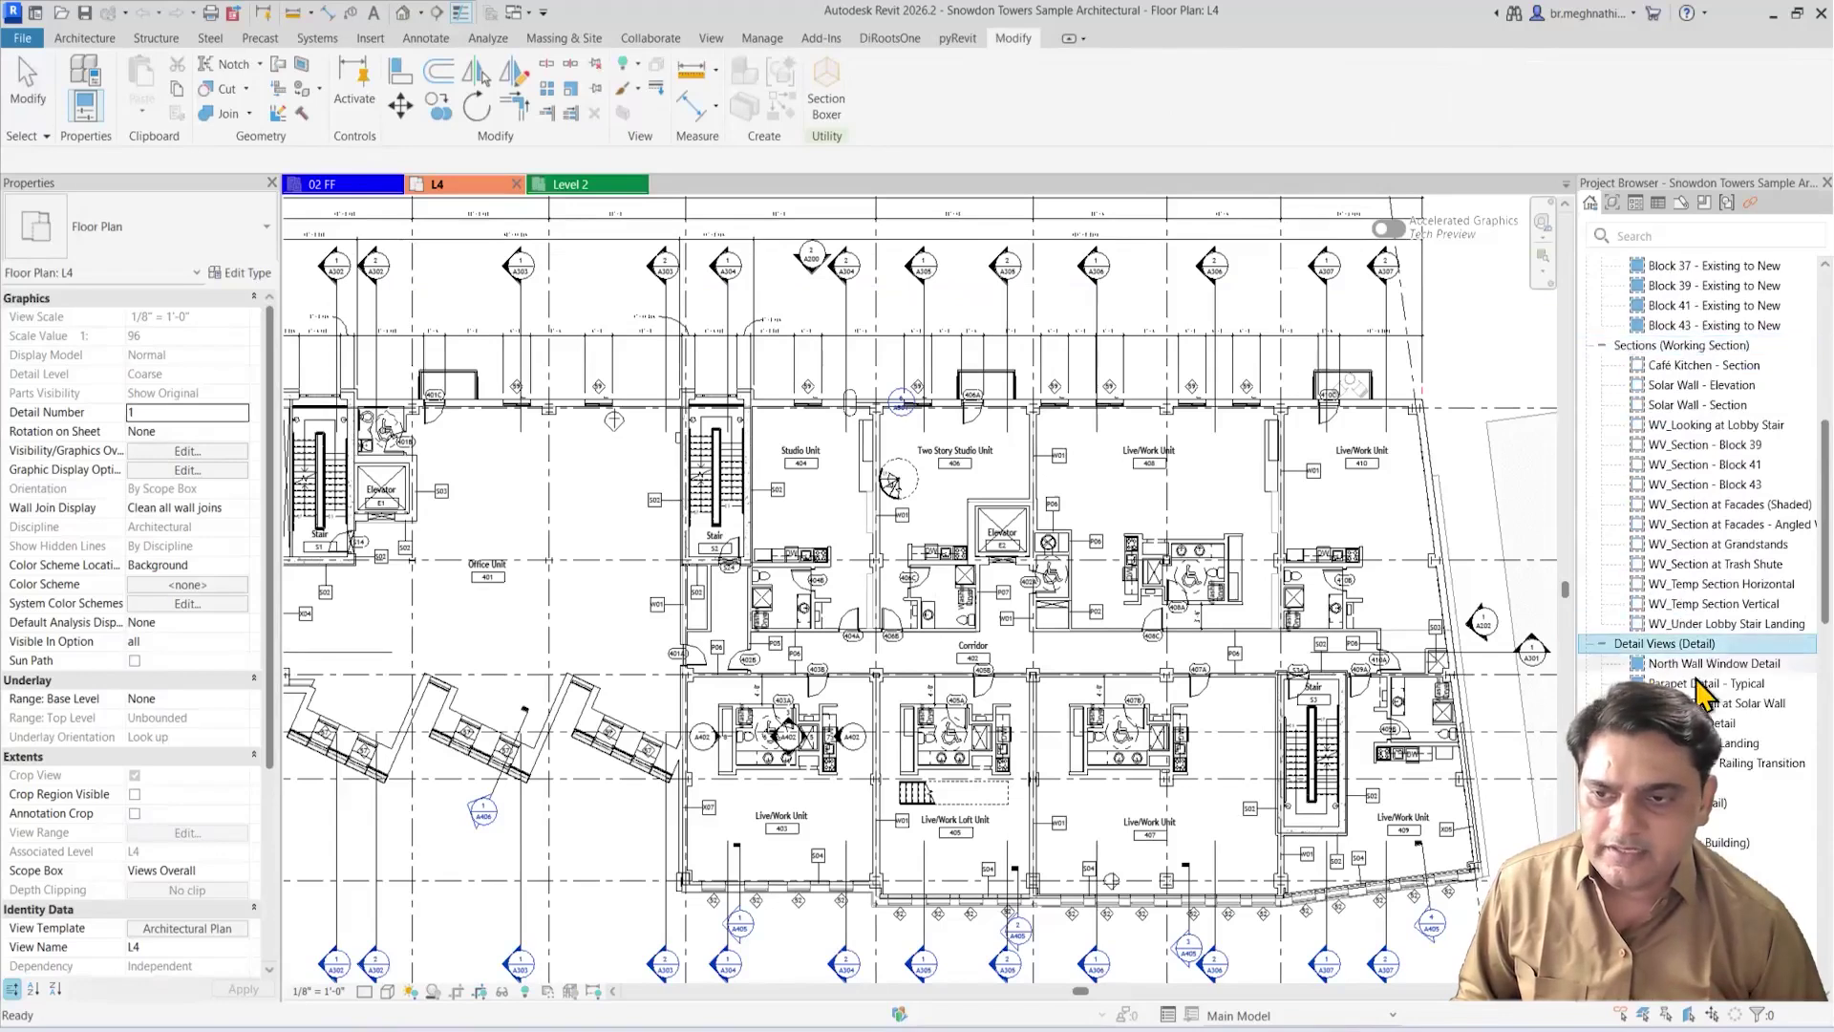
pyautogui.click(1681, 723)
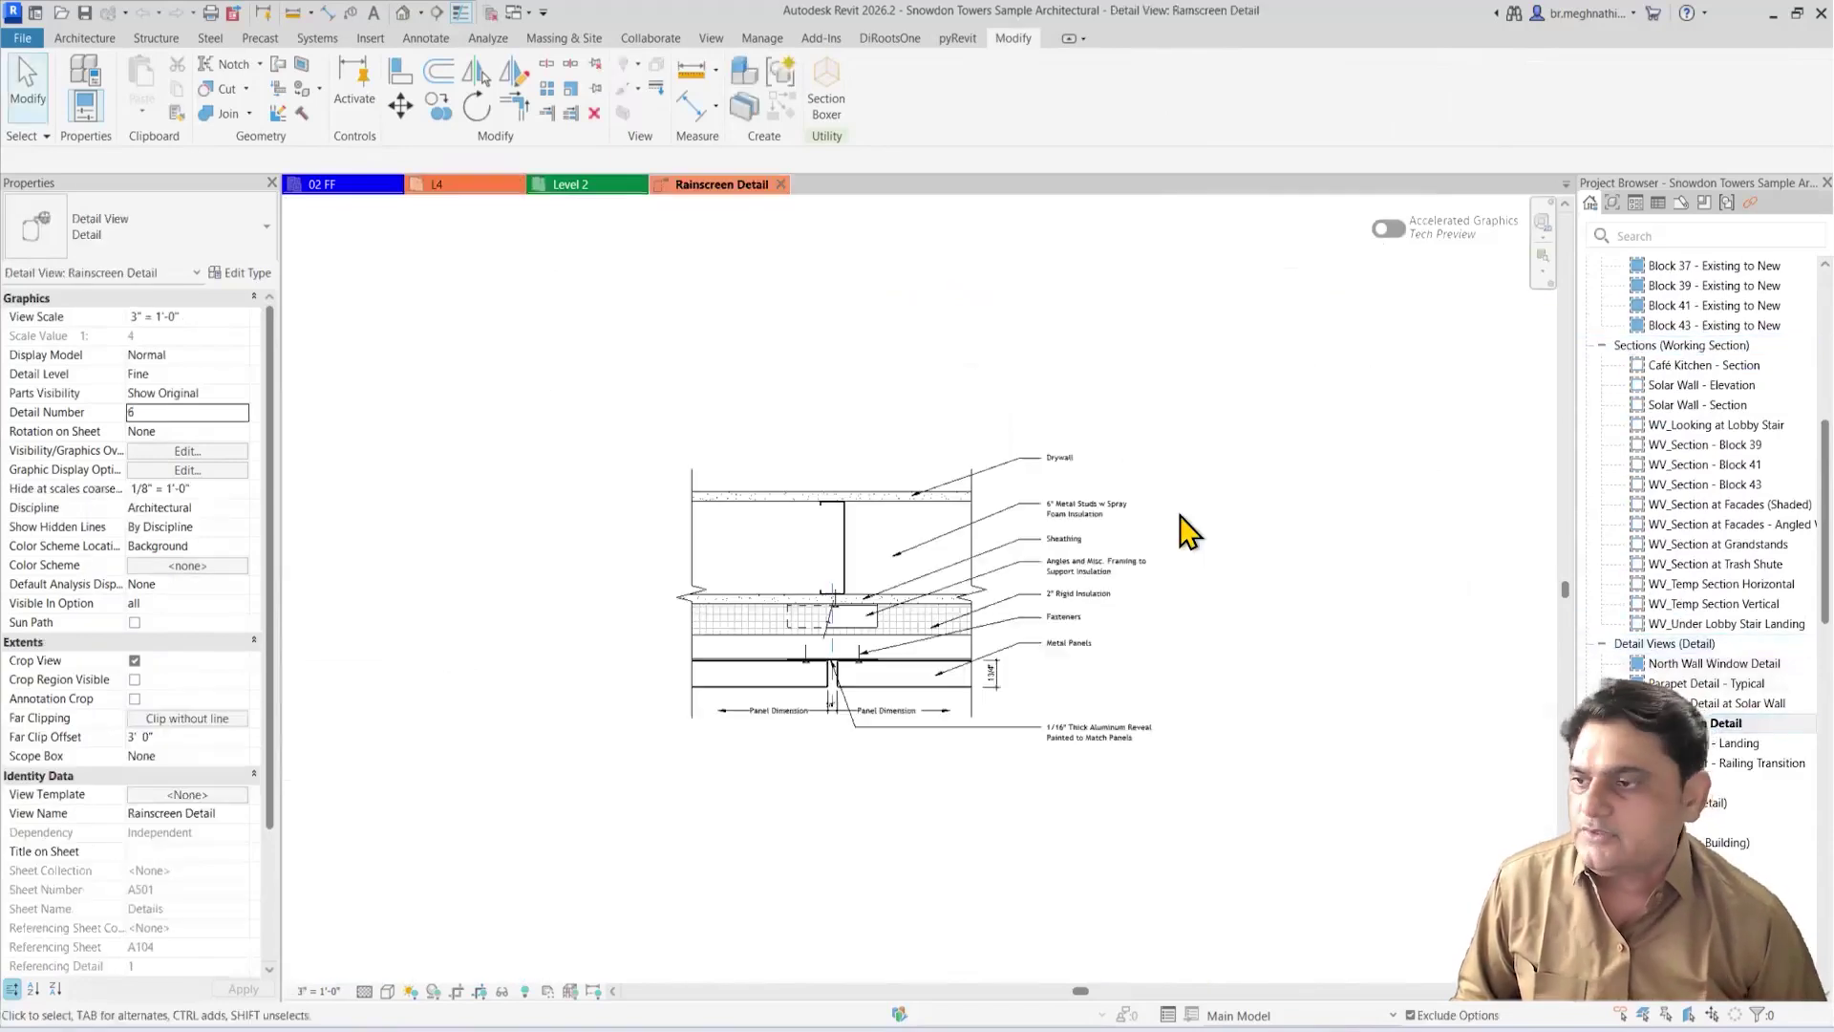
# Step: Highlight the 2D elements of the Rainscreen Detail view in red with Highlight 2D
pyautogui.scroll(2, 920, 847)
pyautogui.scroll(-1, 952, 831)
pyautogui.scroll(1, 931, 829)
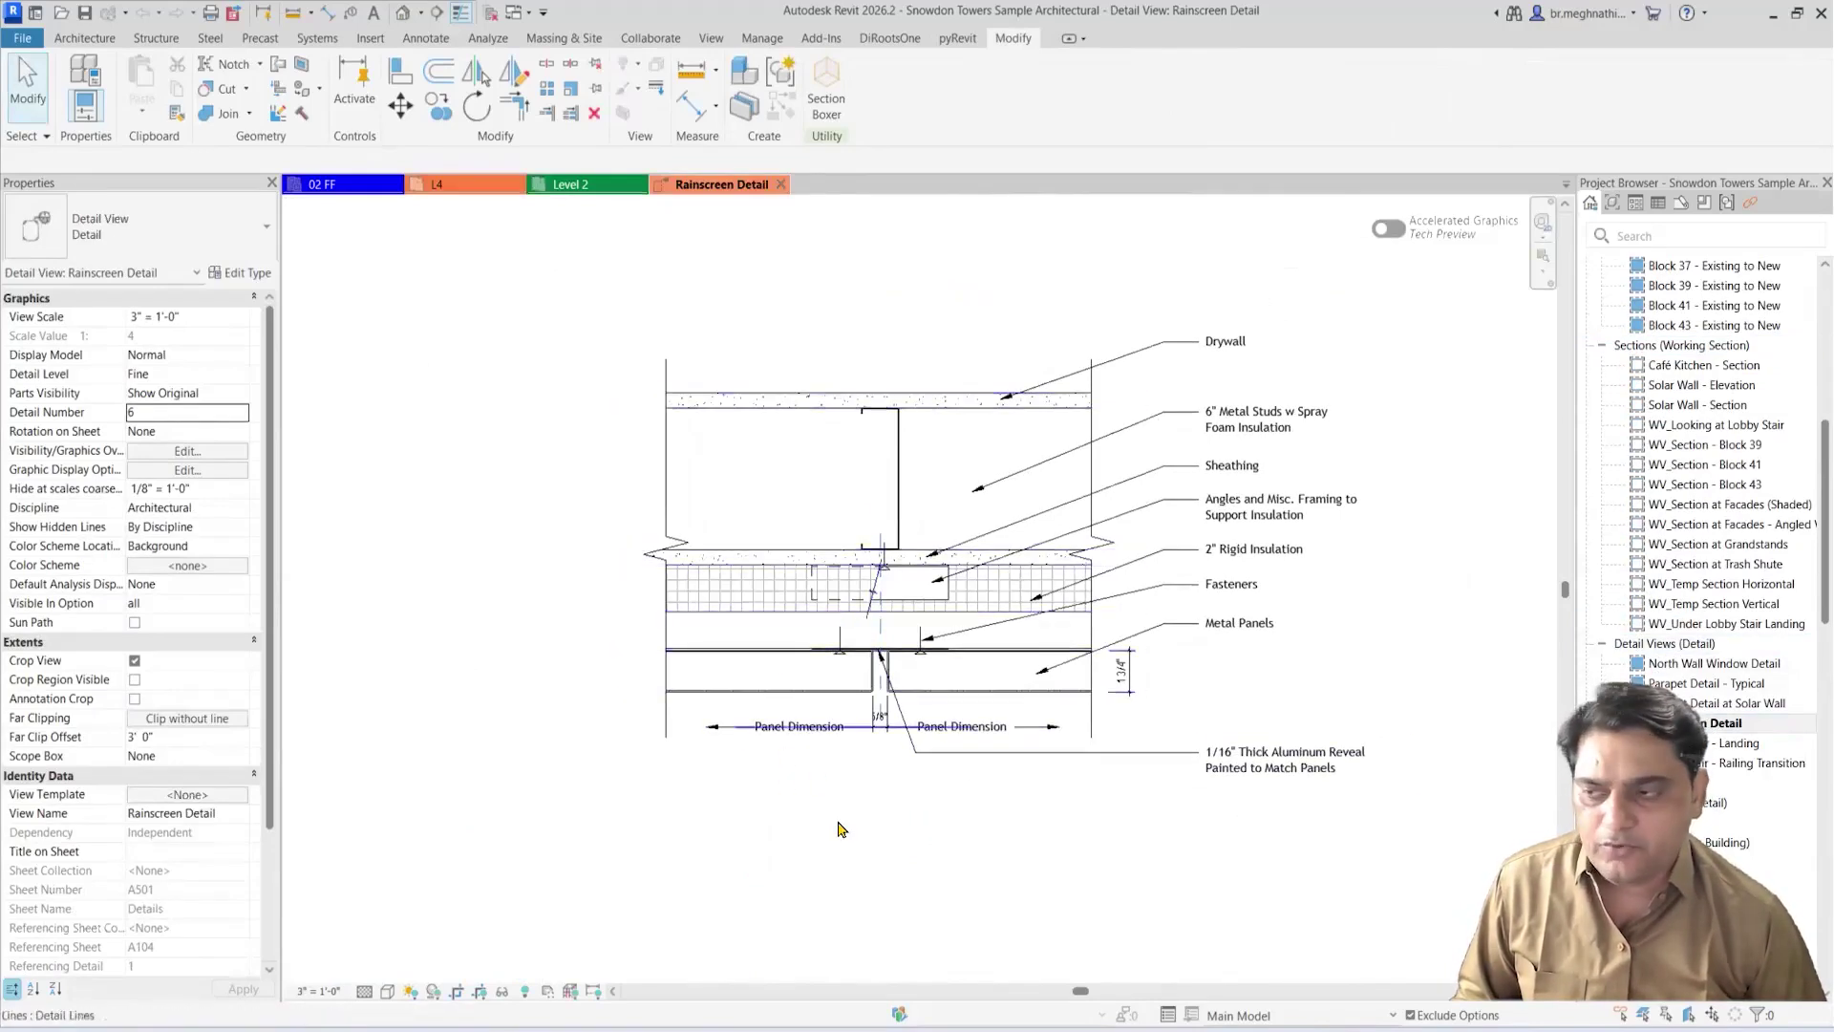
pyautogui.scroll(-3, 885, 856)
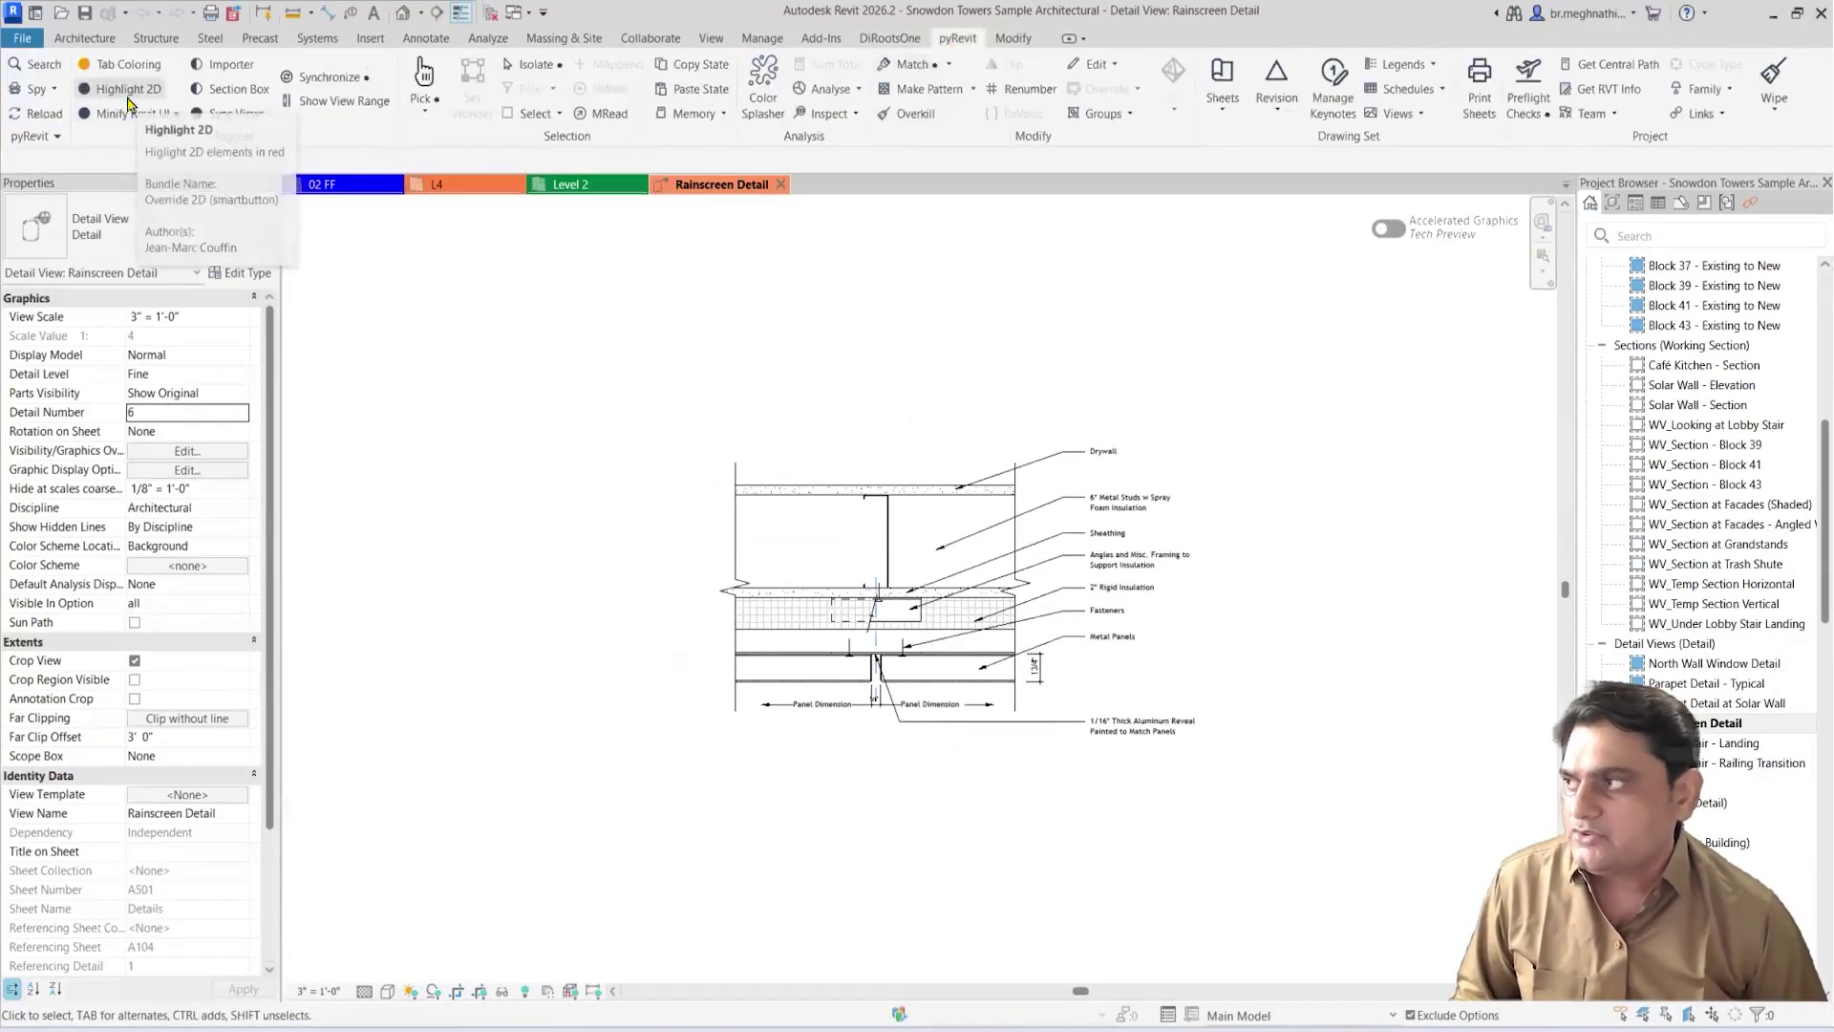
pyautogui.click(88, 95)
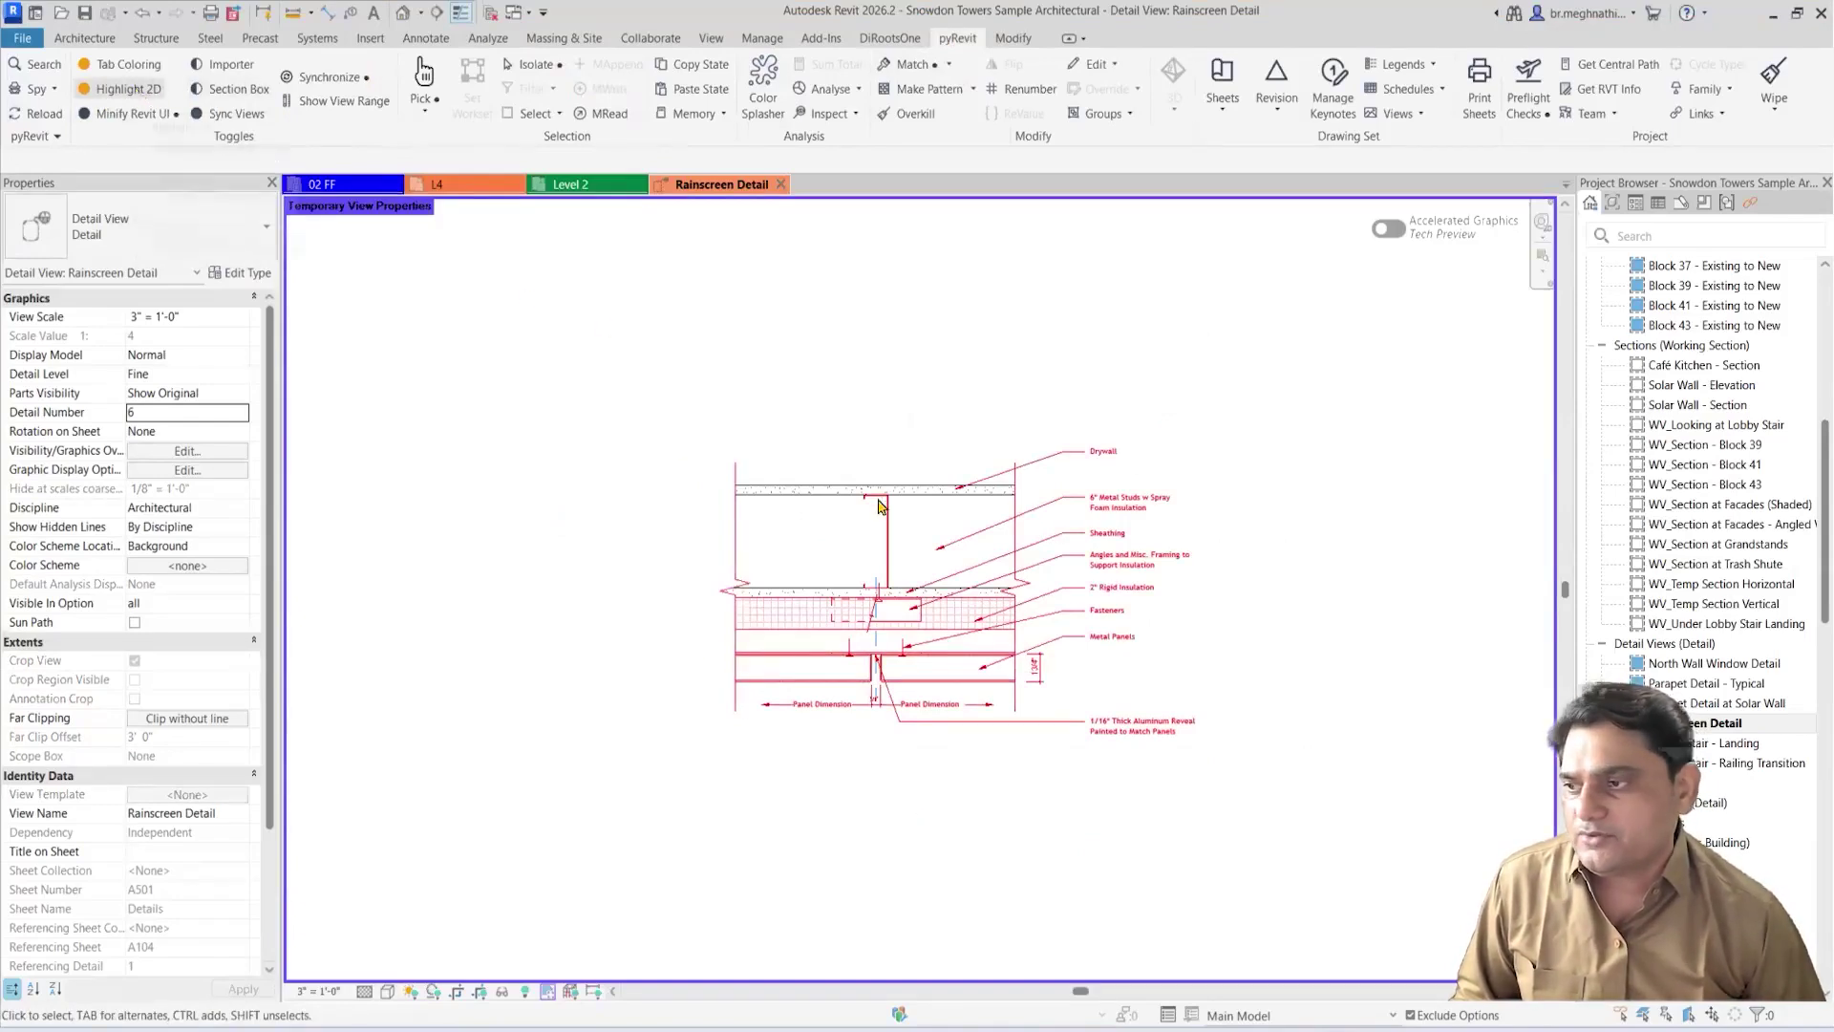
# Step: Restore the view properties of the Rainscreen Detail view and clear its Highlight 2D coloring
pyautogui.click(130, 92)
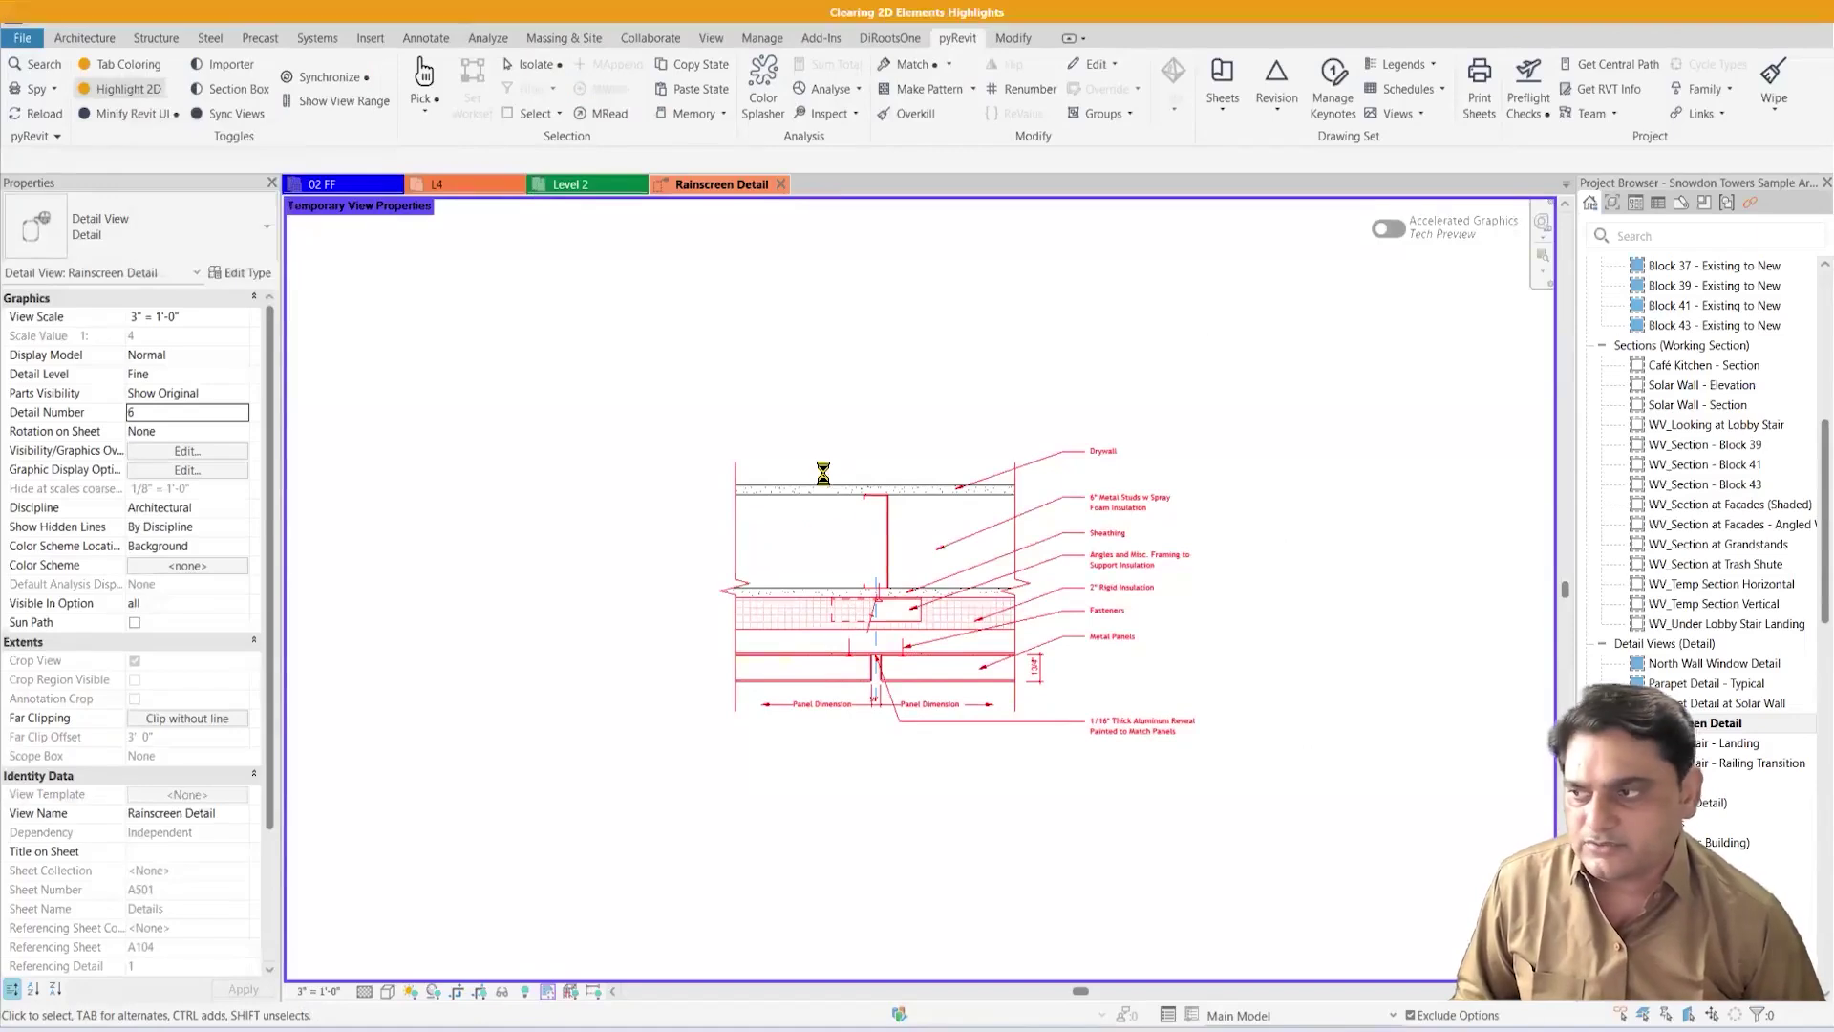
pyautogui.click(136, 93)
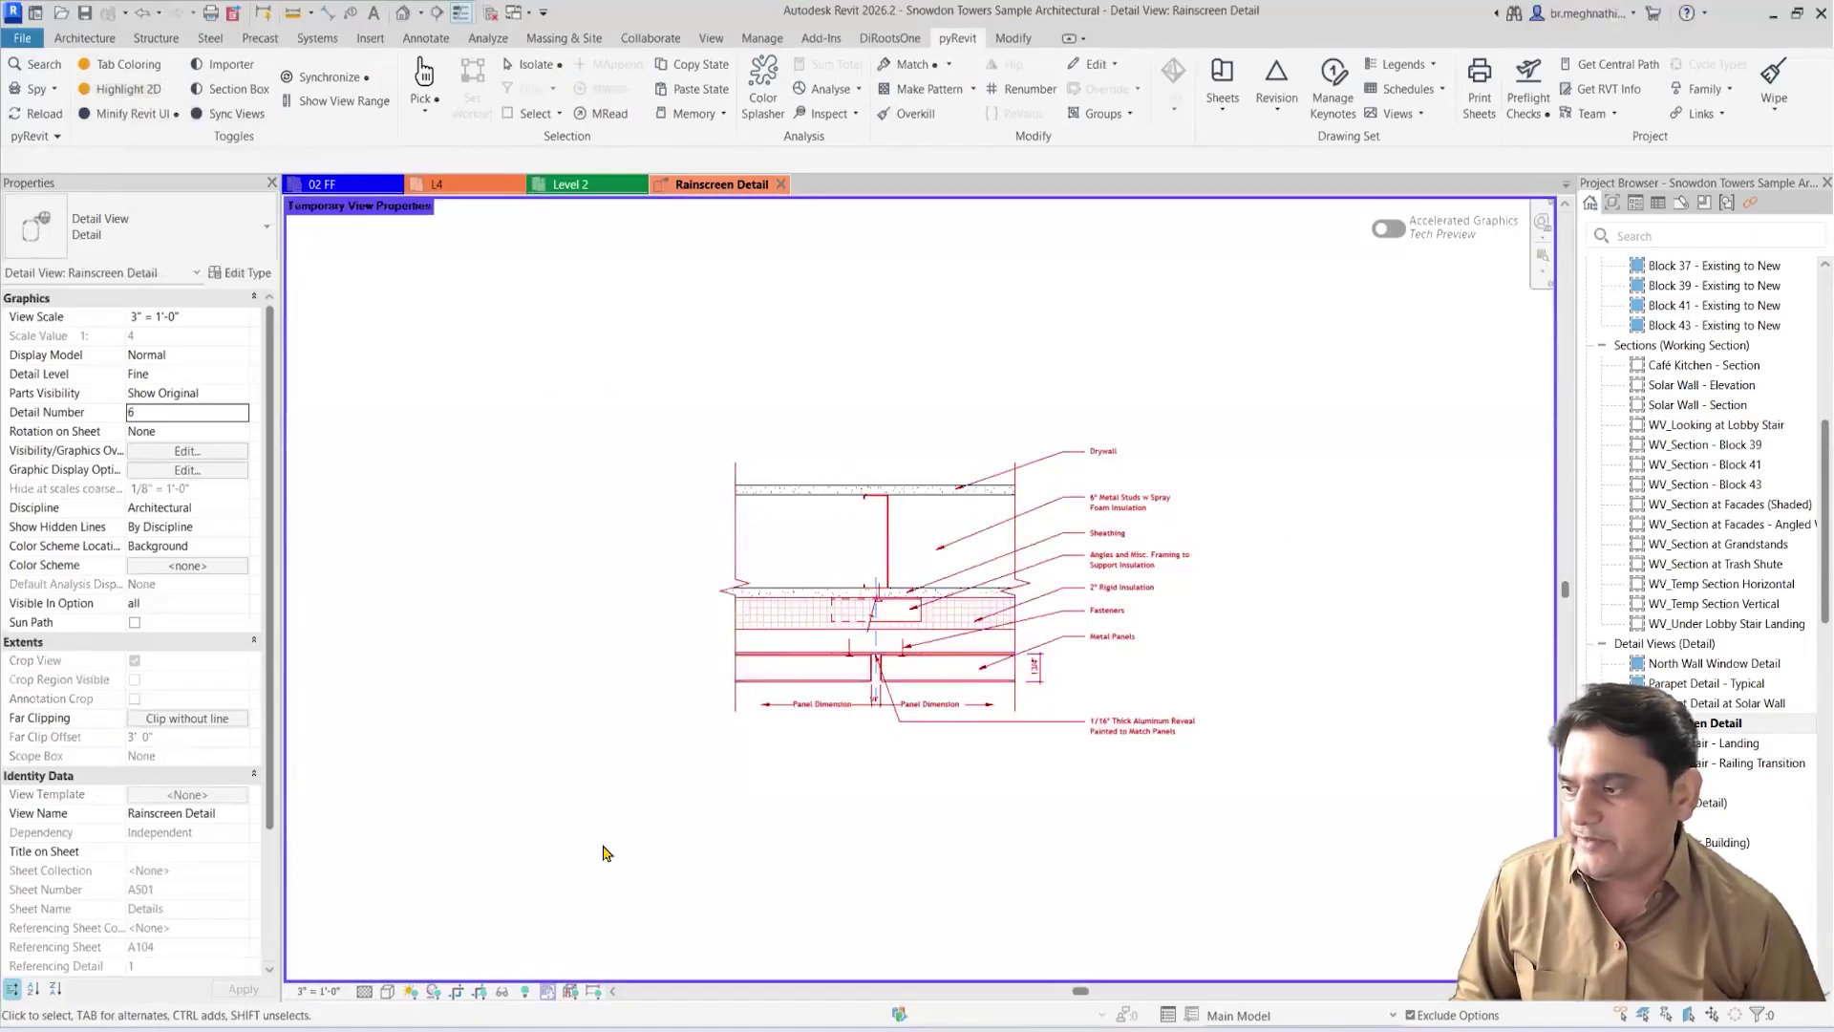
pyautogui.click(547, 993)
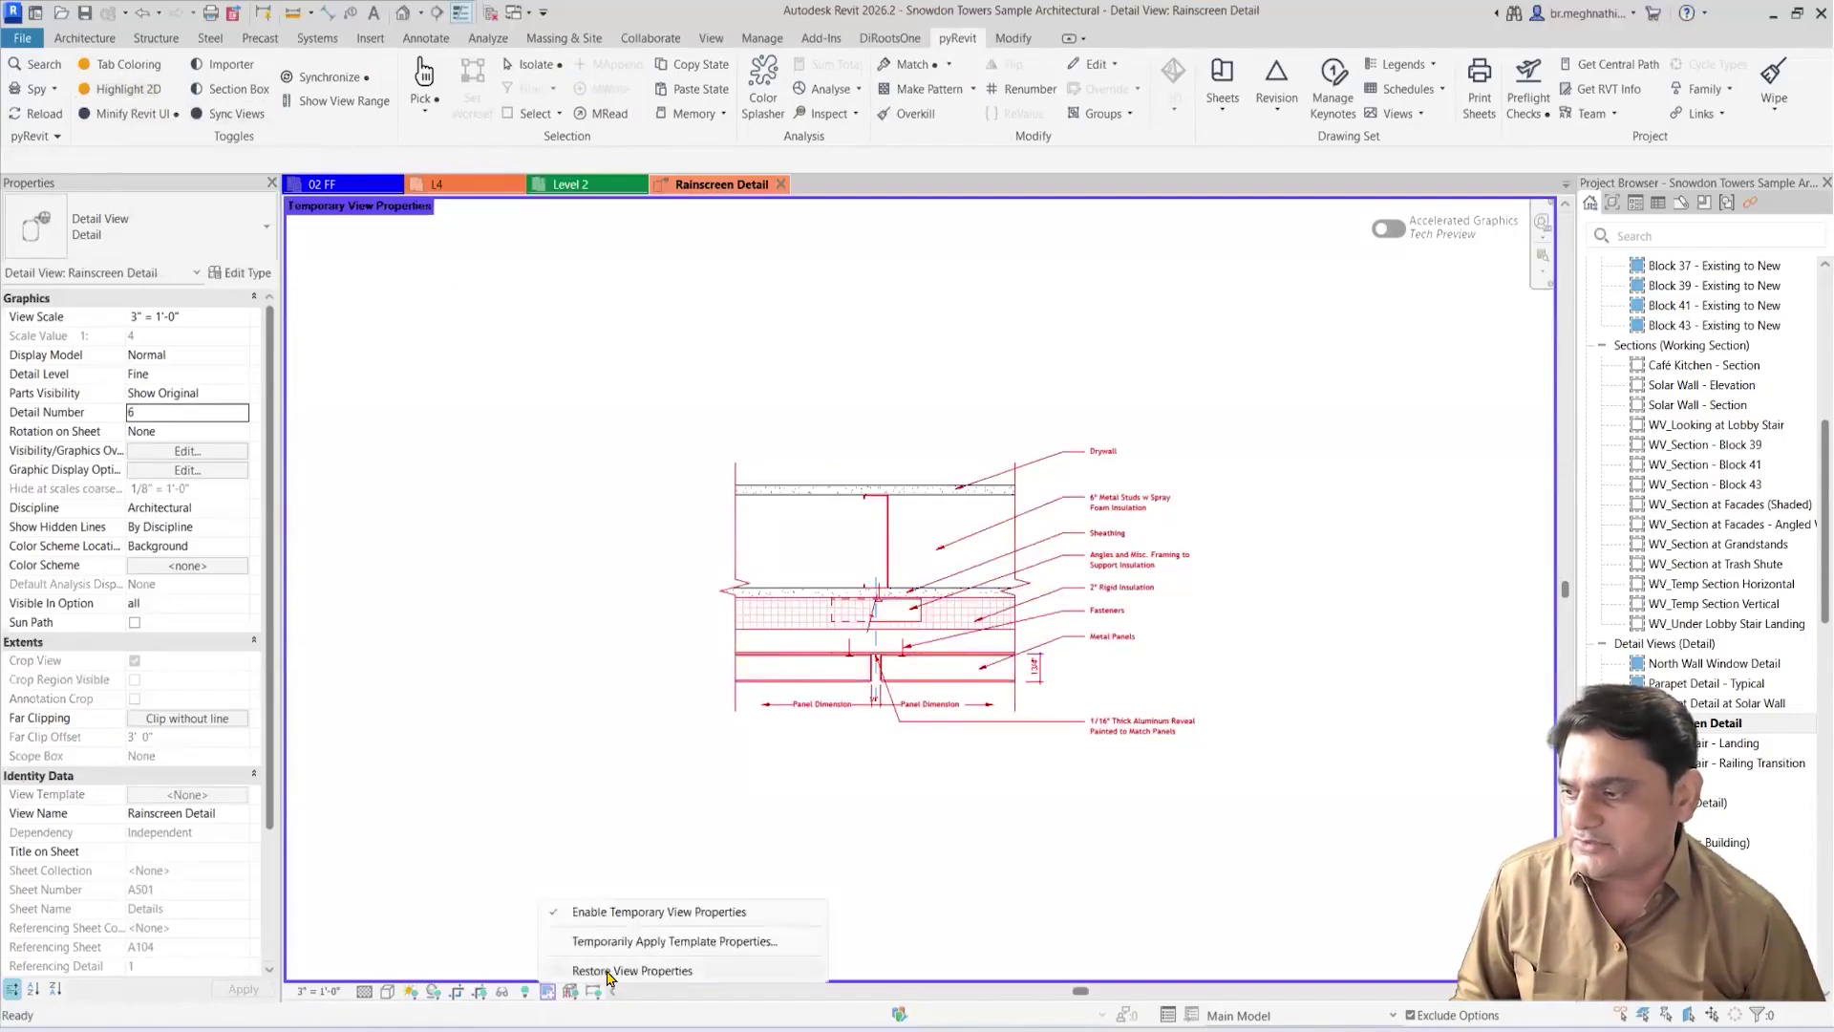
pyautogui.click(607, 970)
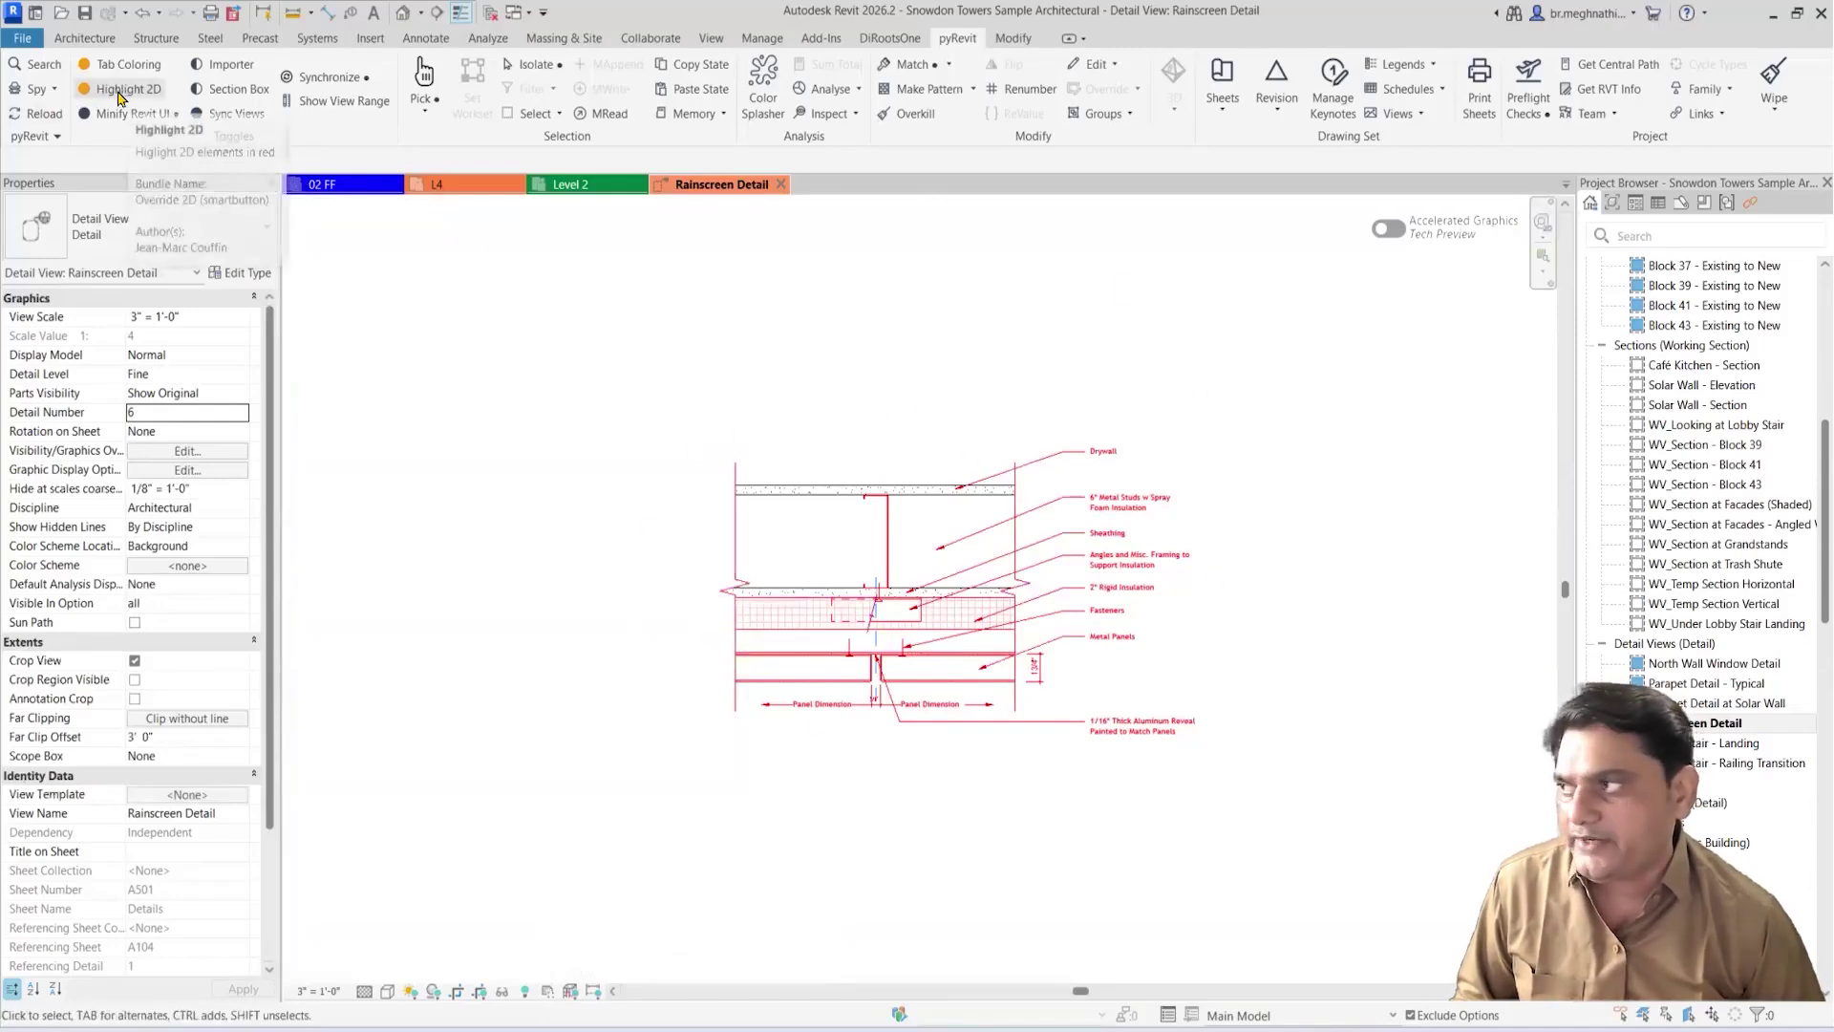
pyautogui.click(165, 136)
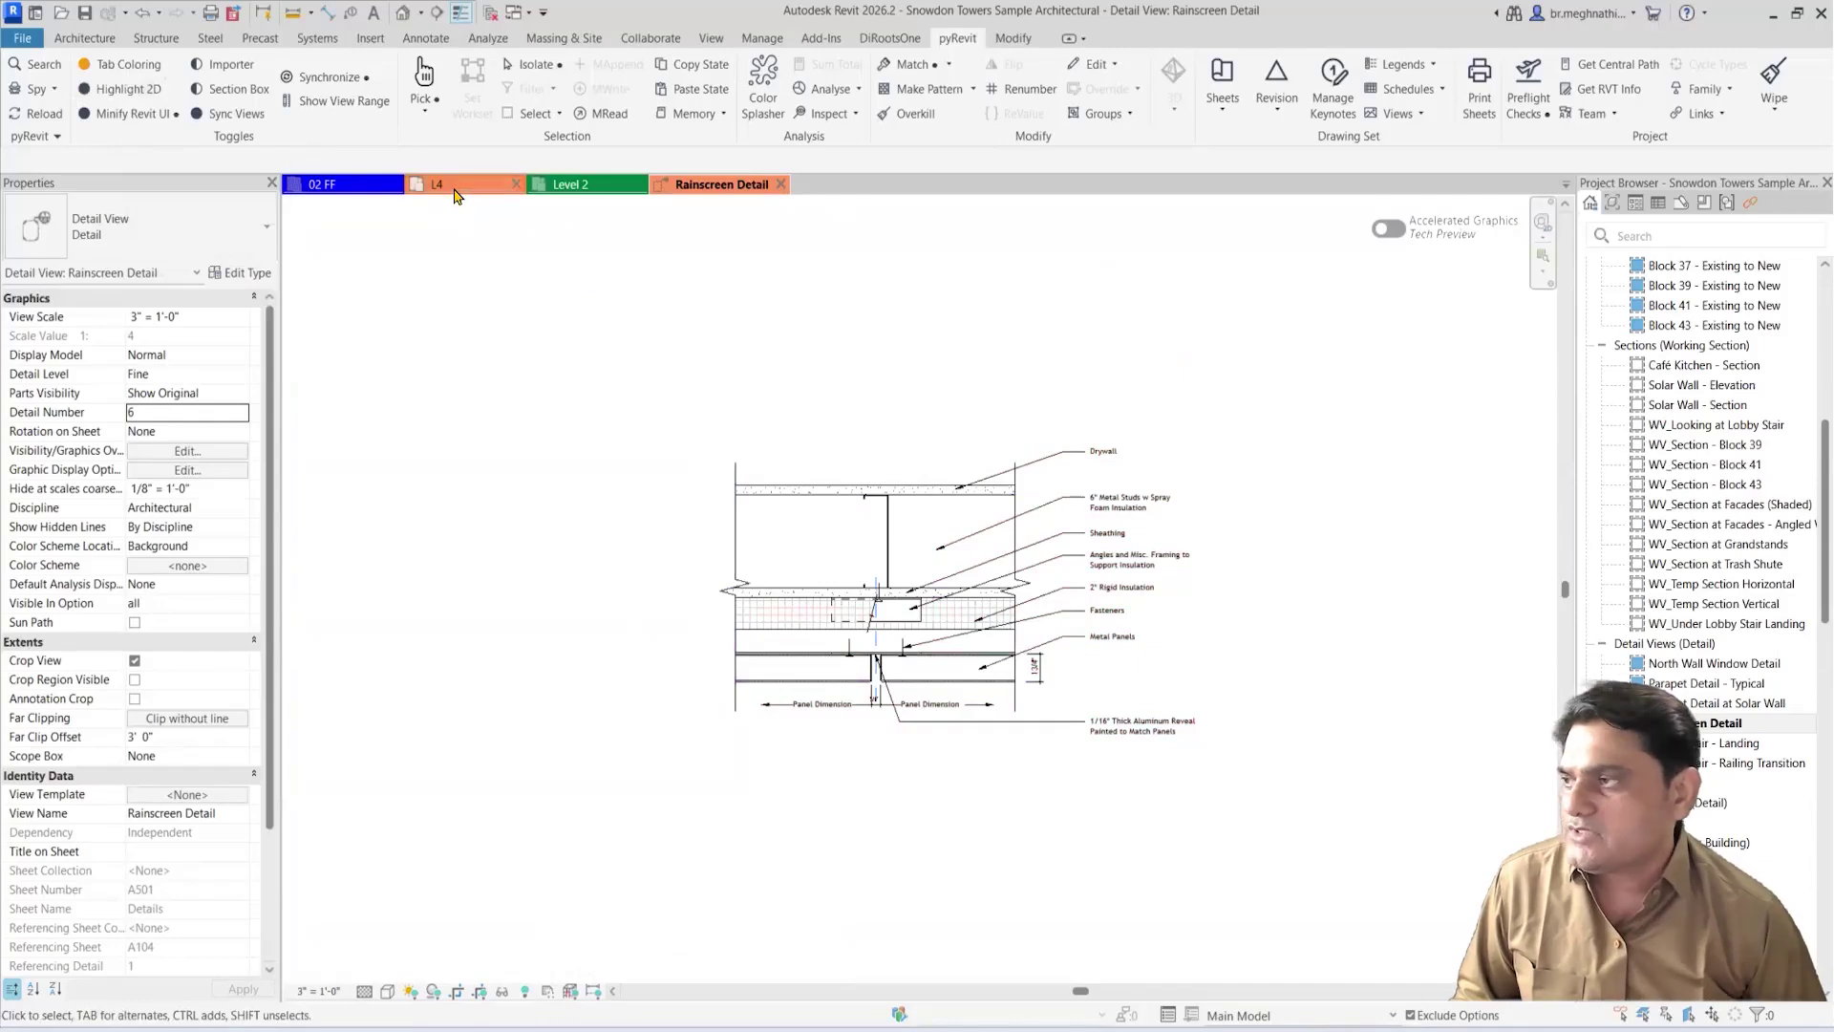
# Step: Switch back to the L4 floor plan and view the entire plan
pyautogui.hotkey('ctrl', 'Tab')
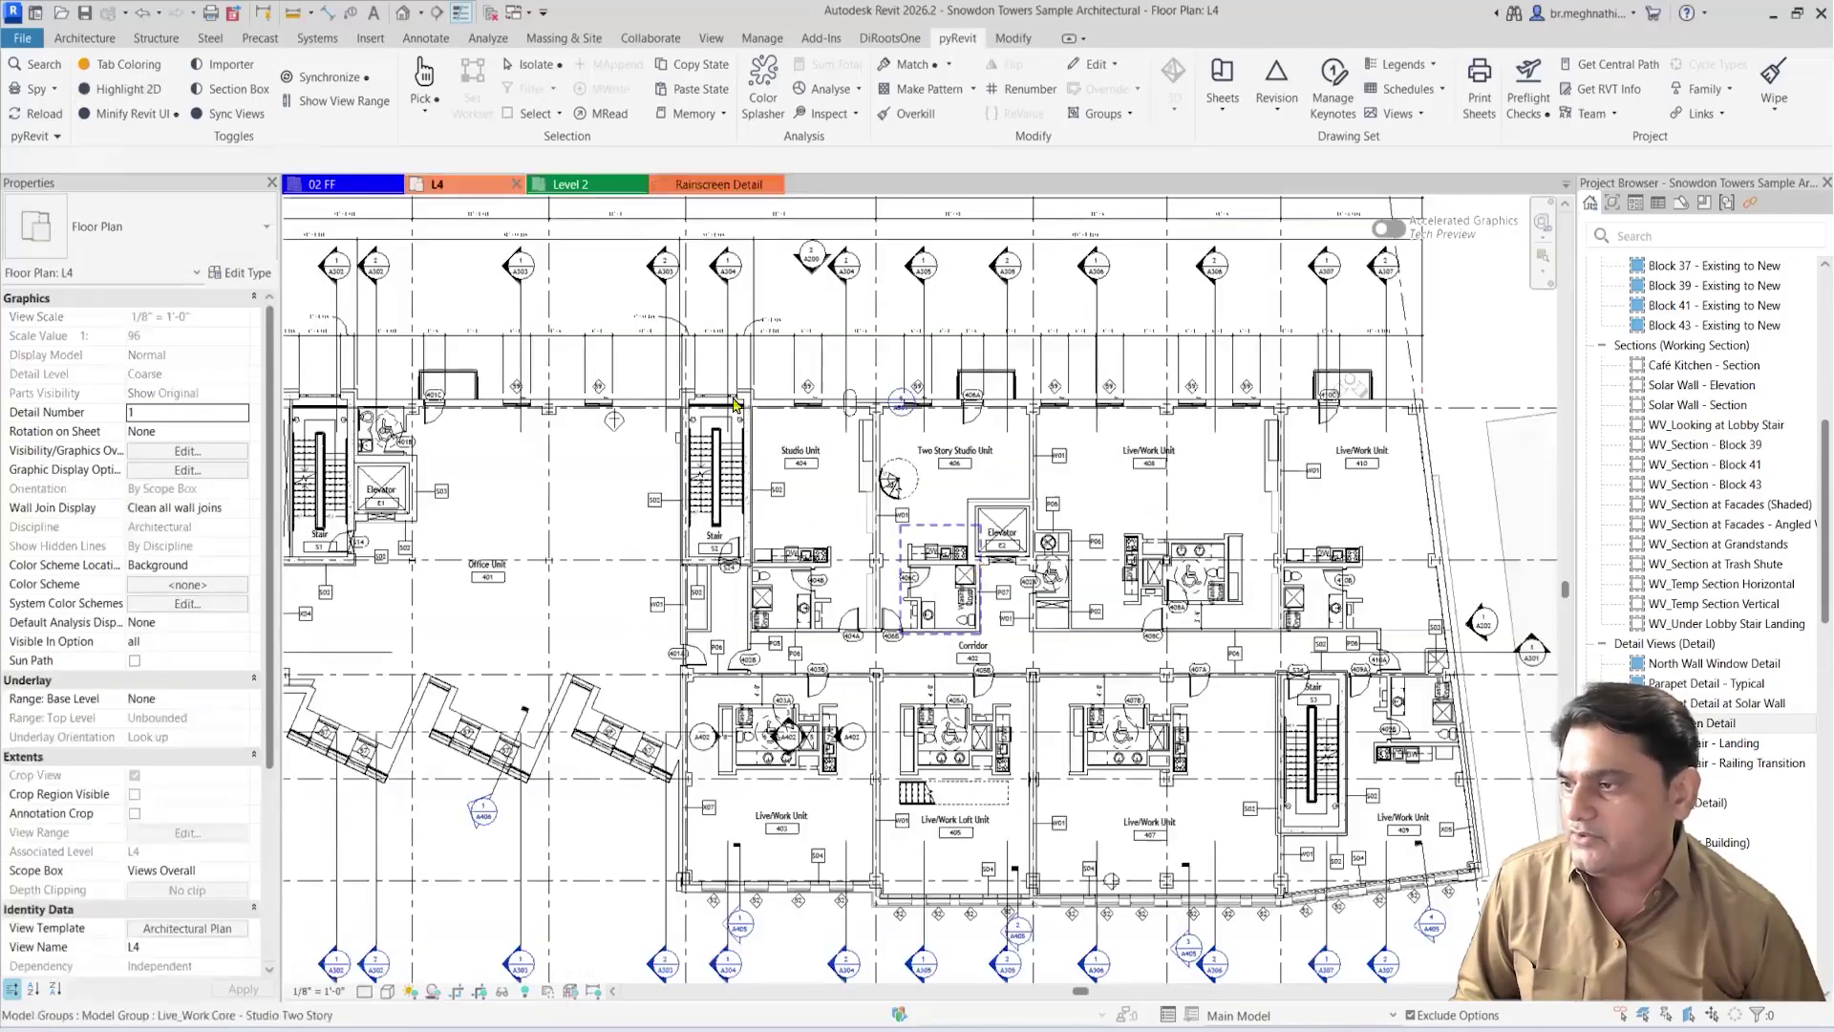
pyautogui.scroll(-3, 733, 403)
pyautogui.moveTo(734, 456); pyautogui.dragTo(734, 429, button='middle')
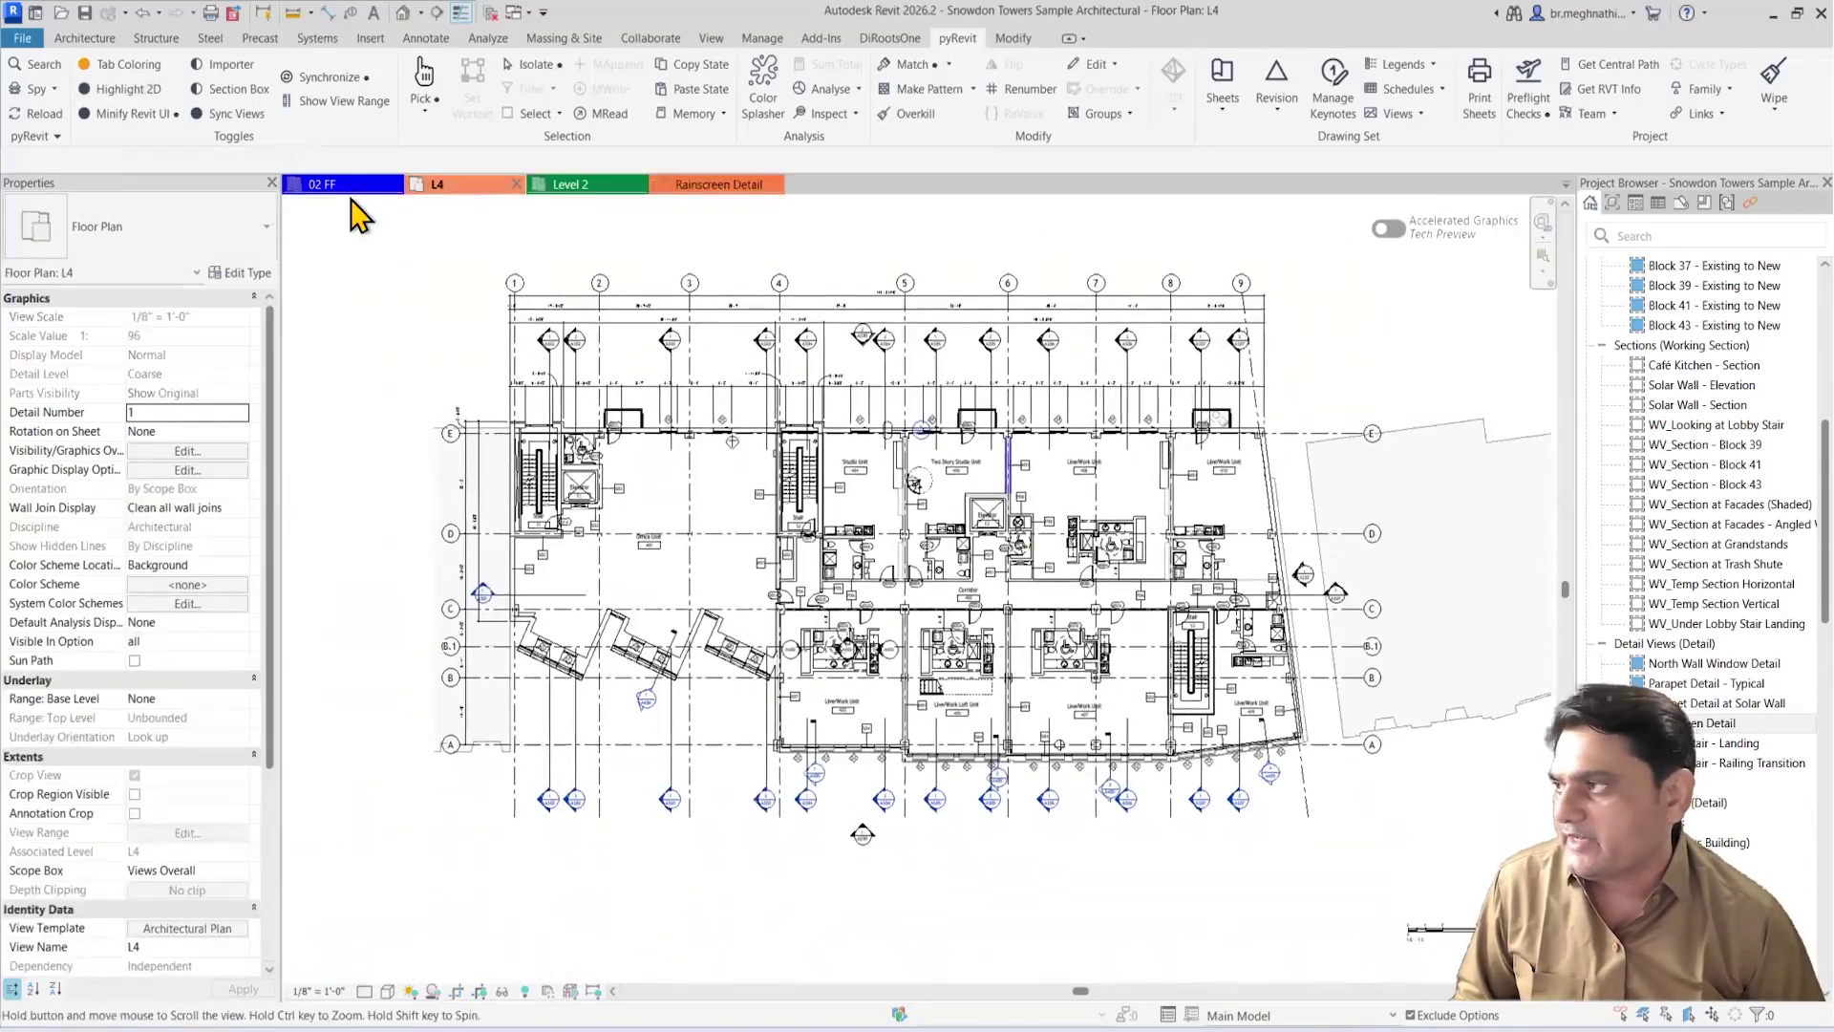
# Step: Use Minify Revit UI to hide the configured ribbon tabs
pyautogui.click(136, 89)
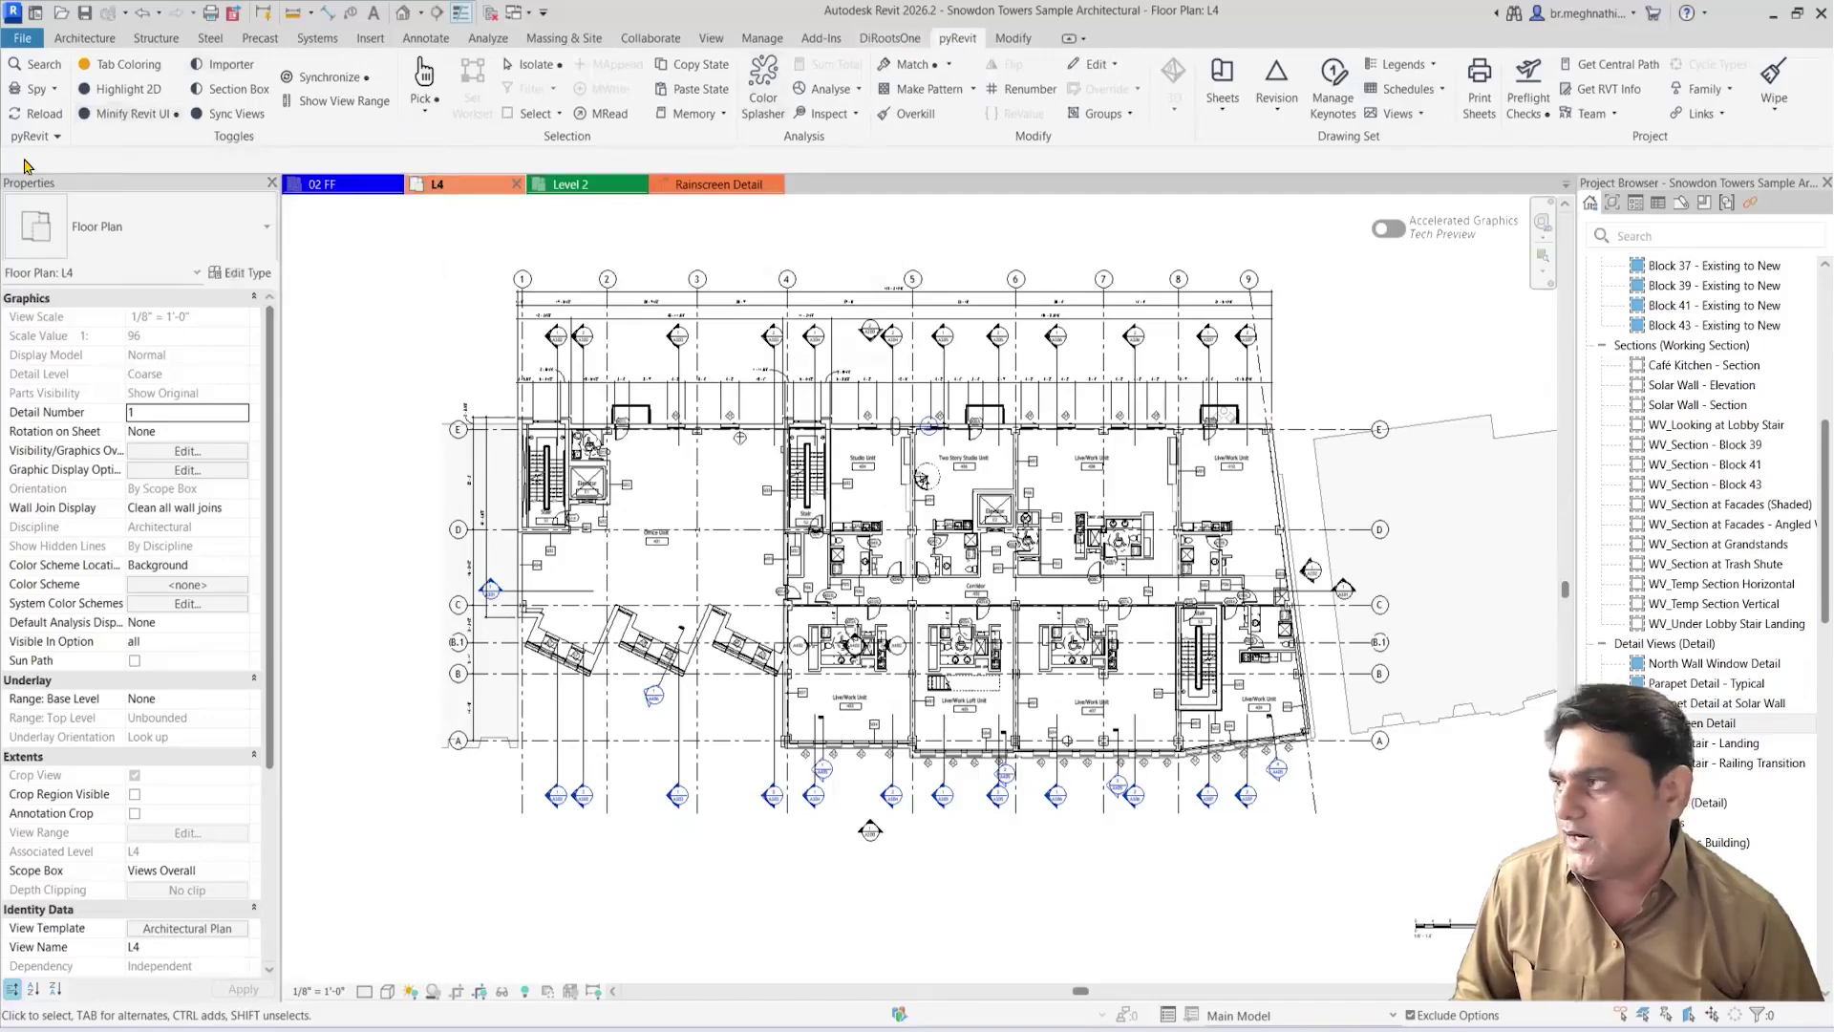
pyautogui.click(112, 120)
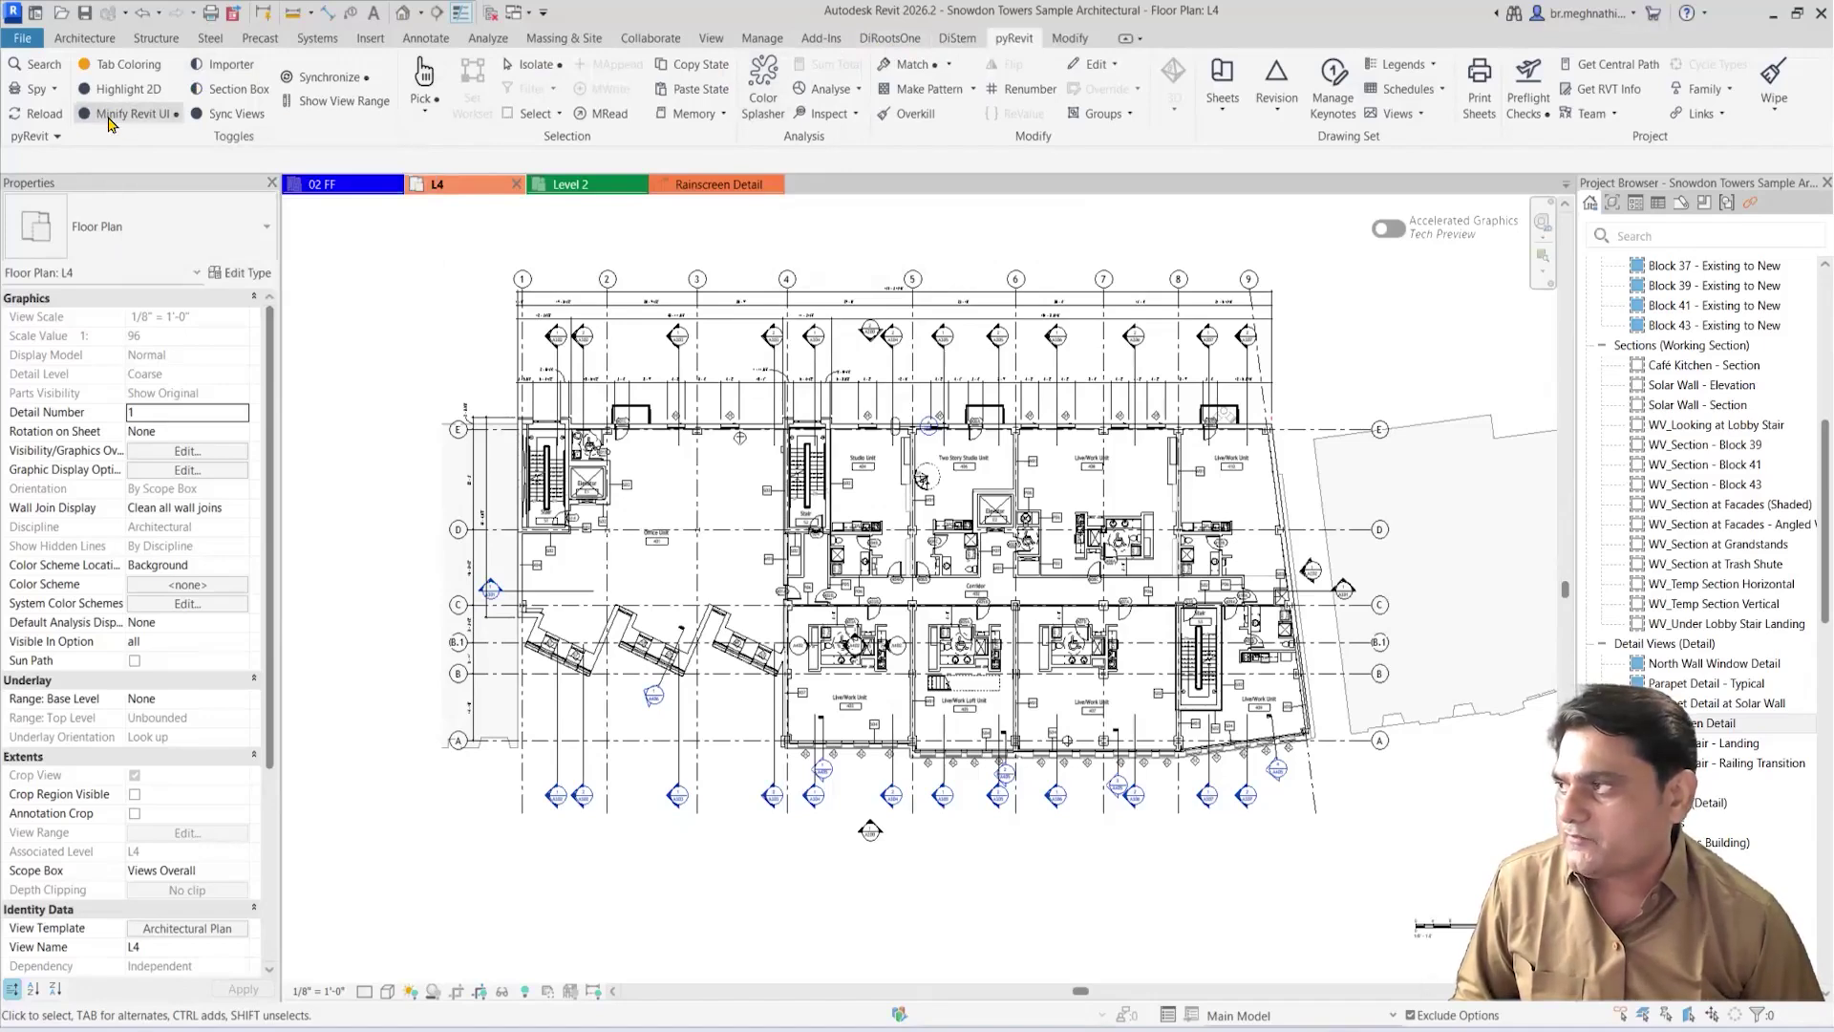
pyautogui.click(112, 117)
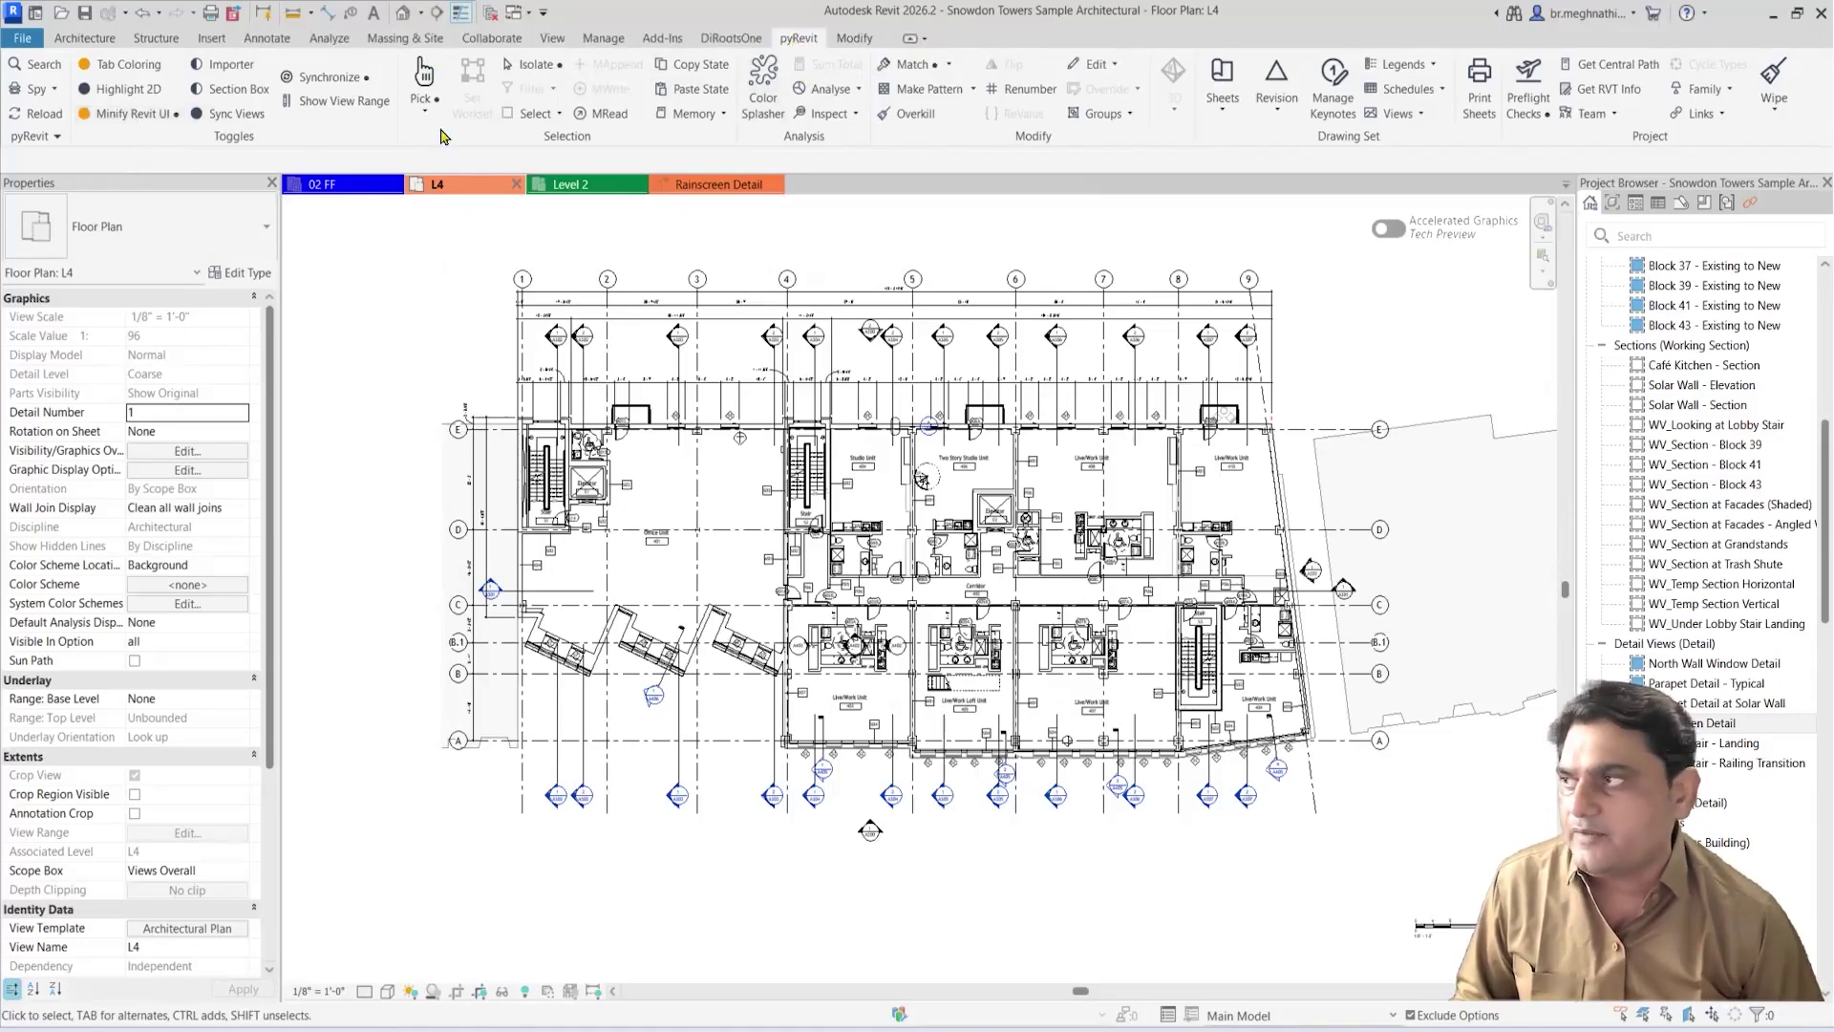
# Step: Add BIMIL and DiRootsOne to the tabs hidden in minified mode, keeping Steel and Precast selected, and save the Minify UI configuration
pyautogui.keyDown('shift'); pyautogui.click(124, 115); pyautogui.keyUp('shift')
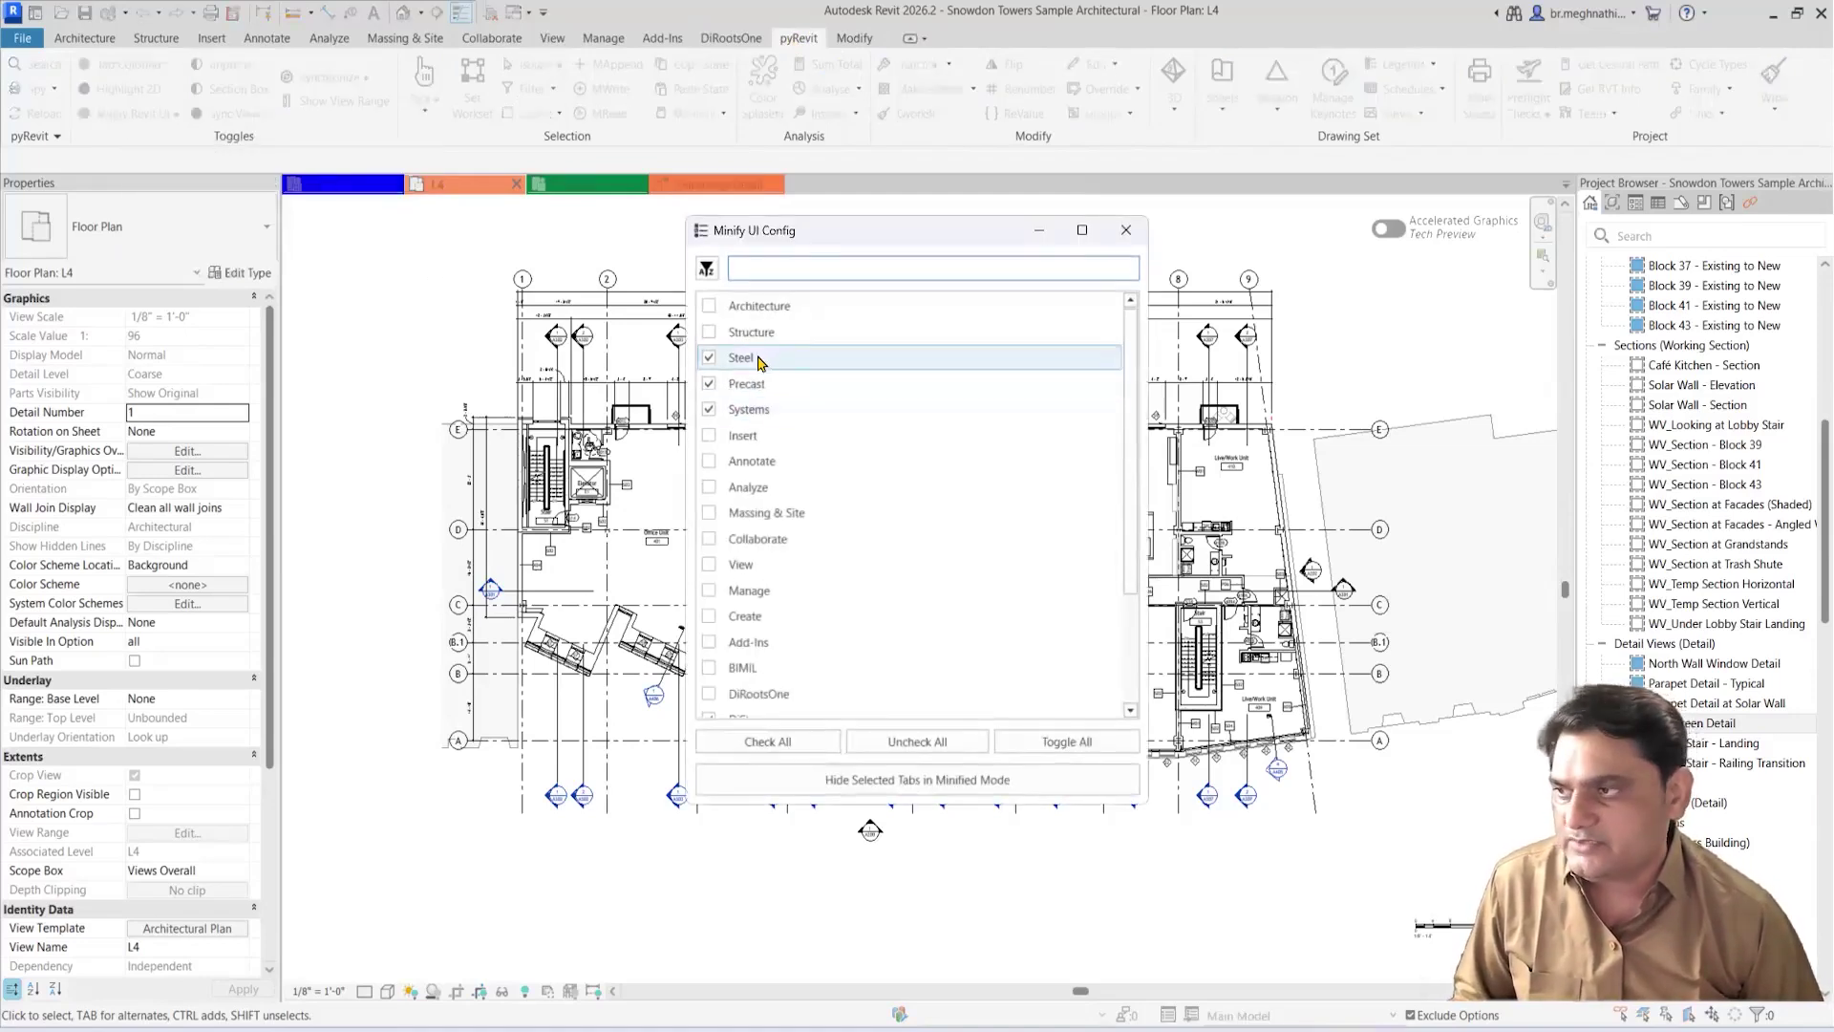
pyautogui.click(709, 358)
pyautogui.click(709, 383)
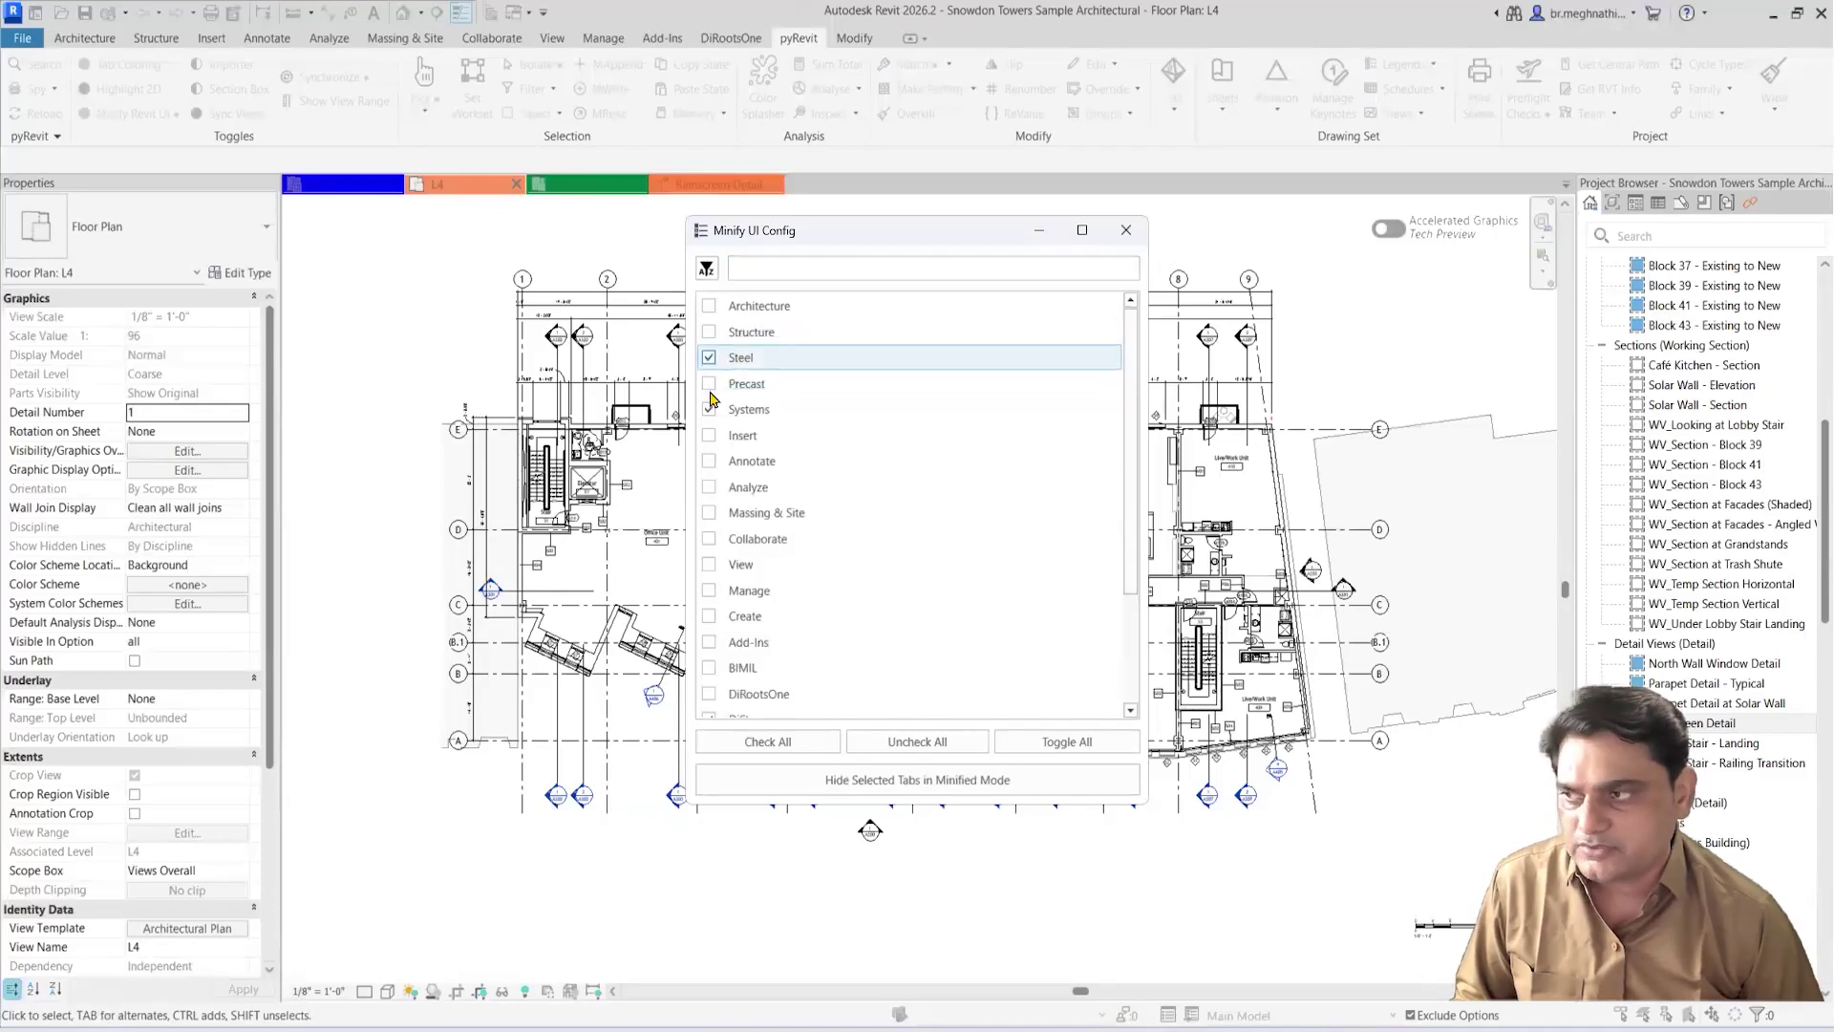
pyautogui.click(709, 385)
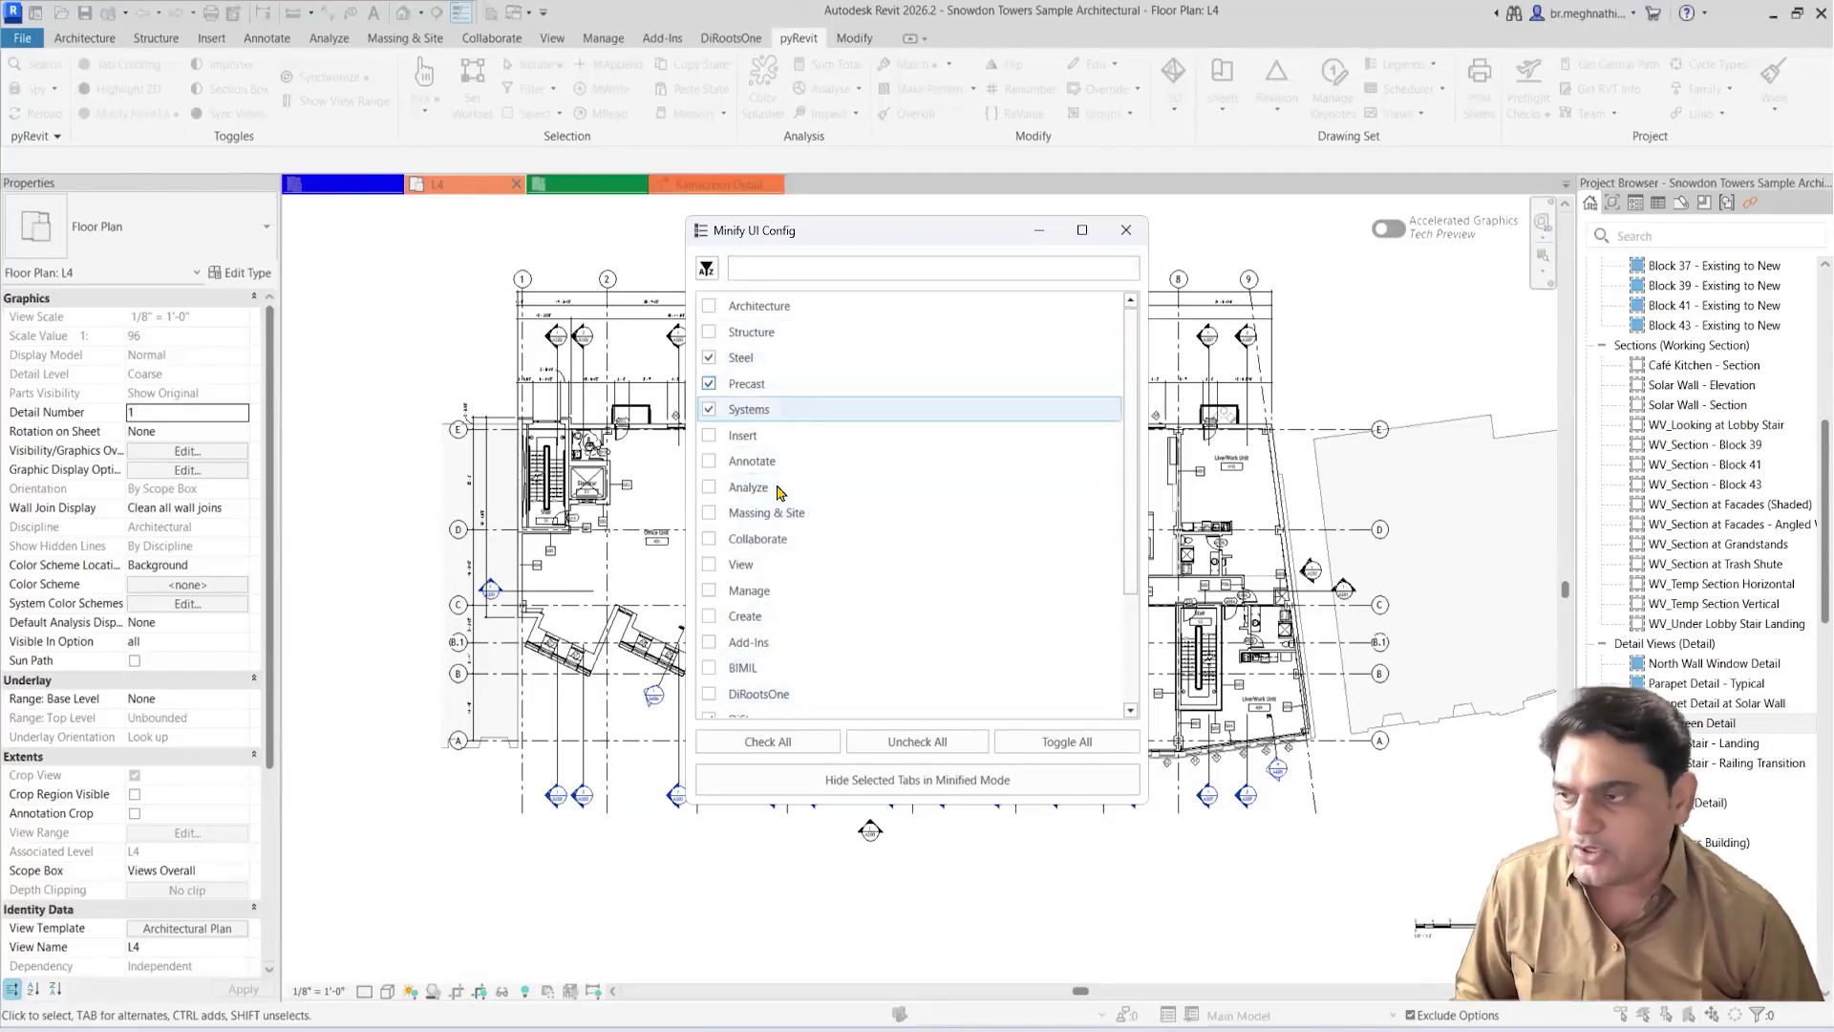
pyautogui.scroll(-1, 780, 584)
pyautogui.scroll(1, 807, 439)
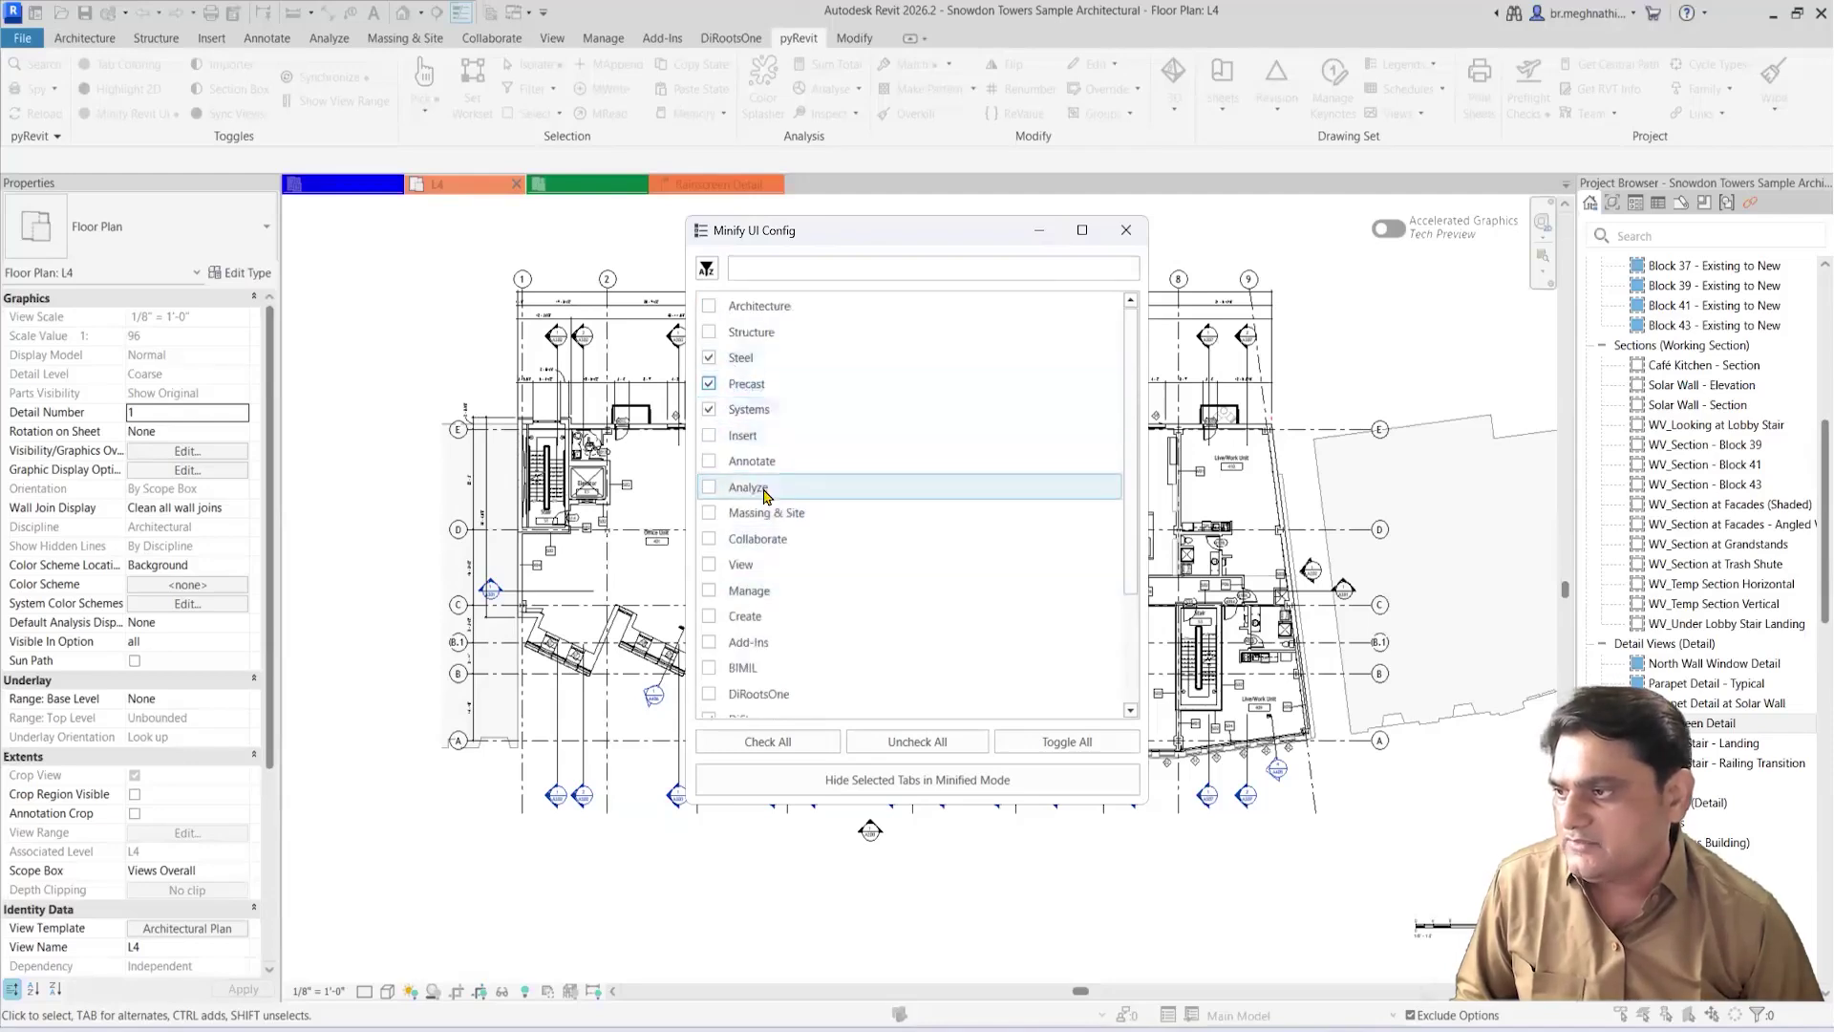
pyautogui.scroll(-2, 783, 521)
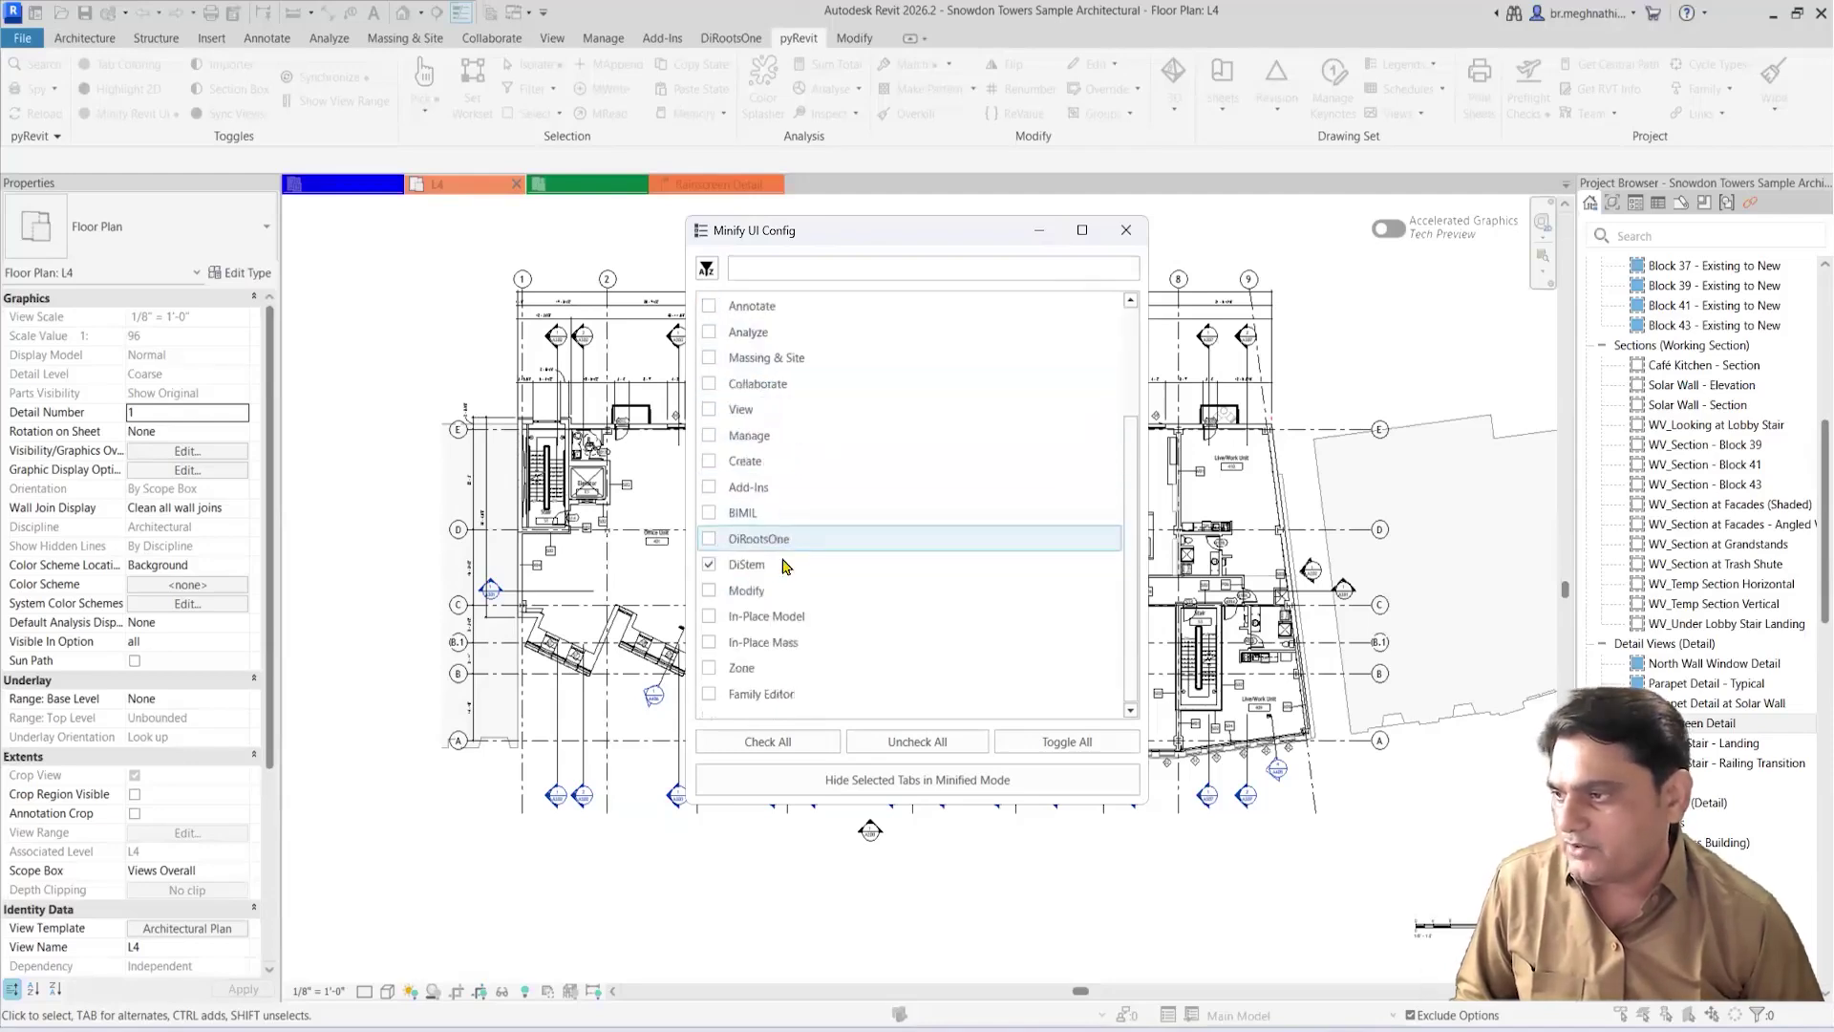
pyautogui.click(710, 514)
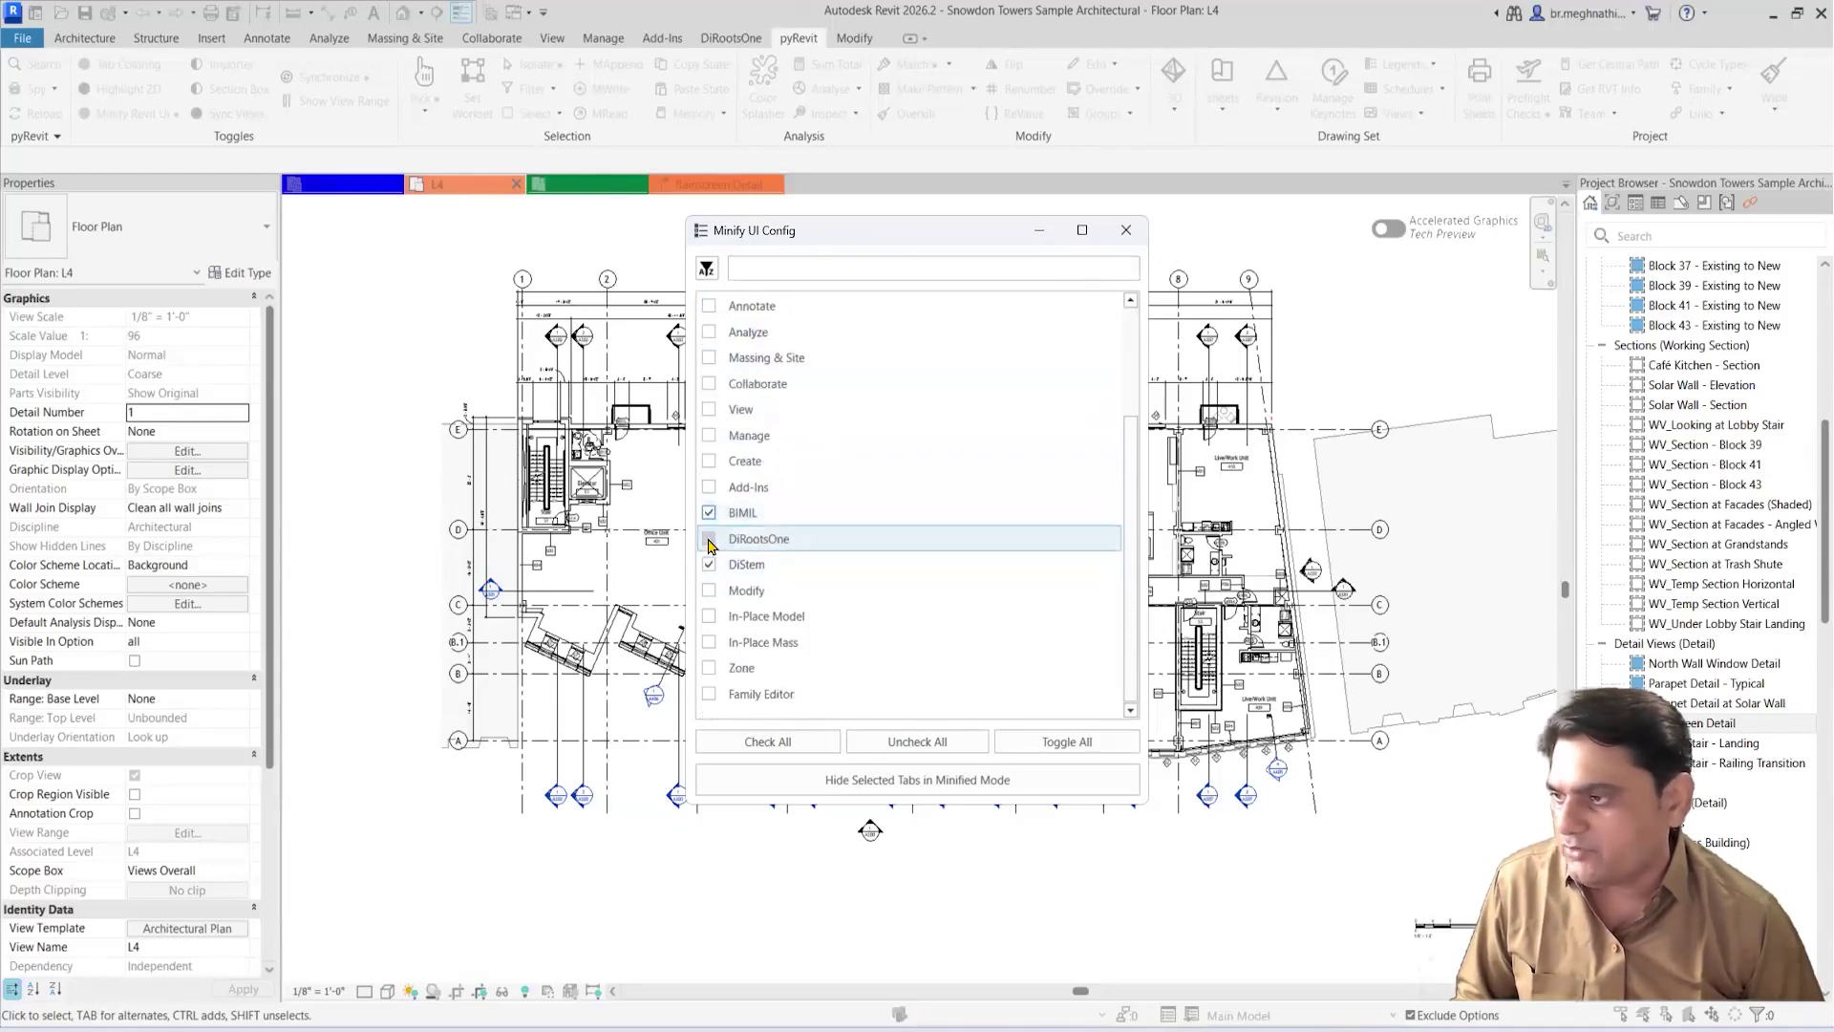
pyautogui.click(709, 540)
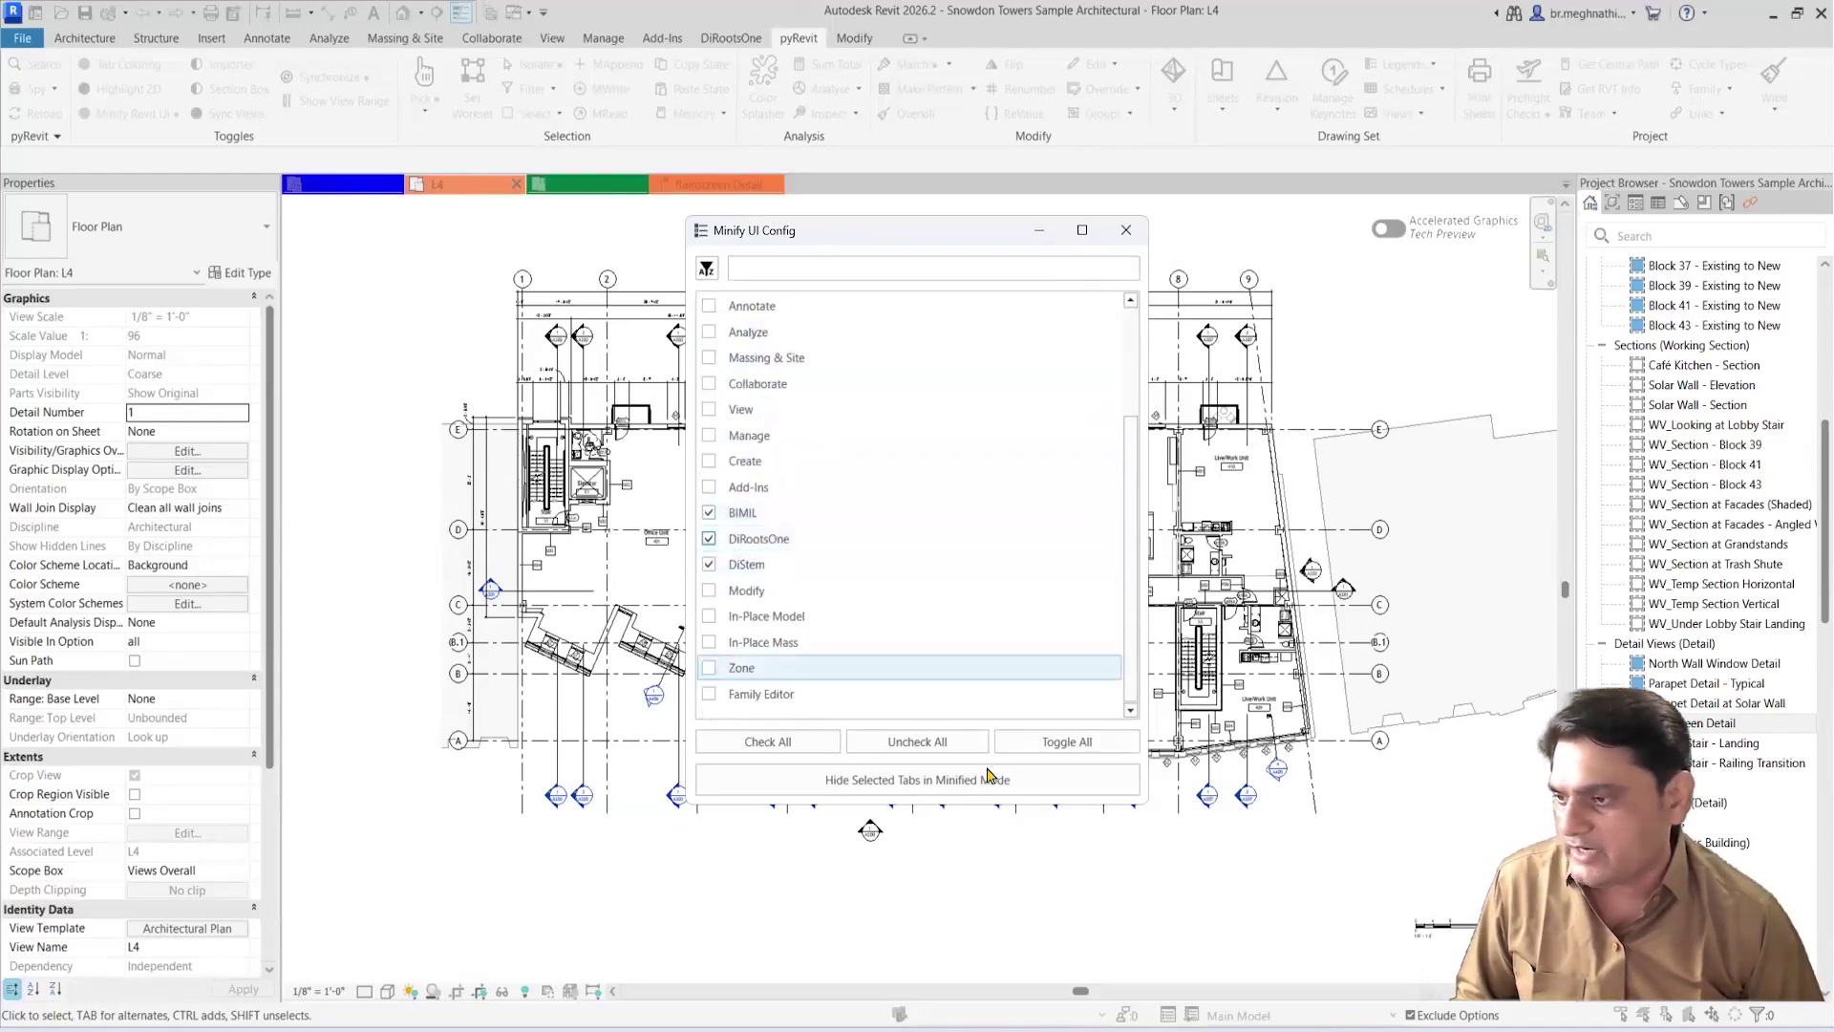
pyautogui.click(886, 788)
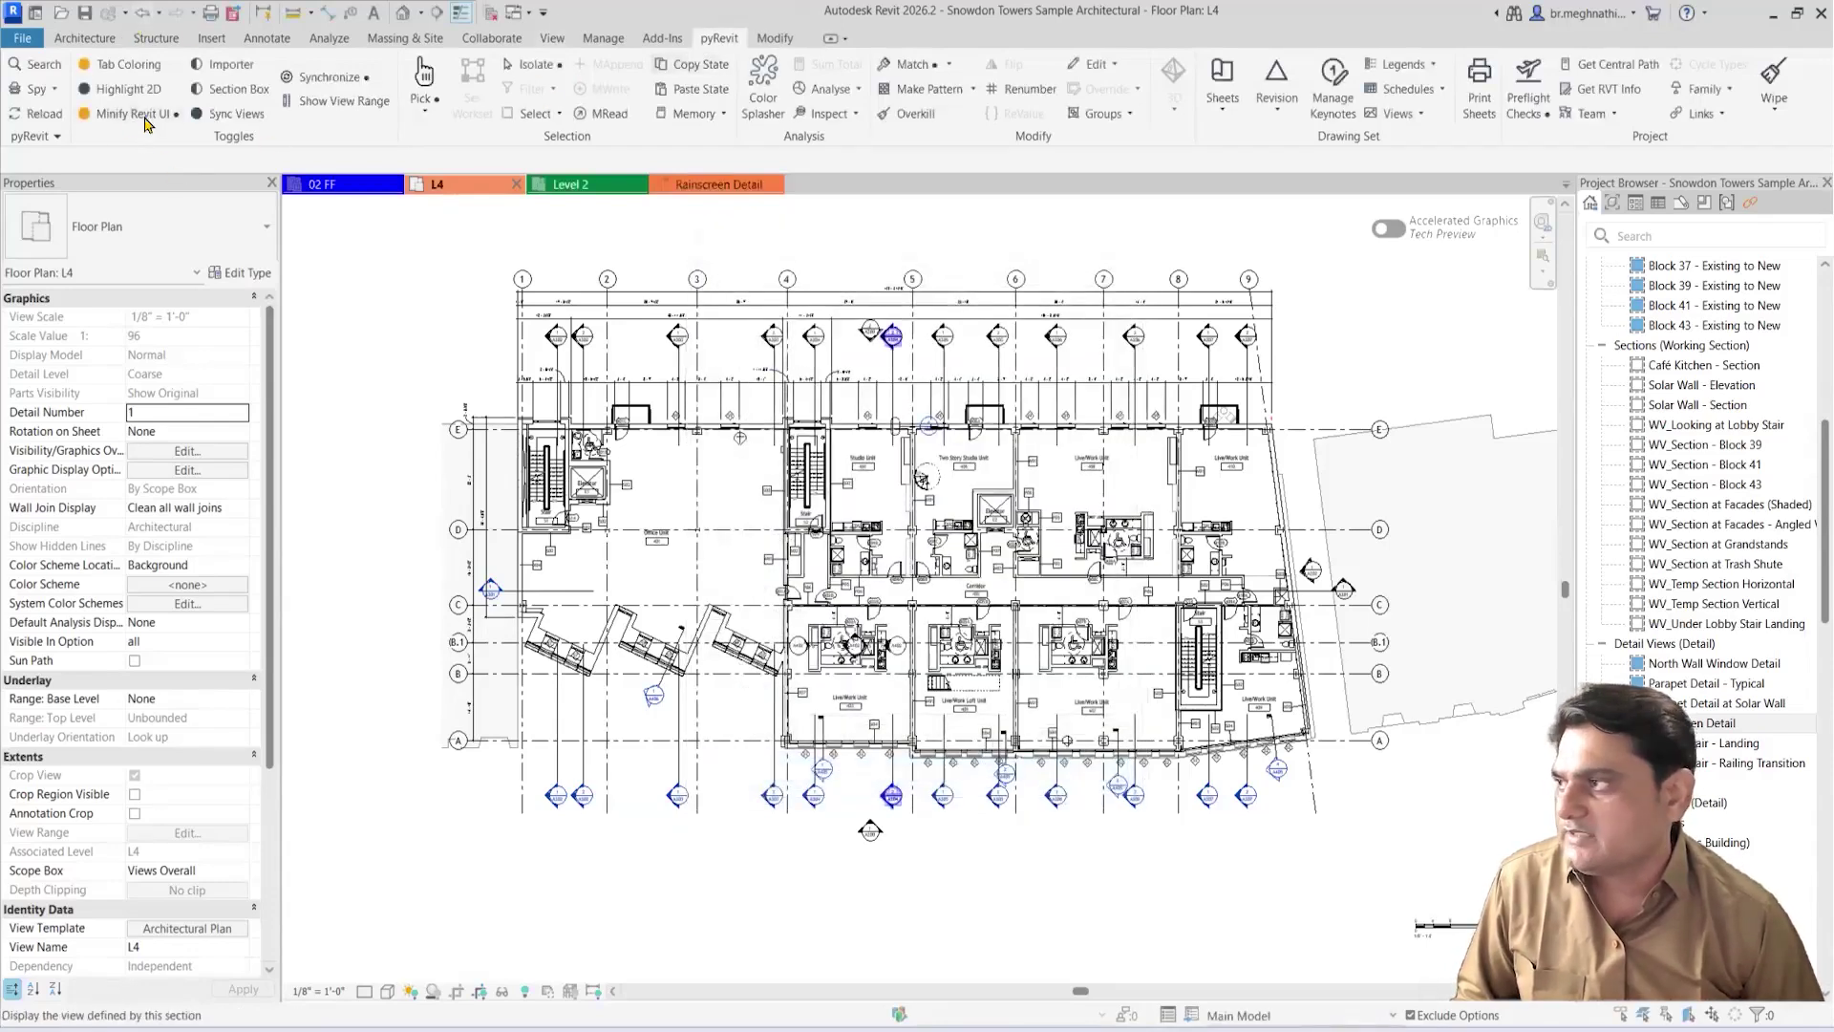
# Step: Toggle Minify Revit UI and review which ribbon tabs its configuration selects for hiding
pyautogui.click(138, 115)
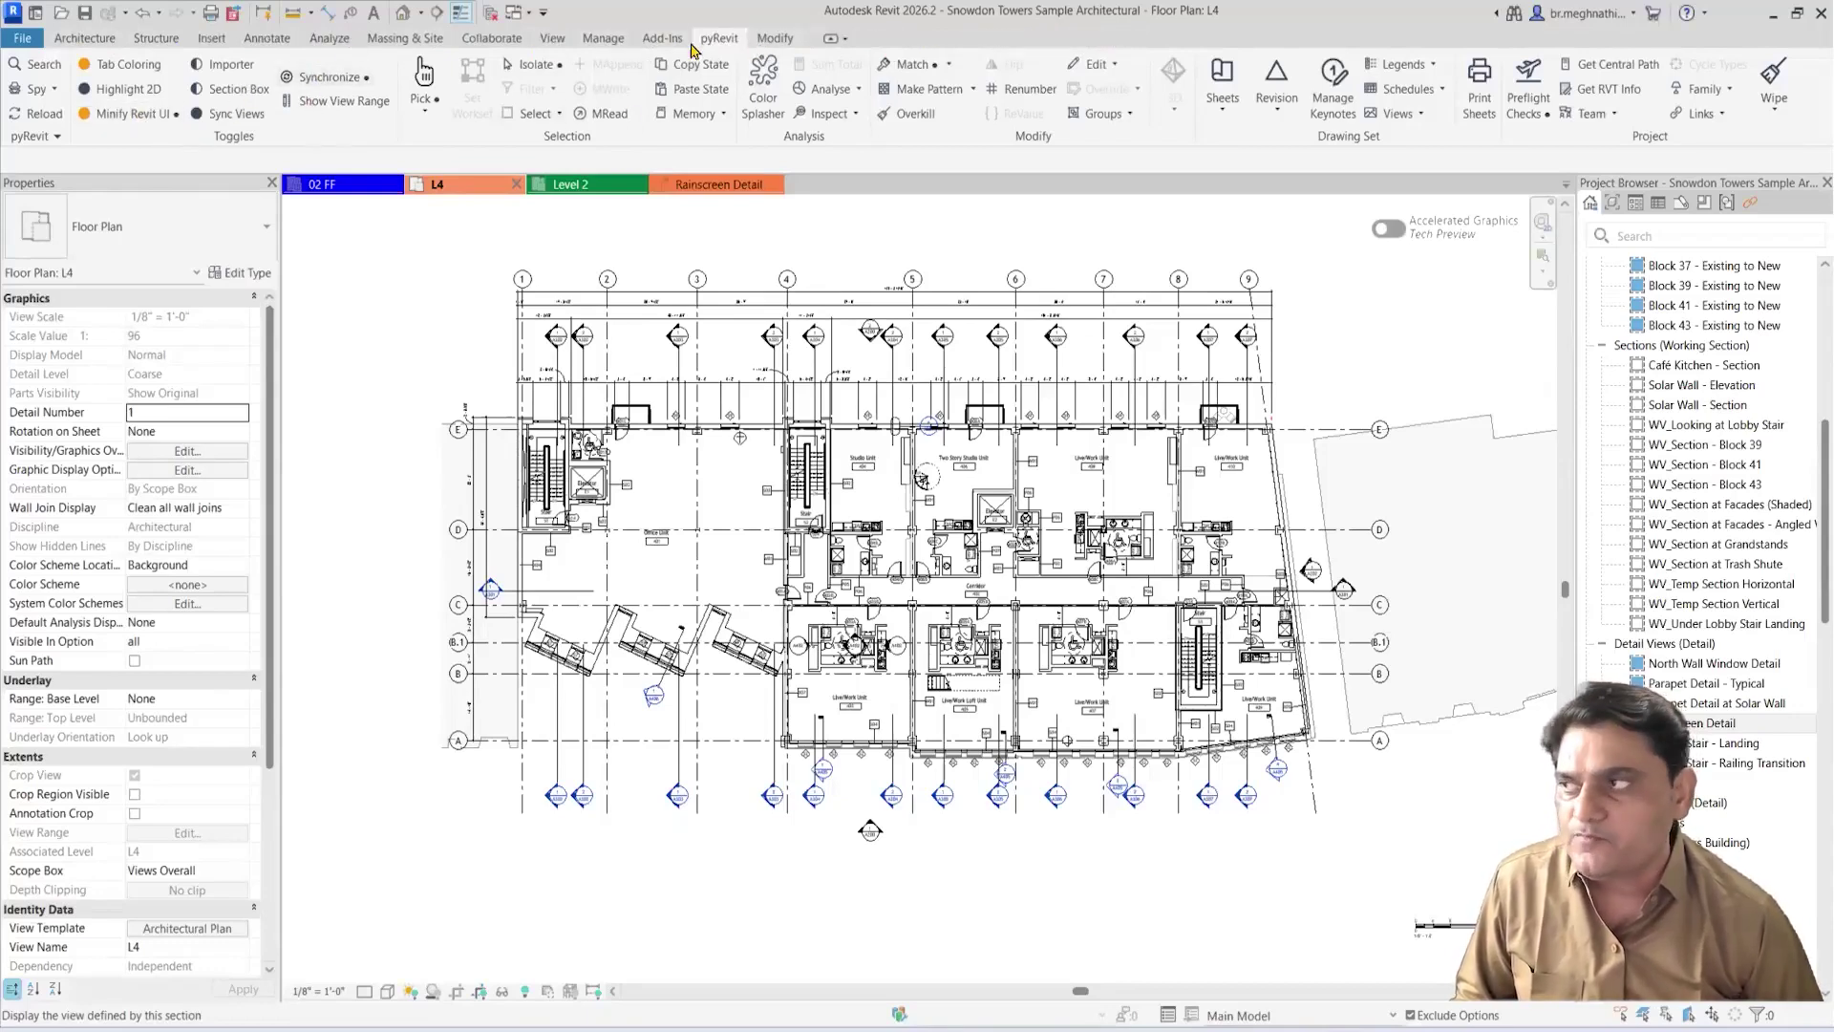
pyautogui.keyDown('shift'); pyautogui.click(118, 113); pyautogui.keyUp('shift')
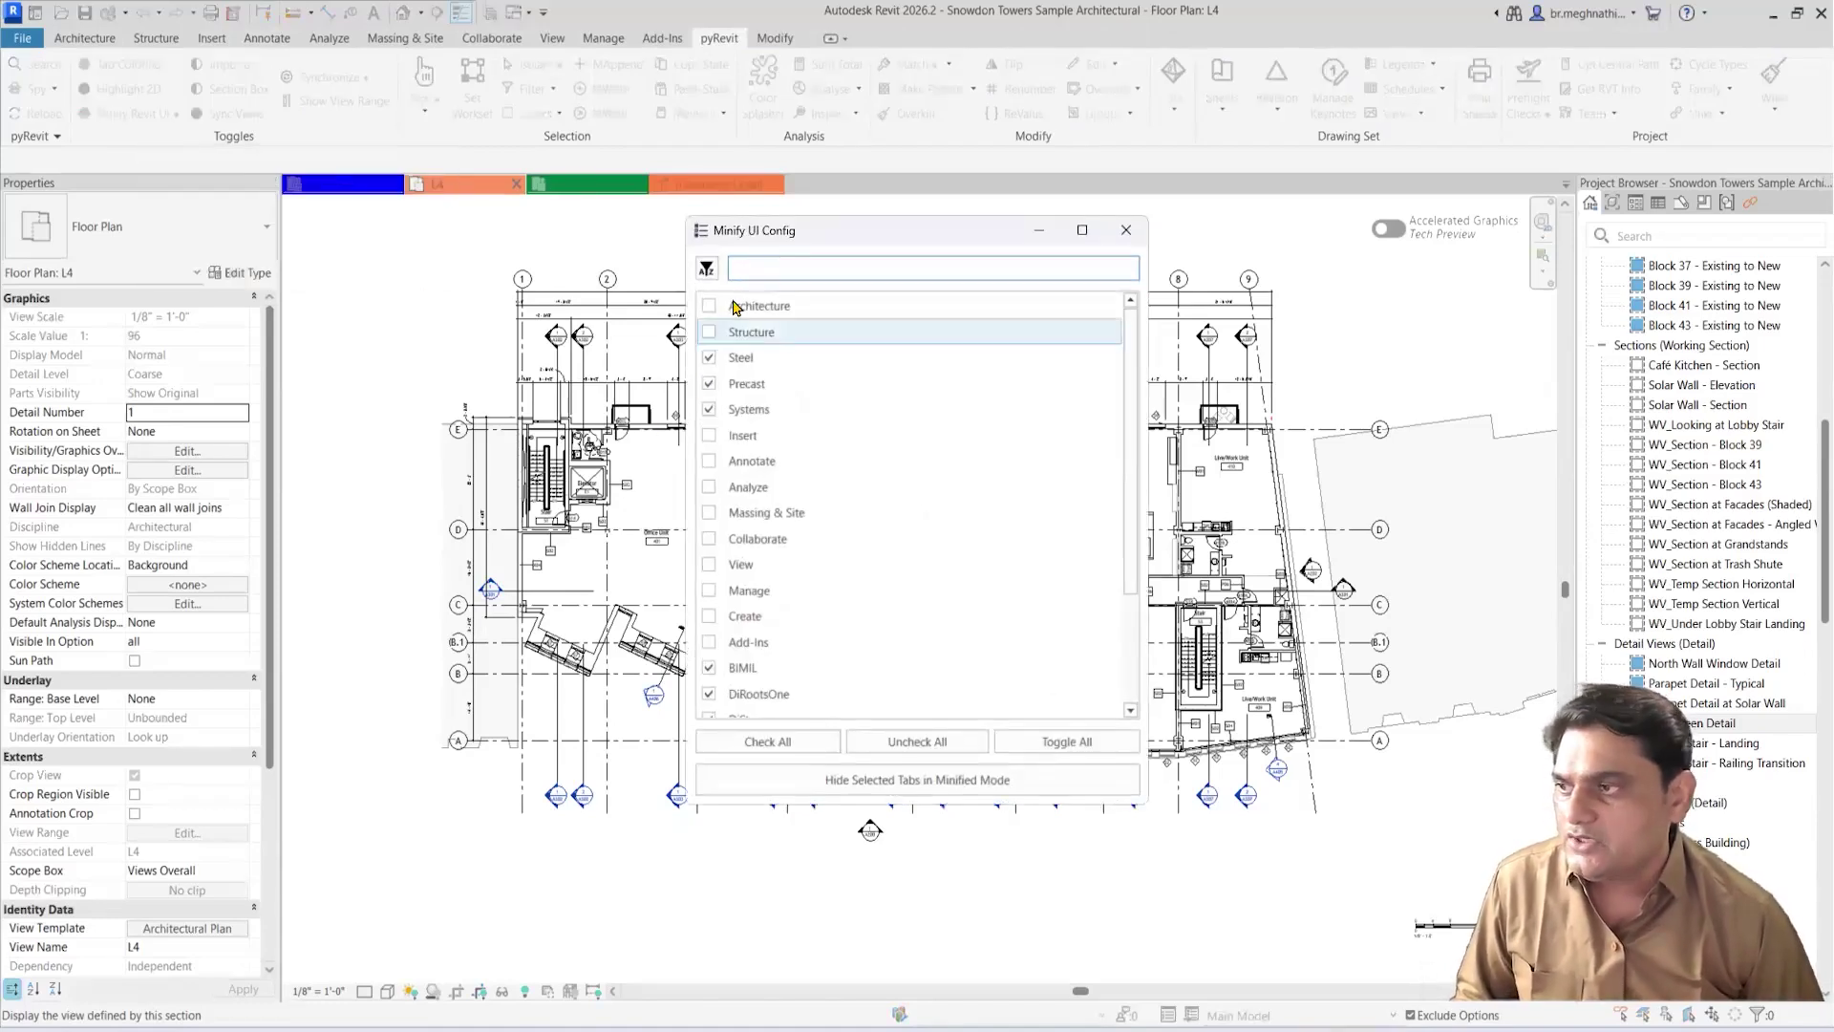
pyautogui.scroll(-2, 723, 612)
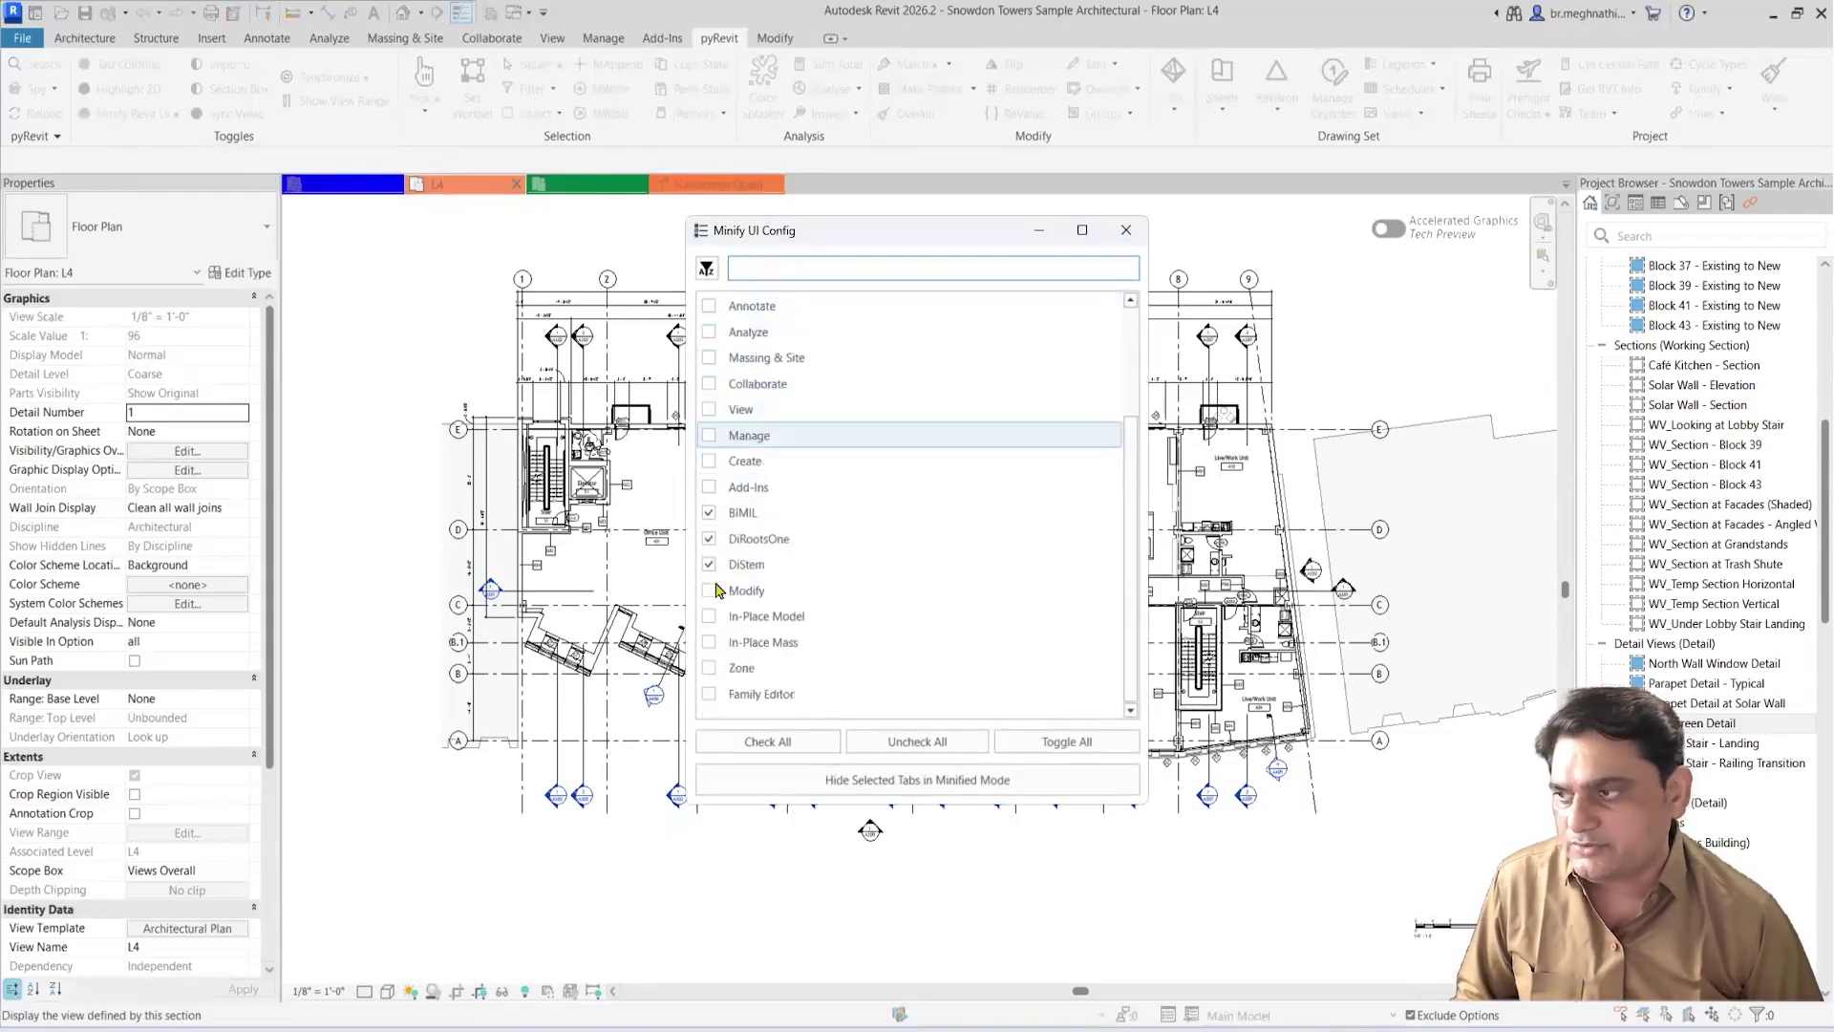
pyautogui.scroll(2, 723, 611)
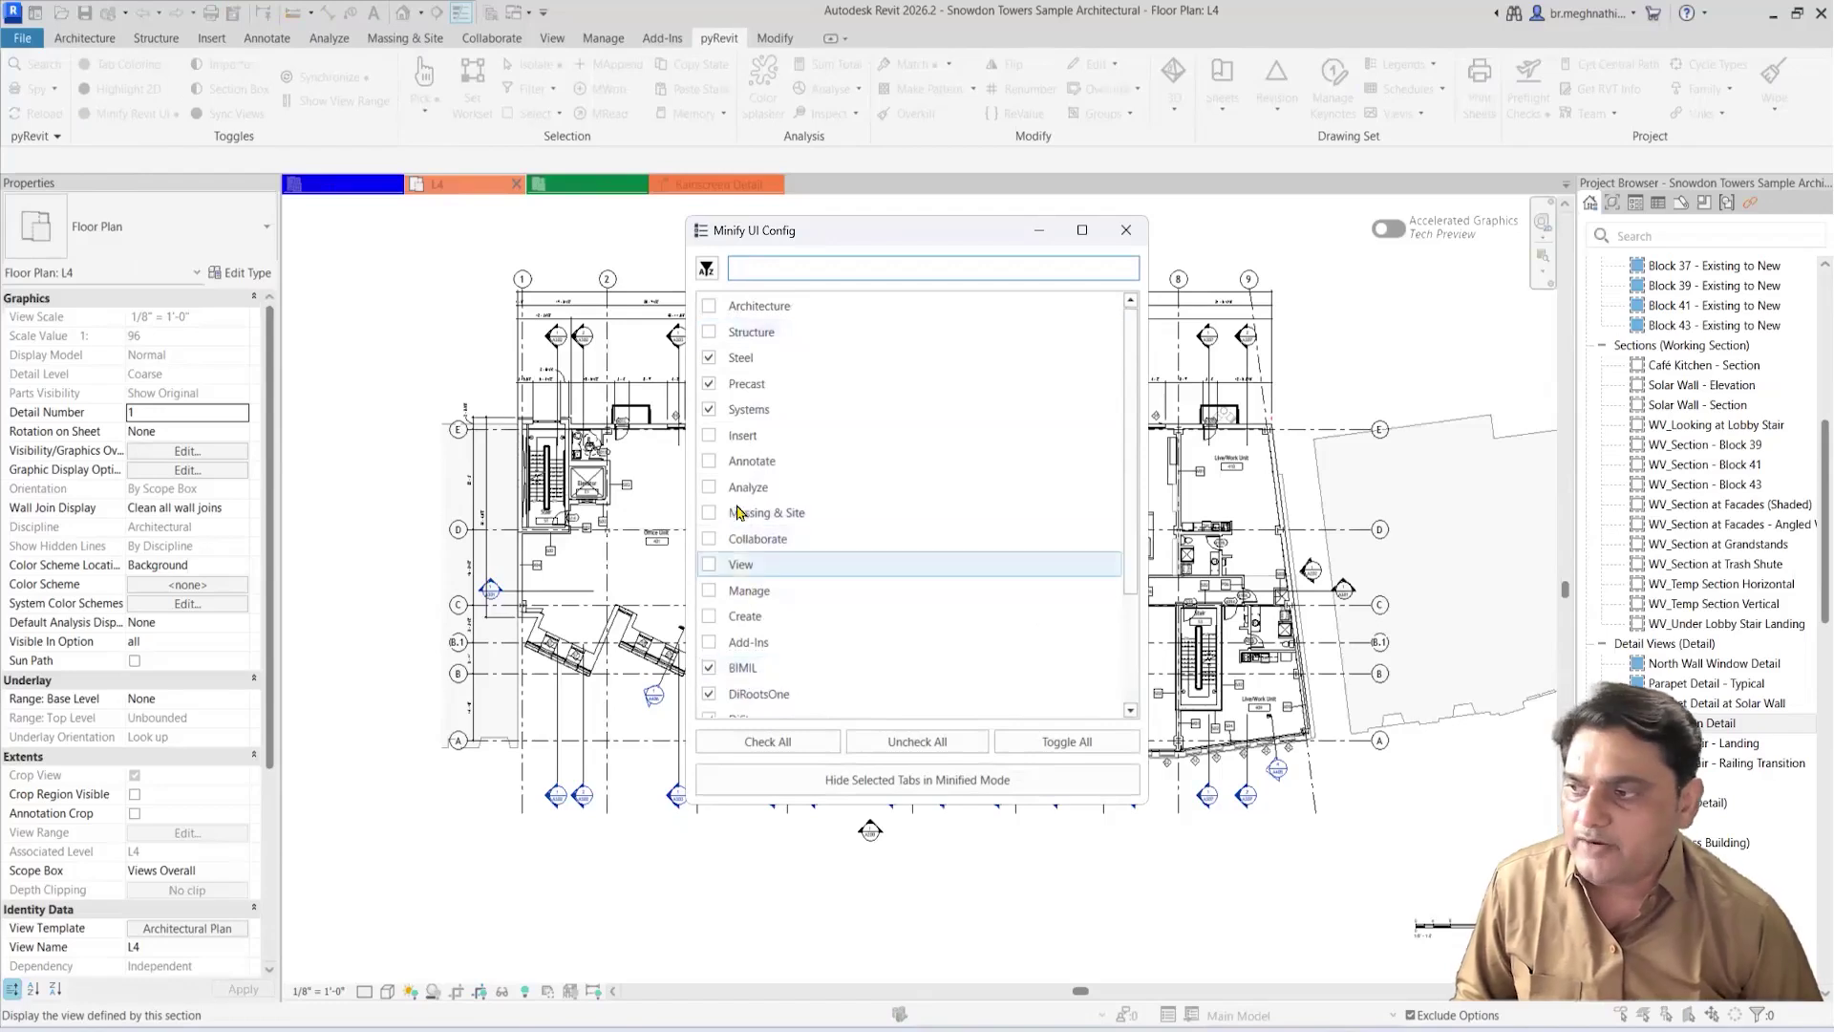
pyautogui.click(857, 778)
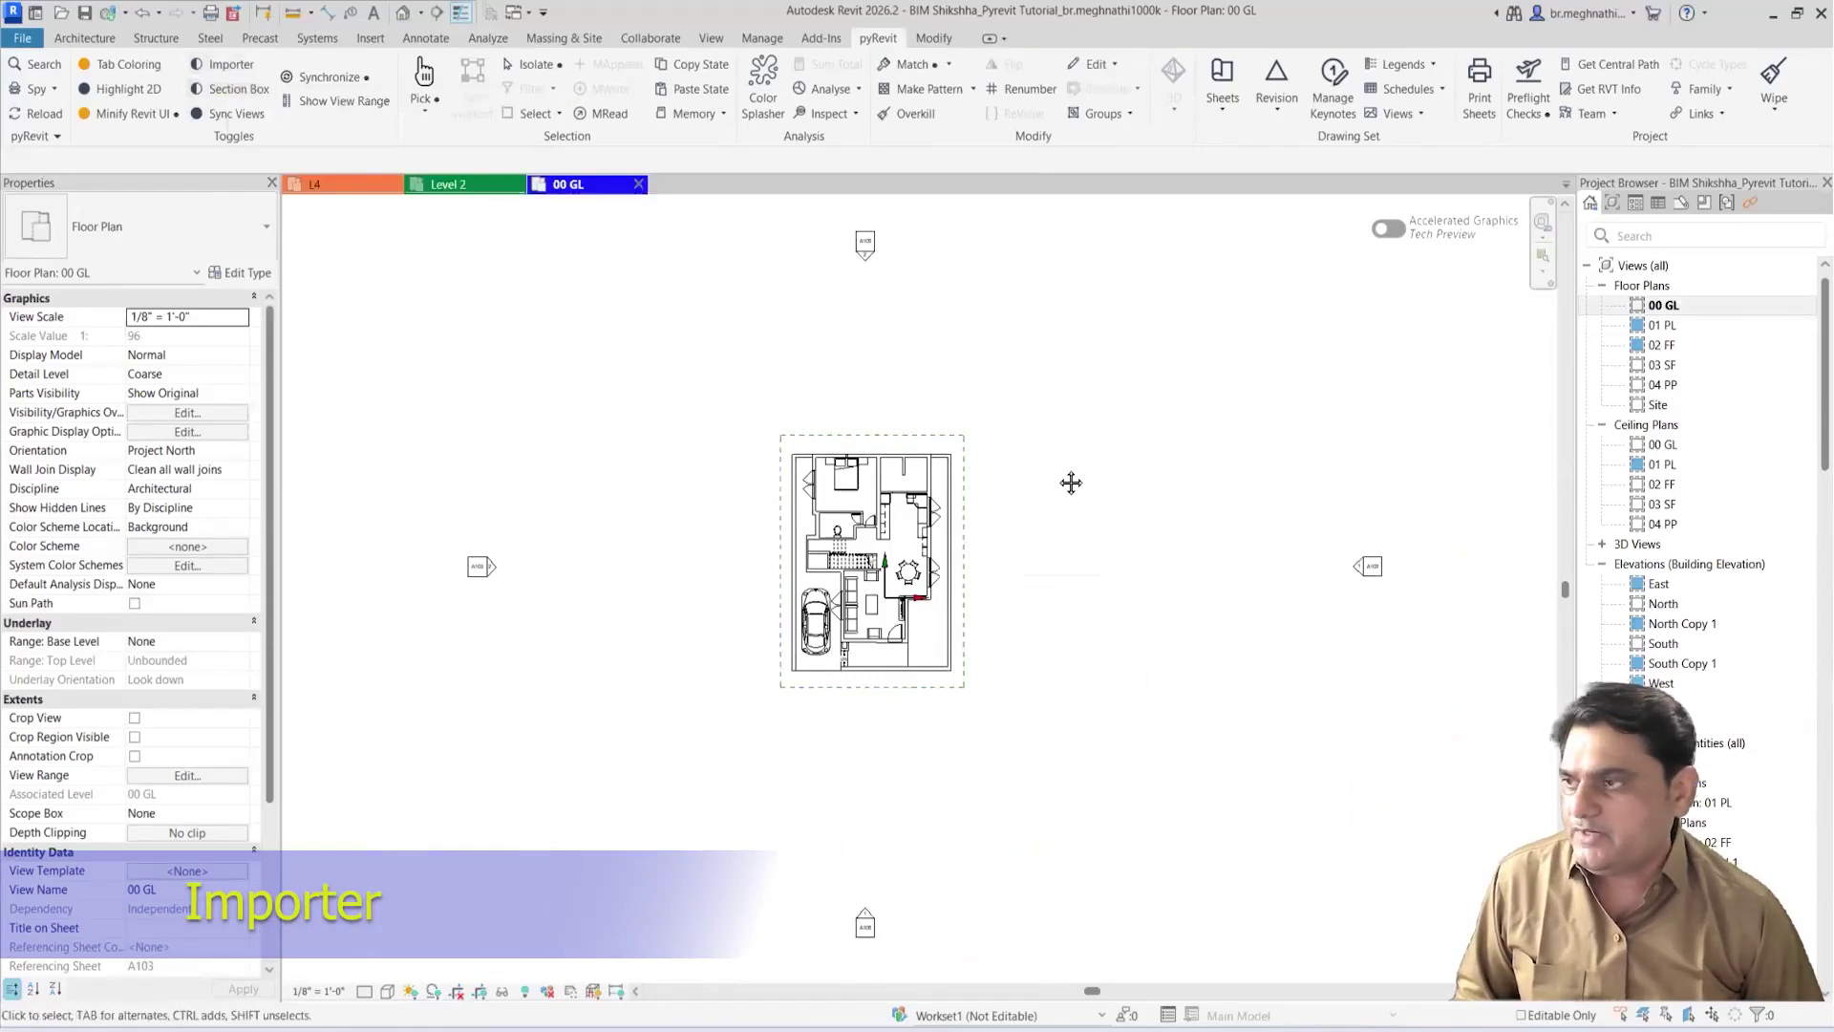
# Step: Open the 01 PL floor plan of the BIM Shikshha project with its imported drawing
pyautogui.scroll(-1, 1065, 482)
pyautogui.doubleClick(1662, 325)
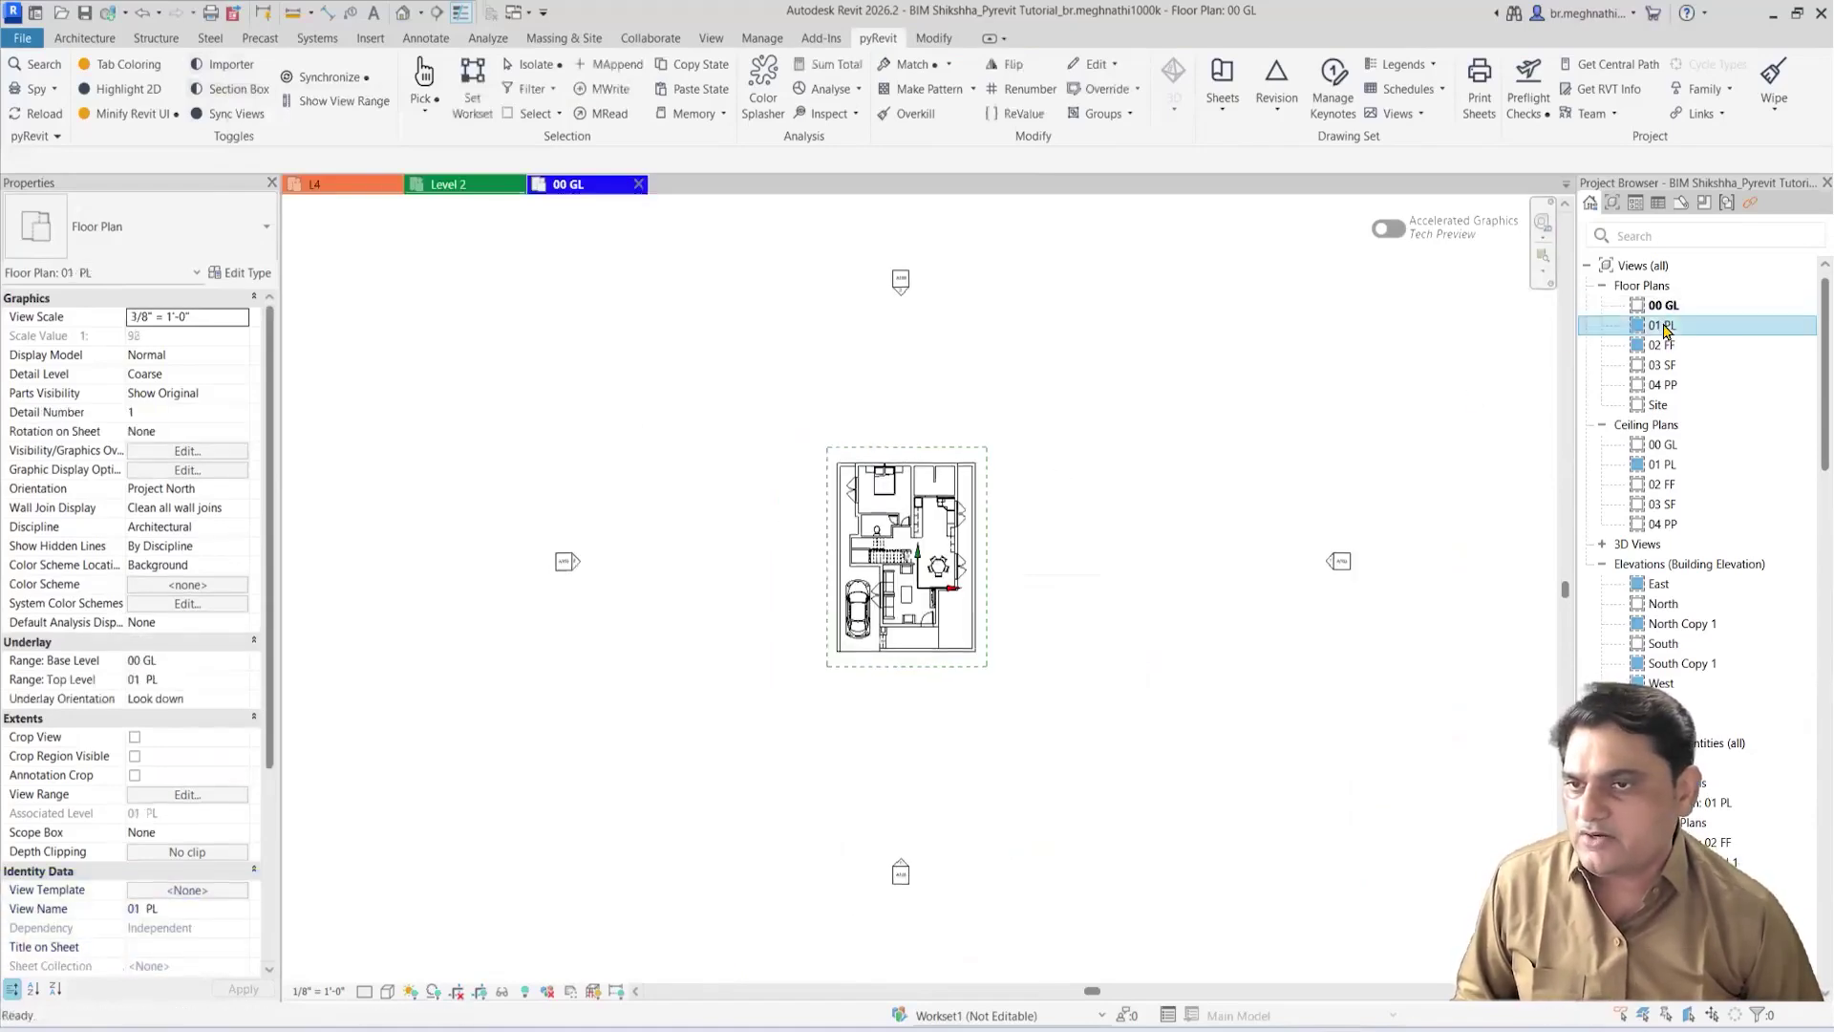
pyautogui.scroll(-3, 1044, 571)
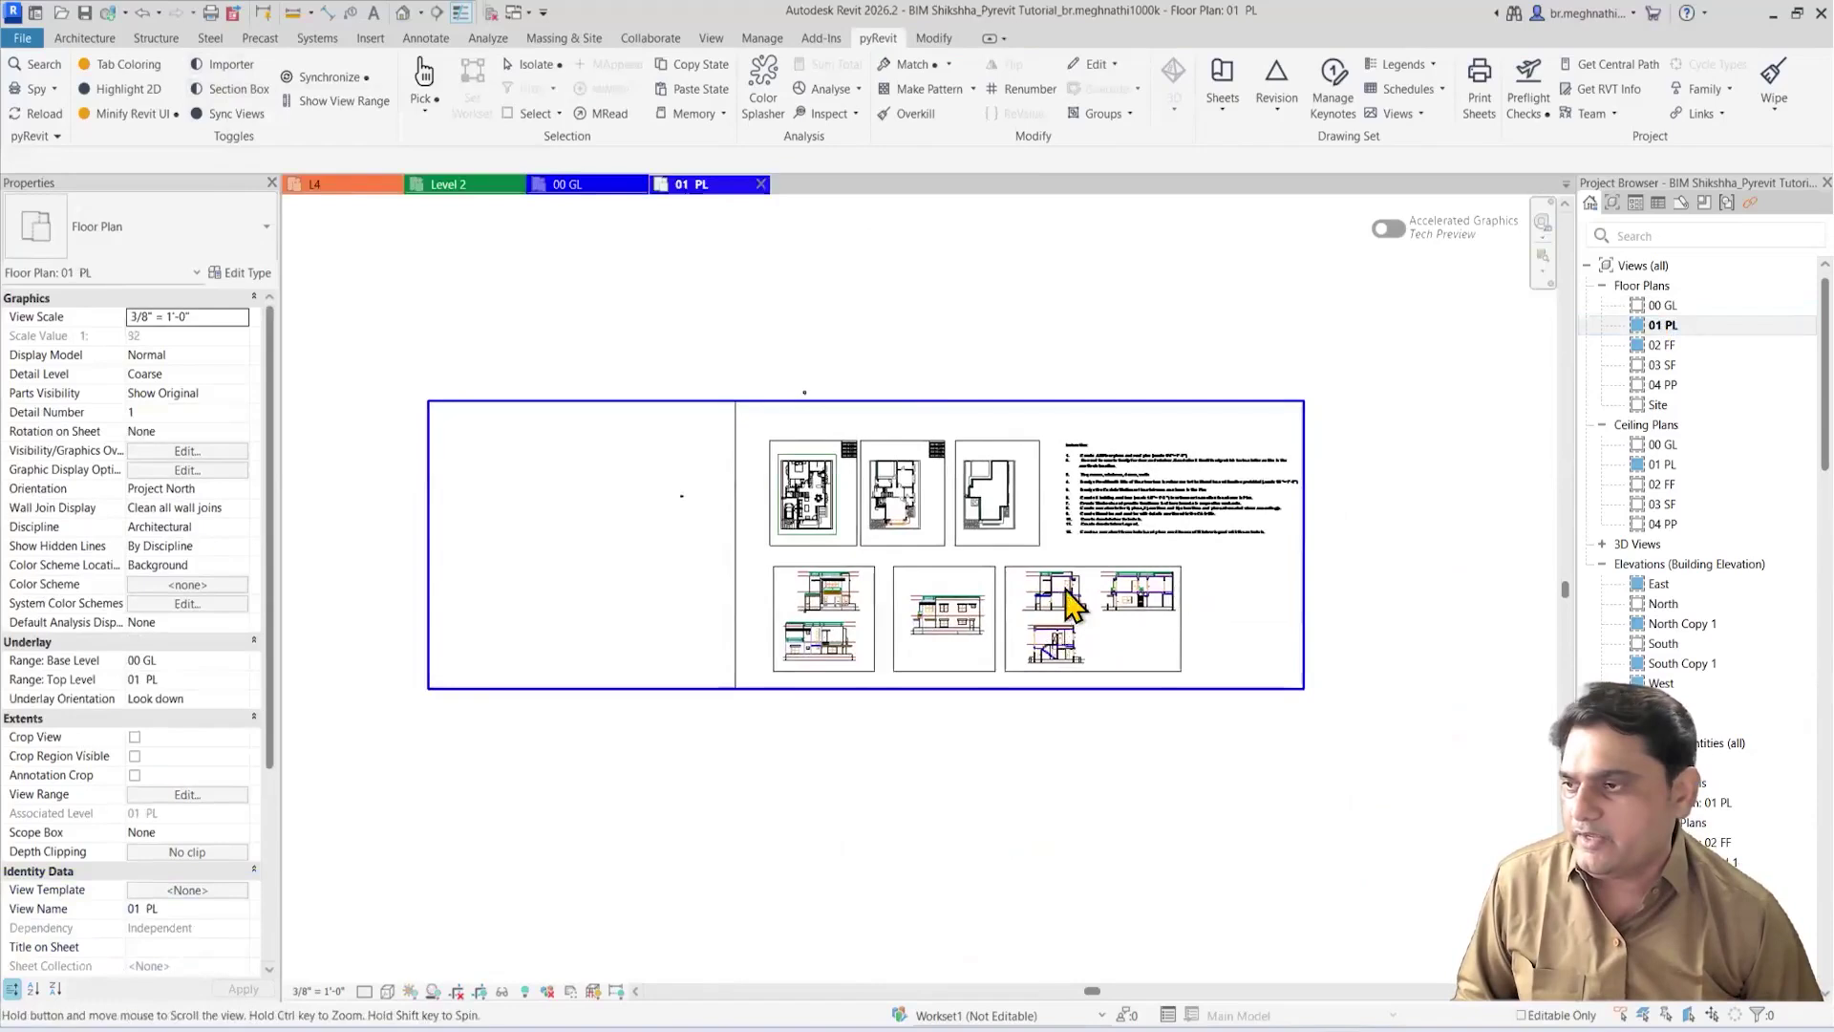
pyautogui.moveTo(1118, 668); pyautogui.dragTo(1073, 614, button='middle')
# Step: Turn off all imported categories in the Visibility/Graphic Overrides of the 01 PL floor plan
pyautogui.press('v')
pyautogui.press('v')
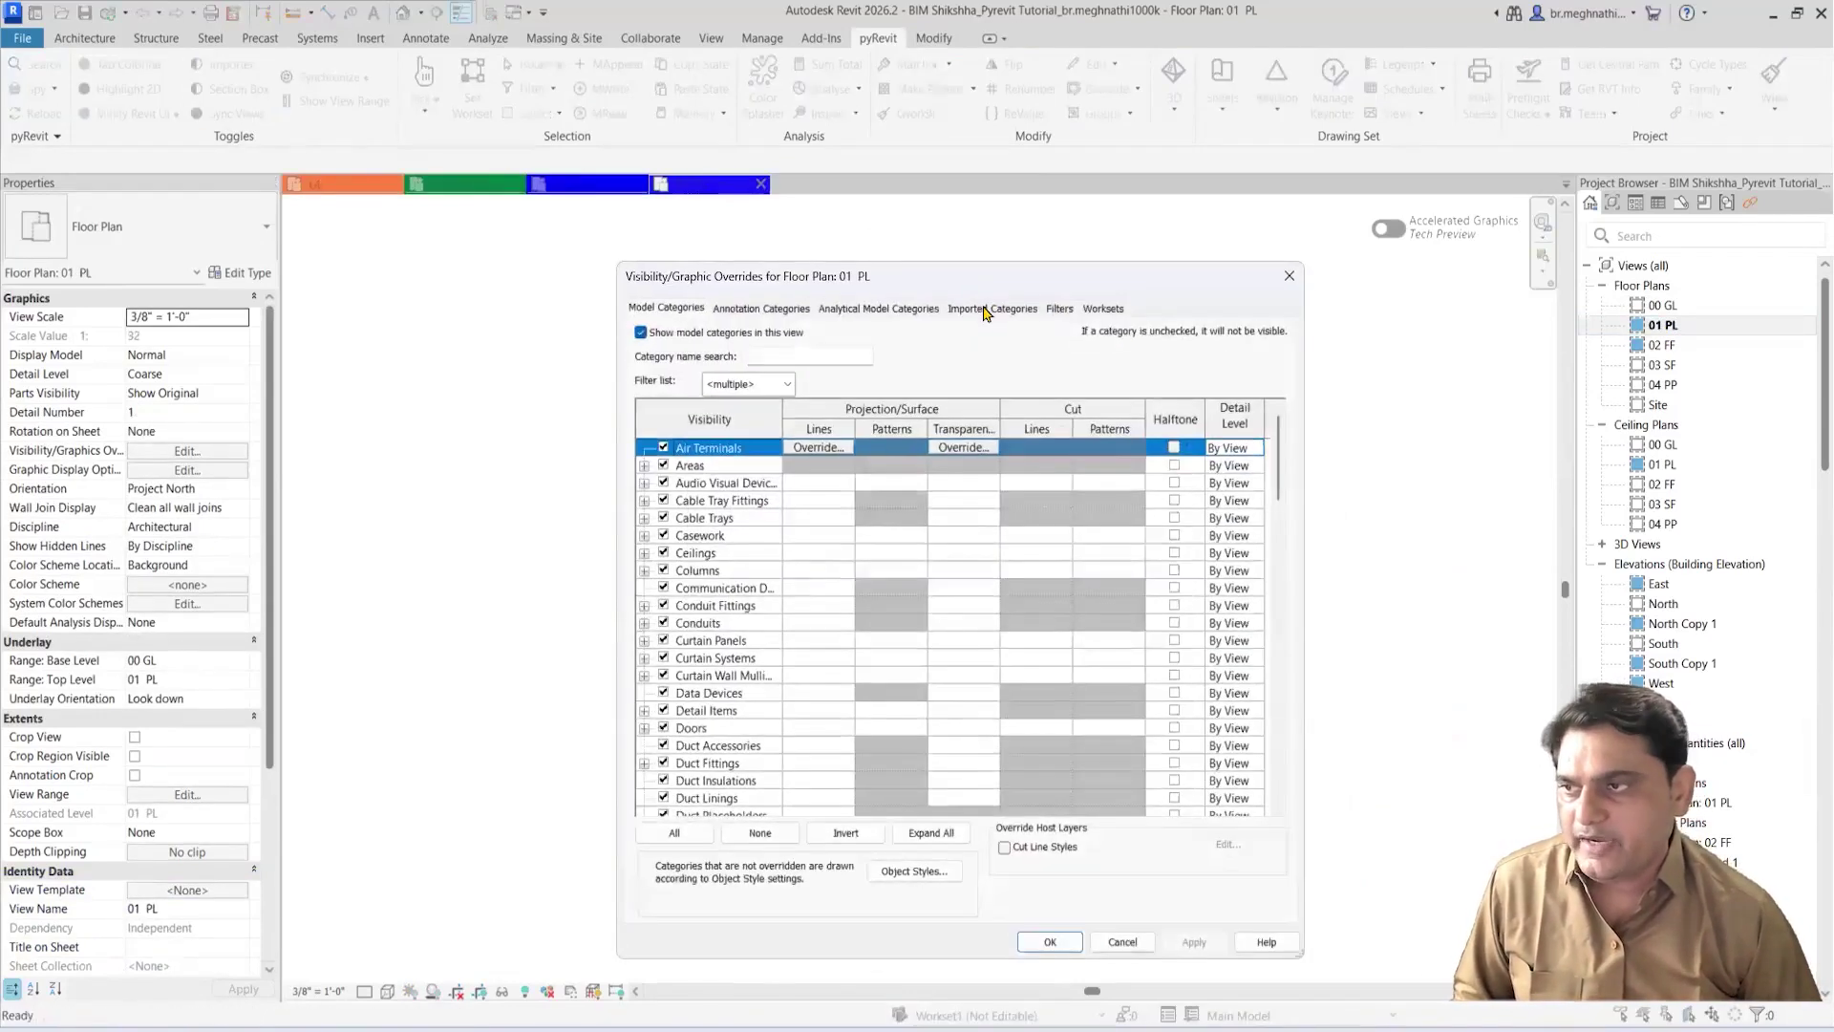
pyautogui.click(990, 308)
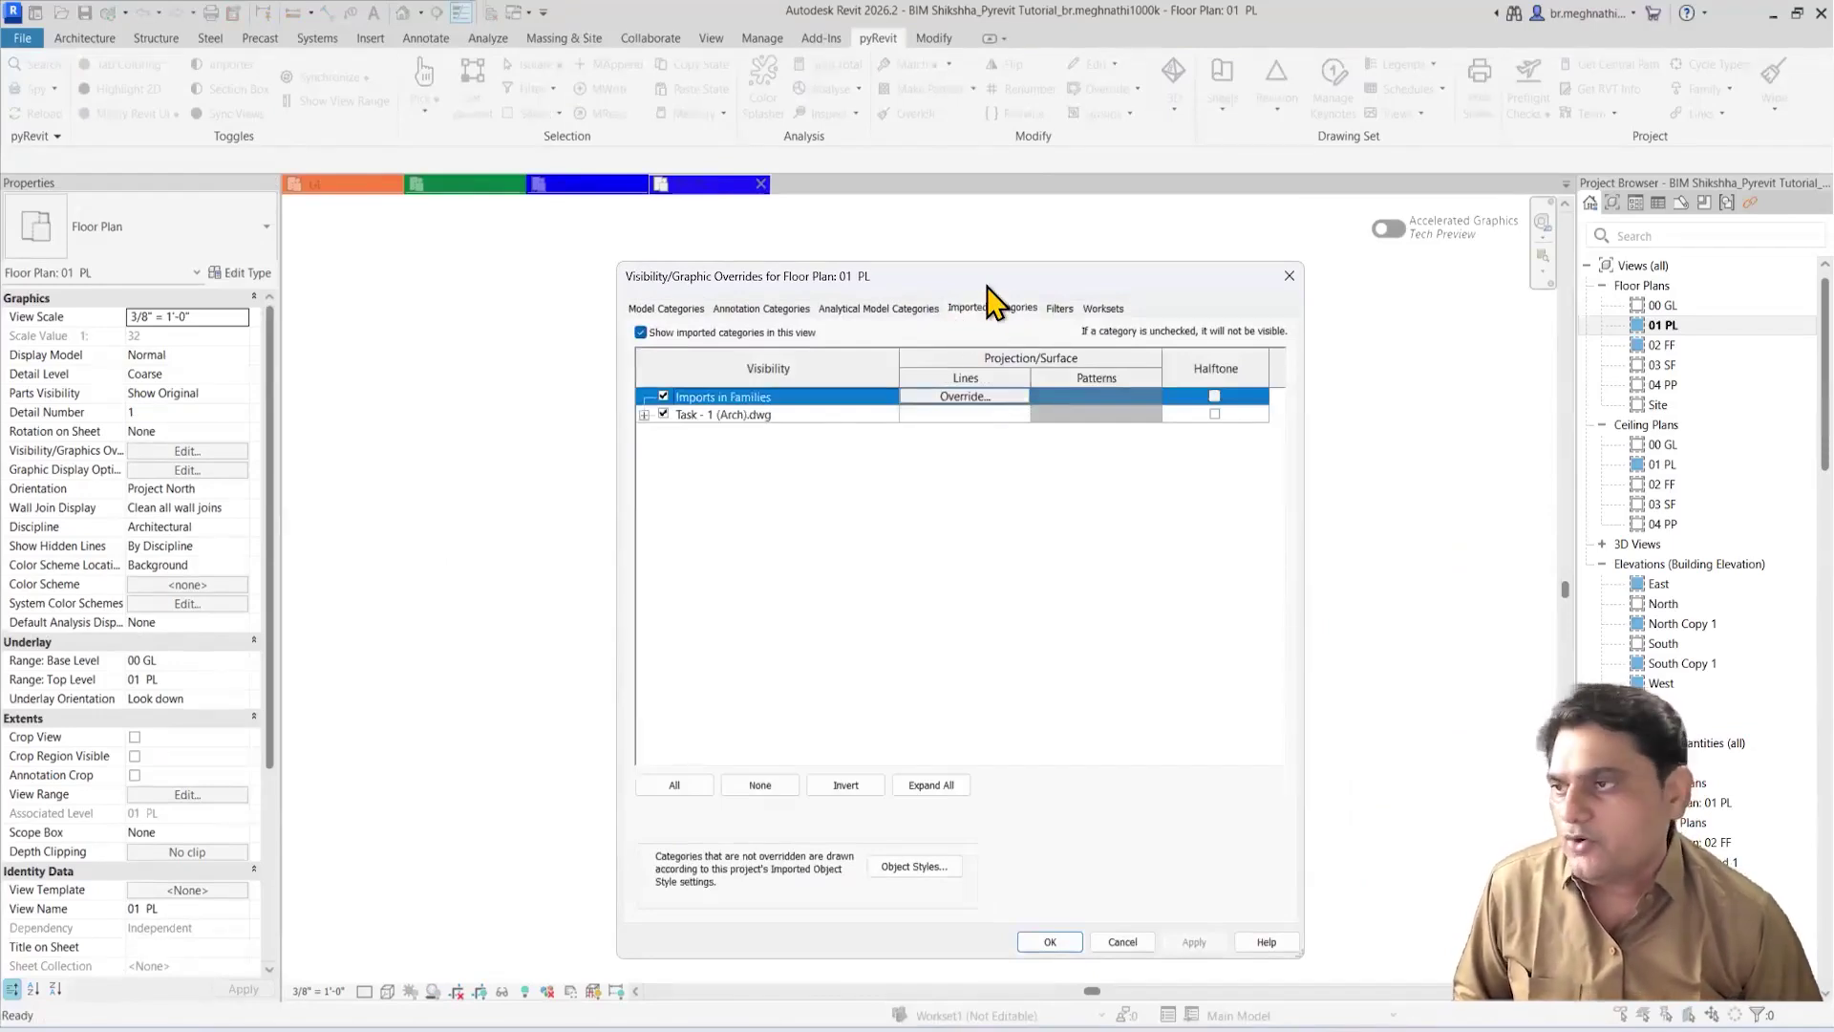
pyautogui.moveTo(994, 284); pyautogui.dragTo(1289, 209)
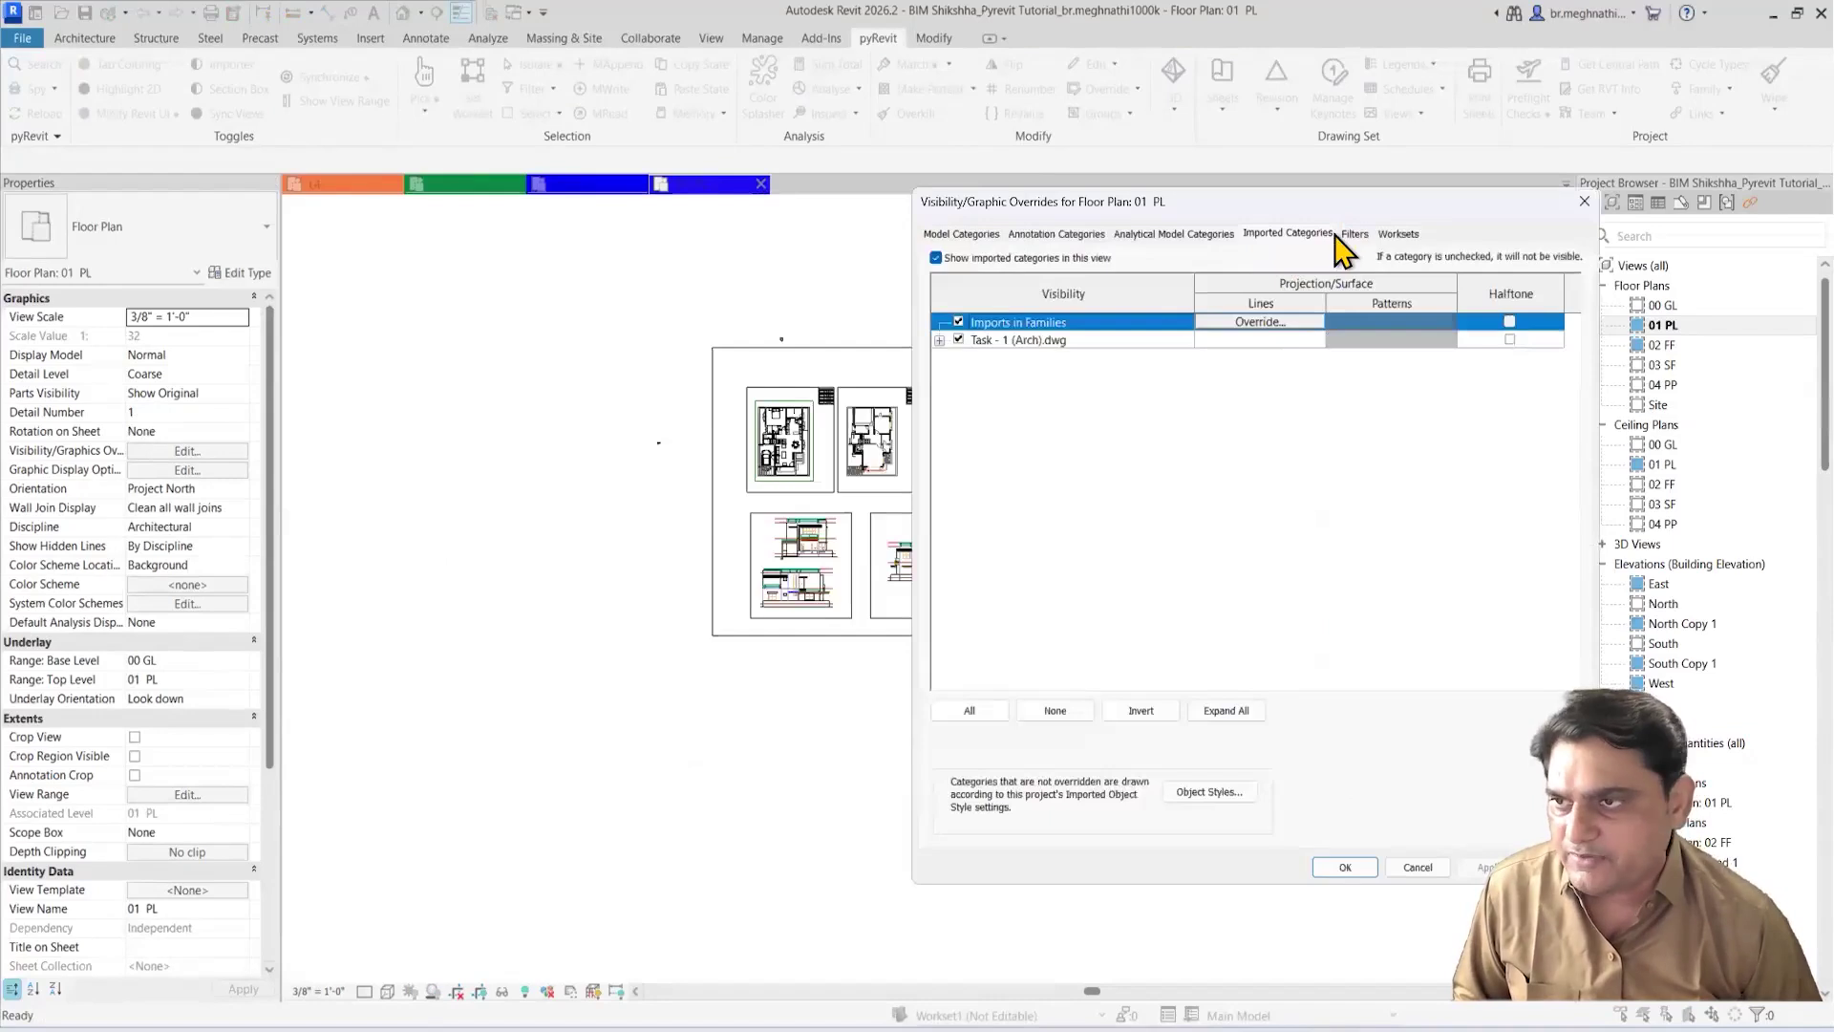
pyautogui.click(935, 258)
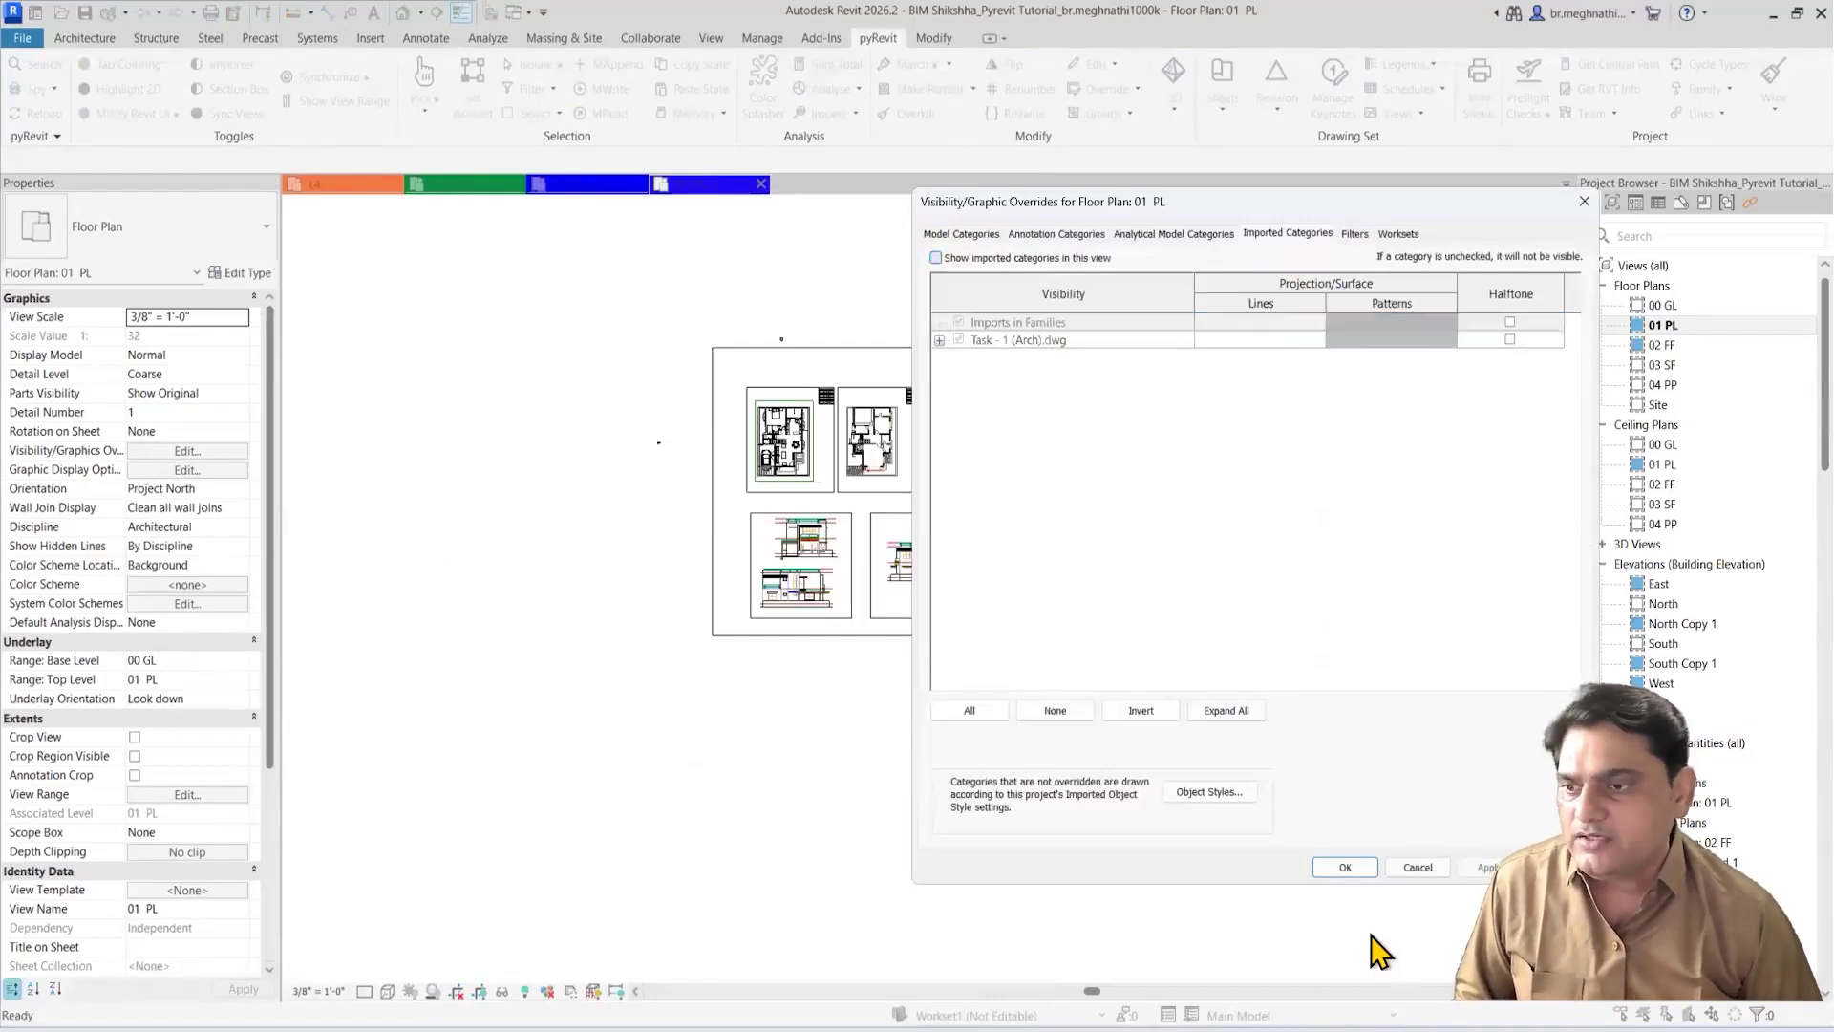
pyautogui.click(1342, 867)
pyautogui.moveTo(1099, 501); pyautogui.dragTo(1139, 521, button='middle')
# Step: Review the imported category settings in the 01 PL view's Visibility/Graphic Overrides
pyautogui.press('v')
pyautogui.press('g')
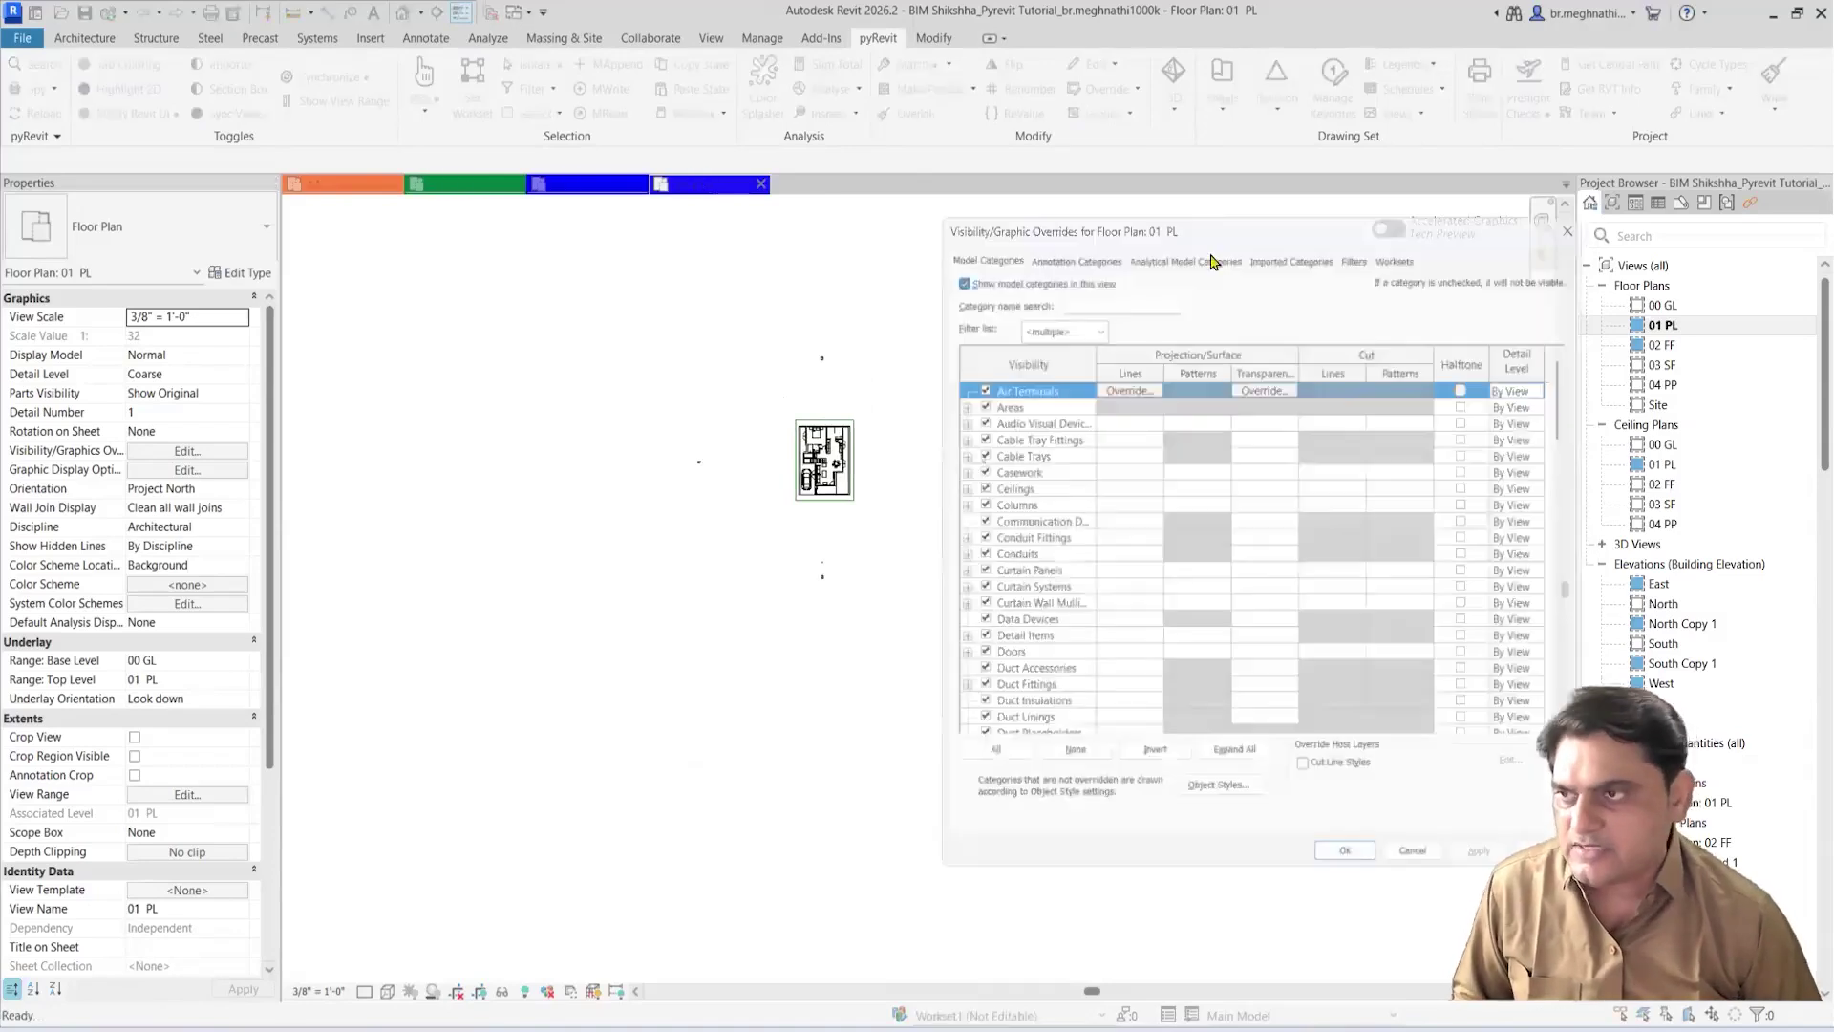
pyautogui.click(1288, 235)
pyautogui.click(1337, 867)
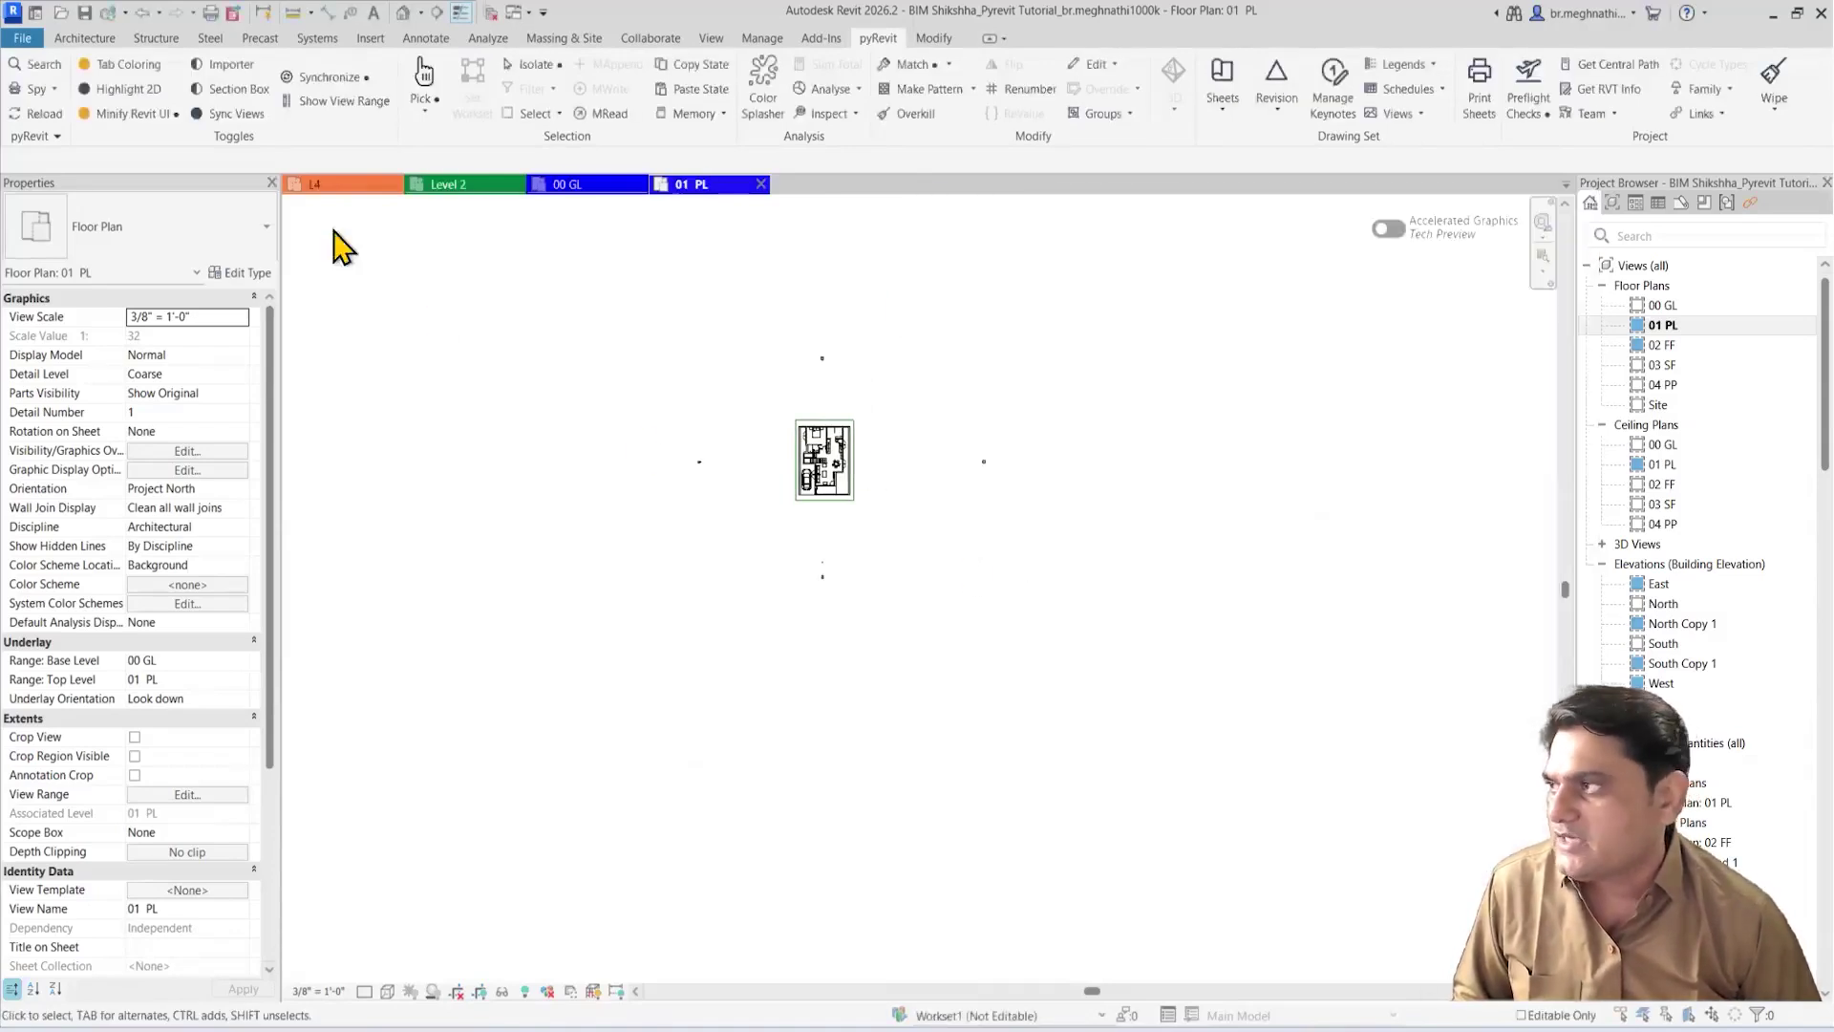
# Step: Toggle the imported DWG off and on in the 01 PL floor plan with Importer, leaving it shown
pyautogui.click(227, 66)
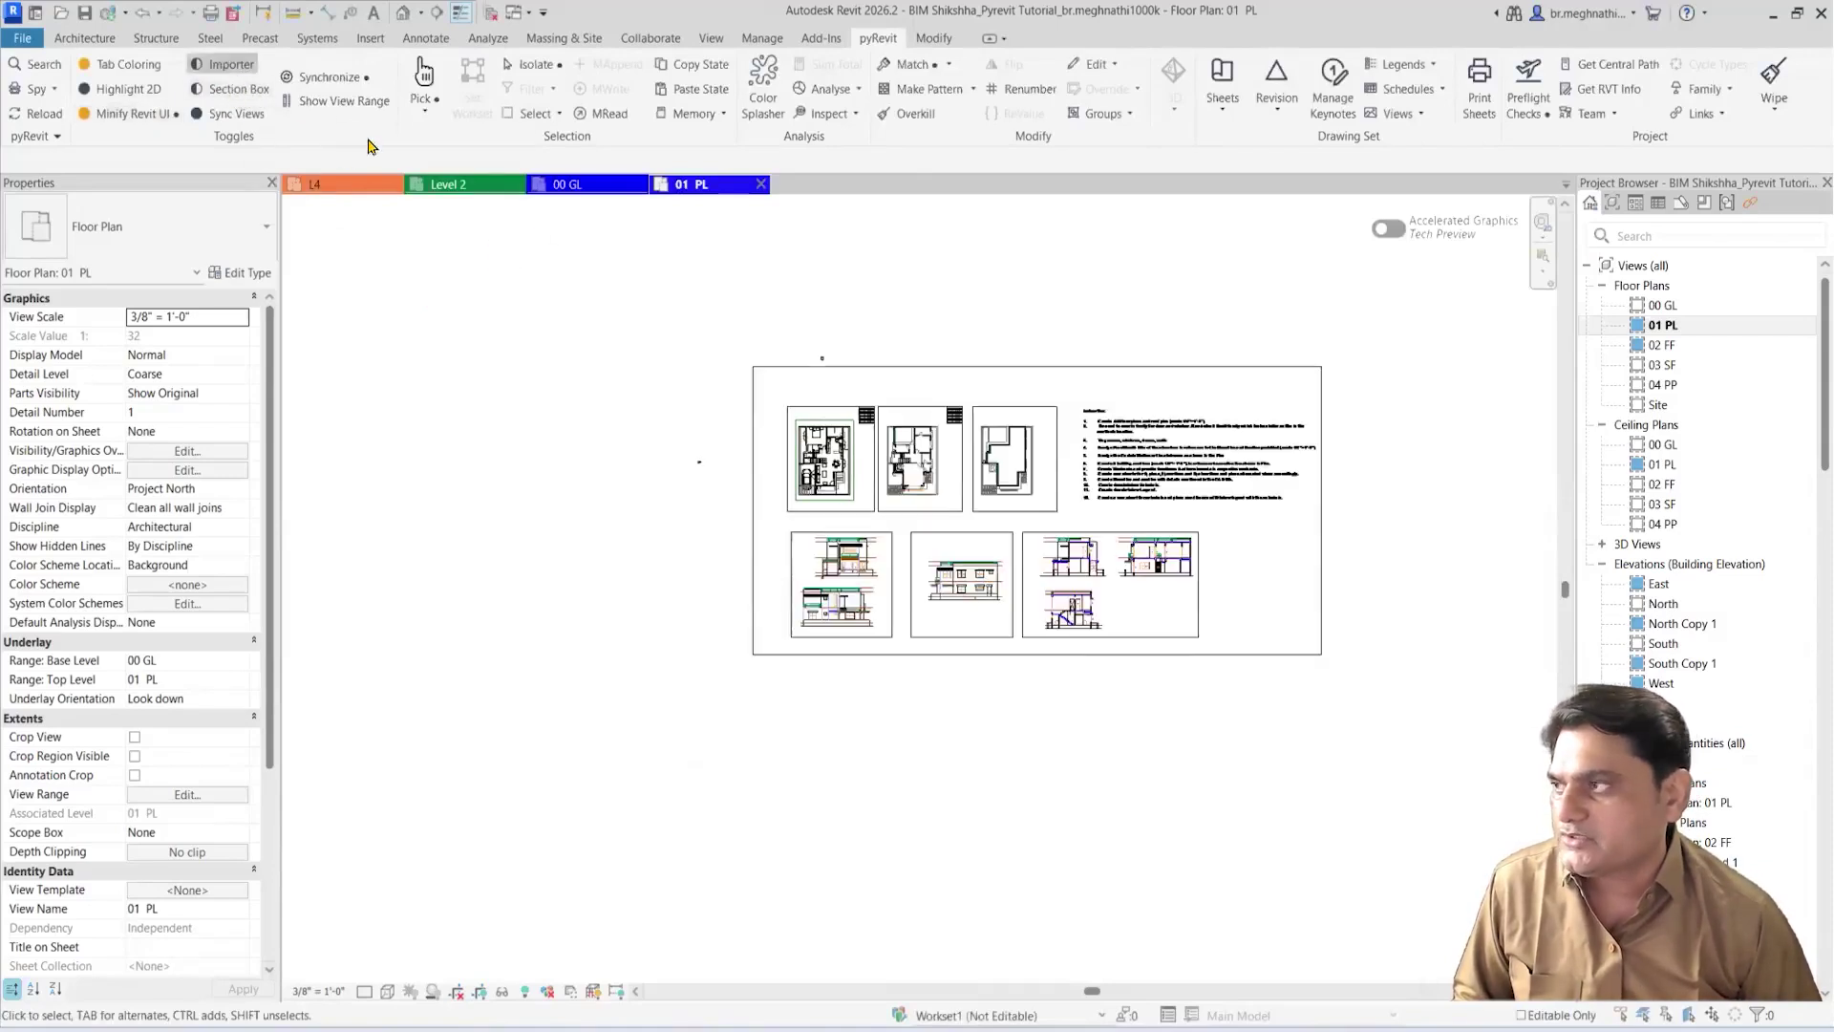
pyautogui.click(219, 74)
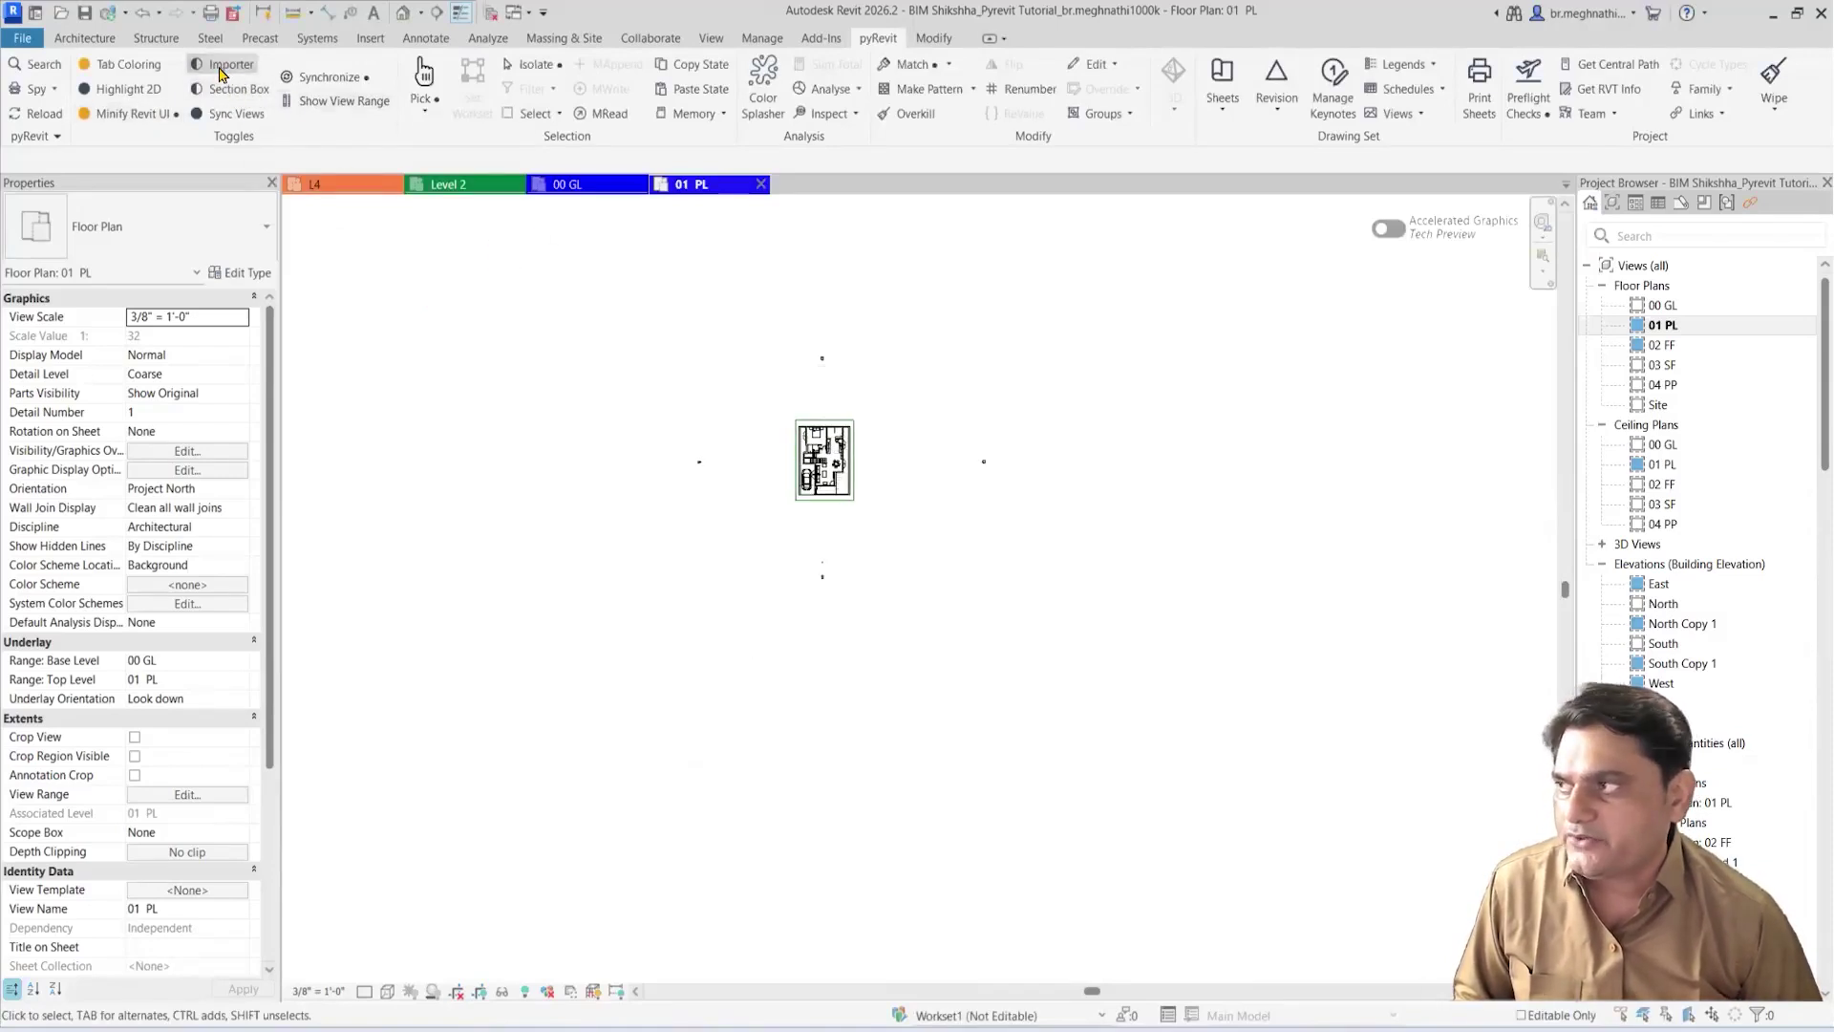
pyautogui.moveTo(759, 686); pyautogui.dragTo(733, 742, button='middle')
pyautogui.scroll(2, 774, 793)
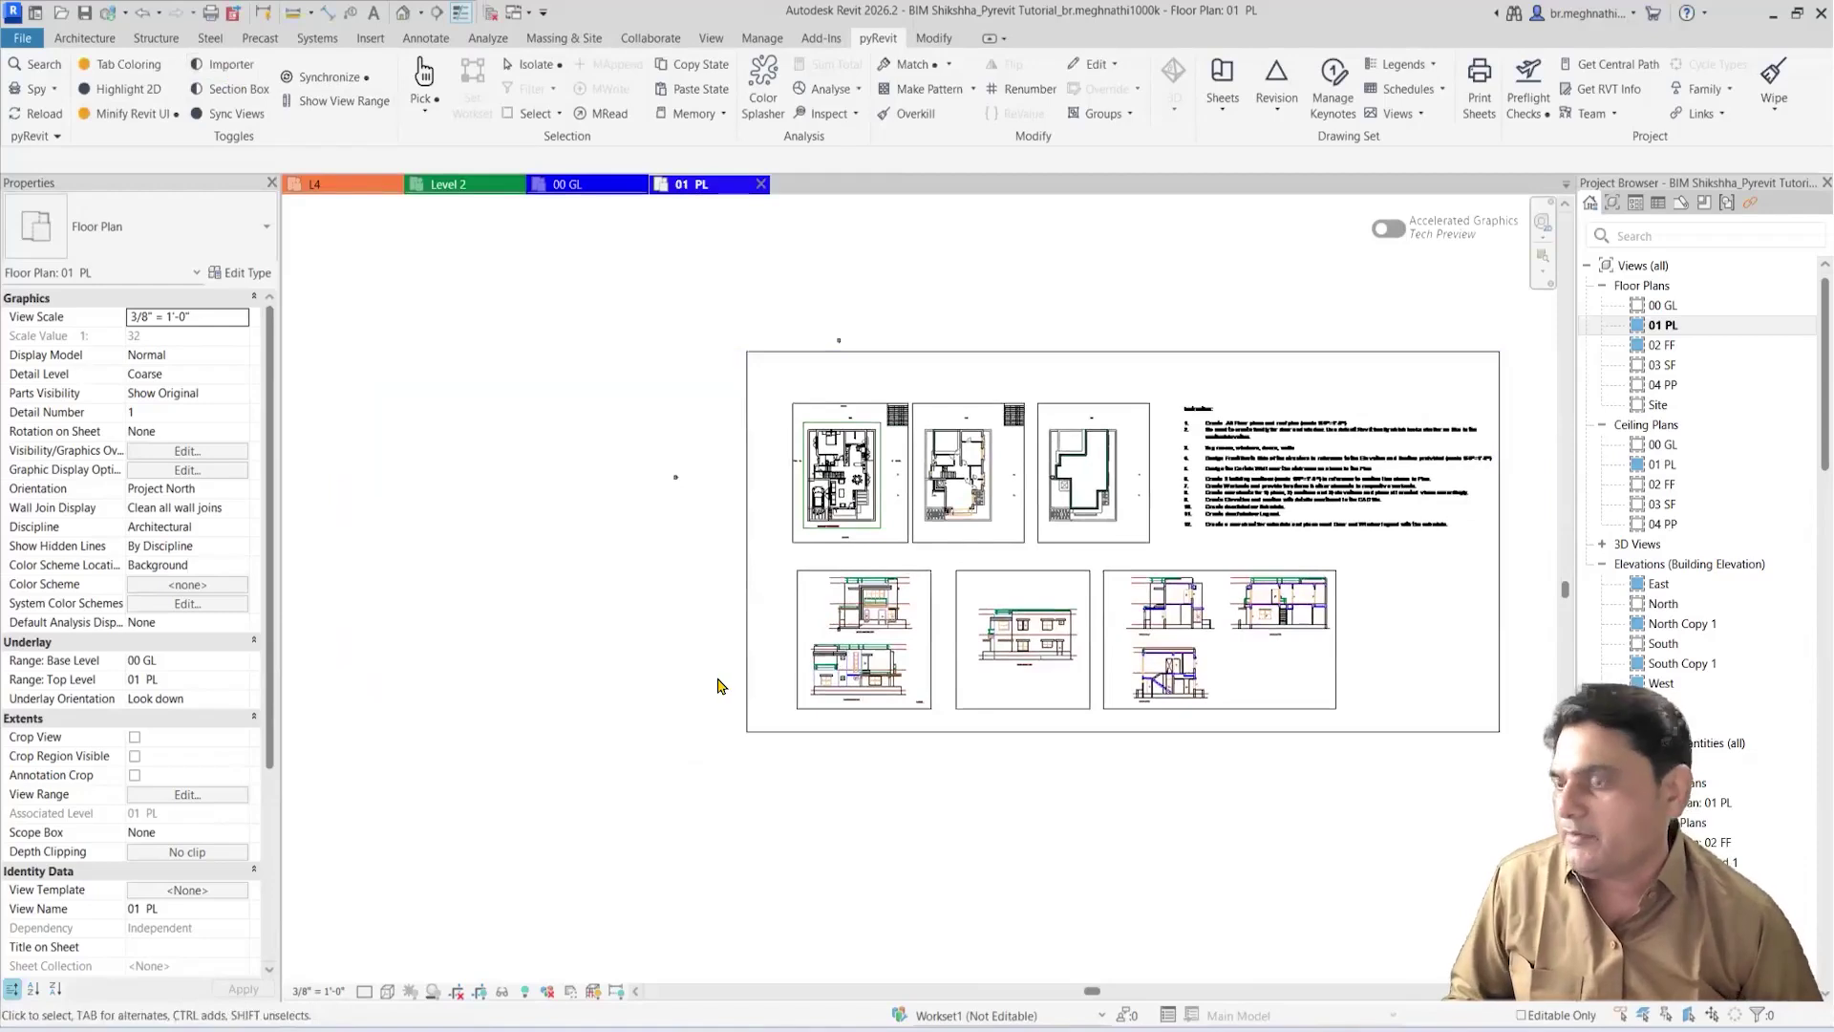
pyautogui.scroll(-2, 834, 681)
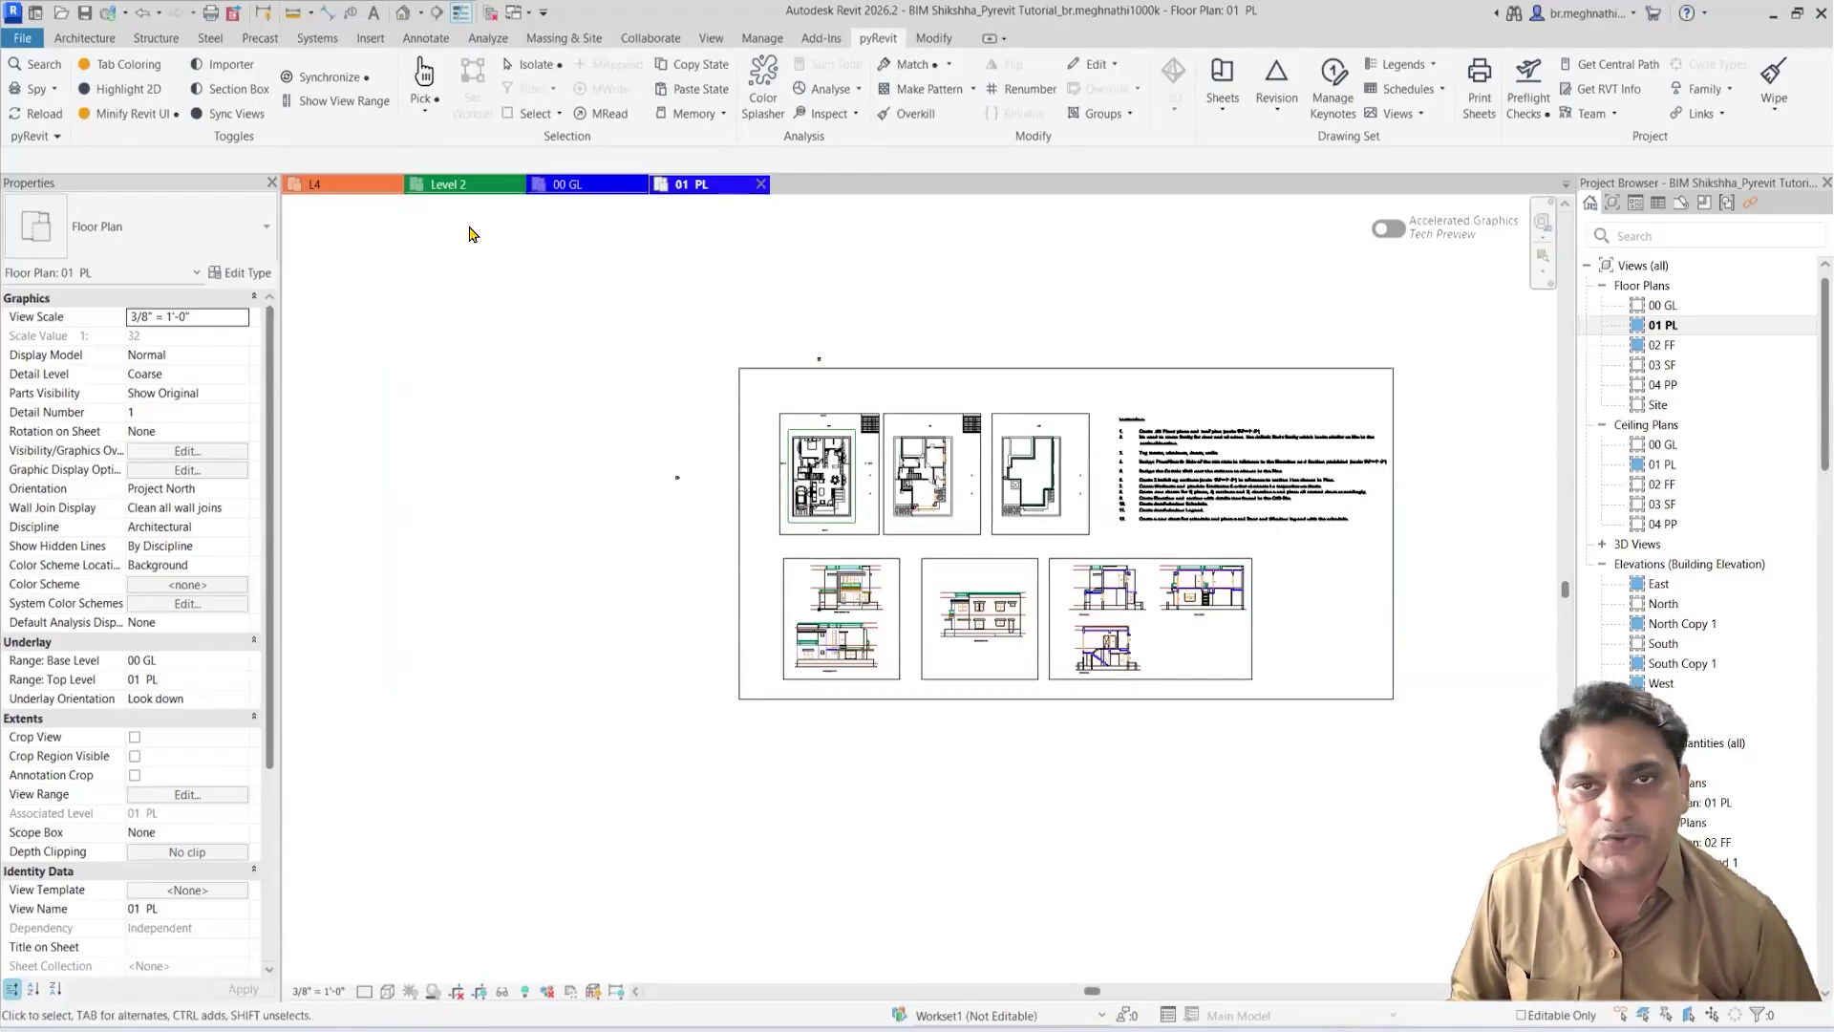
pyautogui.click(226, 67)
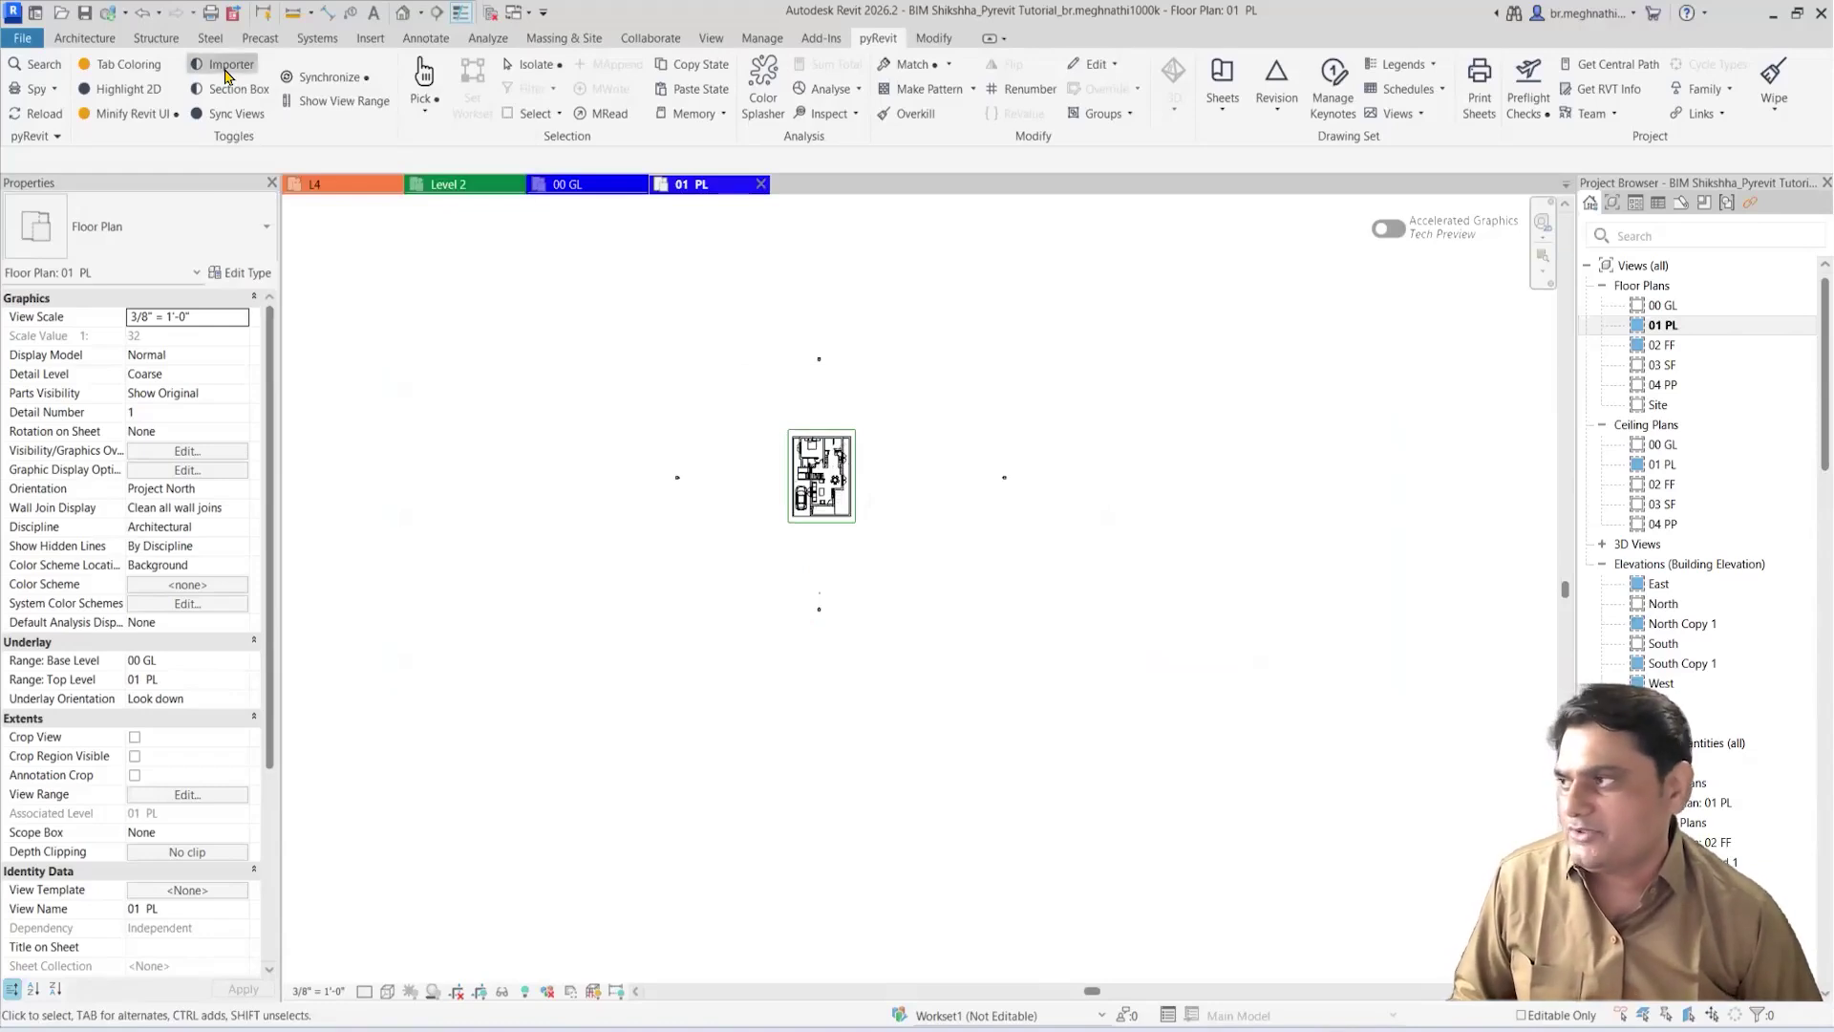
pyautogui.click(226, 71)
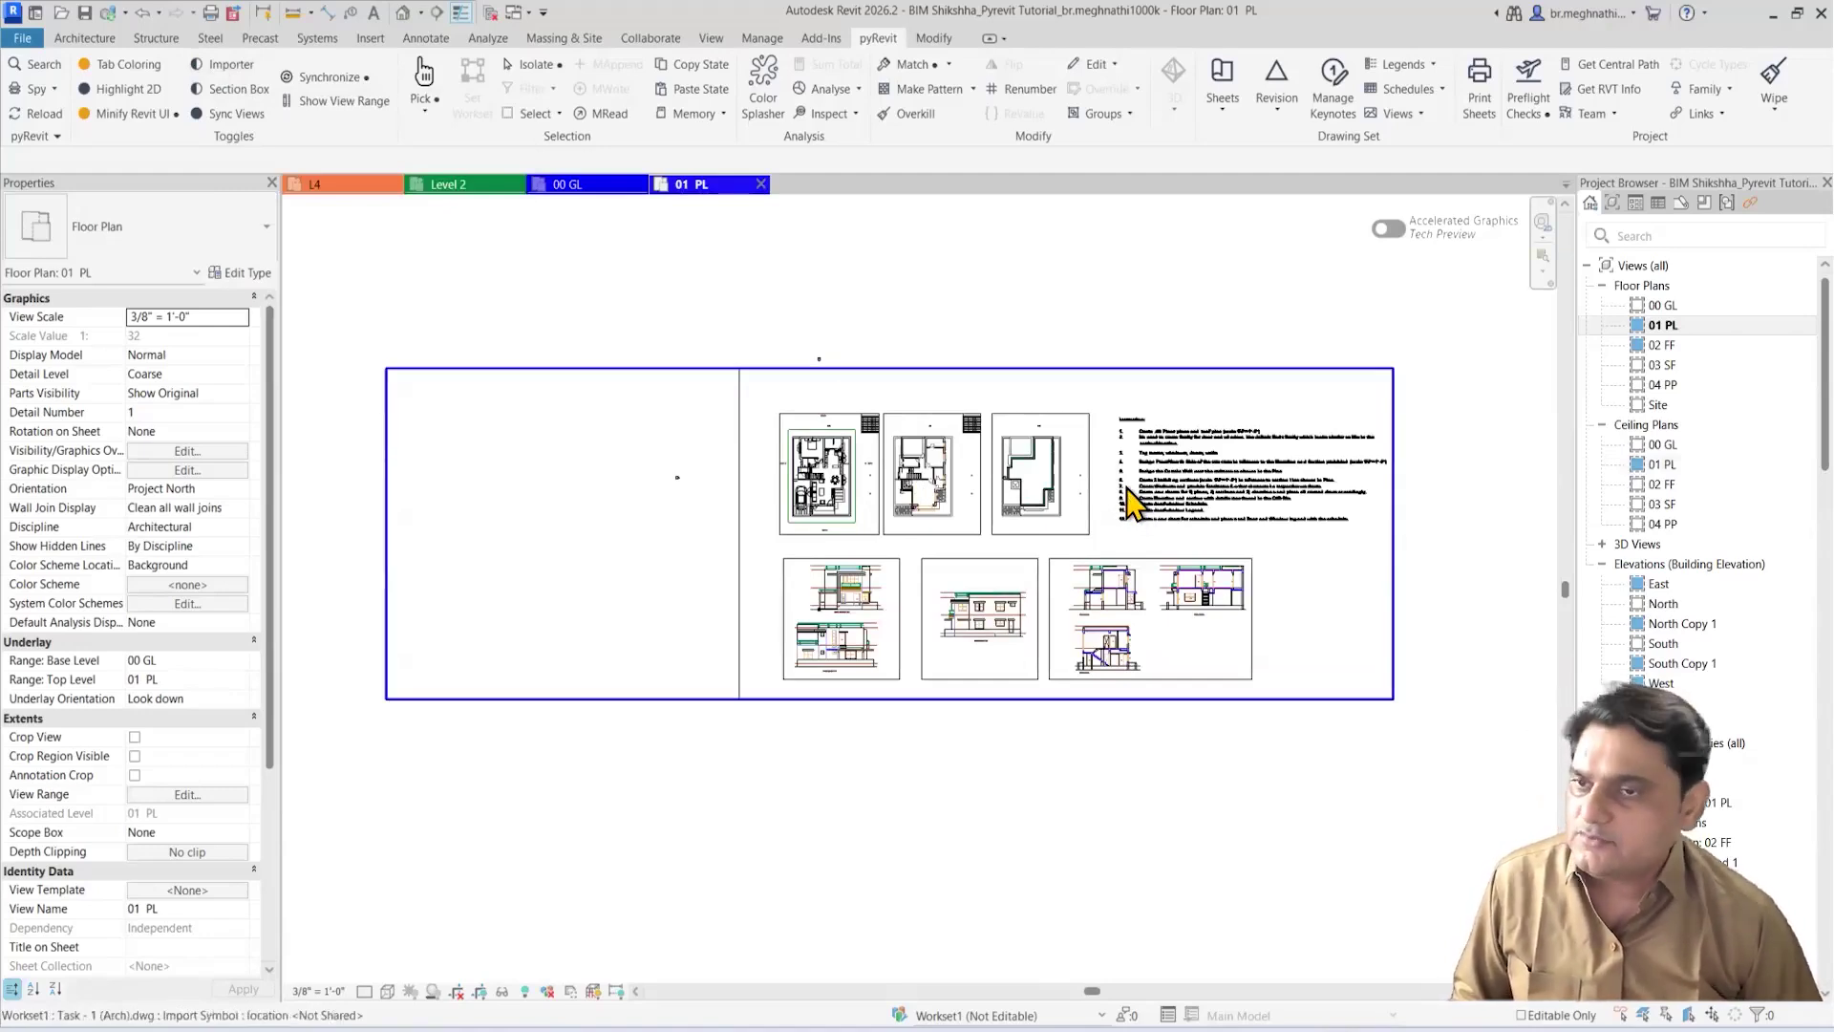
# Step: Toggle the imported drawings' visibility in the default 3D view with Importer and return to the 01 PL floor plan
pyautogui.click(403, 13)
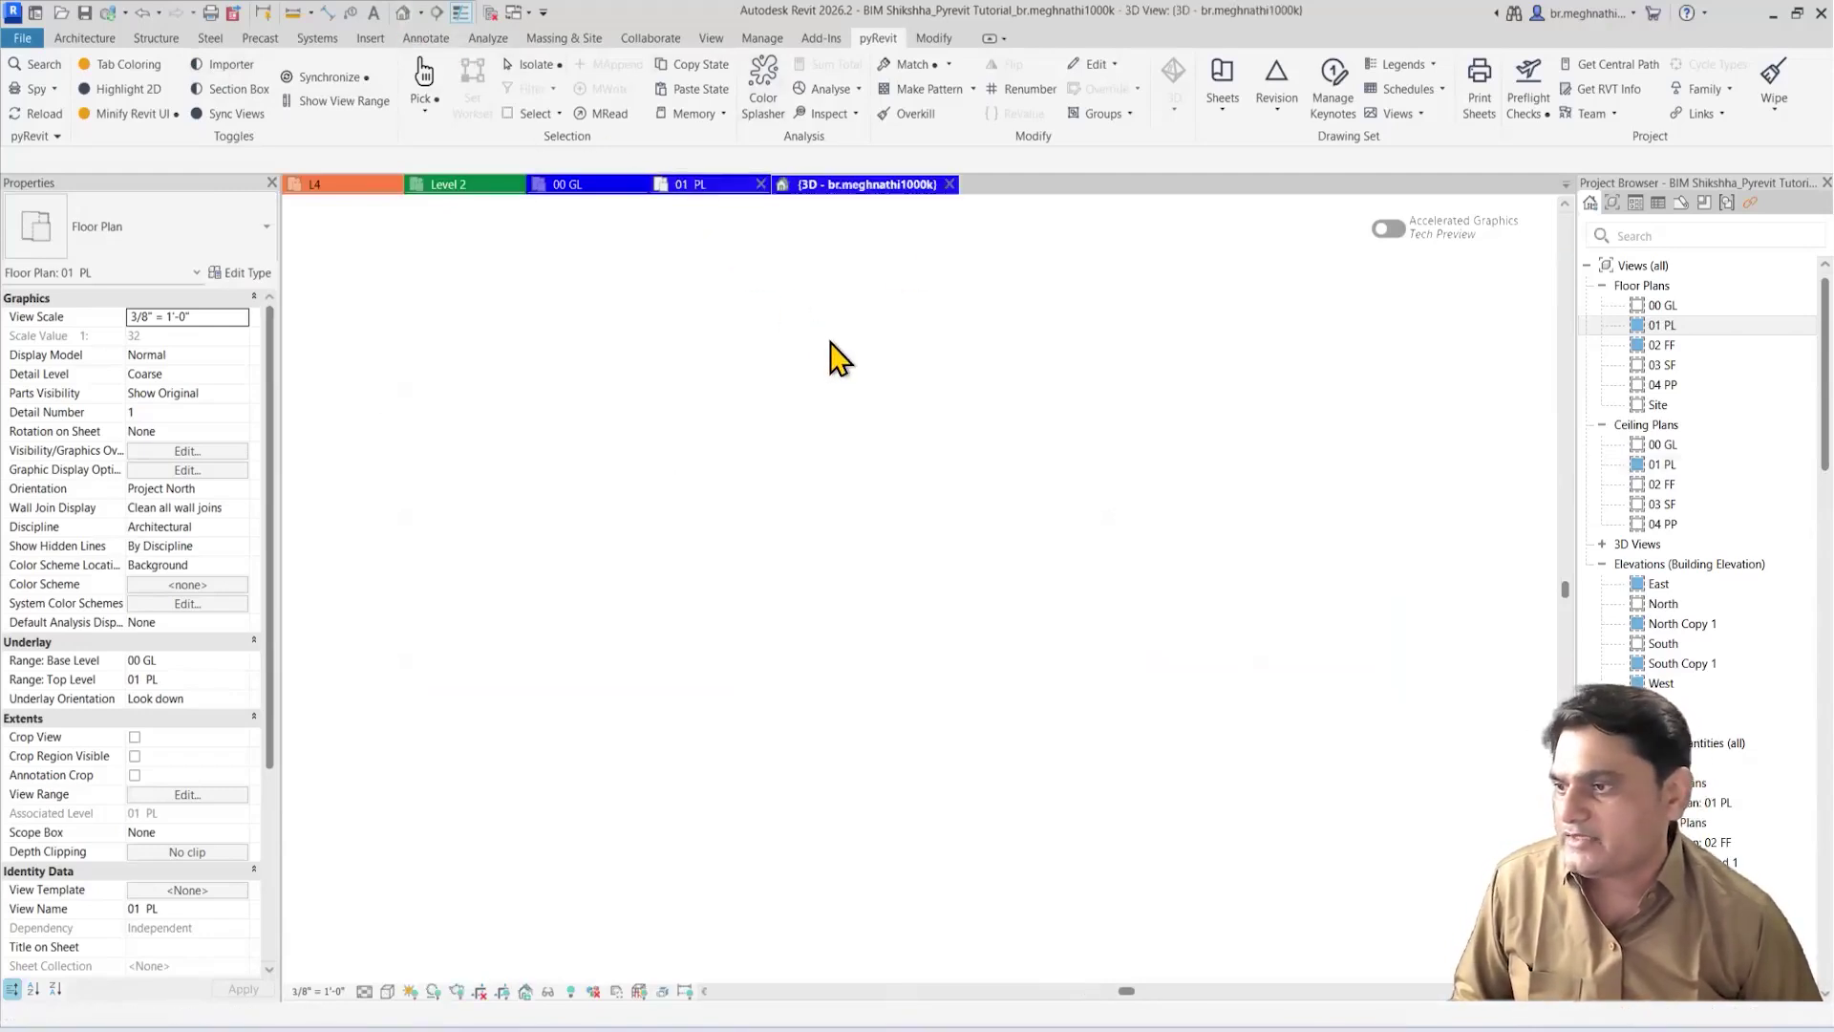
pyautogui.keyDown('shift'); pyautogui.moveTo(942, 494); pyautogui.dragTo(273, 84, button='middle'); pyautogui.keyUp('shift')
pyautogui.click(256, 64)
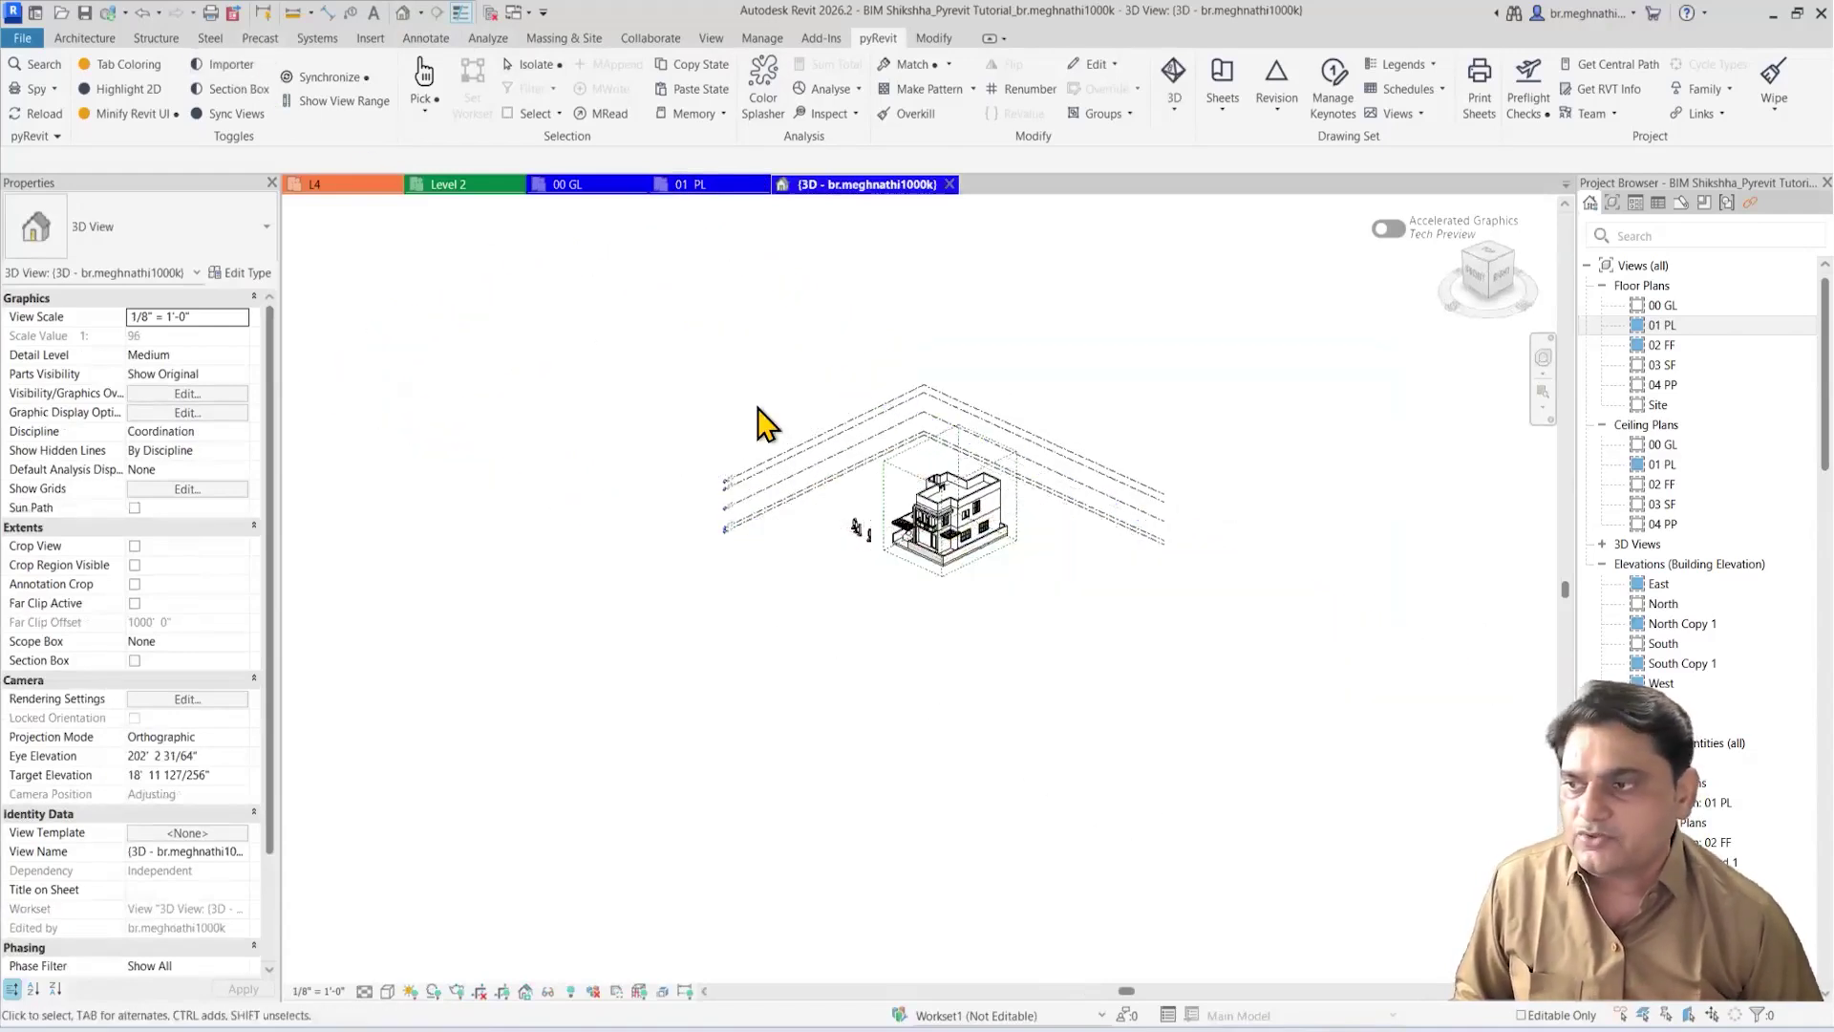
pyautogui.click(224, 66)
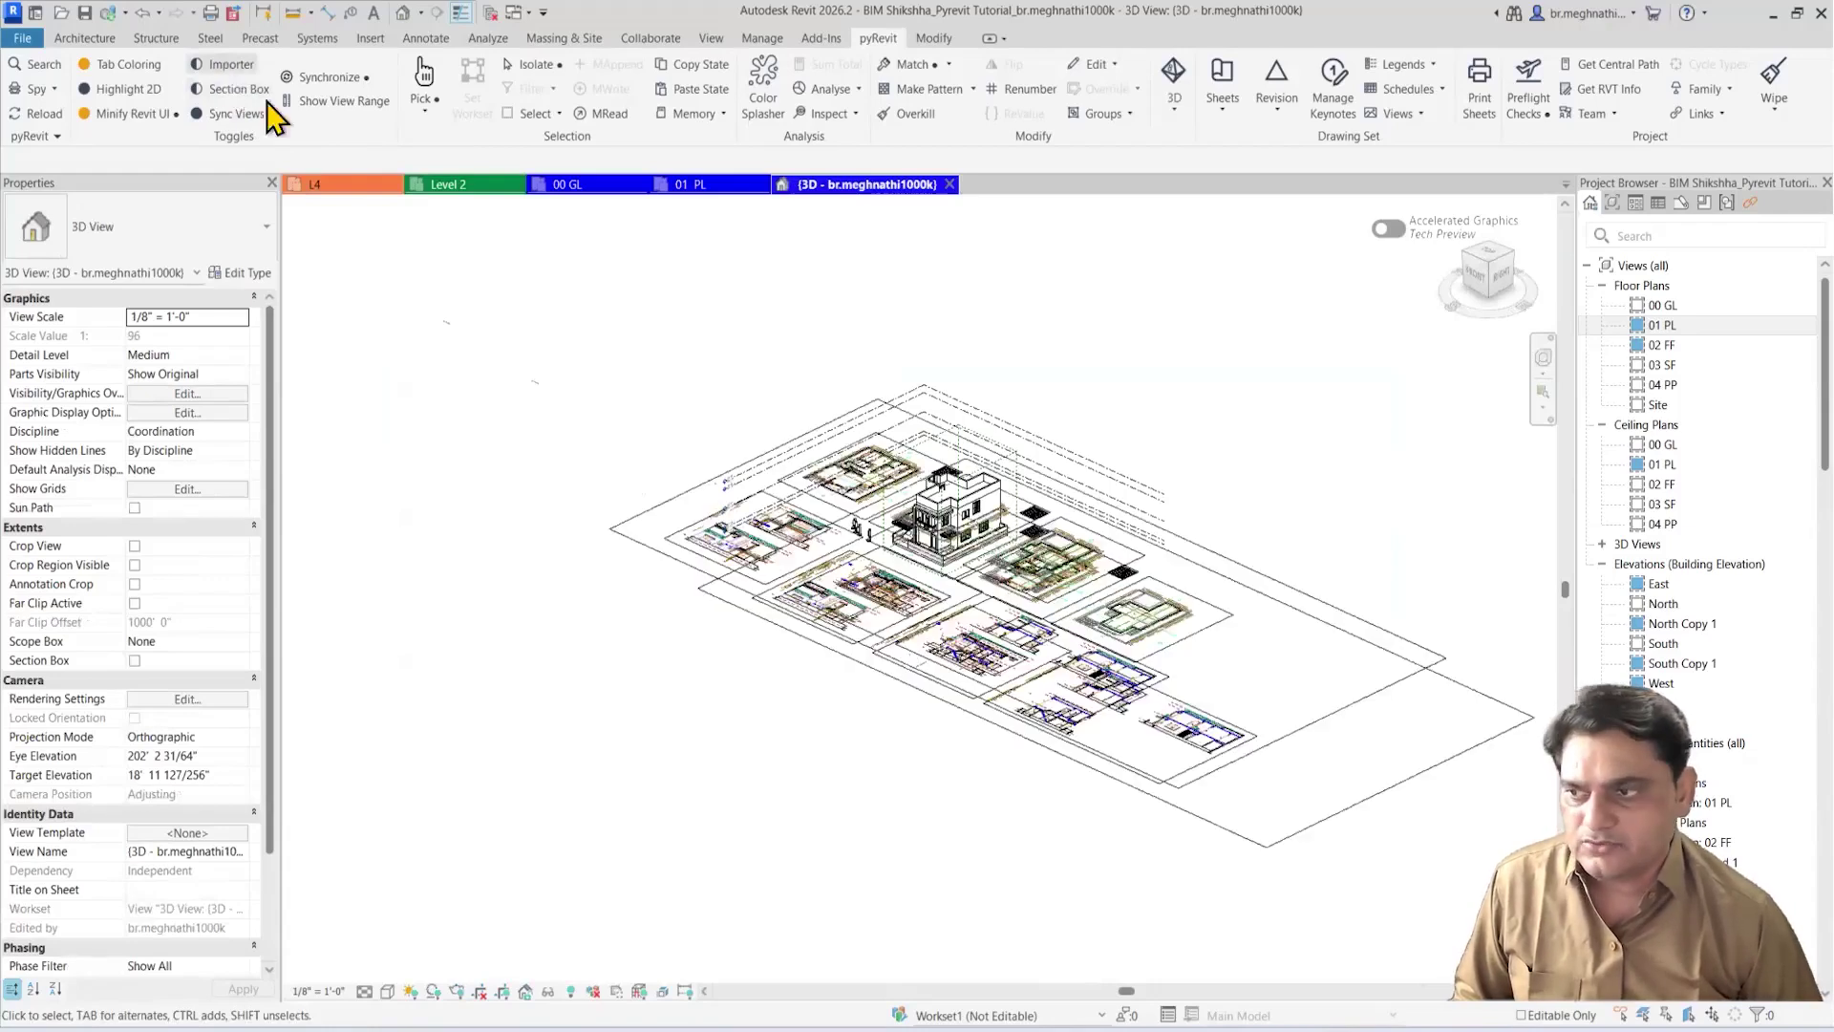
pyautogui.doubleClick(1667, 326)
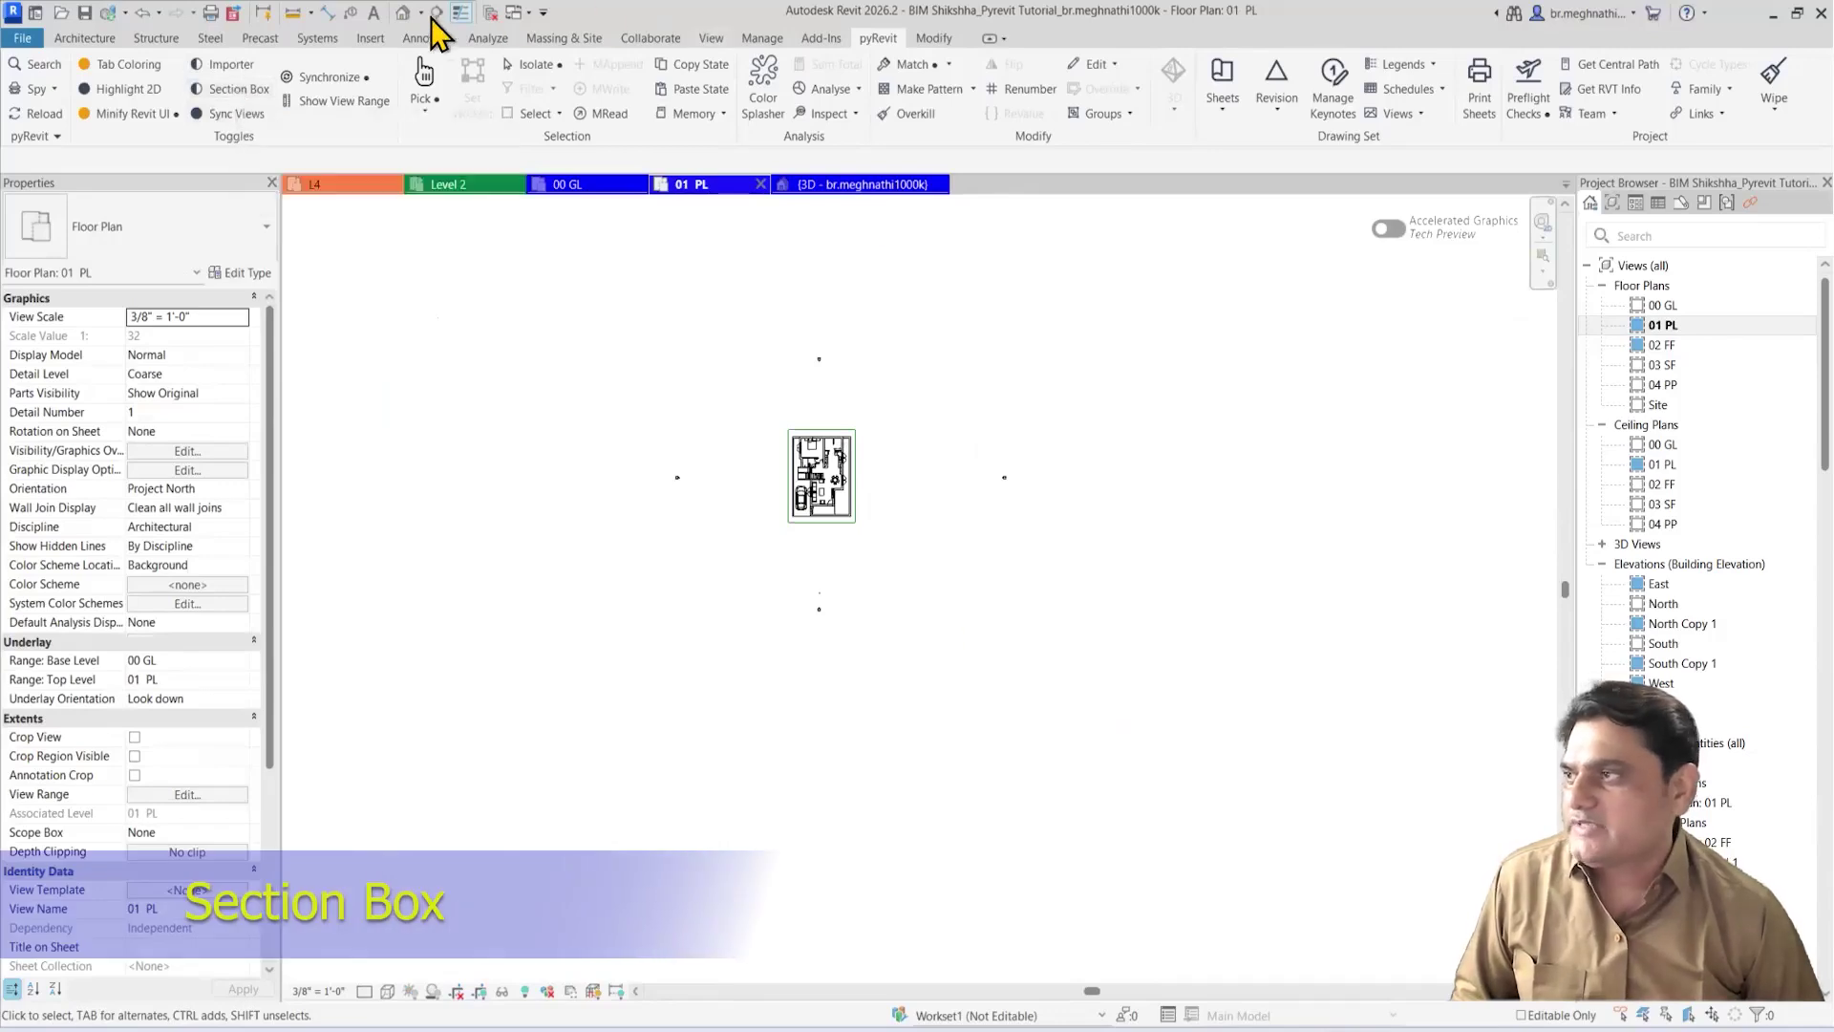
# Step: Open the default 3D view and create a section box around a window selection of the house's elements
pyautogui.click(402, 13)
pyautogui.keyDown('shift'); pyautogui.moveTo(888, 679); pyautogui.dragTo(1097, 619, button='middle'); pyautogui.keyUp('shift')
pyautogui.scroll(5, 840, 545)
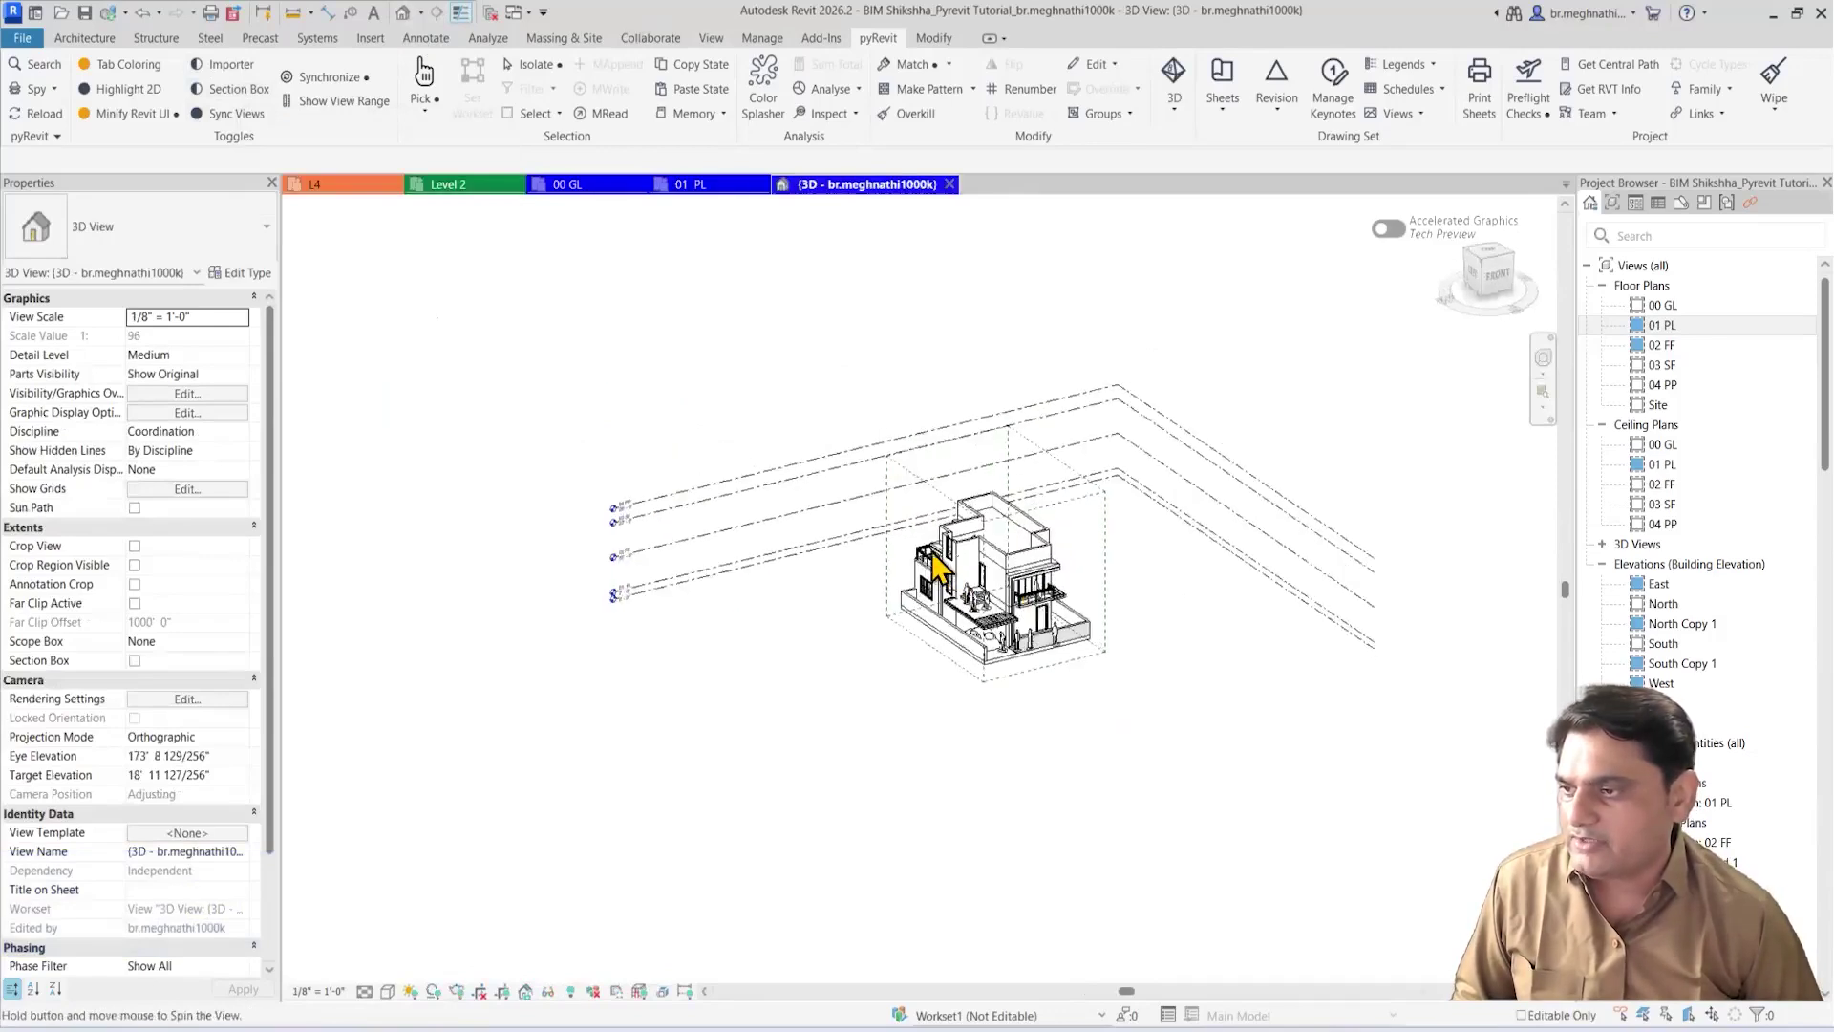
pyautogui.moveTo(901, 428); pyautogui.dragTo(1058, 759)
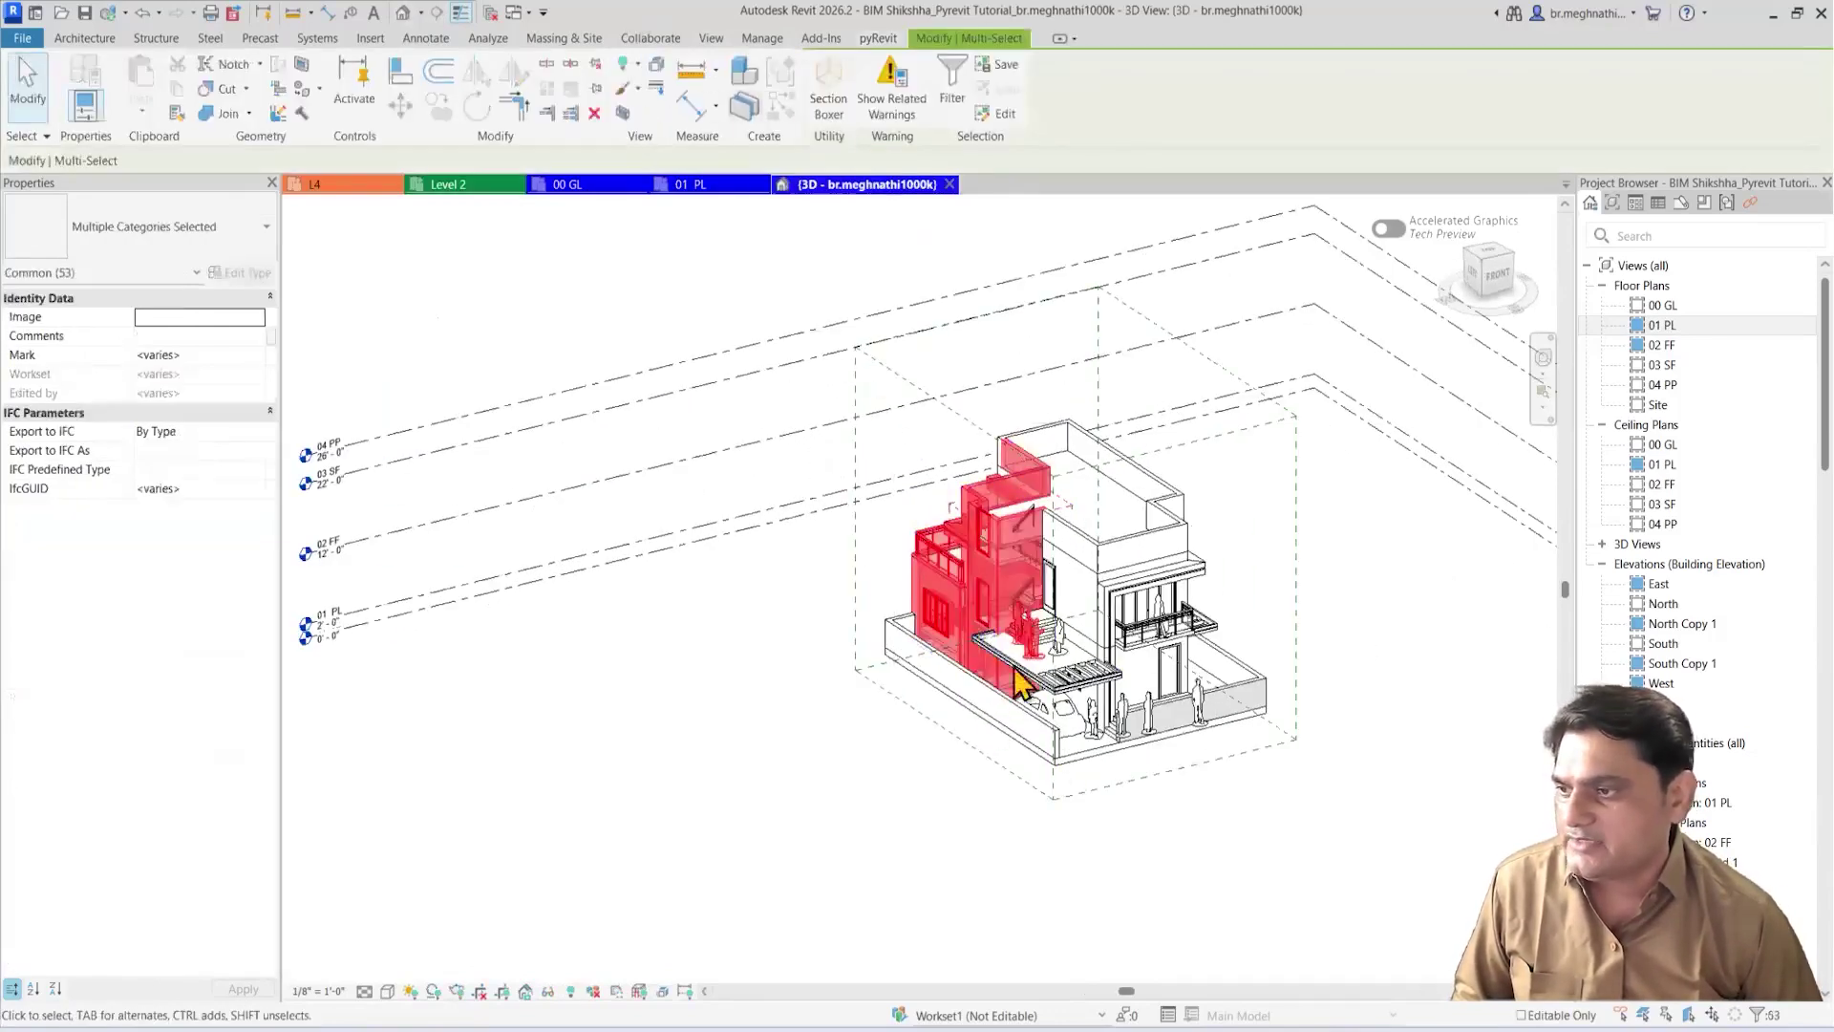
pyautogui.press('b')
pyautogui.press('x')
pyautogui.press('Escape')
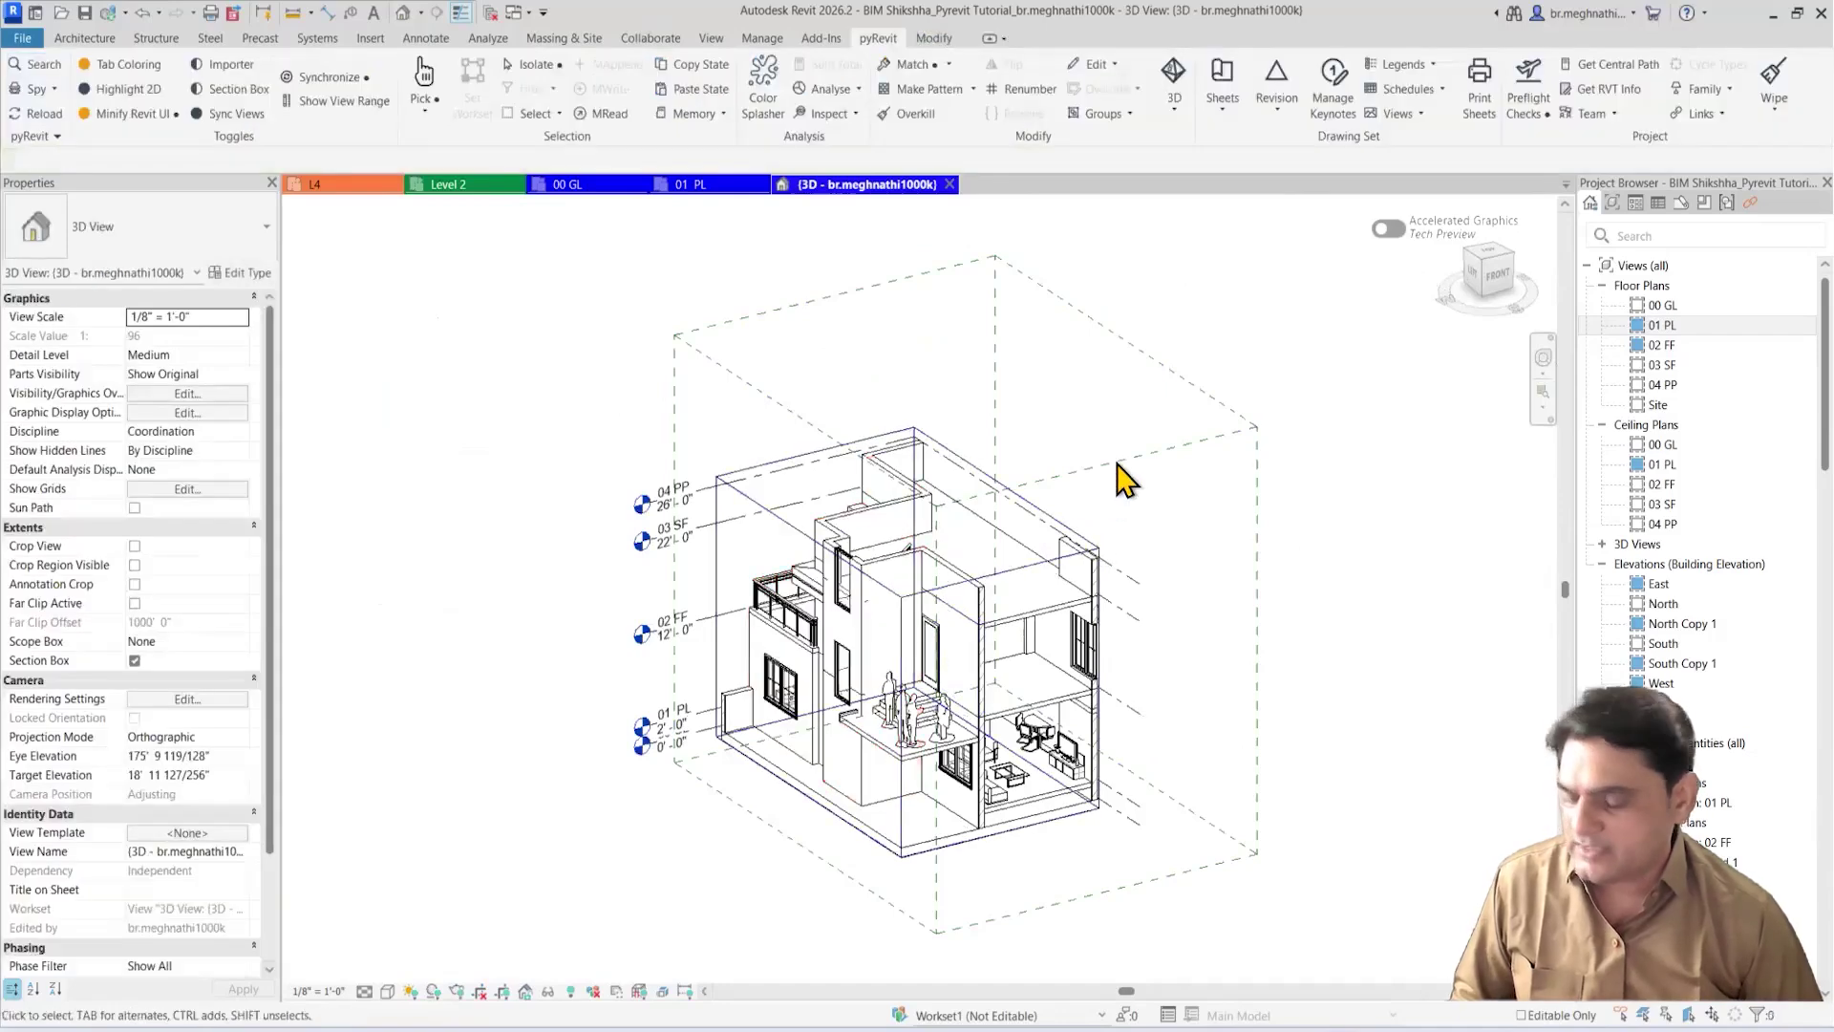
# Step: Hide the scope box in the 3D view and lower the section box's top face to just above level 02 FF
pyautogui.click(1117, 464)
pyautogui.press('Delete')
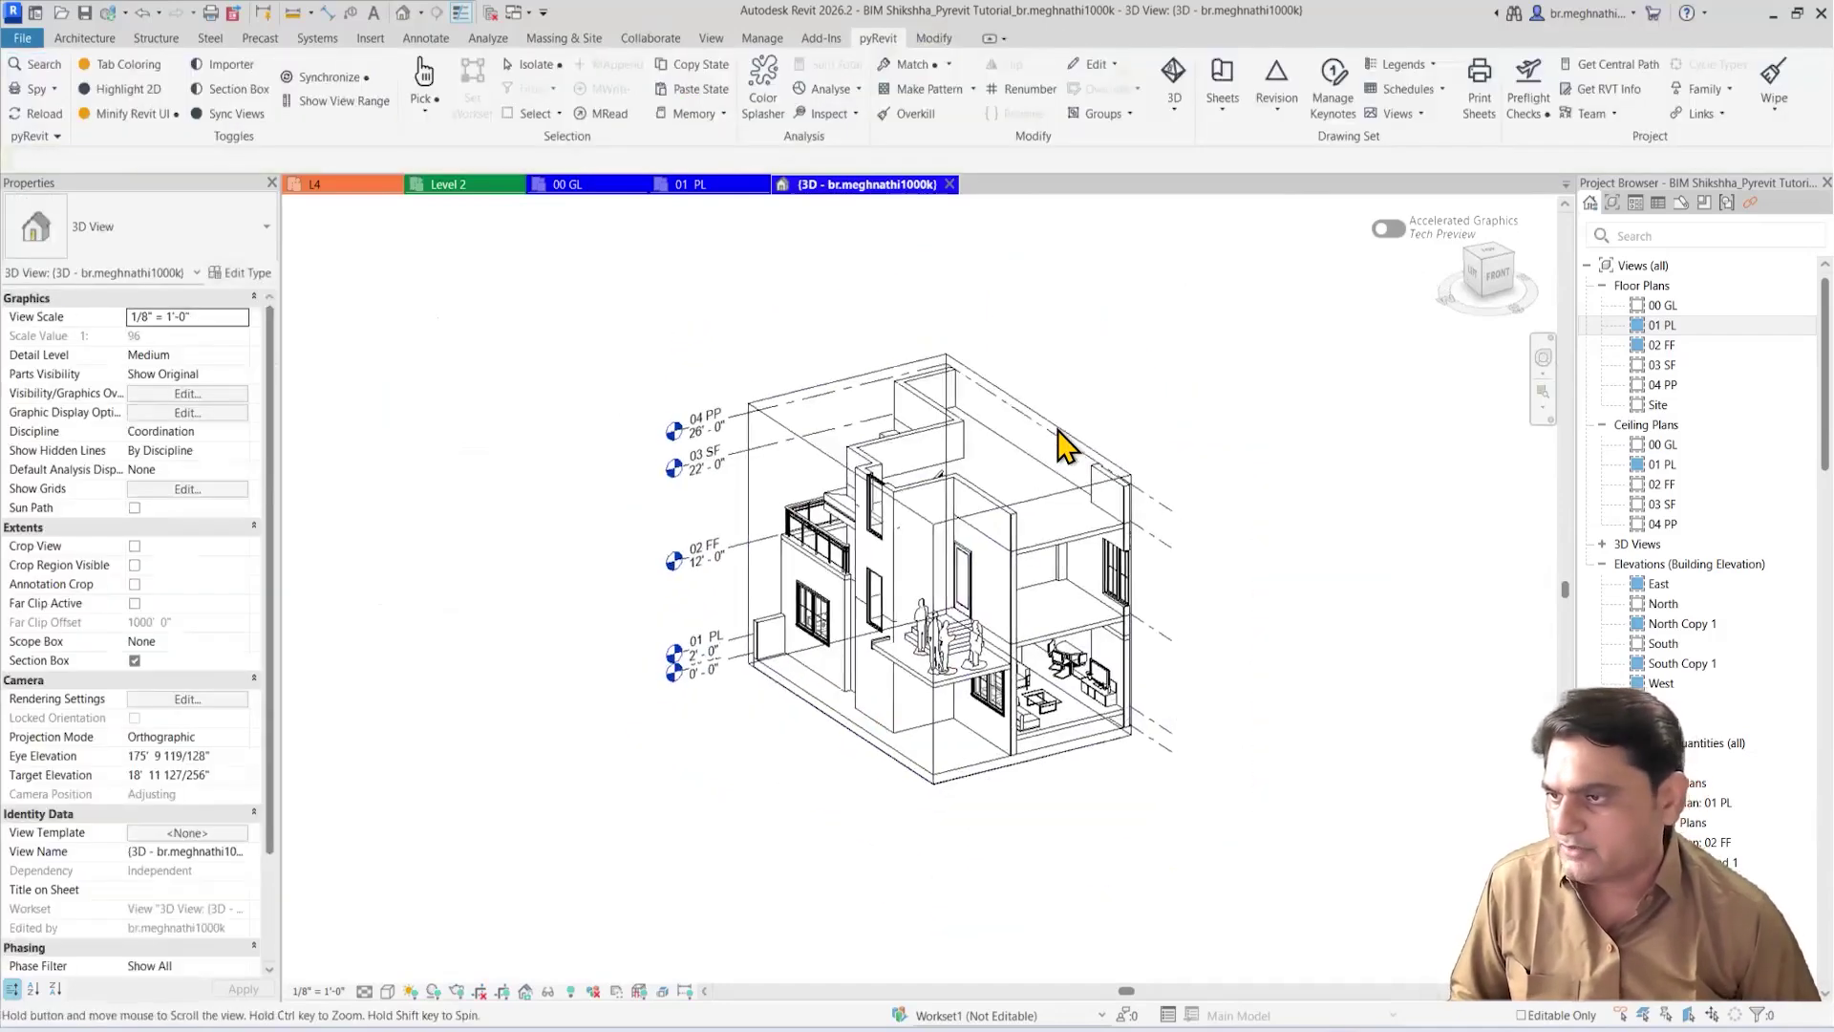
pyautogui.click(943, 460)
pyautogui.moveTo(933, 492); pyautogui.dragTo(938, 539)
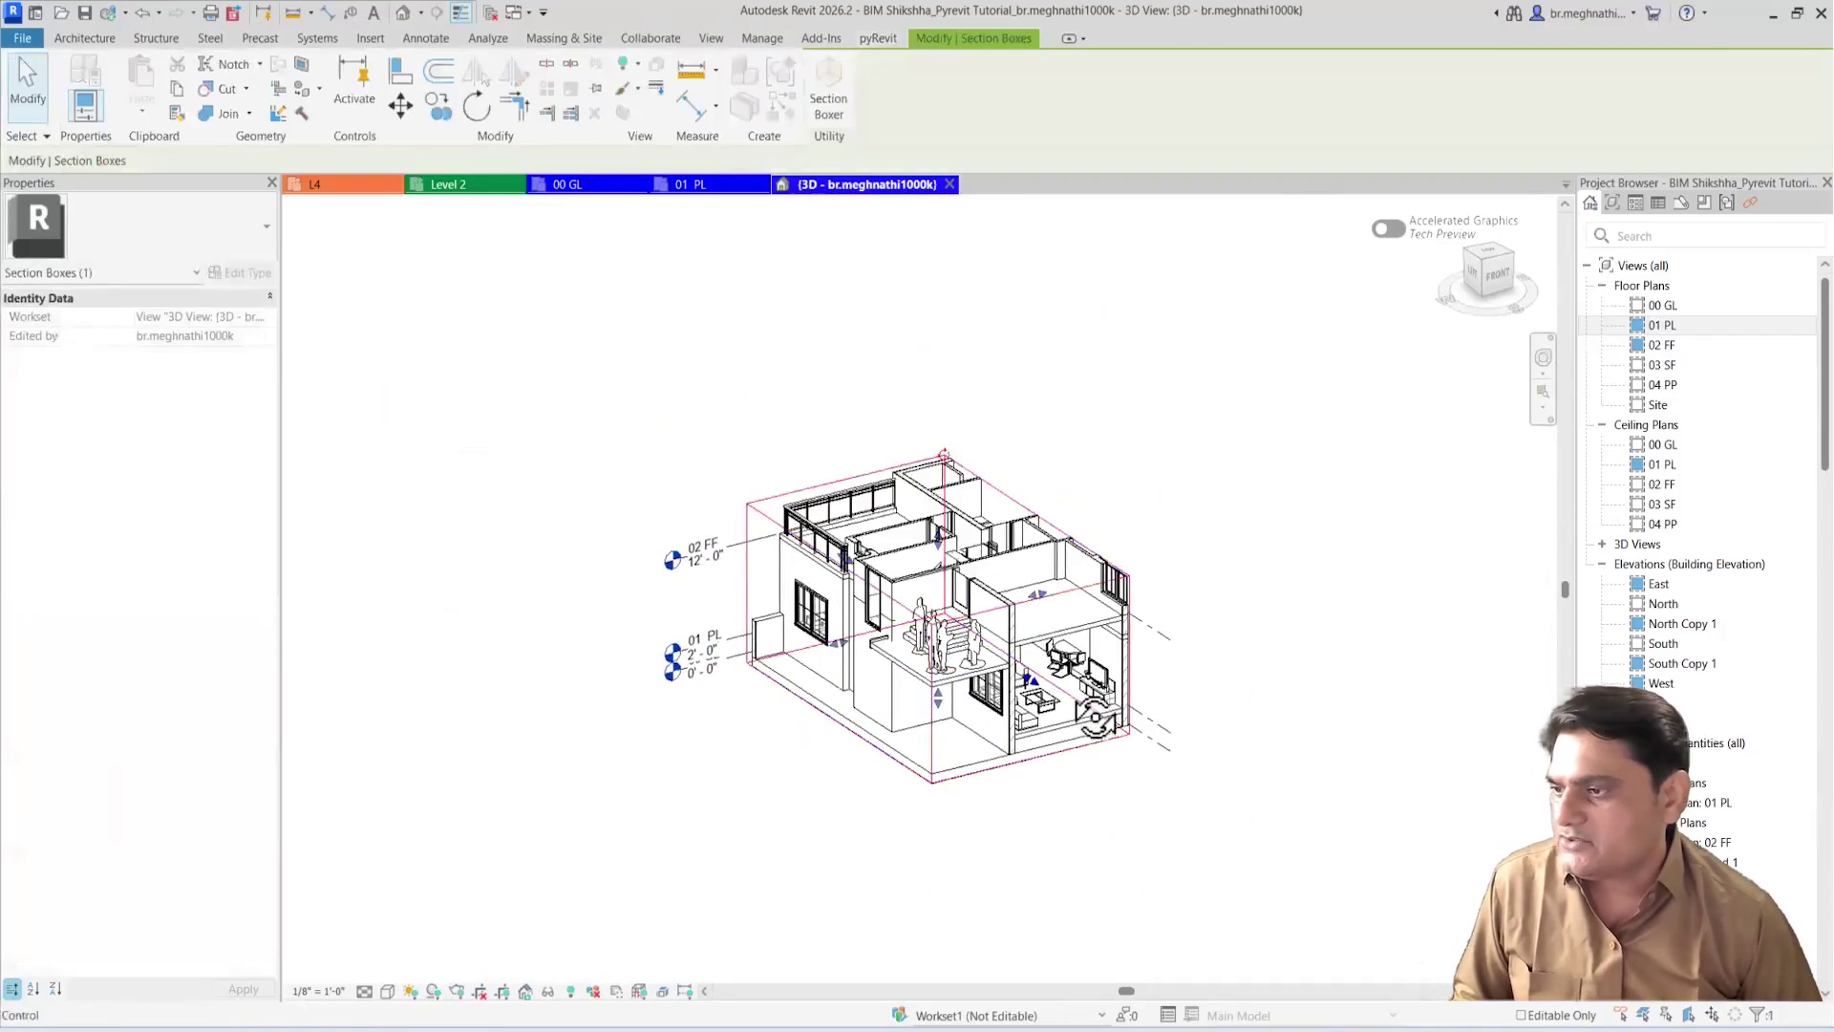
pyautogui.press('Escape')
pyautogui.keyDown('shift'); pyautogui.moveTo(1089, 812); pyautogui.dragTo(869, 511, button='middle'); pyautogui.keyUp('shift')
pyautogui.press('Escape')
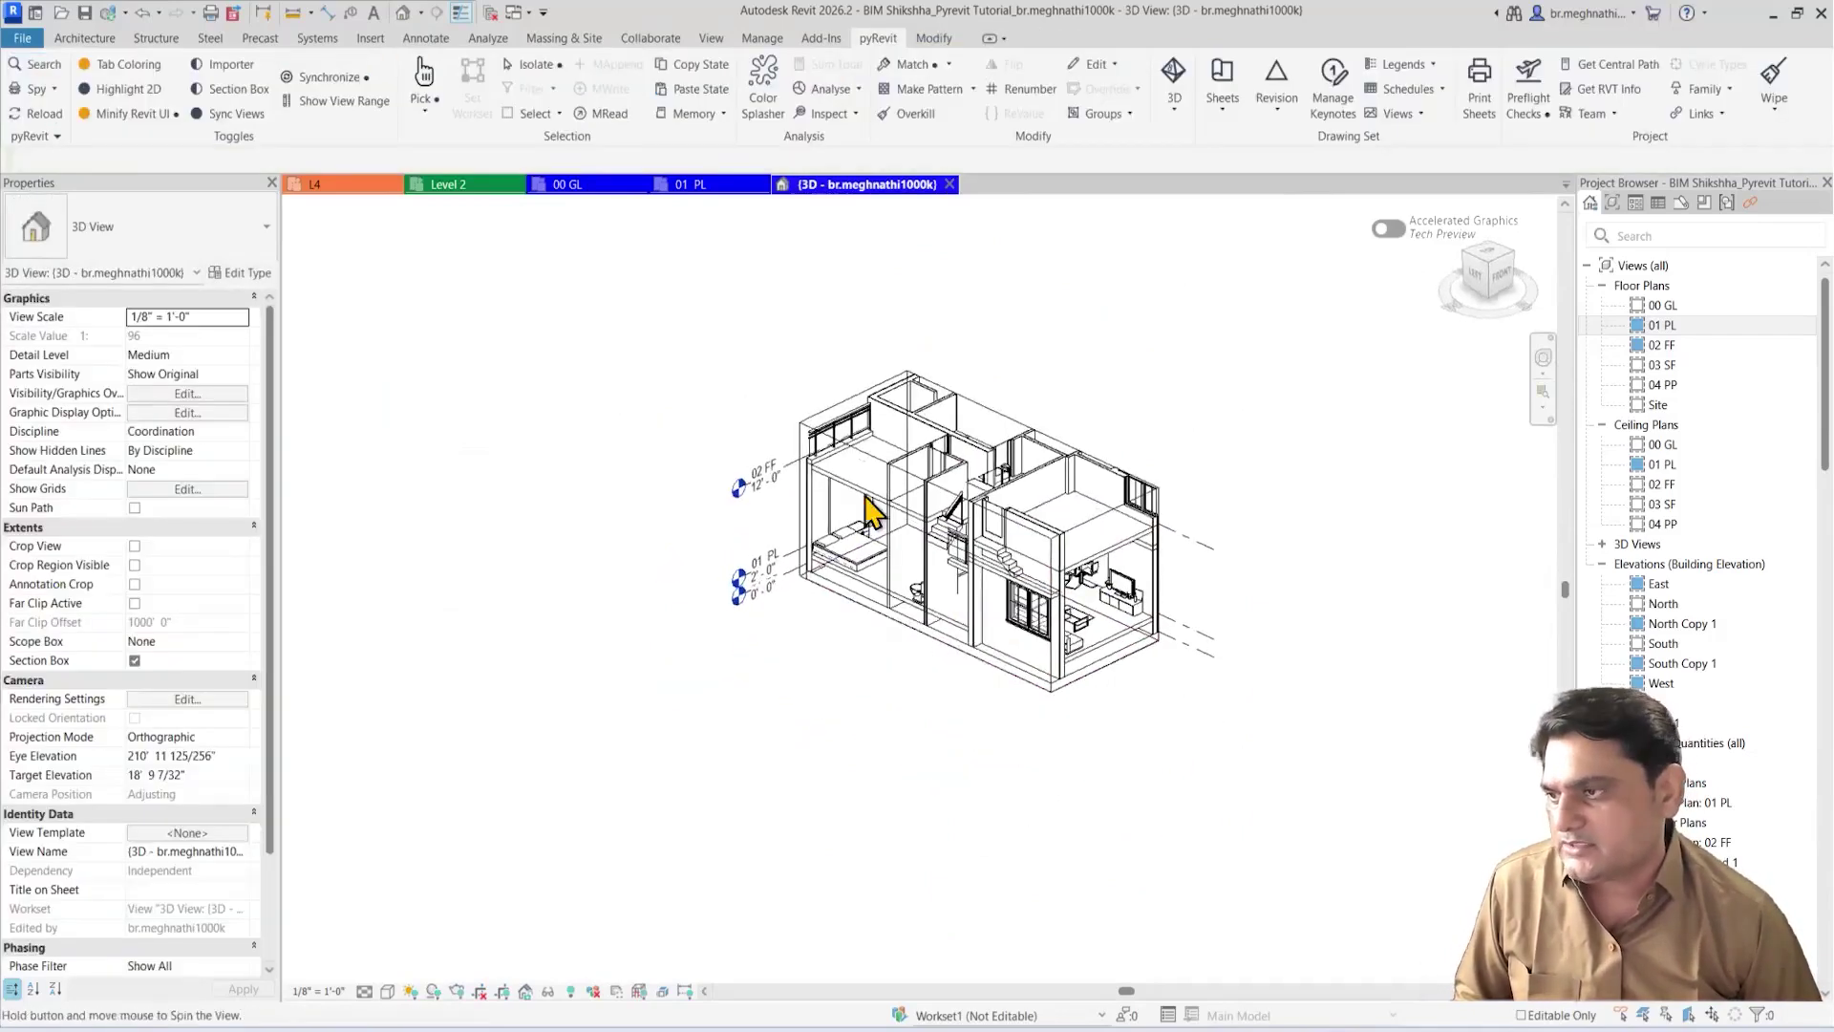
pyautogui.keyDown('shift'); pyautogui.moveTo(850, 376); pyautogui.dragTo(850, 482, button='middle'); pyautogui.keyUp('shift')
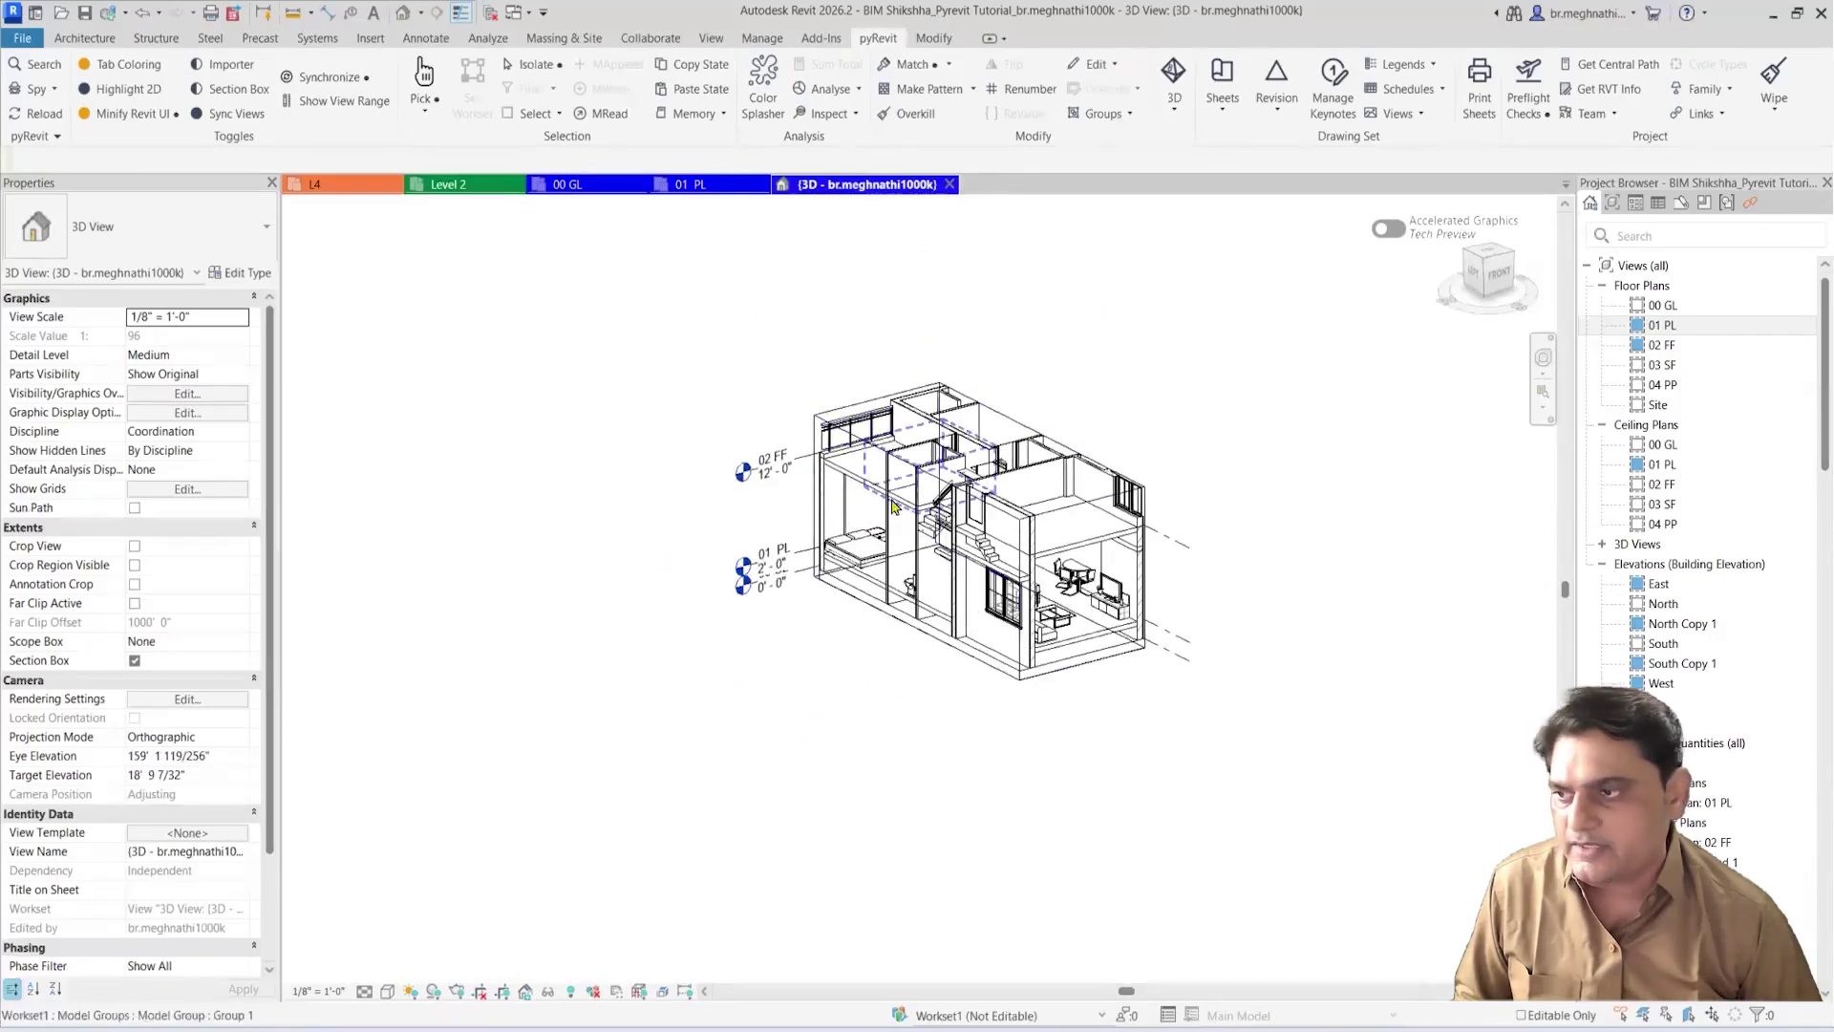
# Step: Hide the section box outline in the 3D view while keeping the model cut
pyautogui.press('Tab')
pyautogui.click(934, 409)
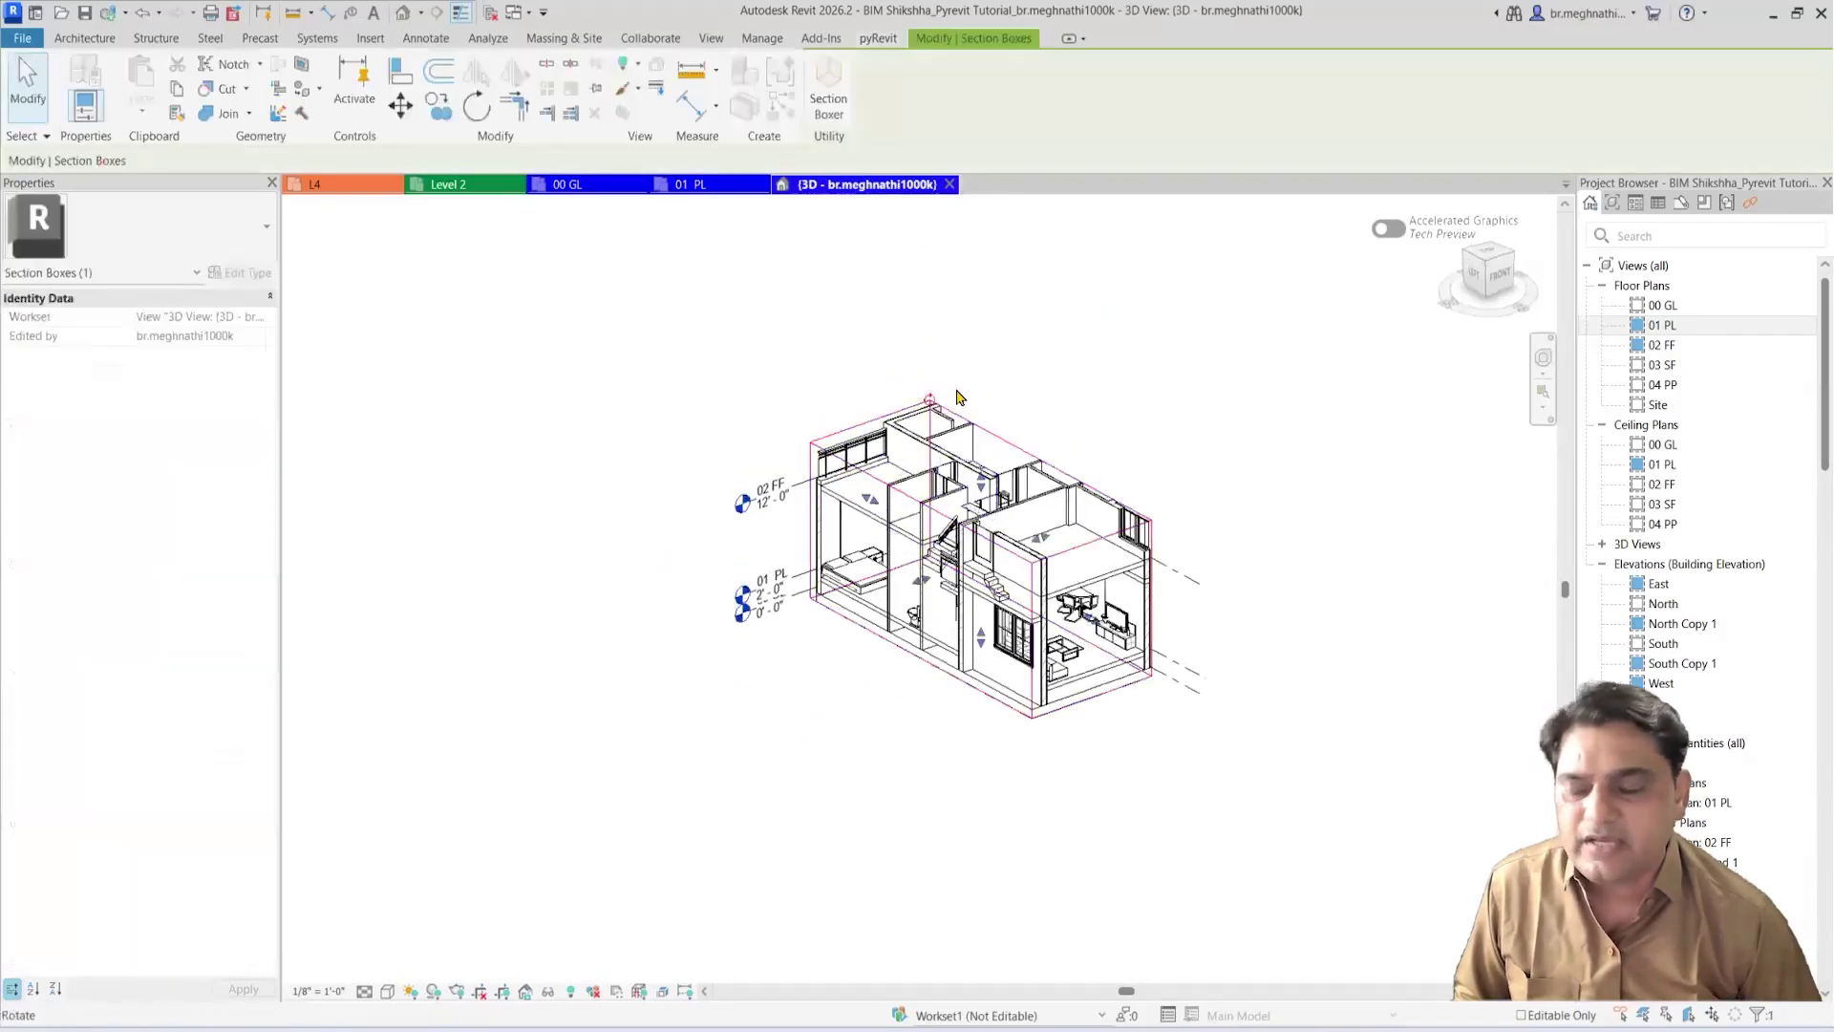
pyautogui.keyDown('shift'); pyautogui.moveTo(1051, 348); pyautogui.dragTo(840, 370, button='middle'); pyautogui.keyUp('shift')
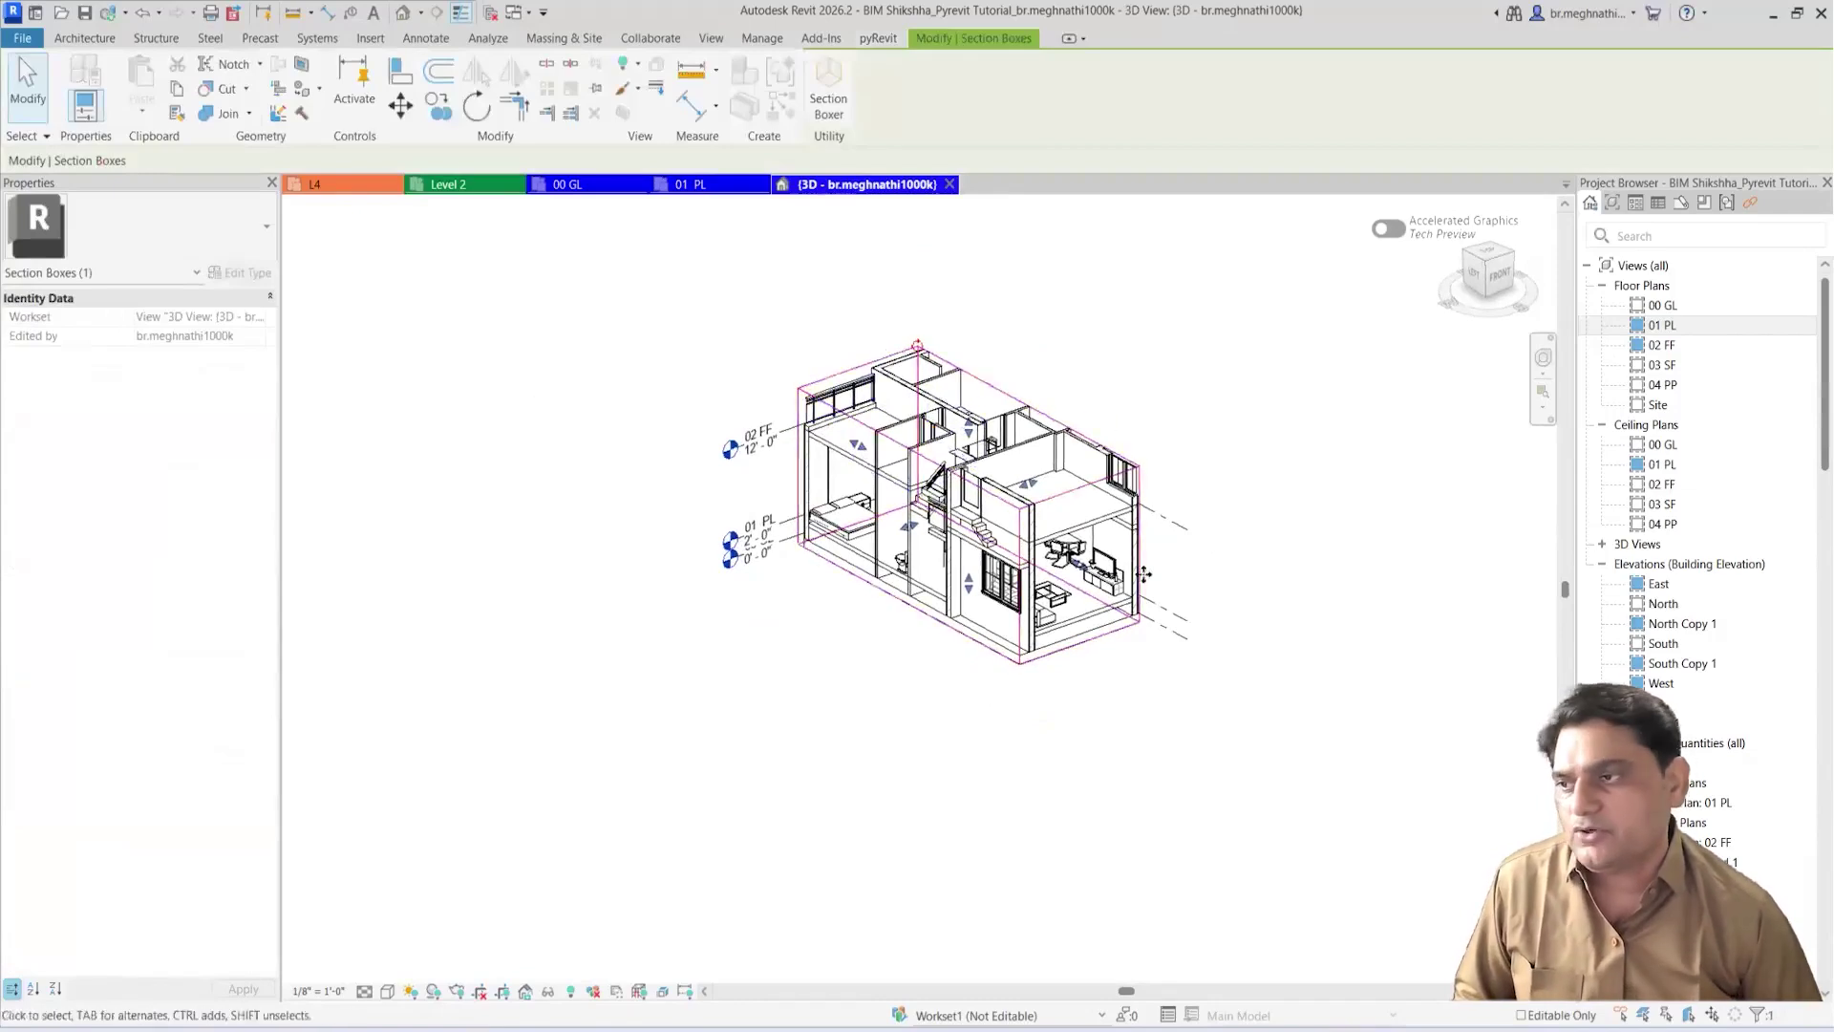
pyautogui.keyDown('shift'); pyautogui.moveTo(953, 749); pyautogui.dragTo(840, 470, button='middle'); pyautogui.keyUp('shift')
pyautogui.press('Escape')
pyautogui.click(836, 468)
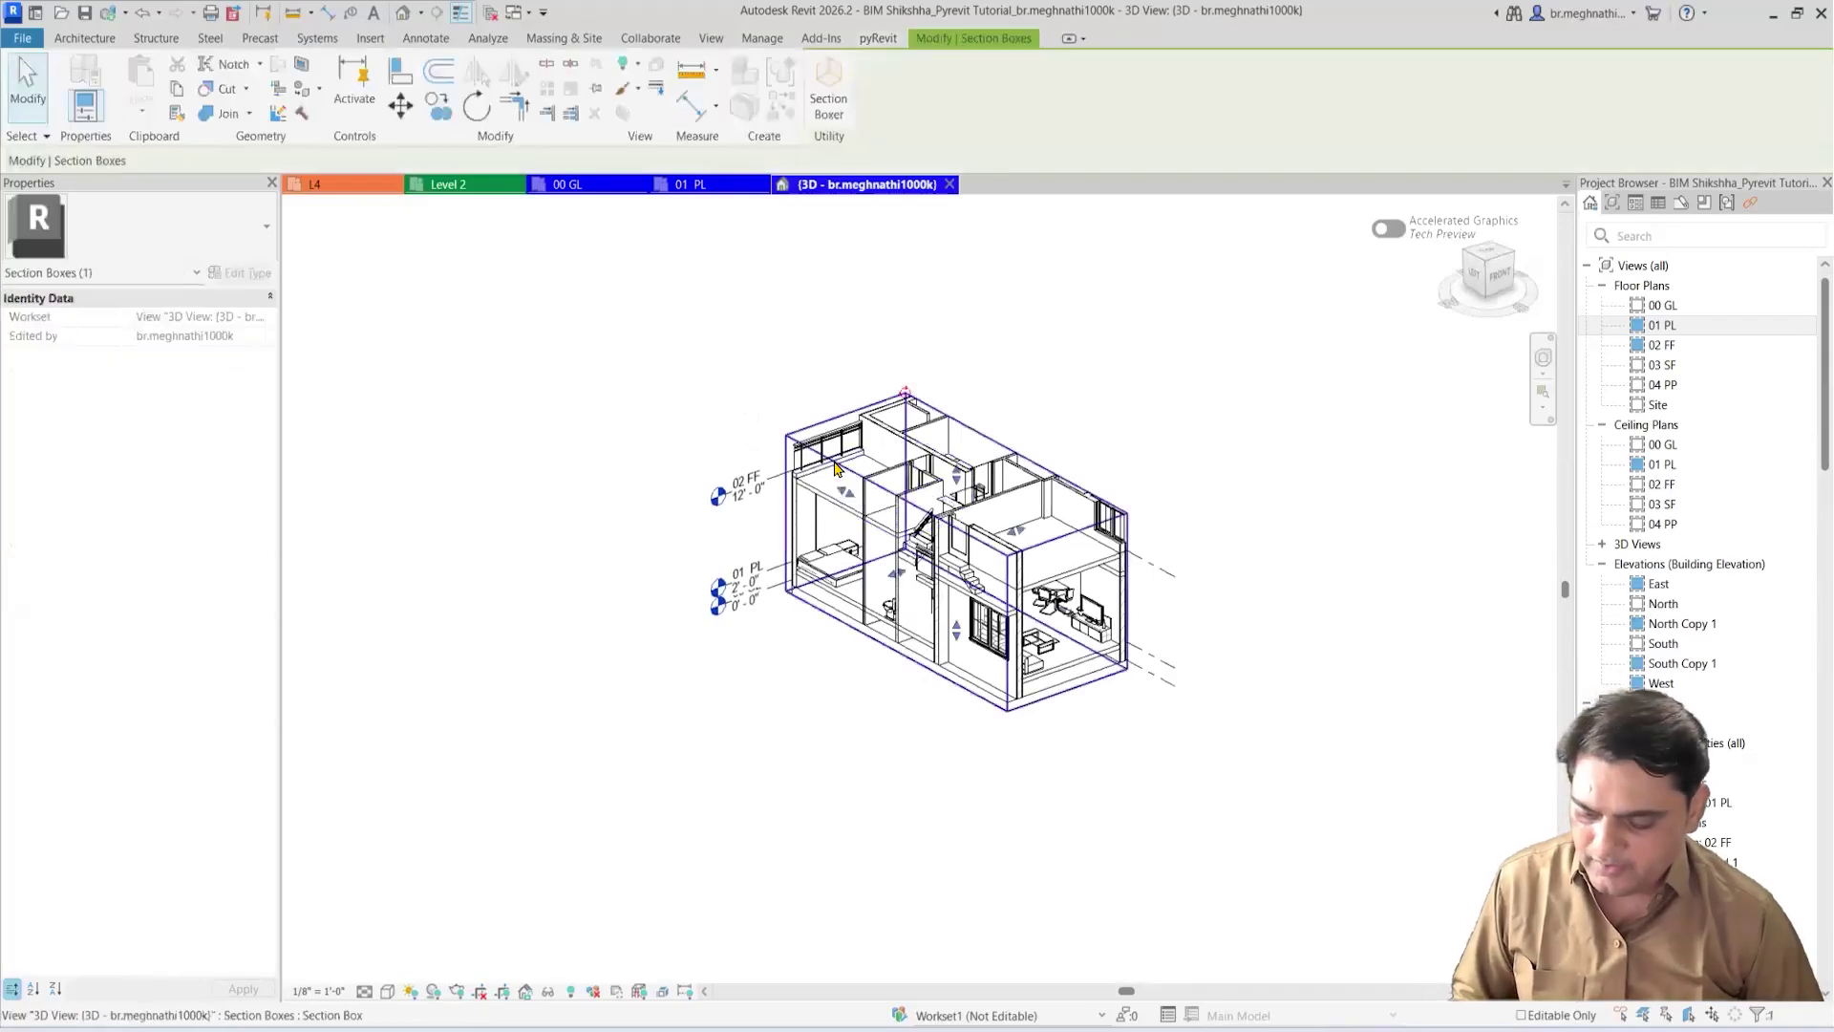
pyautogui.click(864, 755)
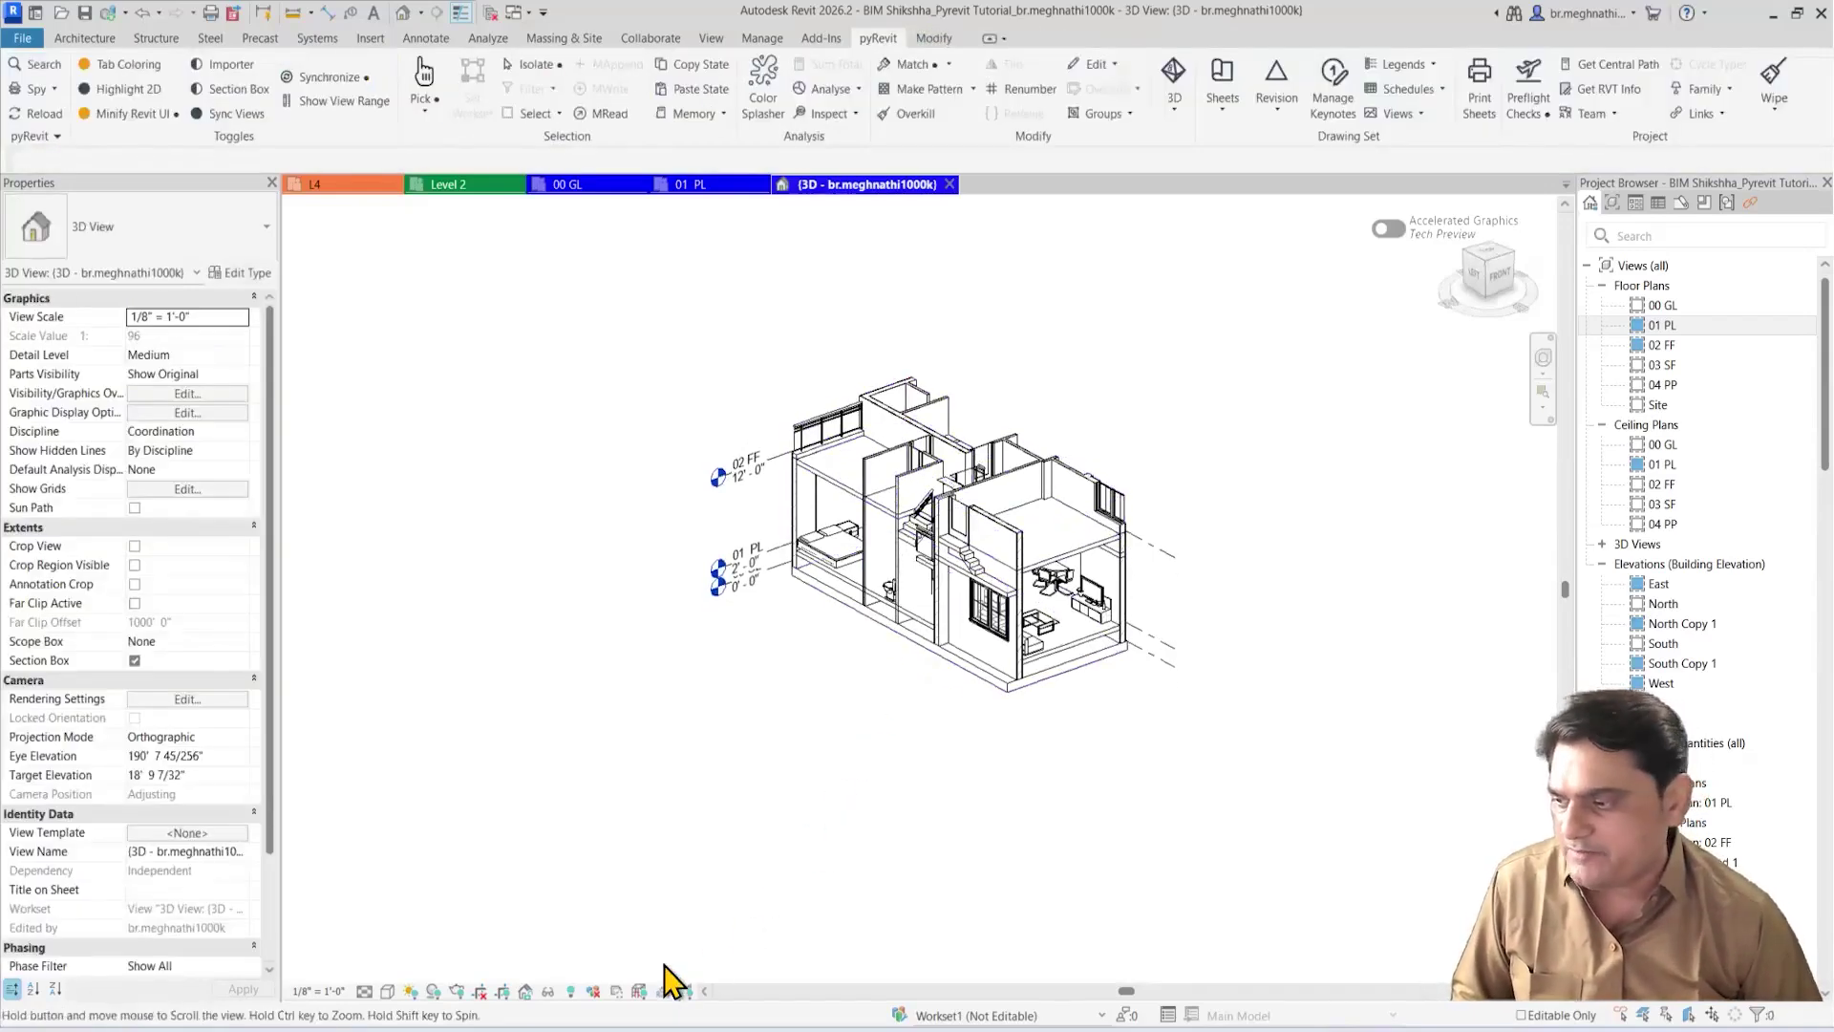
# Step: Reveal the hidden elements, unhide the section box in the 3D view, and exit the reveal mode
pyautogui.click(571, 991)
pyautogui.moveTo(815, 697); pyautogui.dragTo(782, 798, button='middle')
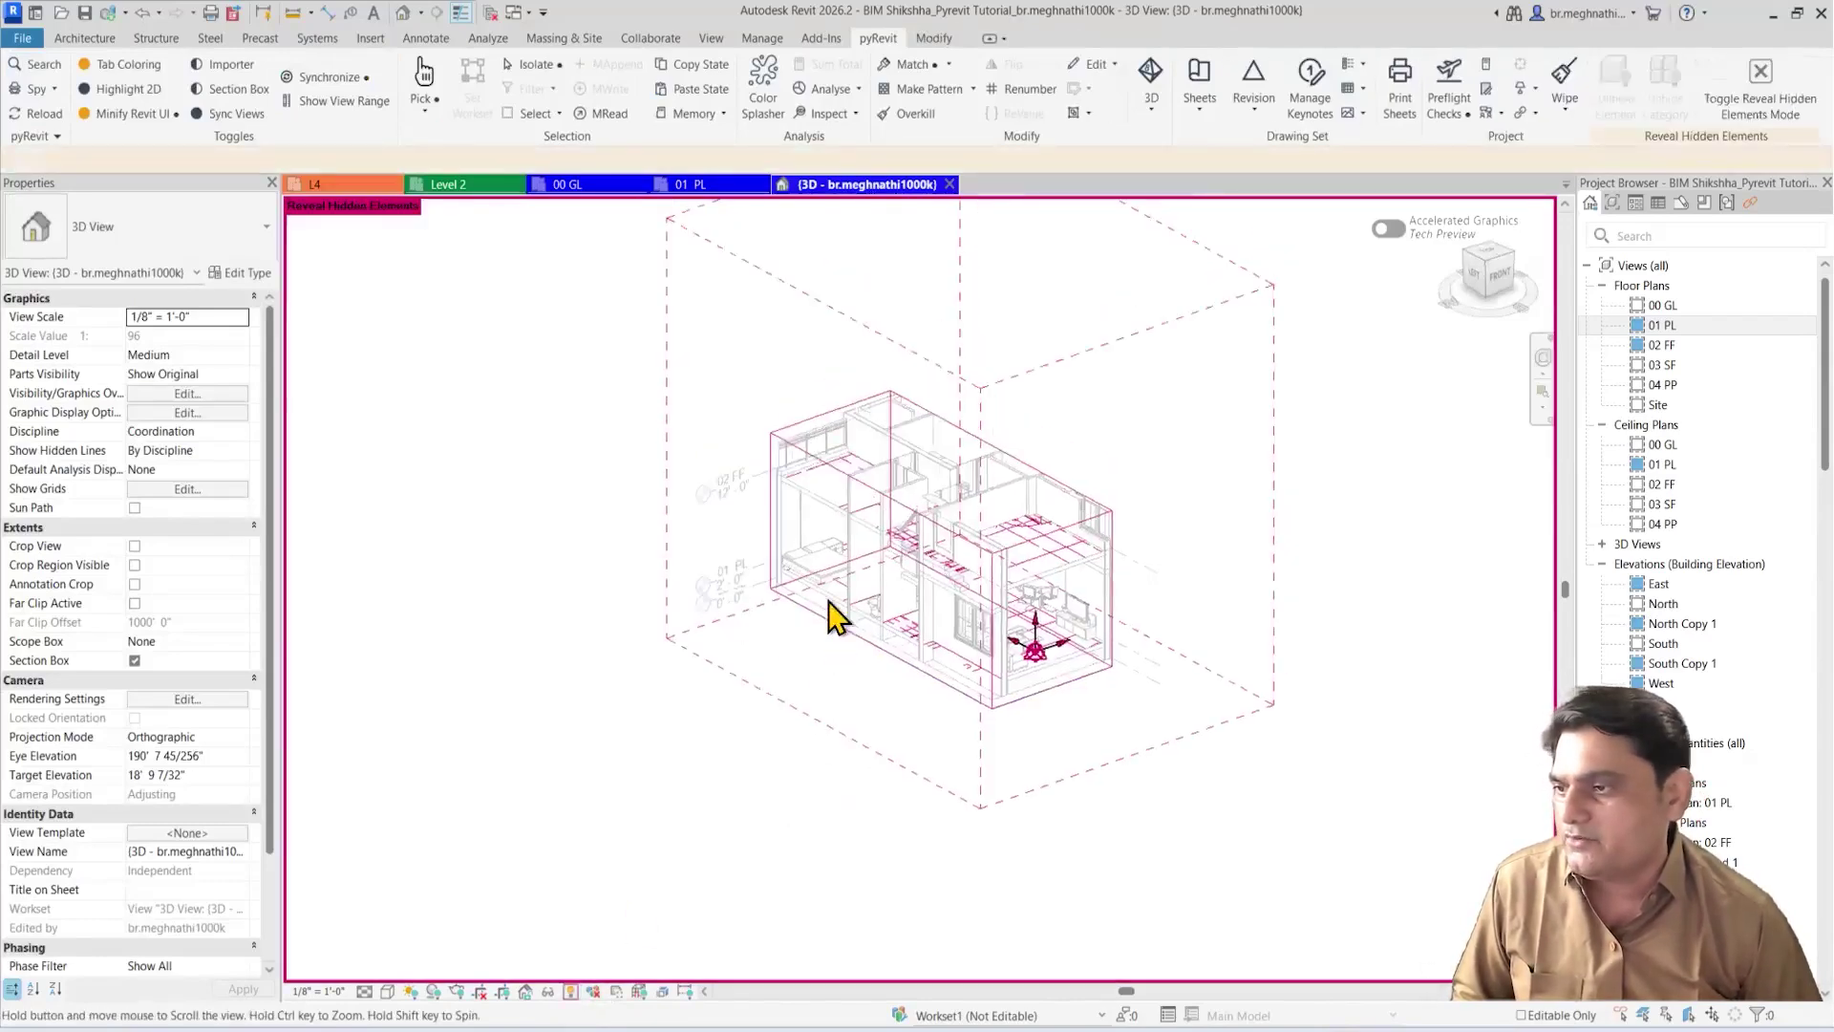
pyautogui.click(829, 549)
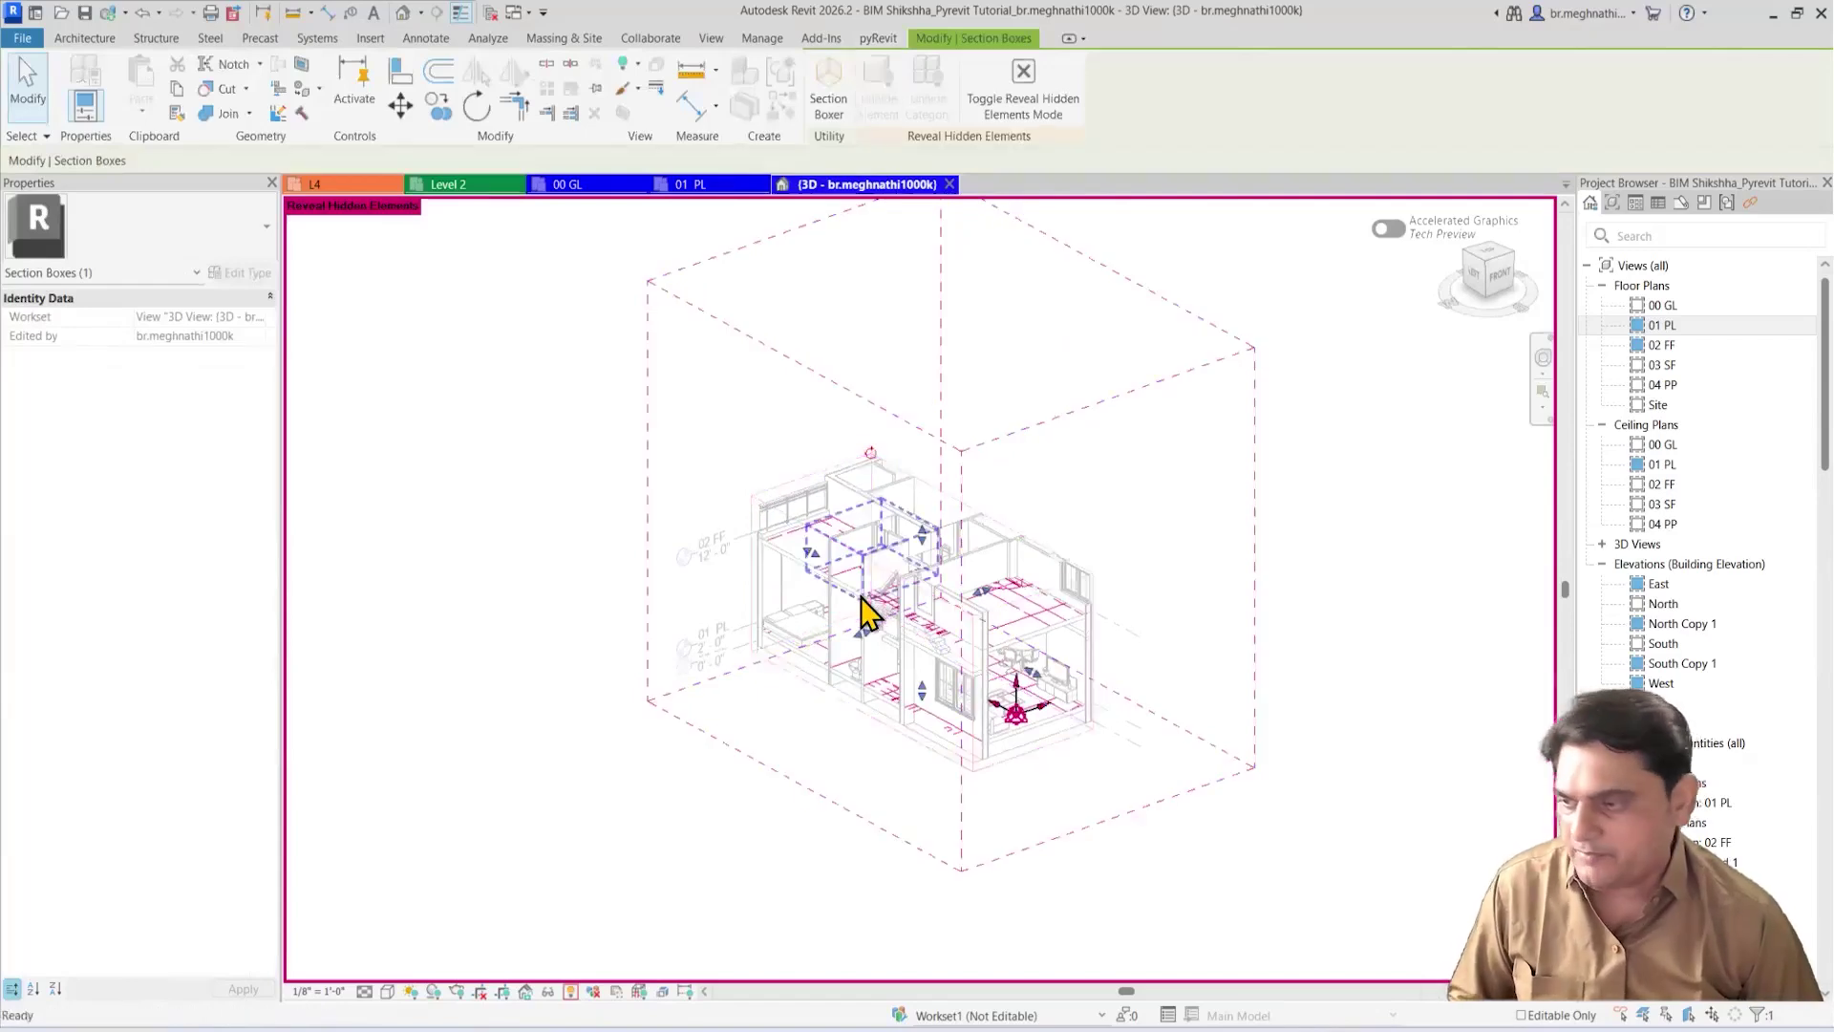
pyautogui.press('r')
pyautogui.press('h')
pyautogui.moveTo(827, 818); pyautogui.dragTo(878, 743, button='middle')
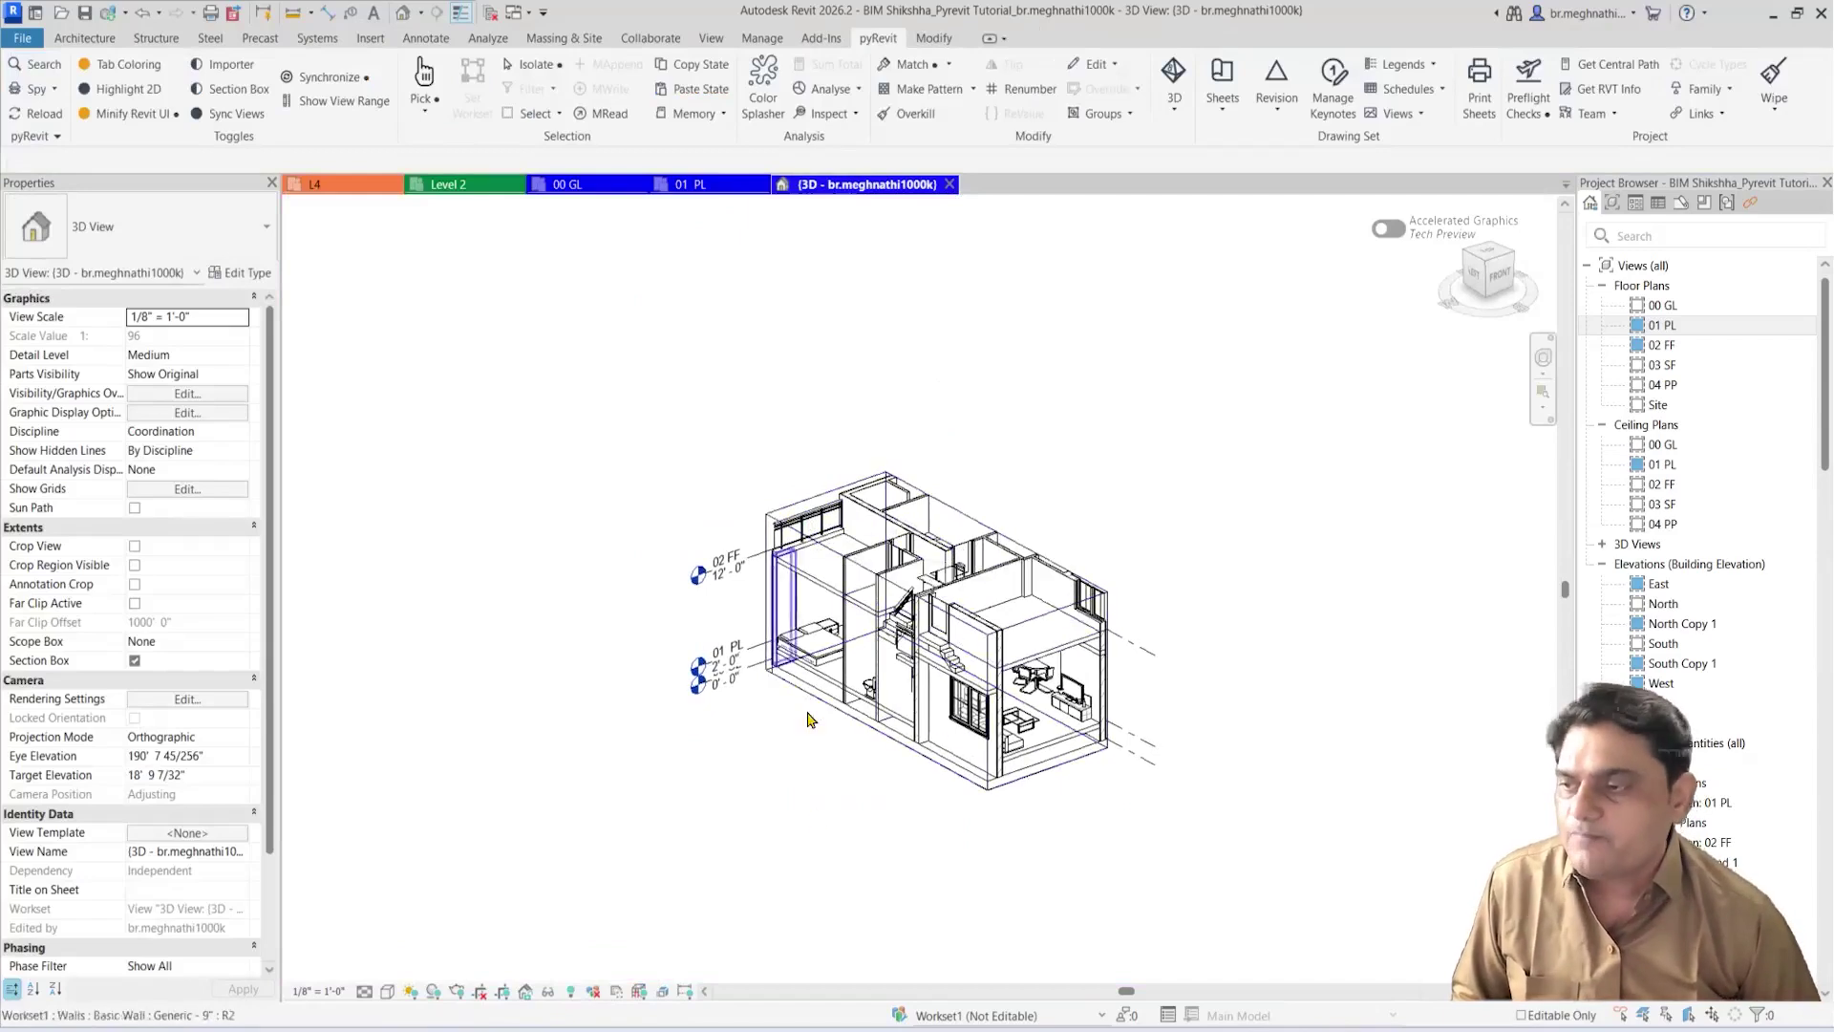
# Step: Toggle off the section box's visibility in the 3D view with pyRevit's Section Box tool
pyautogui.moveTo(790, 844); pyautogui.dragTo(789, 793, button='middle')
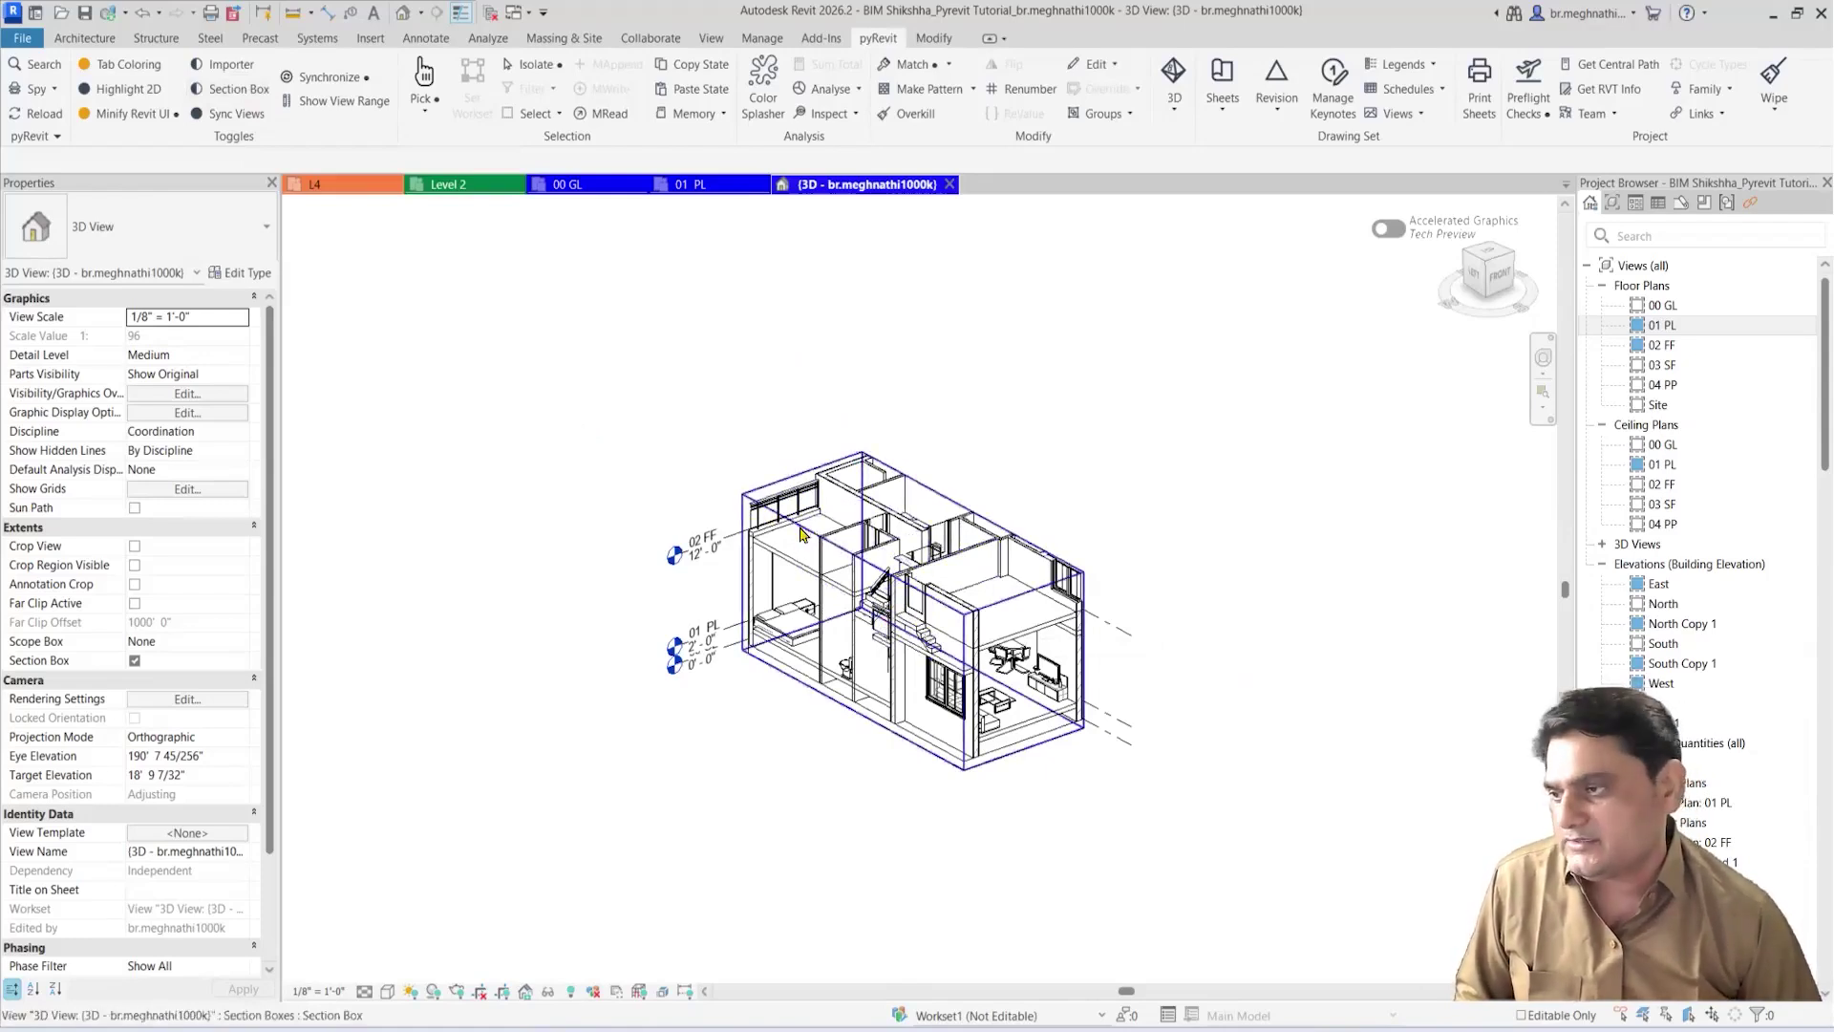
pyautogui.click(777, 657)
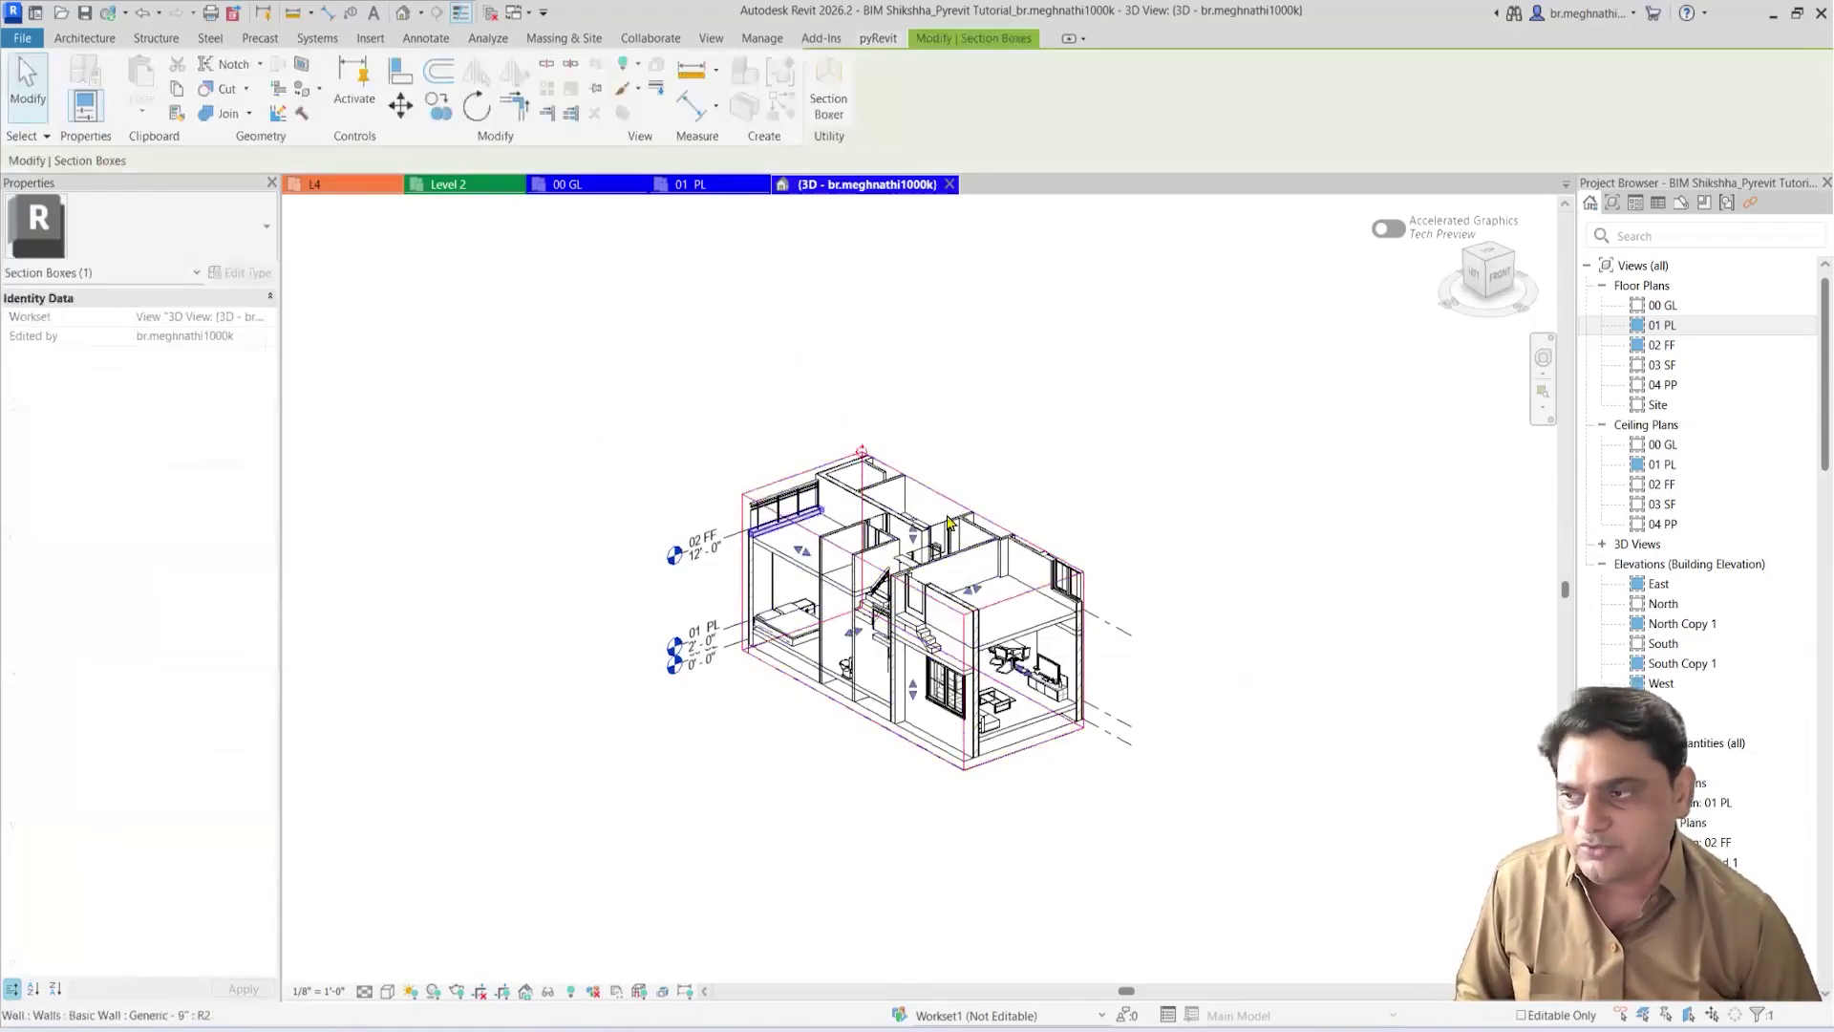
pyautogui.click(231, 89)
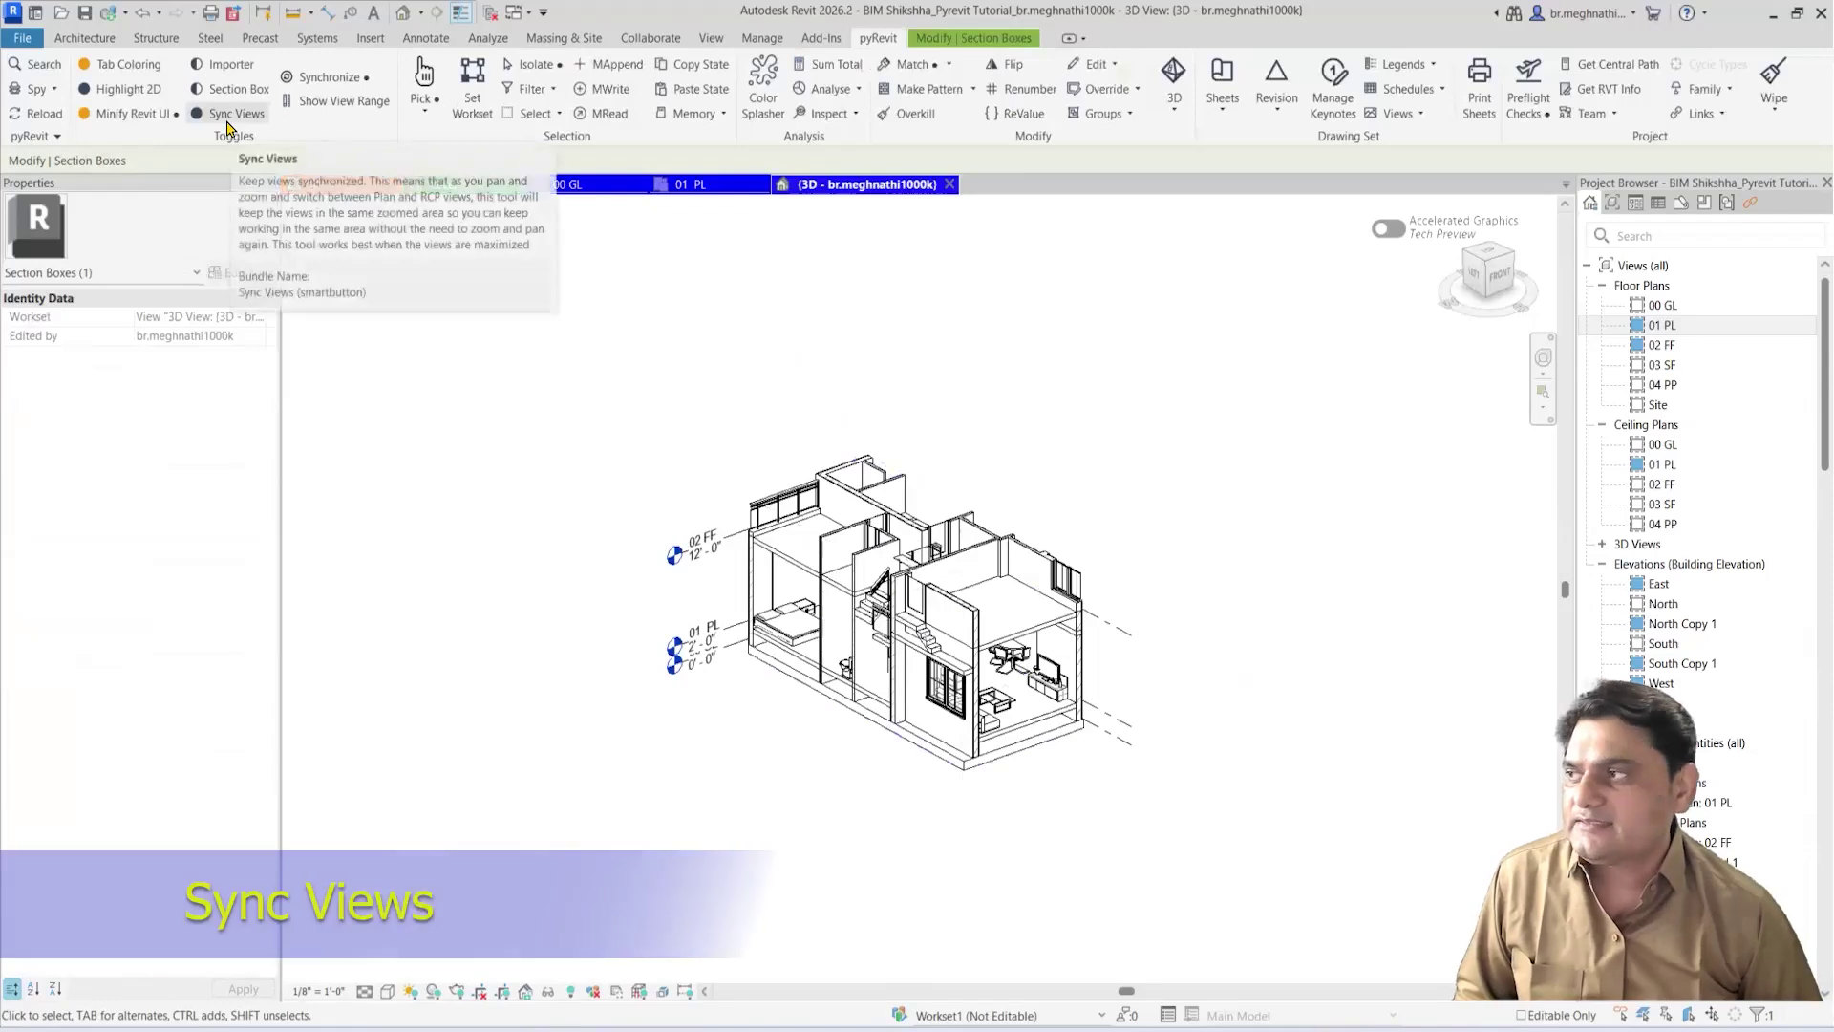
# Step: Open the 01 PL floor plan and close the inactive views
pyautogui.doubleClick(1679, 328)
pyautogui.click(489, 12)
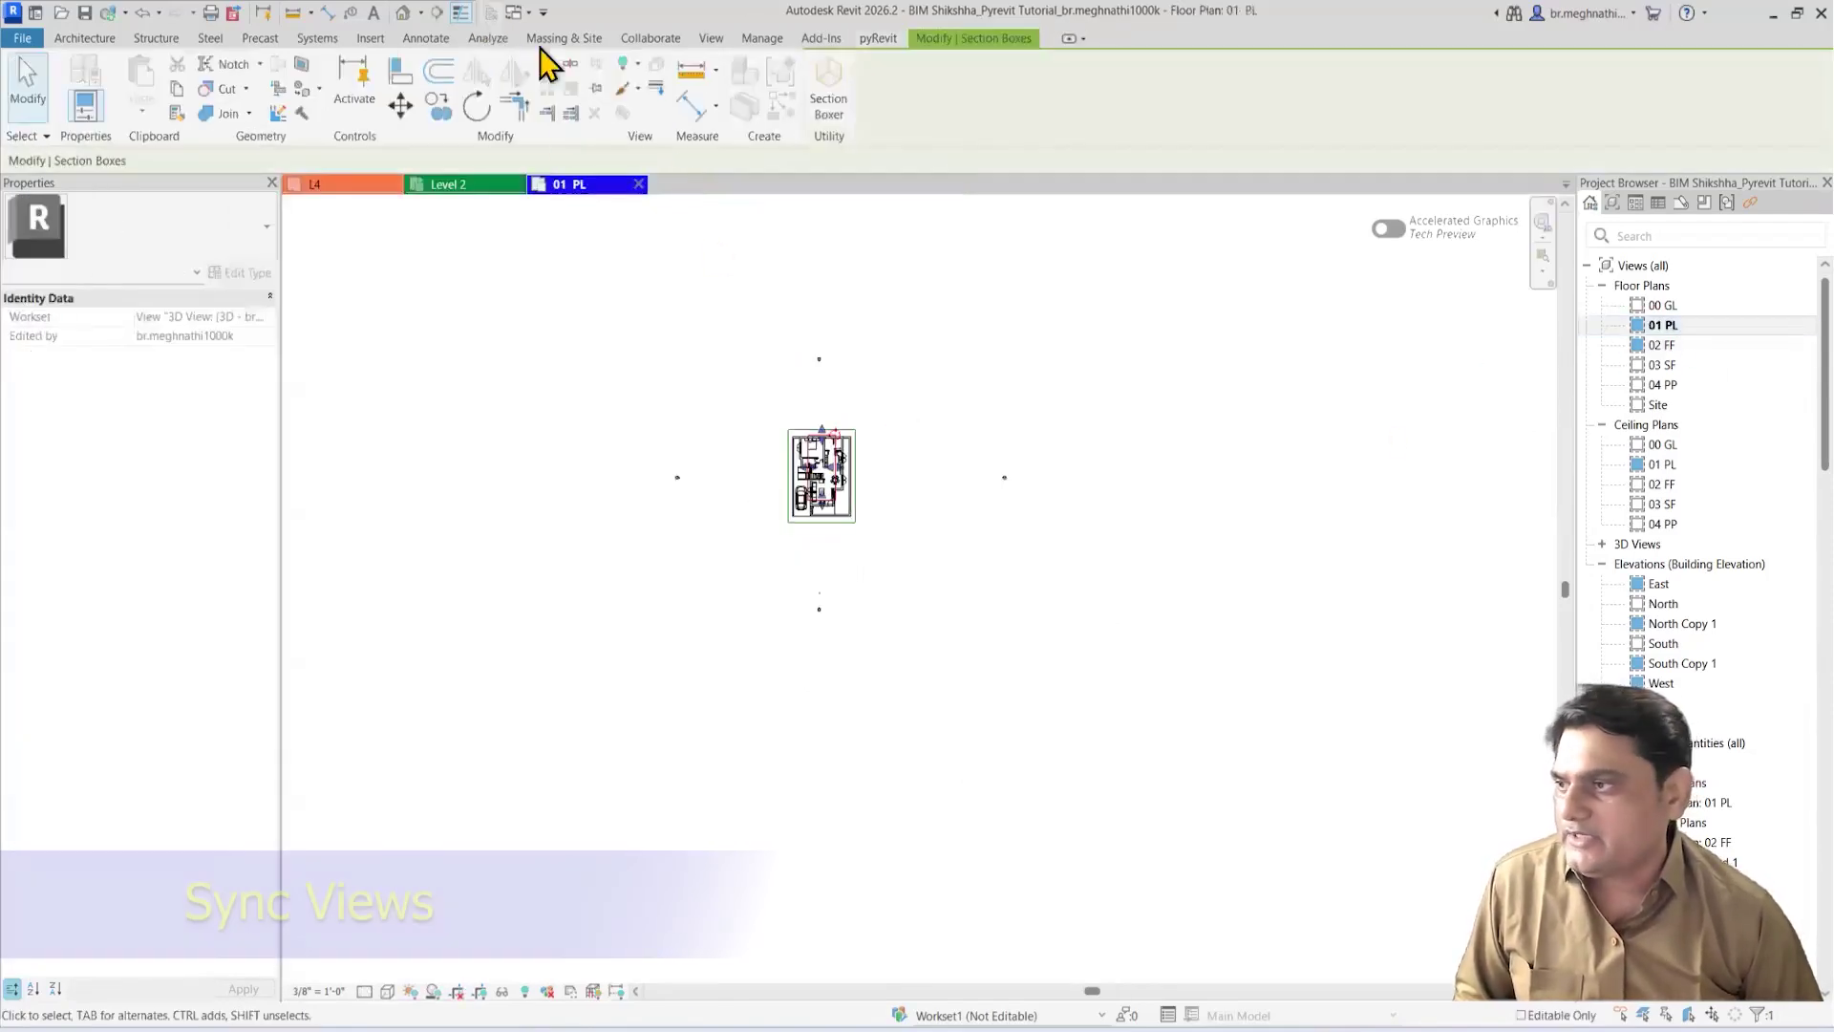
pyautogui.scroll(3, 907, 554)
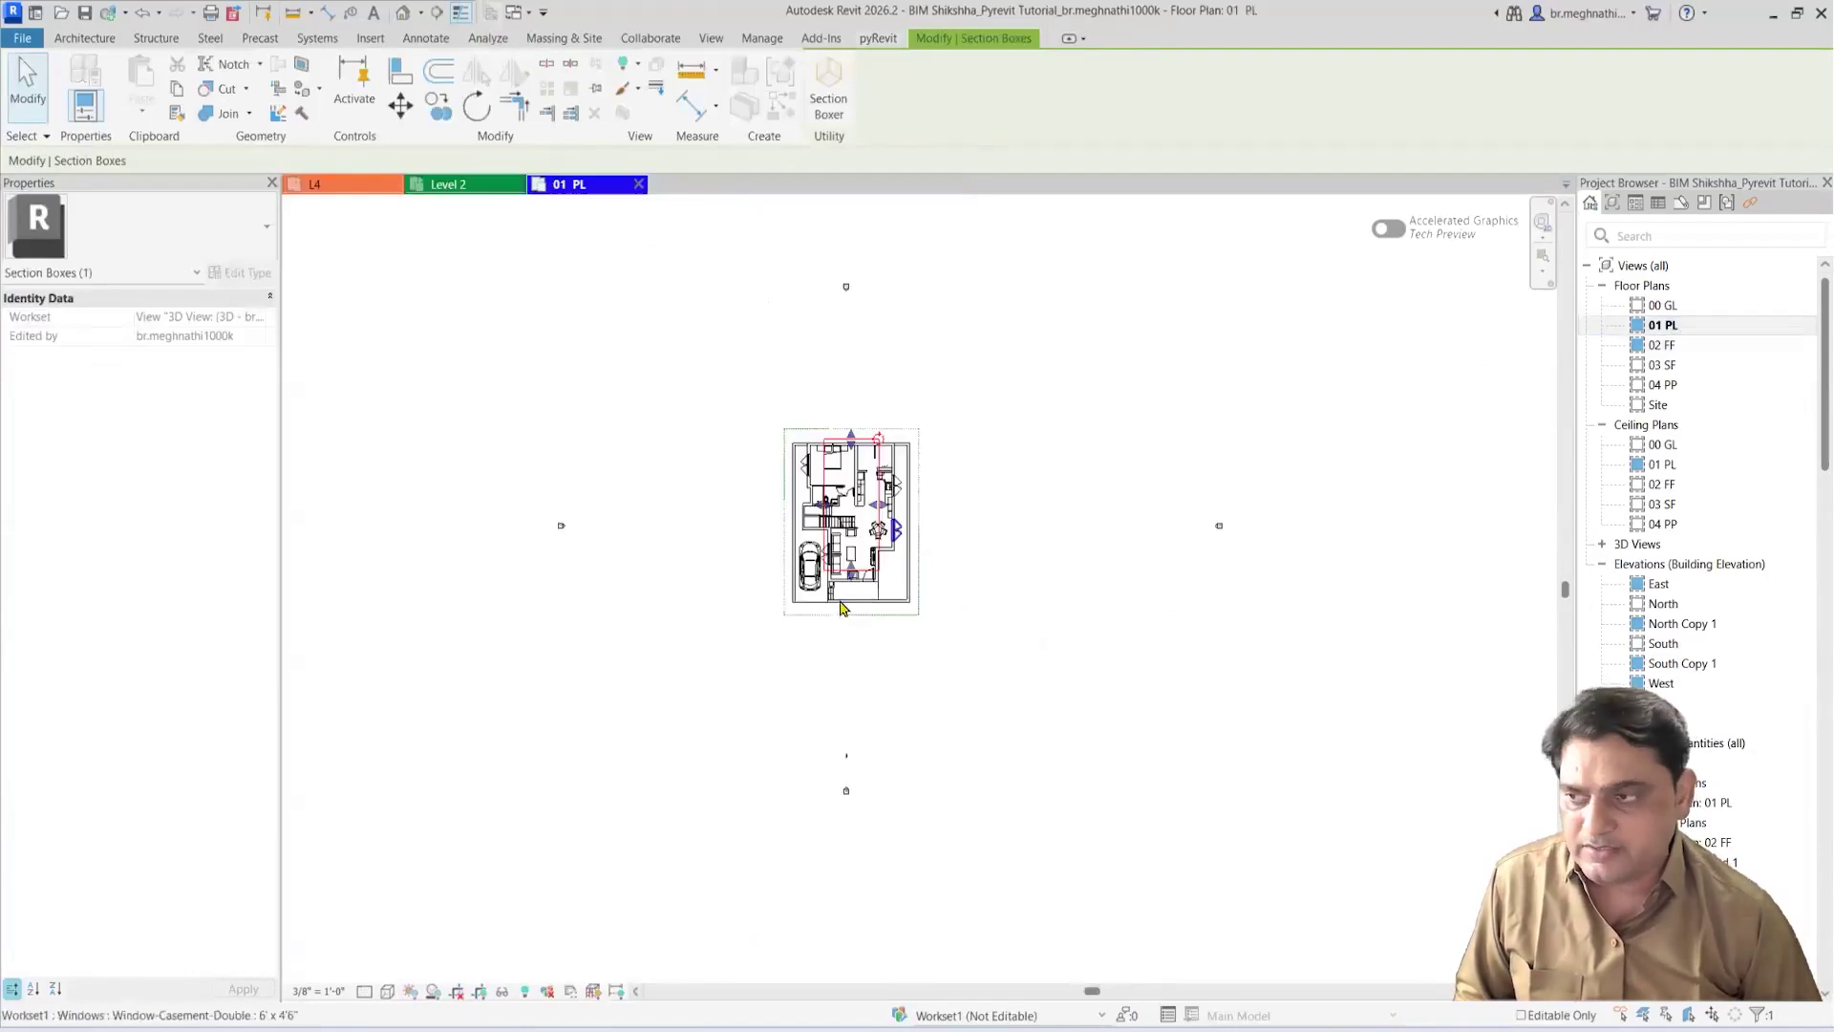
pyautogui.scroll(5, 841, 608)
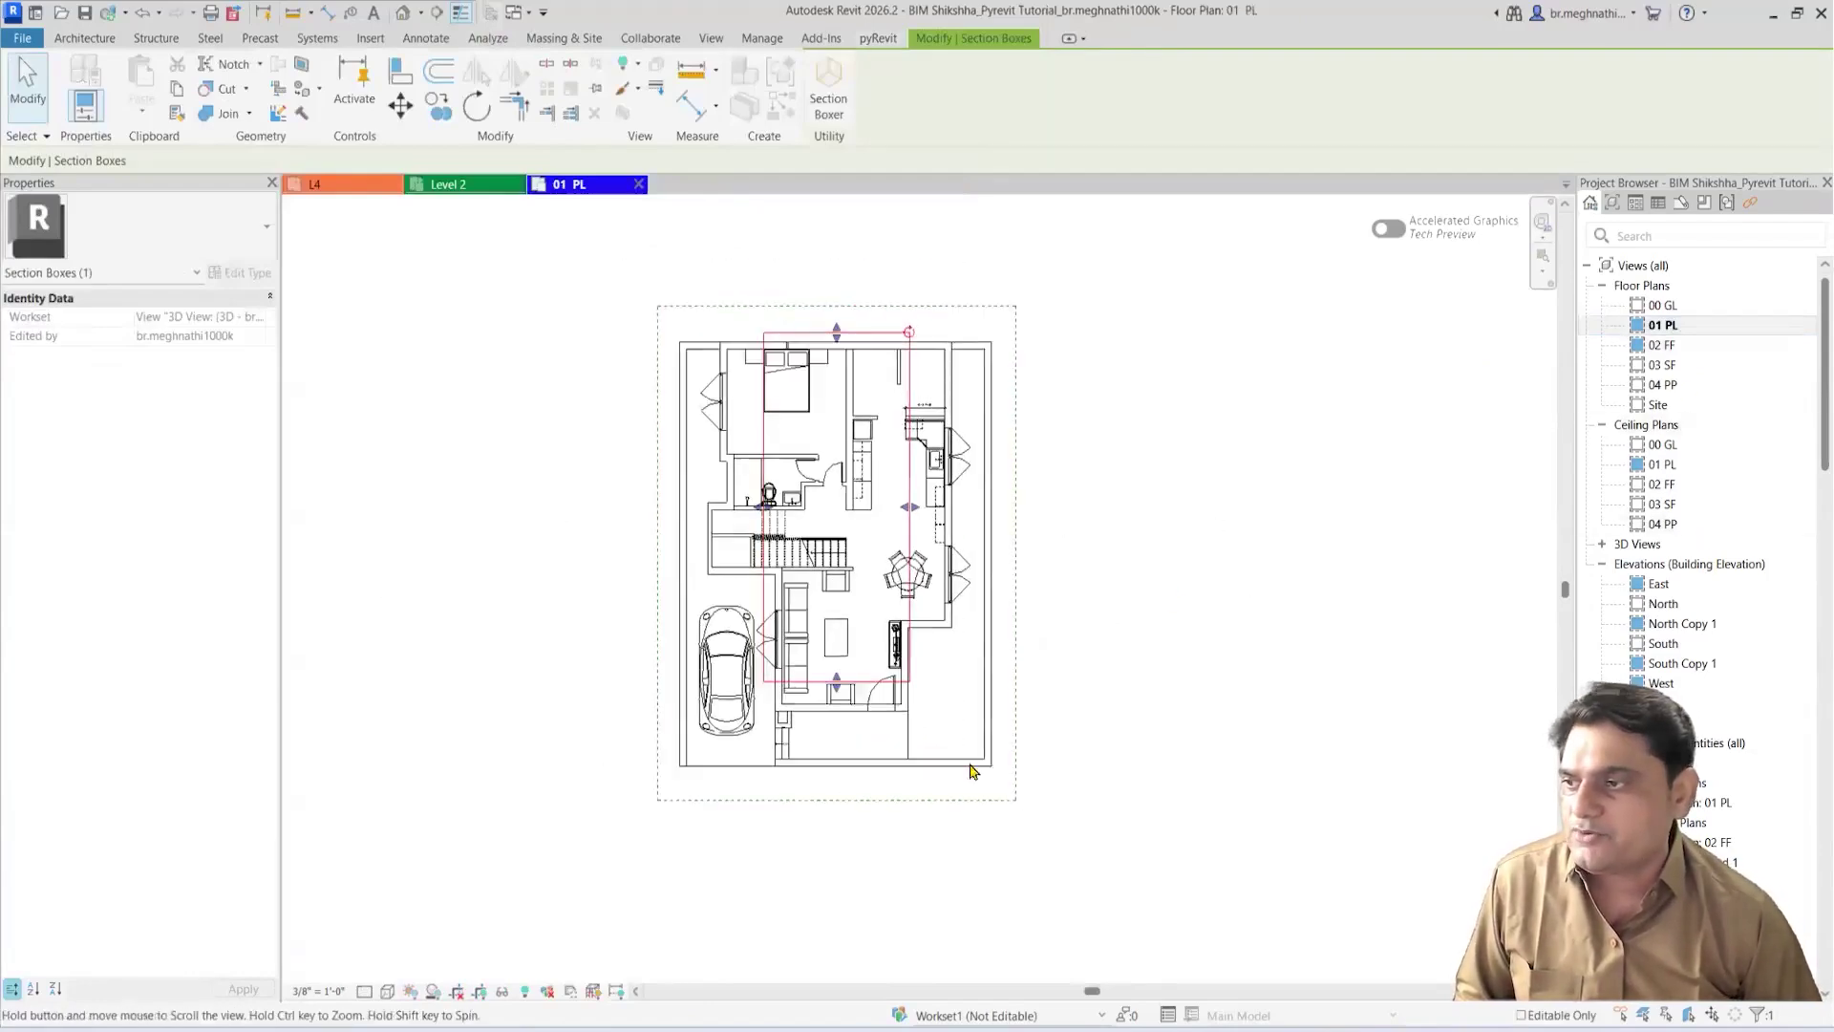
pyautogui.moveTo(970, 772); pyautogui.dragTo(1010, 804, button='middle')
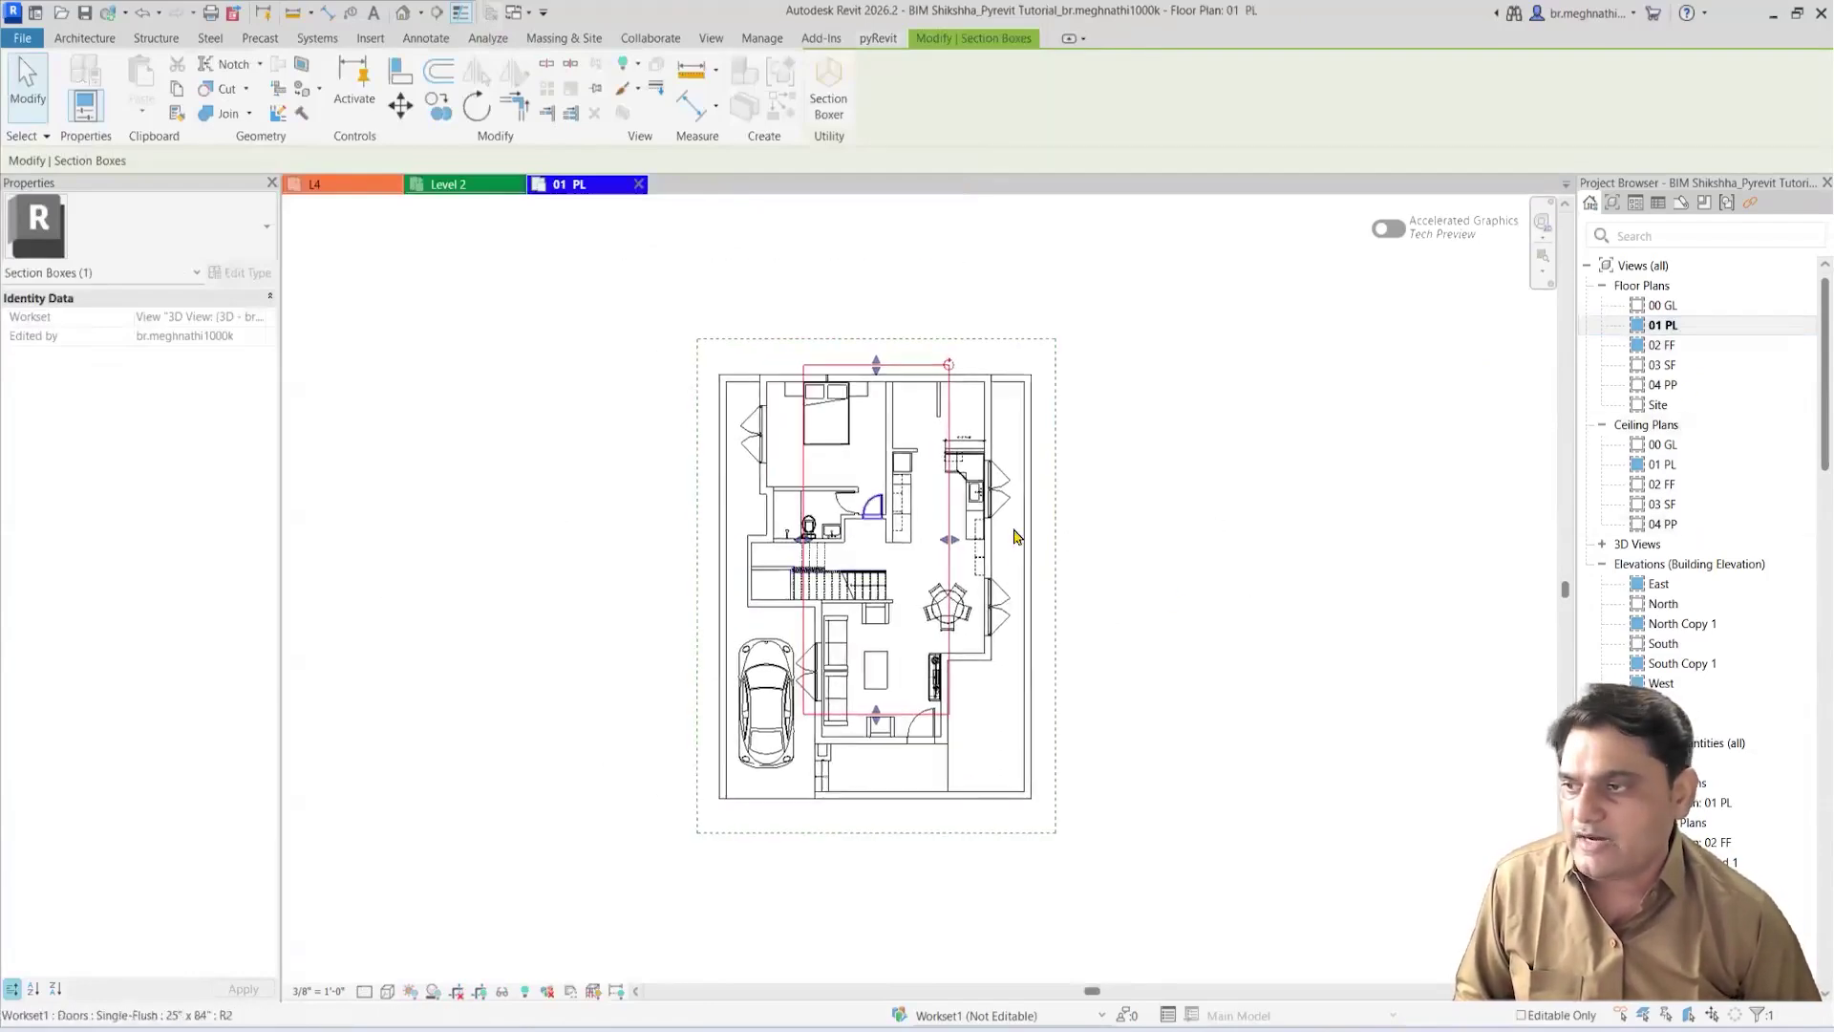
# Step: Open the 01 PL ceiling plan and tile all open views
pyautogui.click(1674, 449)
pyautogui.doubleClick(1667, 466)
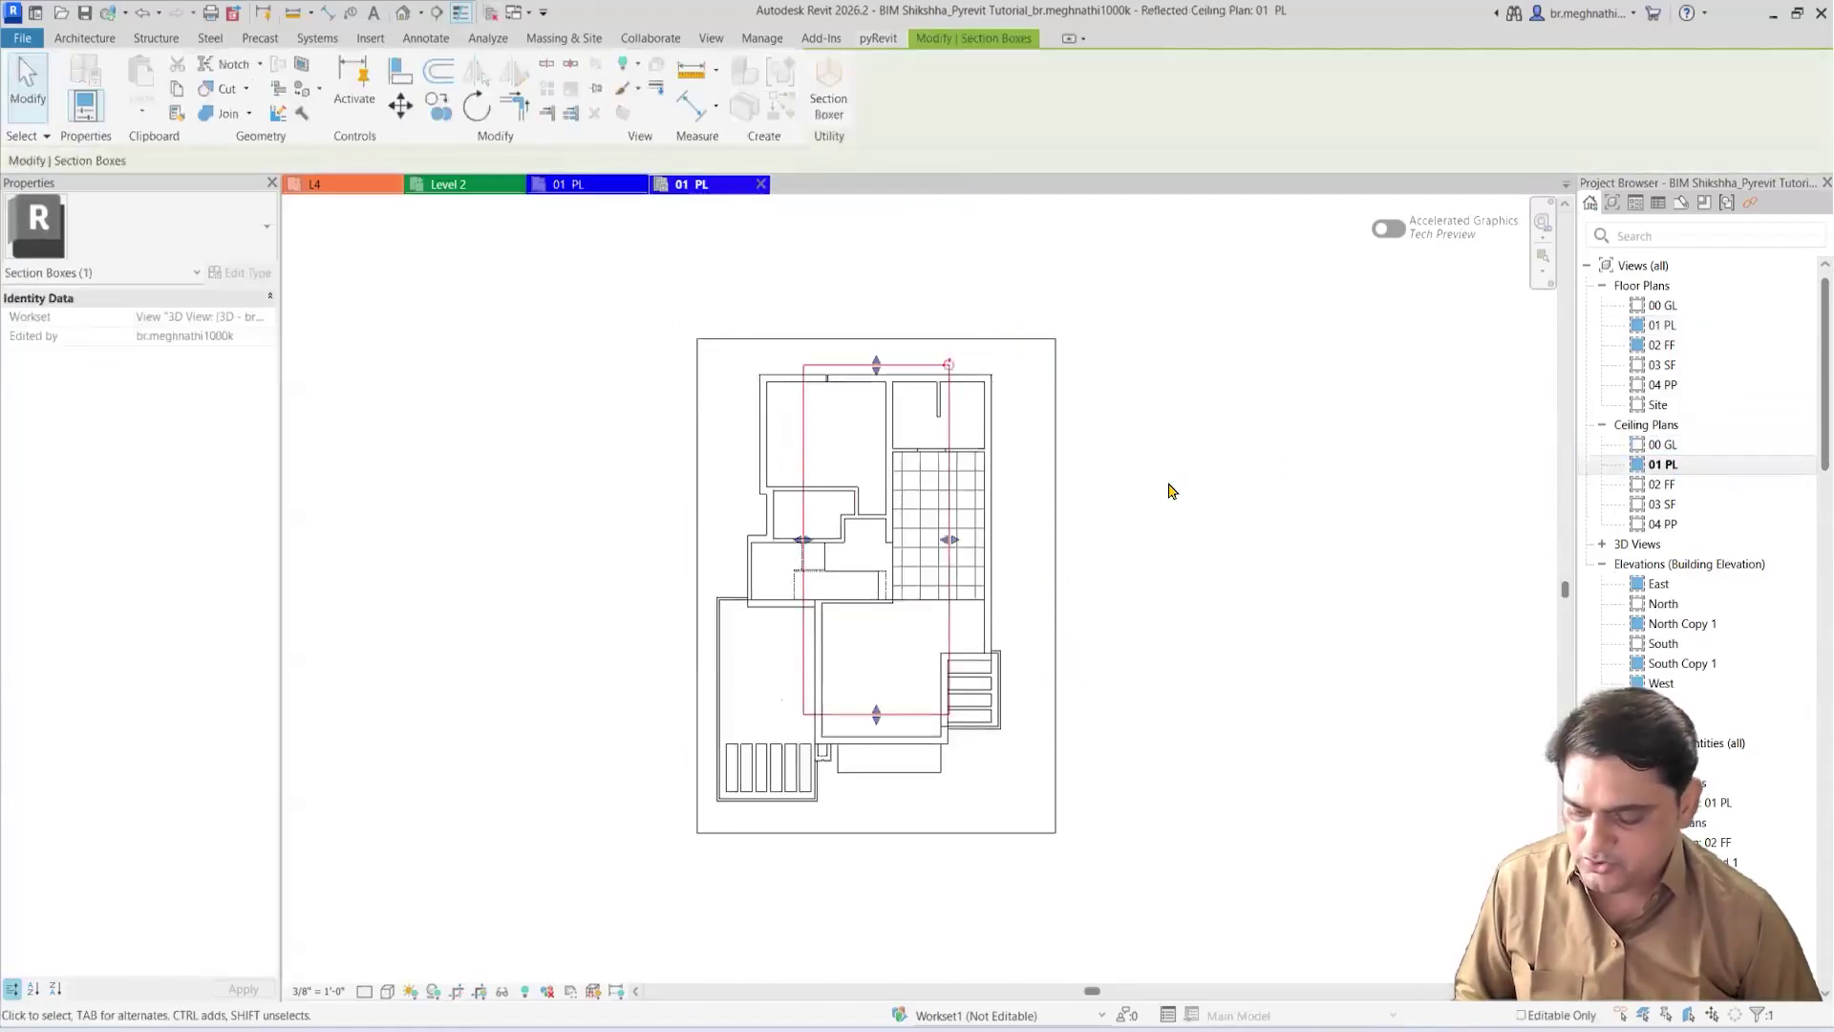
pyautogui.press('w')
pyautogui.press('t')
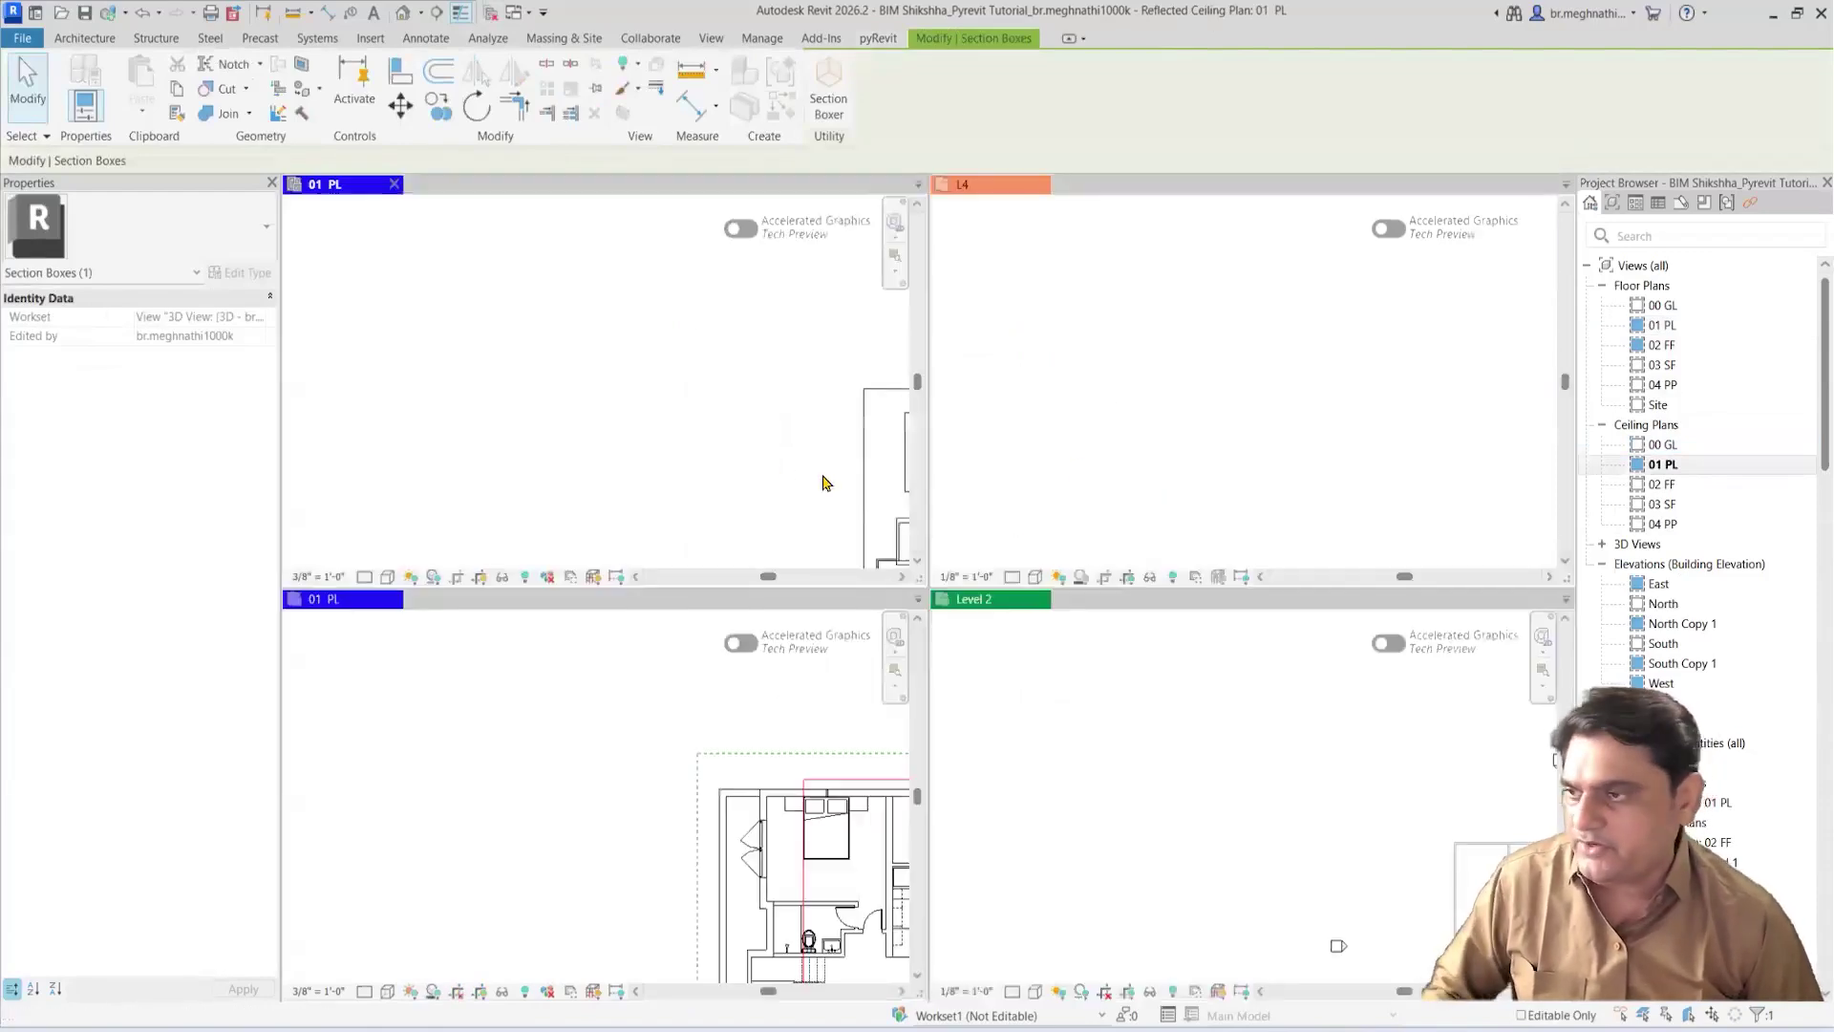
# Step: Group the 01 PL floor plan and Level 2 with L4 in one pane beside the 01 PL ceiling plan, showing the floor plan
pyautogui.moveTo(305, 609); pyautogui.dragTo(869, 400)
pyautogui.moveTo(1020, 258); pyautogui.dragTo(998, 203)
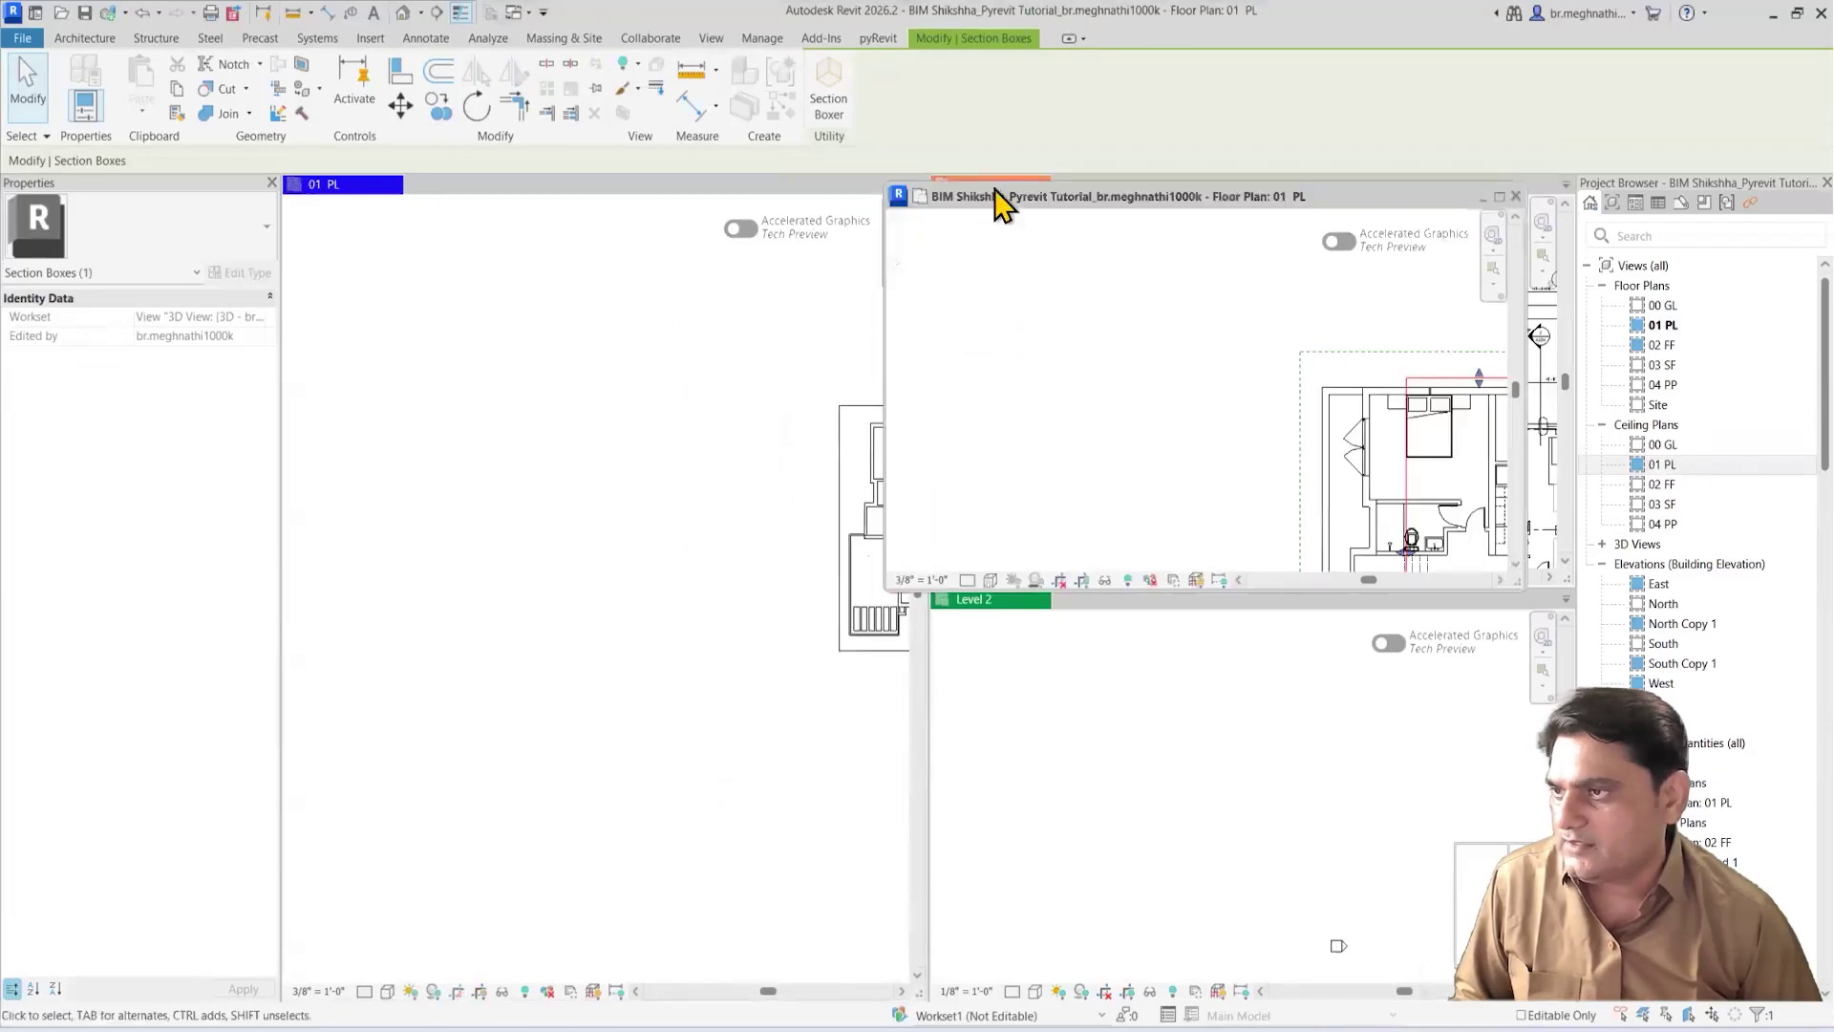
pyautogui.moveTo(998, 271); pyautogui.dragTo(1041, 265)
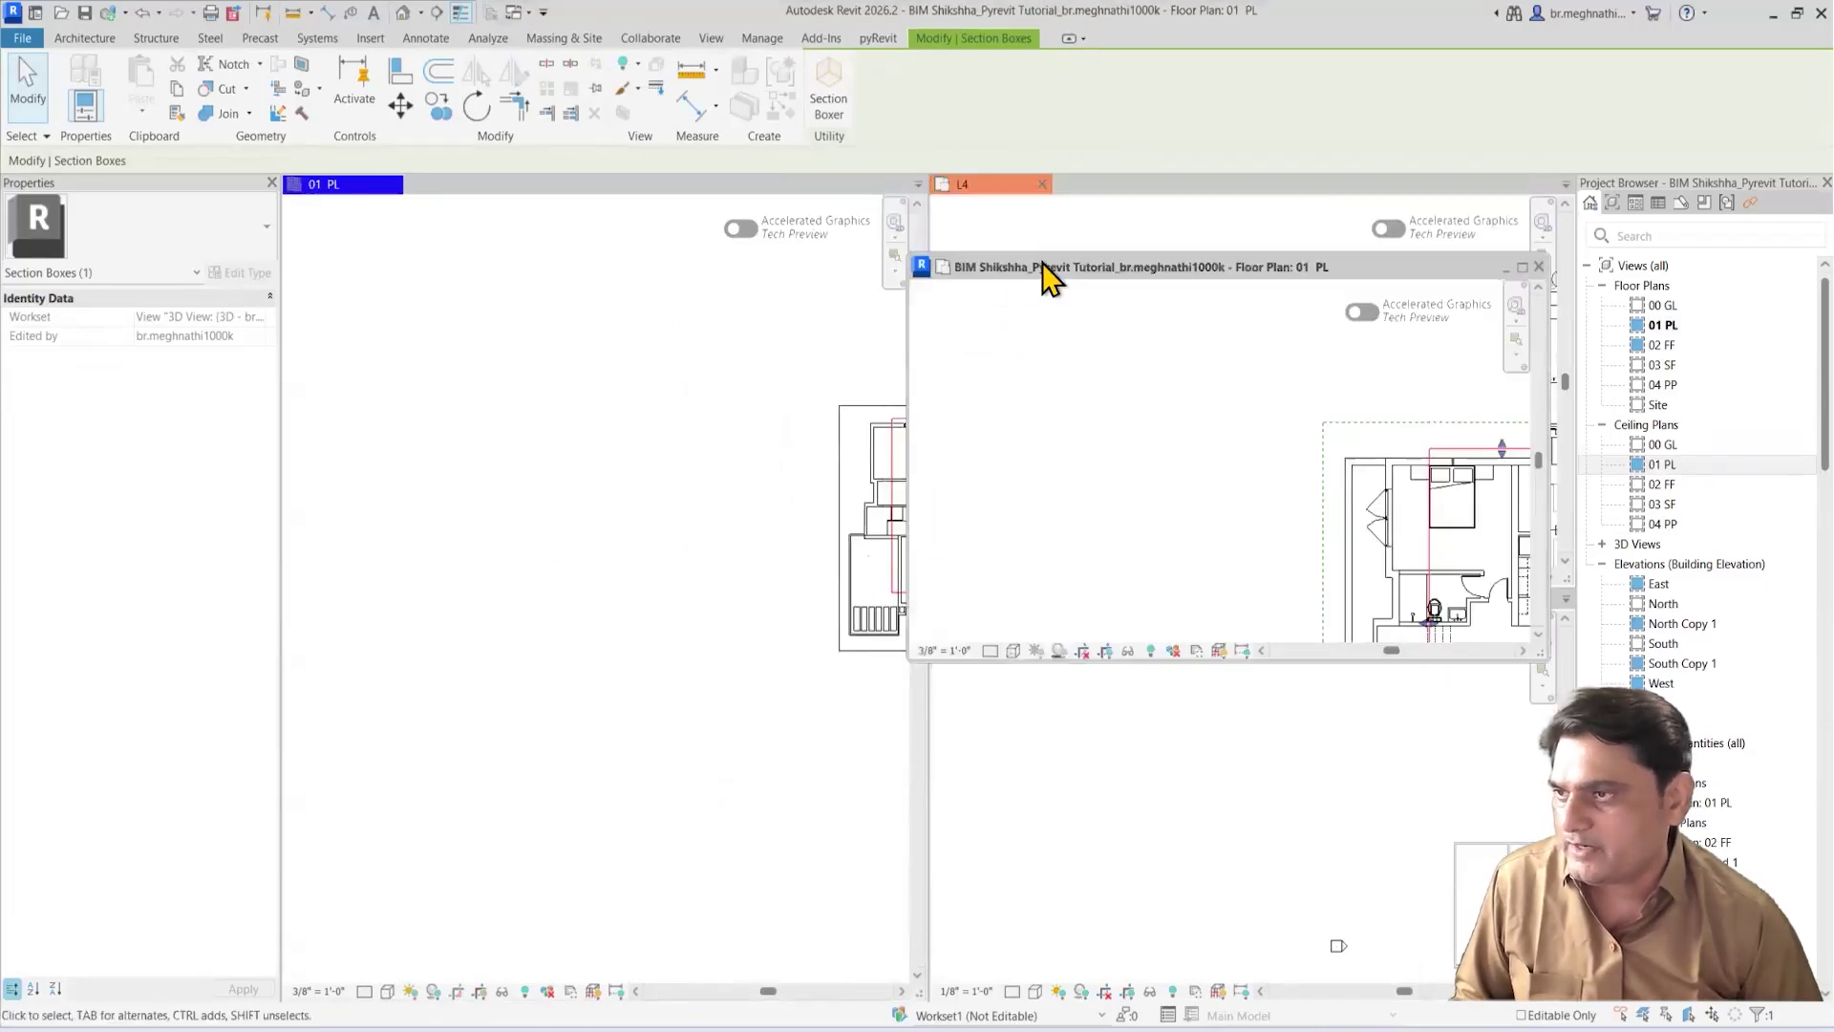
pyautogui.moveTo(1028, 194); pyautogui.dragTo(1025, 189)
pyautogui.click(1011, 594)
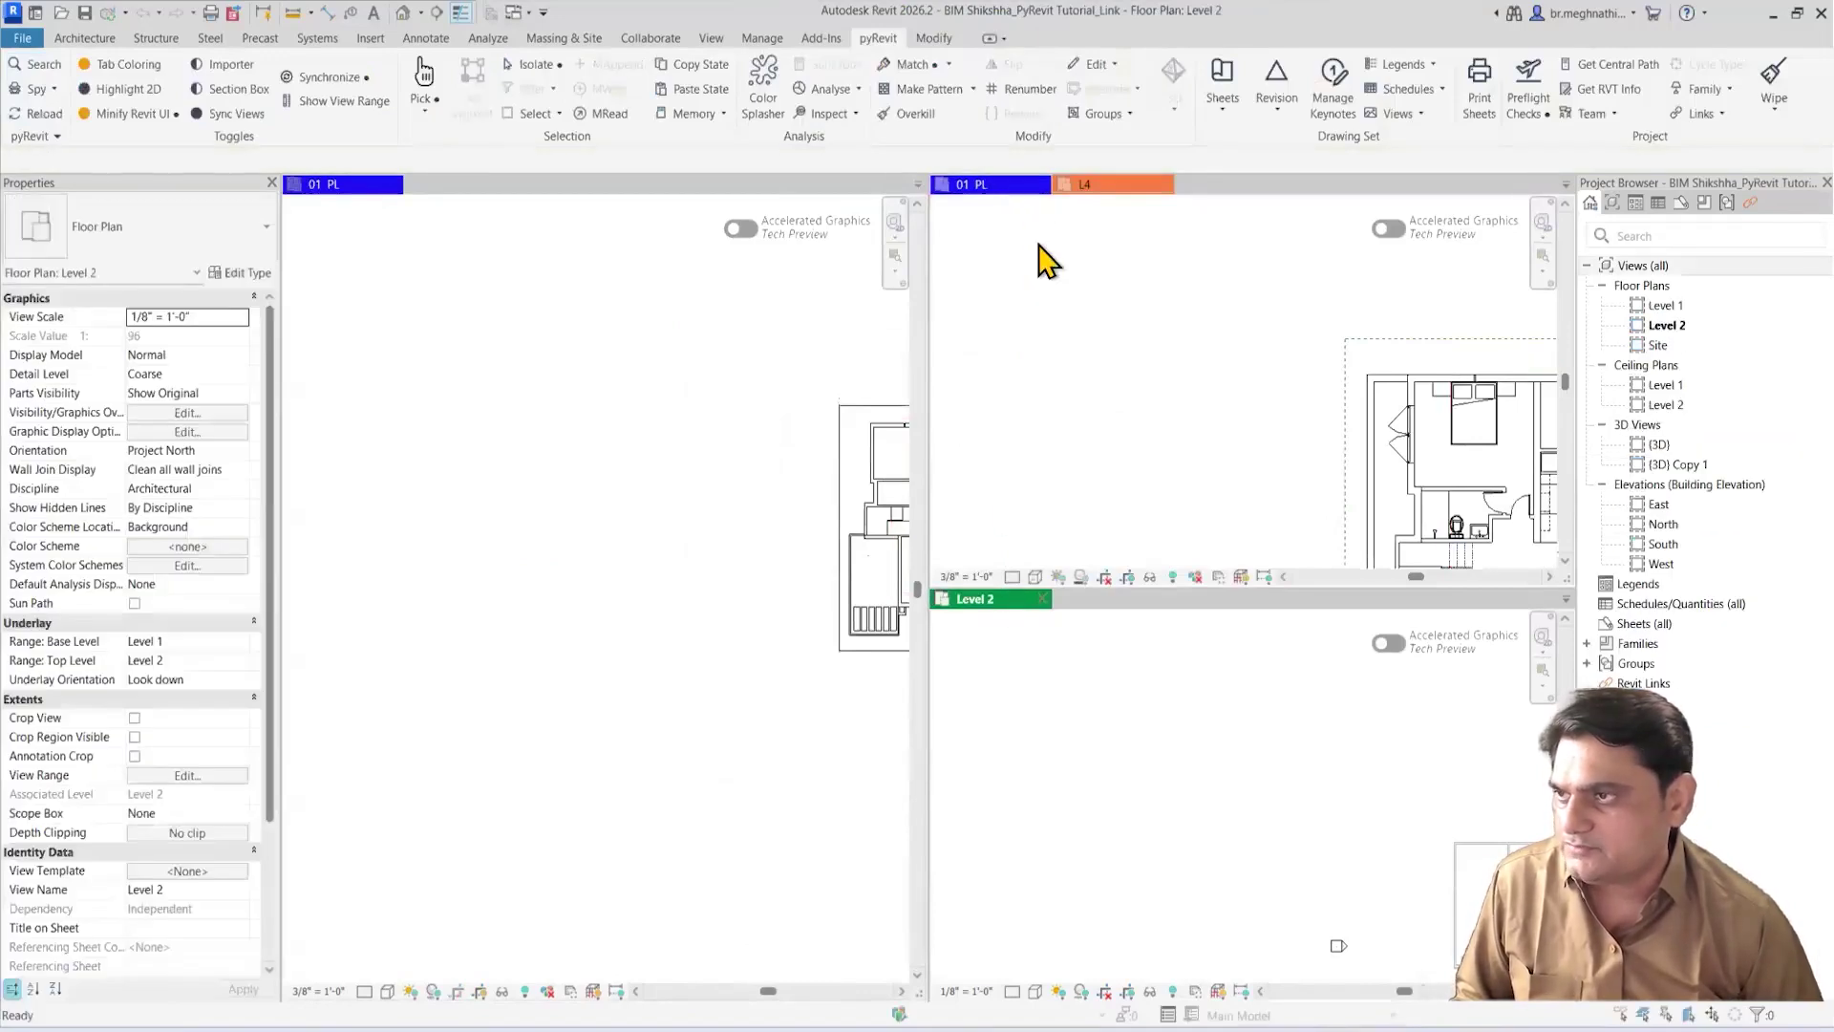
pyautogui.moveTo(1048, 259); pyautogui.dragTo(1085, 196)
pyautogui.click(1096, 187)
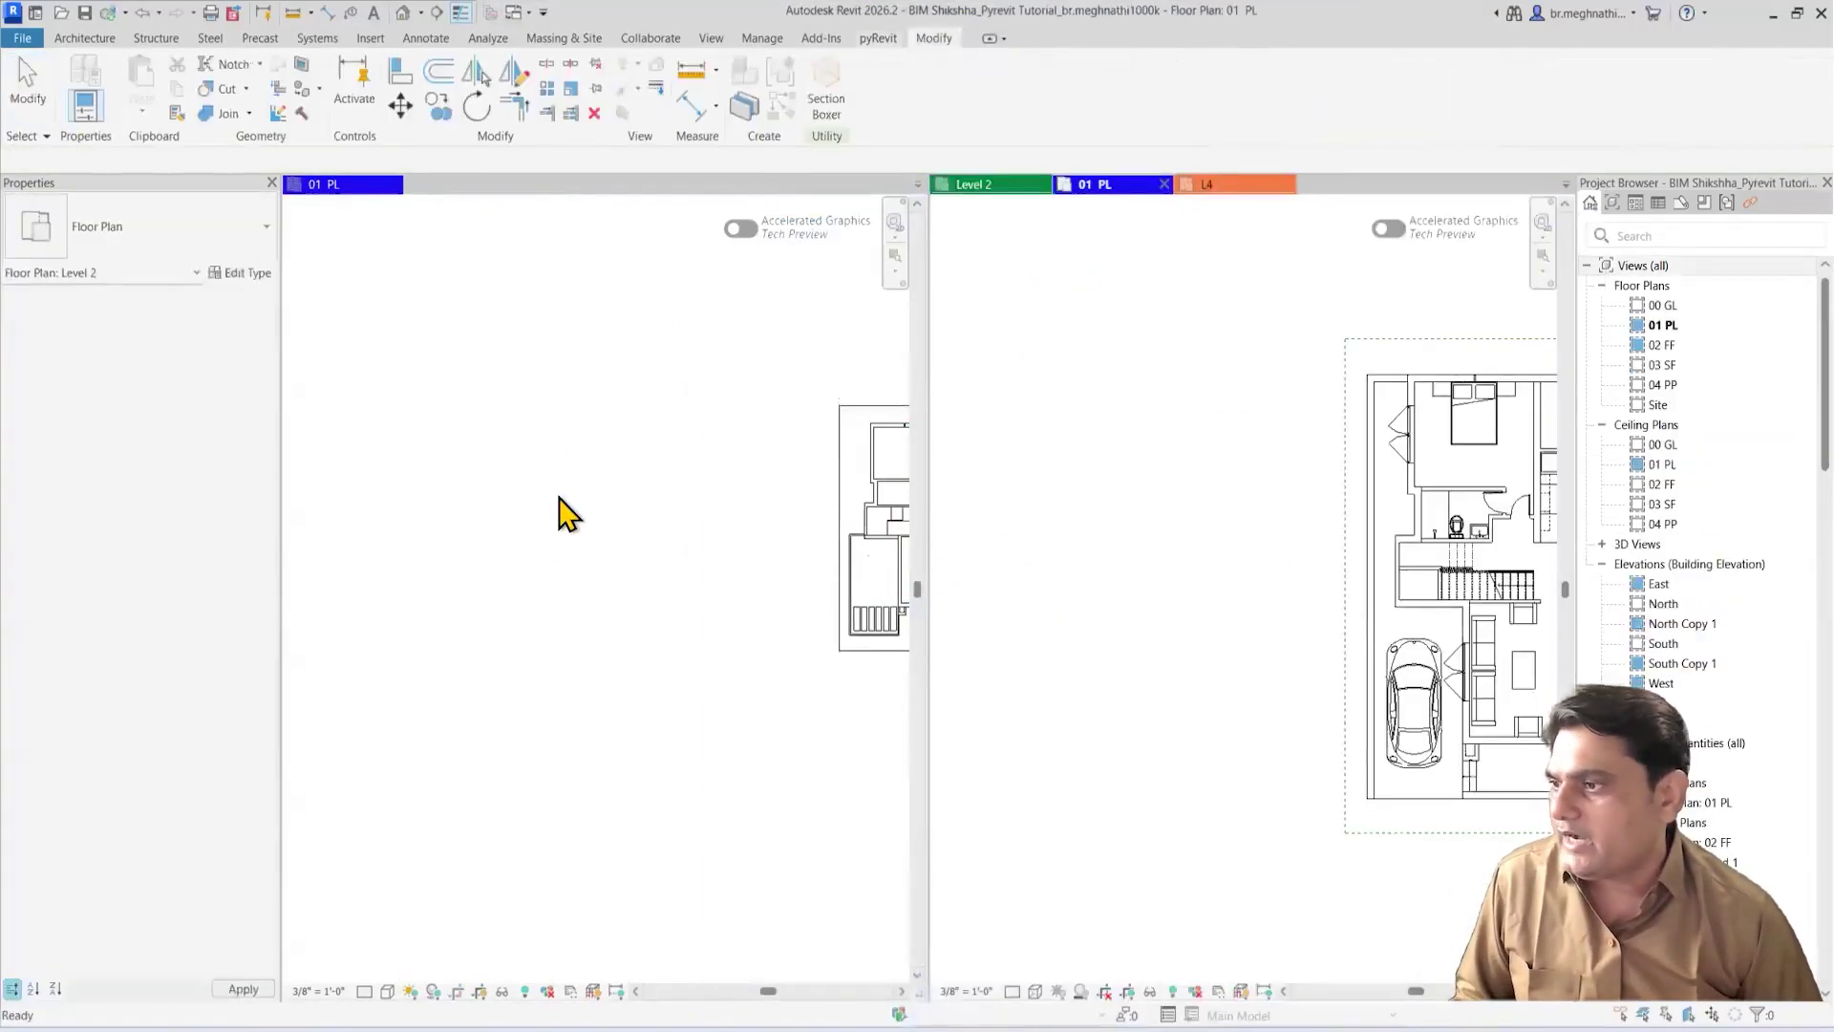
# Step: Examine how the 01 PL floor plan and ceiling plan zoom and pan without Sync Views
pyautogui.scroll(-3, 564, 513)
pyautogui.scroll(-4, 1199, 564)
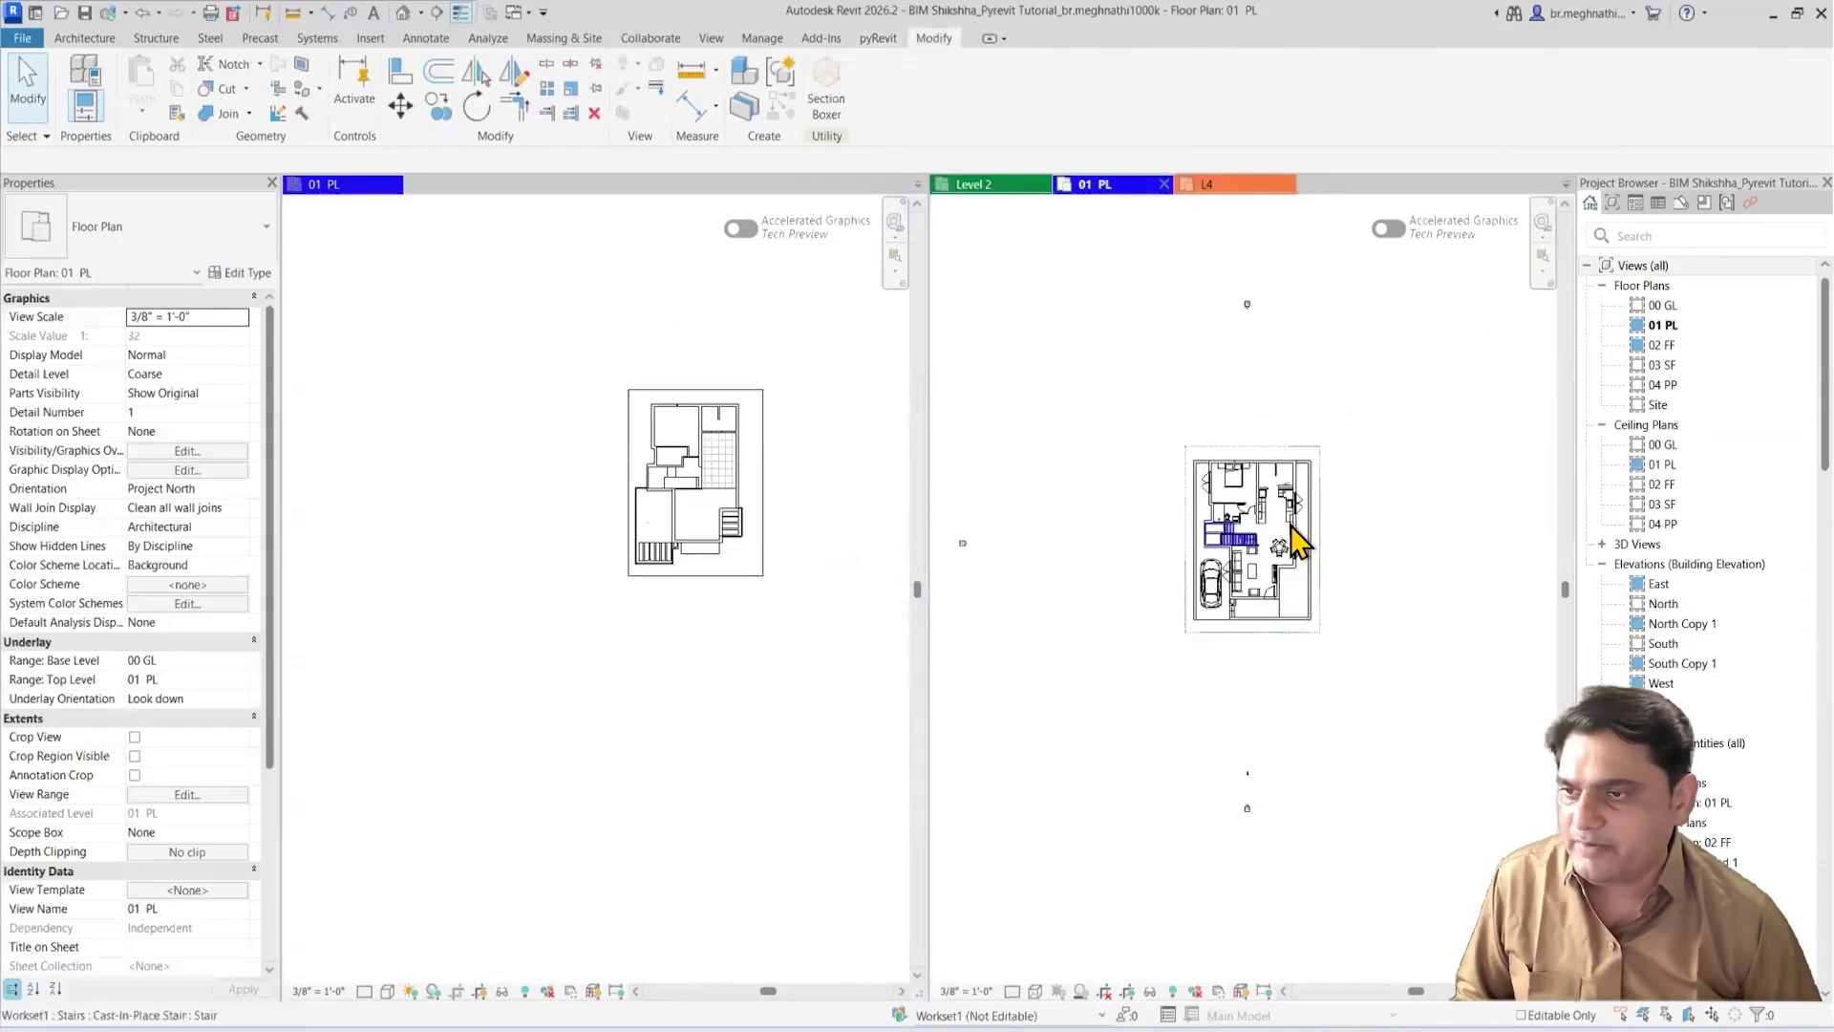
pyautogui.scroll(3, 1291, 527)
pyautogui.moveTo(1532, 596); pyautogui.dragTo(1500, 600, button='middle')
pyautogui.scroll(1, 1500, 600)
pyautogui.moveTo(1500, 600); pyautogui.dragTo(1600, 649, button='middle')
pyautogui.moveTo(1215, 449); pyautogui.dragTo(1163, 535, button='middle')
pyautogui.scroll(1, 1161, 466)
pyautogui.scroll(5, 1222, 533)
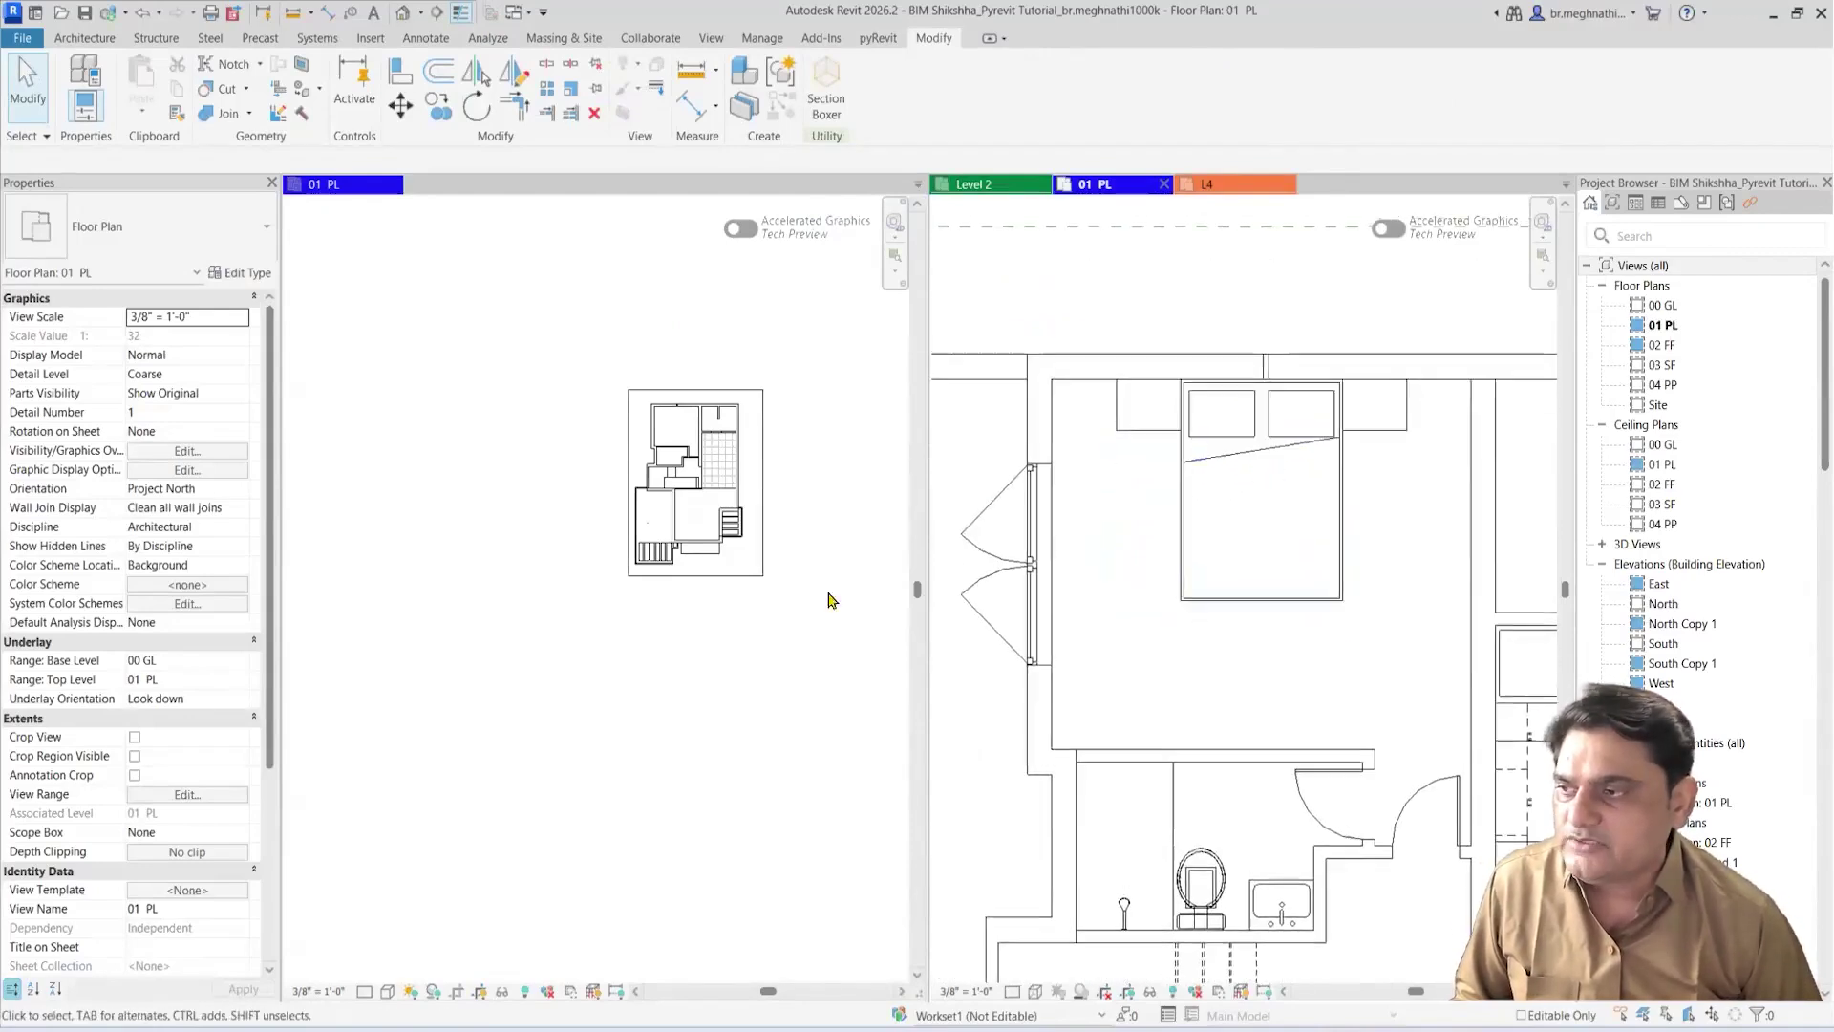
pyautogui.scroll(-3, 659, 697)
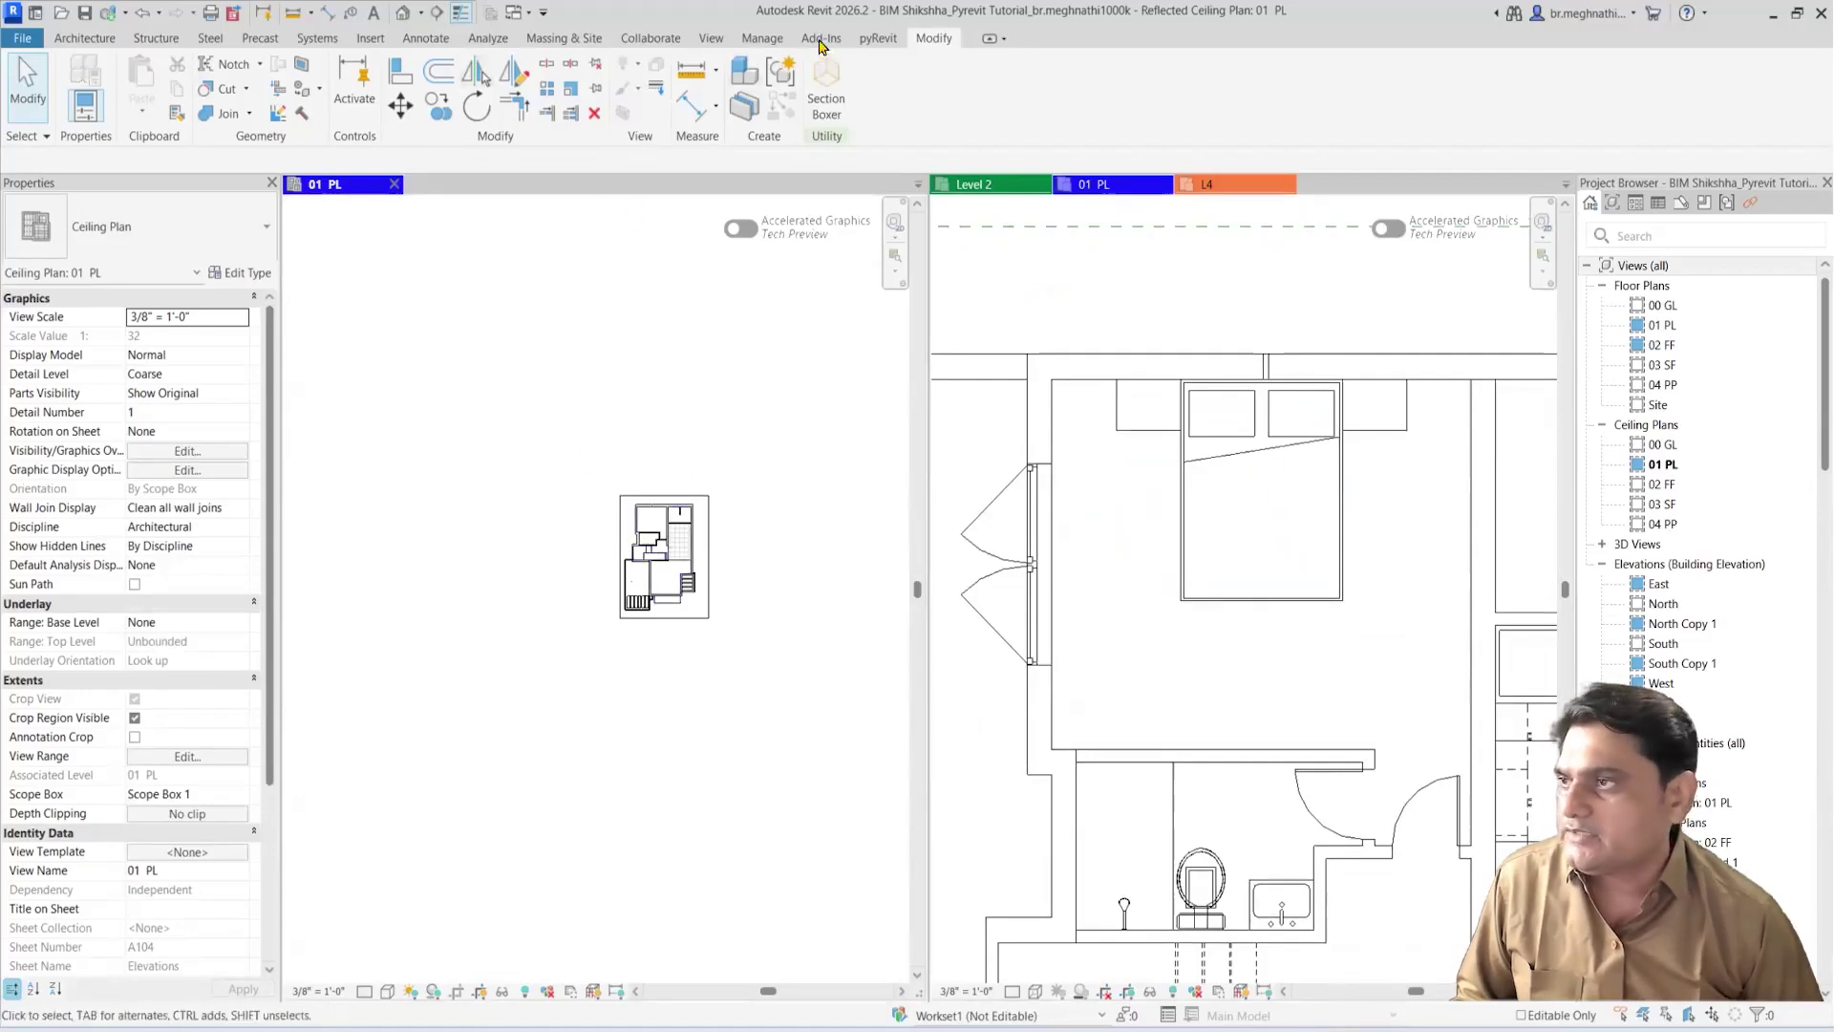
# Step: Turn on Sync Views and synchronize the 01 PL floor plan with the ceiling plan's zoomed area by activating it
pyautogui.click(875, 38)
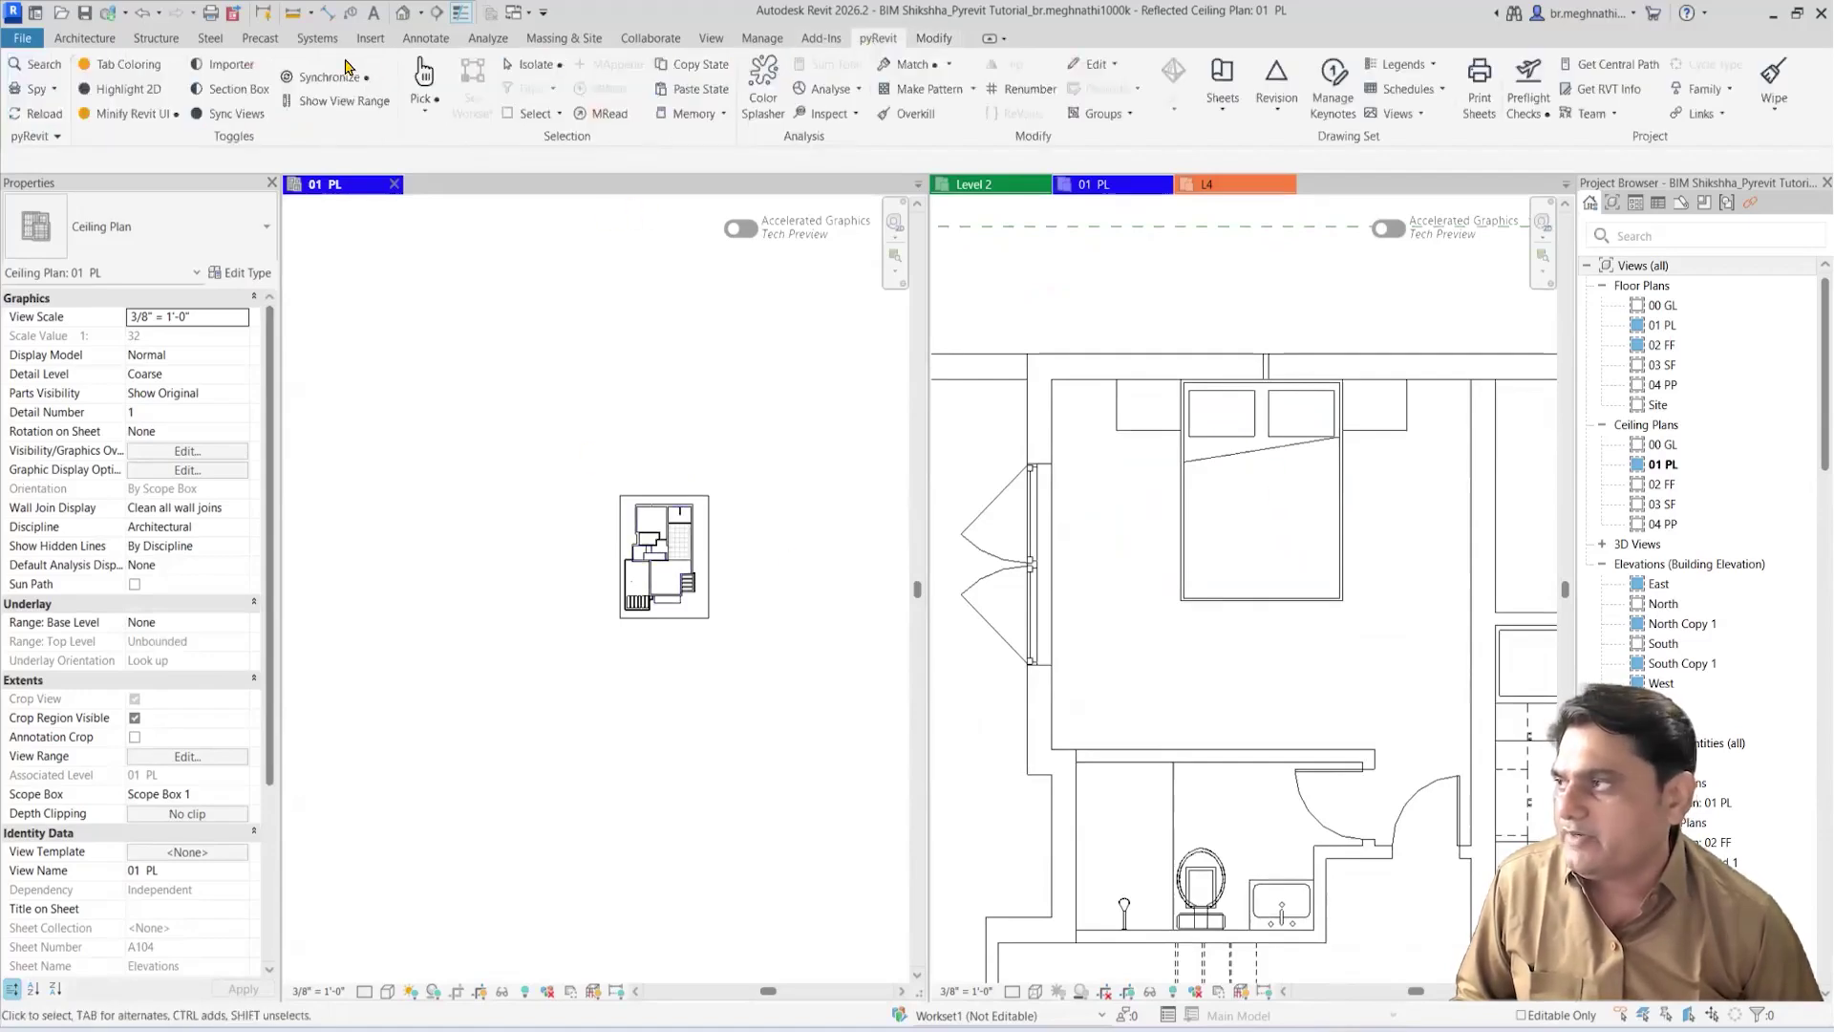
pyautogui.click(231, 113)
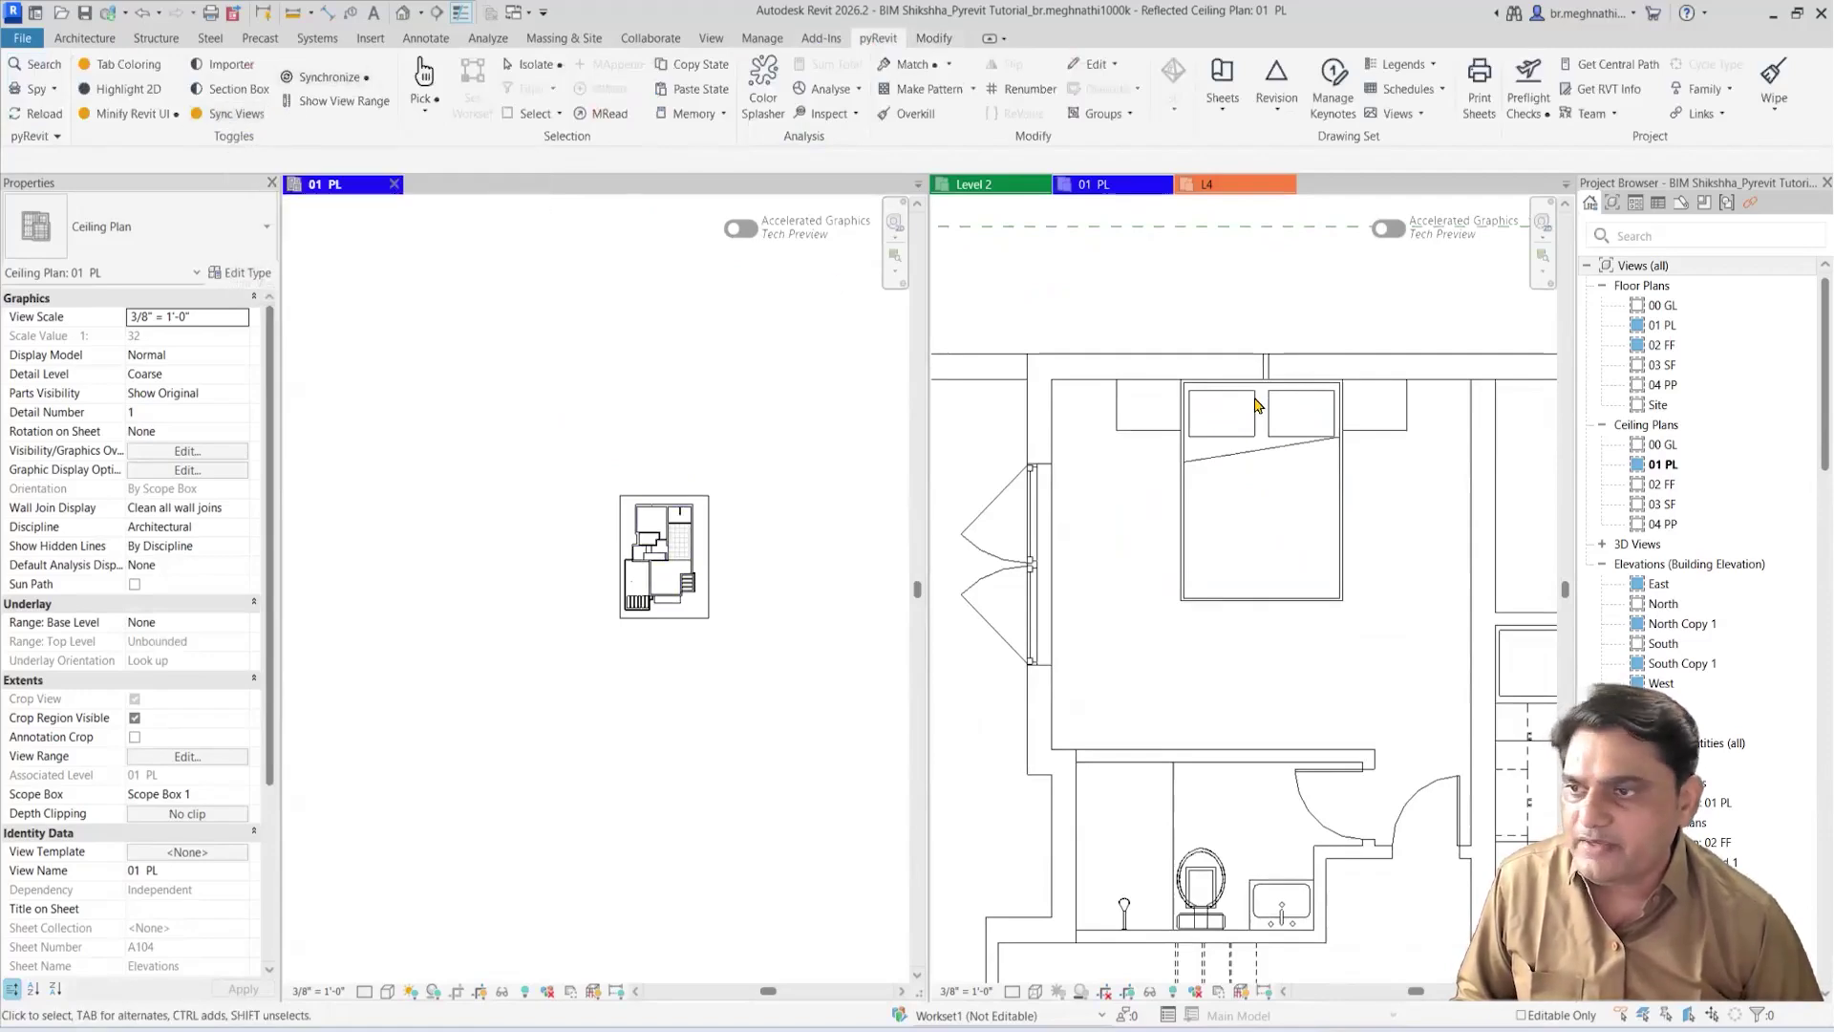
pyautogui.scroll(1, 1255, 421)
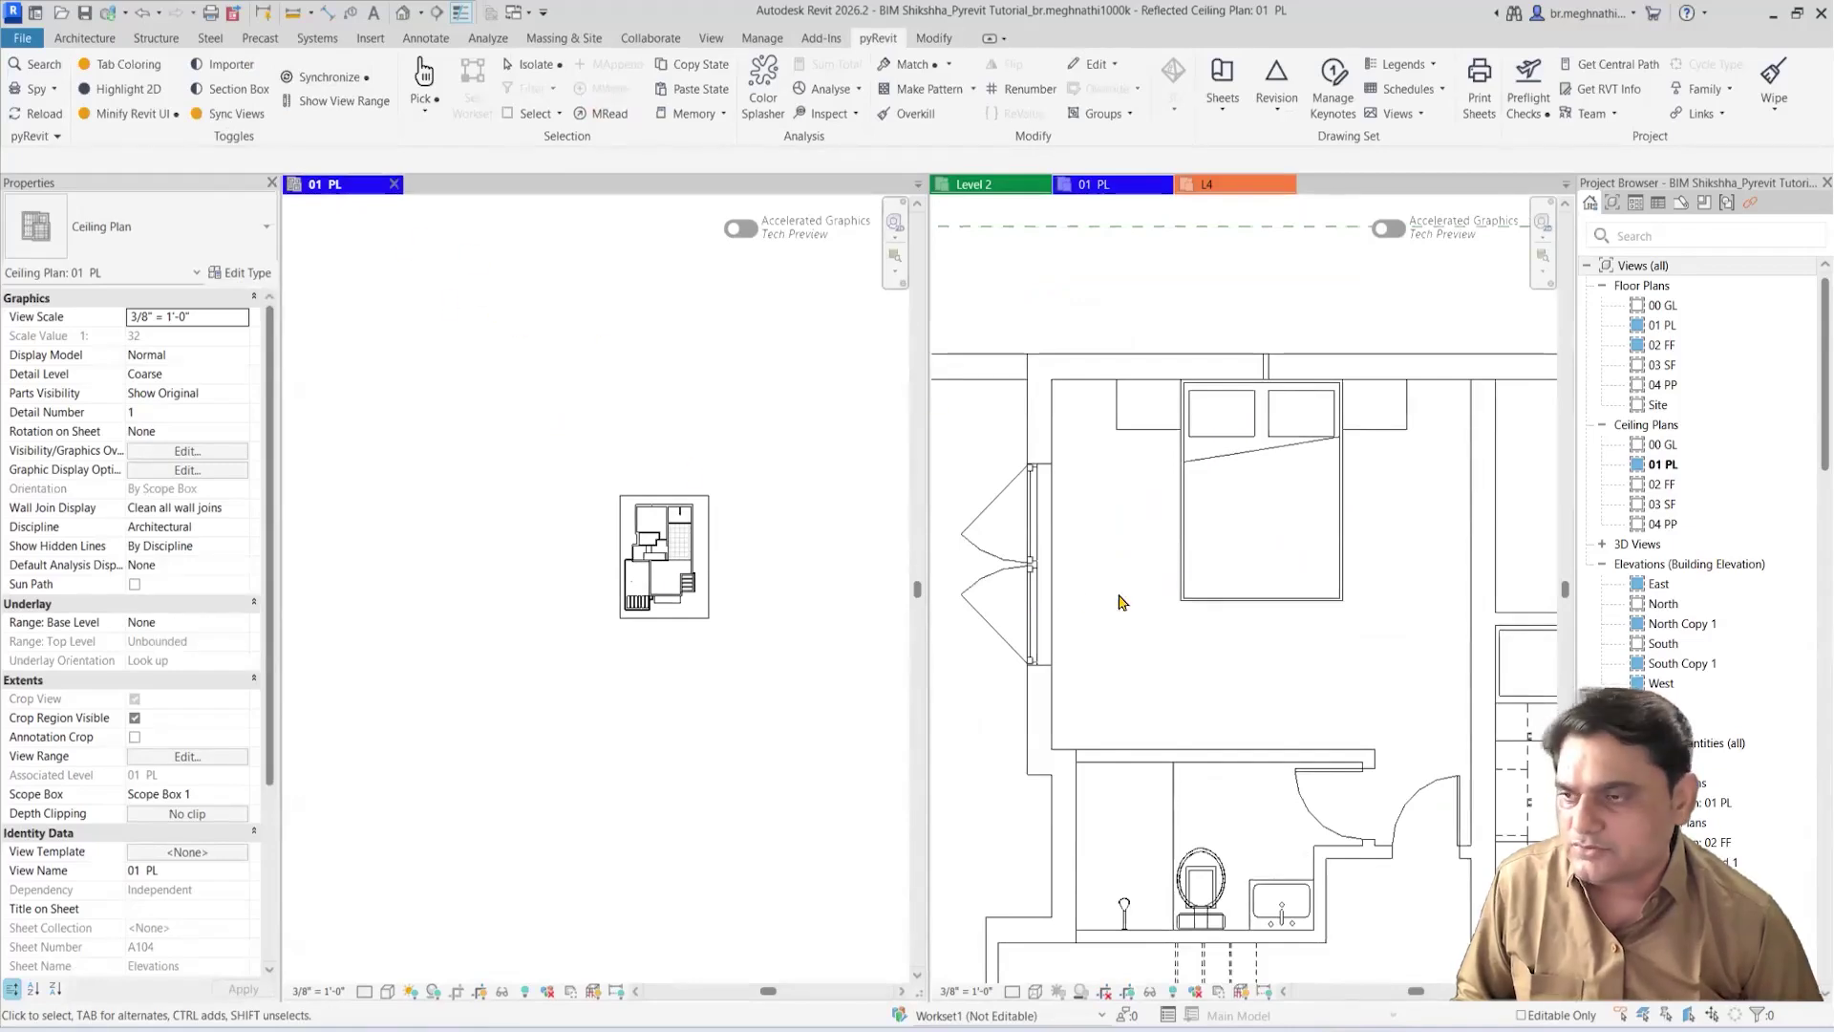
pyautogui.scroll(3, 645, 590)
pyautogui.moveTo(761, 659); pyautogui.dragTo(731, 694, button='middle')
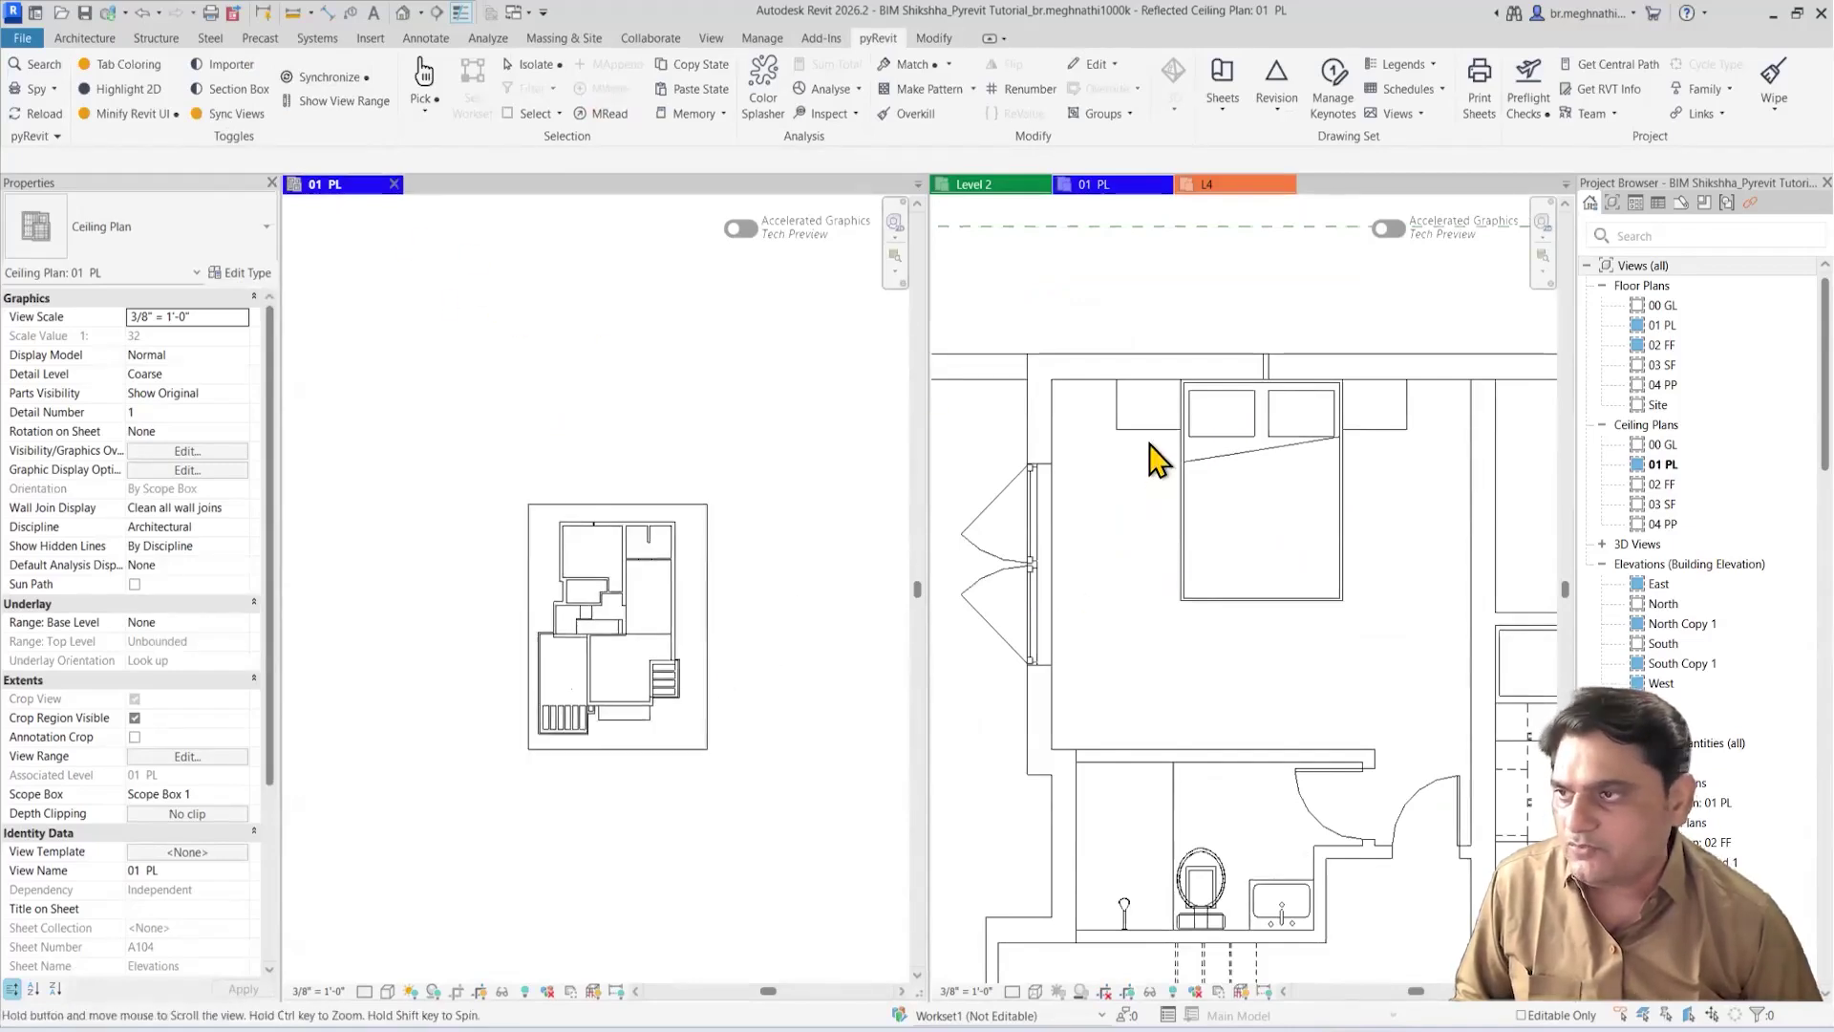
pyautogui.click(1158, 461)
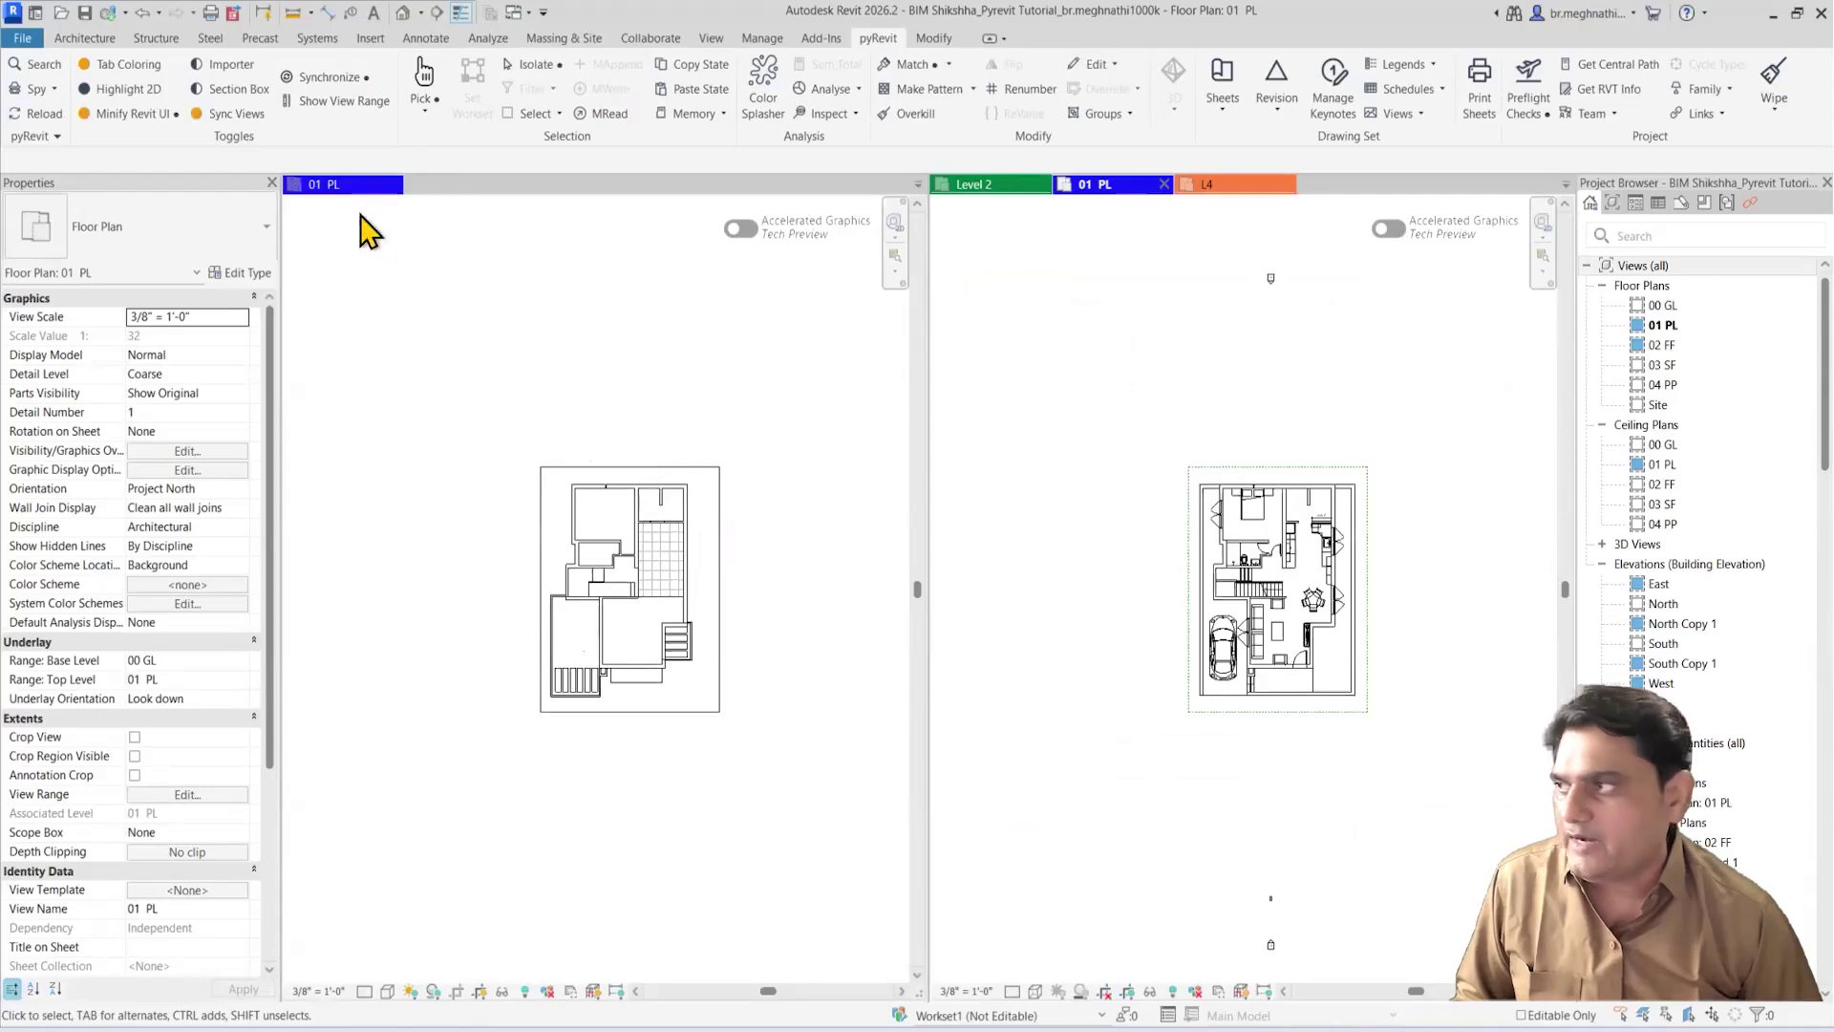
# Step: Reframe the 01 PL ceiling plan and synchronize the 01 PL floor plan with it by activating the floor plan
pyautogui.scroll(5, 614, 610)
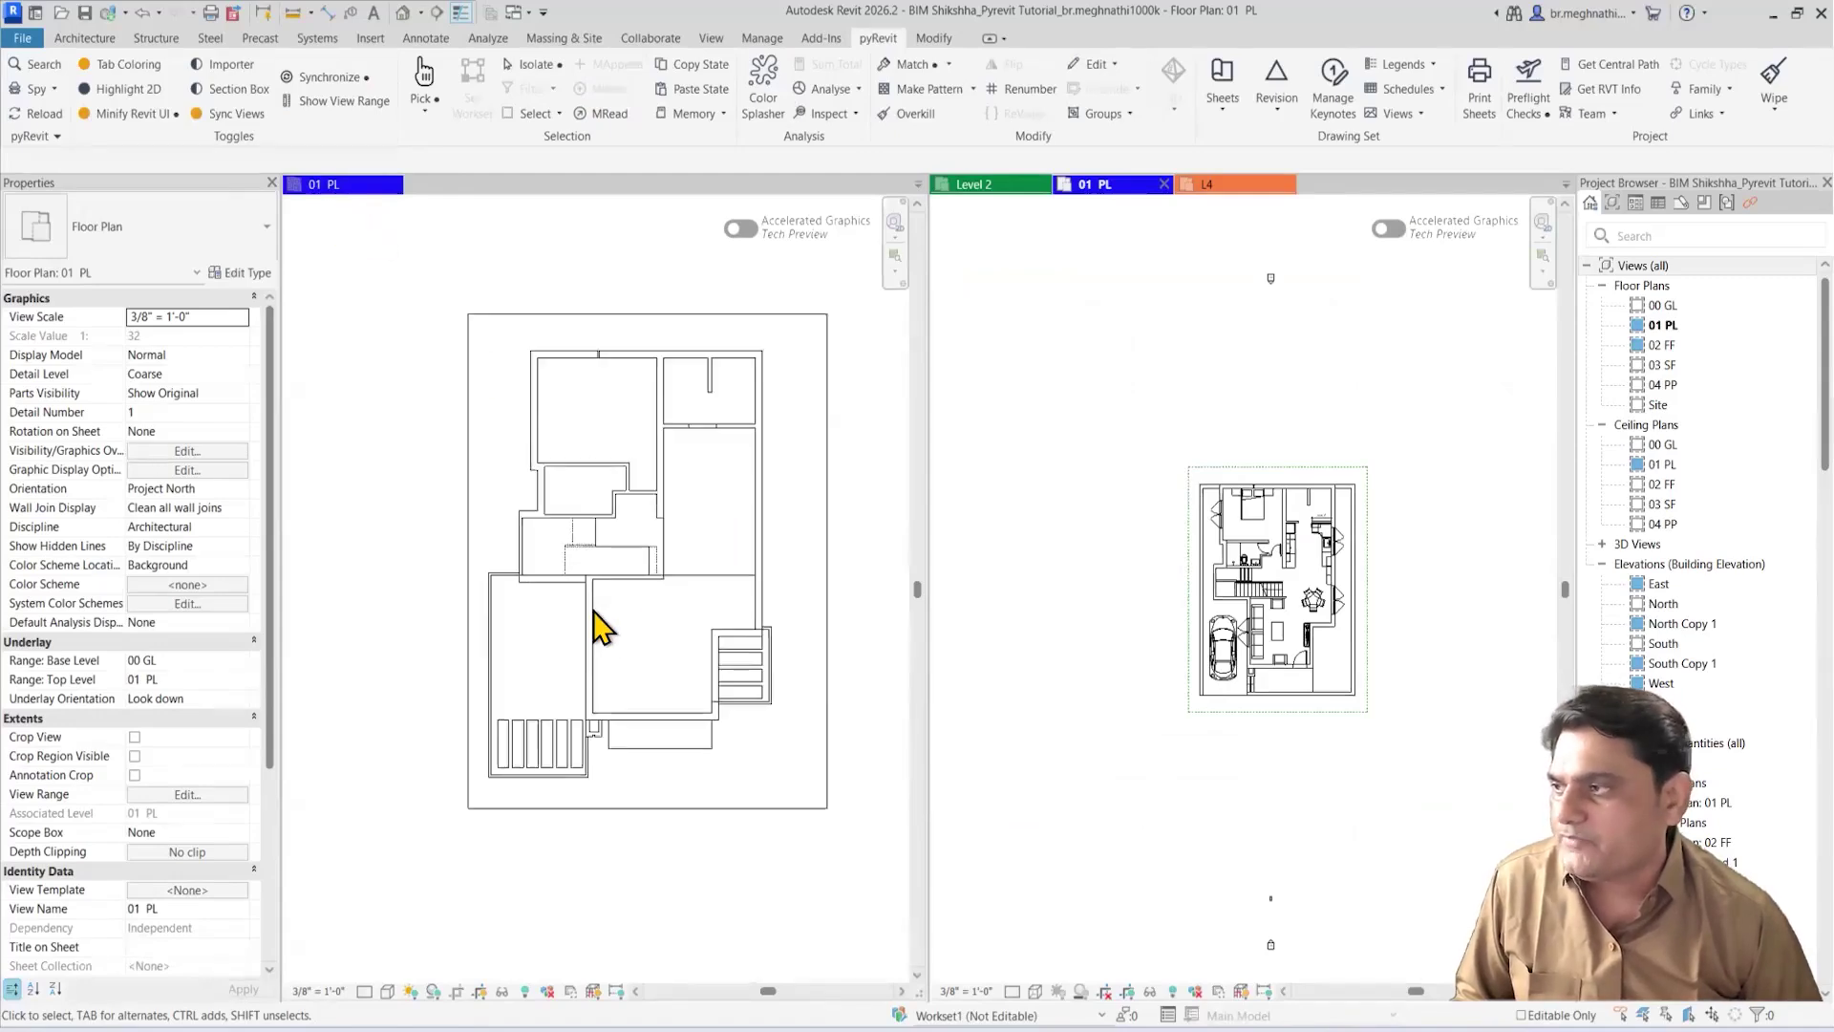
pyautogui.click(568, 612)
pyautogui.scroll(3, 642, 611)
pyautogui.moveTo(638, 623); pyautogui.dragTo(562, 649, button='middle')
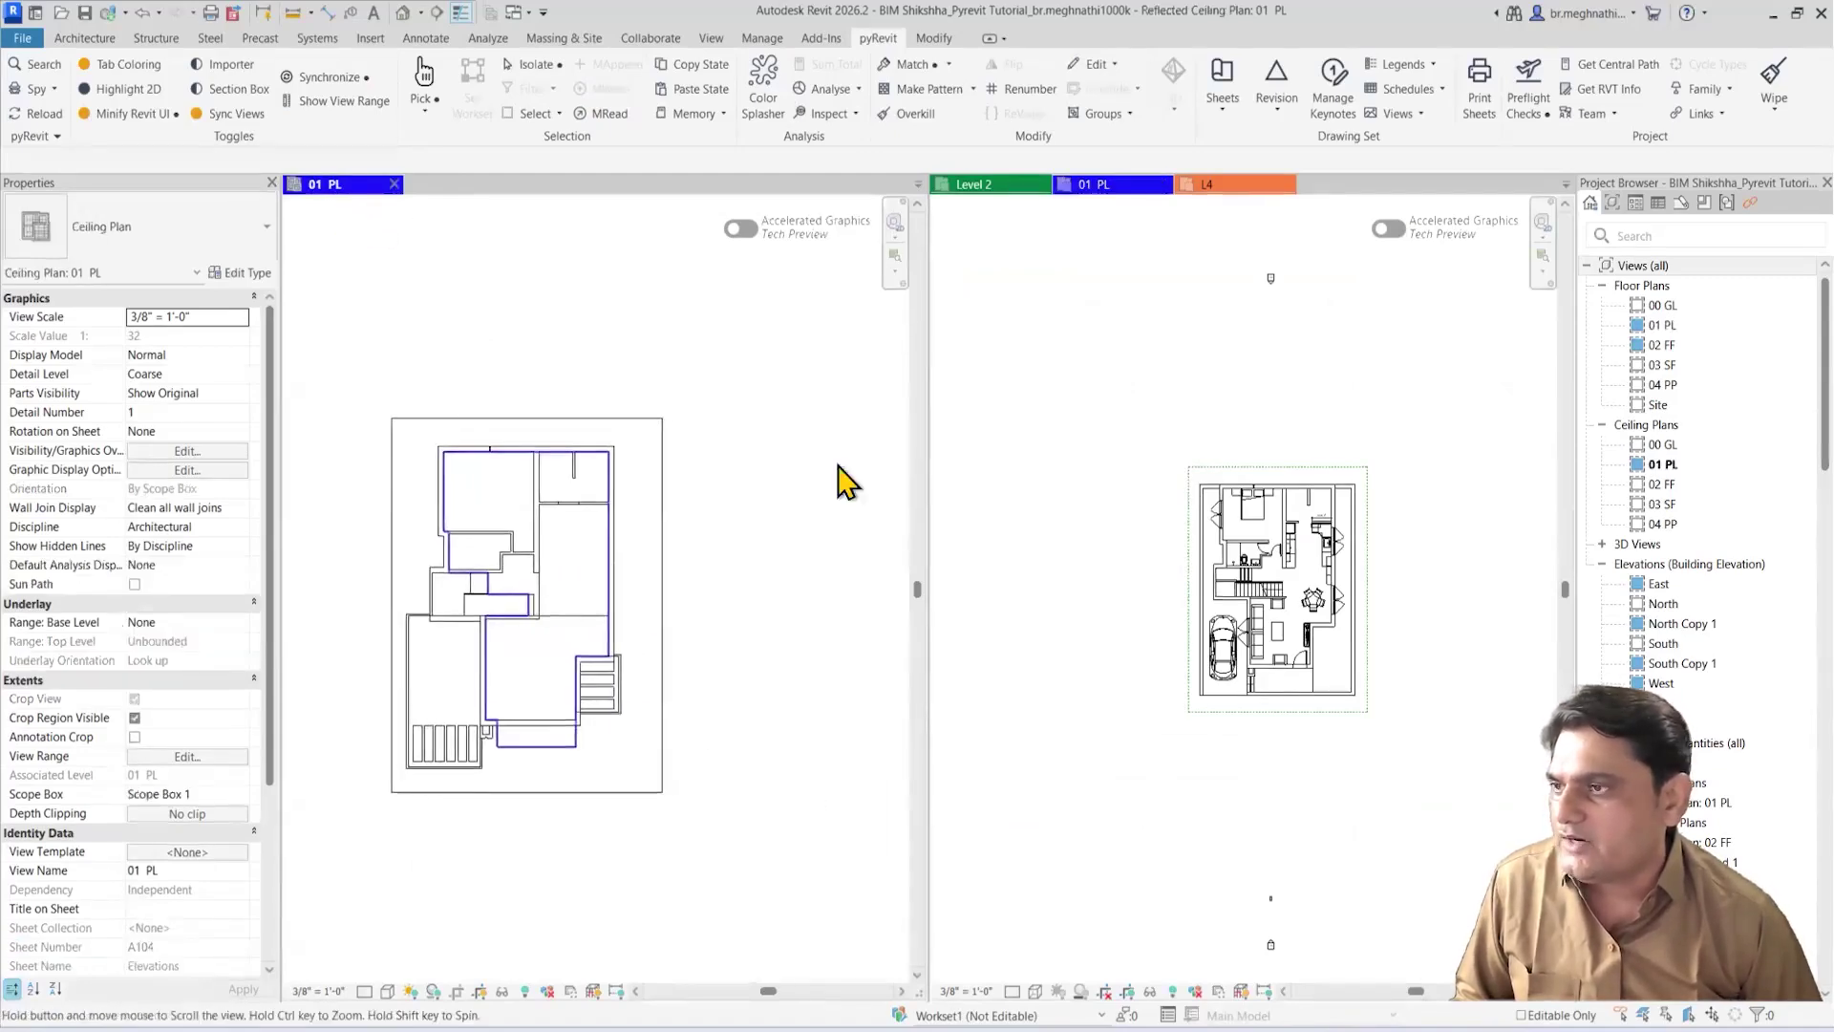
pyautogui.click(1127, 189)
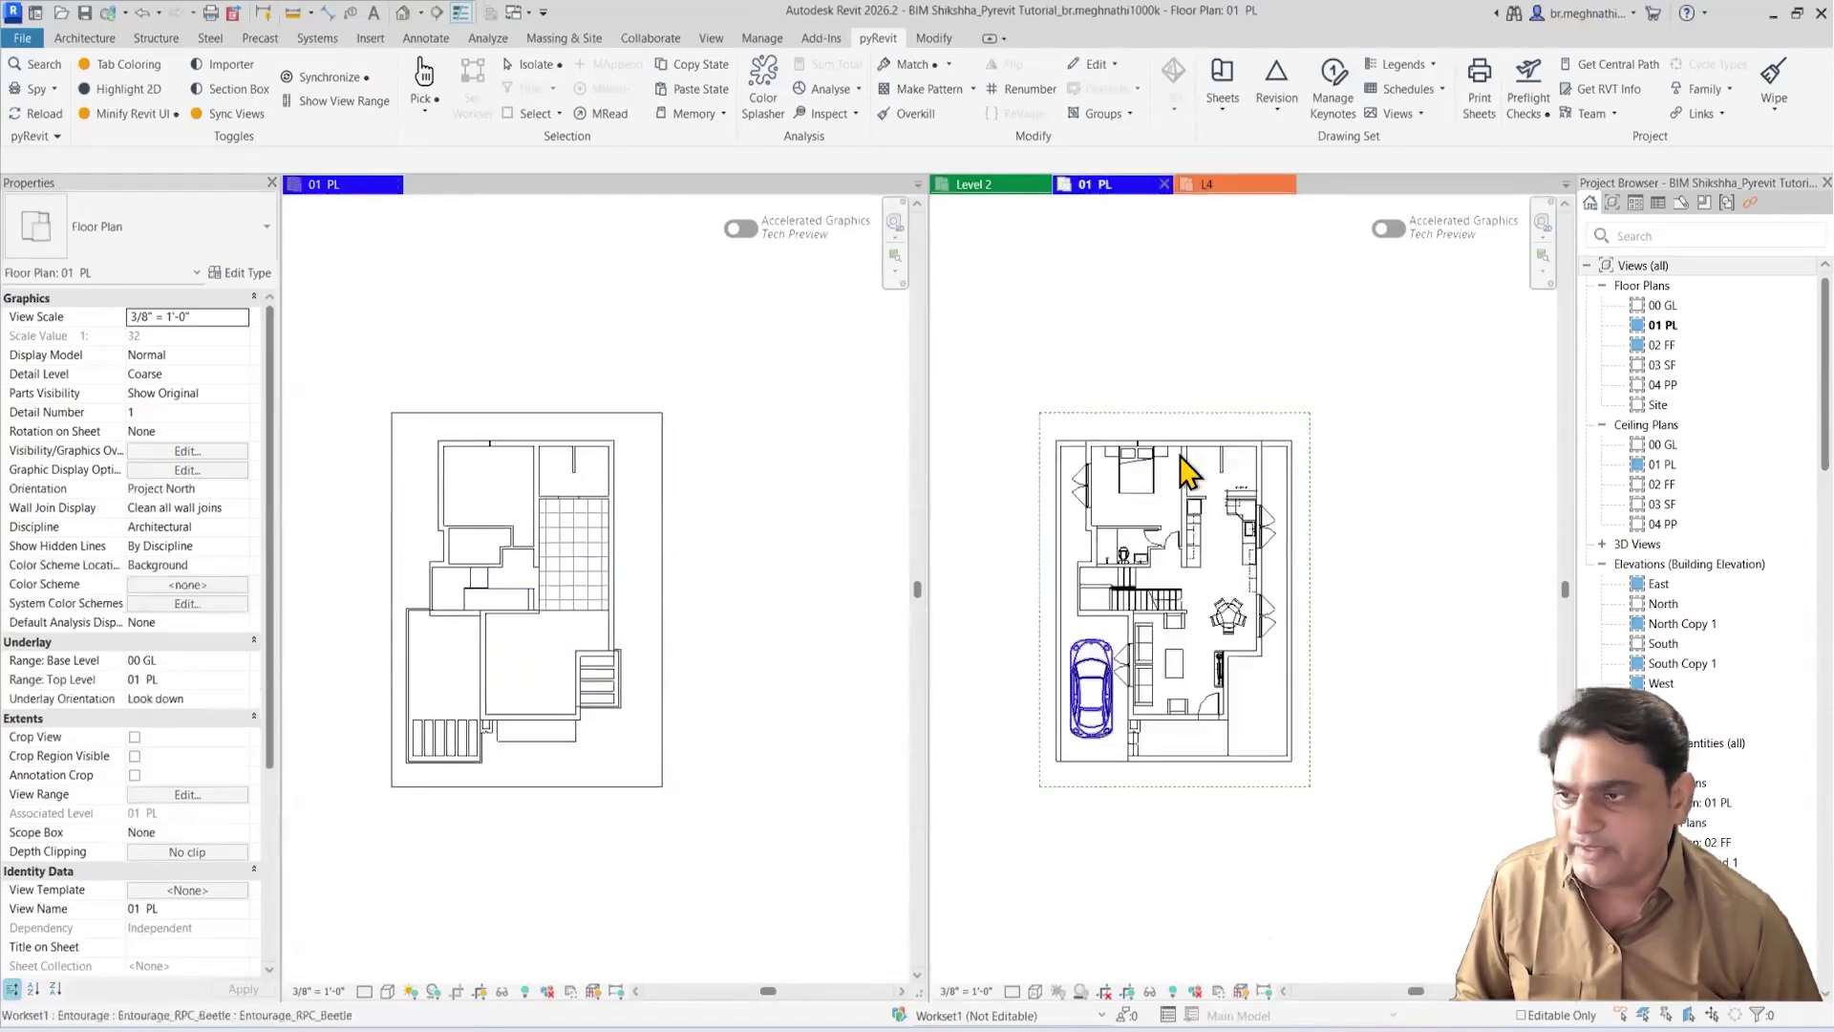
# Step: Zoom the 01 PL floor plan in on the car and living area, and activate and reframe the 01 PL ceiling plan
pyautogui.scroll(5, 1203, 716)
pyautogui.moveTo(1137, 798); pyautogui.dragTo(1219, 749, button='middle')
pyautogui.scroll(1, 1232, 749)
pyautogui.scroll(1, 1218, 726)
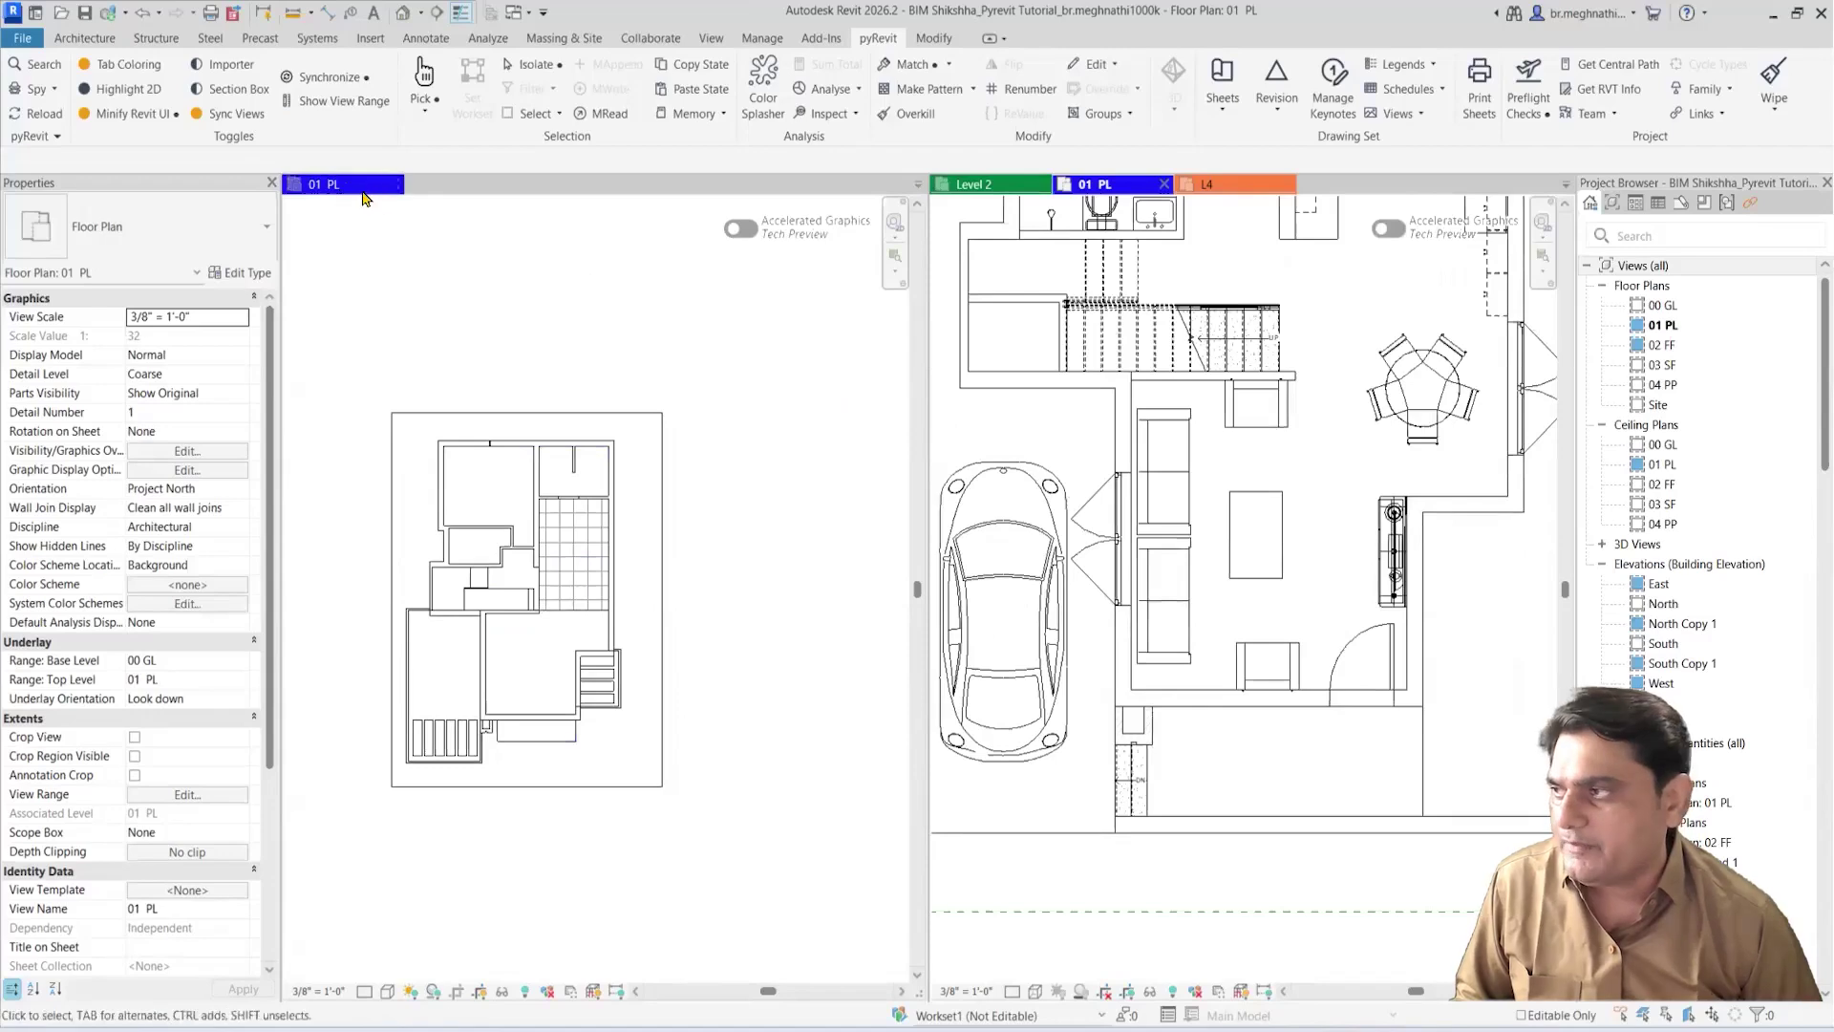
pyautogui.click(362, 192)
pyautogui.scroll(-2, 627, 621)
pyautogui.moveTo(605, 607); pyautogui.dragTo(700, 730, button='middle')
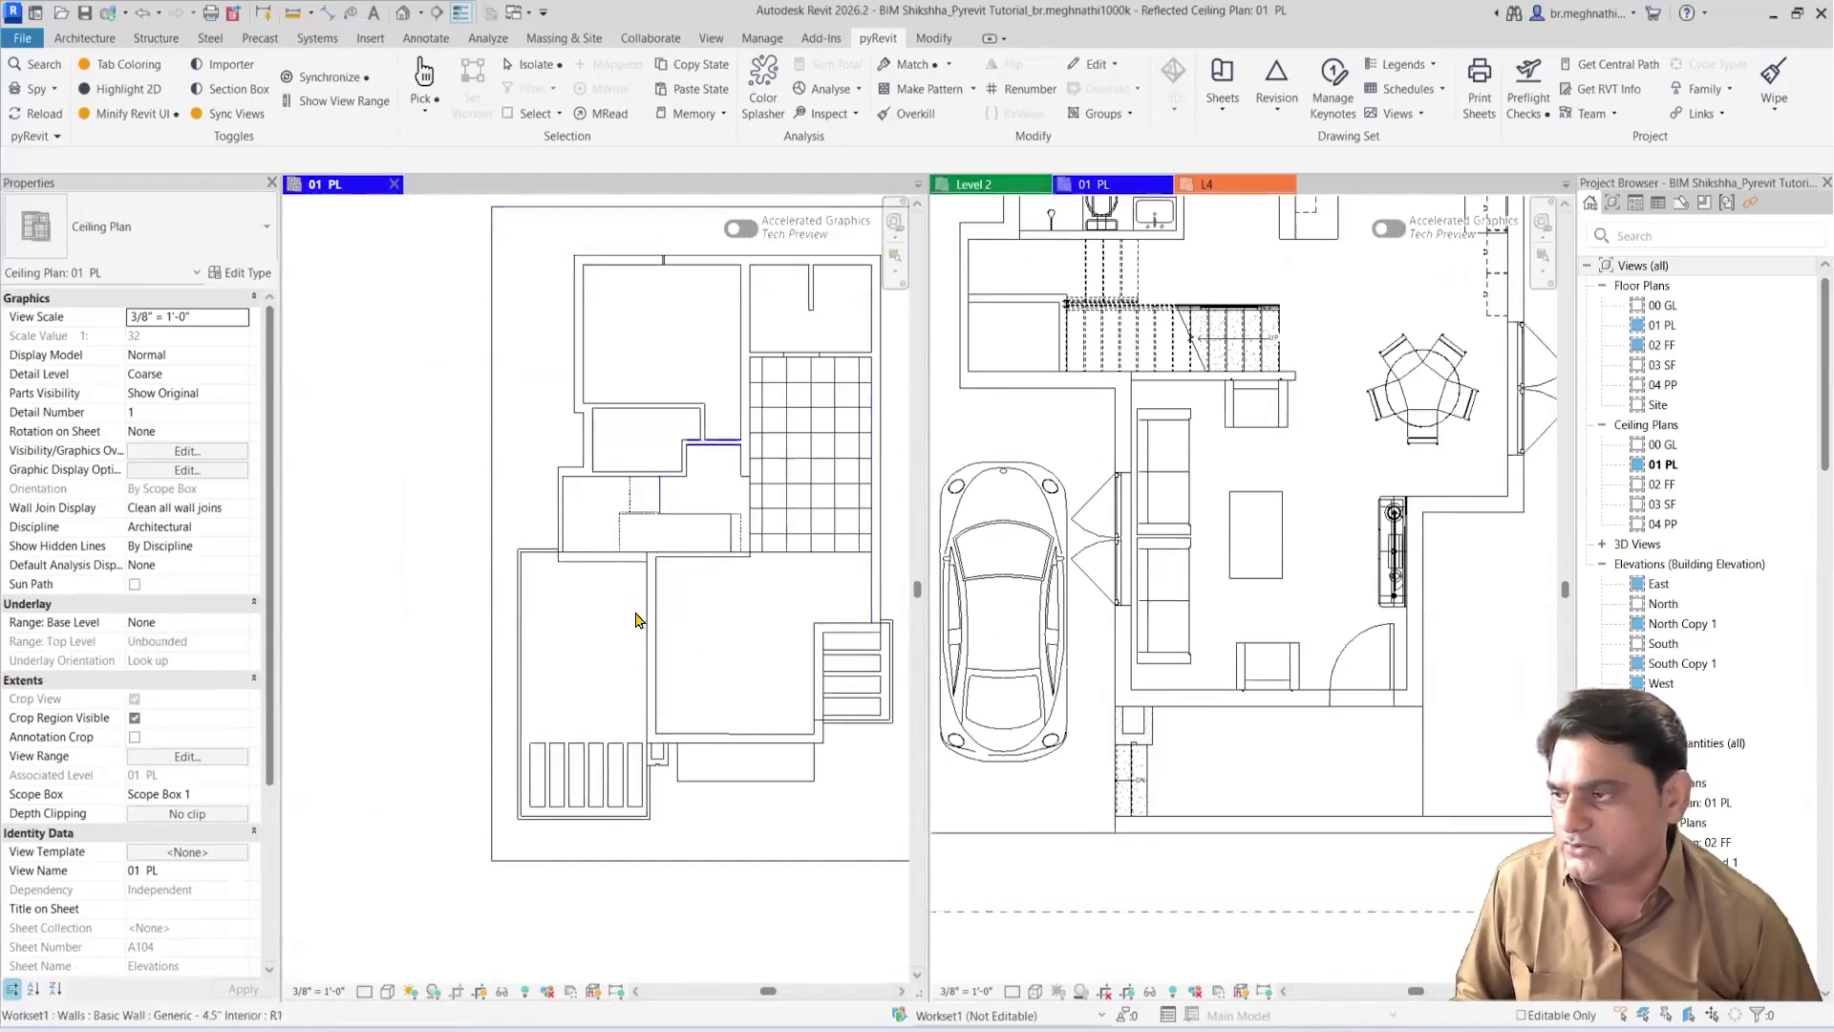
pyautogui.moveTo(634, 593); pyautogui.dragTo(612, 586, button='middle')
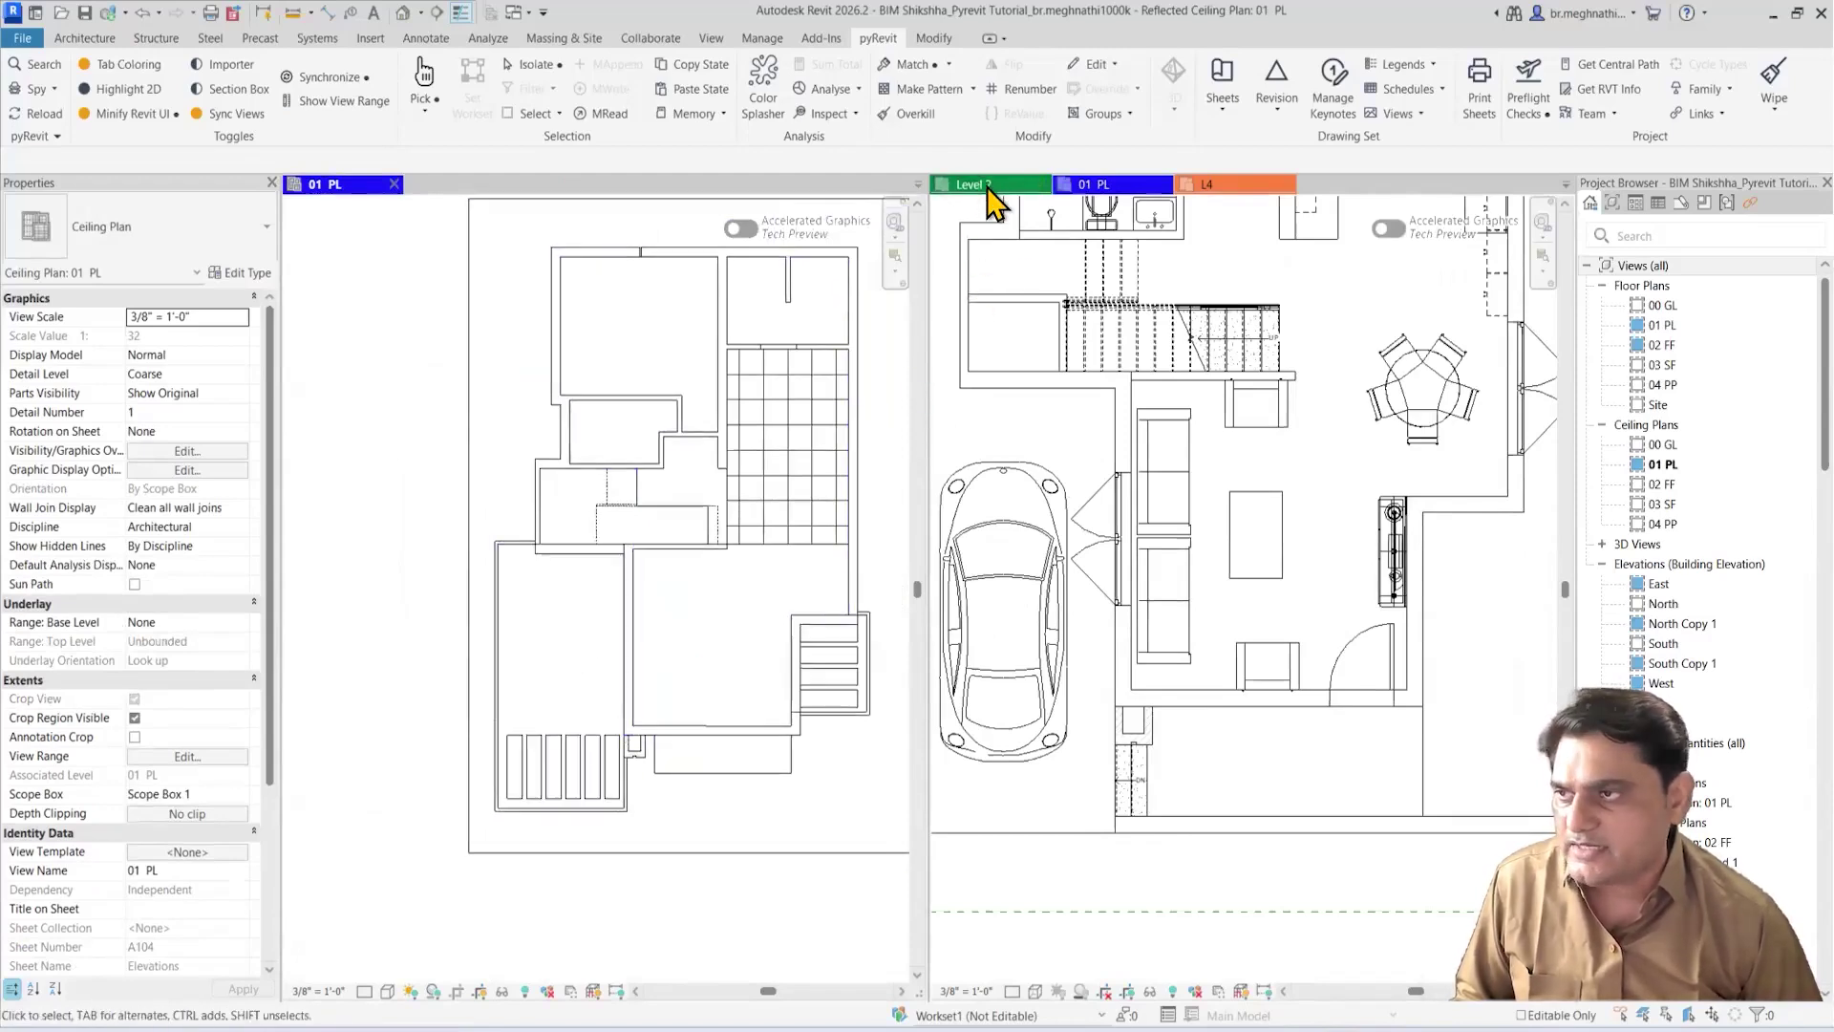
# Step: Switch to the L4 floor plan, open Snowdon Towers' L2 floor plan and dock it in the 01 PL ceiling plan's pane
pyautogui.click(988, 187)
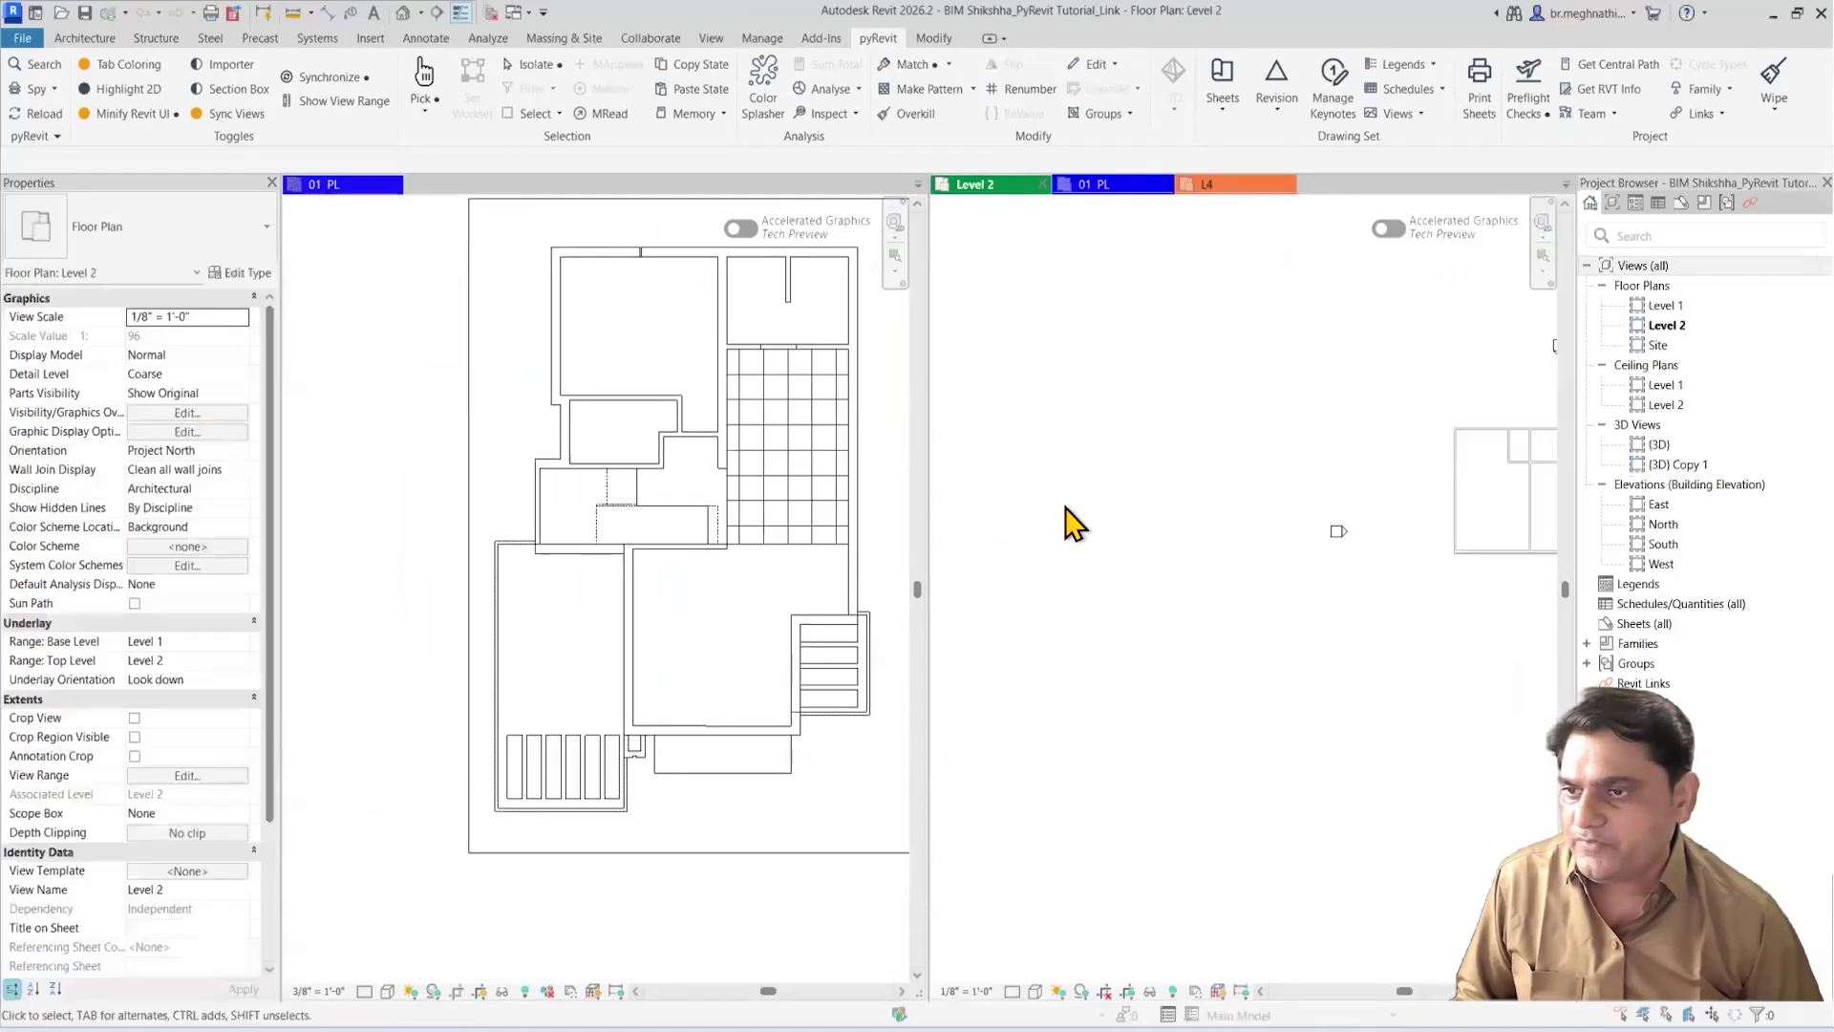
pyautogui.click(1206, 185)
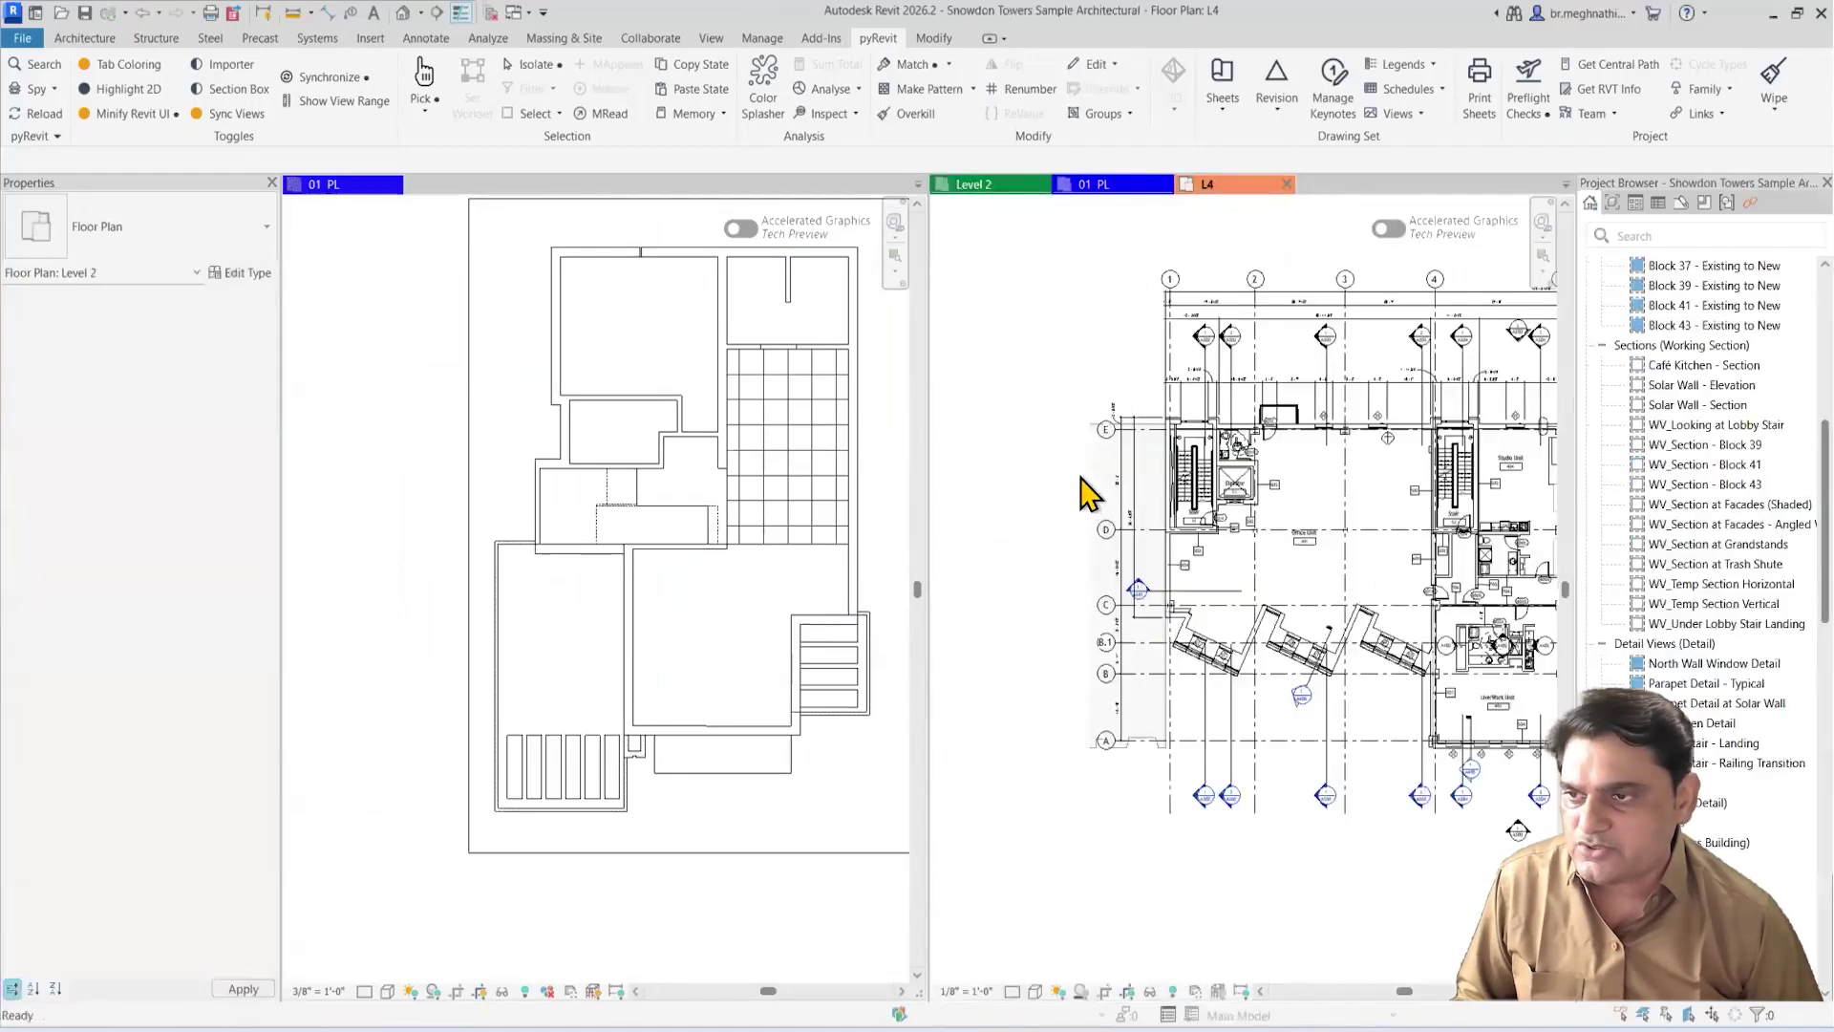
pyautogui.scroll(-4, 1218, 534)
pyautogui.scroll(3, 1390, 506)
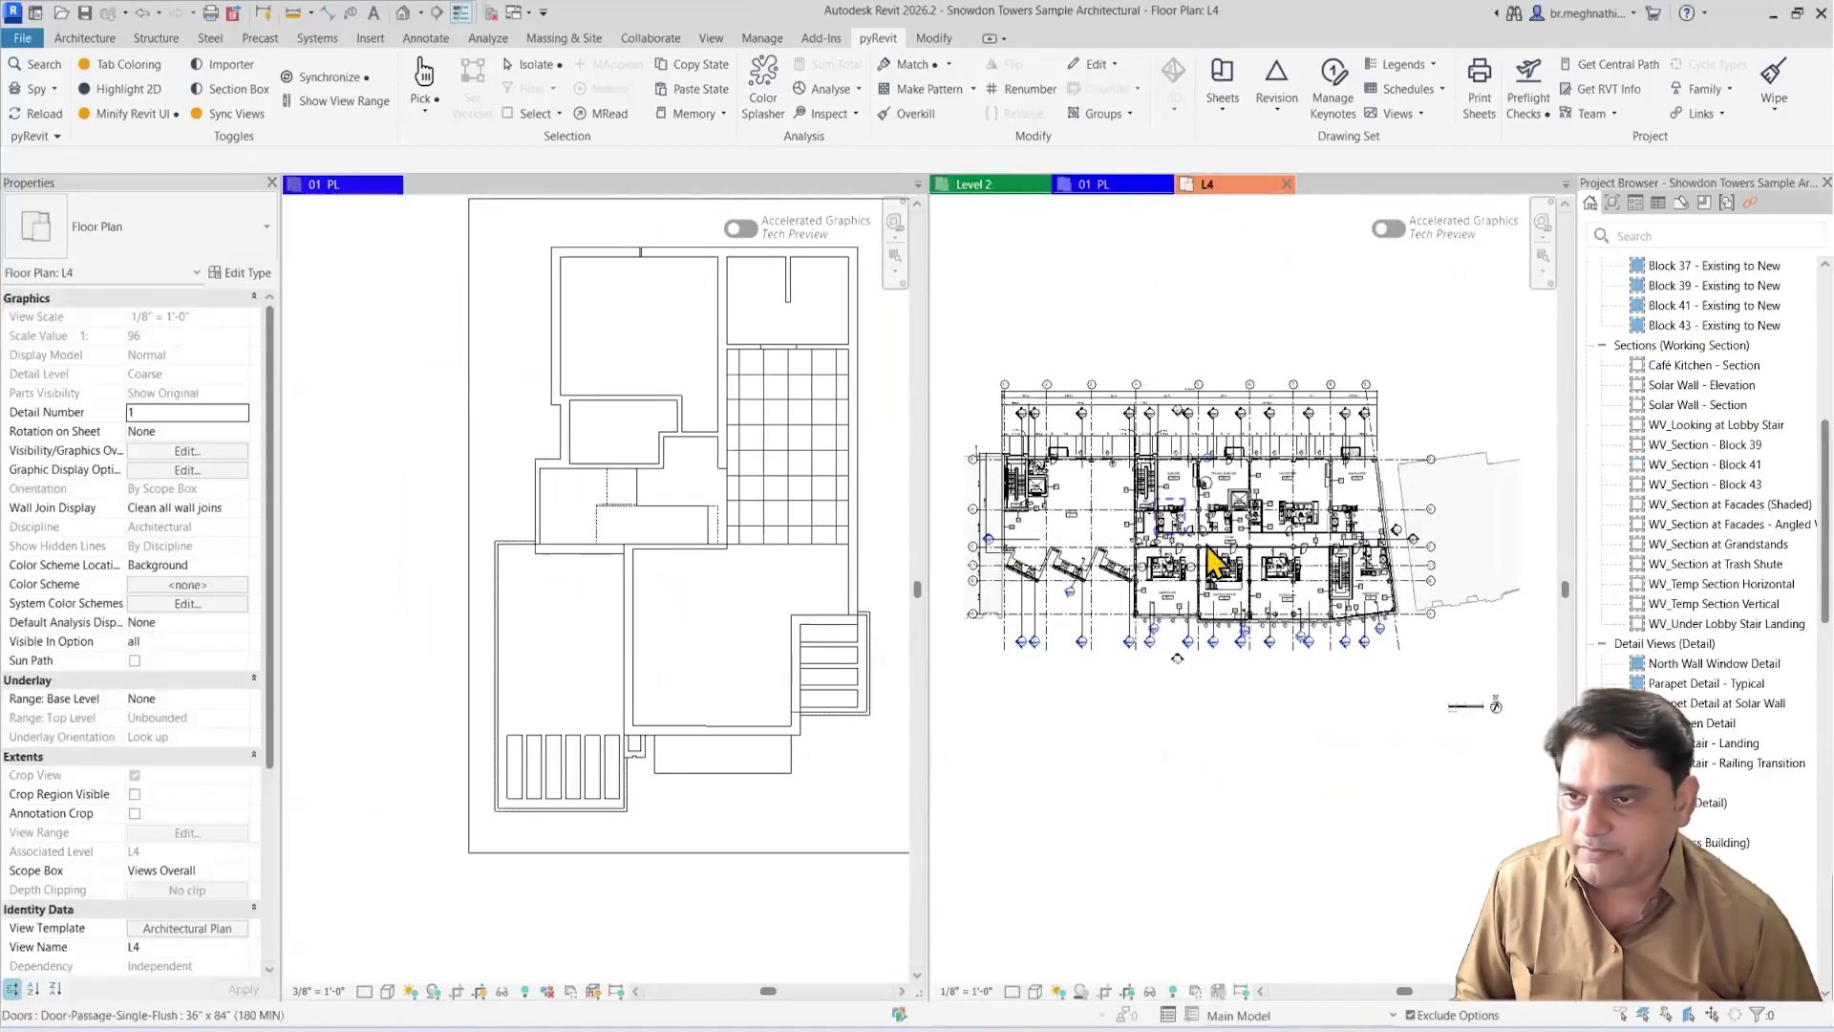
pyautogui.scroll(8, 1687, 478)
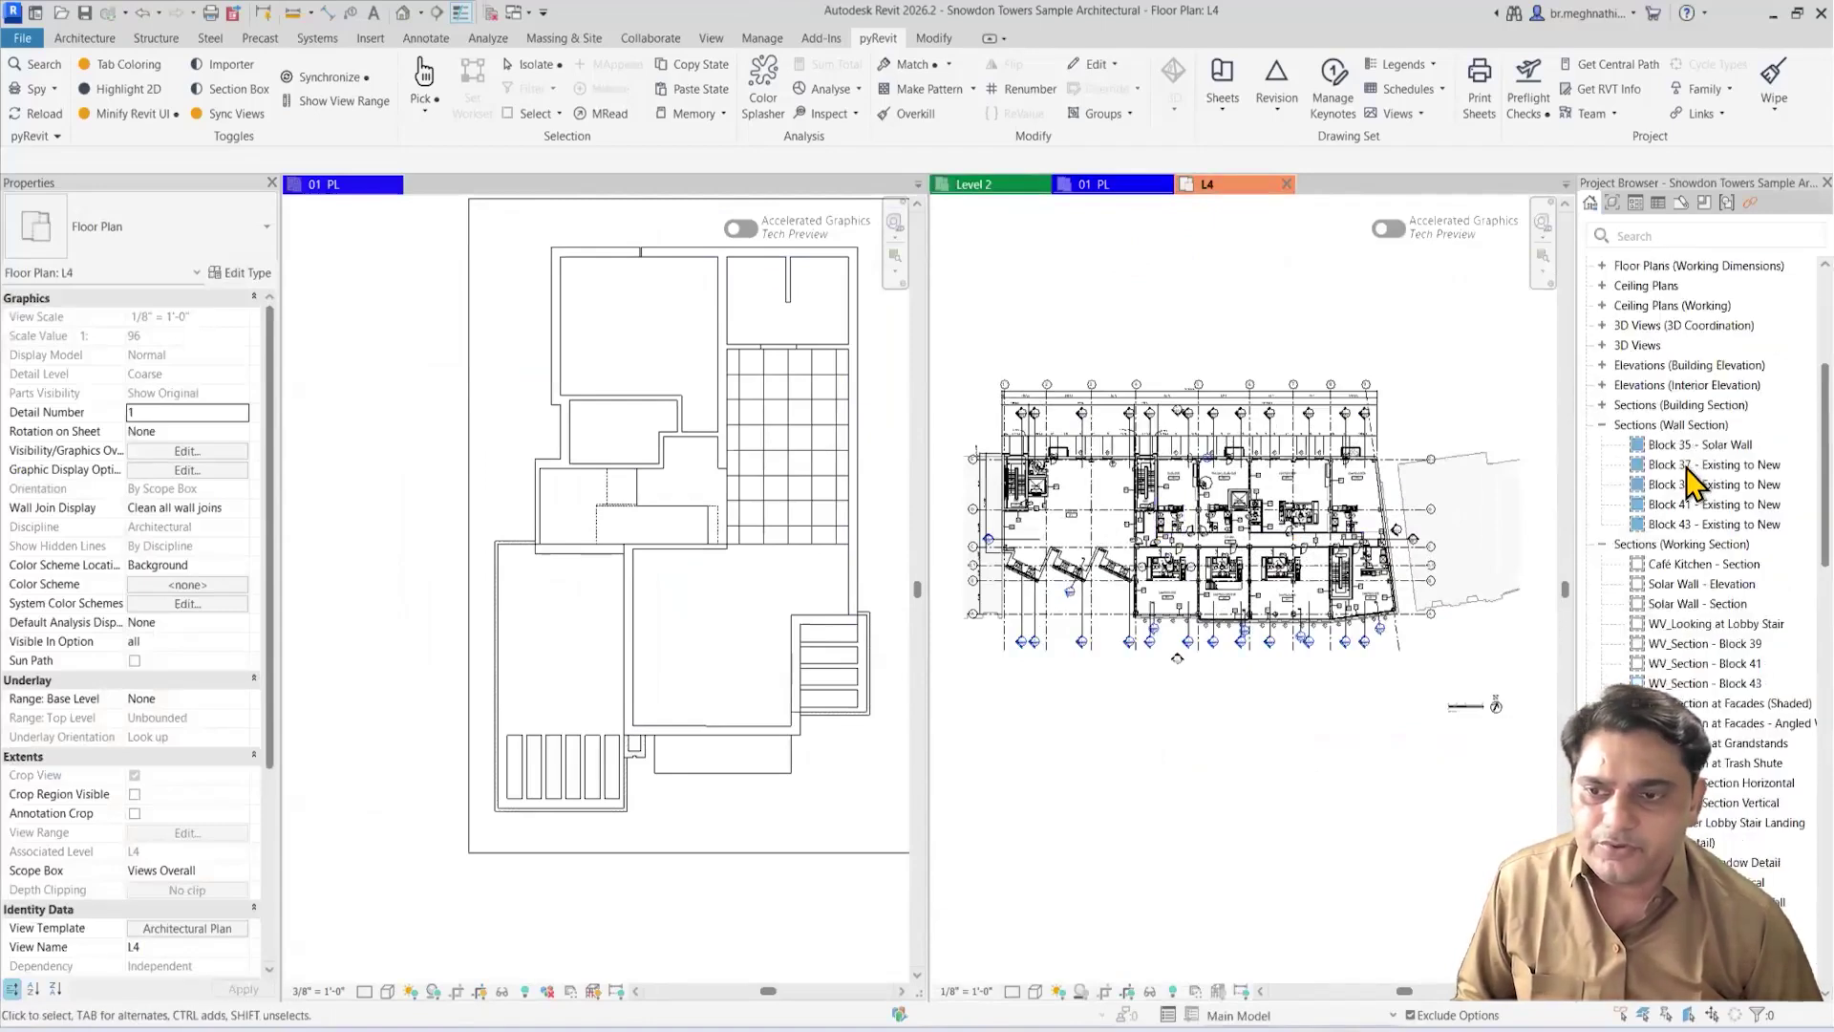
pyautogui.scroll(-5, 1671, 504)
pyautogui.scroll(5, 1667, 501)
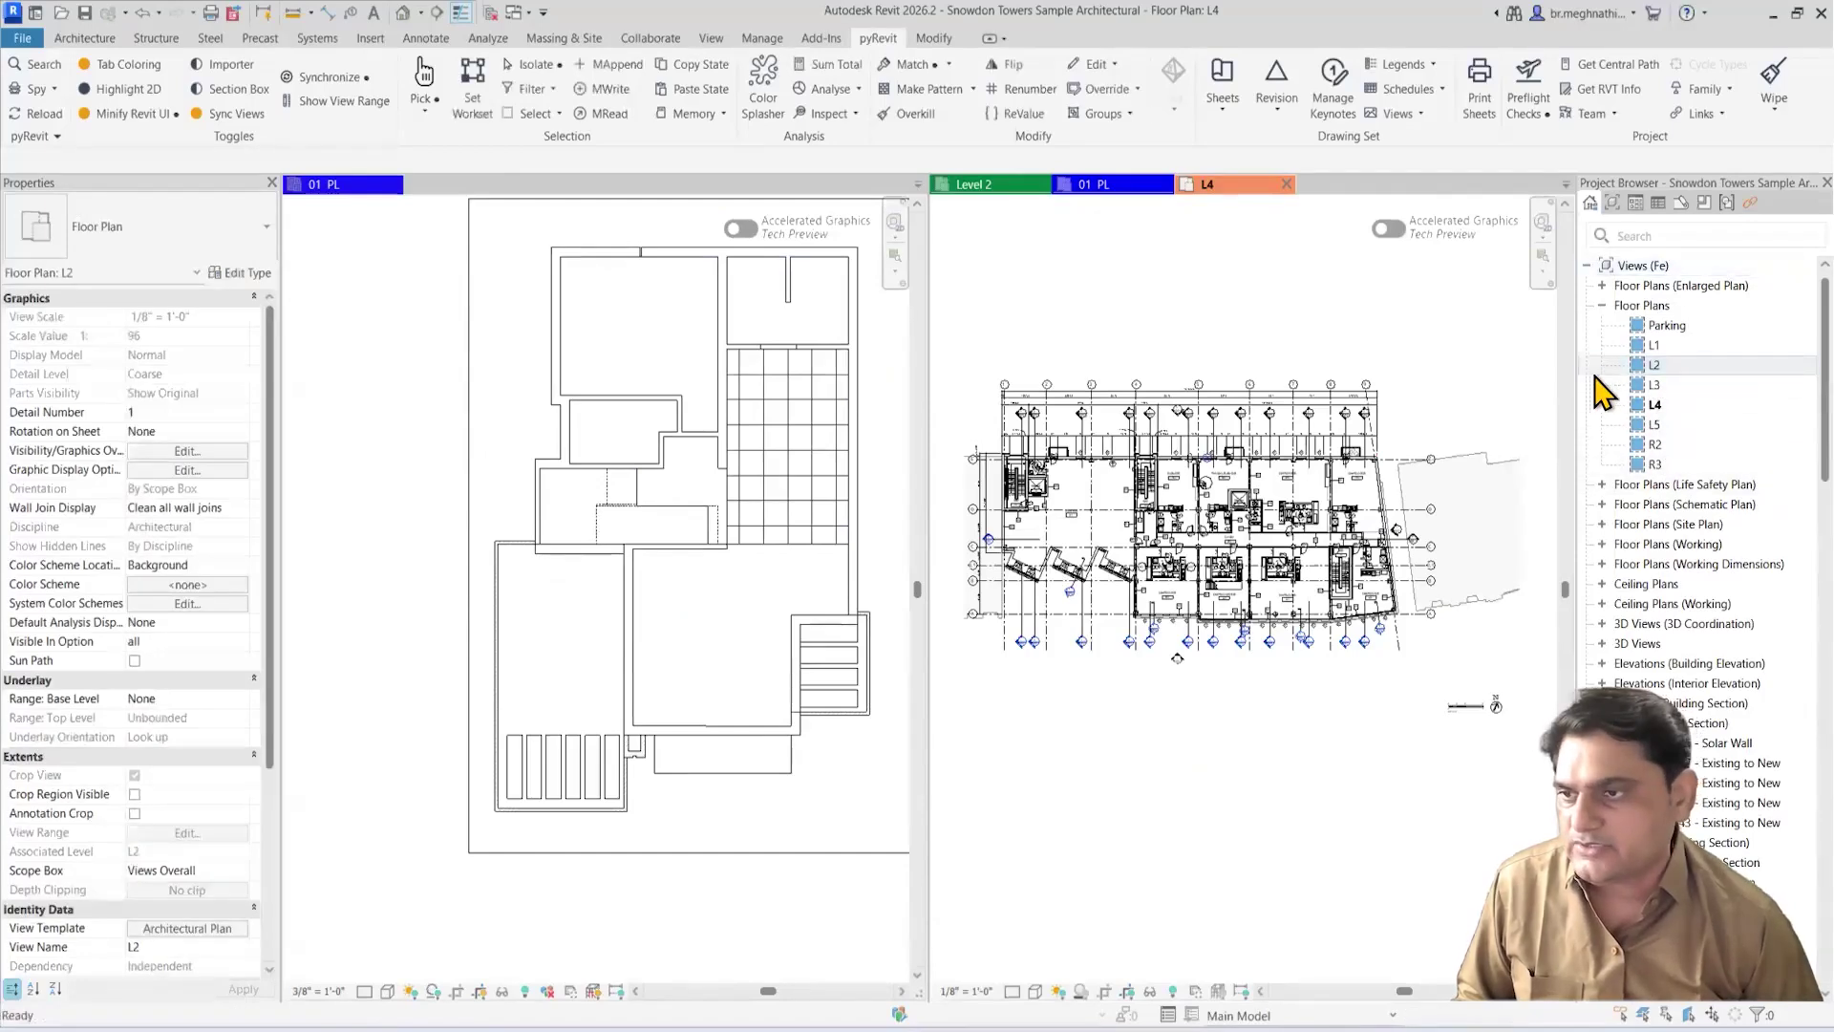
pyautogui.doubleClick(1655, 365)
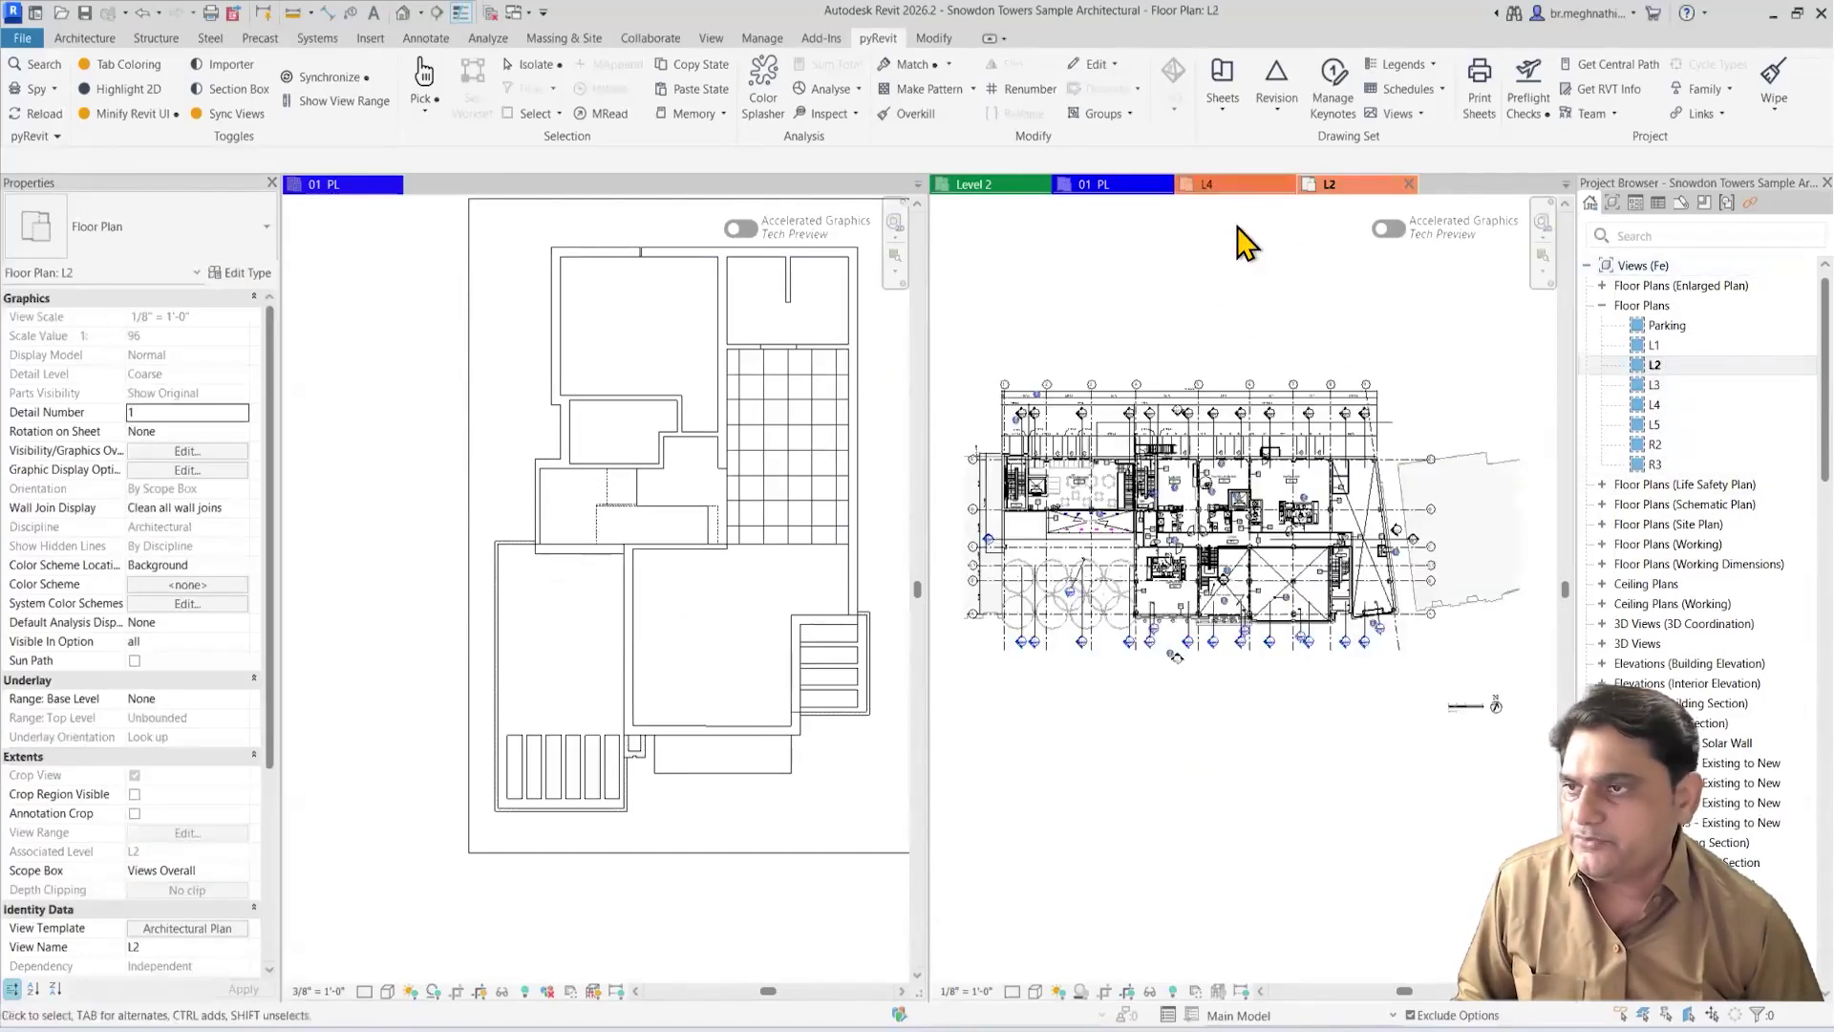
pyautogui.middleClick(1337, 188)
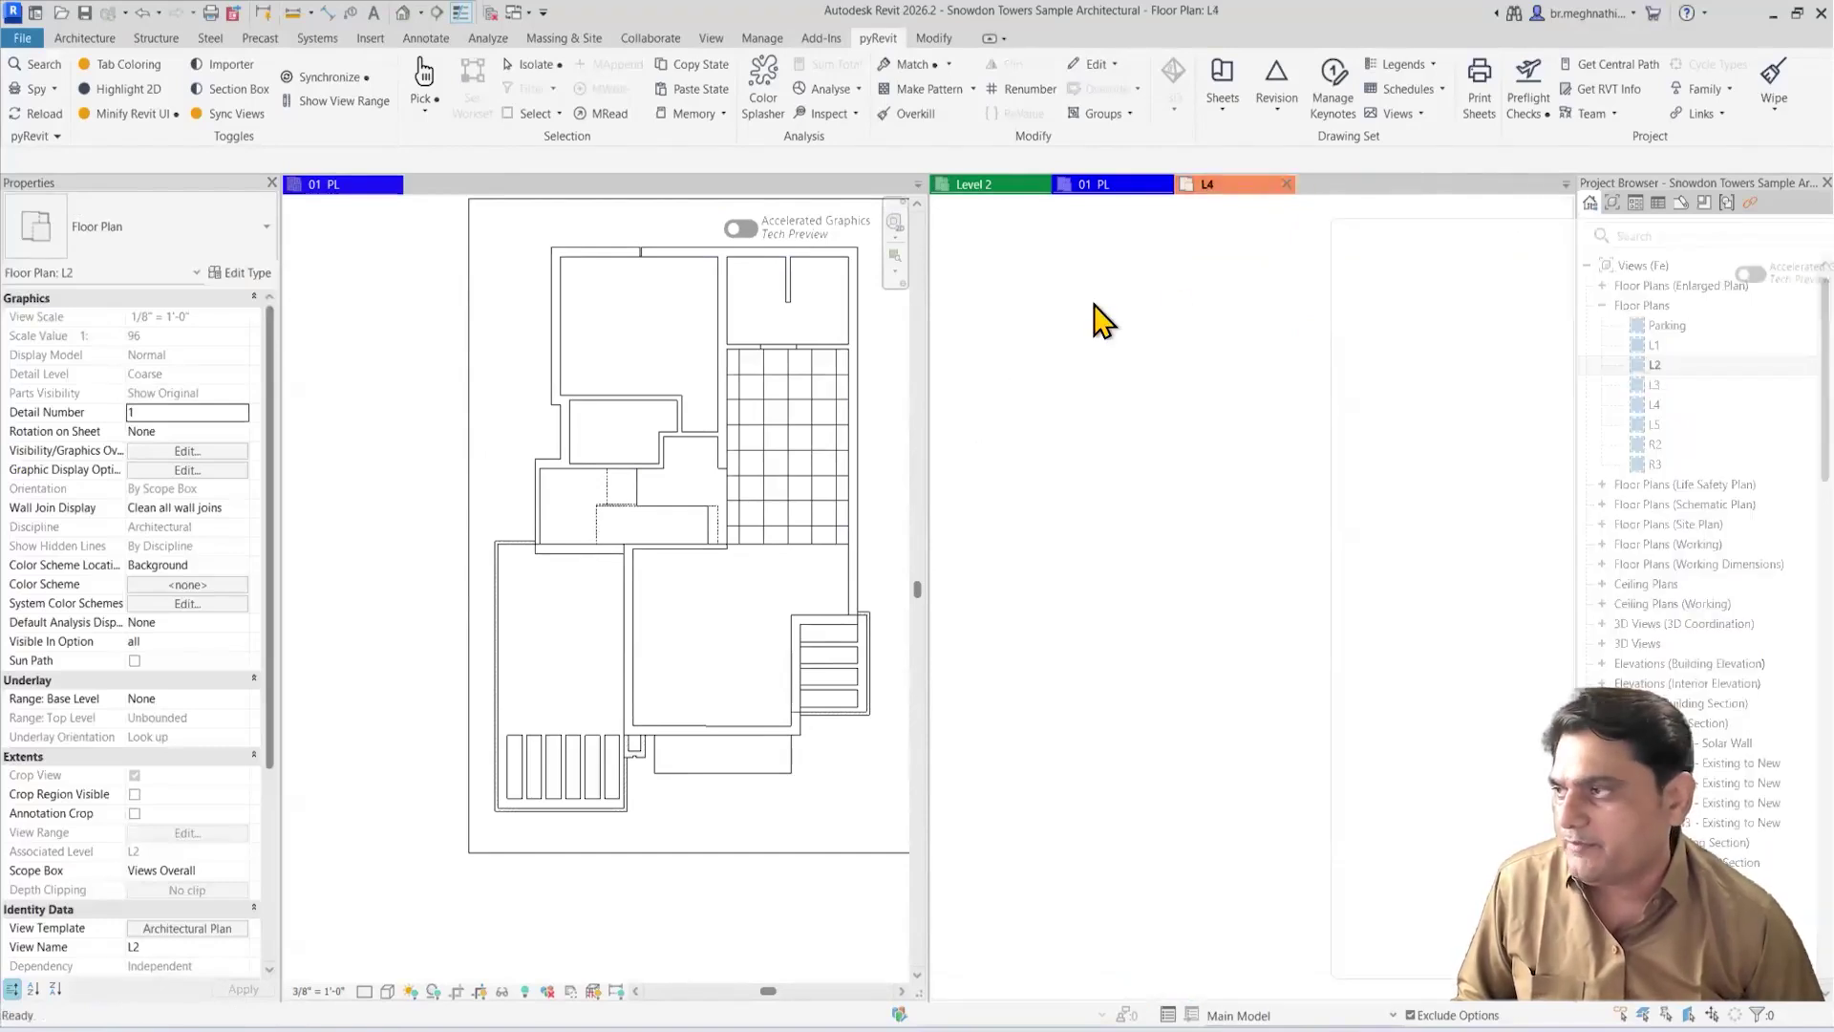
pyautogui.click(511, 202)
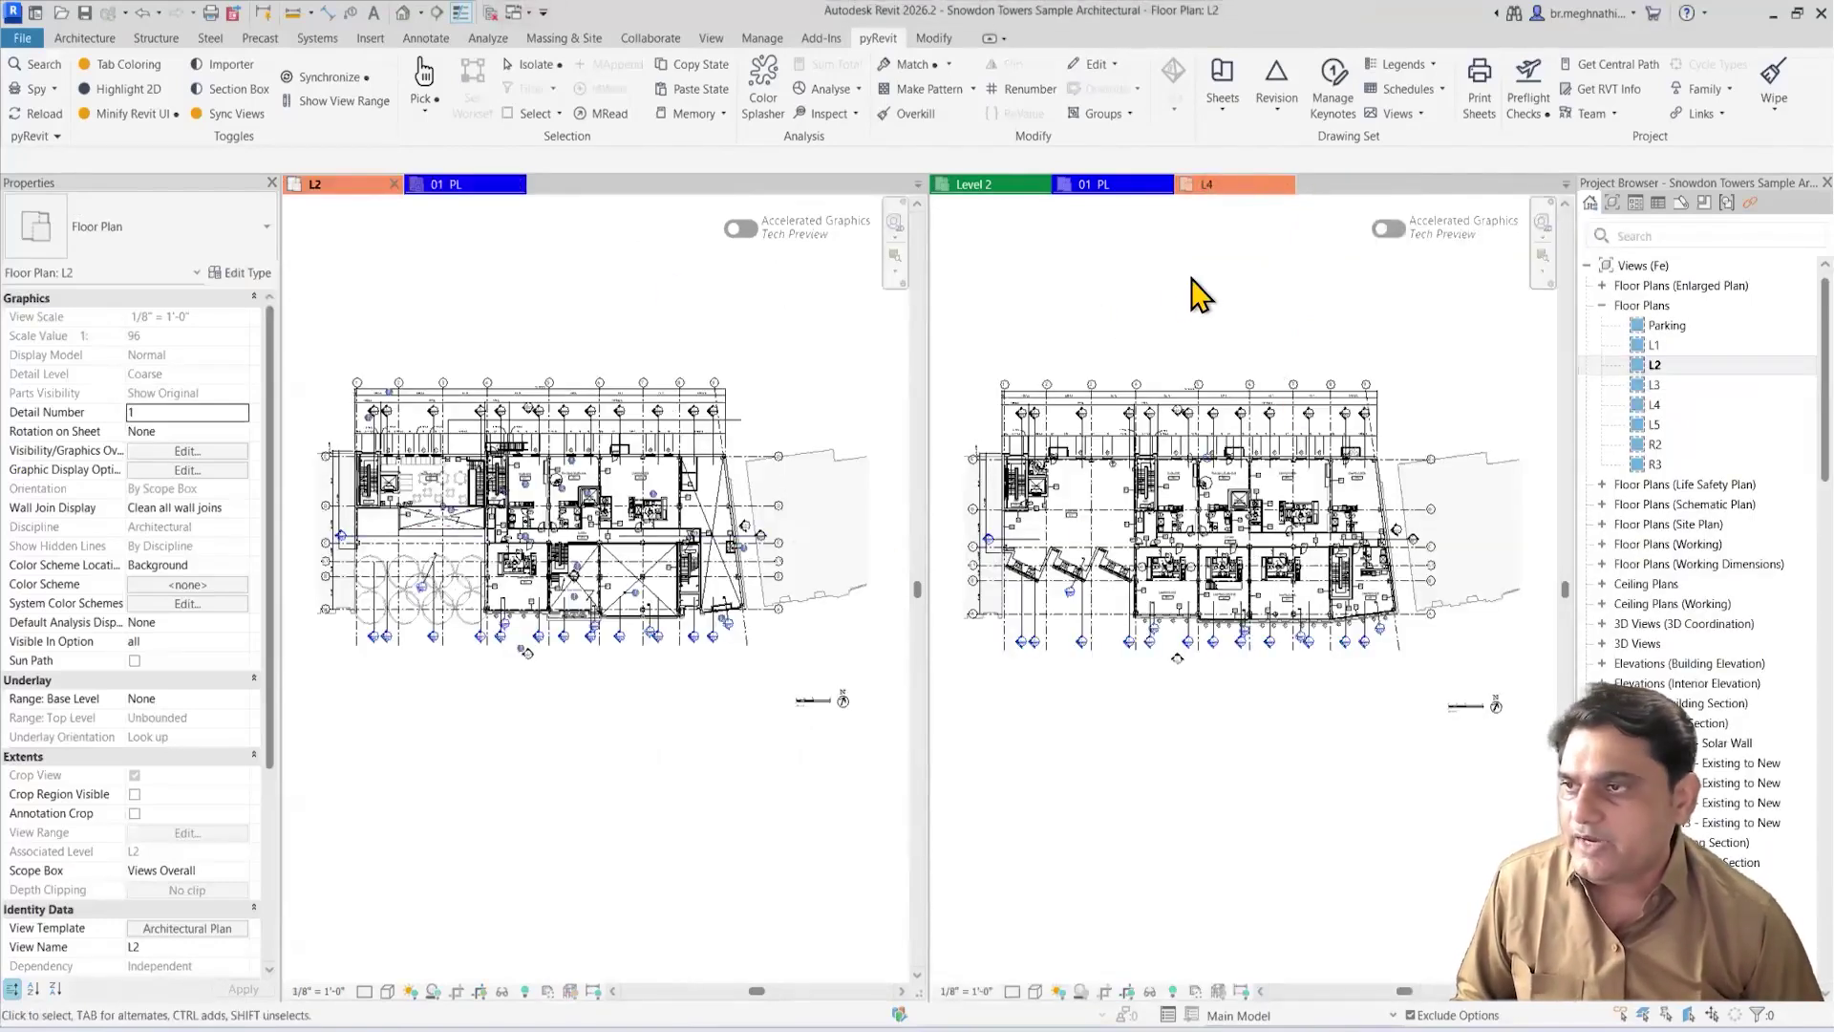
# Step: Zoom L4 in on Stair S2 and Studio Unit 404, and synchronize L2 with that area by activating L2
pyautogui.scroll(5, 1136, 563)
pyautogui.scroll(3, 1137, 549)
pyautogui.scroll(-10, 1310, 573)
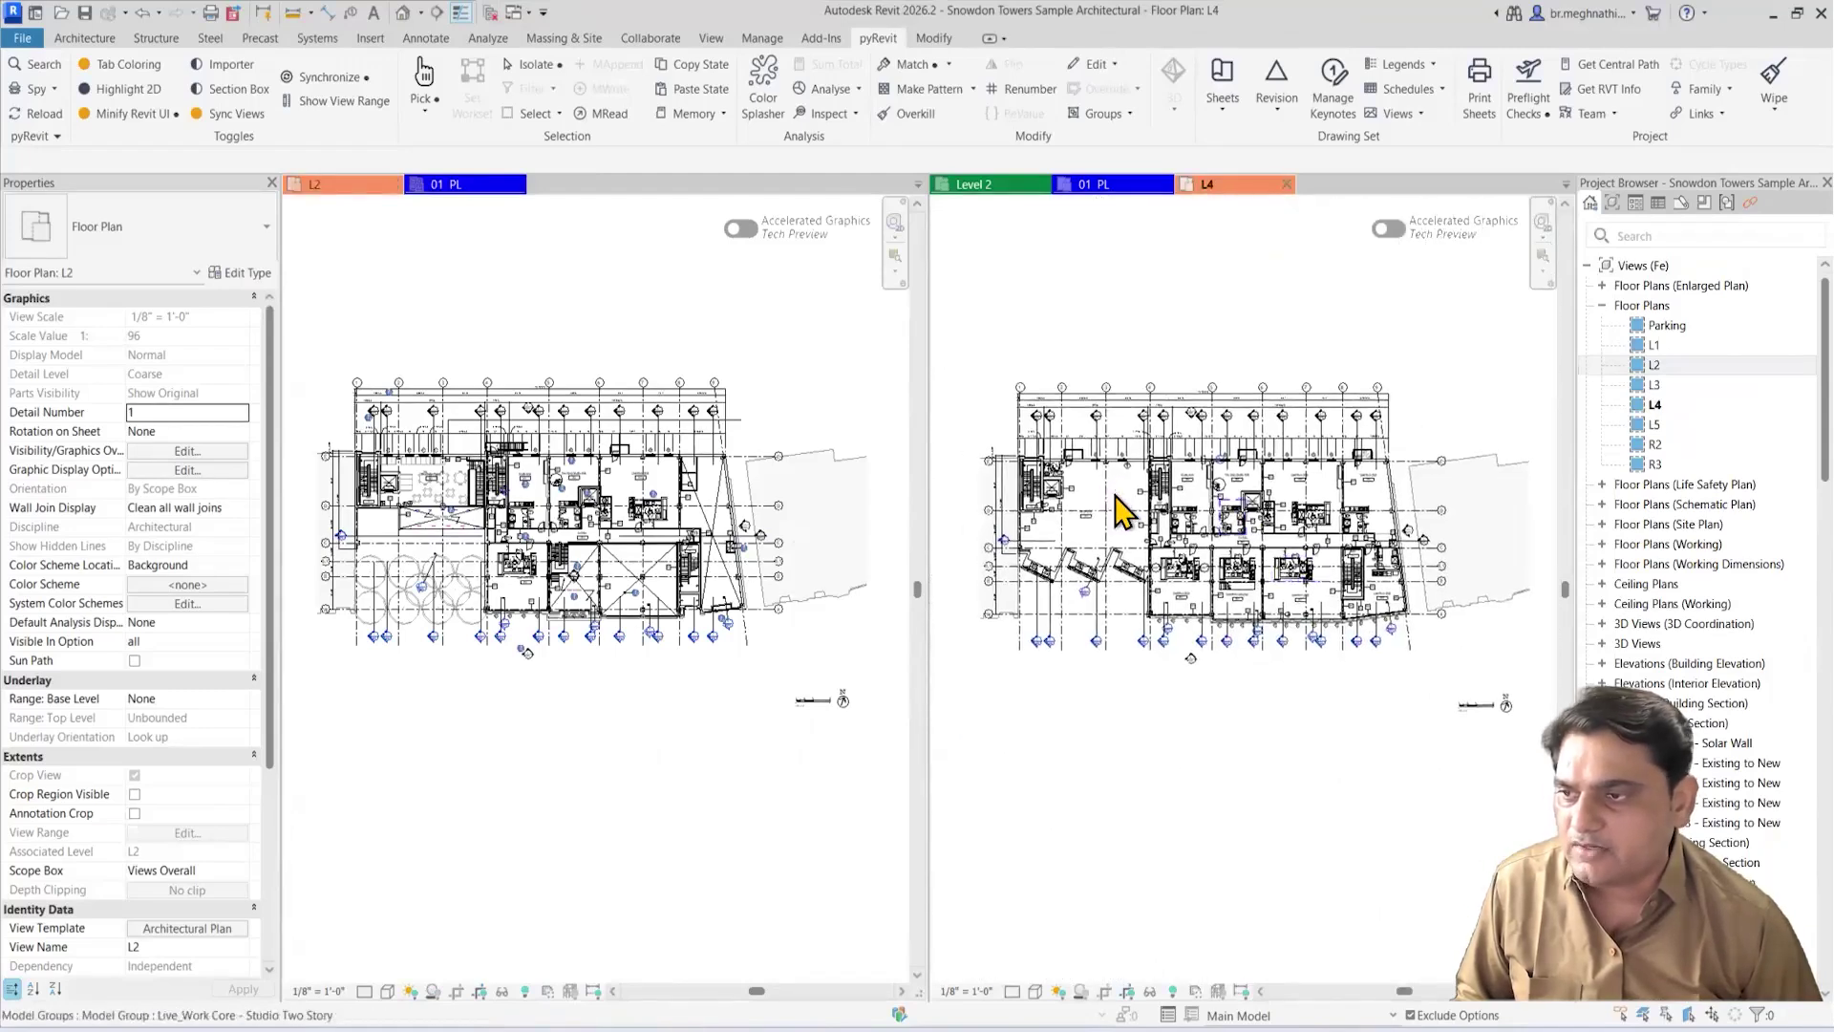
pyautogui.scroll(4, 1125, 511)
pyautogui.scroll(4, 1240, 508)
pyautogui.moveTo(1242, 511); pyautogui.dragTo(1324, 632, button='middle')
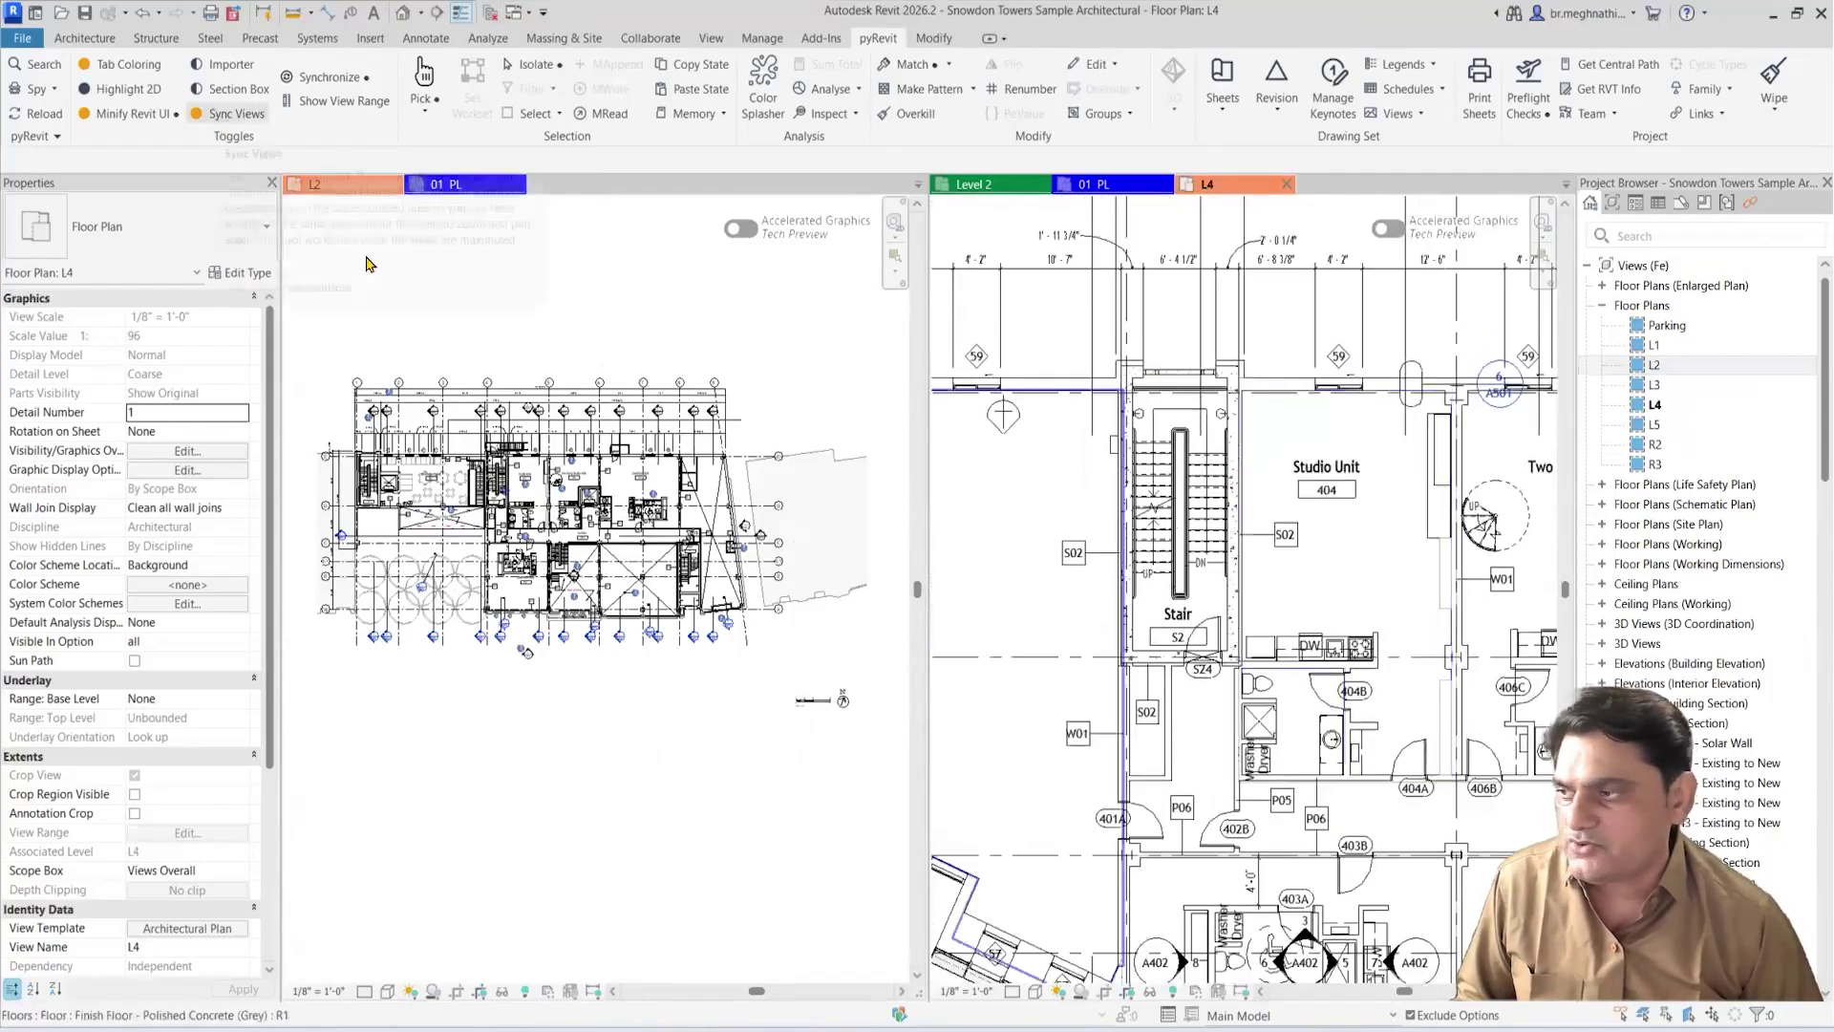
pyautogui.click(367, 193)
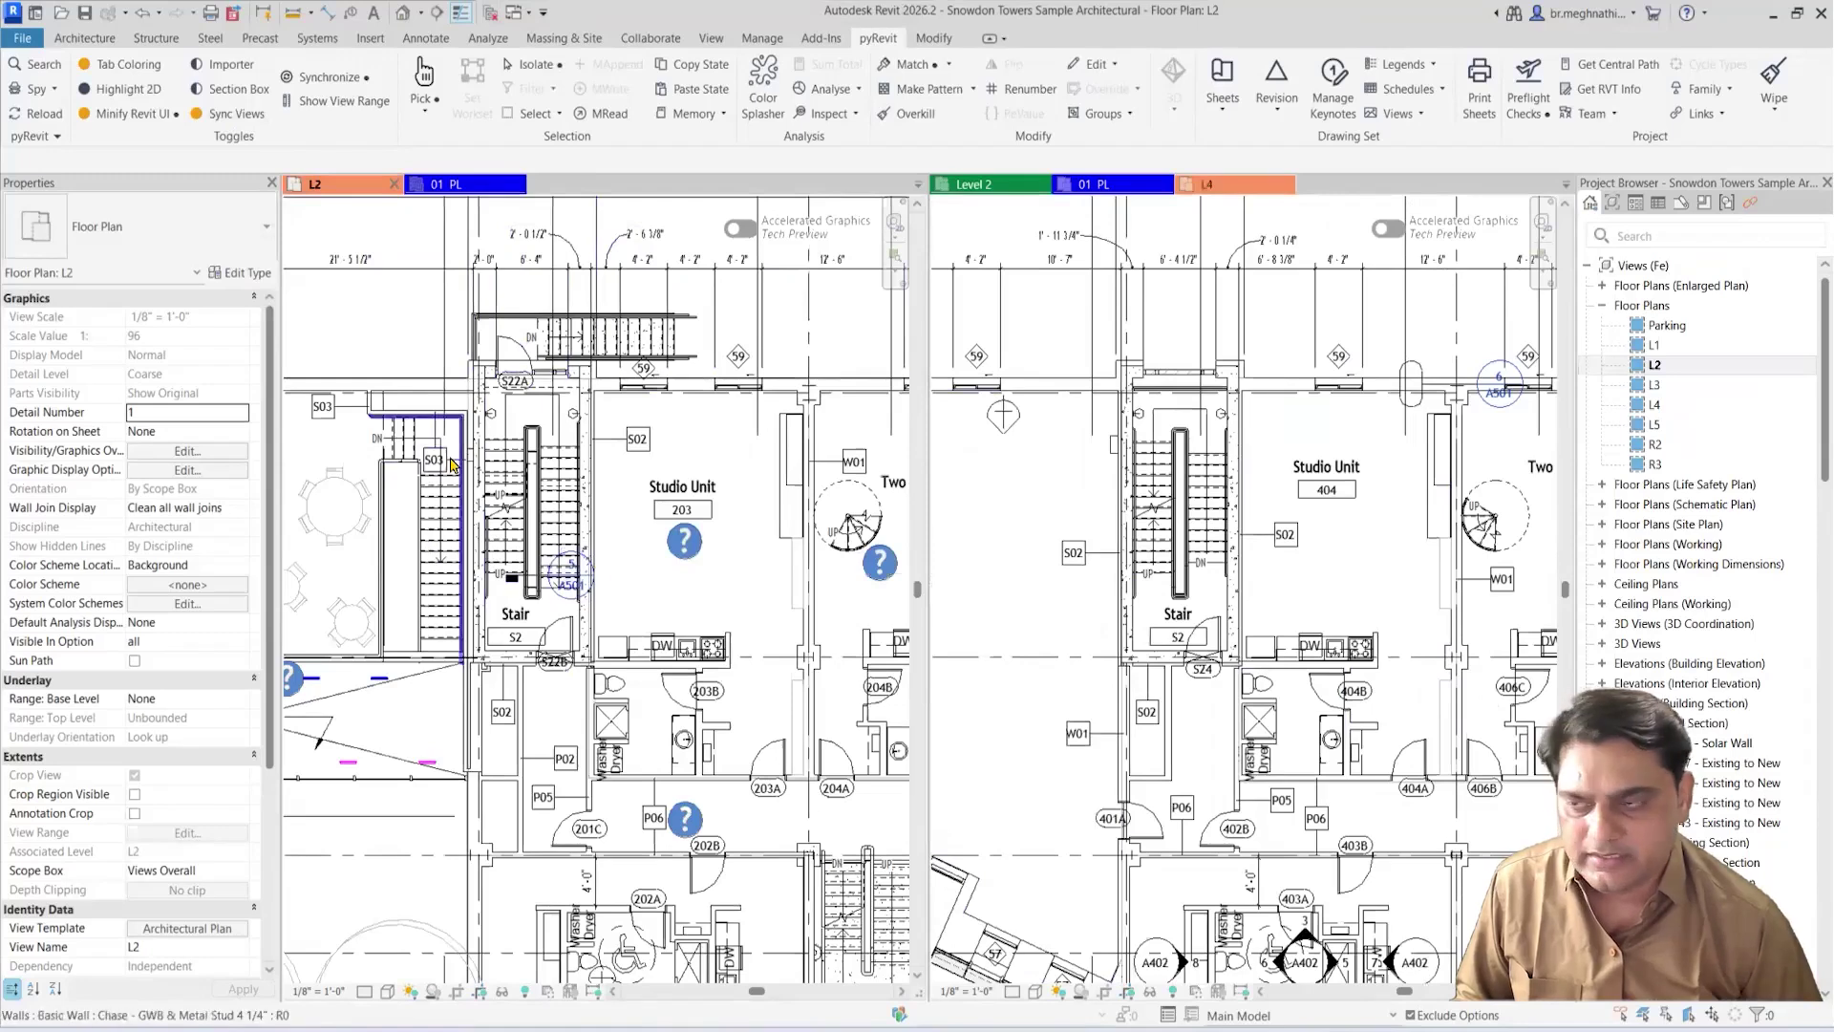
# Step: Zoom L2 in on the area around Stair S3 and activate L4 to synchronize it
pyautogui.scroll(-5, 645, 590)
pyautogui.scroll(-4, 645, 591)
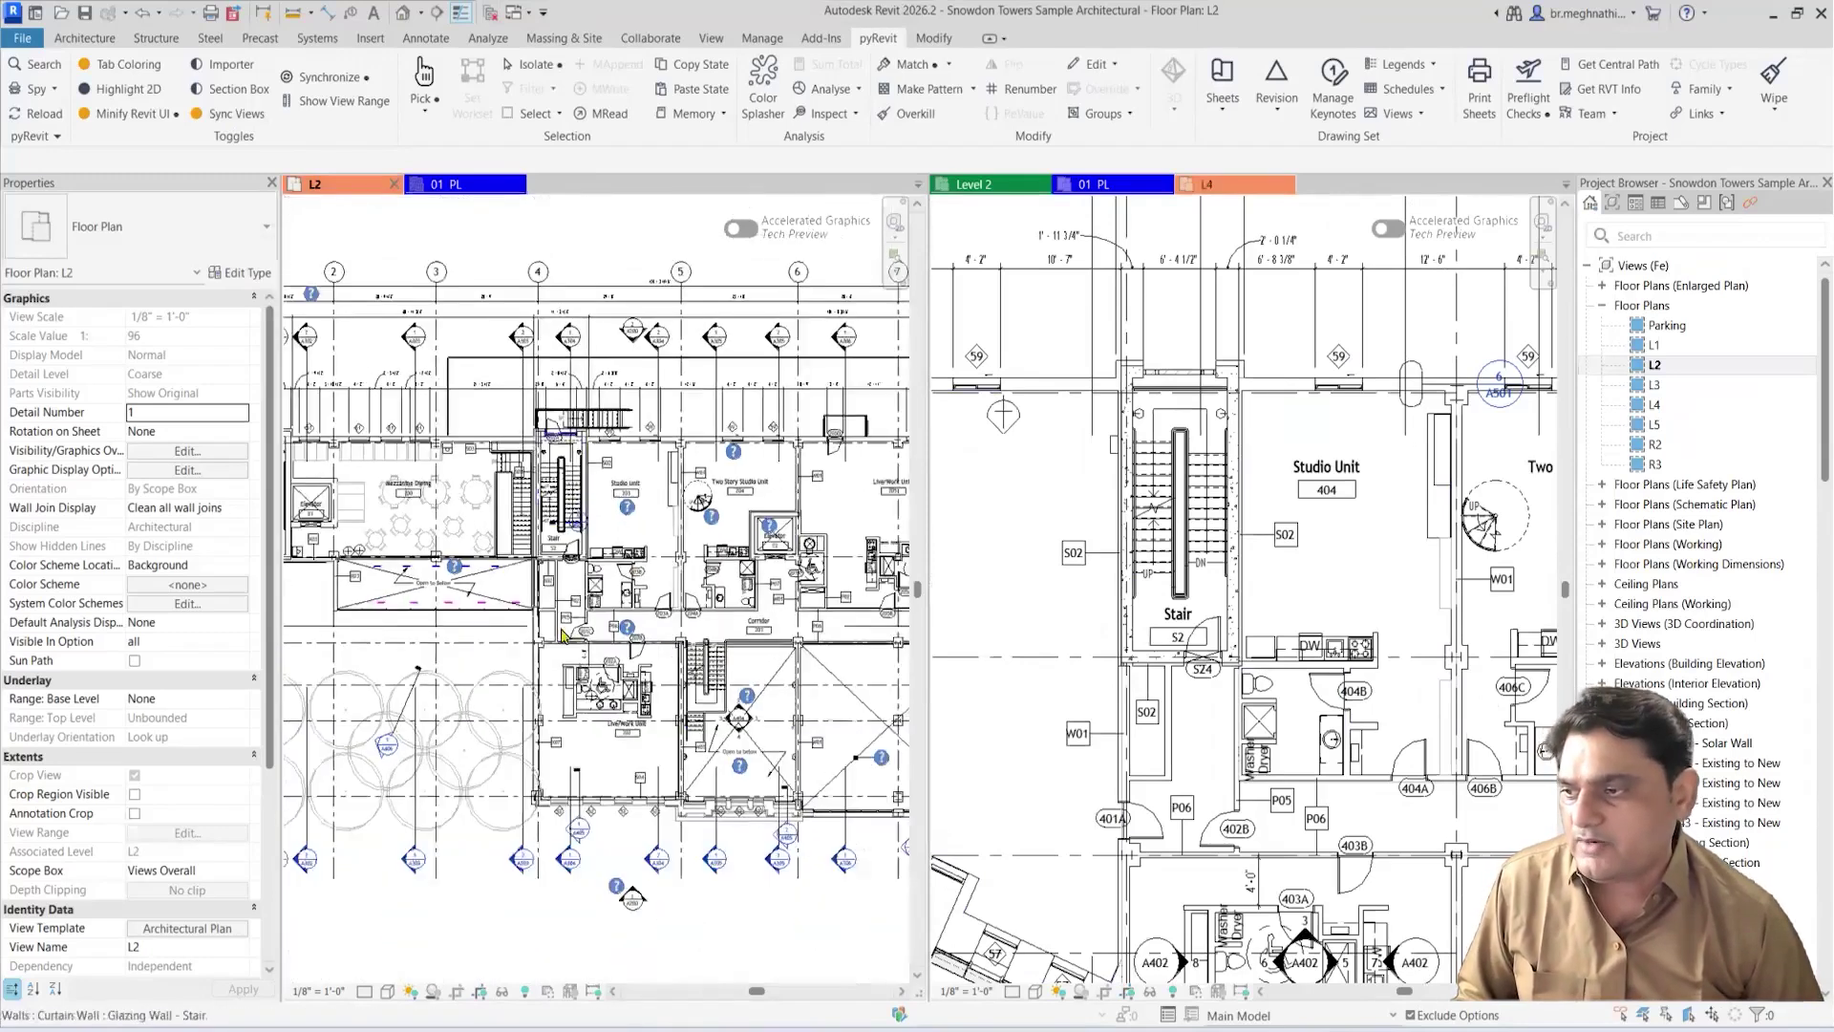
pyautogui.scroll(8, 743, 626)
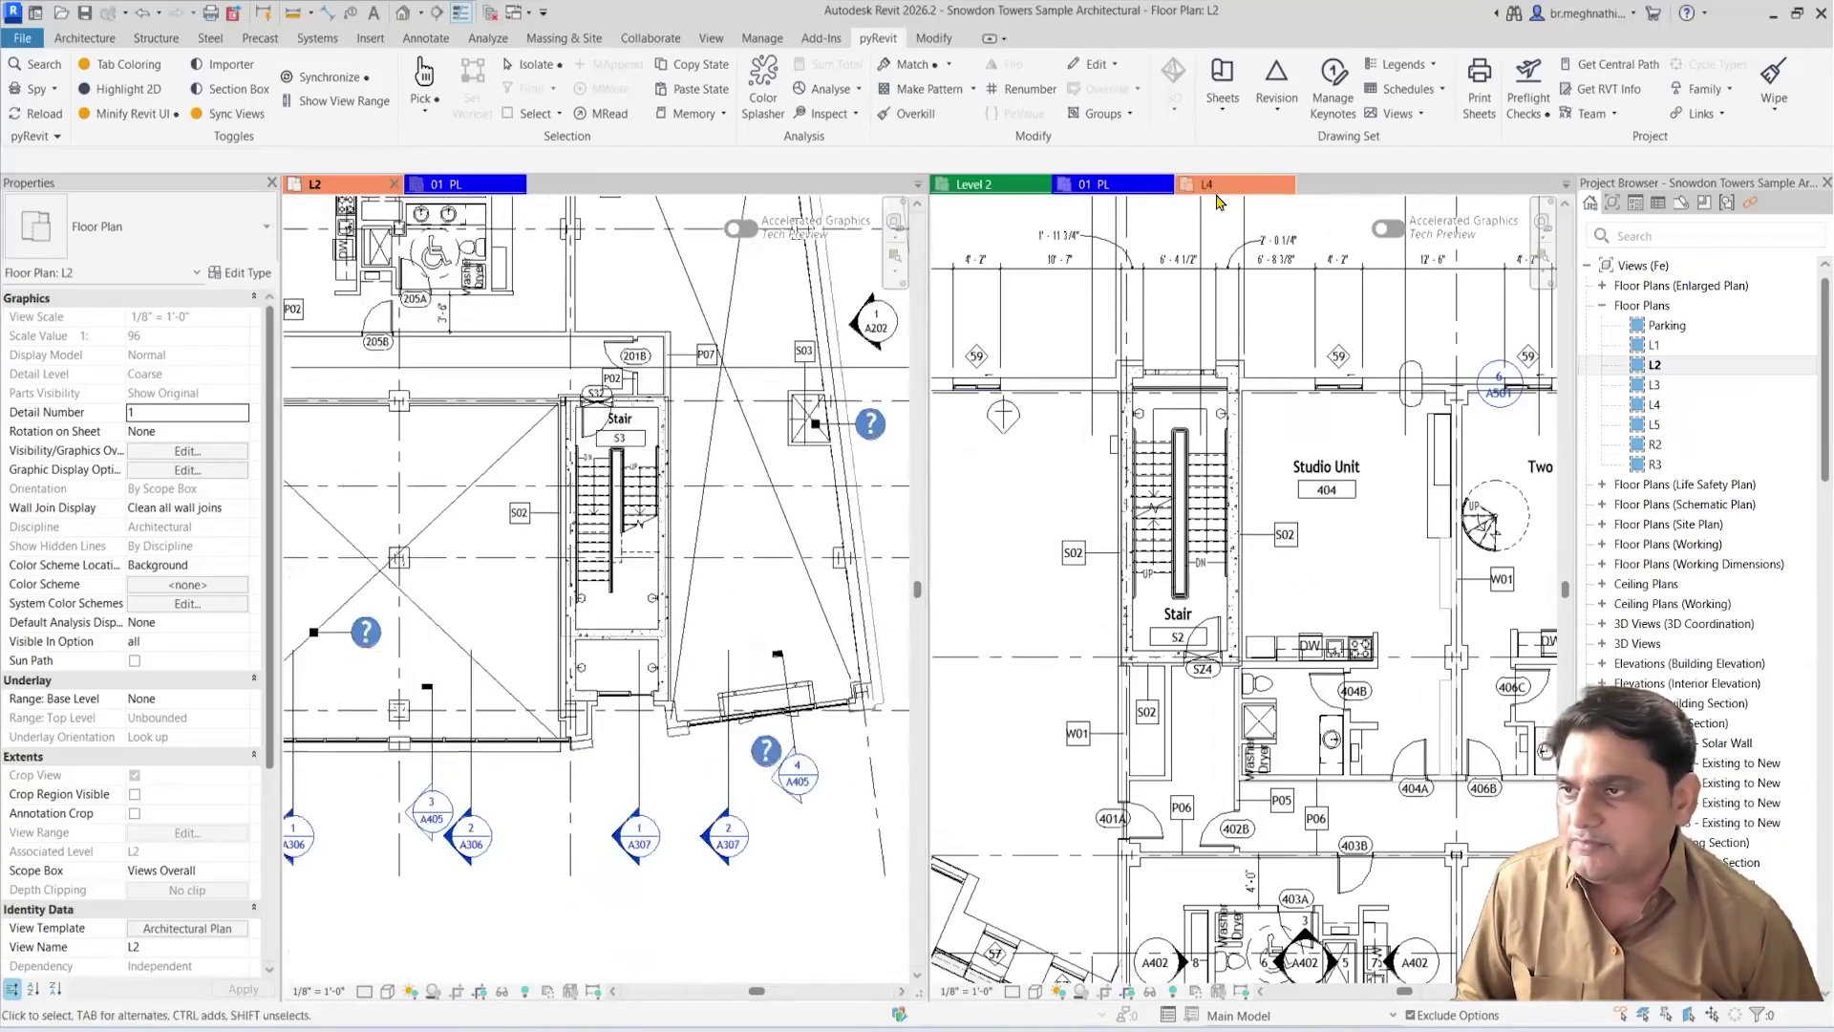
pyautogui.click(1309, 532)
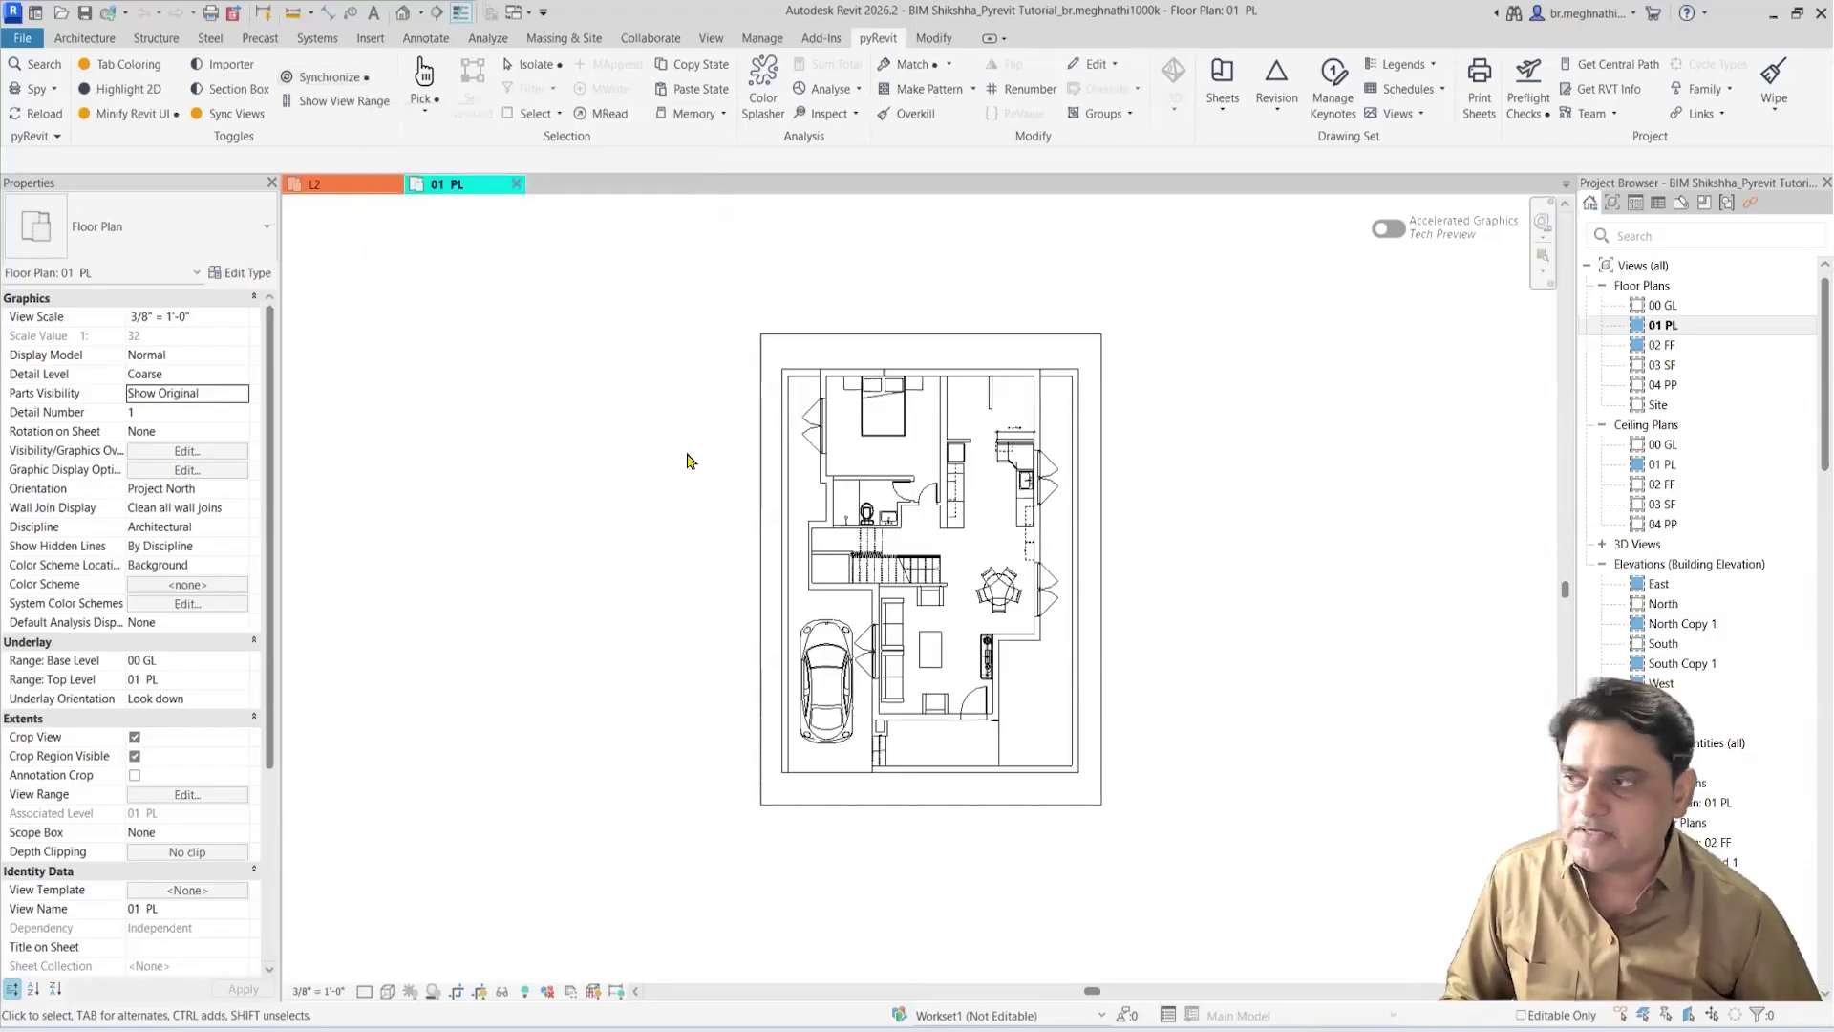
# Step: Open the 03 SF floor plan, the North elevation, Legend 1 and the 01 PL ceiling plan
pyautogui.doubleClick(1664, 365)
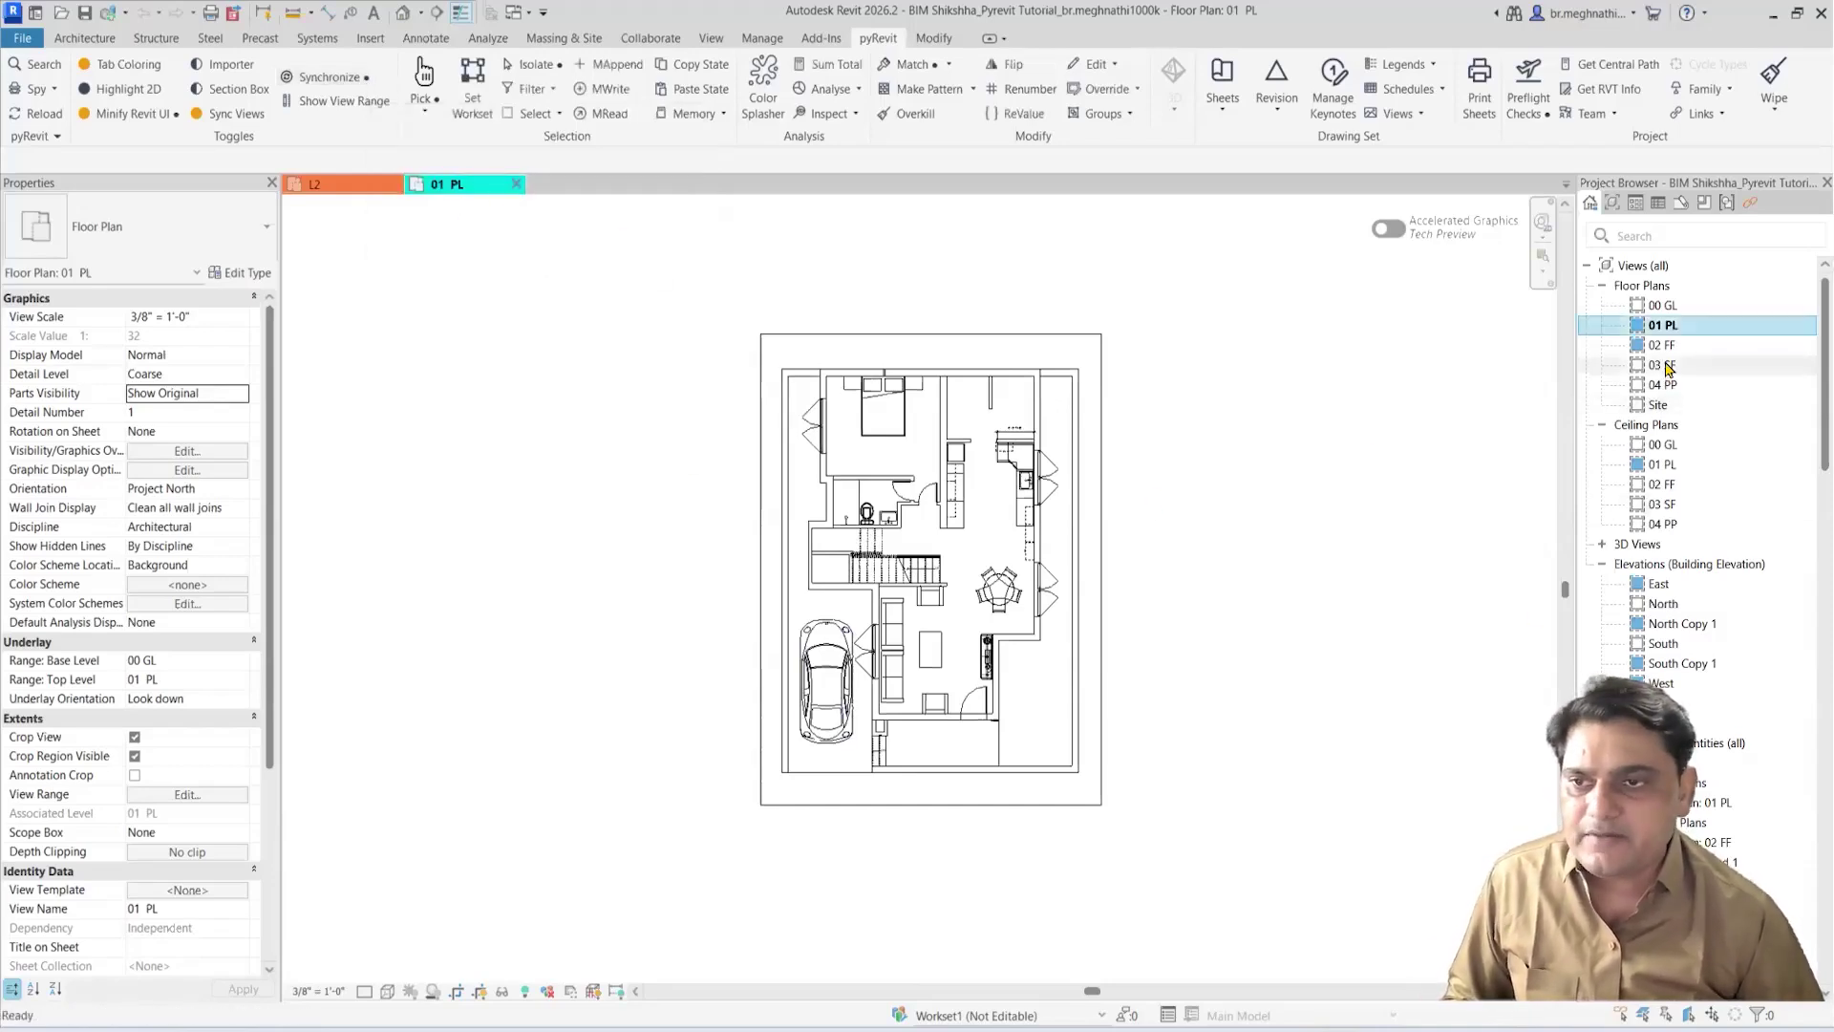
pyautogui.click(1662, 603)
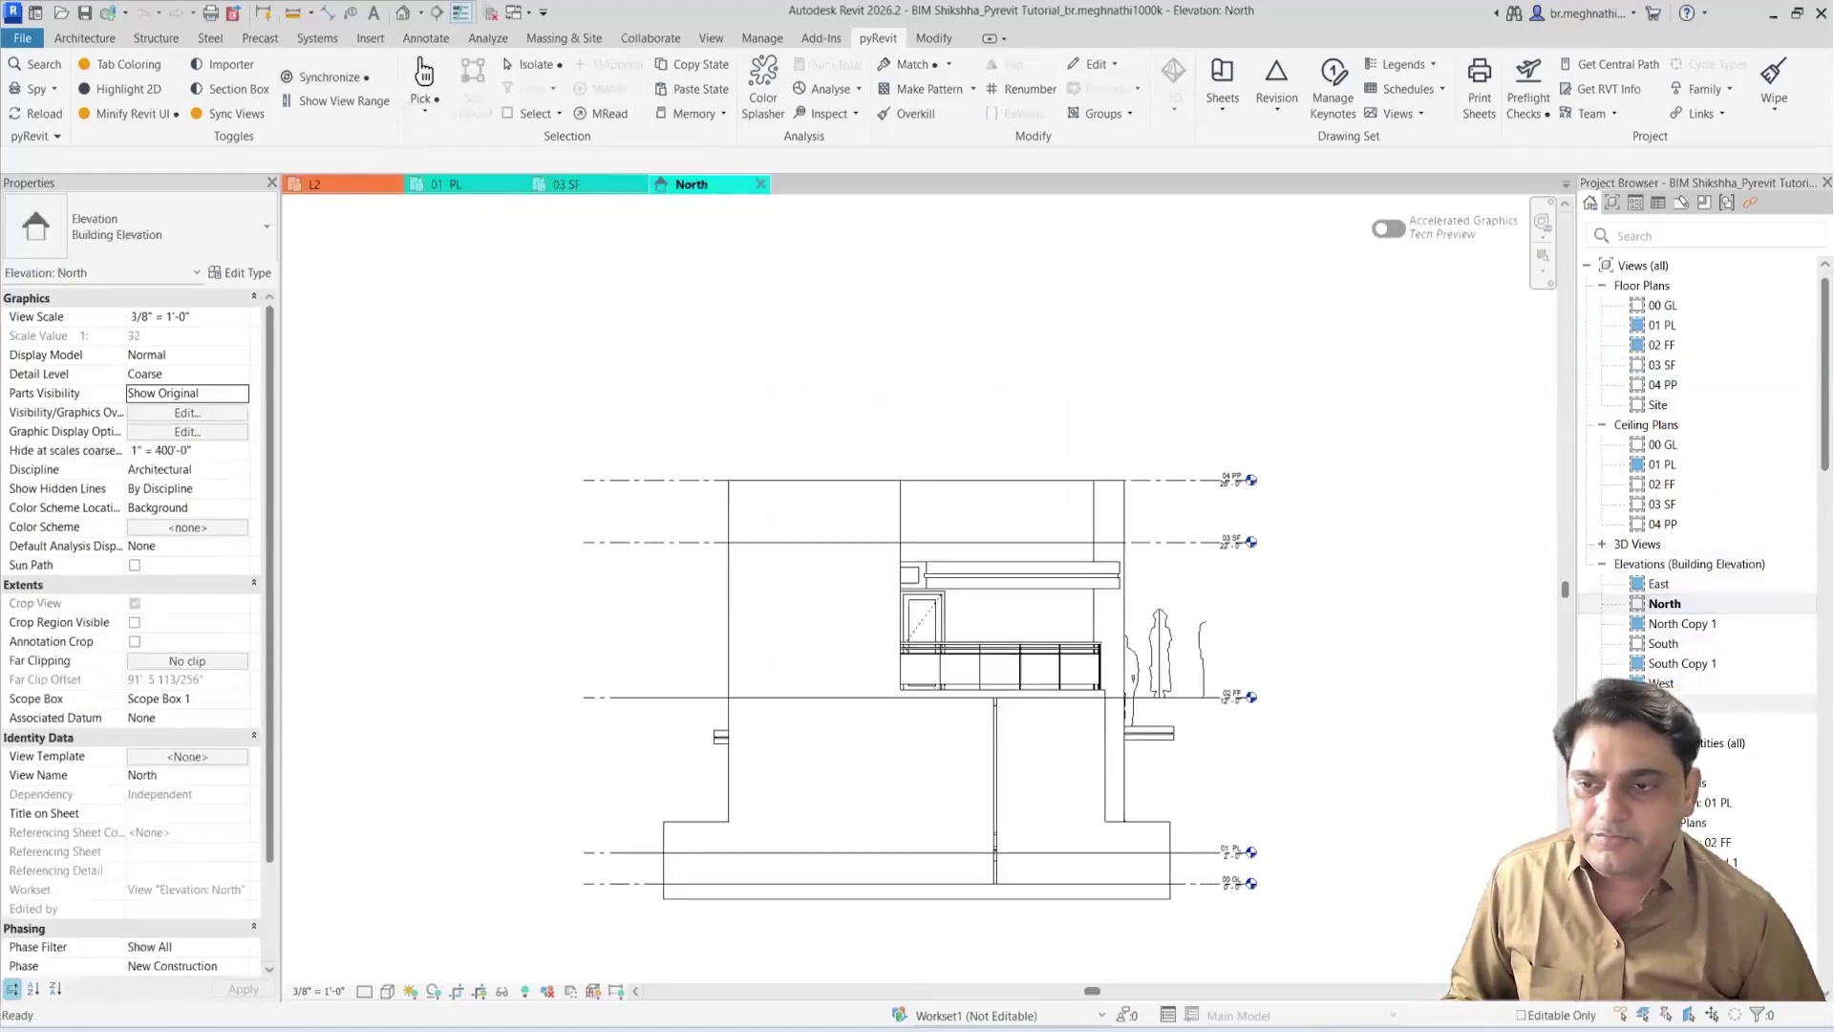
pyautogui.doubleClick(1666, 723)
pyautogui.doubleClick(1668, 468)
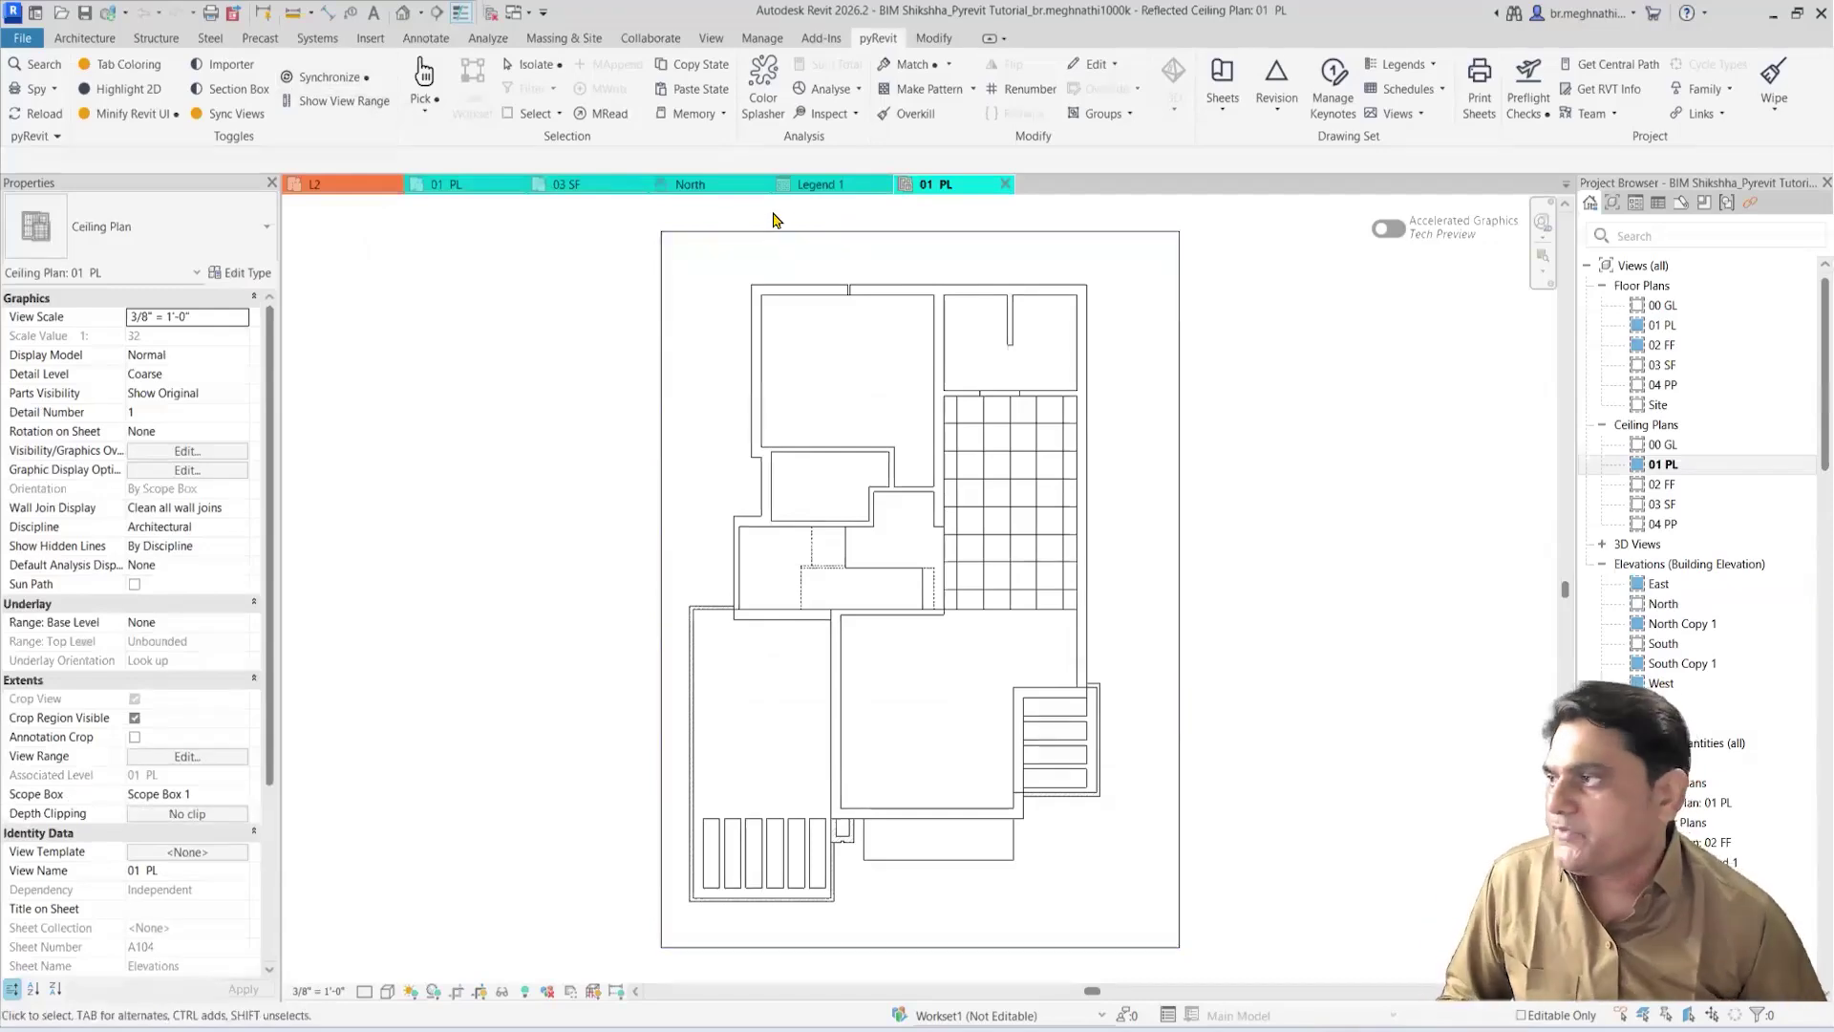
# Step: Examine the Synchronize tool's View Handling choices for open views and close the settings
pyautogui.click(331, 78)
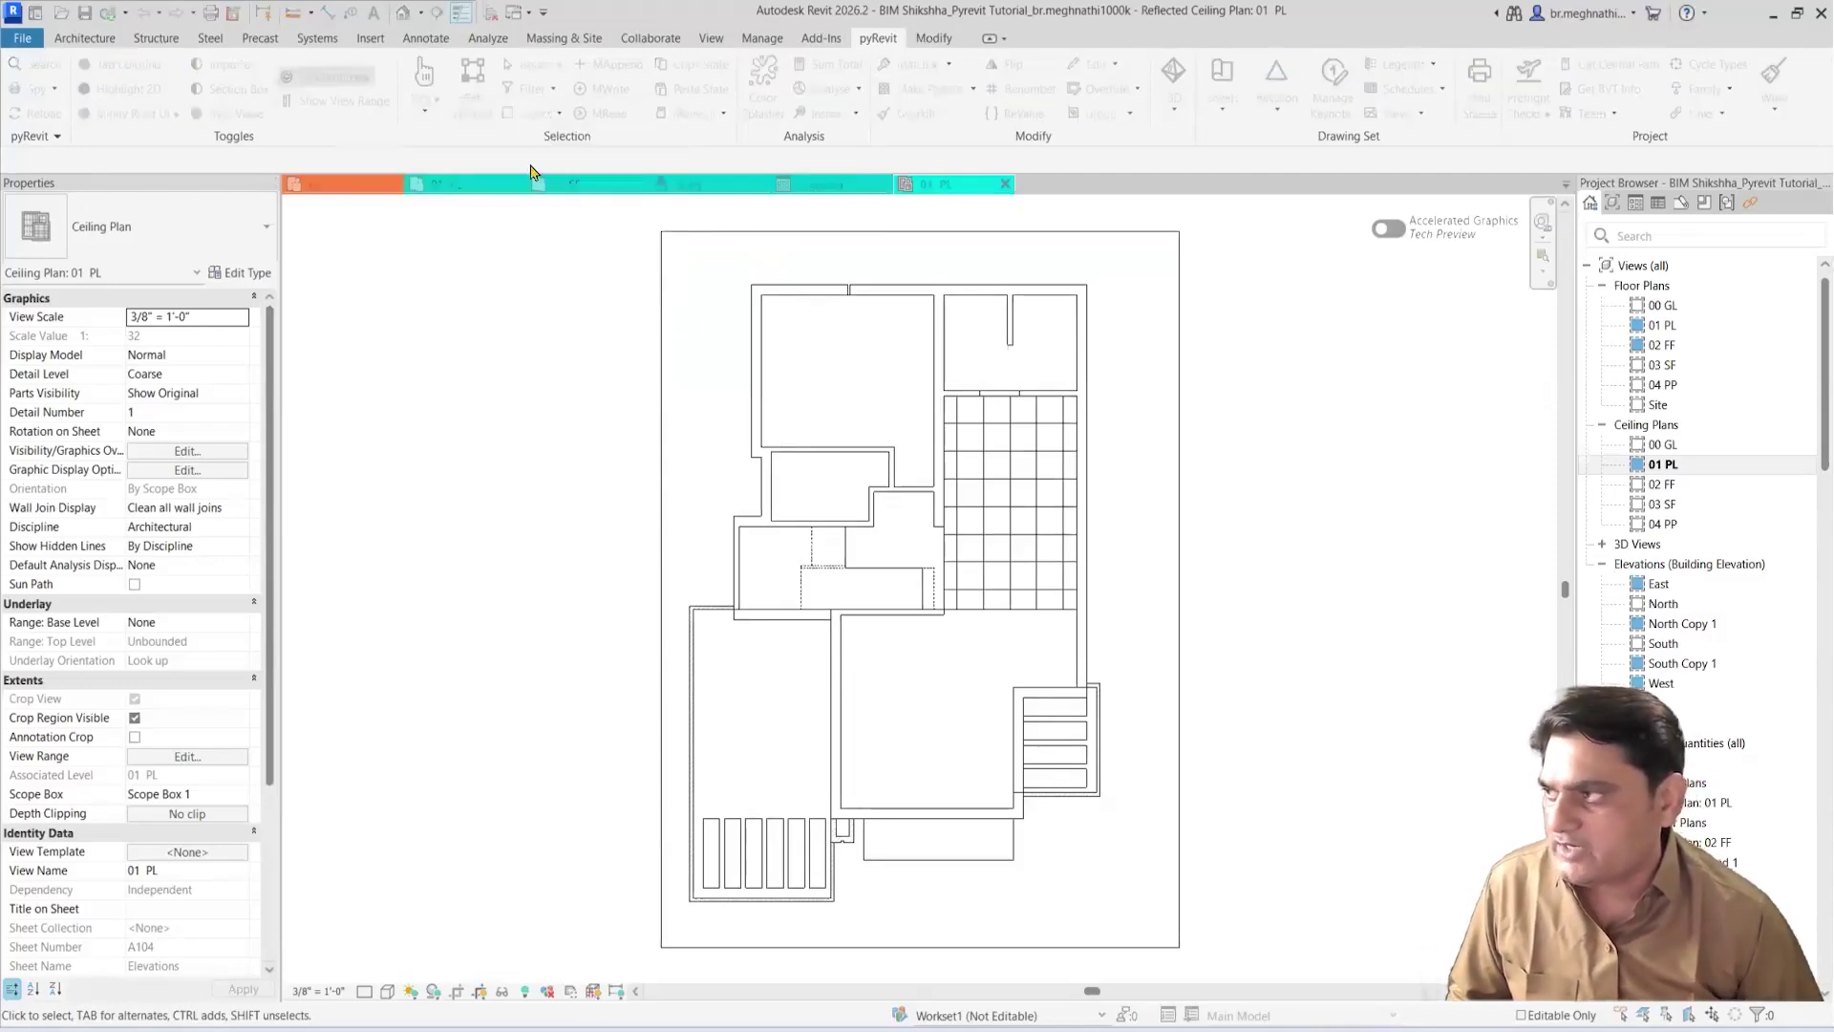
pyautogui.click(1083, 521)
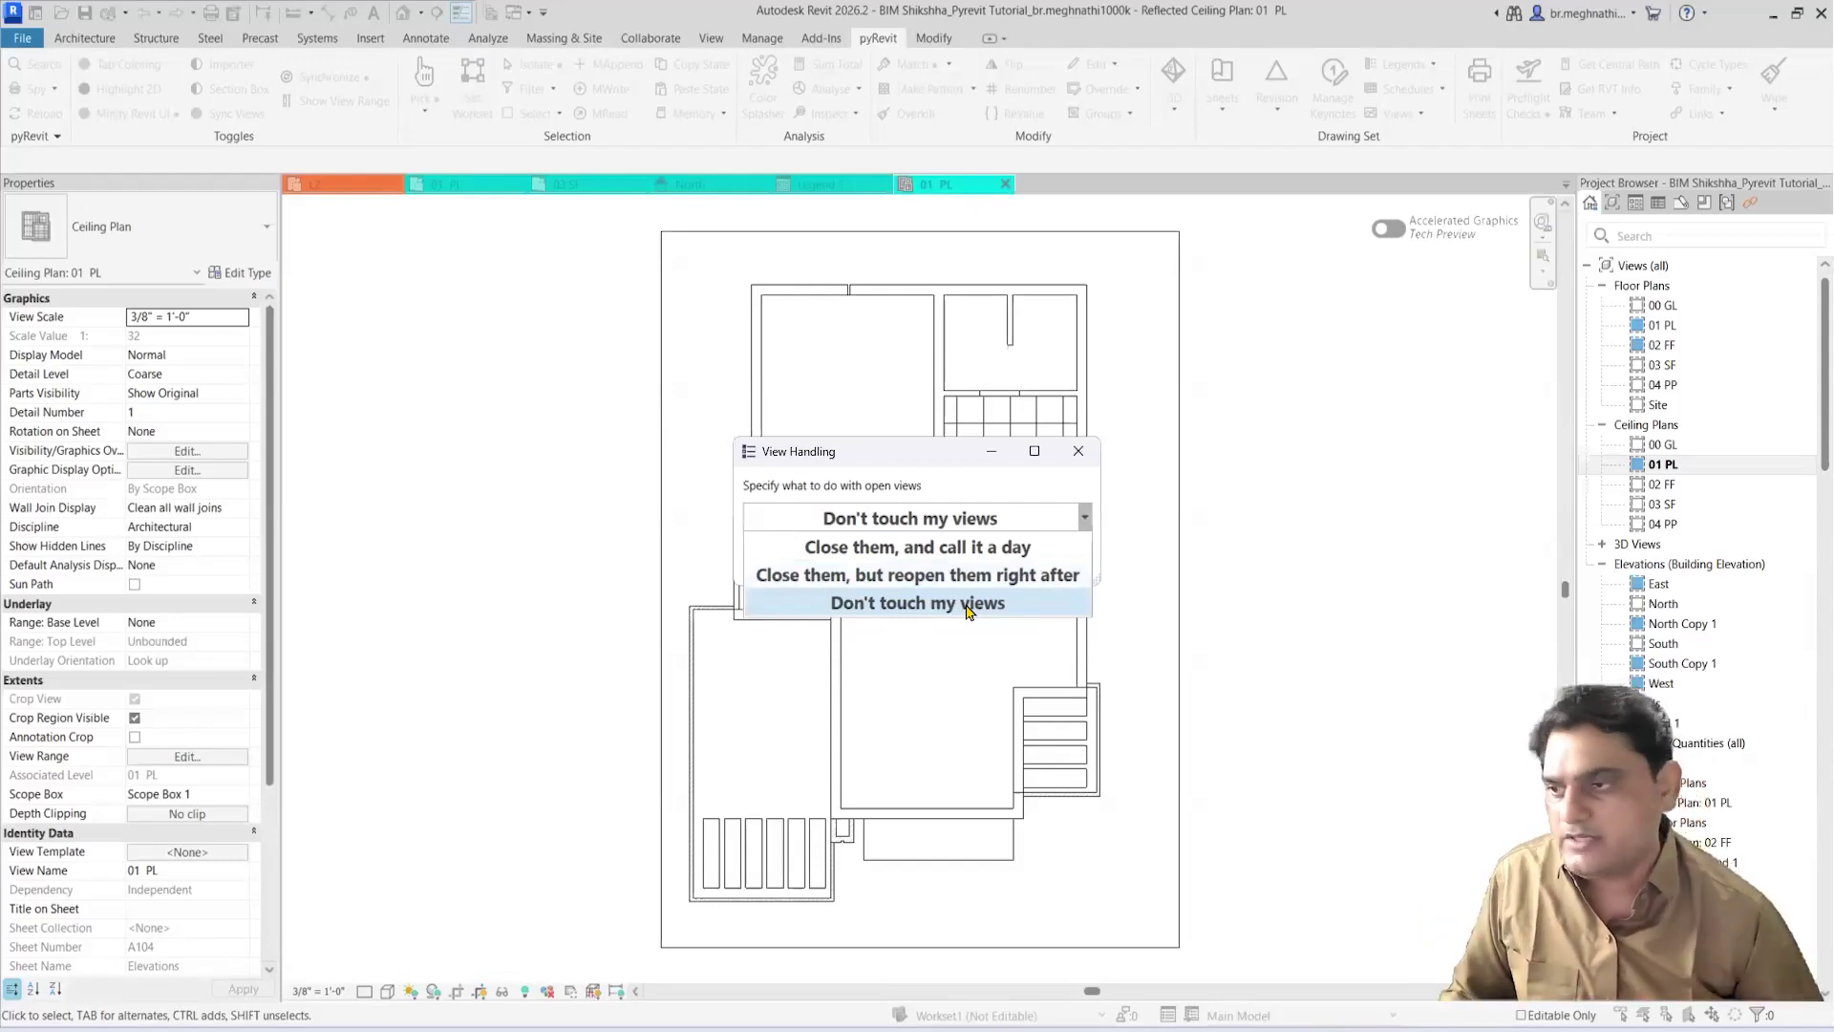
pyautogui.click(1085, 463)
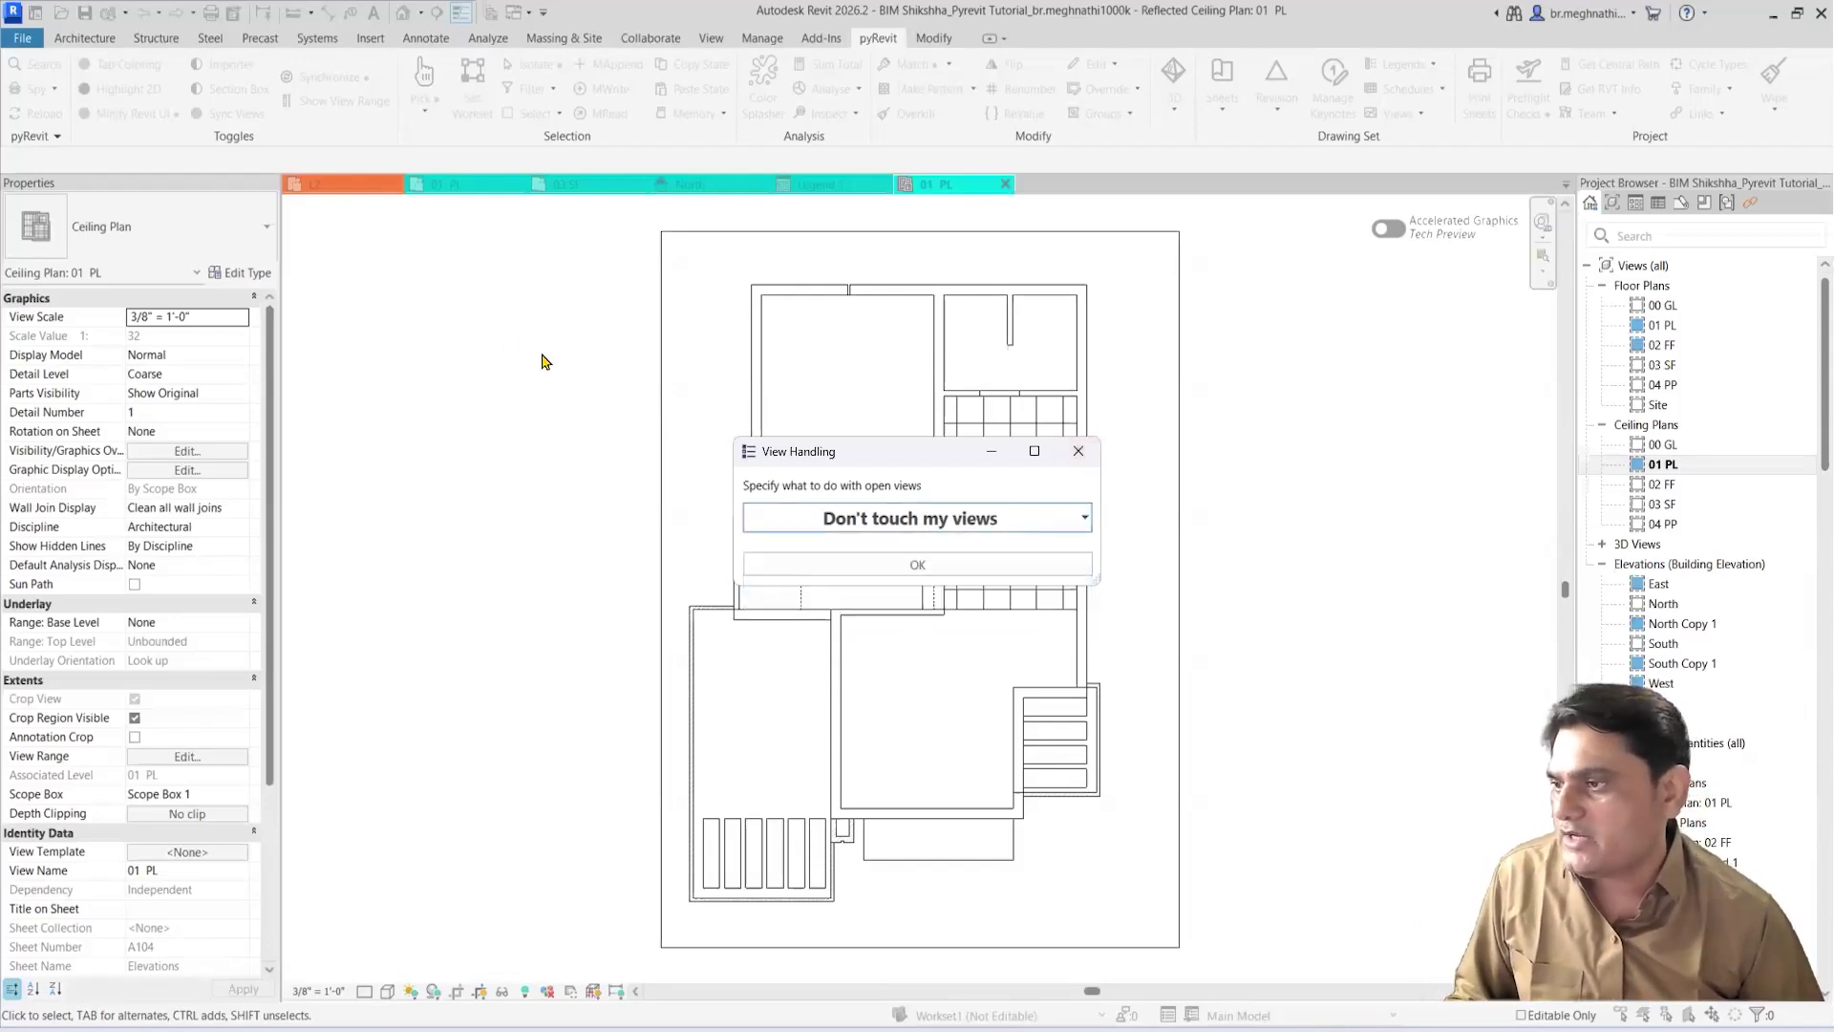
pyautogui.click(1078, 451)
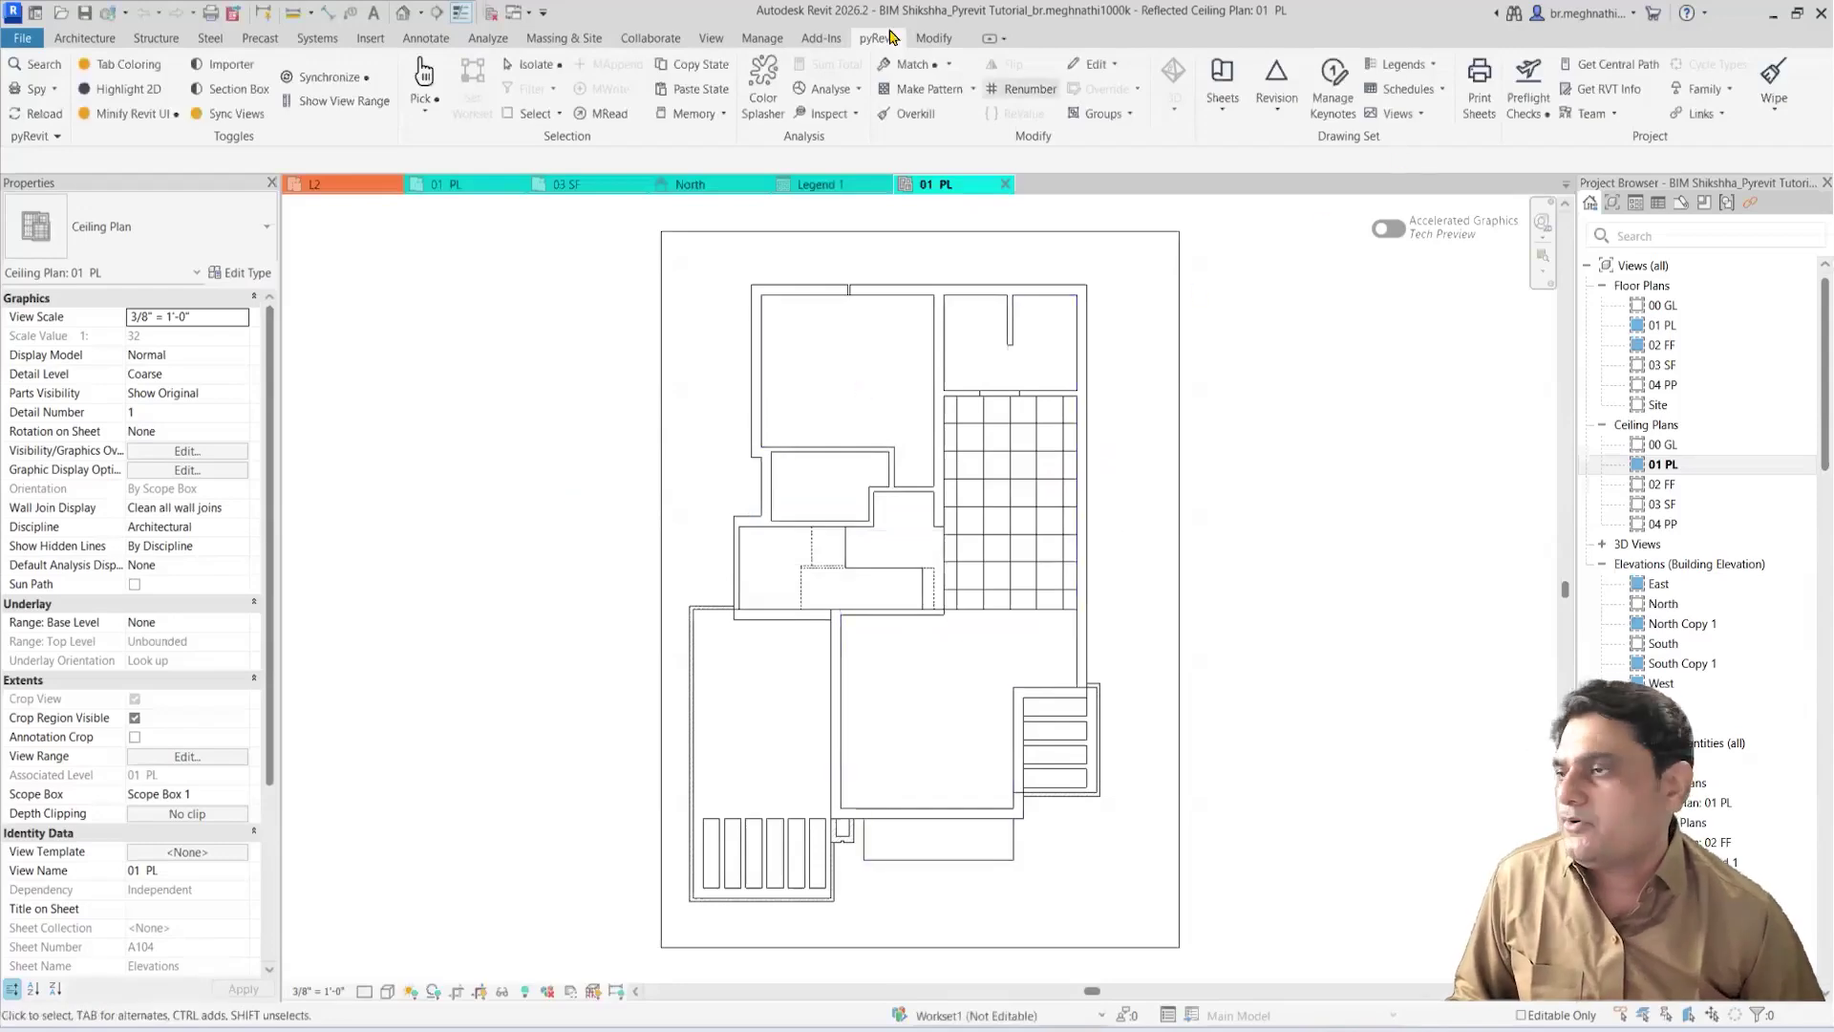
# Step: Check which view is the project's starting view and accept the setting
pyautogui.click(763, 40)
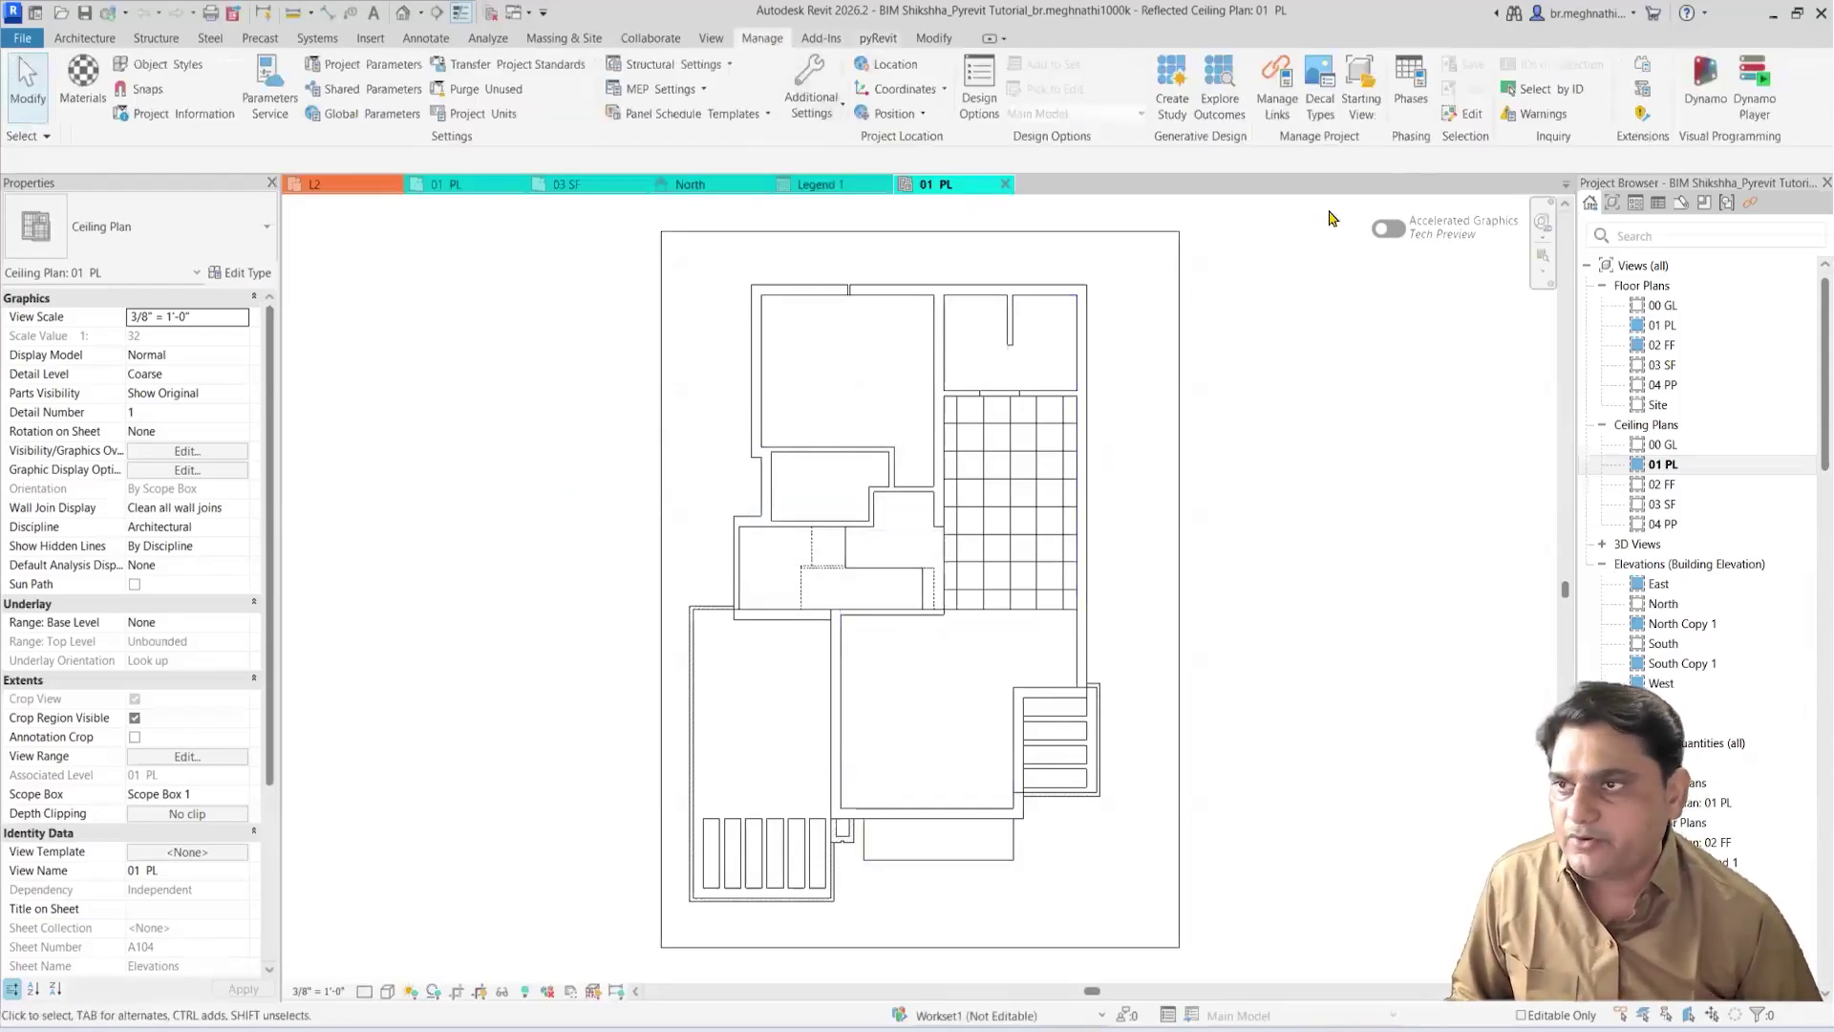
pyautogui.click(1366, 113)
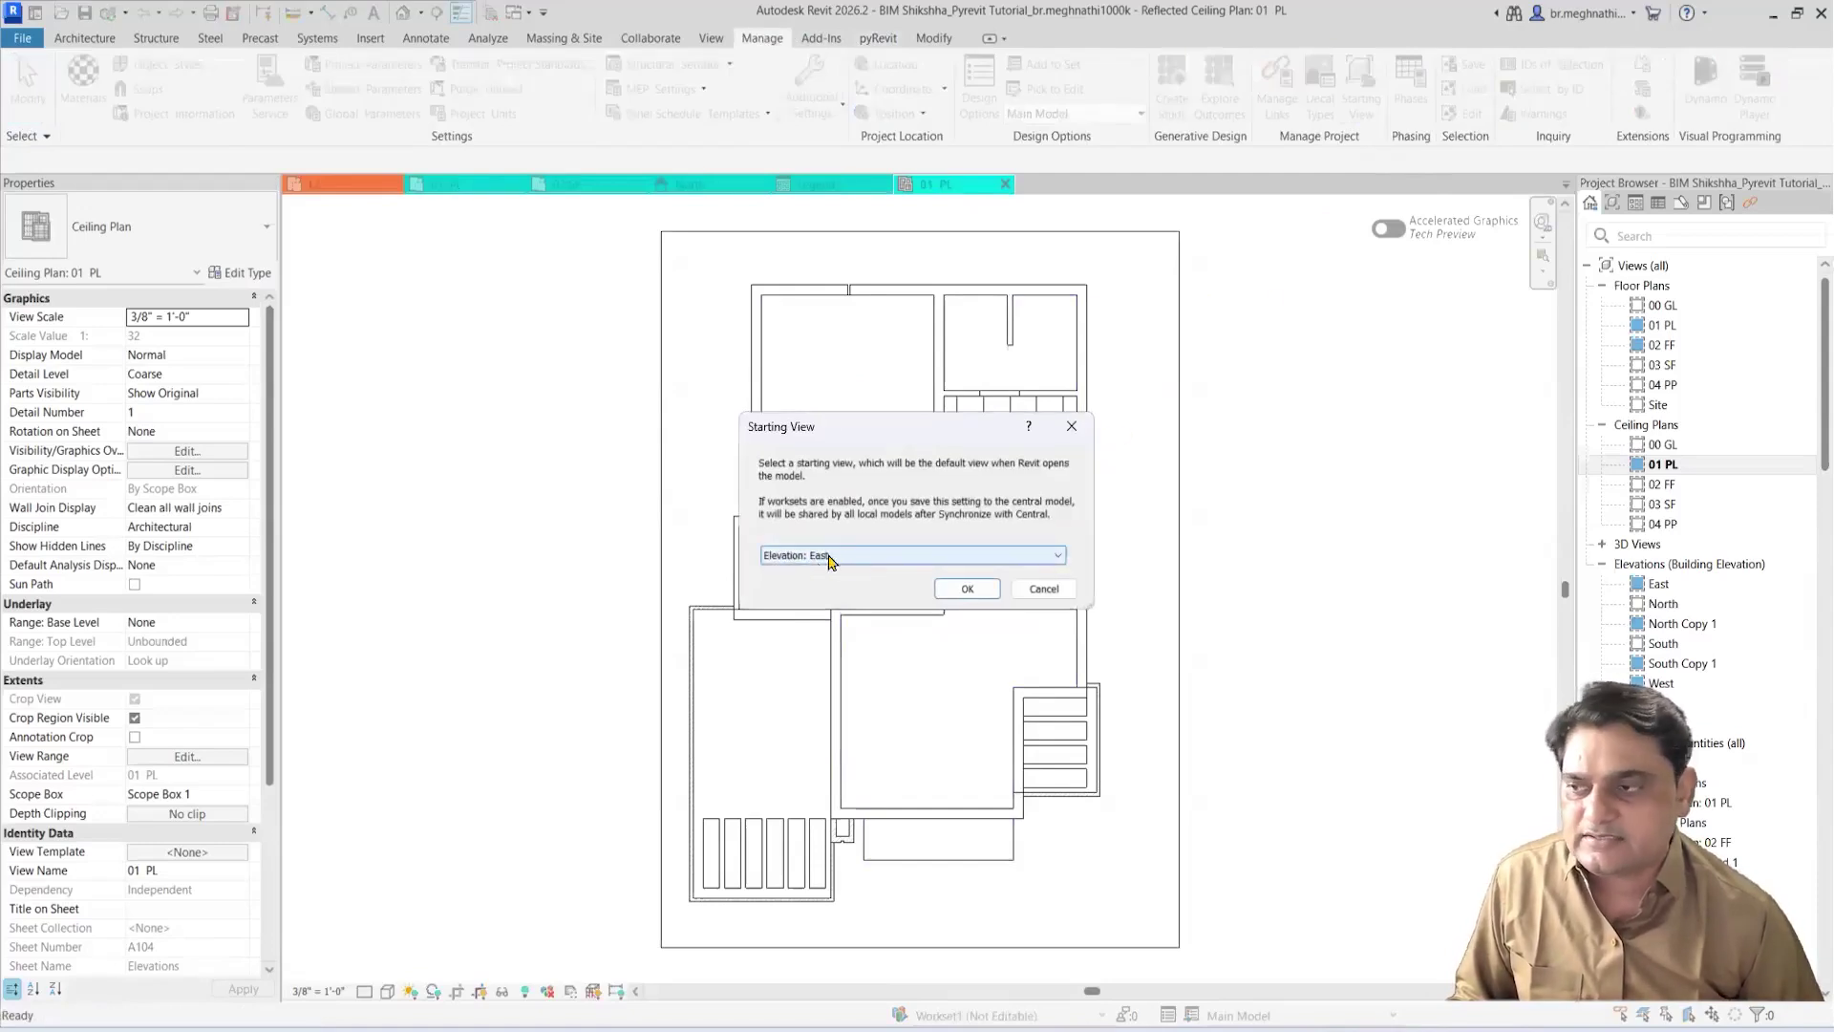
pyautogui.click(968, 589)
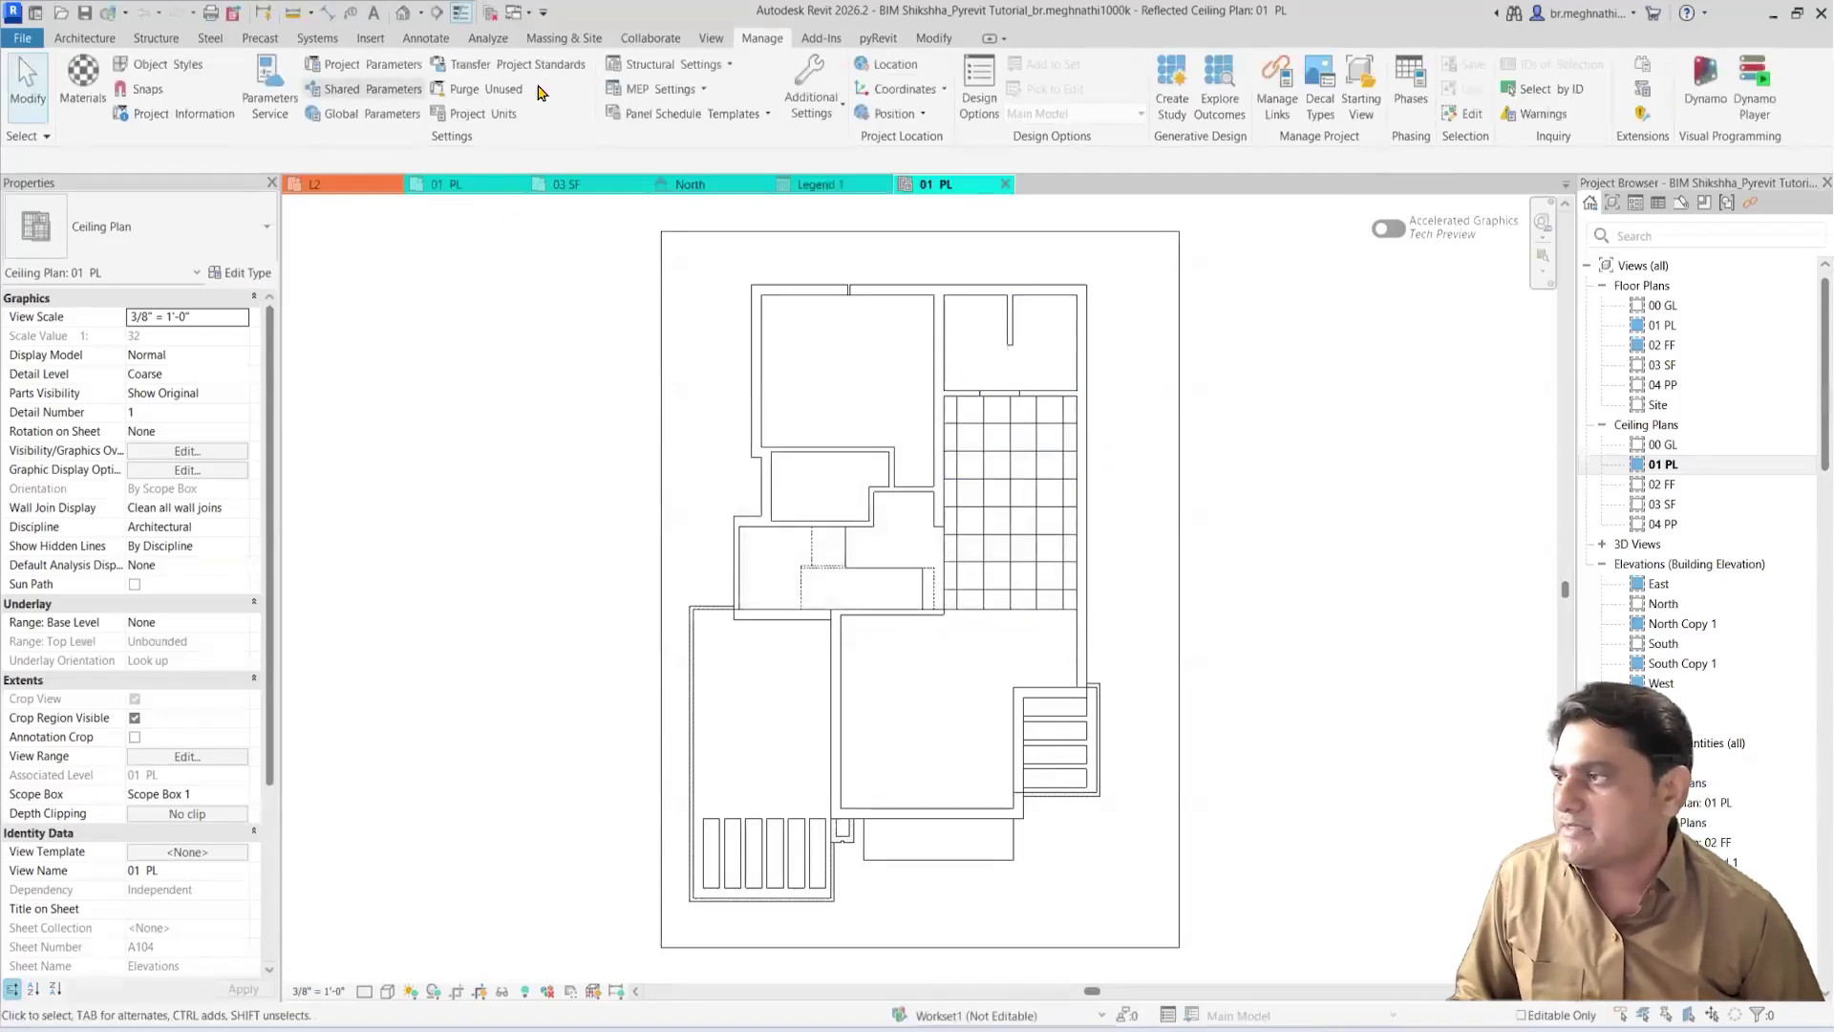
# Step: Synchronize the model with central using pyRevit's Synchronize tool
pyautogui.click(877, 38)
pyautogui.click(325, 76)
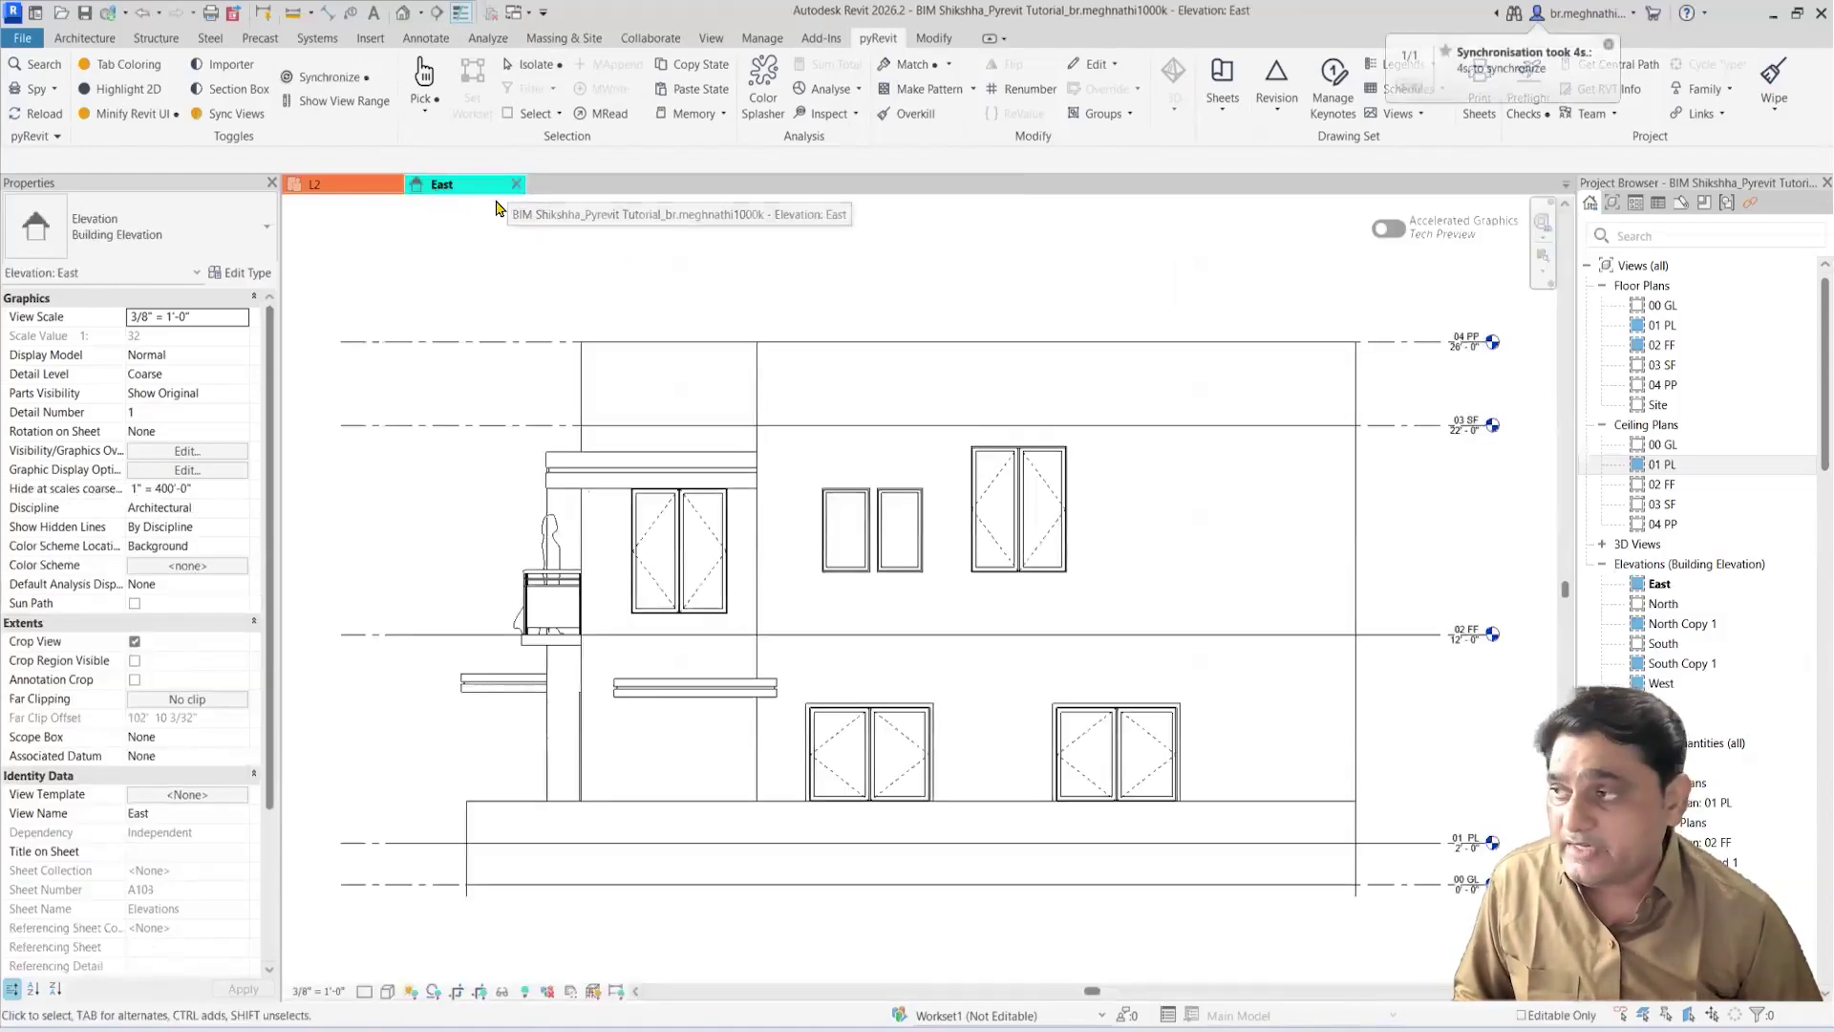
# Step: Reopen the Synchronize tool's View Handling settings, review the choices once more and close them without choosing any
pyautogui.keyDown('shift'); pyautogui.click(329, 77); pyautogui.keyUp('shift')
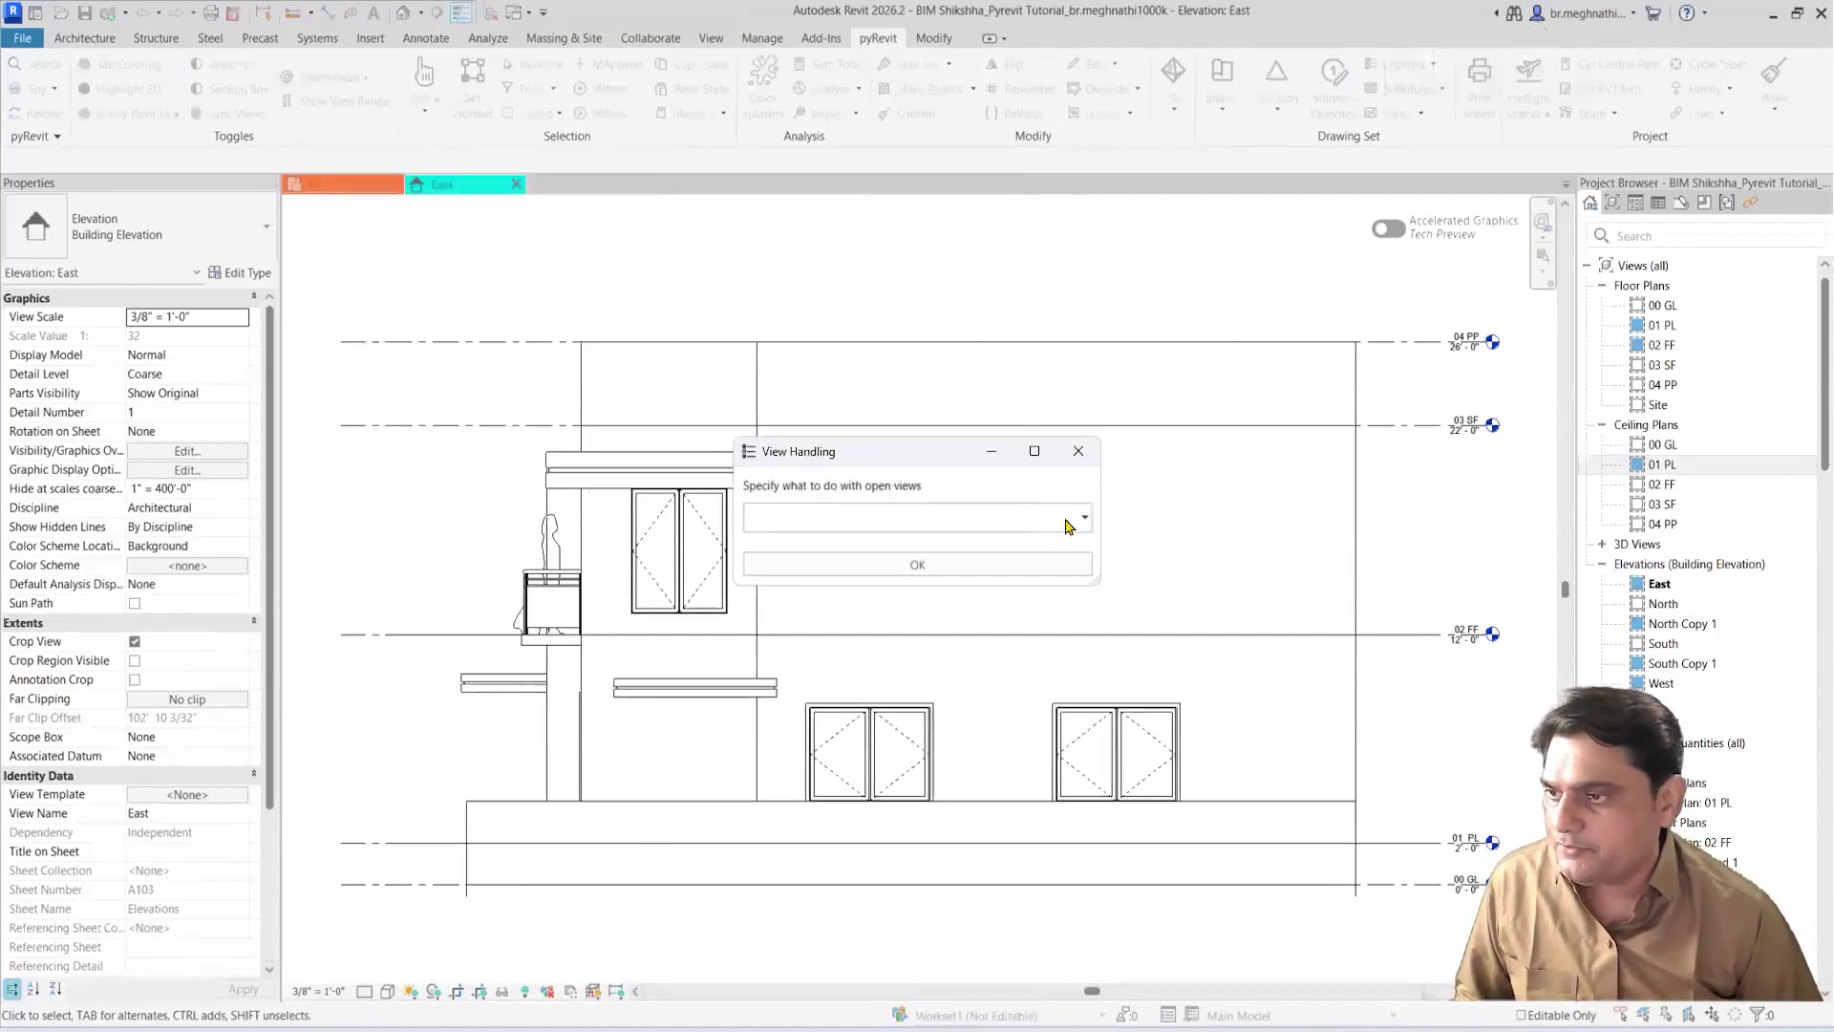
pyautogui.click(902, 524)
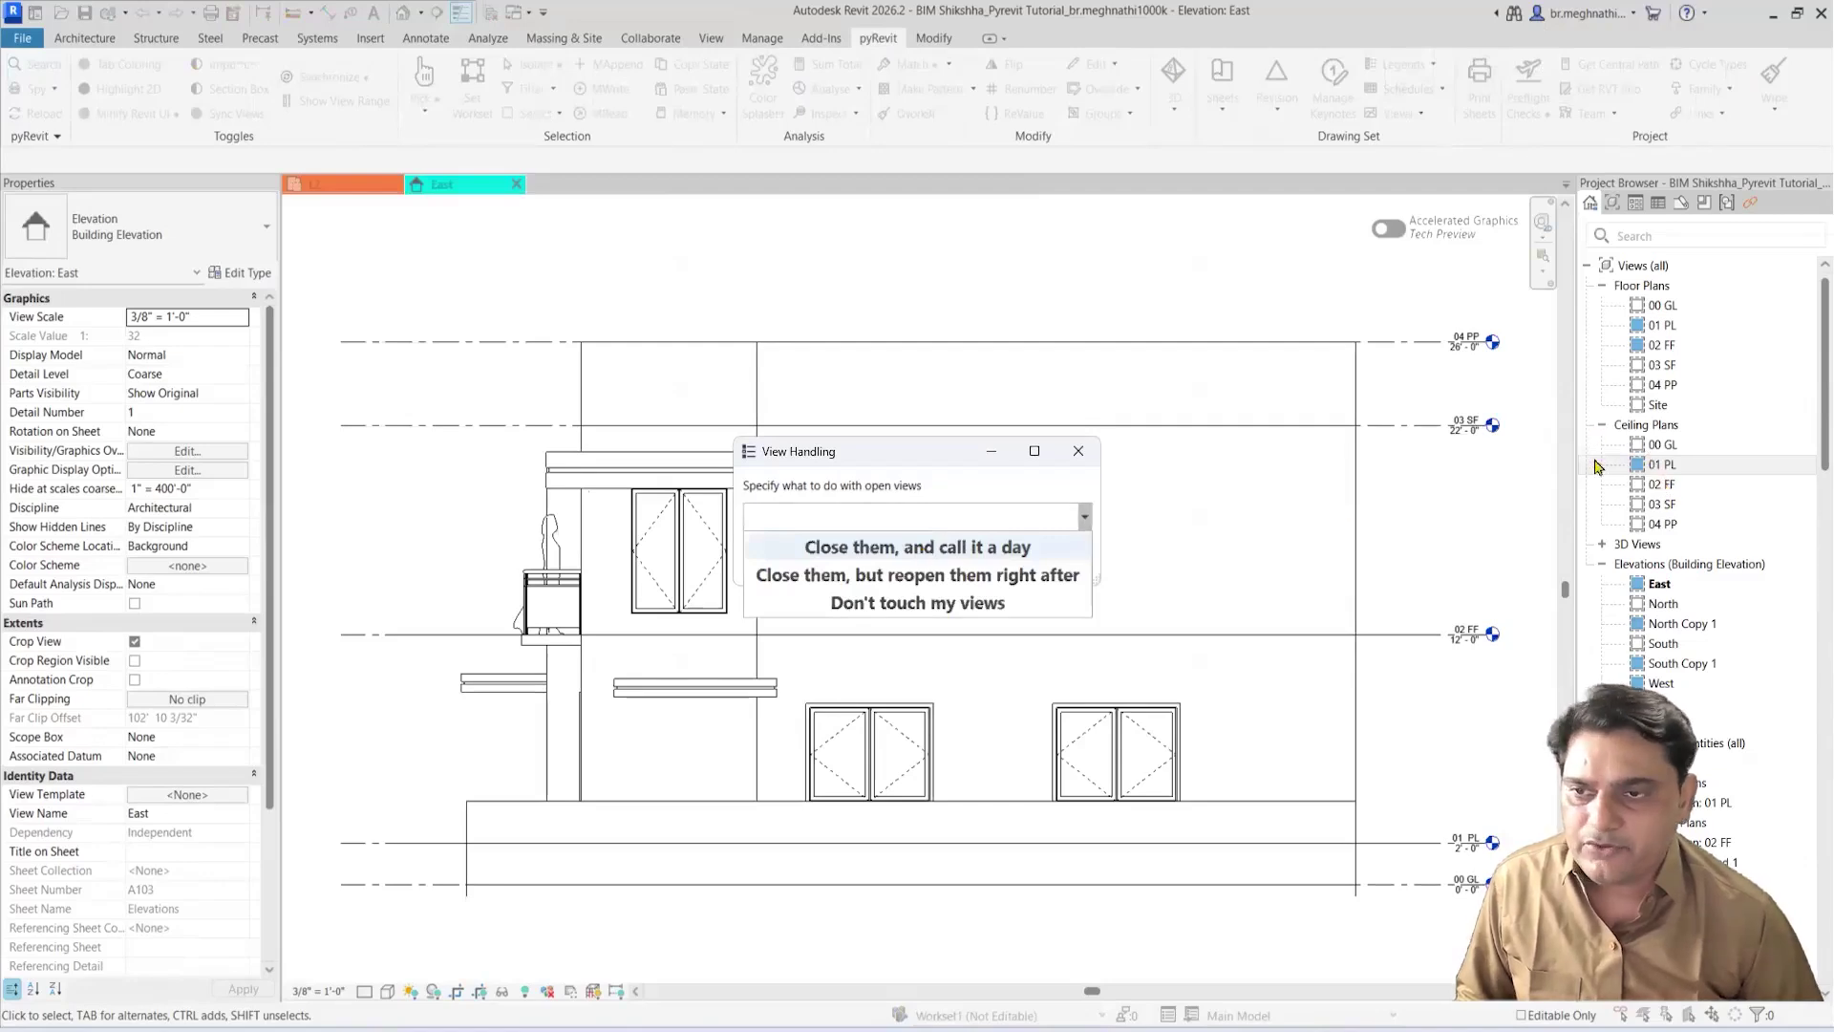
pyautogui.click(1077, 453)
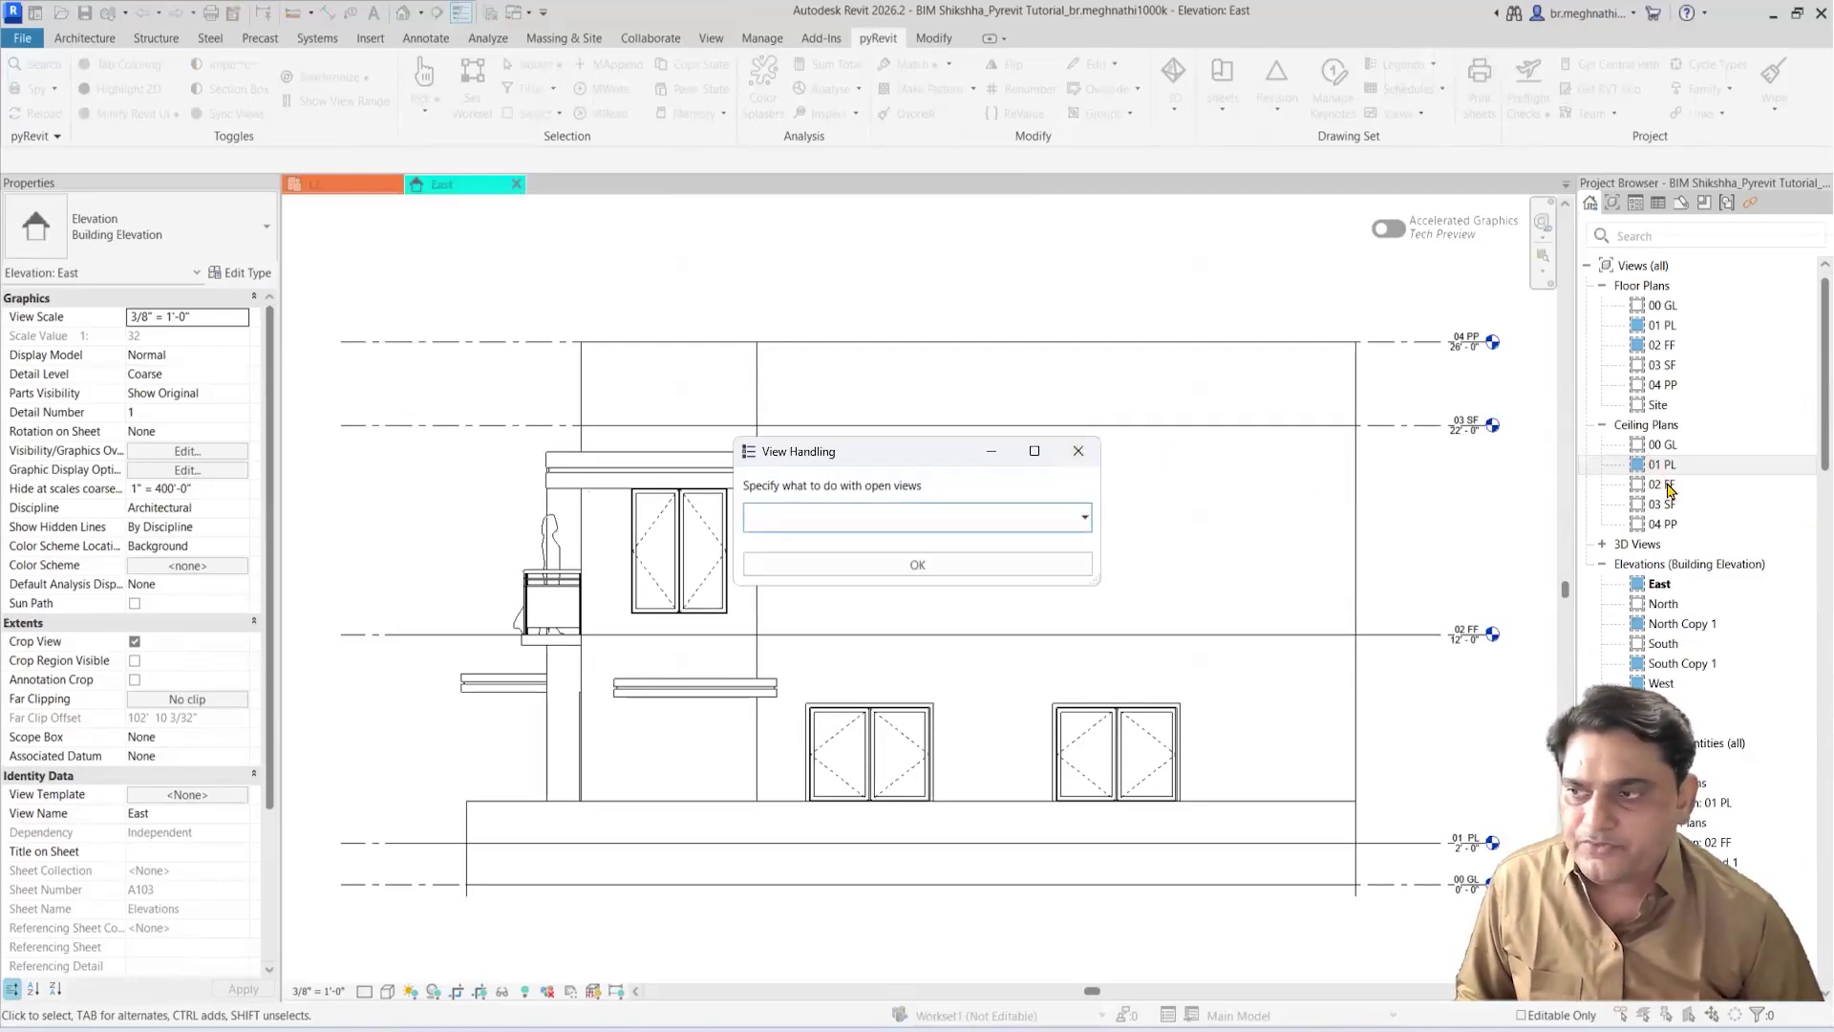
pyautogui.click(1077, 451)
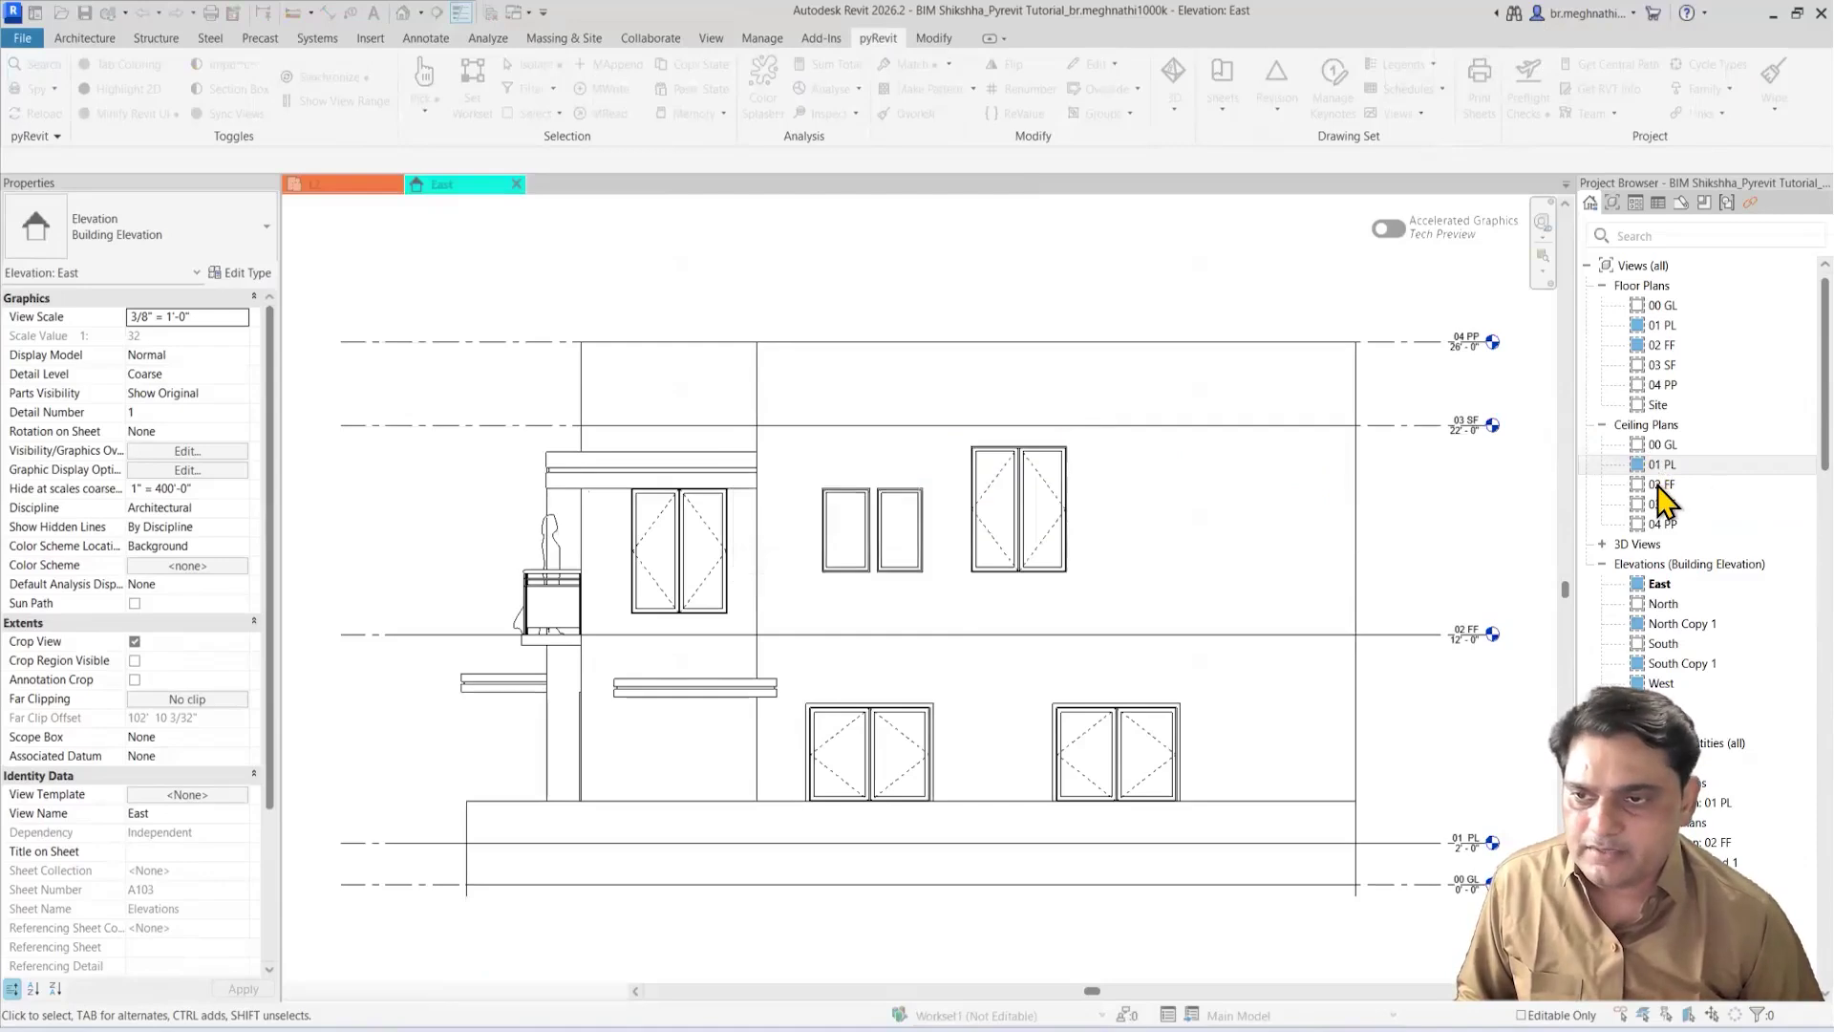
# Step: Open the ceiling plan 02 FF, floor plan 04 PP, North elevation and Legend 1, and return to 02 FF
pyautogui.doubleClick(1661, 484)
pyautogui.click(1662, 384)
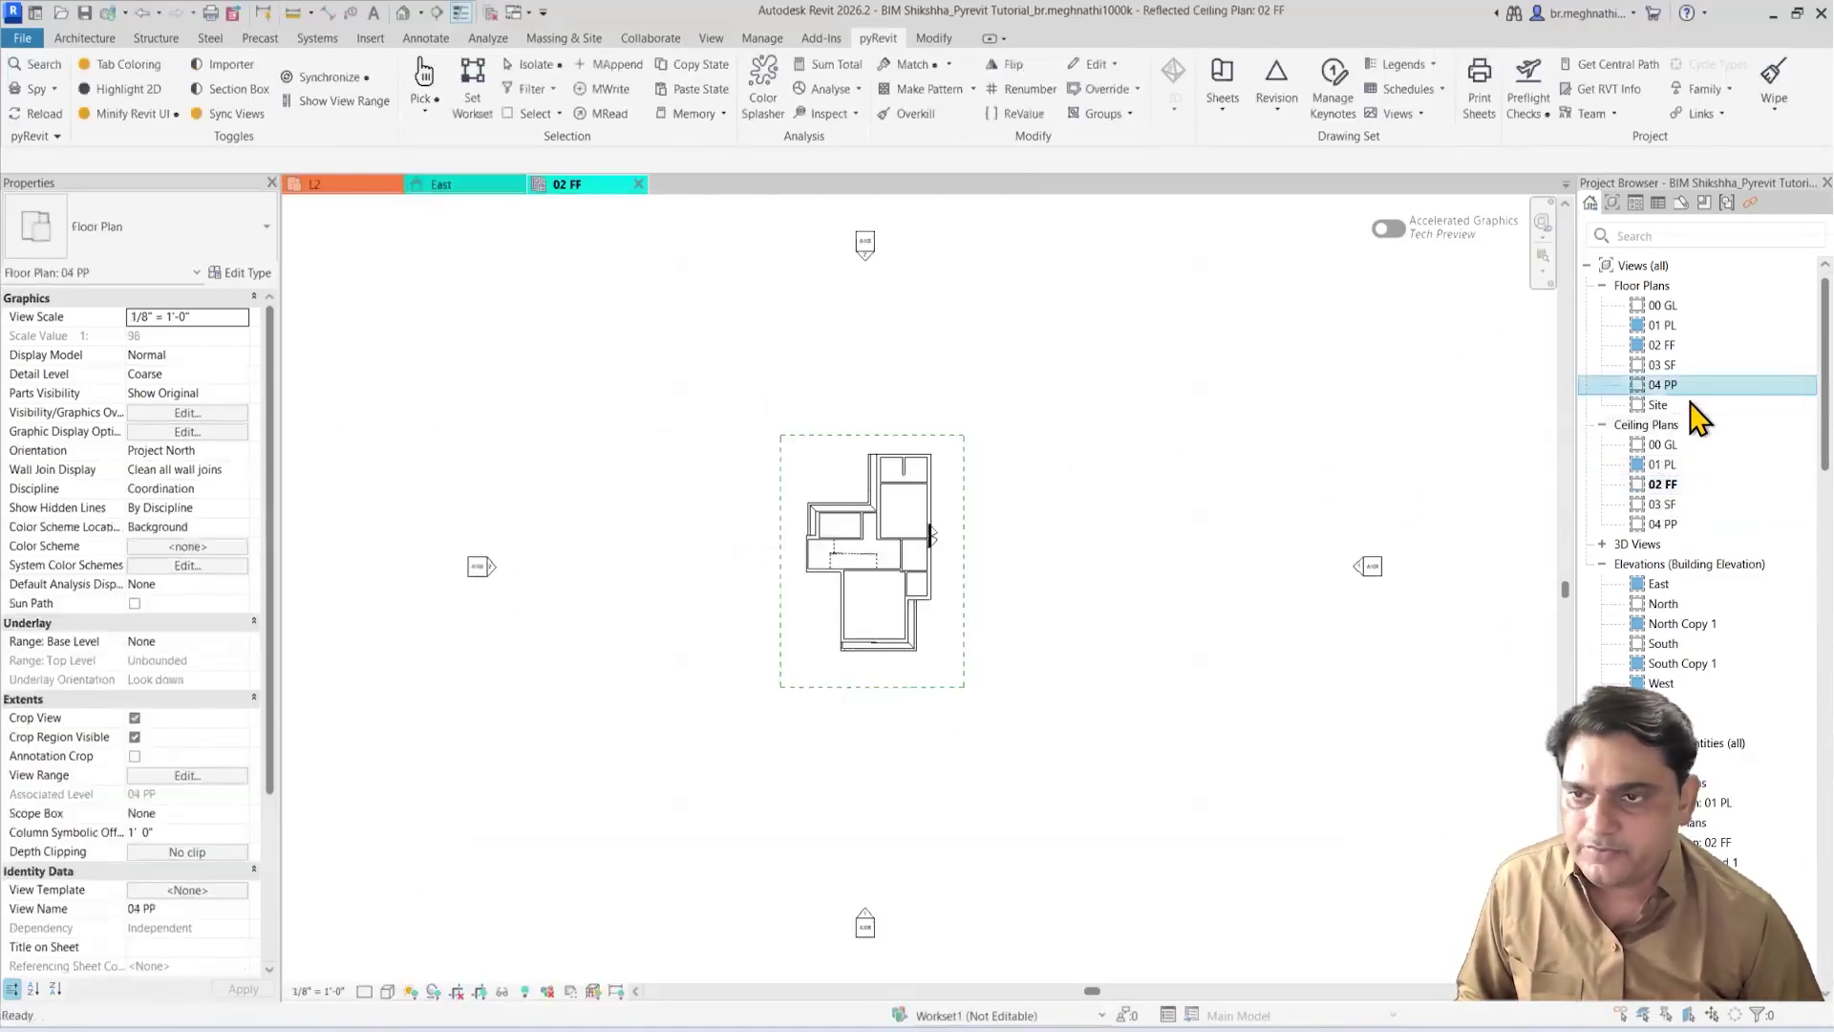
pyautogui.doubleClick(1664, 604)
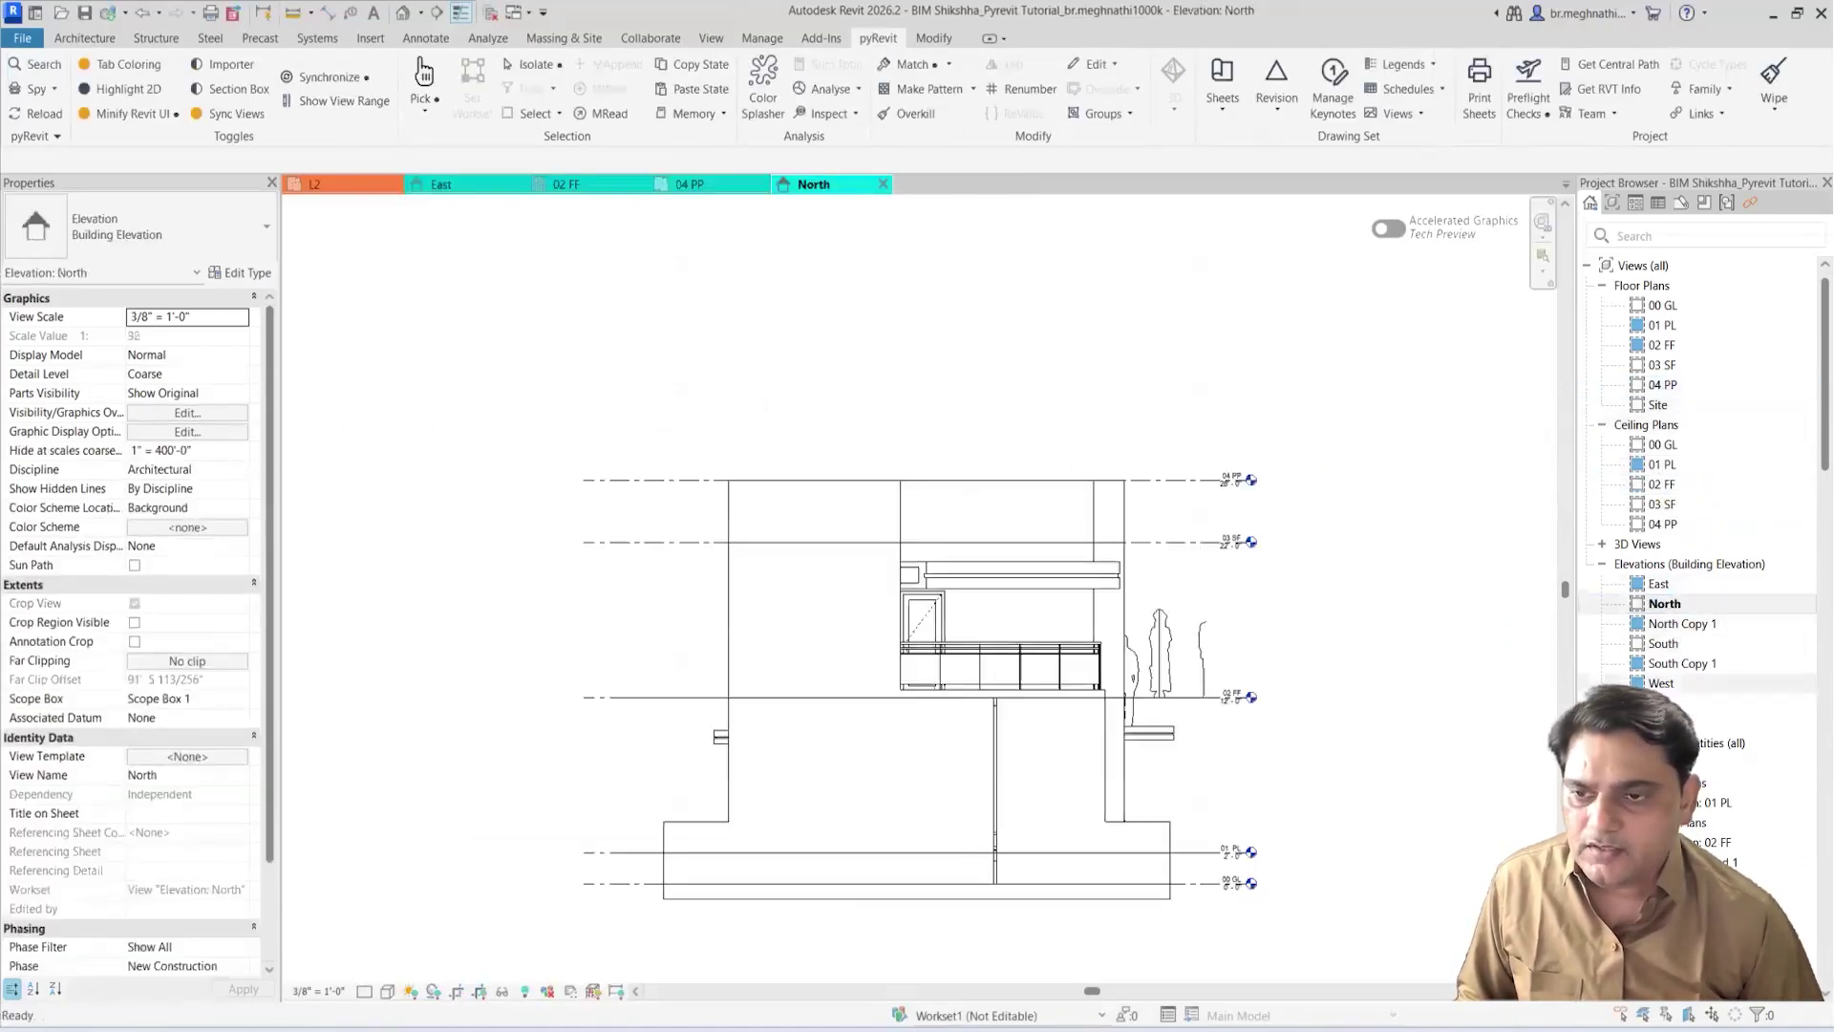
pyautogui.doubleClick(1664, 723)
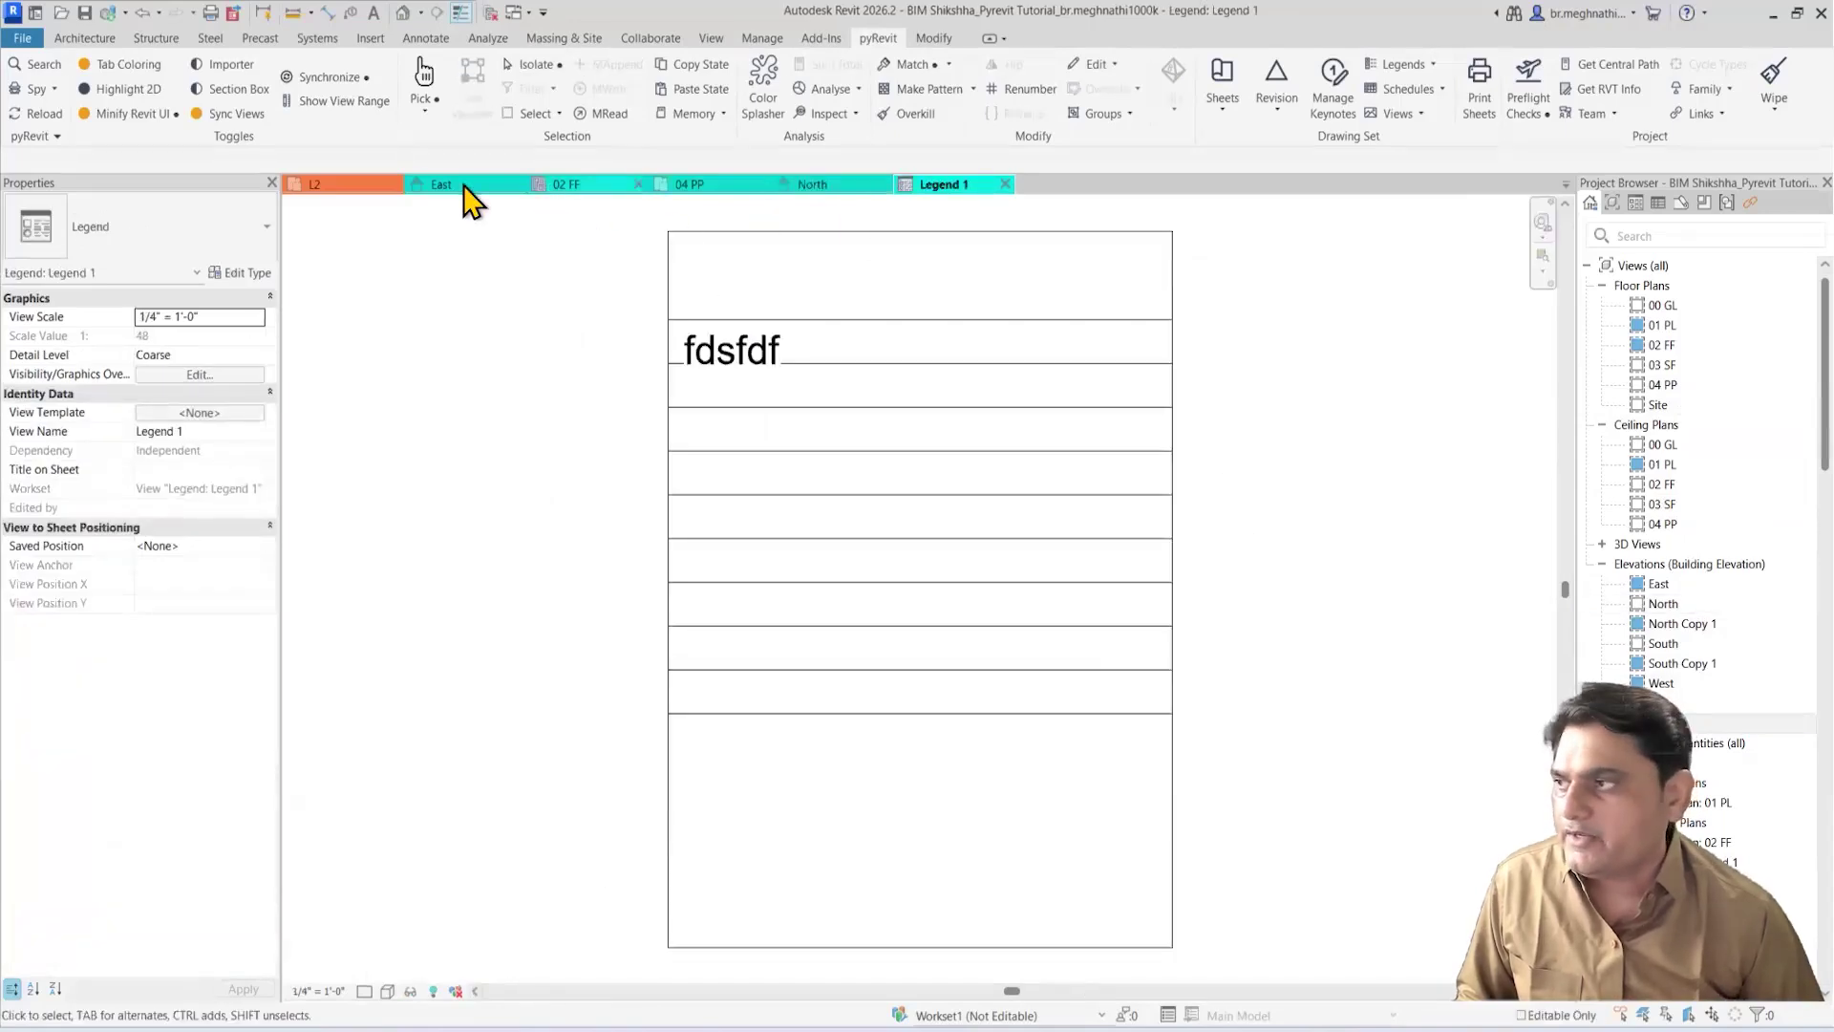
pyautogui.click(581, 189)
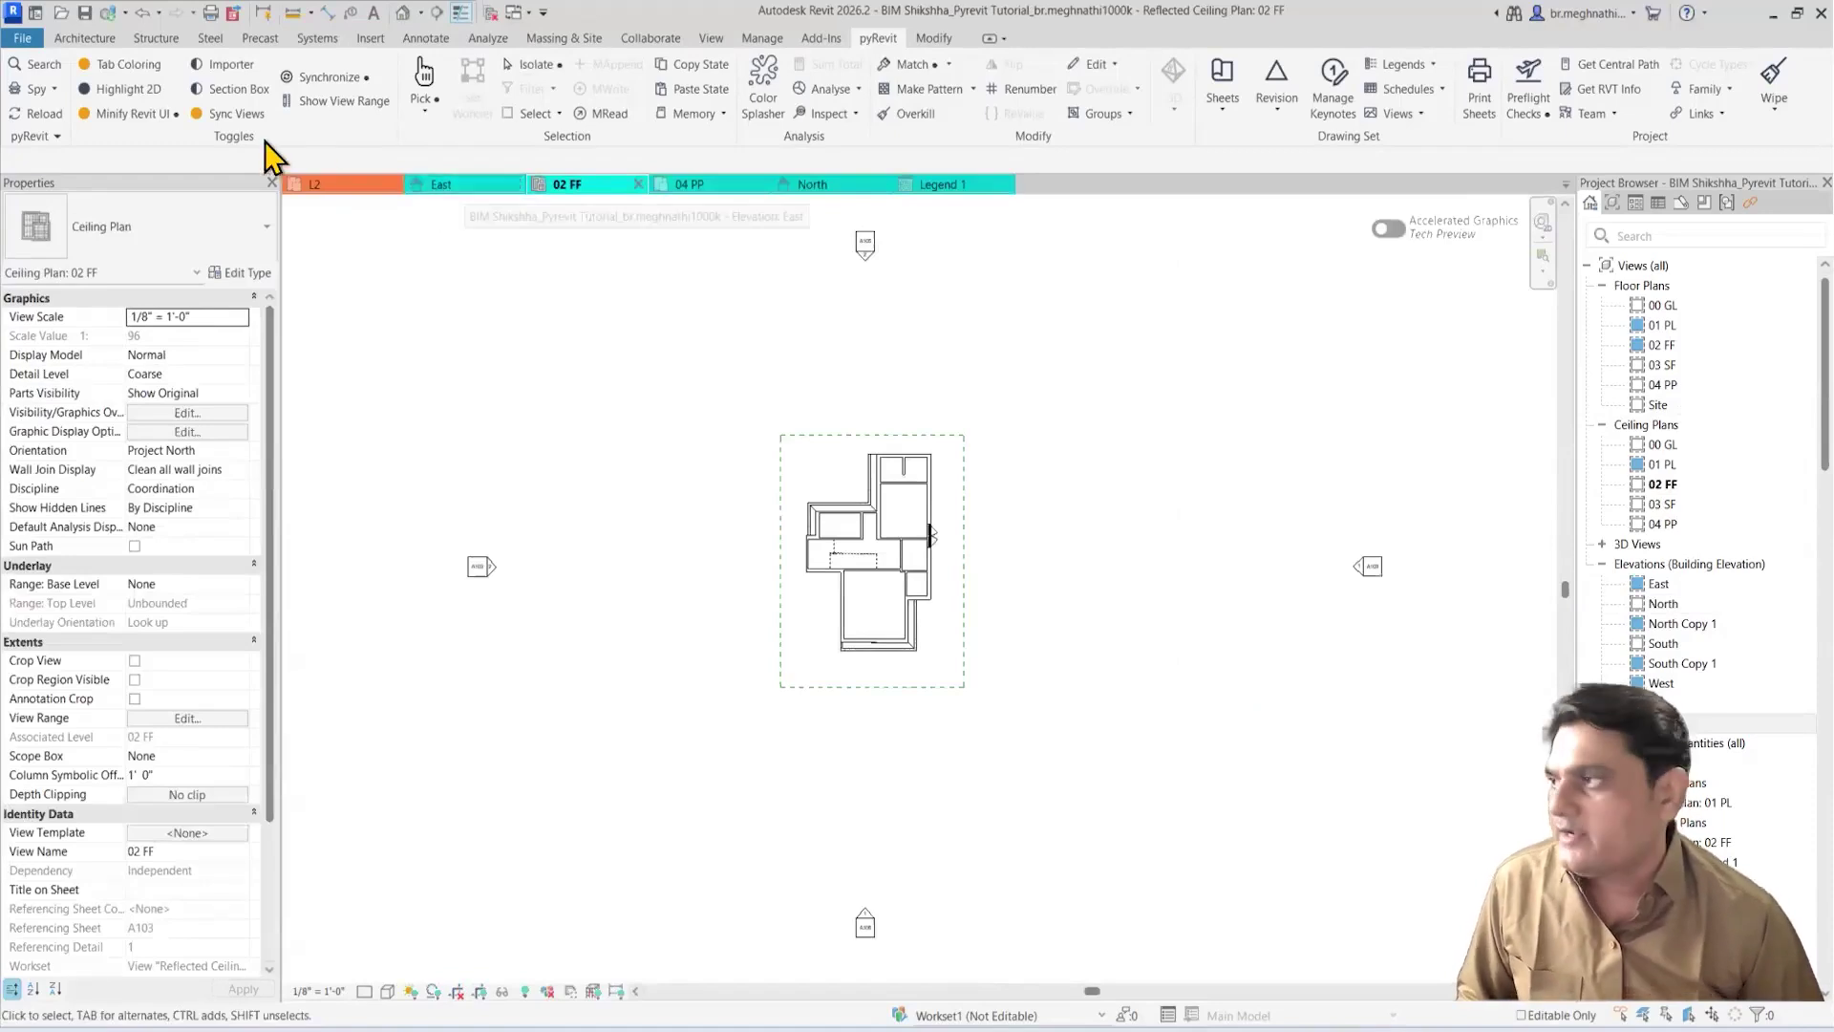
# Step: Set Synchronize's View Handling to "Close them, but reopen them right after" and synchronize the model
pyautogui.click(318, 78)
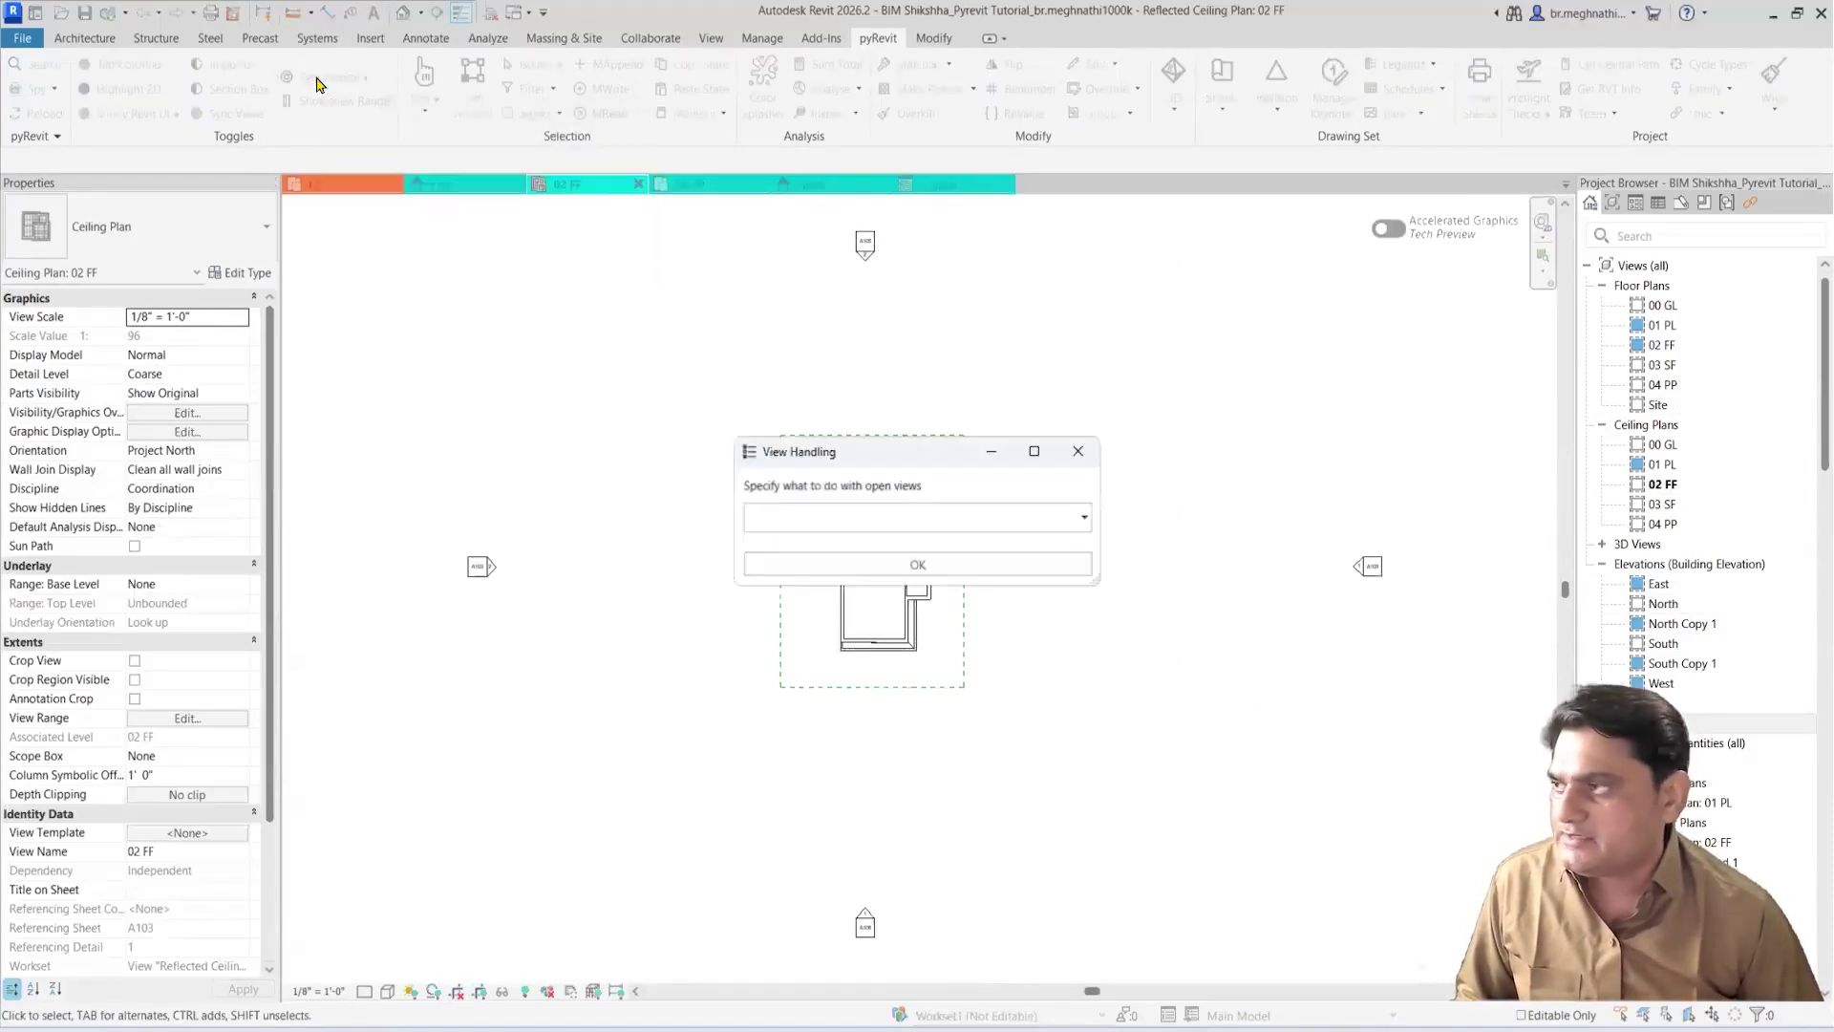
pyautogui.click(1083, 526)
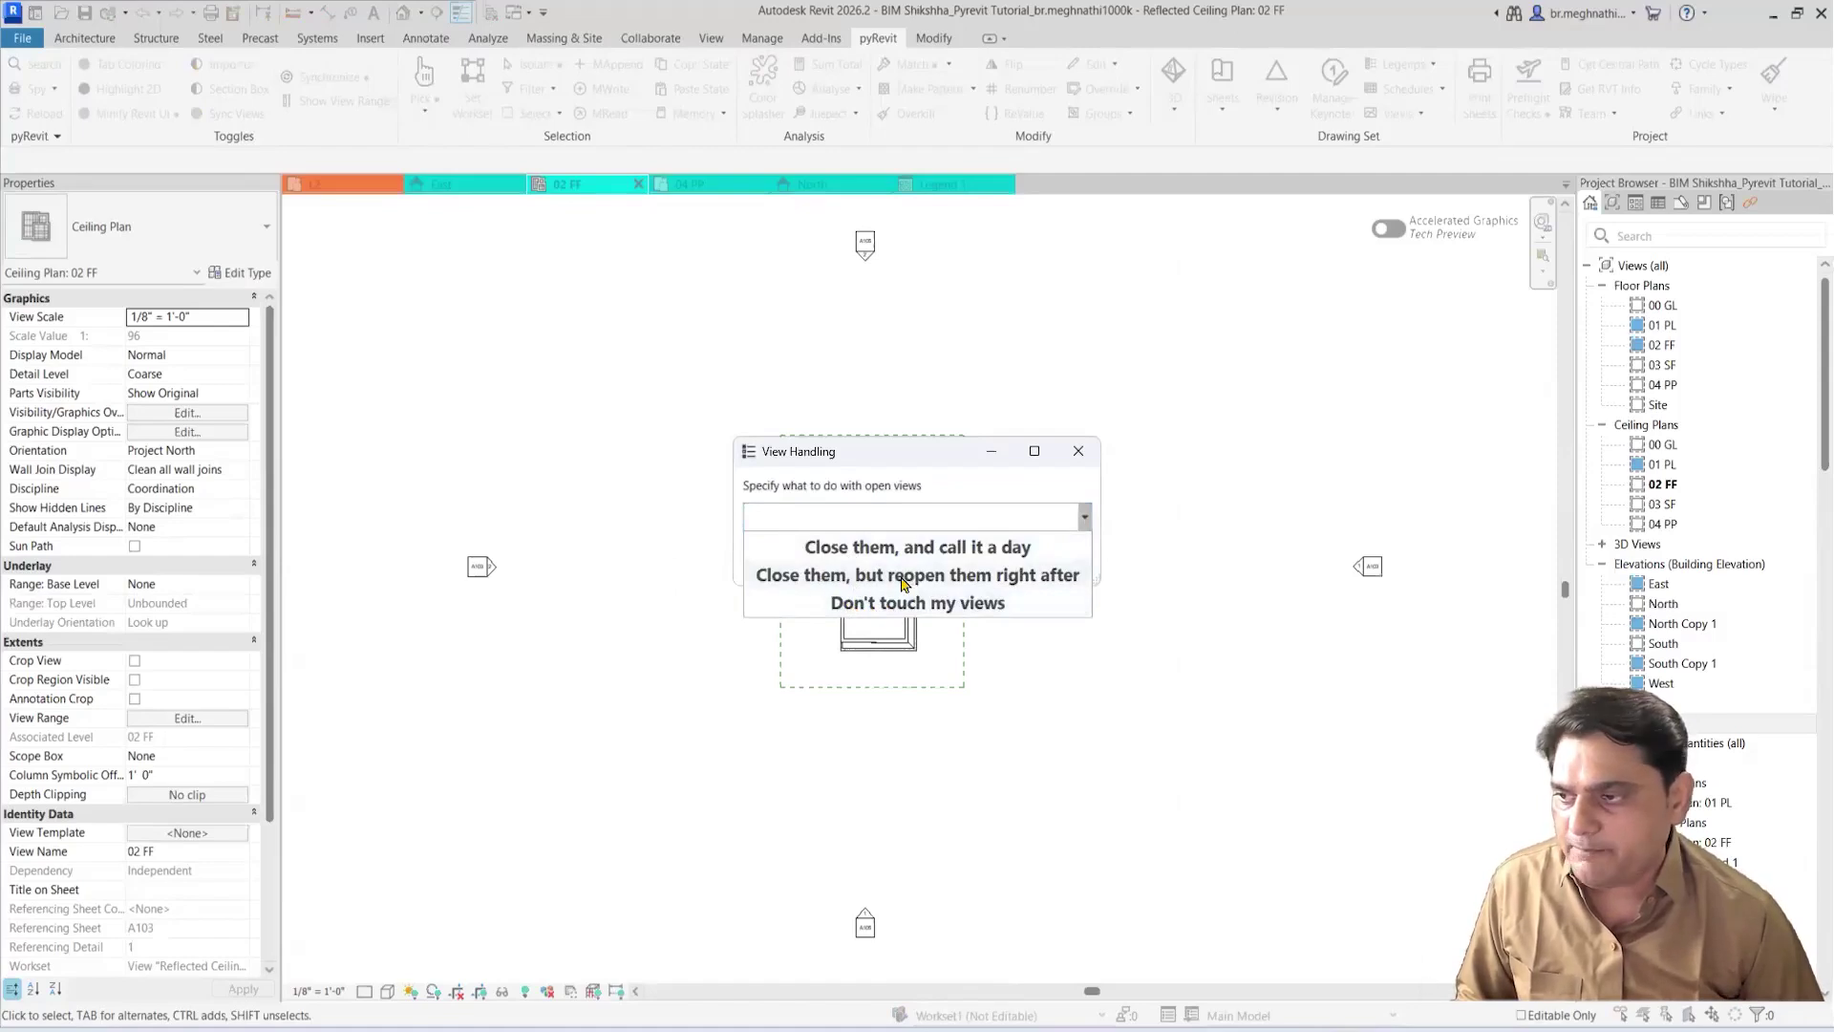
pyautogui.click(970, 578)
pyautogui.click(931, 568)
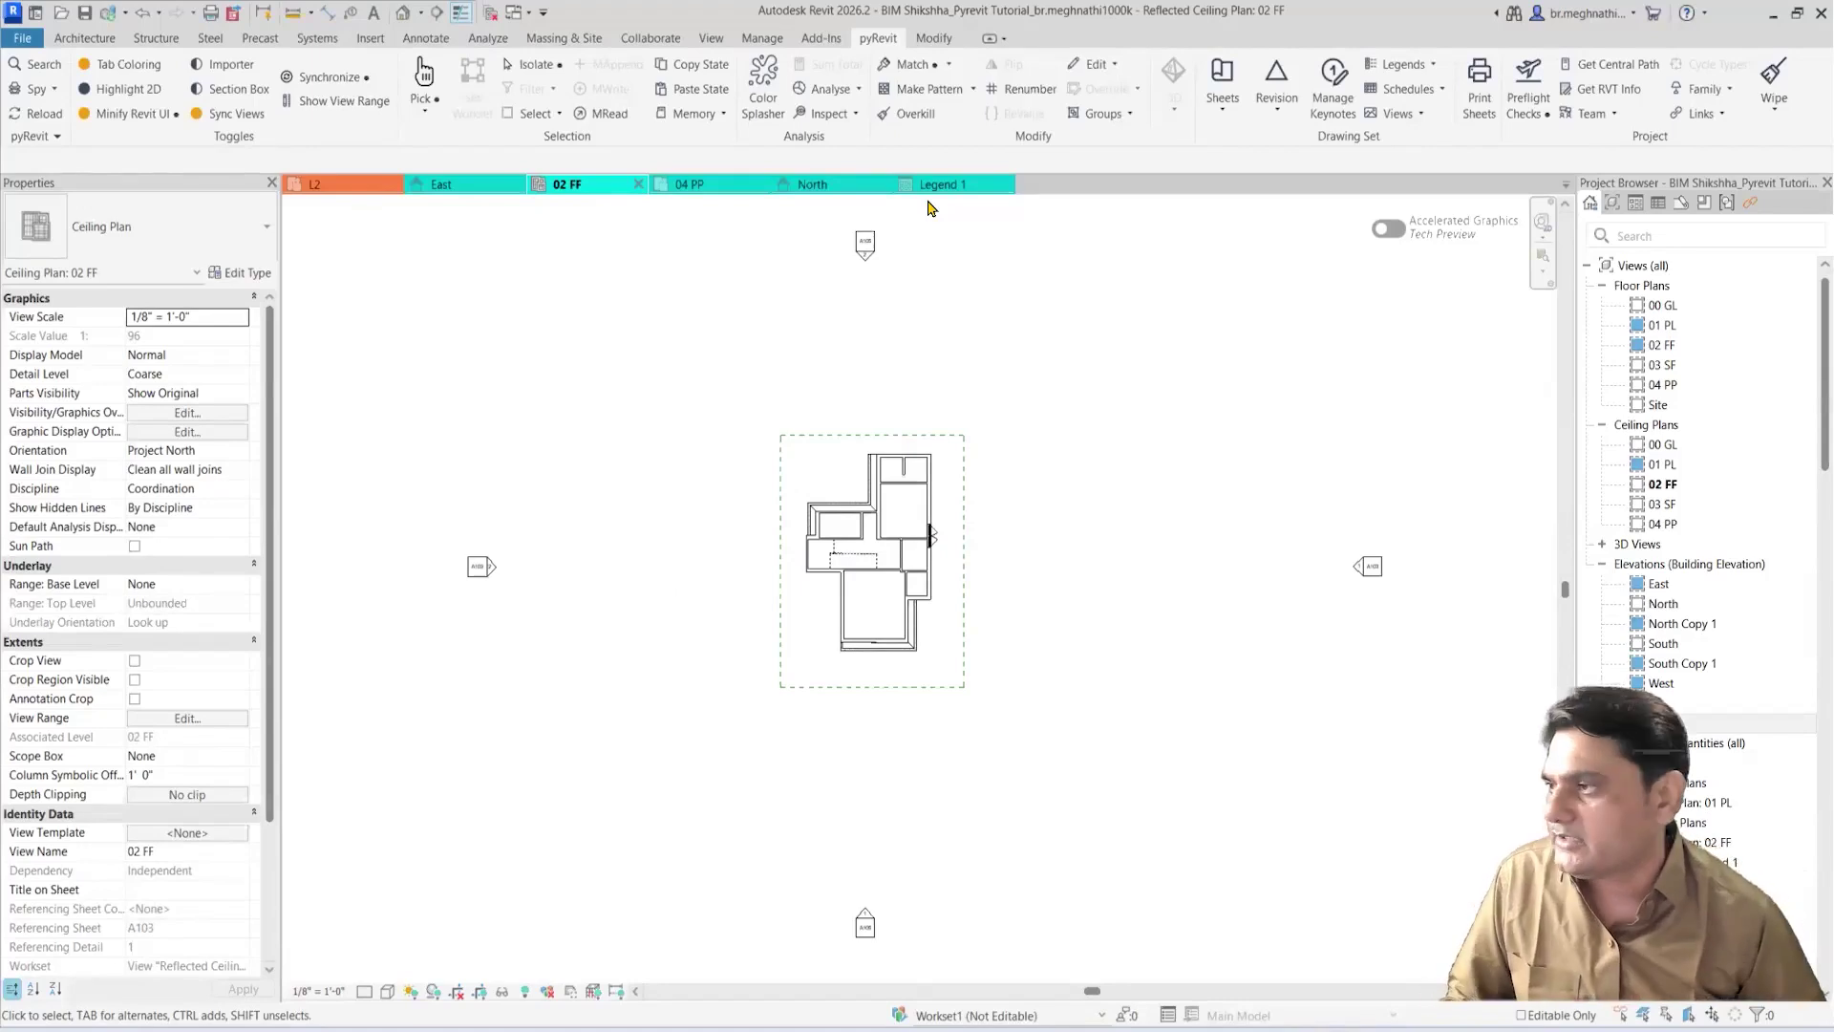
pyautogui.click(329, 77)
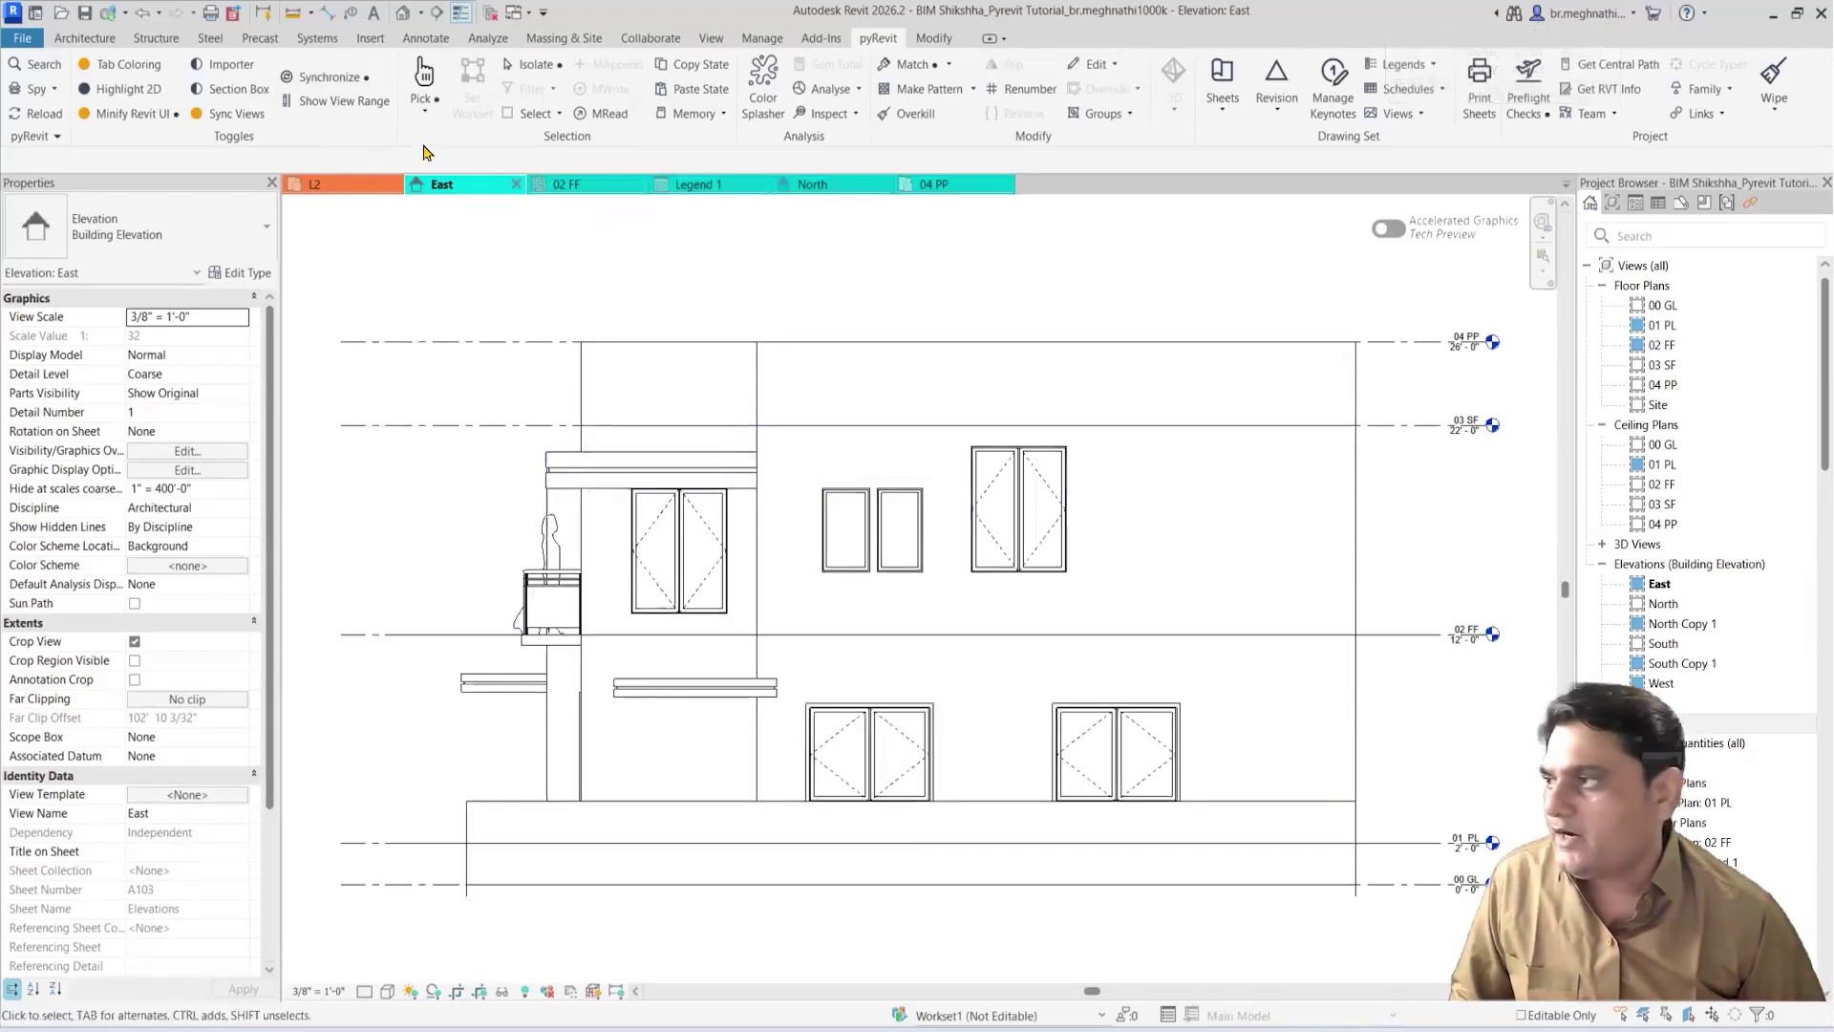
# Step: Set Synchronize's View Handling to "Don't touch my views" and synchronize with the 02 FF ceiling plan active
pyautogui.click(336, 79)
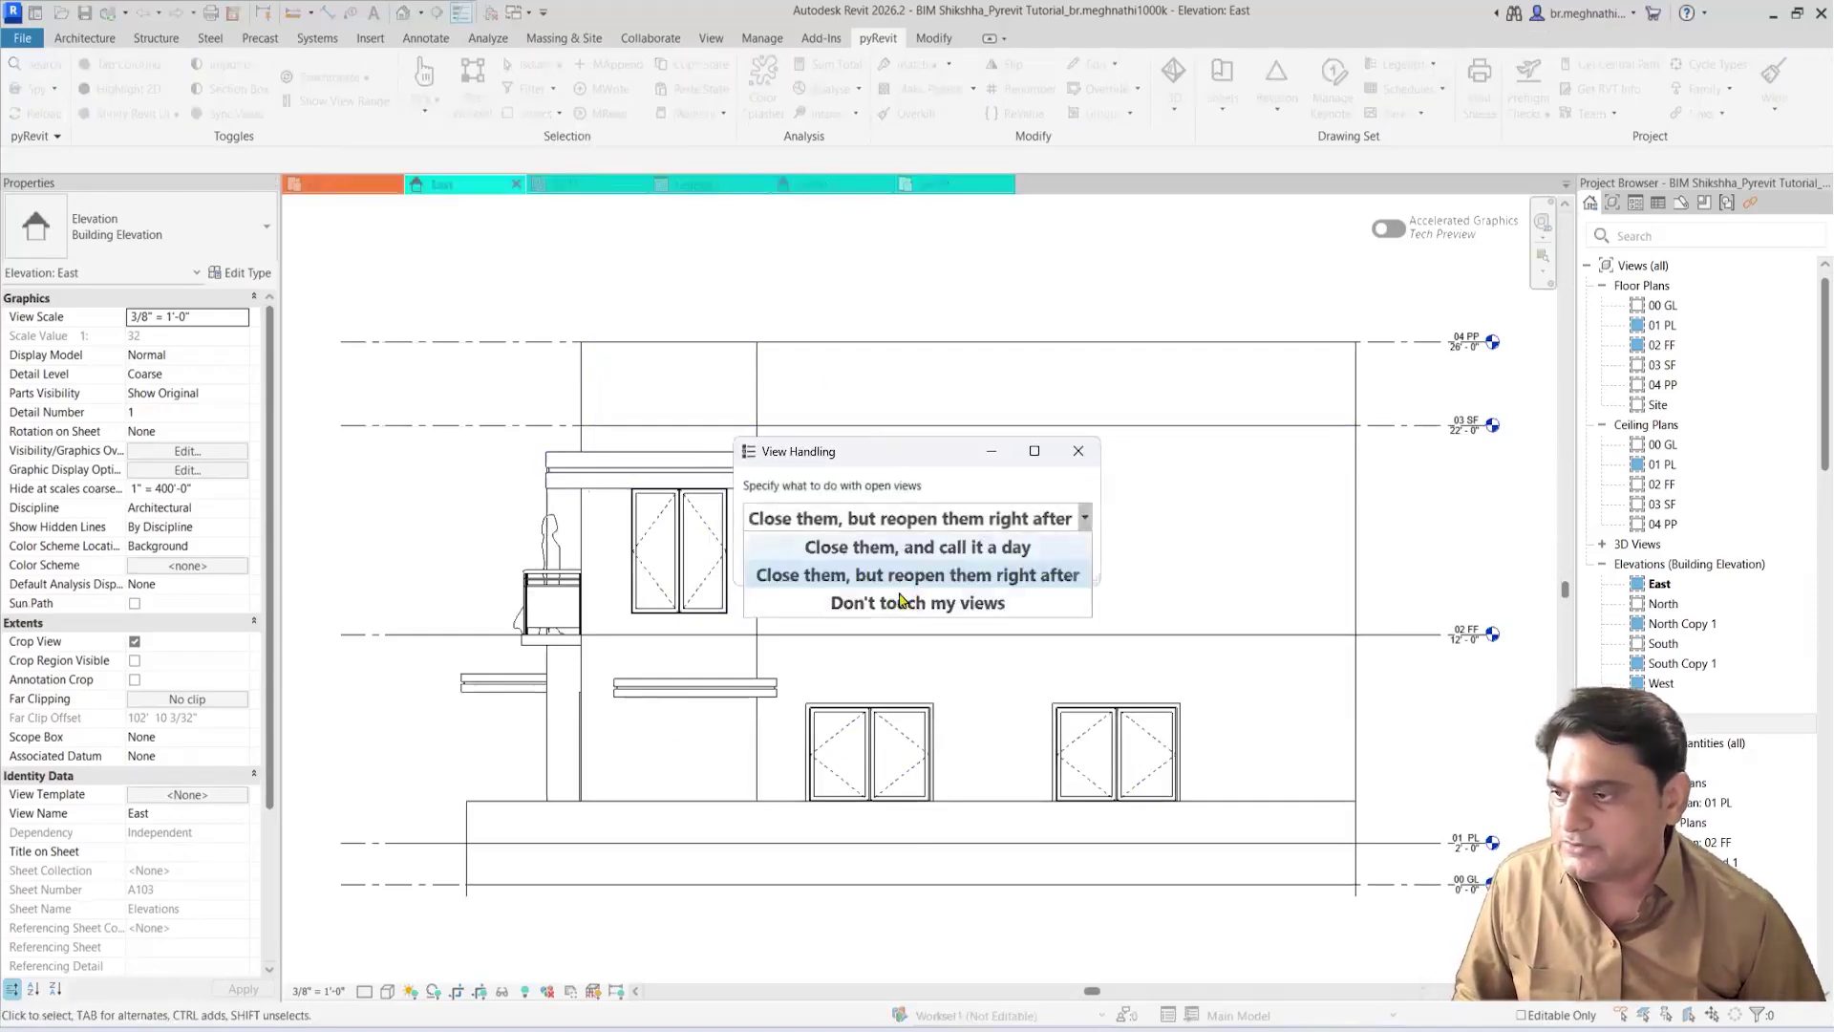
pyautogui.click(884, 603)
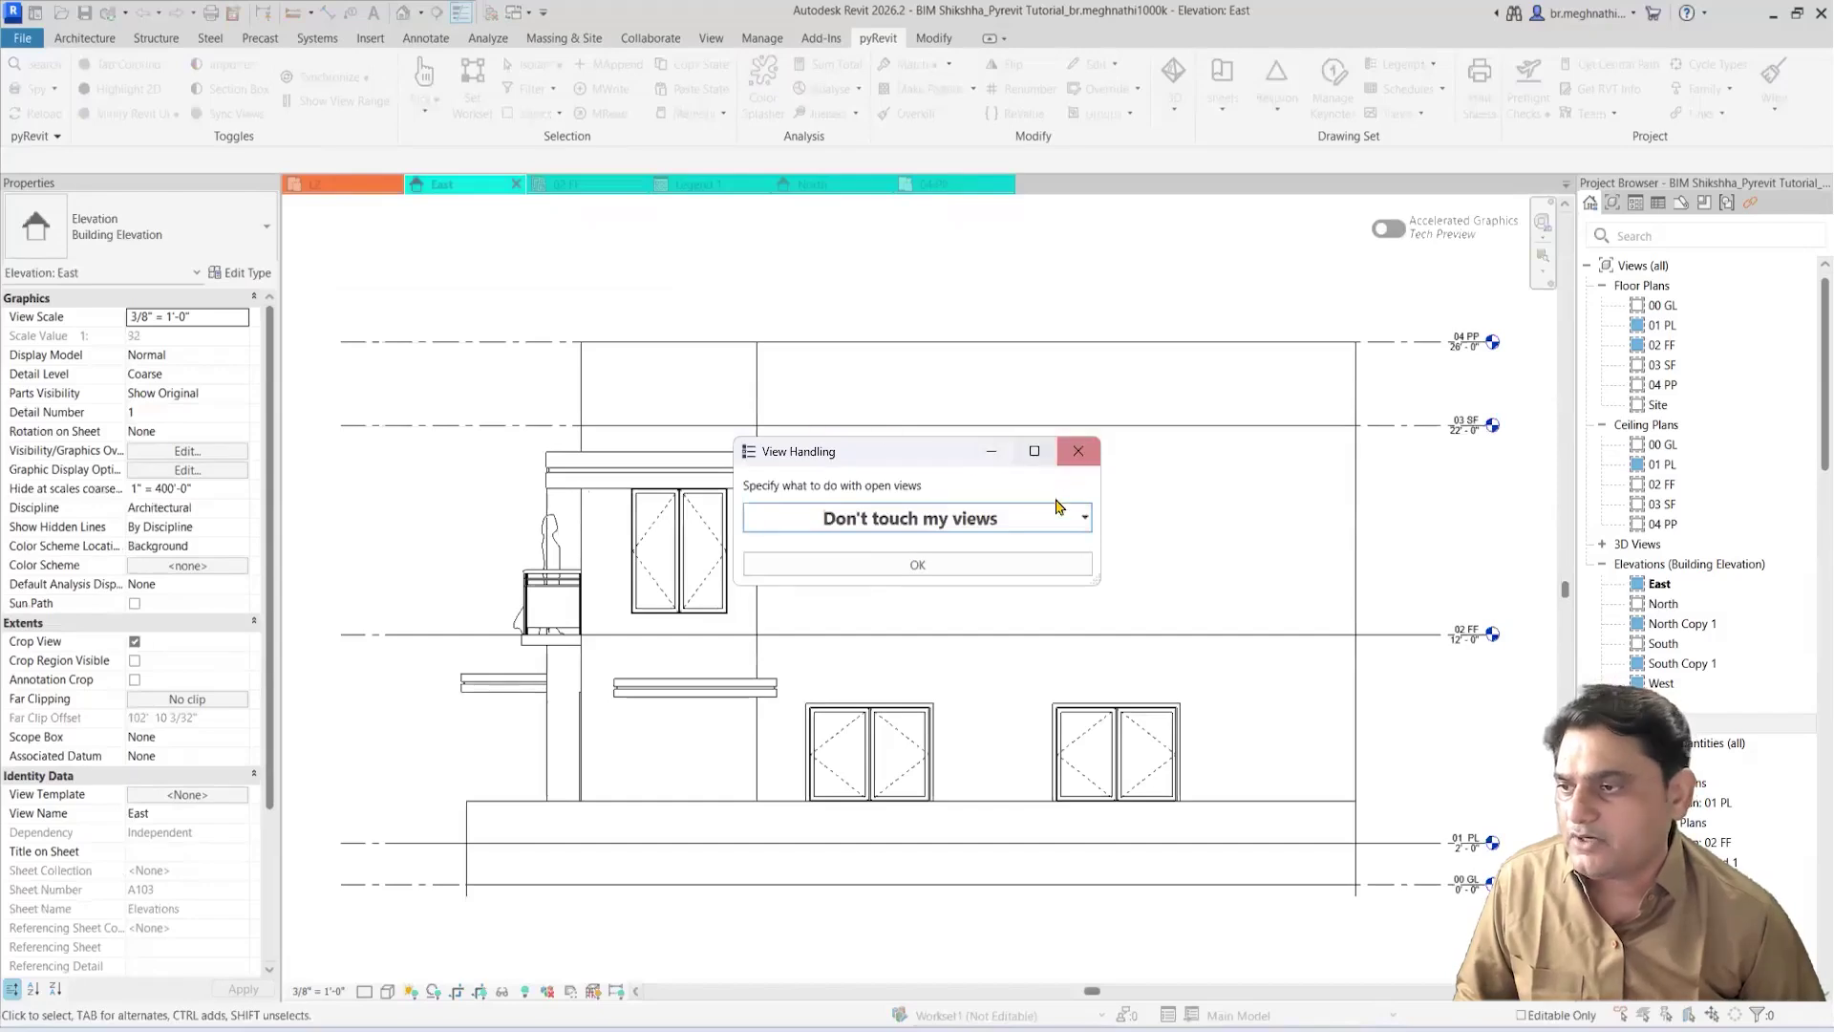
pyautogui.click(953, 564)
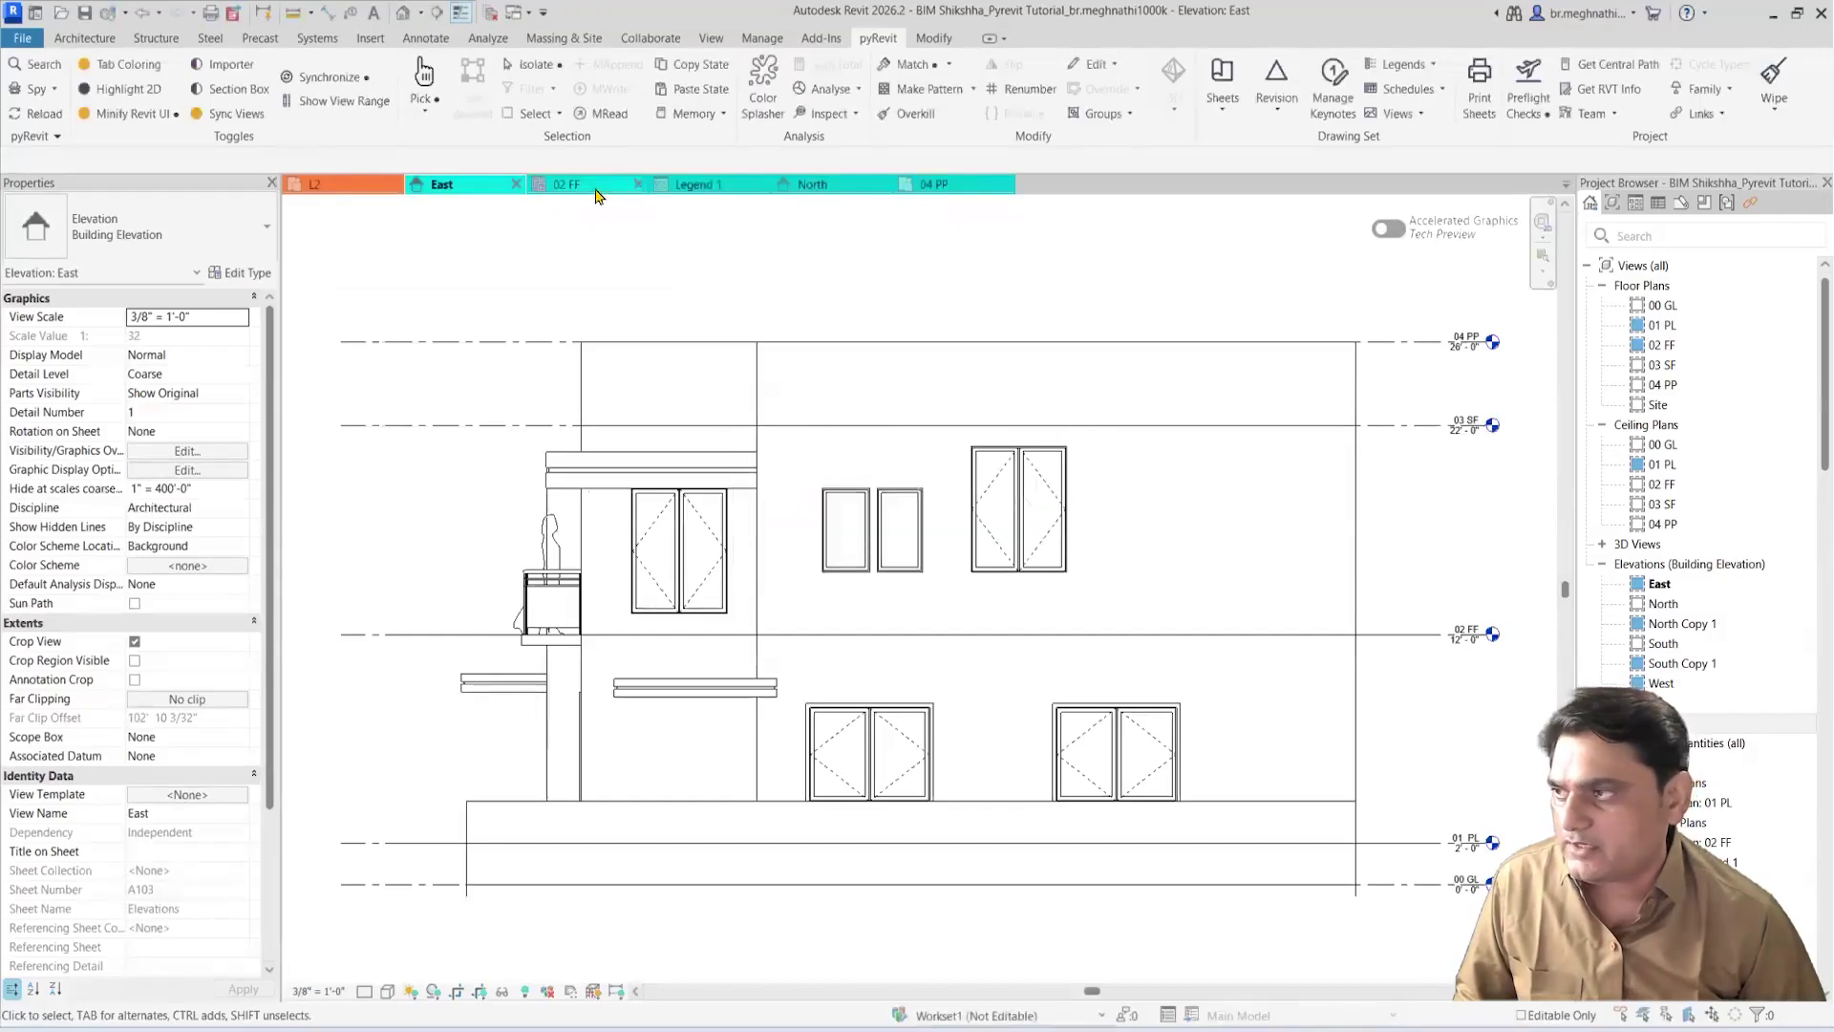
pyautogui.click(594, 186)
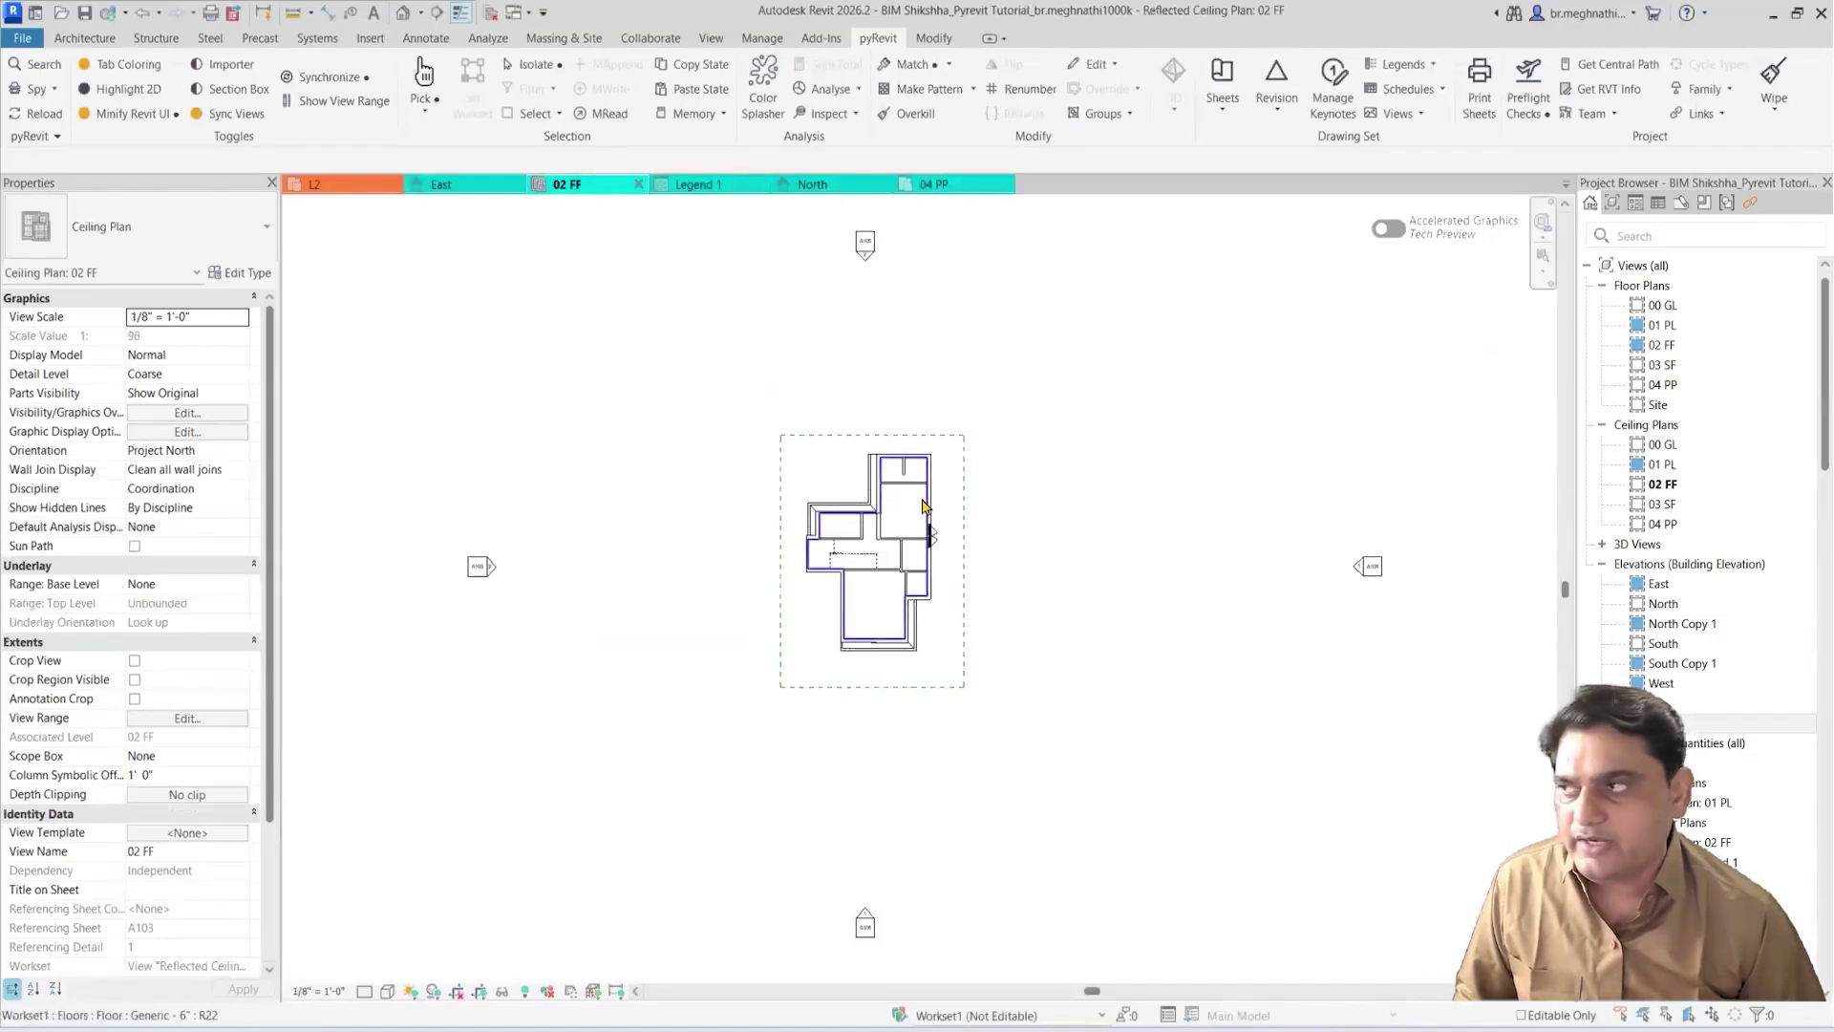
pyautogui.click(330, 76)
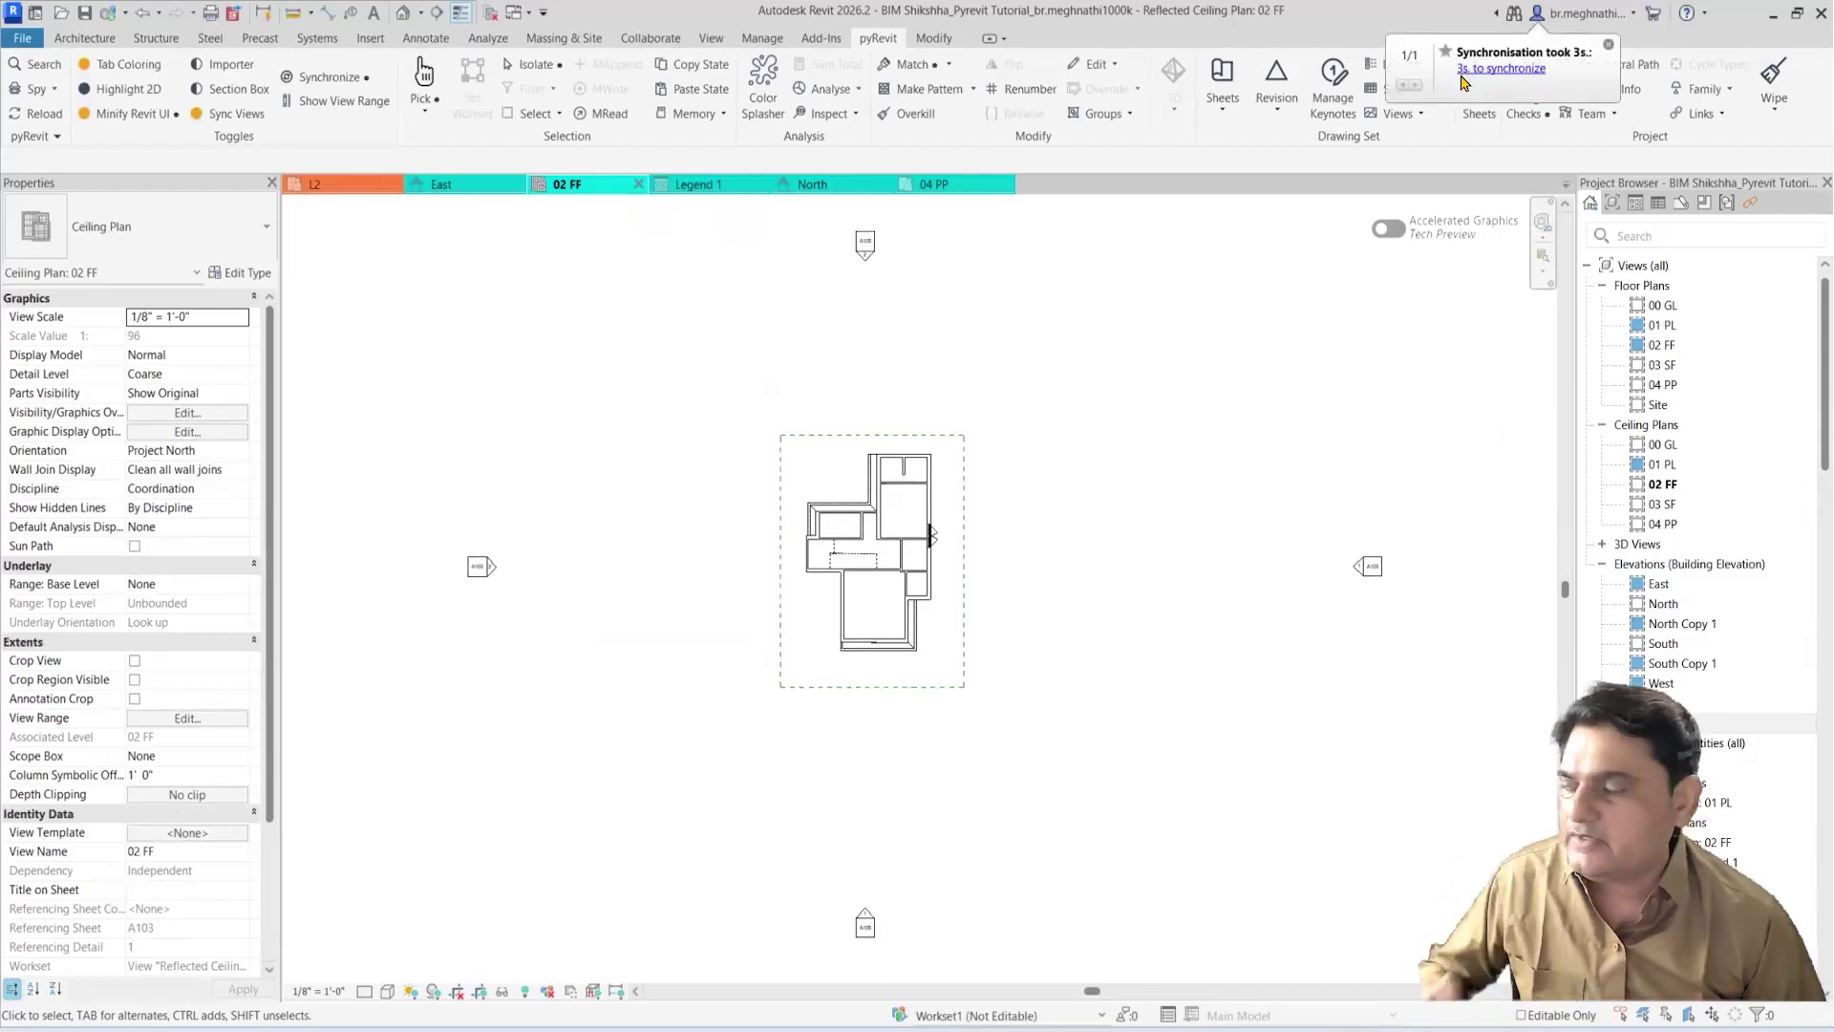
# Step: Set Synchronize's View Handling to "Close them, and call it a day" and synchronize the model
pyautogui.click(323, 79)
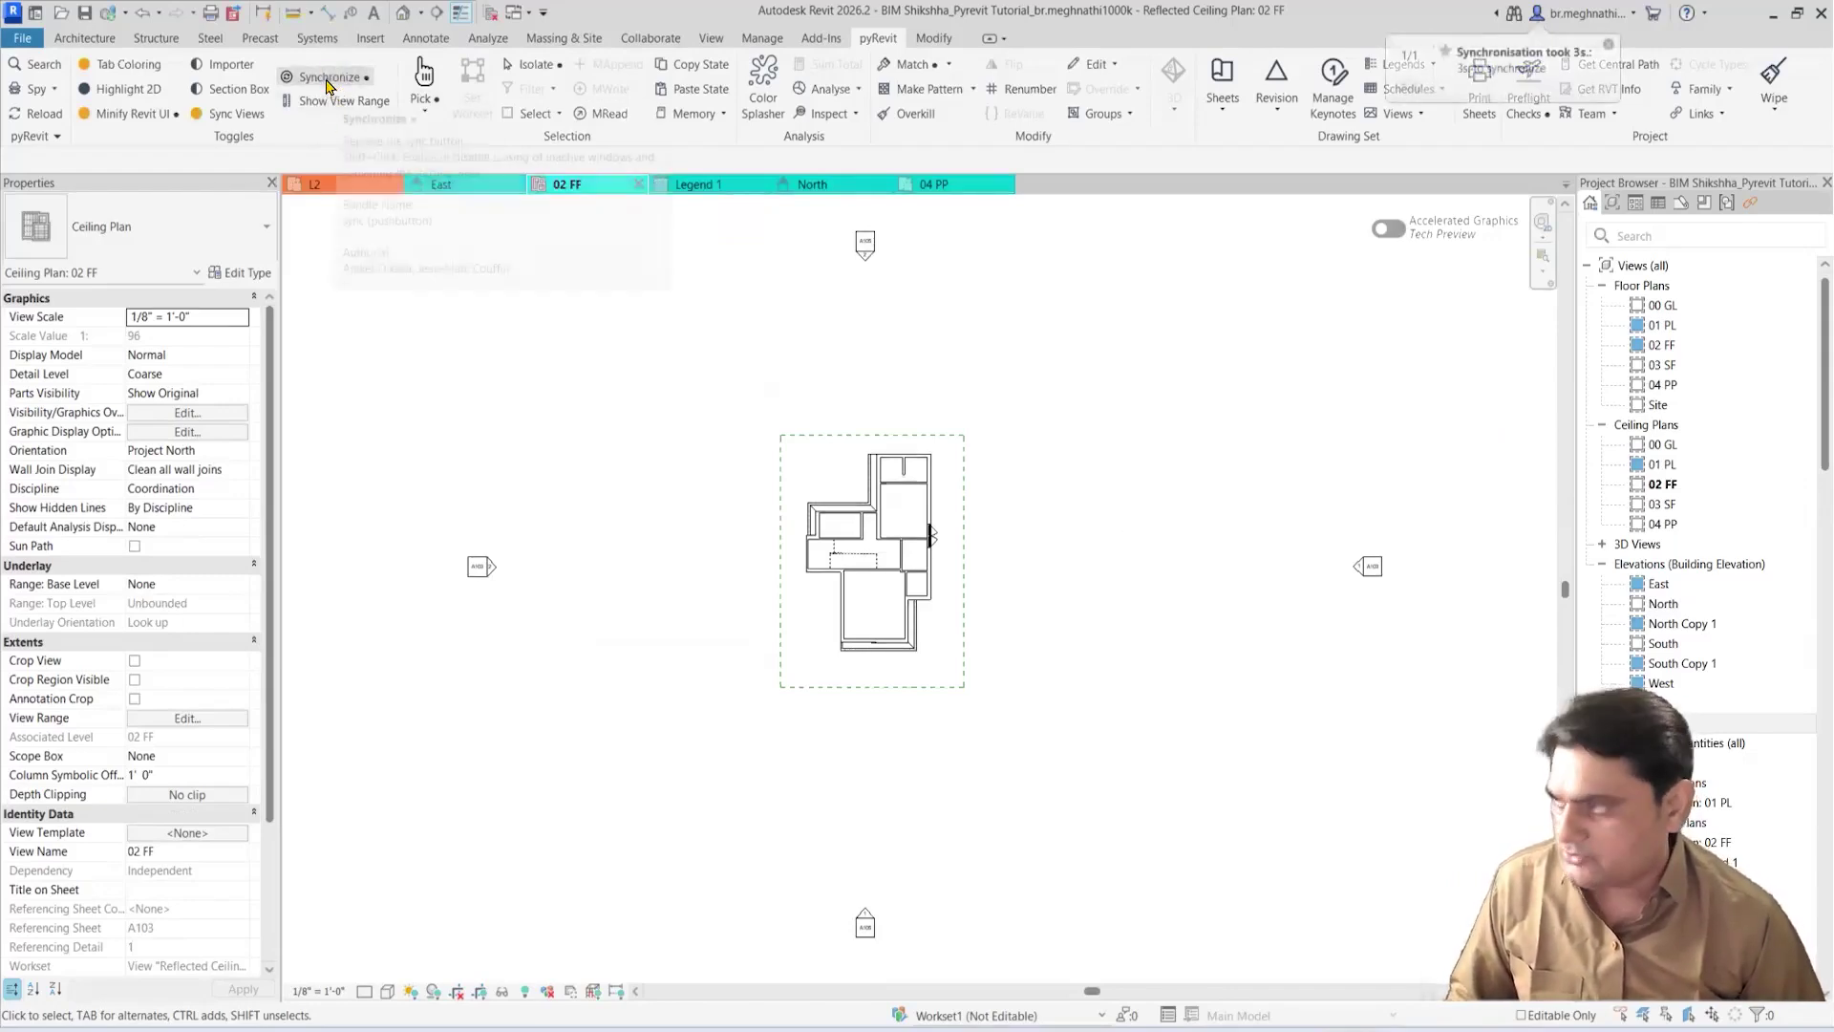
pyautogui.keyDown('shift'); pyautogui.click(328, 77); pyautogui.keyUp('shift')
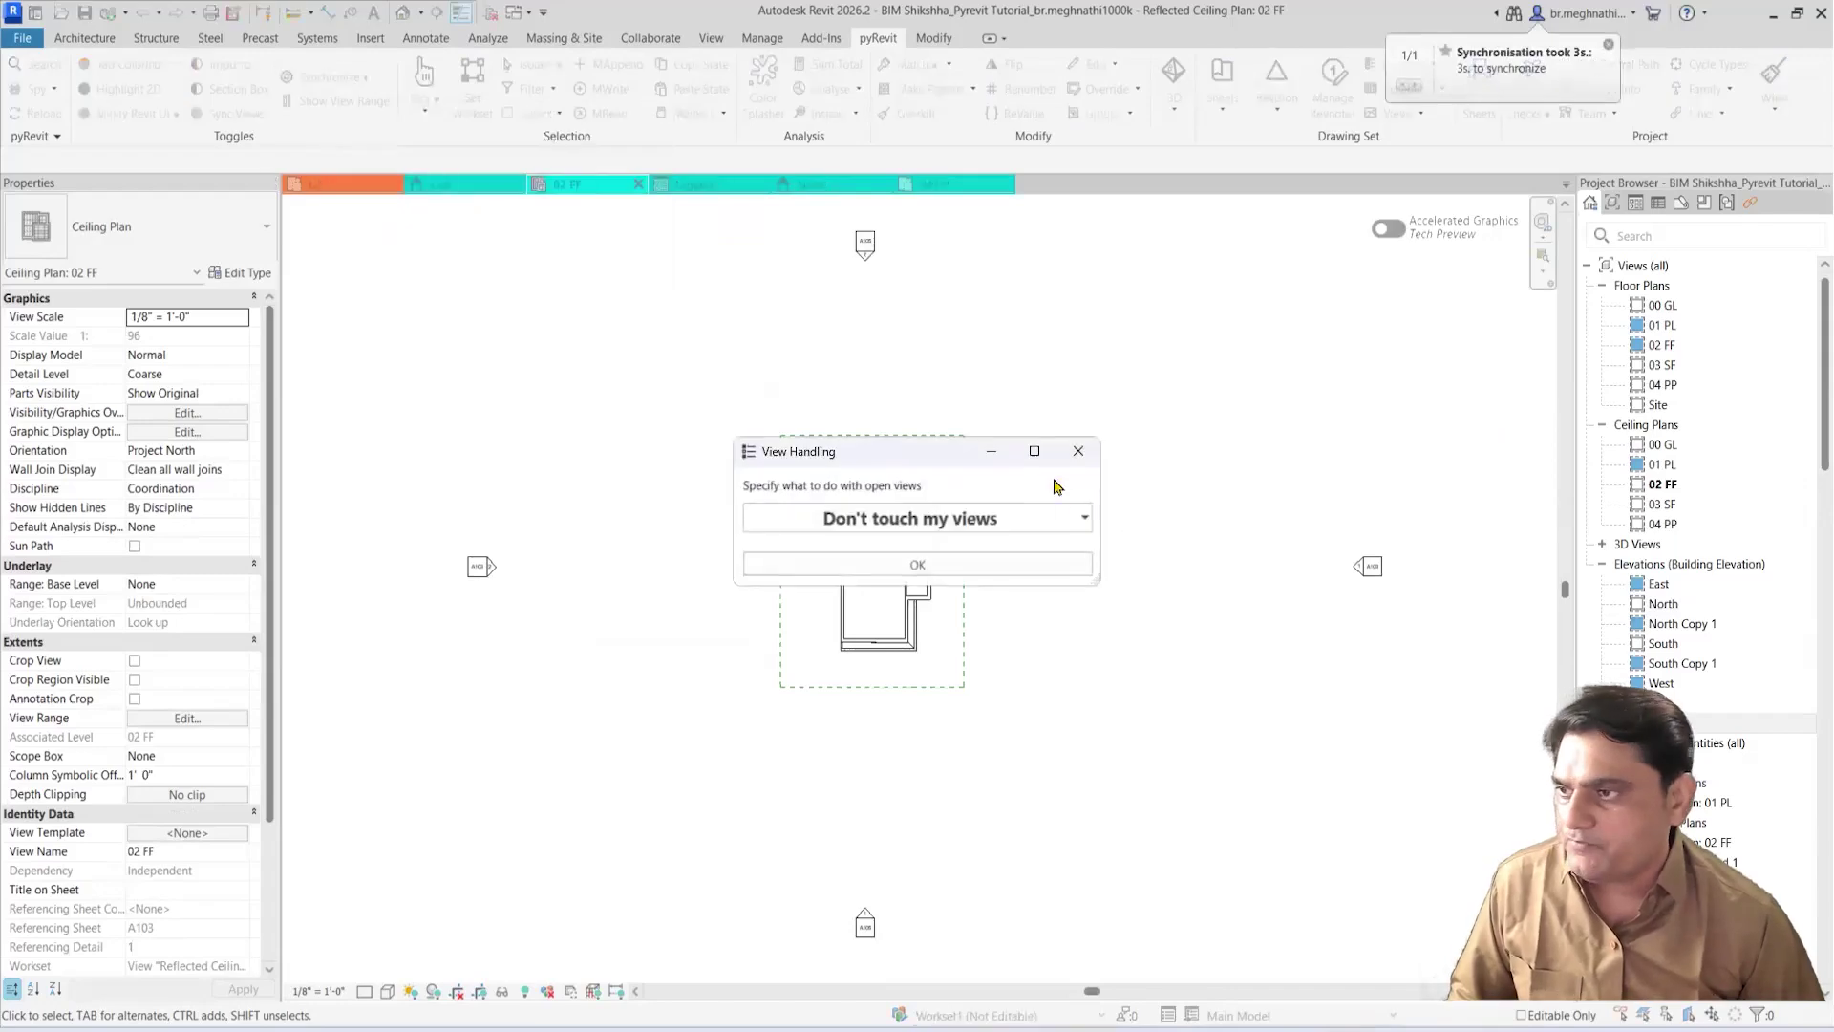
pyautogui.click(949, 530)
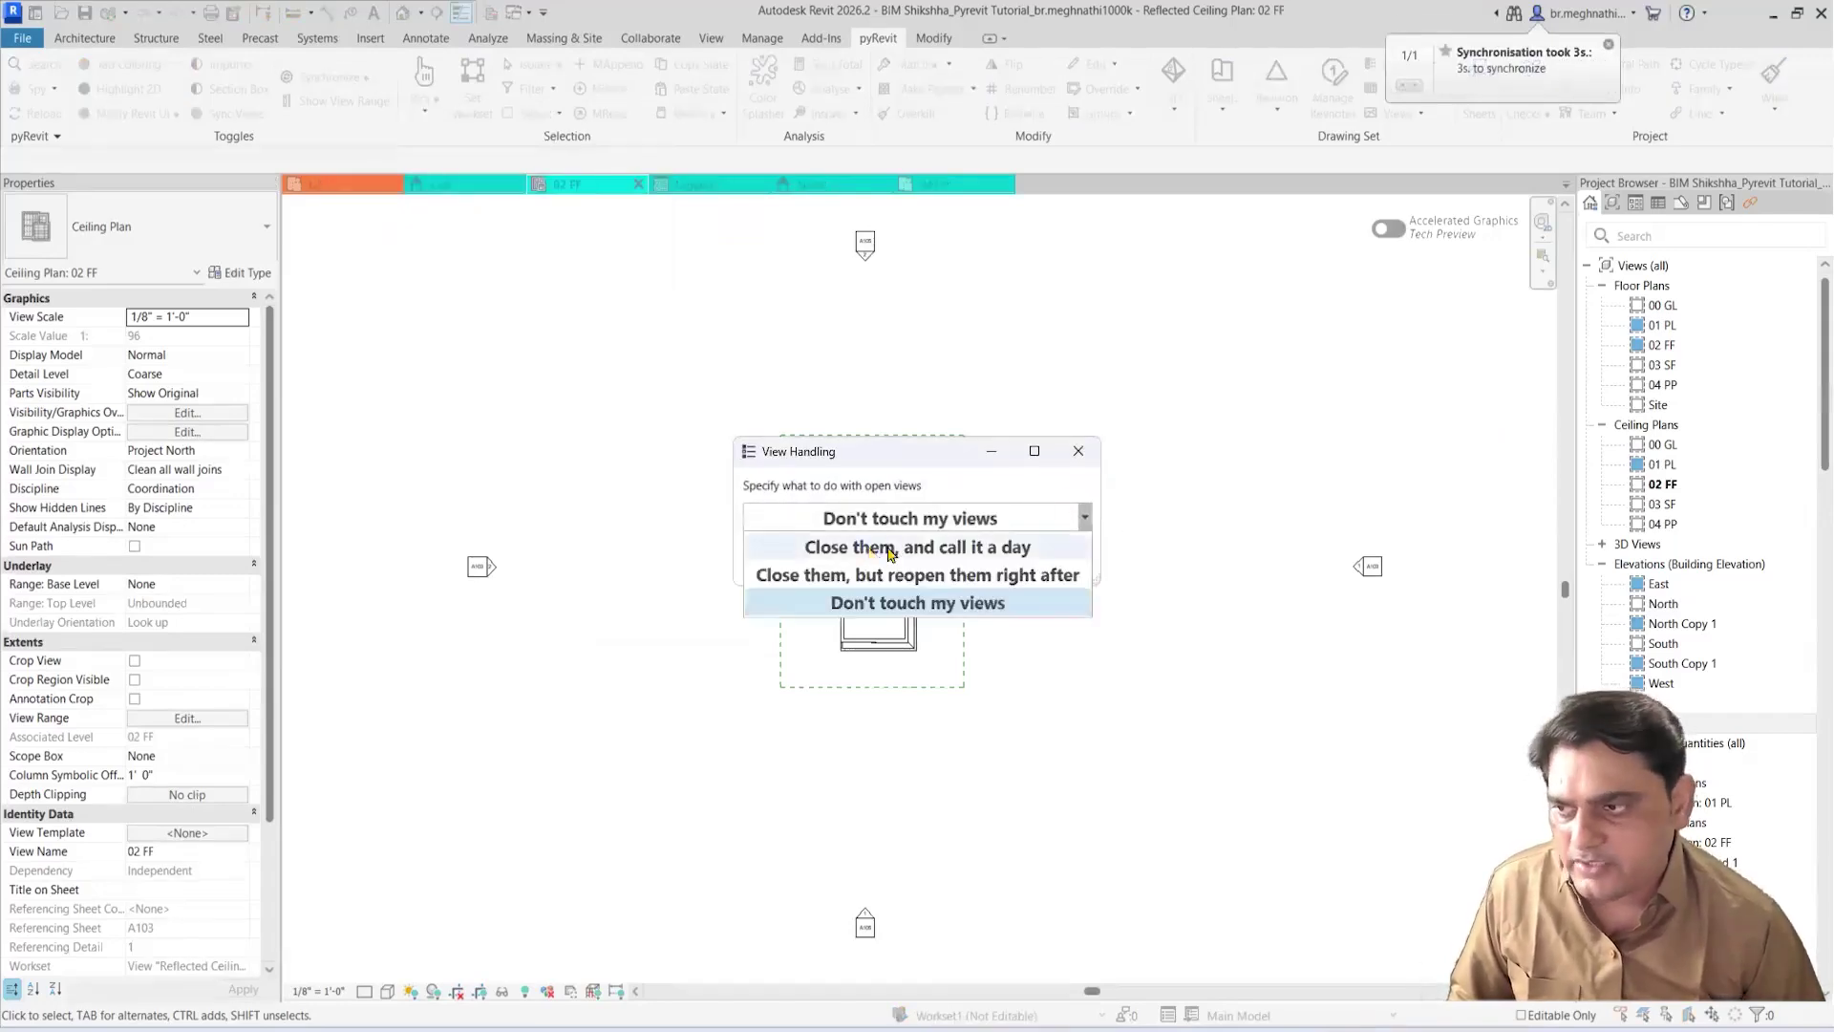
pyautogui.click(889, 550)
pyautogui.click(900, 565)
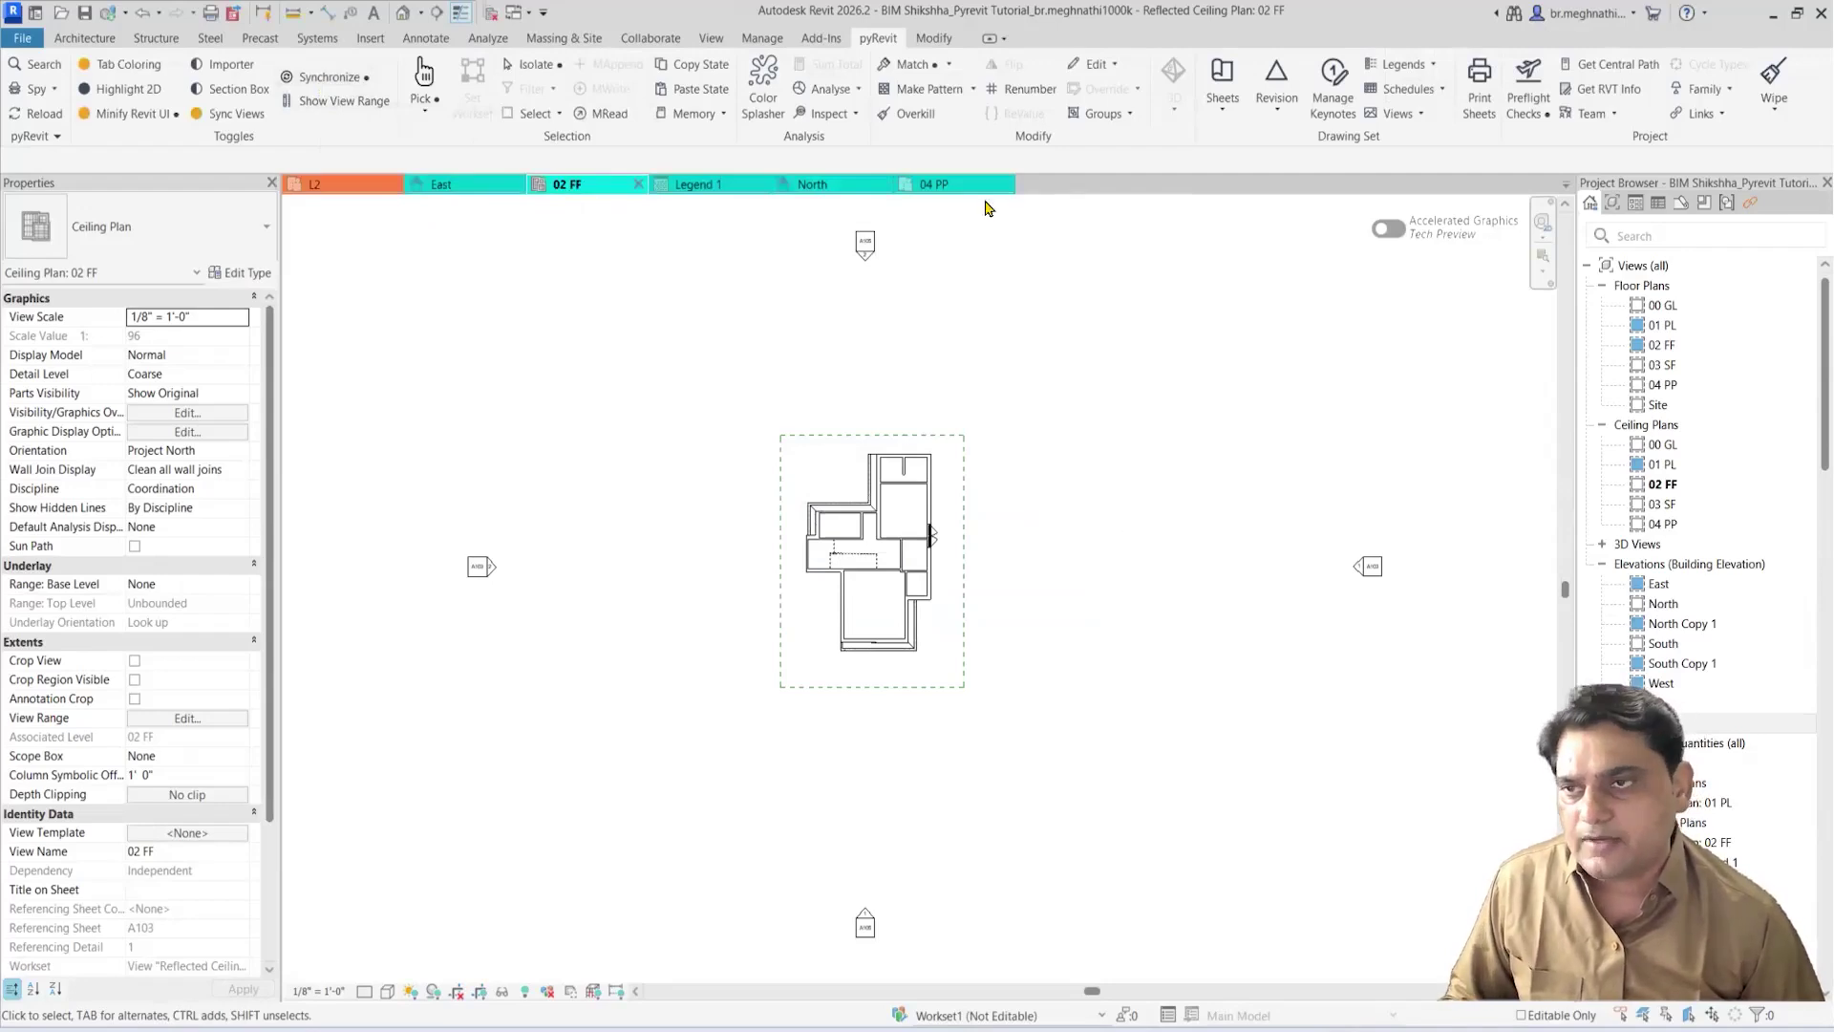
pyautogui.click(336, 77)
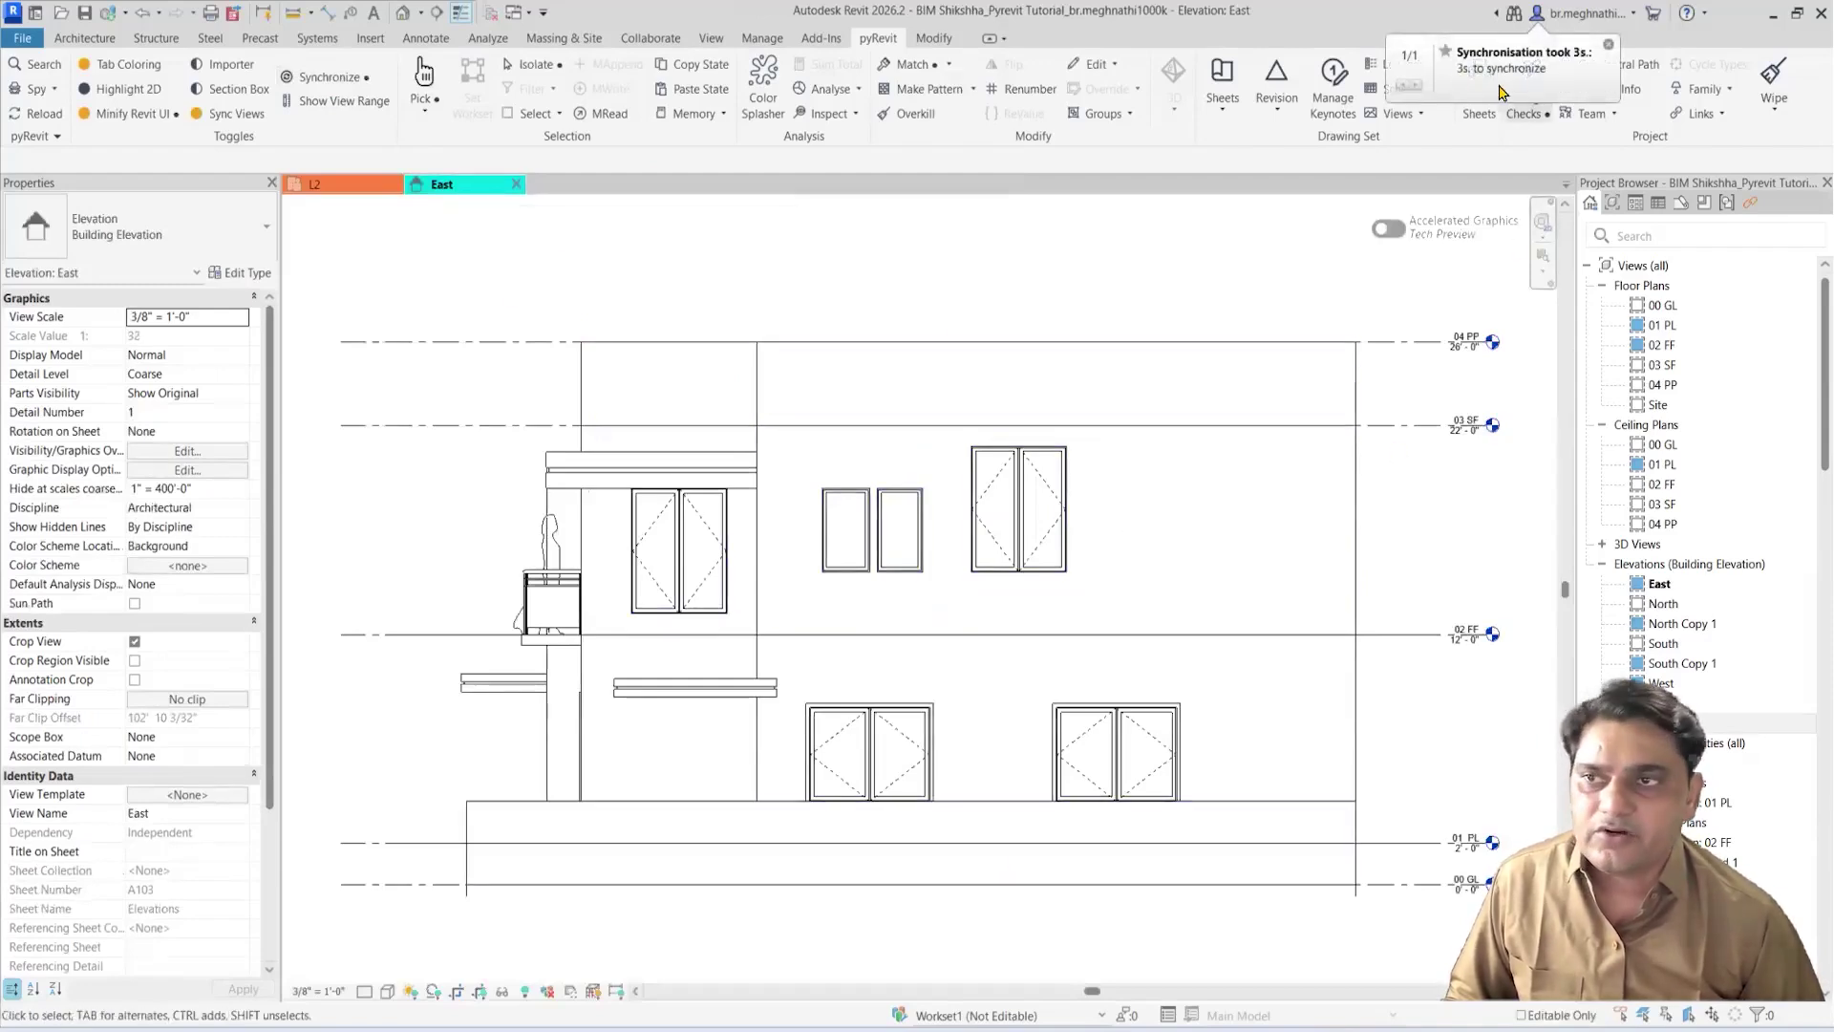
# Step: Set Synchronize's View Handling back to "Close them, but reopen them right after" and confirm it
pyautogui.scroll(-1, 888, 588)
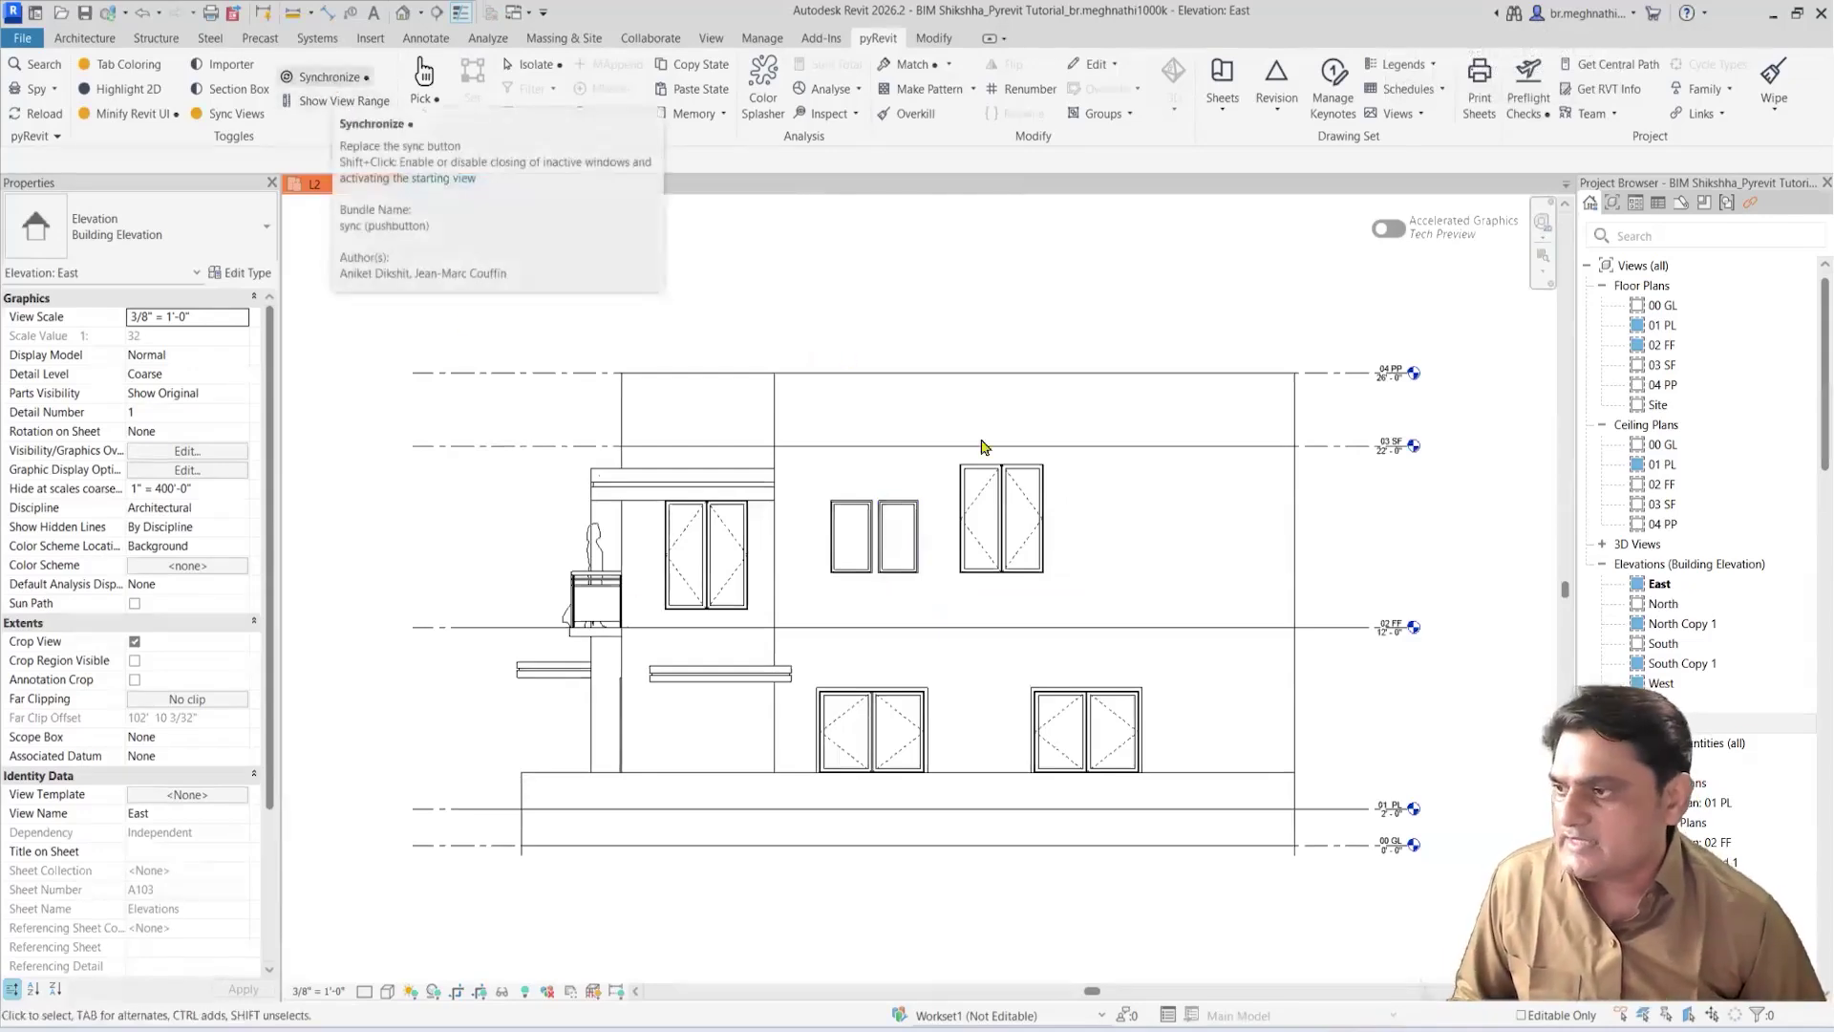
pyautogui.click(1083, 518)
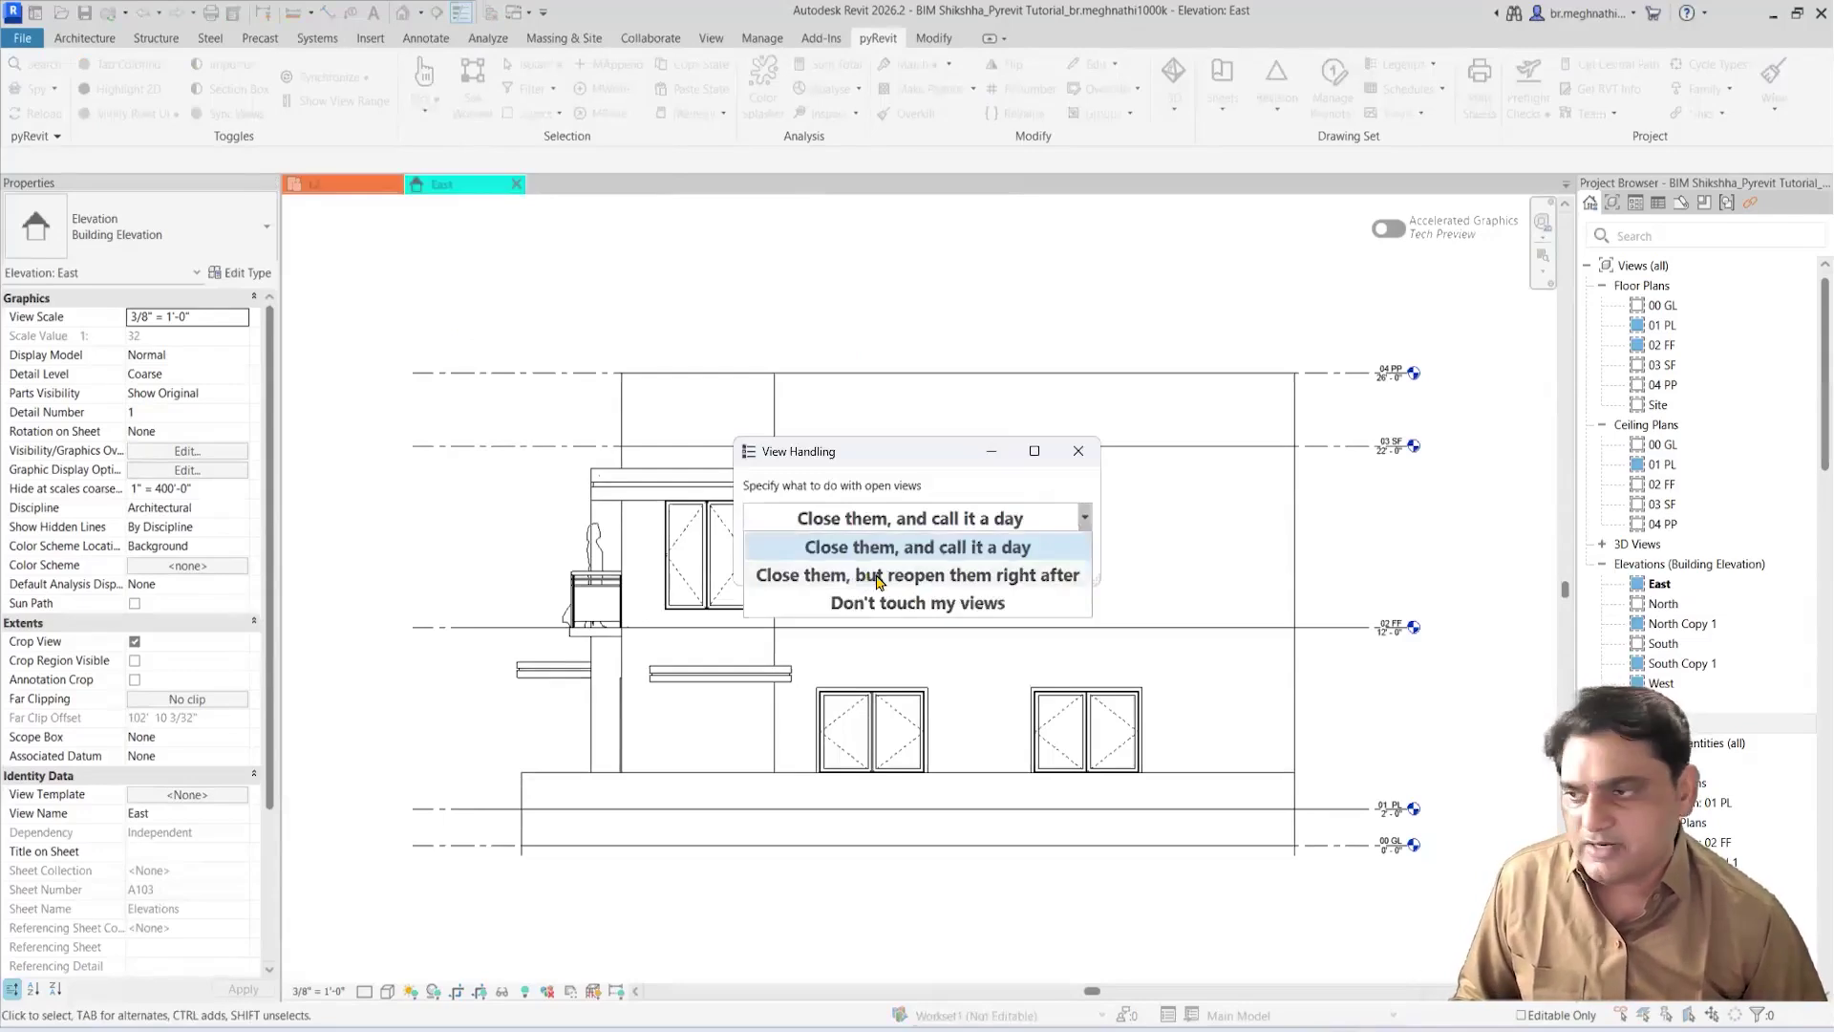
pyautogui.press('Escape')
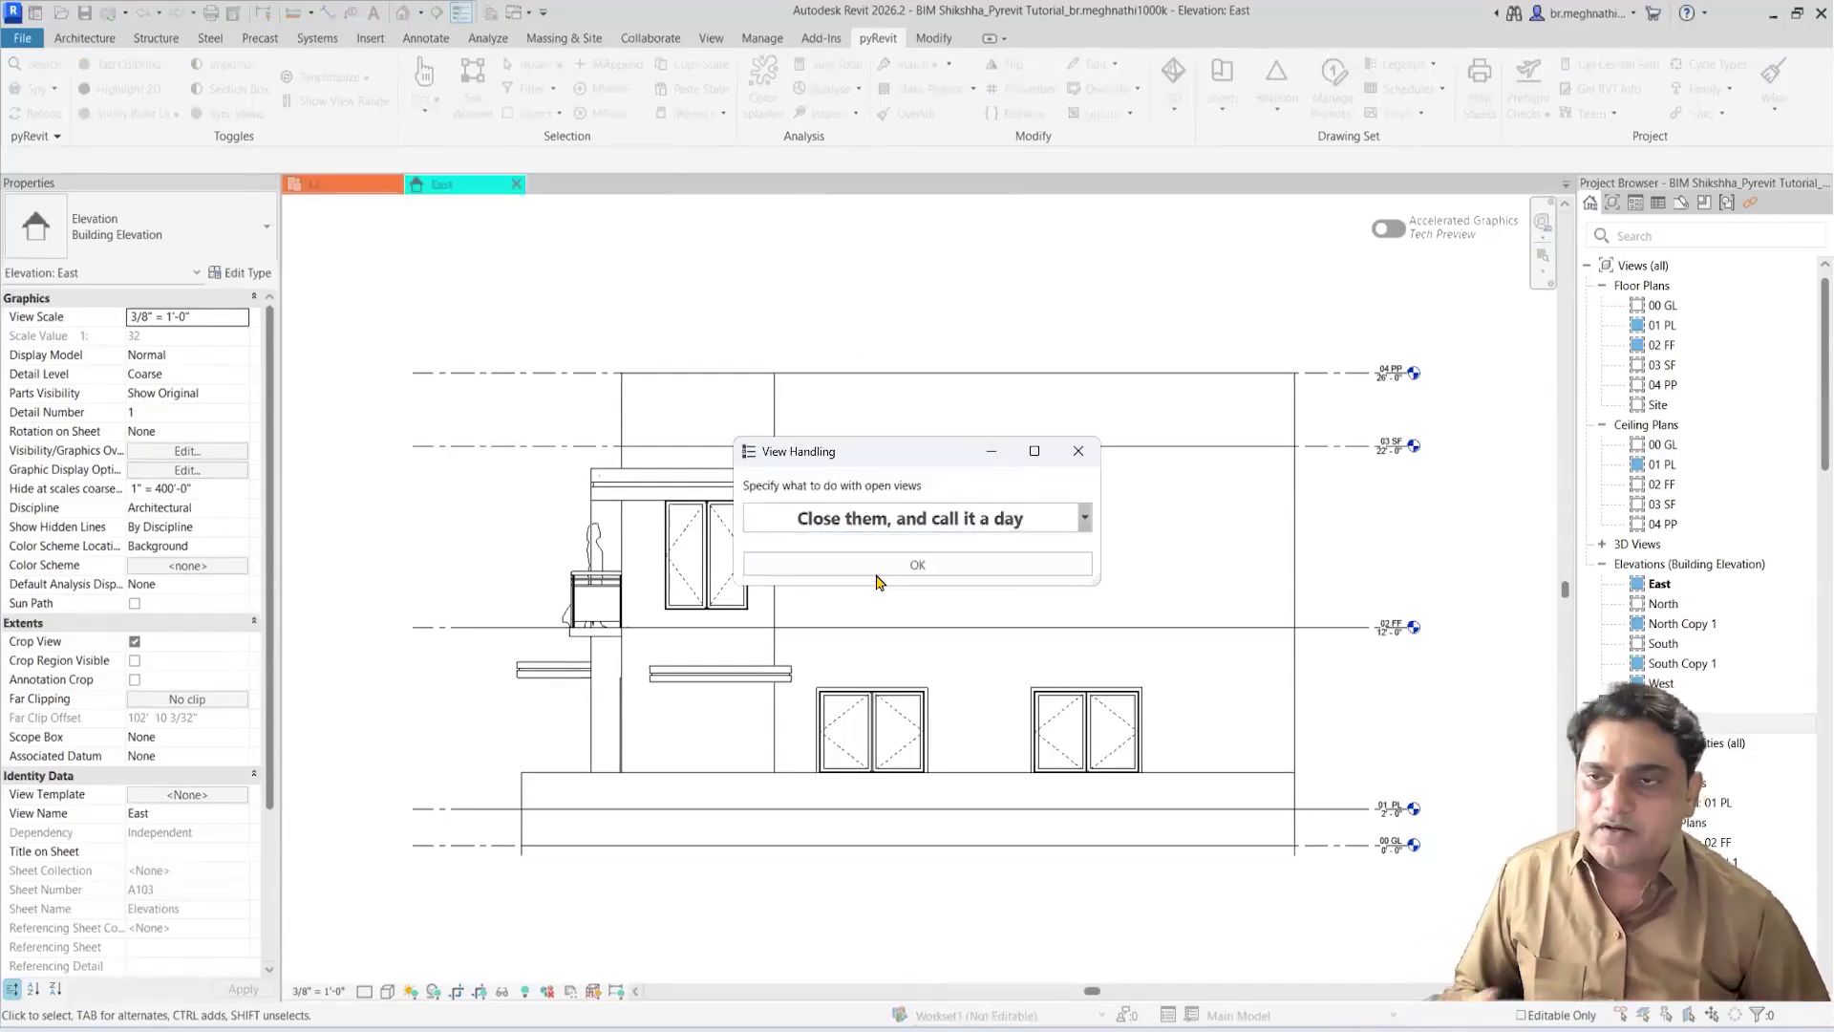
pyautogui.press('Down')
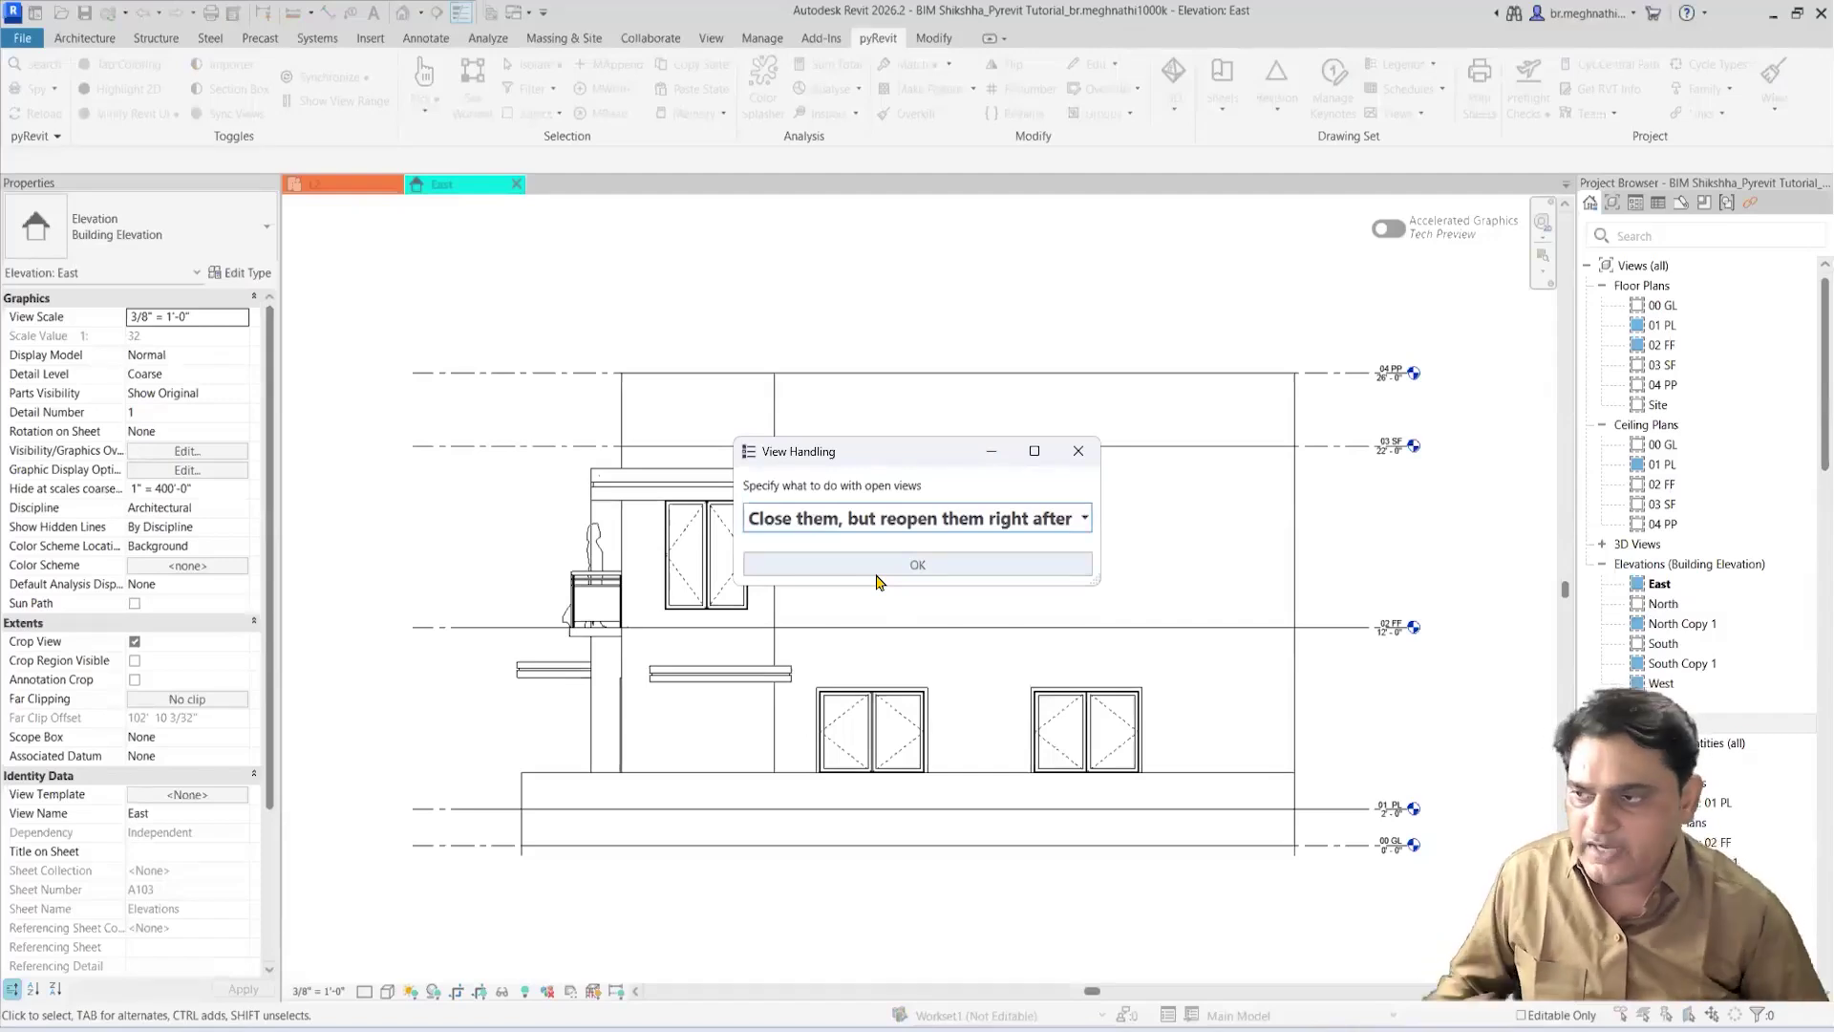
pyautogui.click(902, 564)
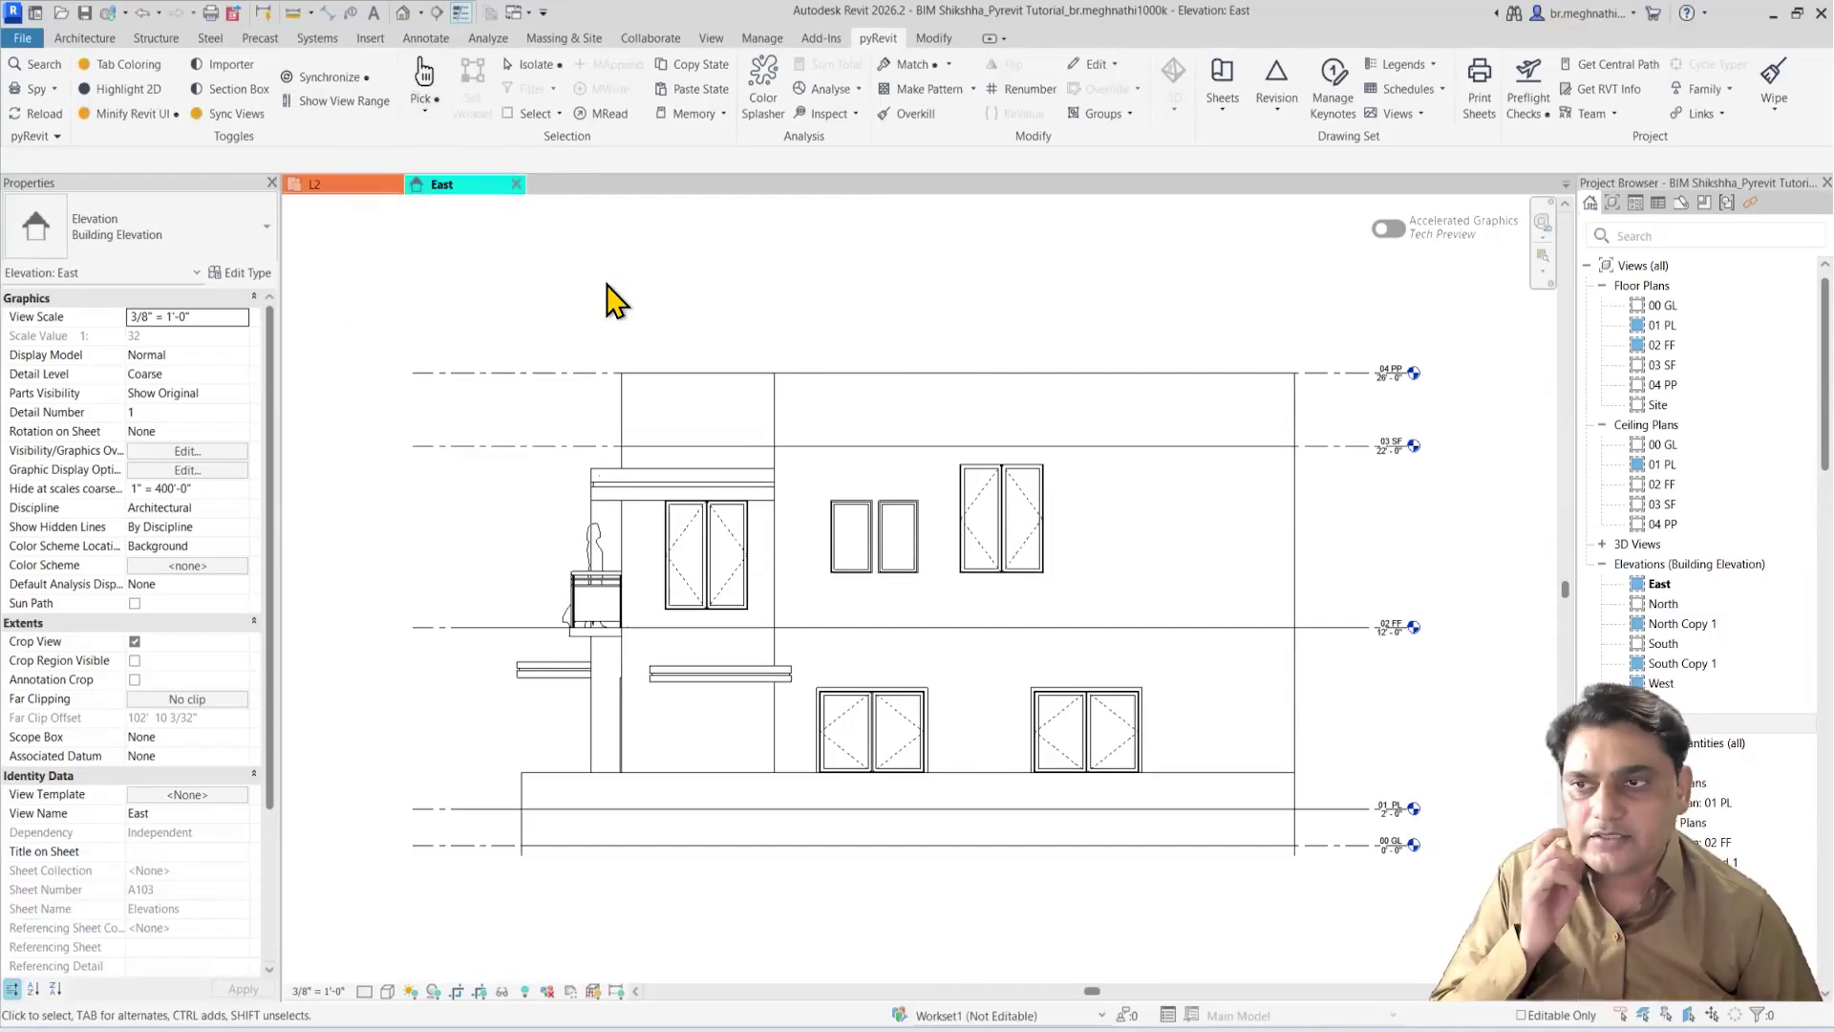
# Step: Open the floor plan 01 PL, examine its View Range settings and close them without changes
pyautogui.doubleClick(1660, 326)
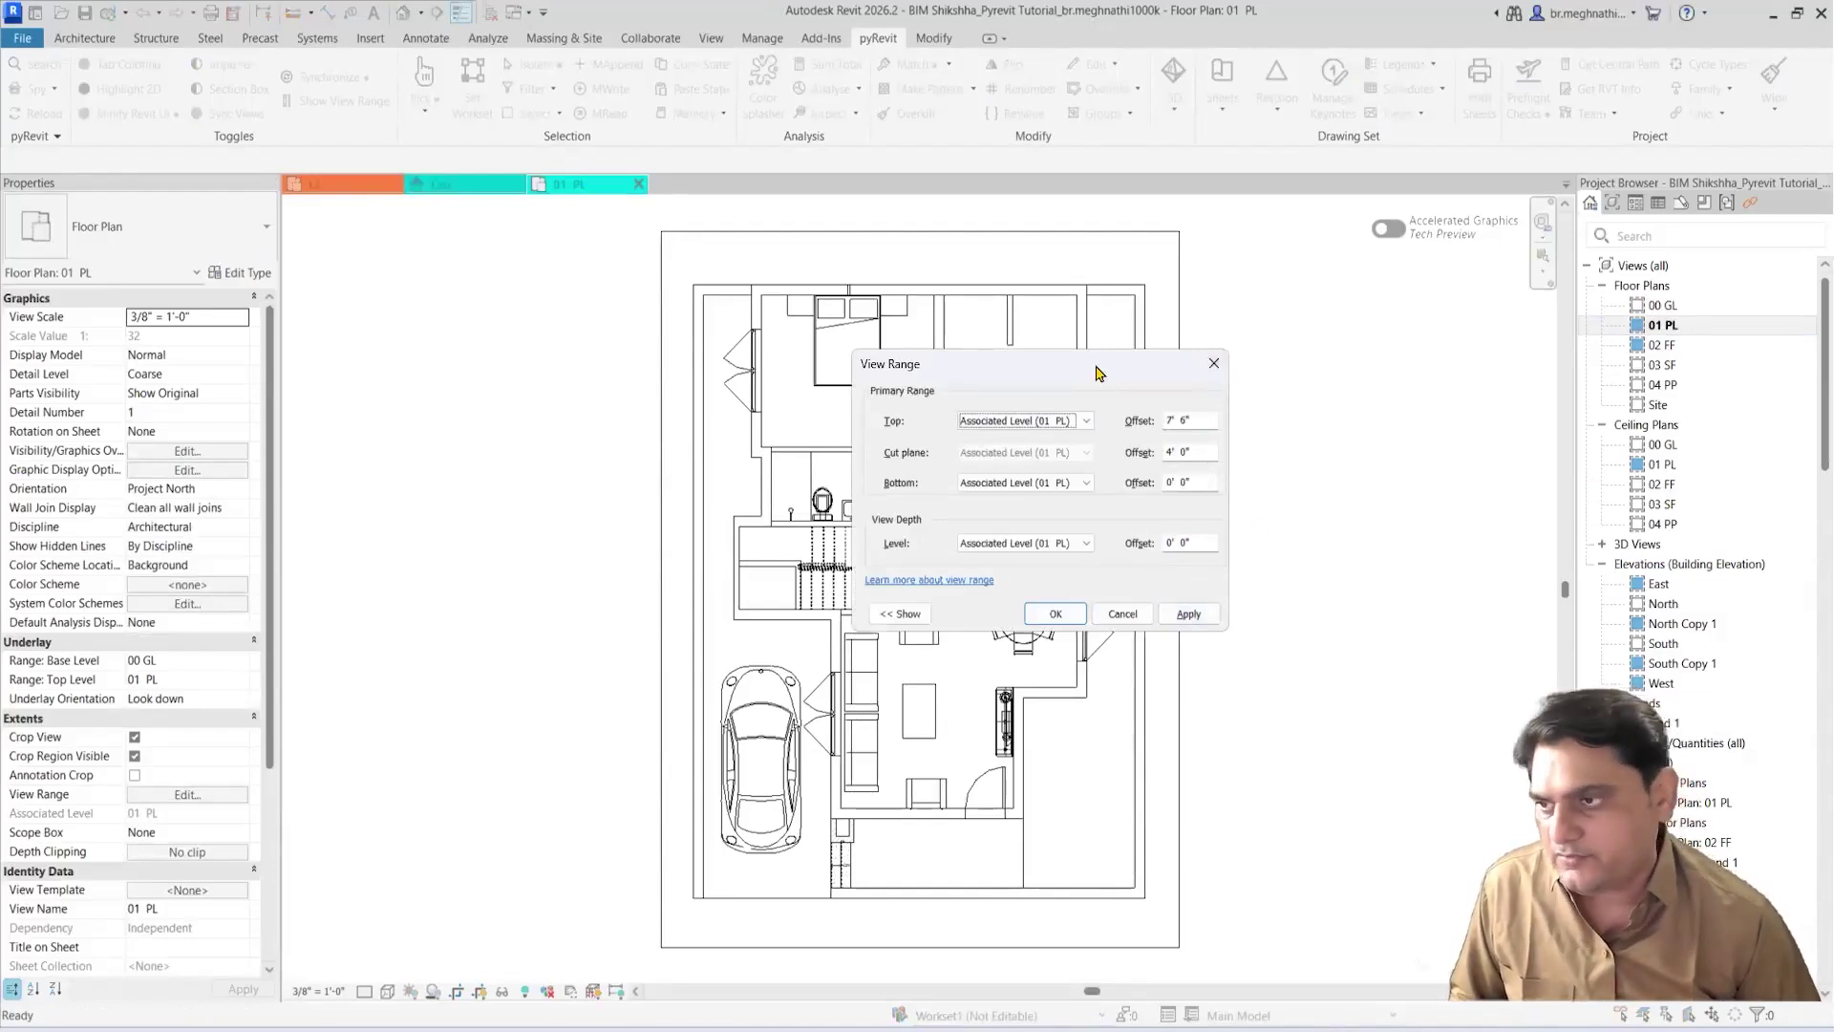
pyautogui.moveTo(1098, 373); pyautogui.dragTo(1062, 384)
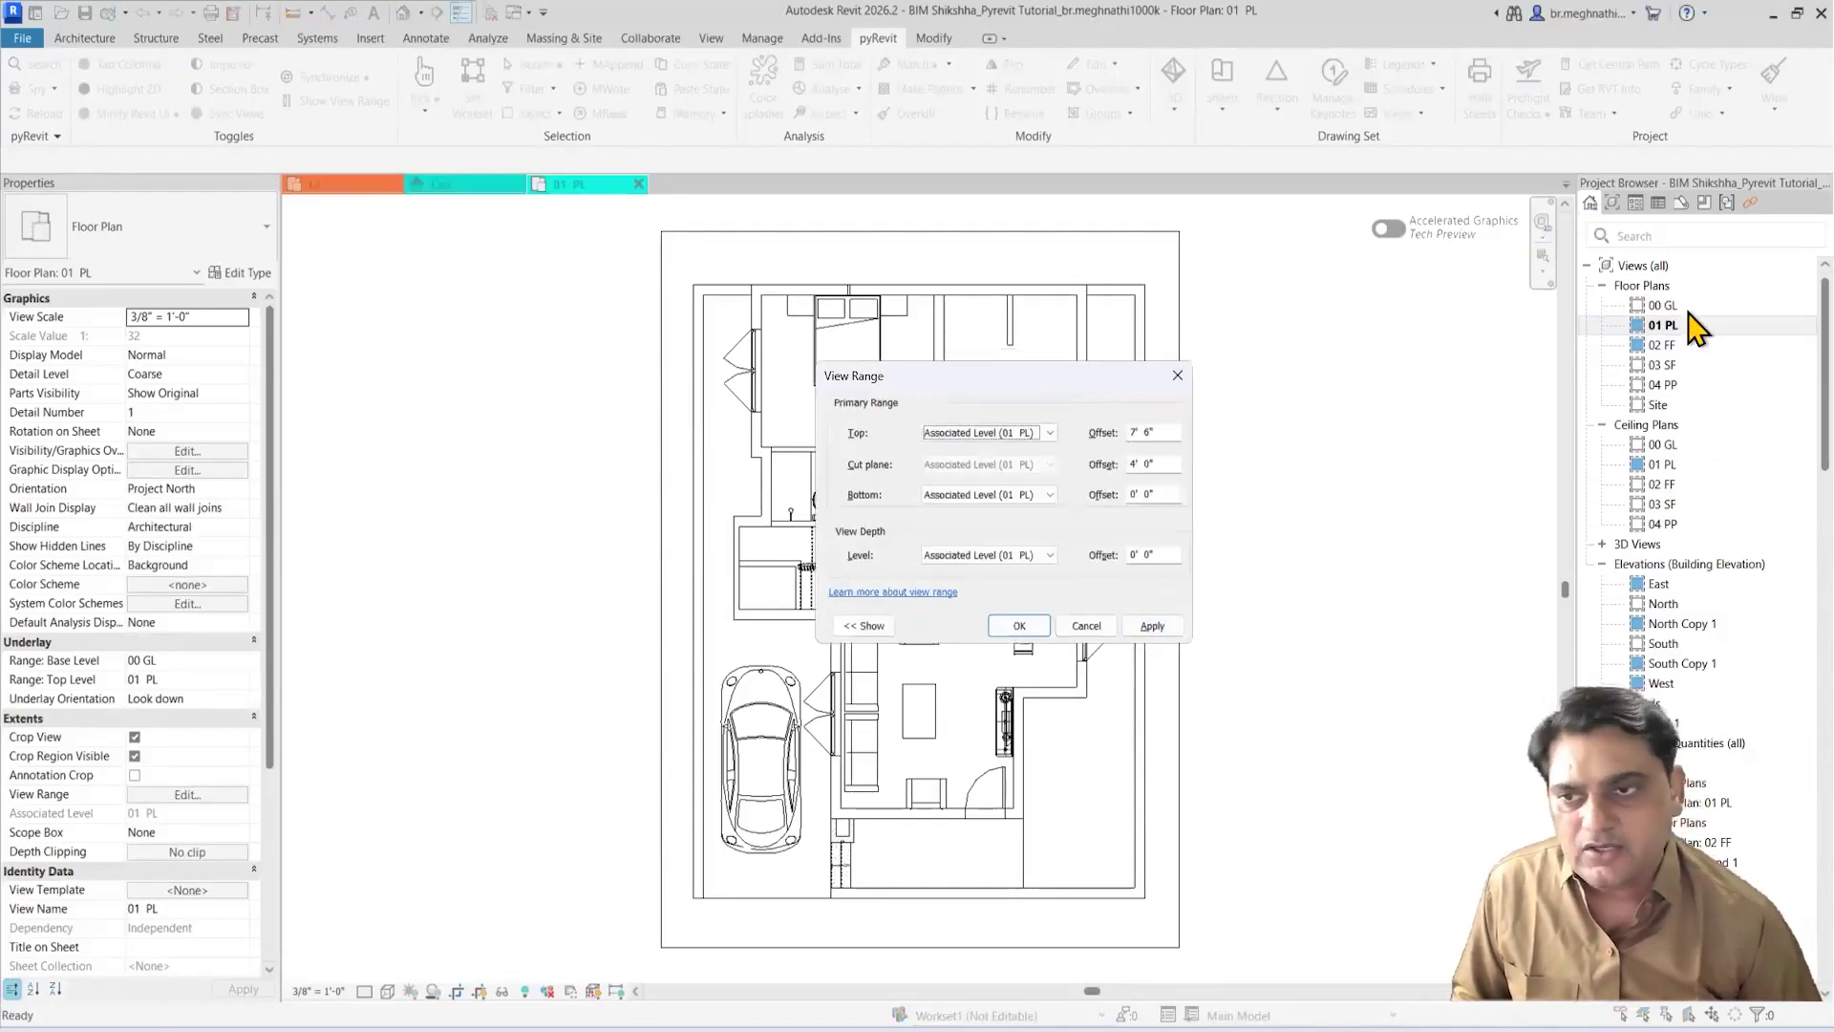
pyautogui.click(1177, 375)
# Step: Open the default 3D view and hide the imported drawings with pyRevit's Importer toggle, leaving the house in view
pyautogui.click(403, 13)
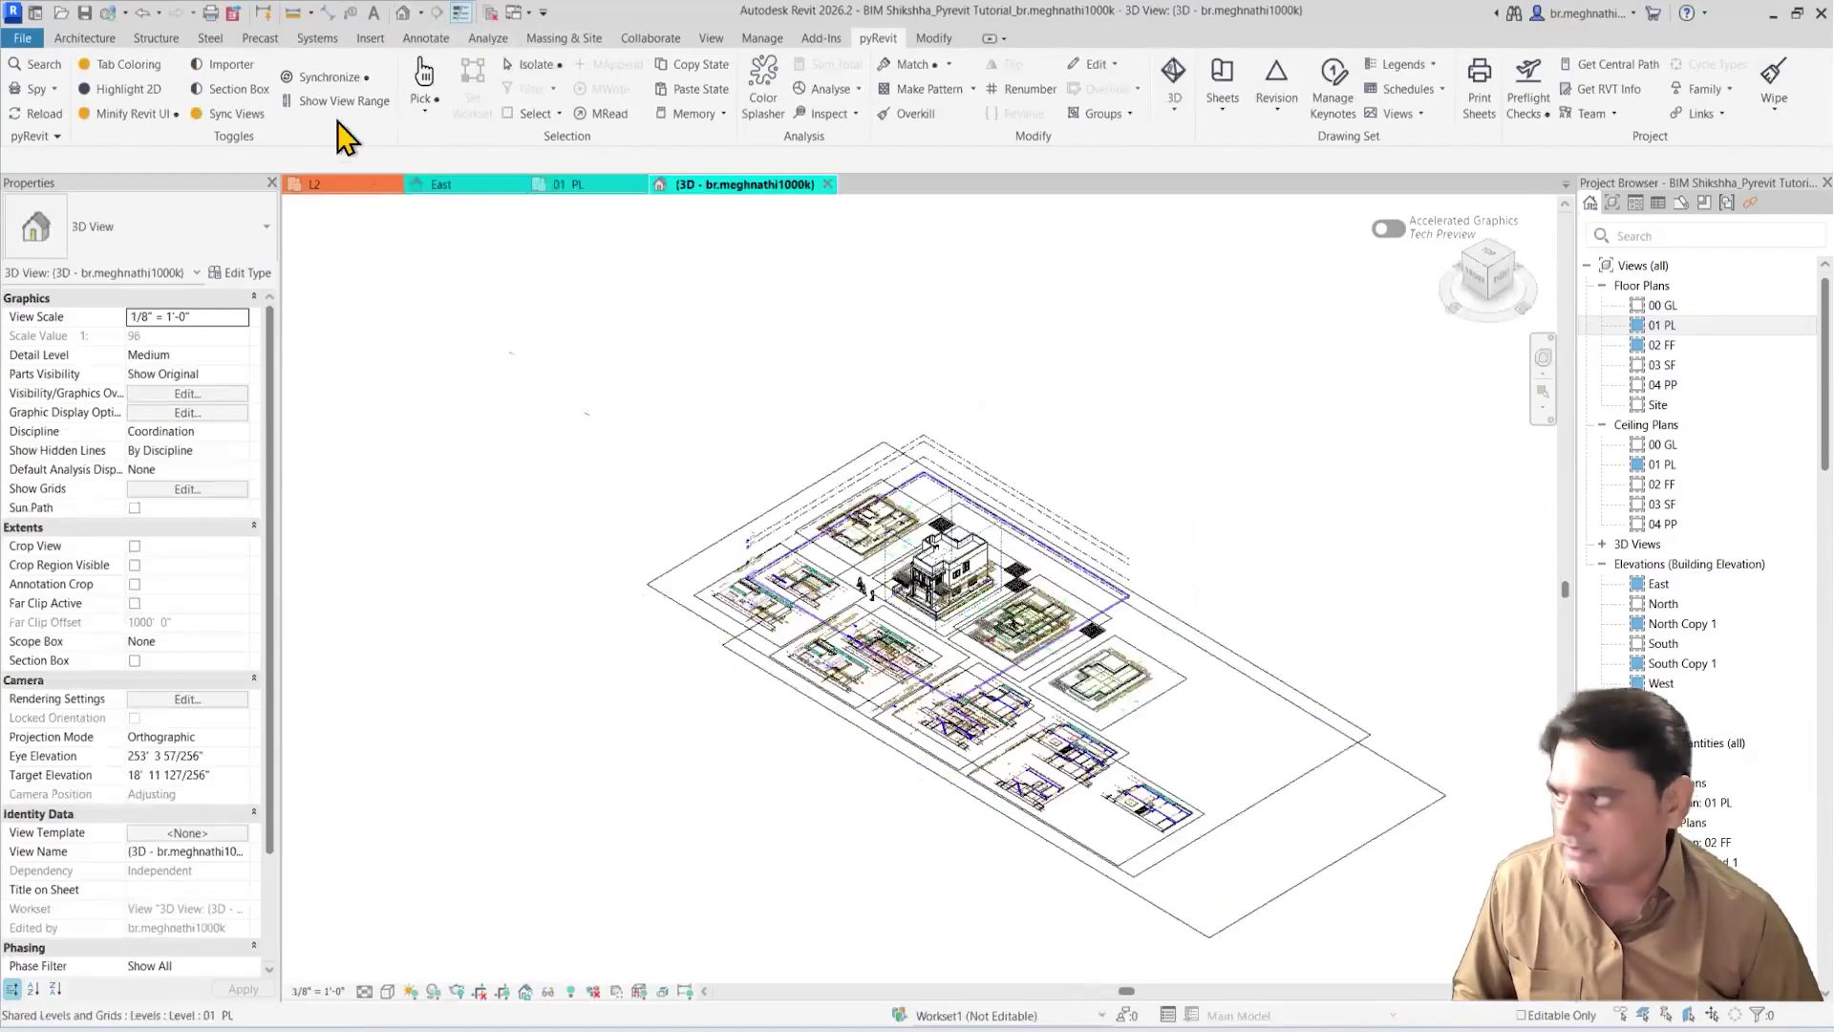
pyautogui.click(218, 67)
pyautogui.scroll(2, 897, 602)
pyautogui.keyDown('shift'); pyautogui.moveTo(1149, 644); pyautogui.dragTo(726, 450, button='middle'); pyautogui.keyUp('shift')
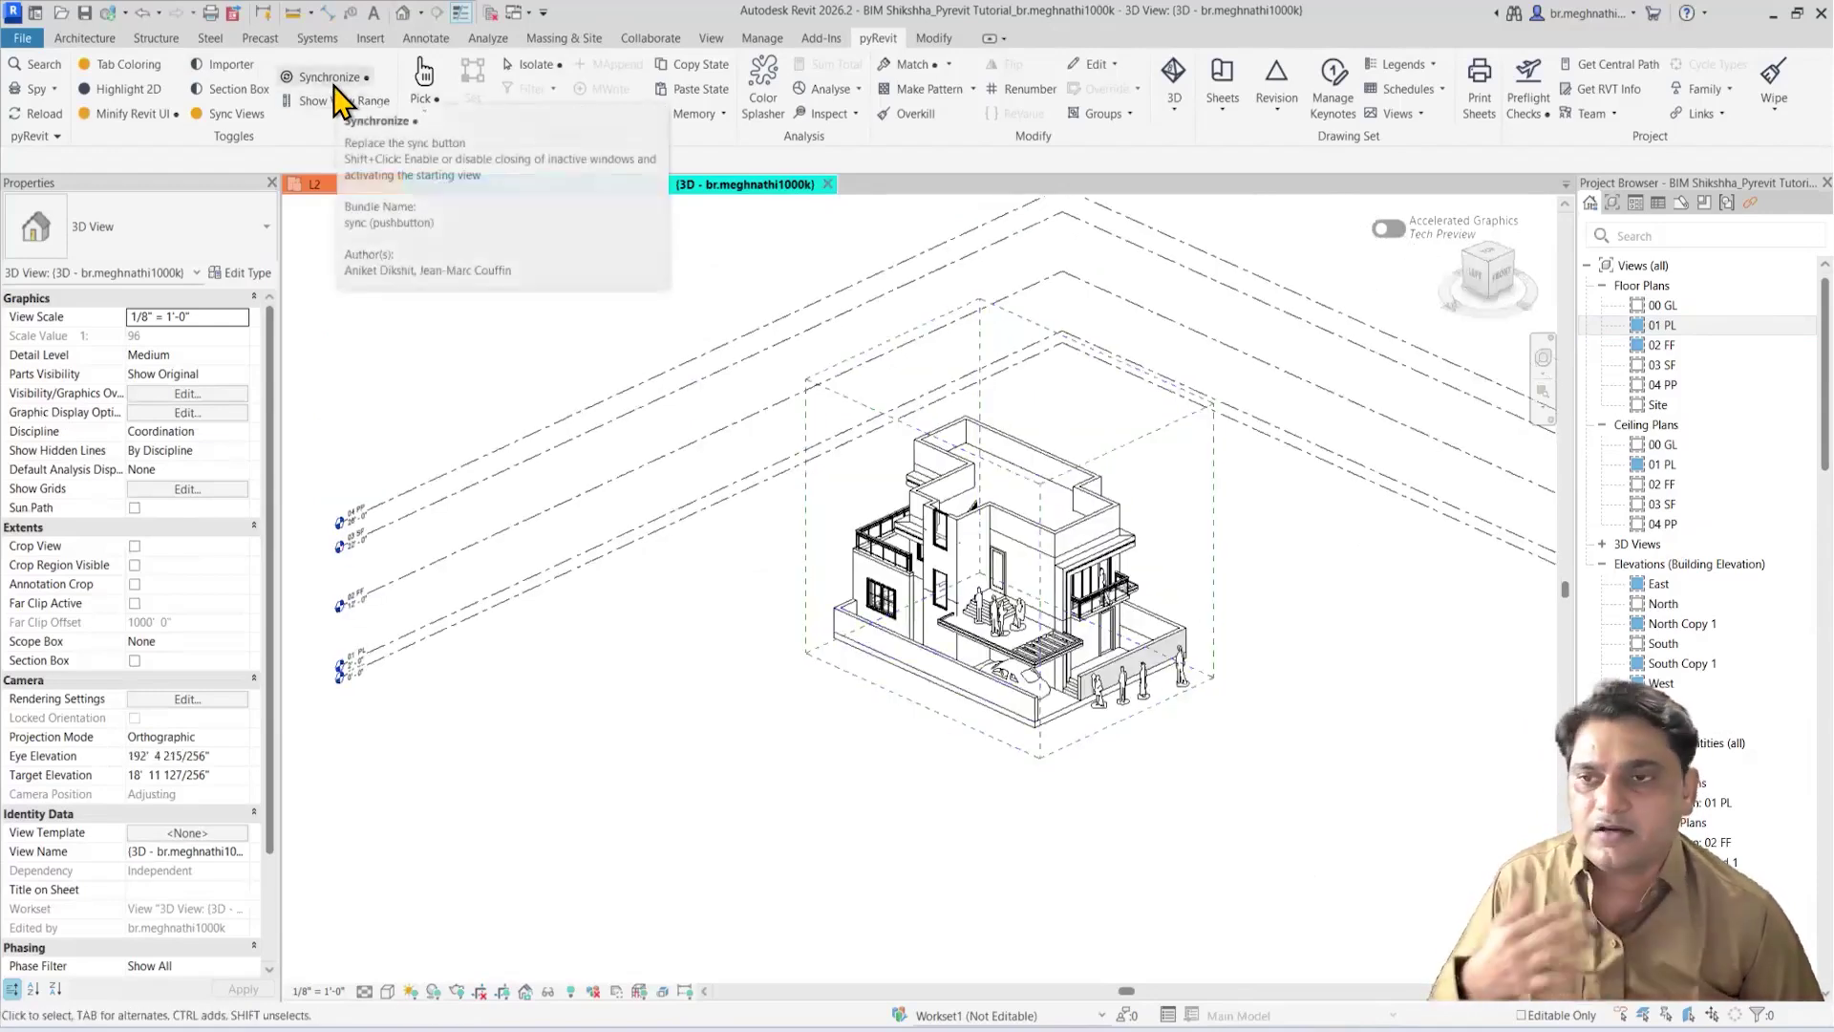
pyautogui.keyDown('shift'); pyautogui.moveTo(811, 635); pyautogui.dragTo(750, 320, button='middle'); pyautogui.keyUp('shift')
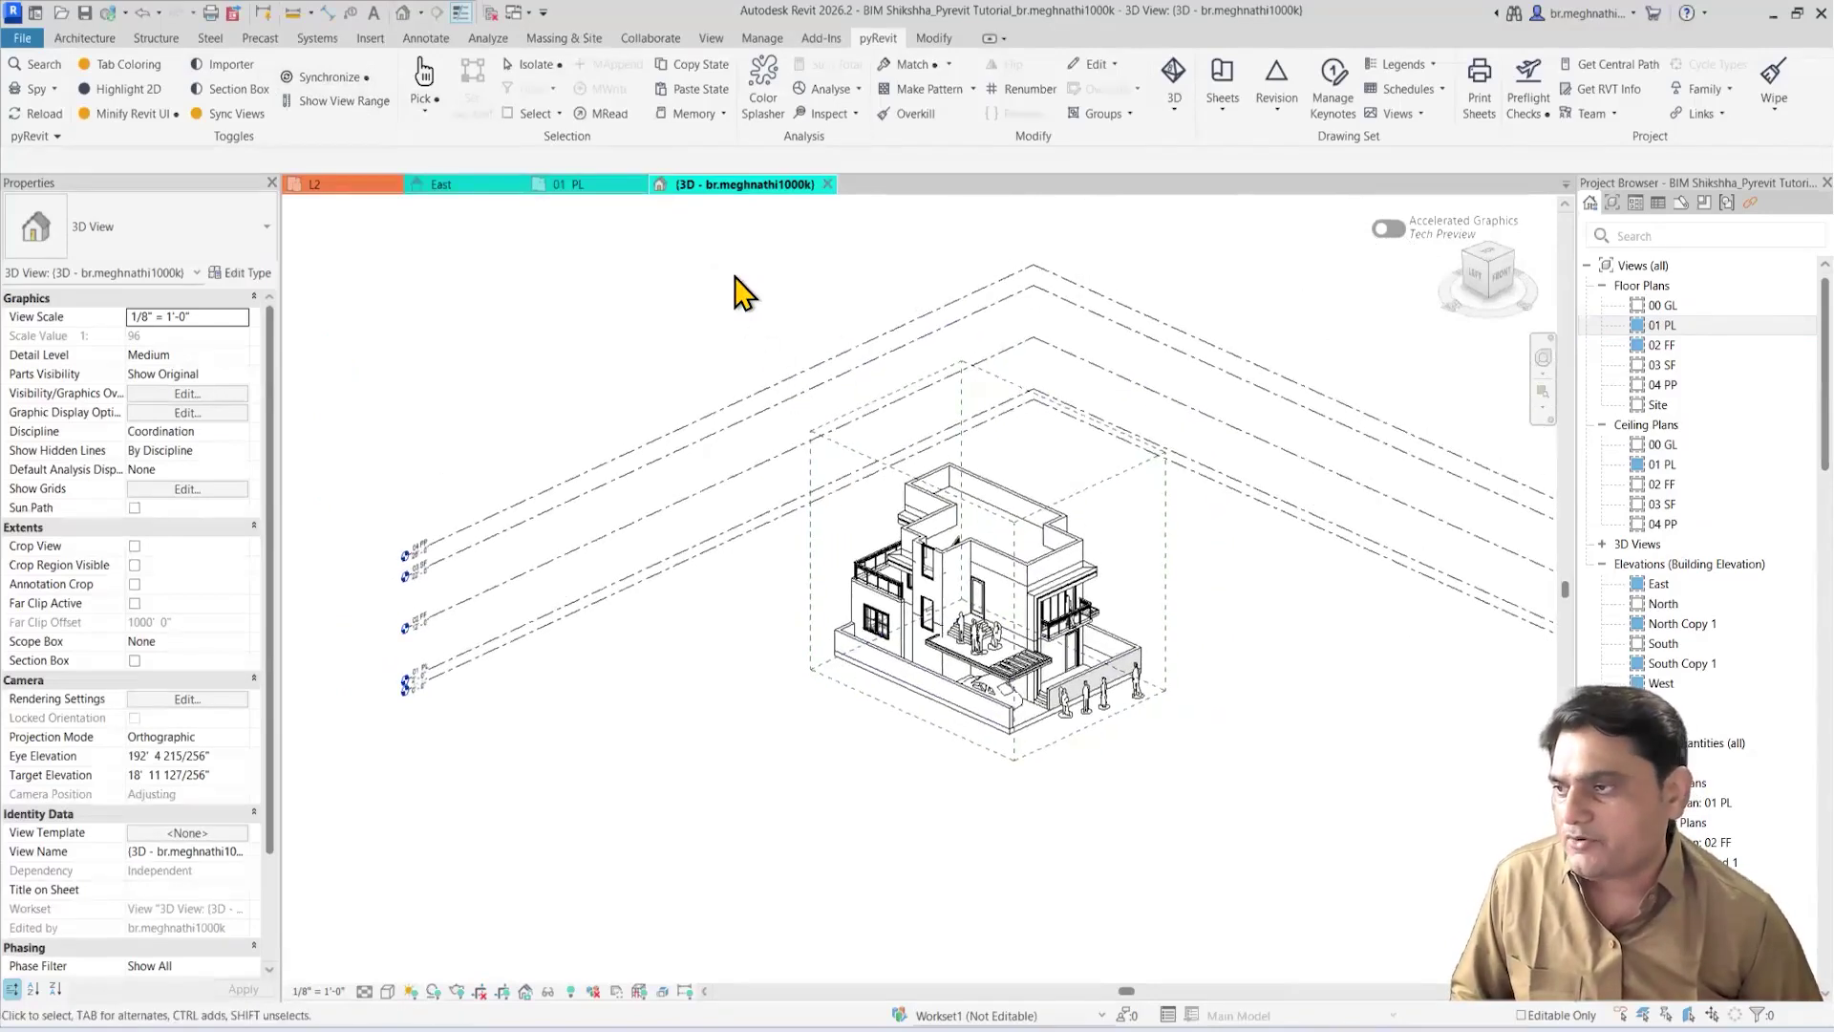
# Step: Turn on the section box for the 3D view
pyautogui.click(135, 661)
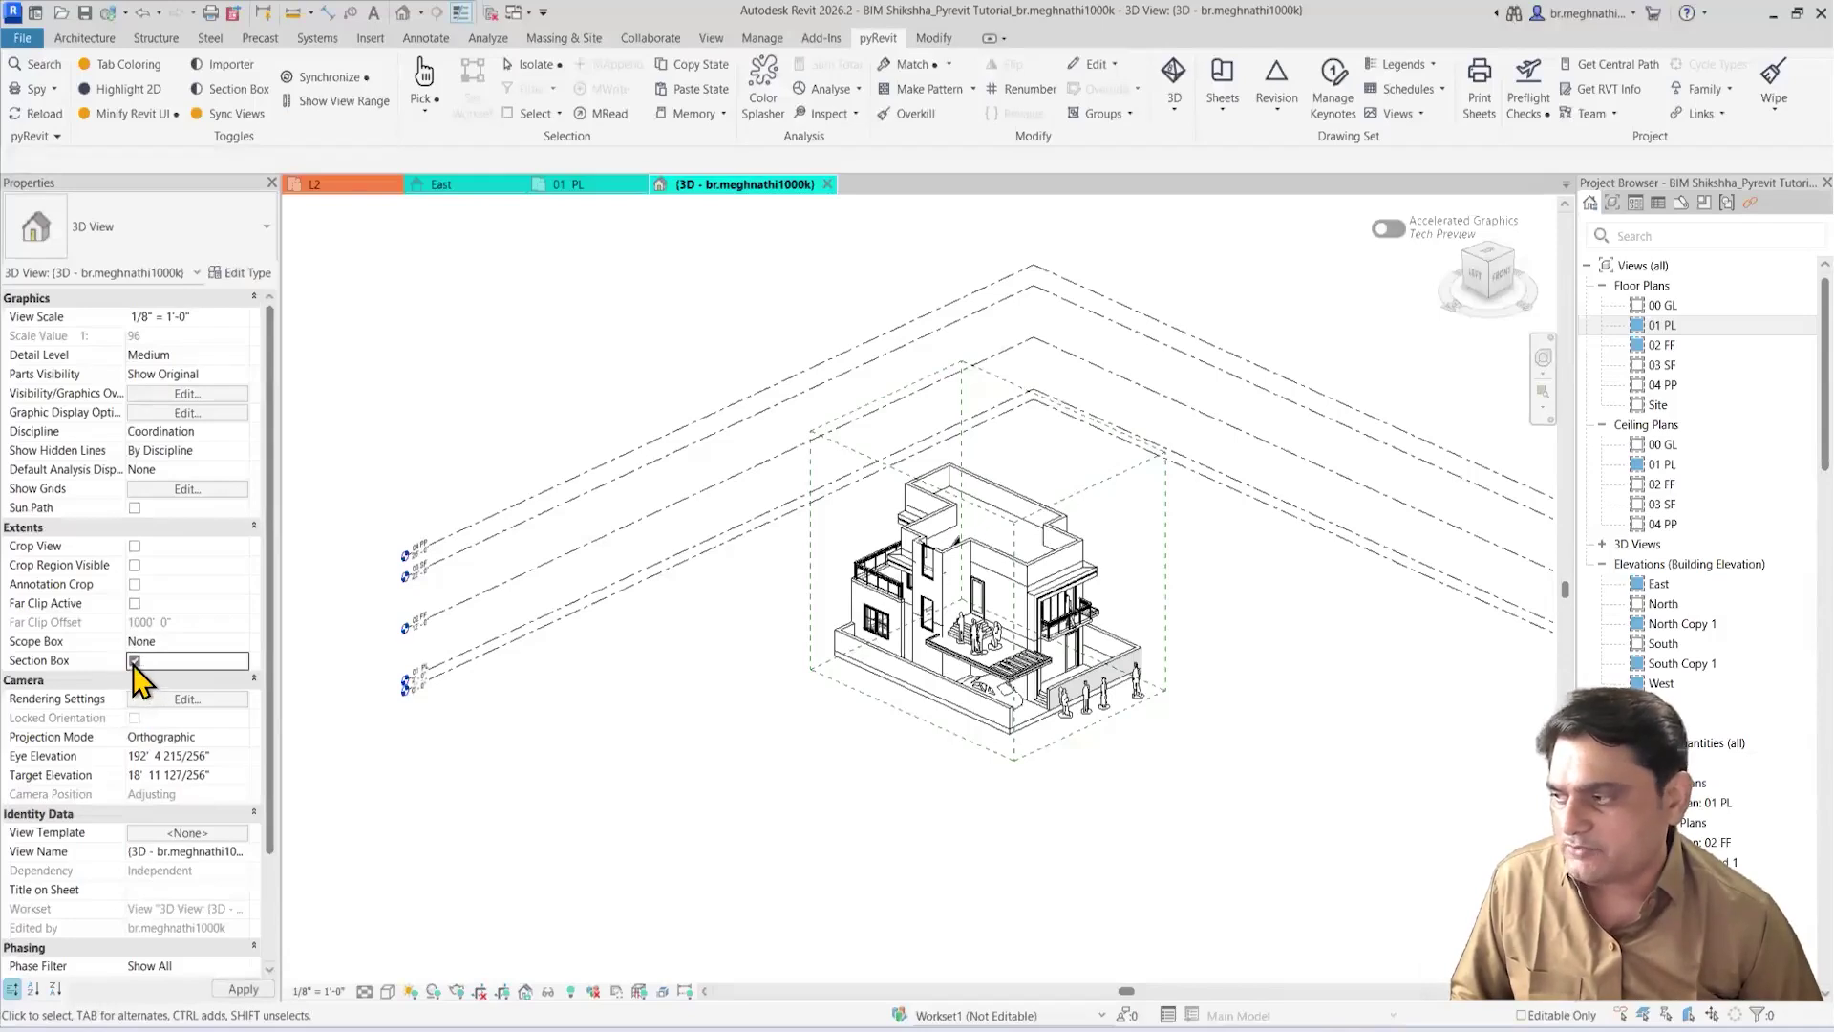
pyautogui.scroll(-2, 1033, 574)
pyautogui.scroll(-3, 1188, 584)
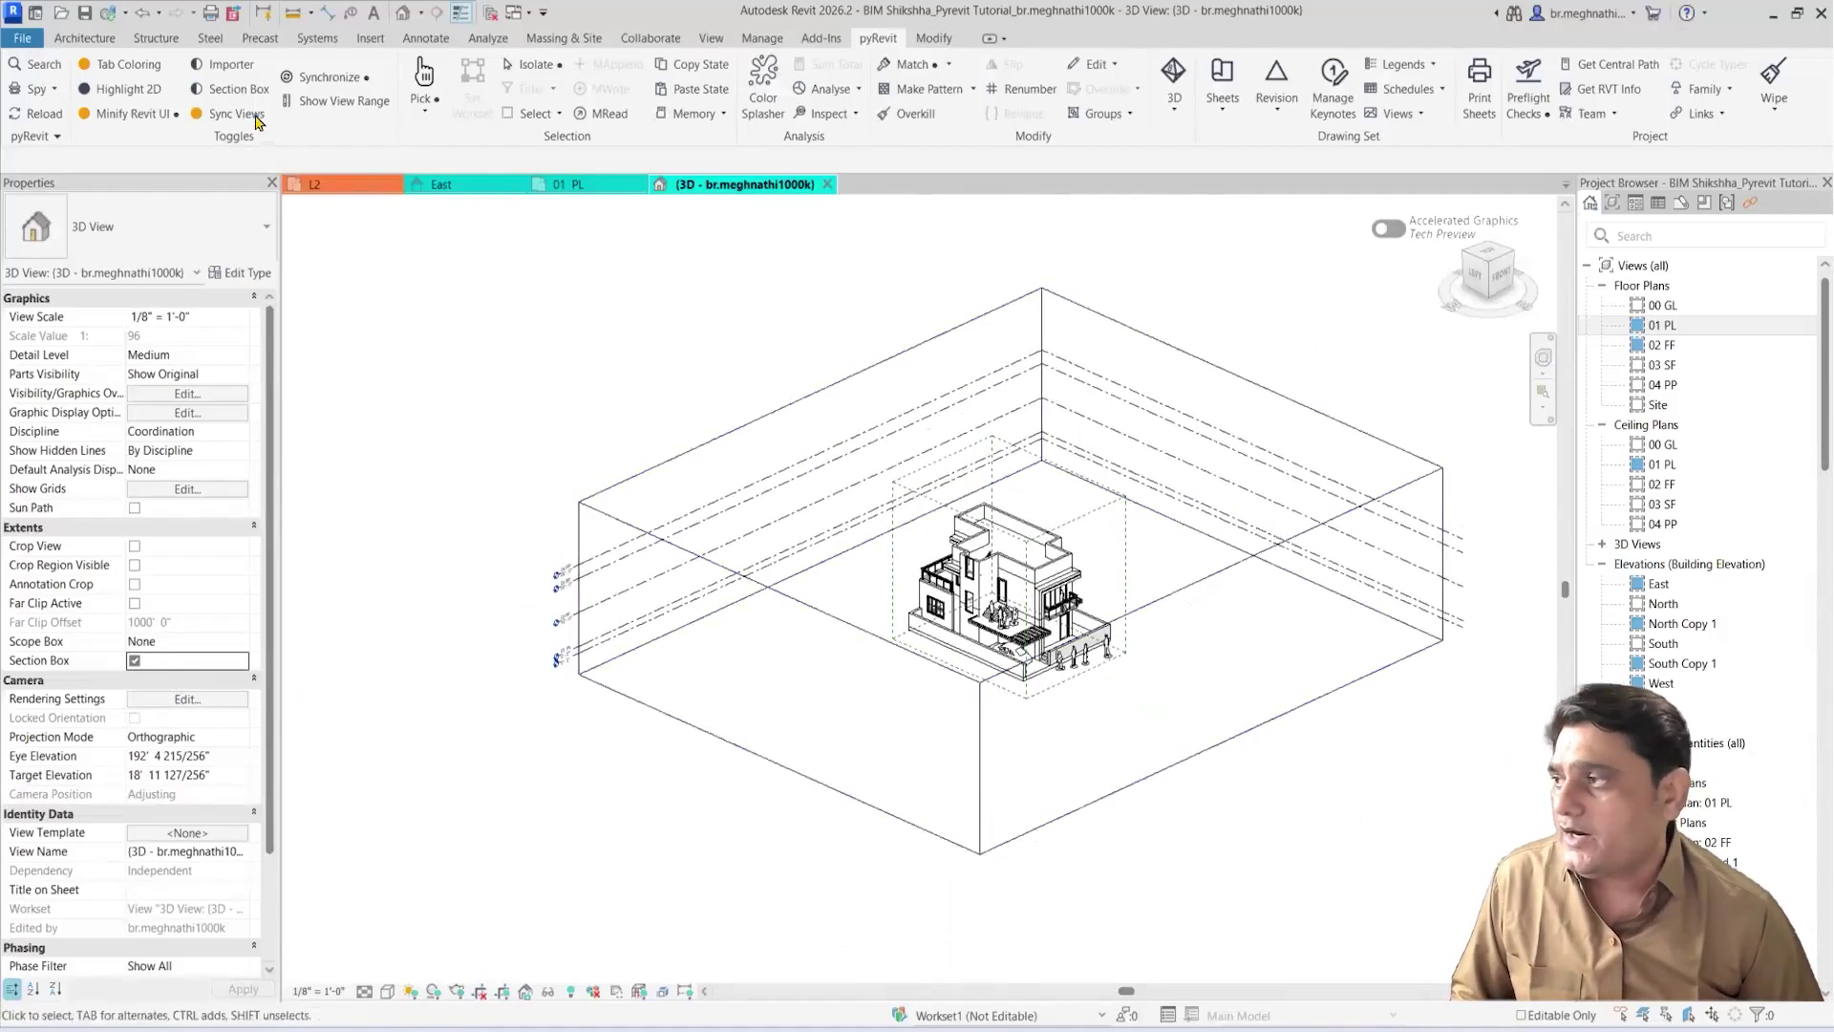
# Step: Display the 01 PL floor plan's view range with Show View Range and give the 3D view a colour-filled visual style
pyautogui.click(314, 103)
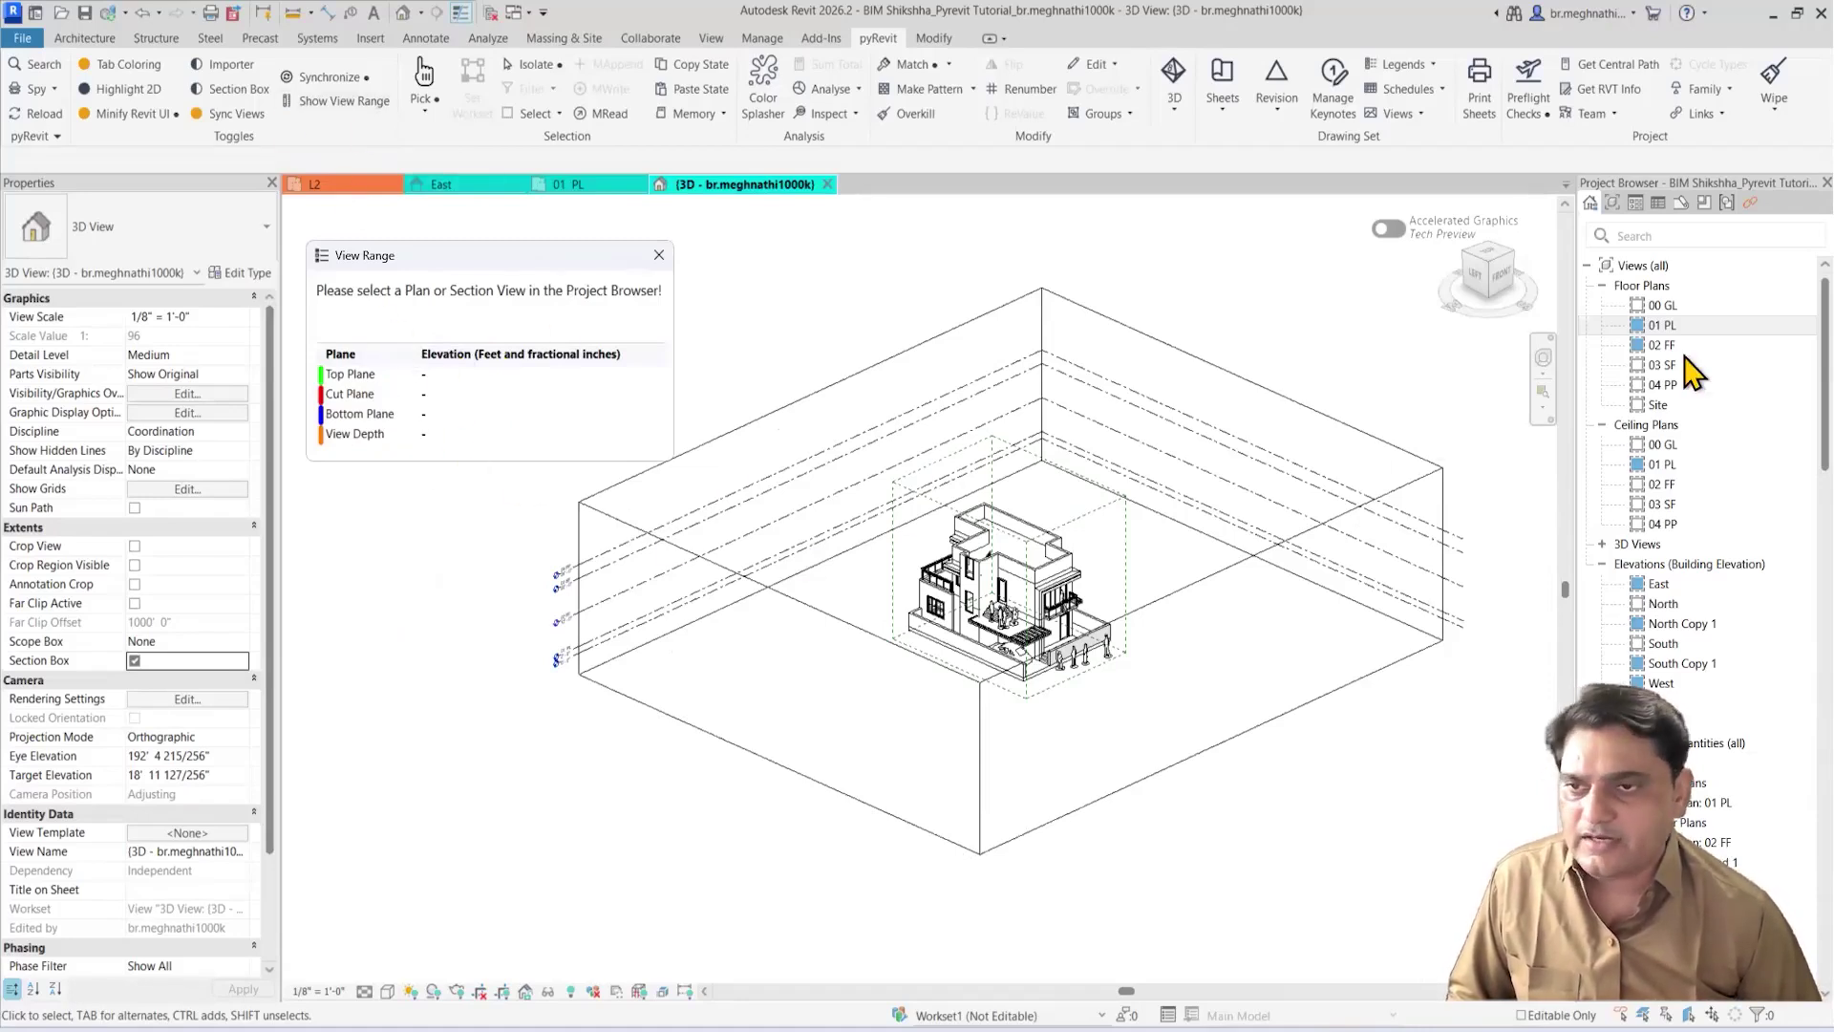
pyautogui.click(1668, 325)
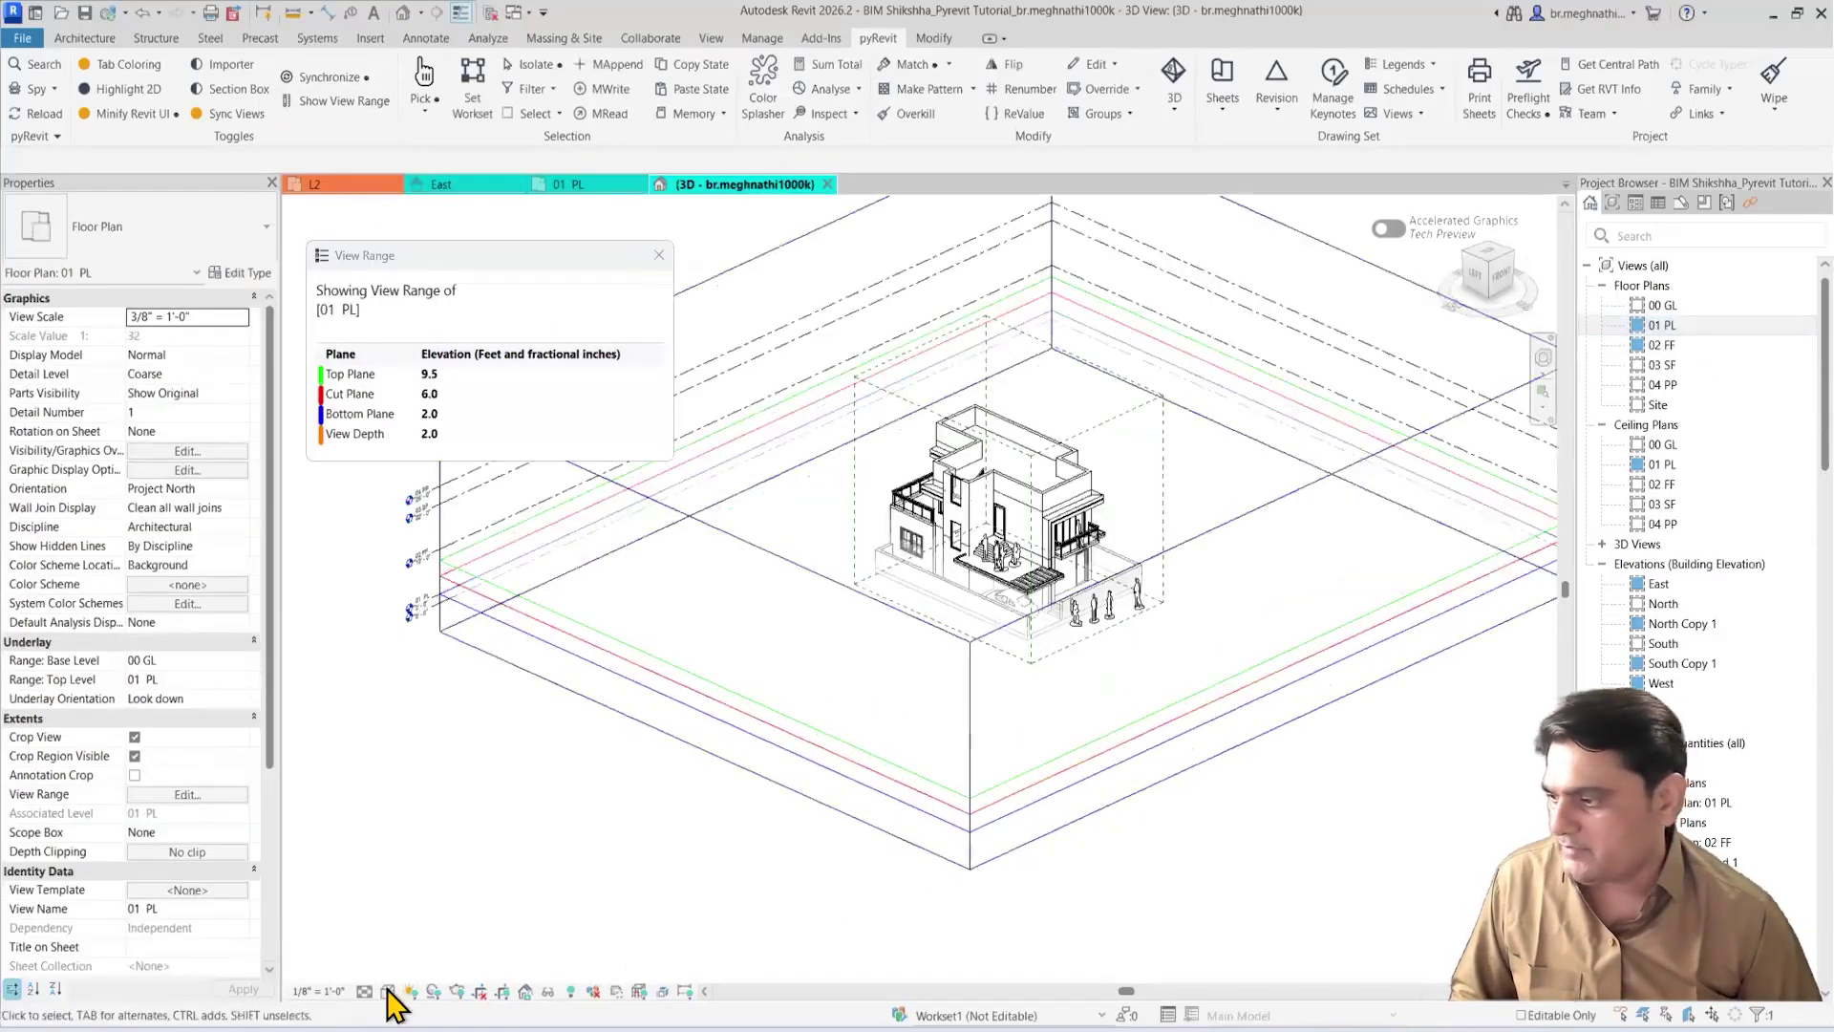
pyautogui.click(433, 915)
pyautogui.keyDown('shift'); pyautogui.moveTo(1204, 917); pyautogui.dragTo(1212, 787, button='middle'); pyautogui.keyUp('shift')
pyautogui.keyDown('shift'); pyautogui.moveTo(1210, 810); pyautogui.dragTo(1148, 891, button='middle'); pyautogui.keyUp('shift')
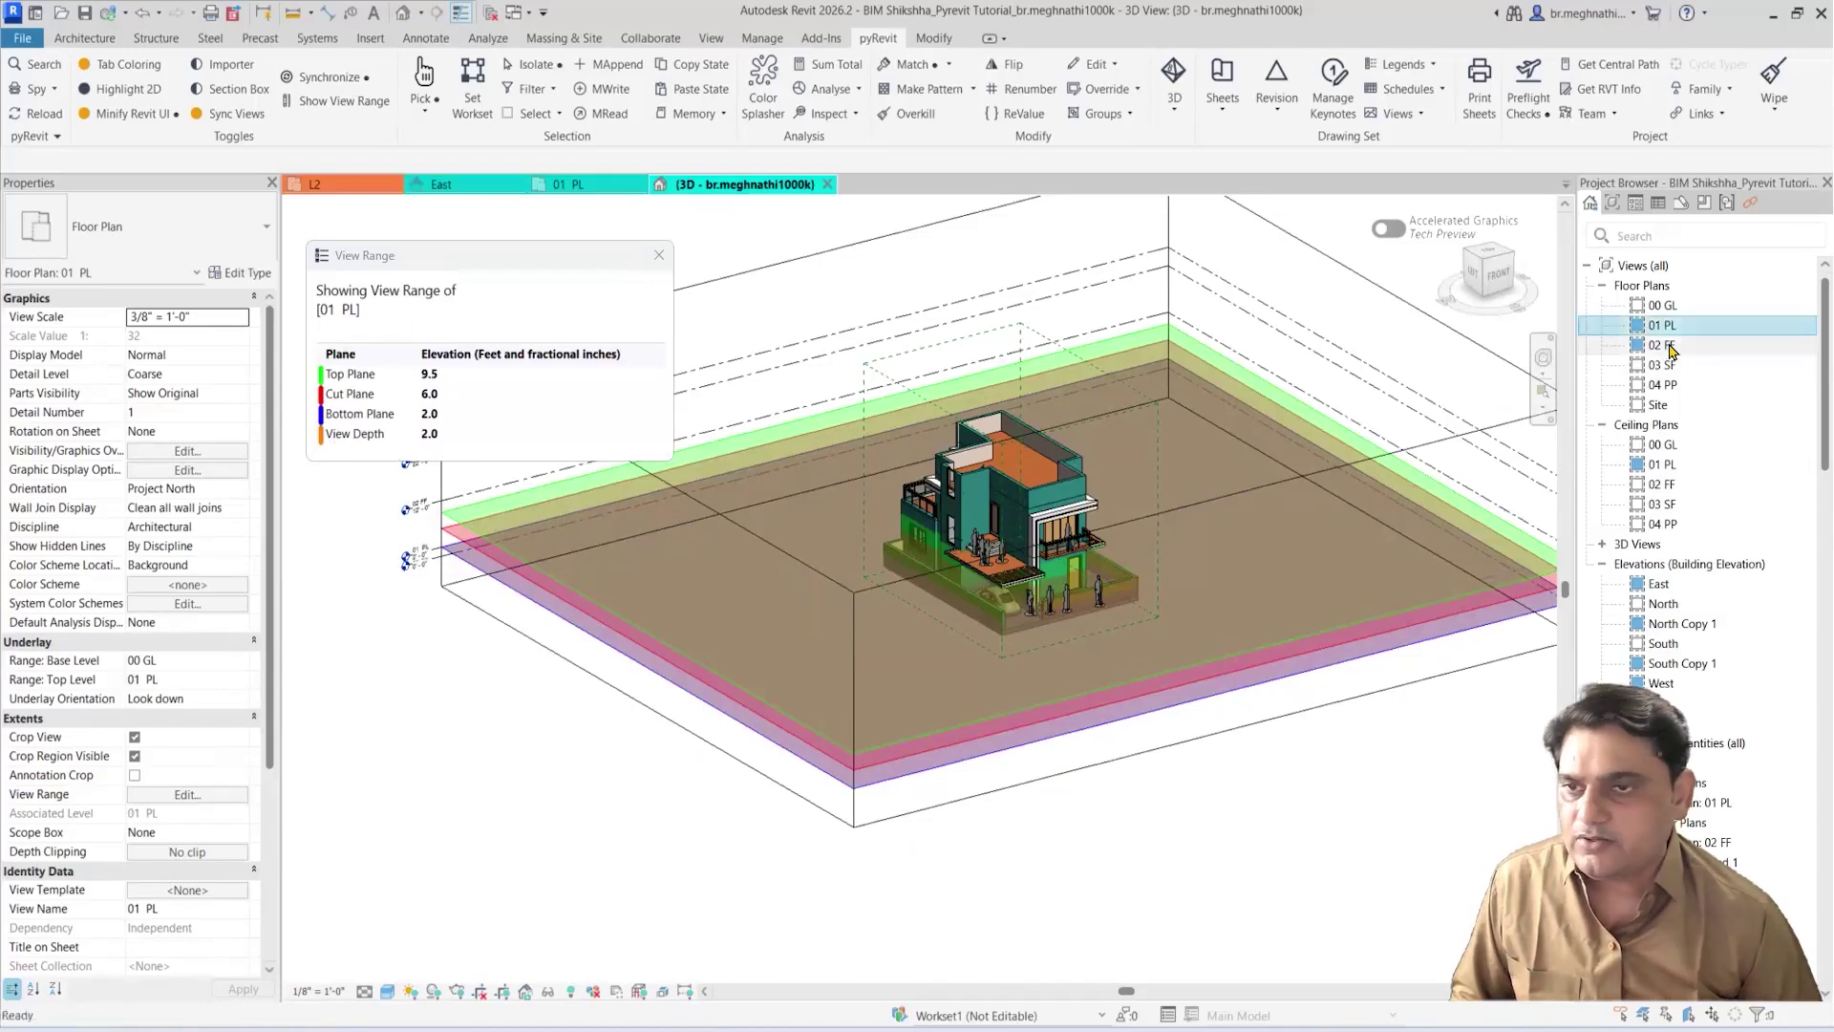
# Step: Display the view range of the 02 FF floor plan in the 3D view and examine its planes
pyautogui.click(1614, 345)
pyautogui.moveTo(1187, 875)
pyautogui.keyDown('shift'); pyautogui.mouseDown(button='middle')
pyautogui.moveTo(1239, 786)
pyautogui.moveTo(1257, 815)
pyautogui.moveTo(1190, 874)
pyautogui.mouseUp(button='middle'); pyautogui.keyUp('shift')
pyautogui.scroll(-3, 1205, 552)
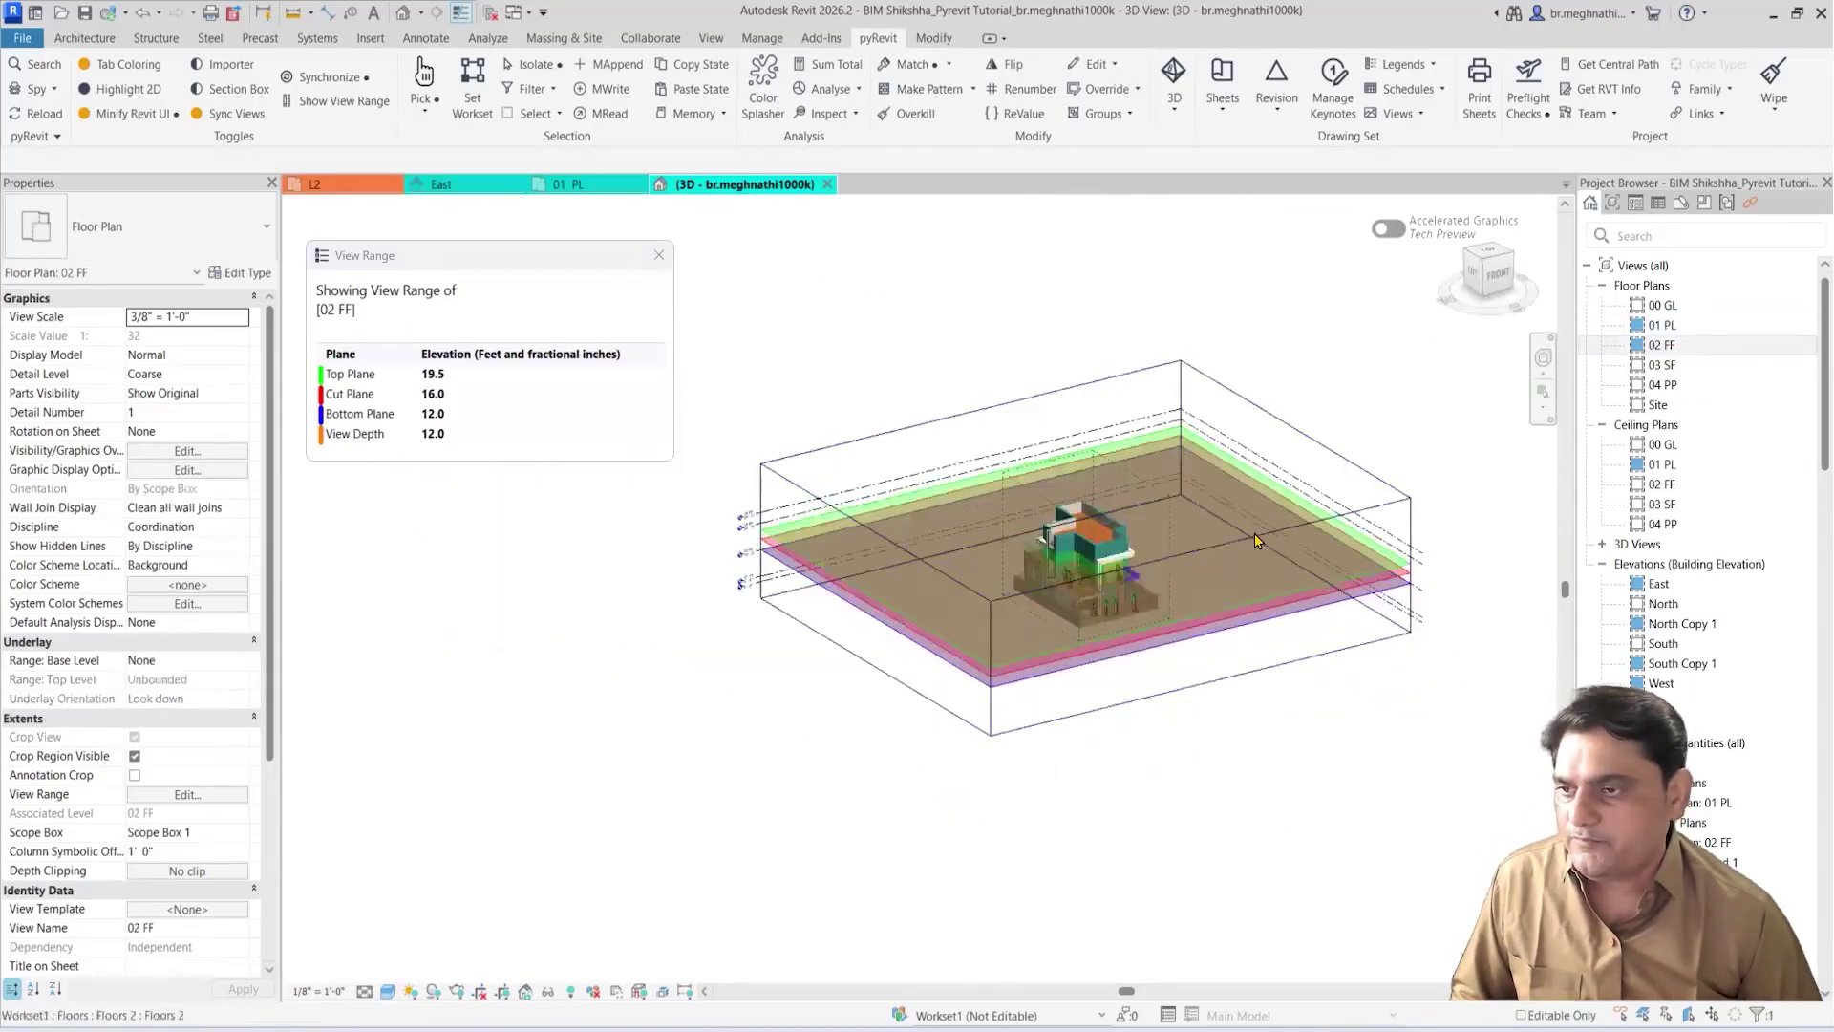
# Step: Fit the 3D view's section box to the scope box around the house
pyautogui.click(1012, 484)
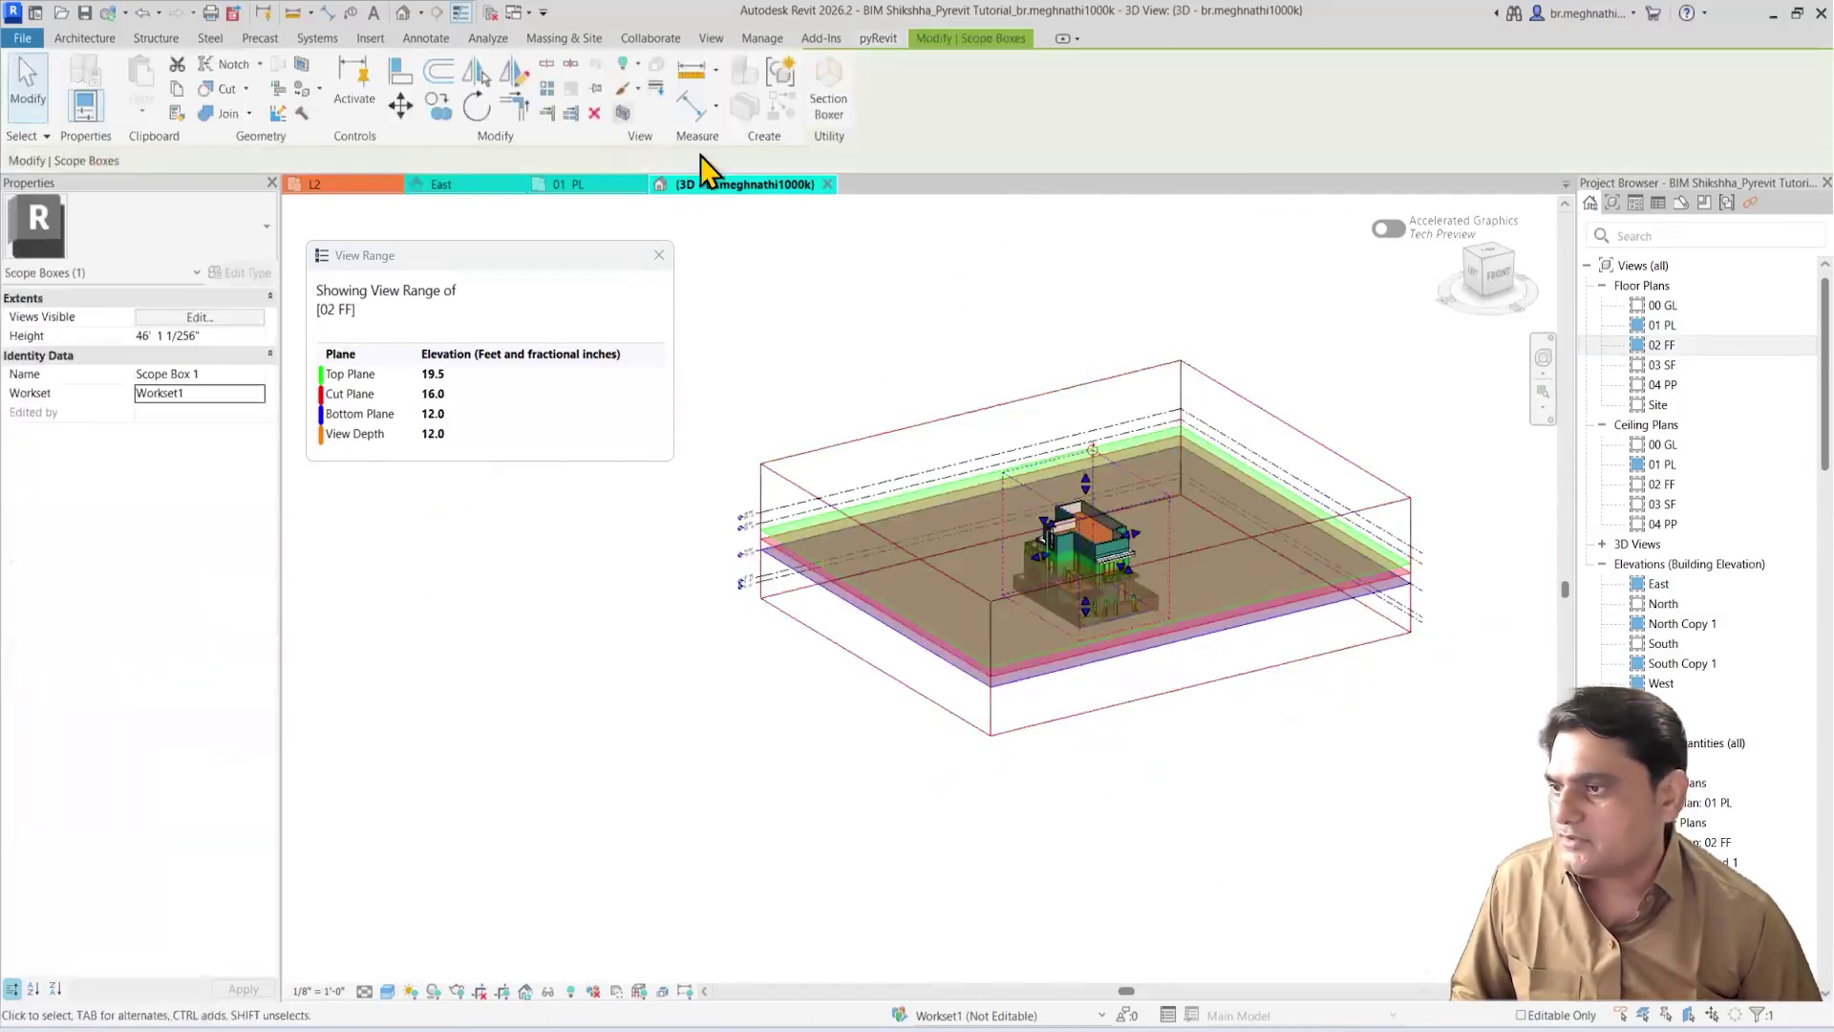
pyautogui.press('Escape')
pyautogui.scroll(-2, 974, 731)
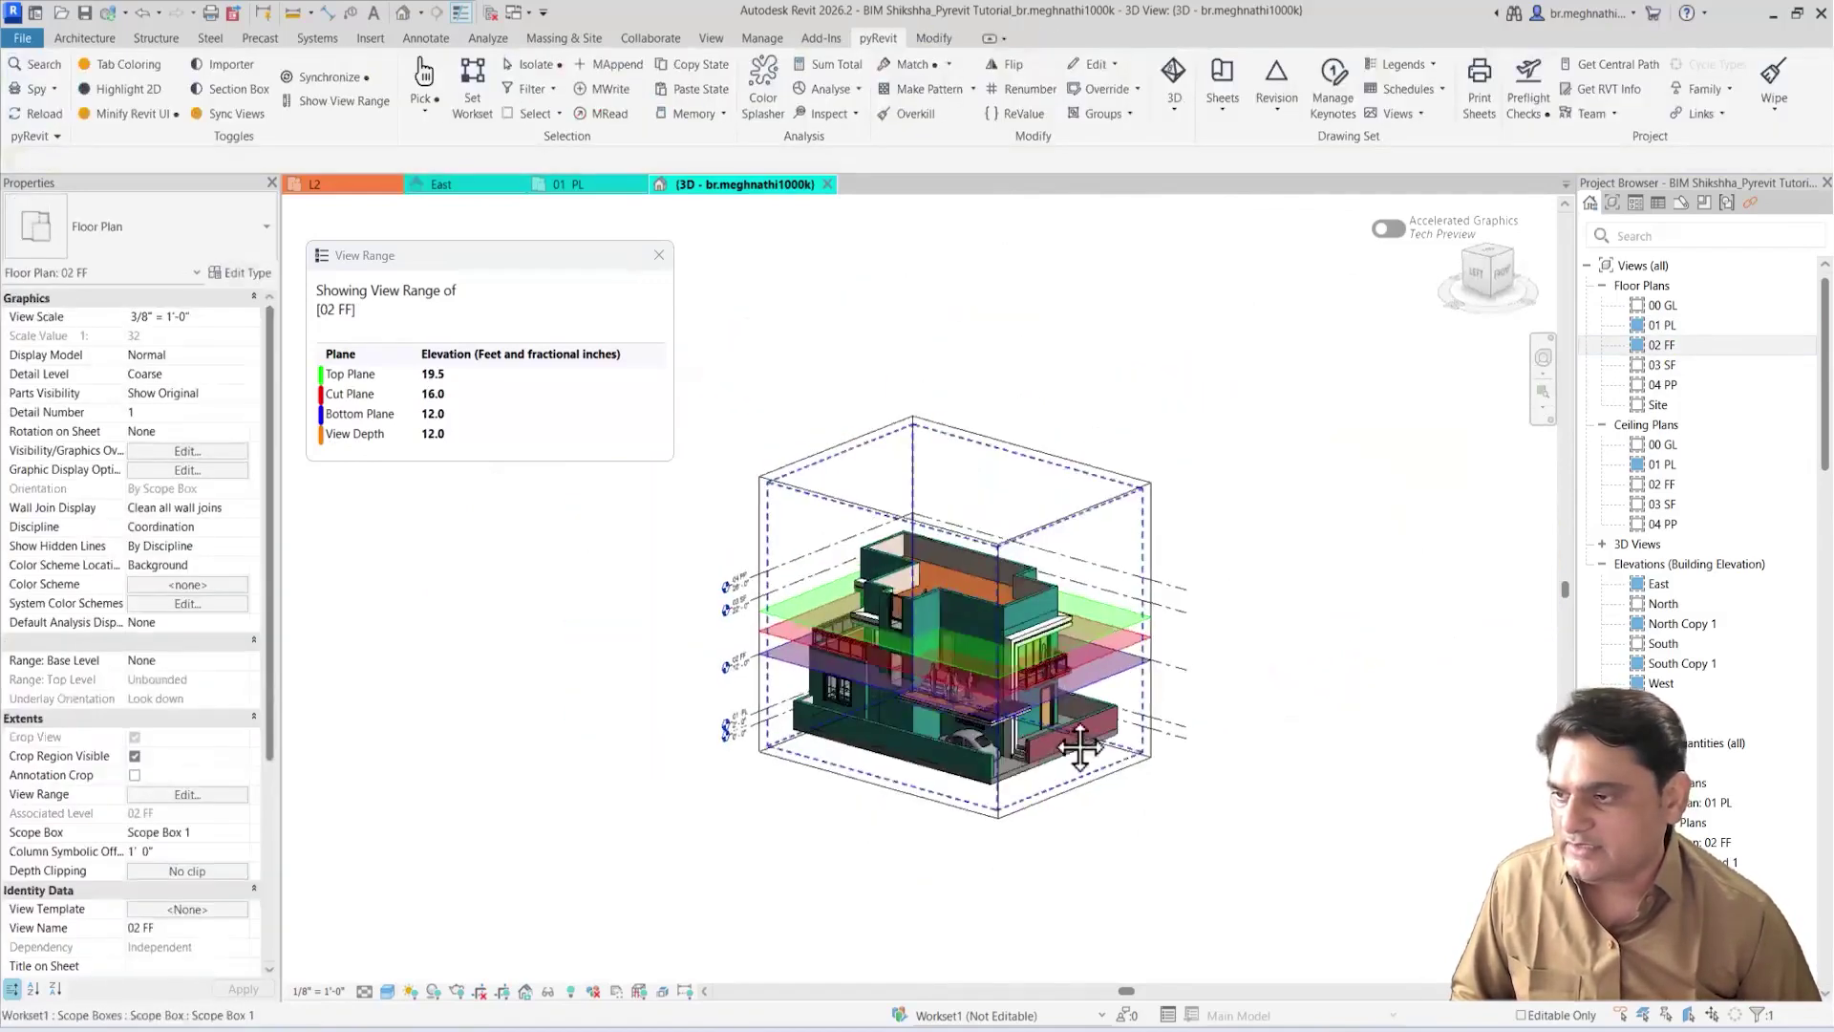
# Step: Display the view ranges of the 00 GL and 04 PP floor plans on the house in the 3D view
pyautogui.scroll(2, 1081, 746)
pyautogui.scroll(3, 1123, 702)
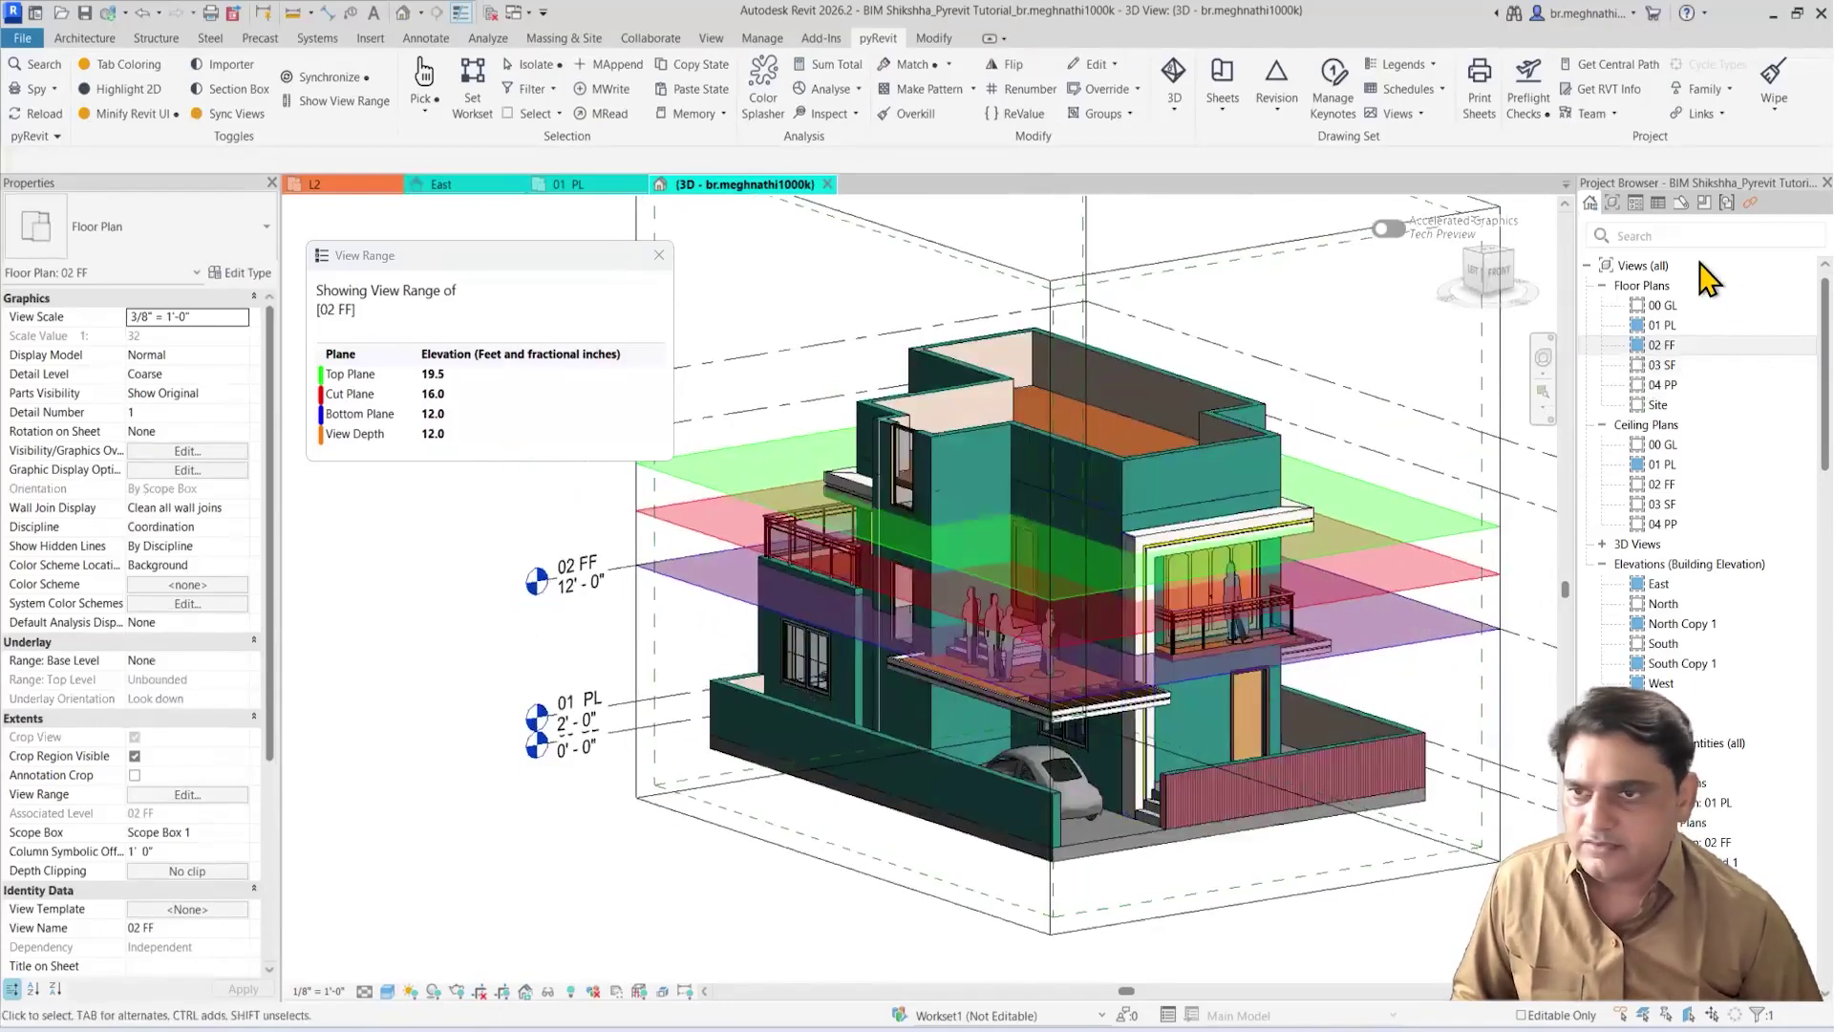
pyautogui.click(1662, 305)
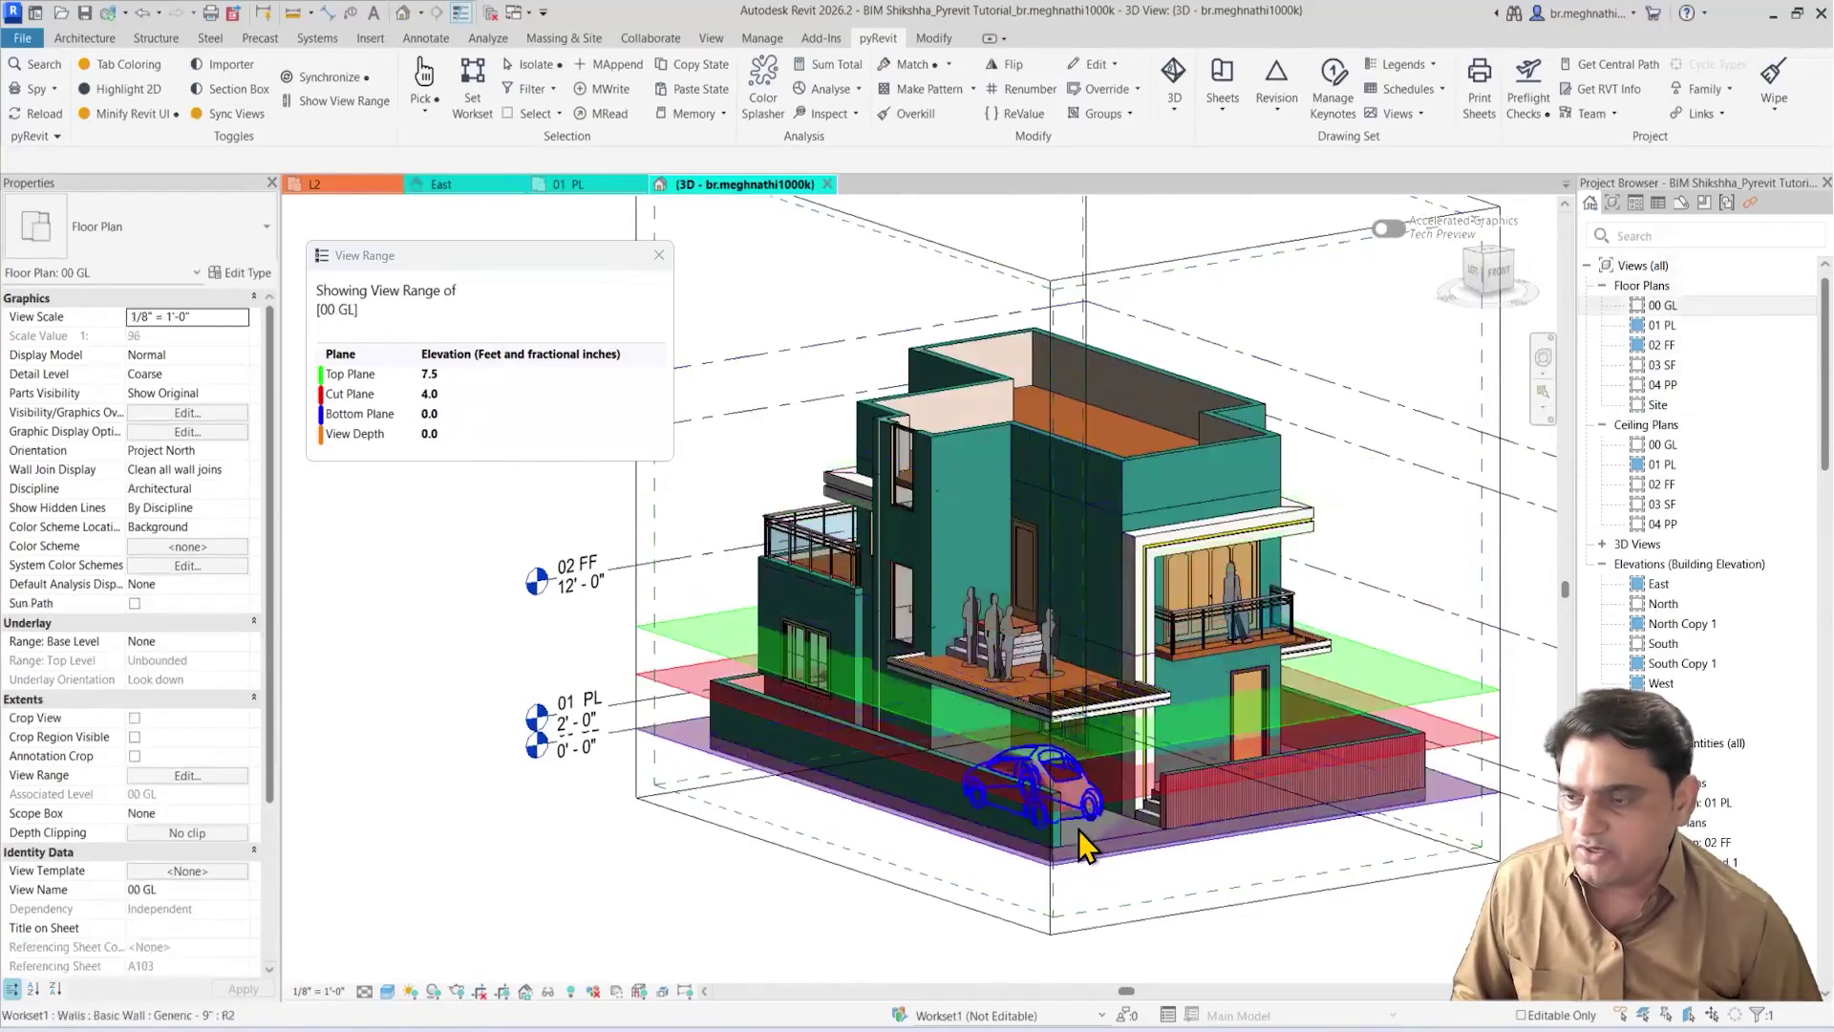
pyautogui.click(1662, 384)
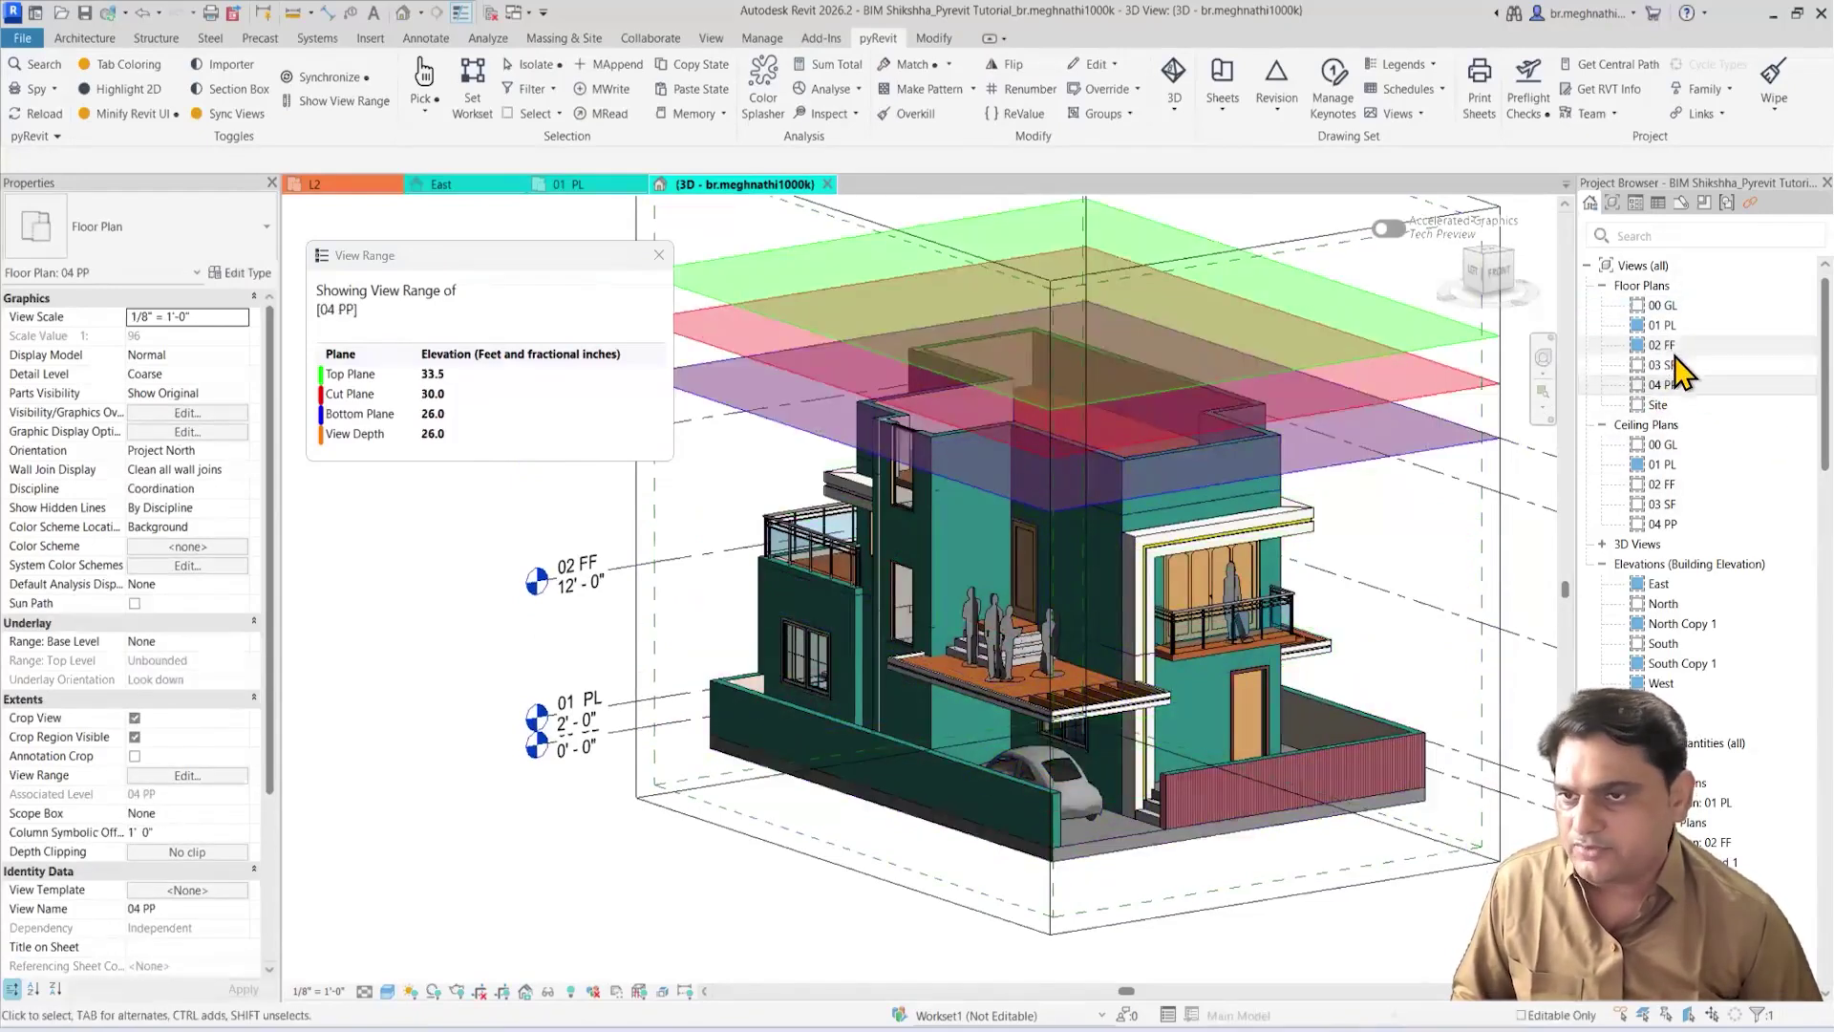
# Step: Display the view ranges of the 02 FF, 03 SF and 04 PP ceiling plans, finishing with the 02 FF floor plan
pyautogui.click(1662, 485)
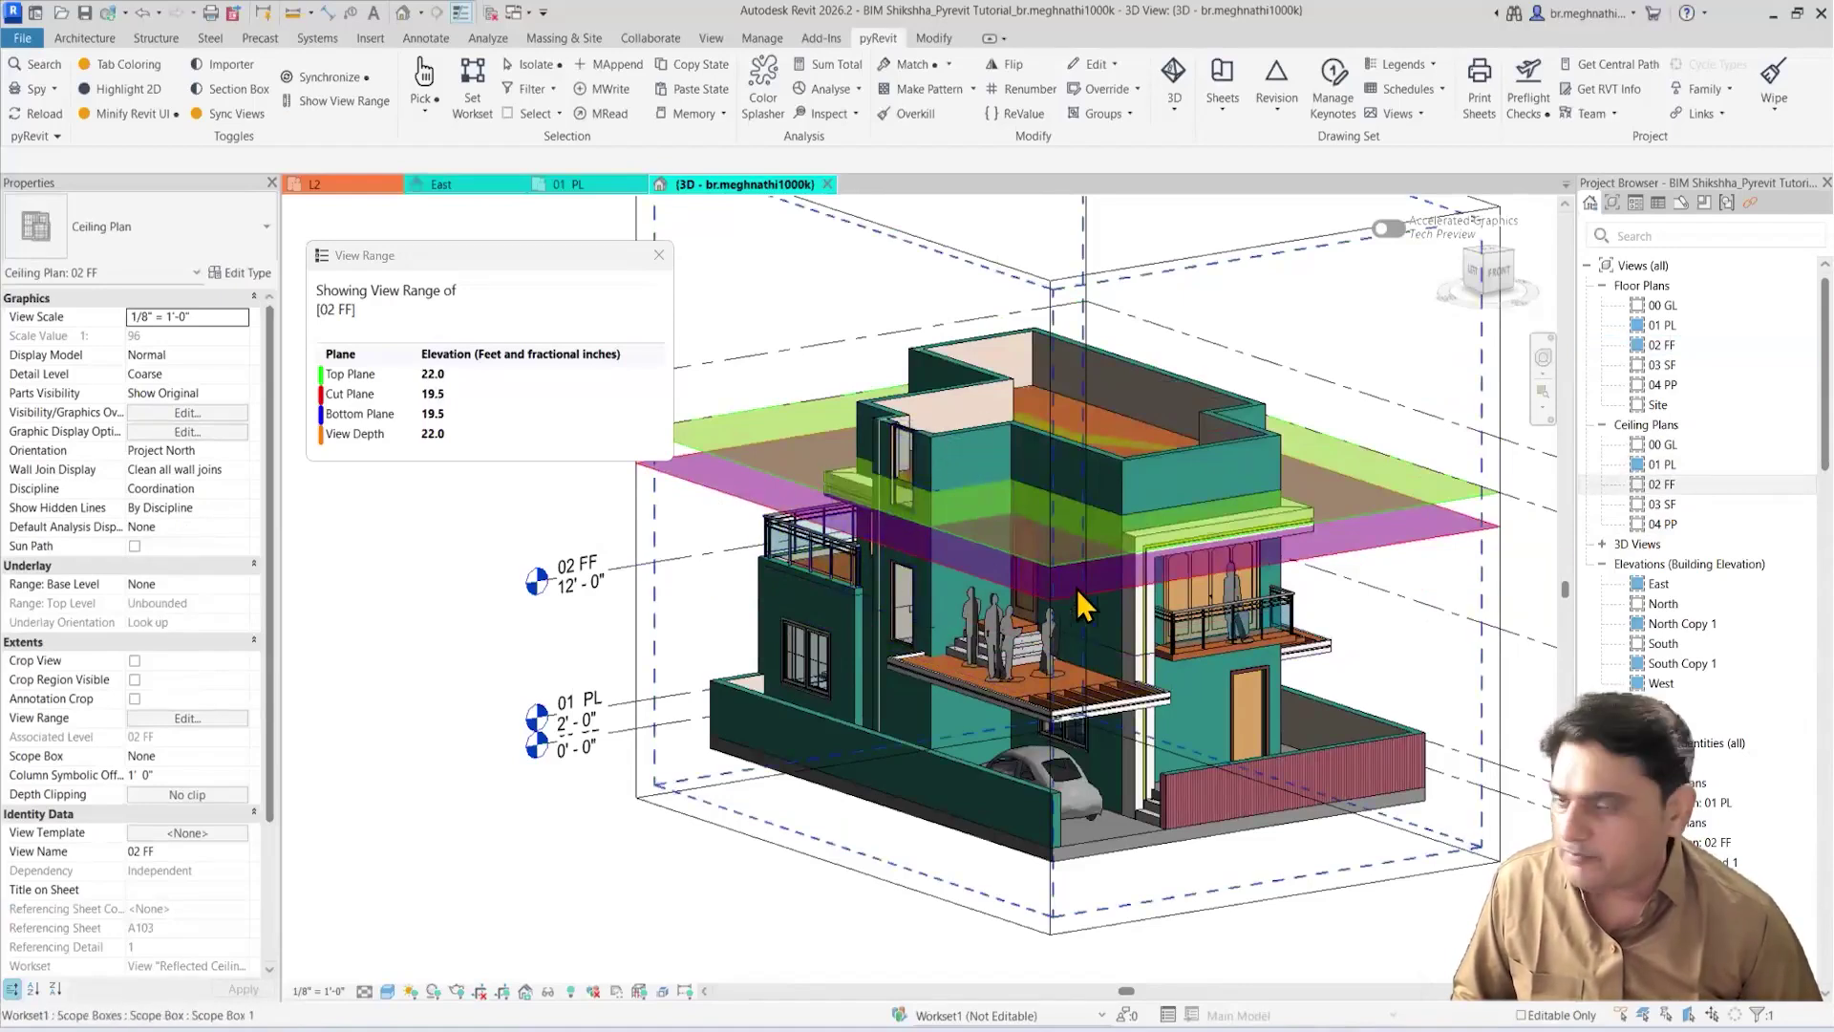
pyautogui.click(1669, 507)
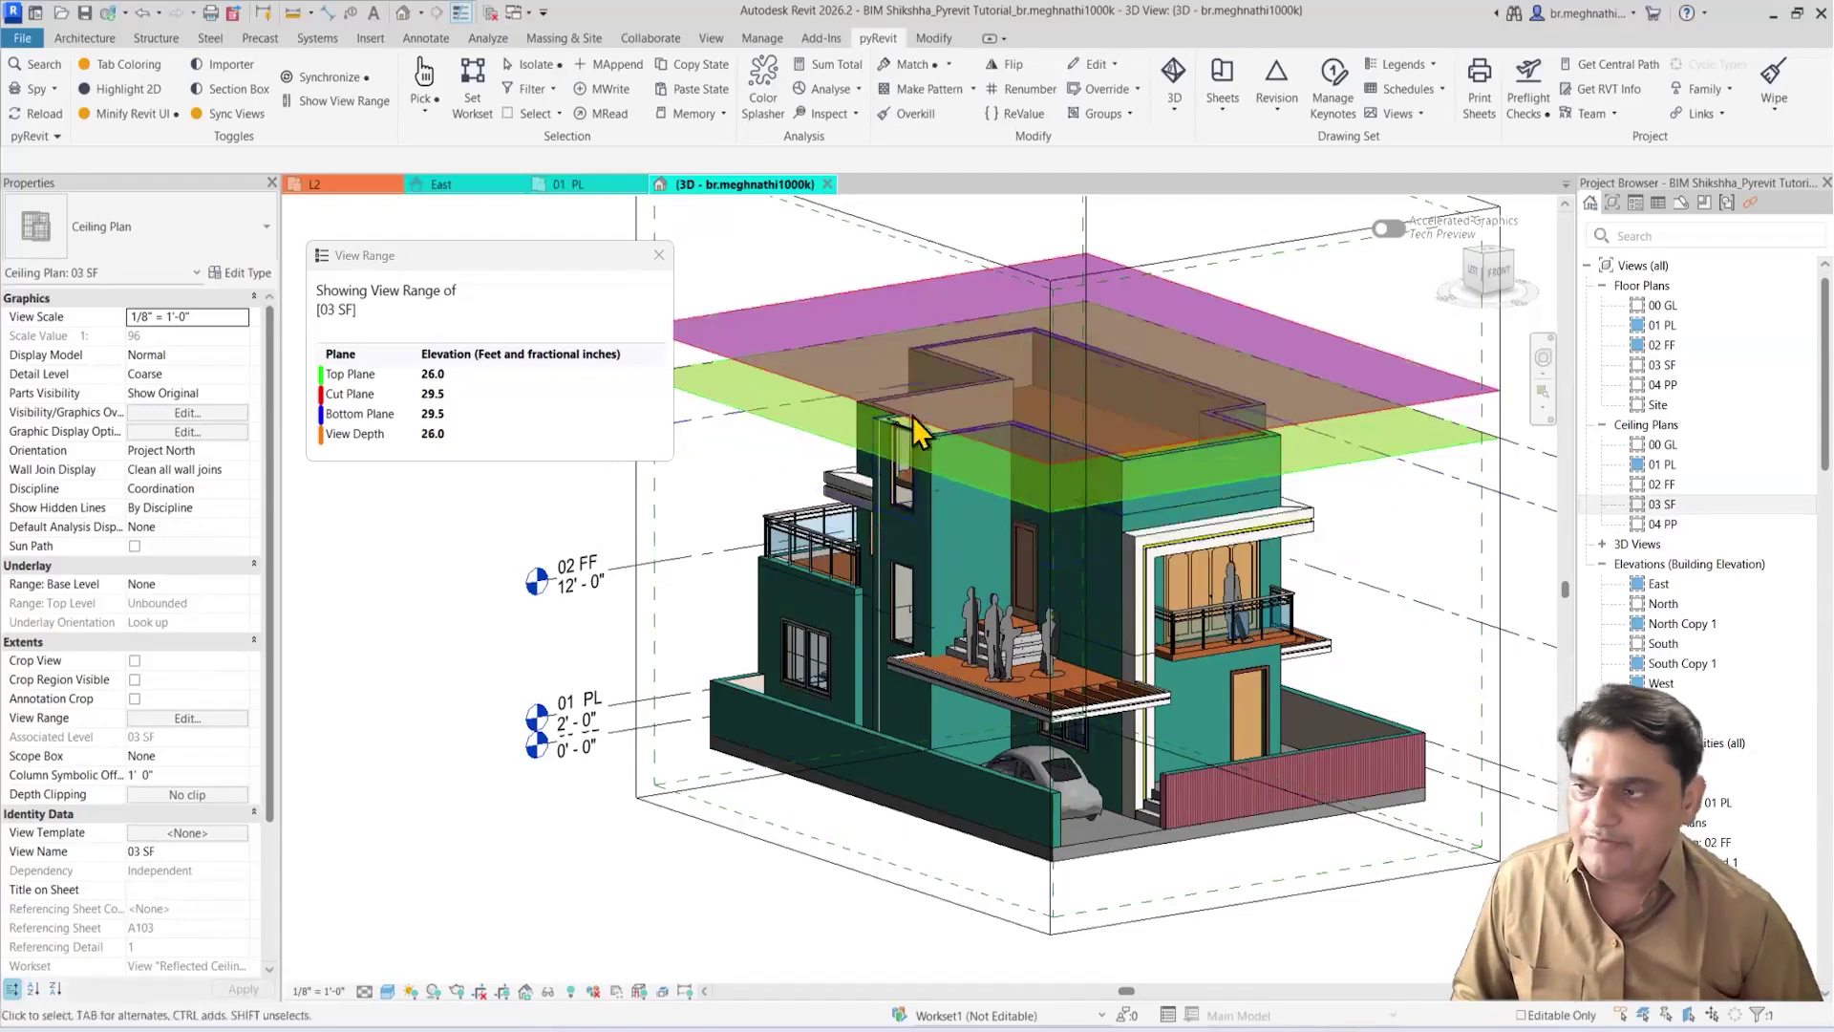
pyautogui.click(1667, 523)
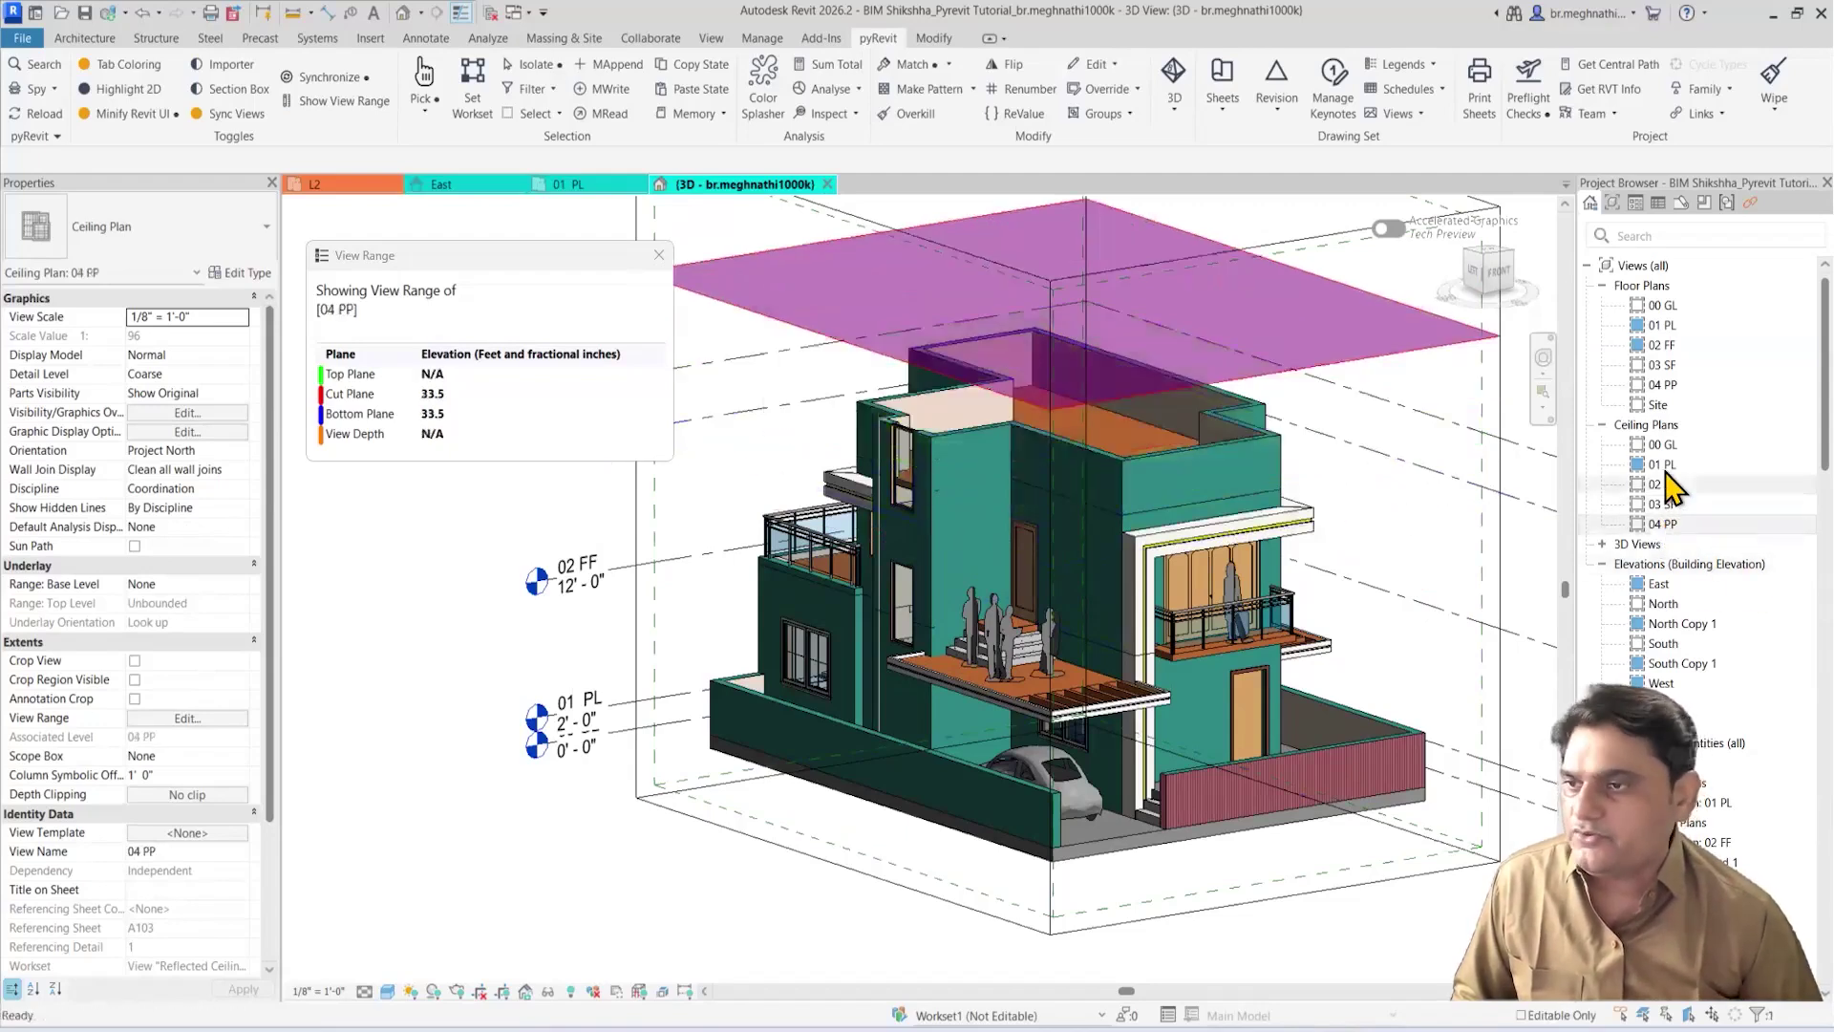
pyautogui.click(1672, 386)
pyautogui.click(1663, 347)
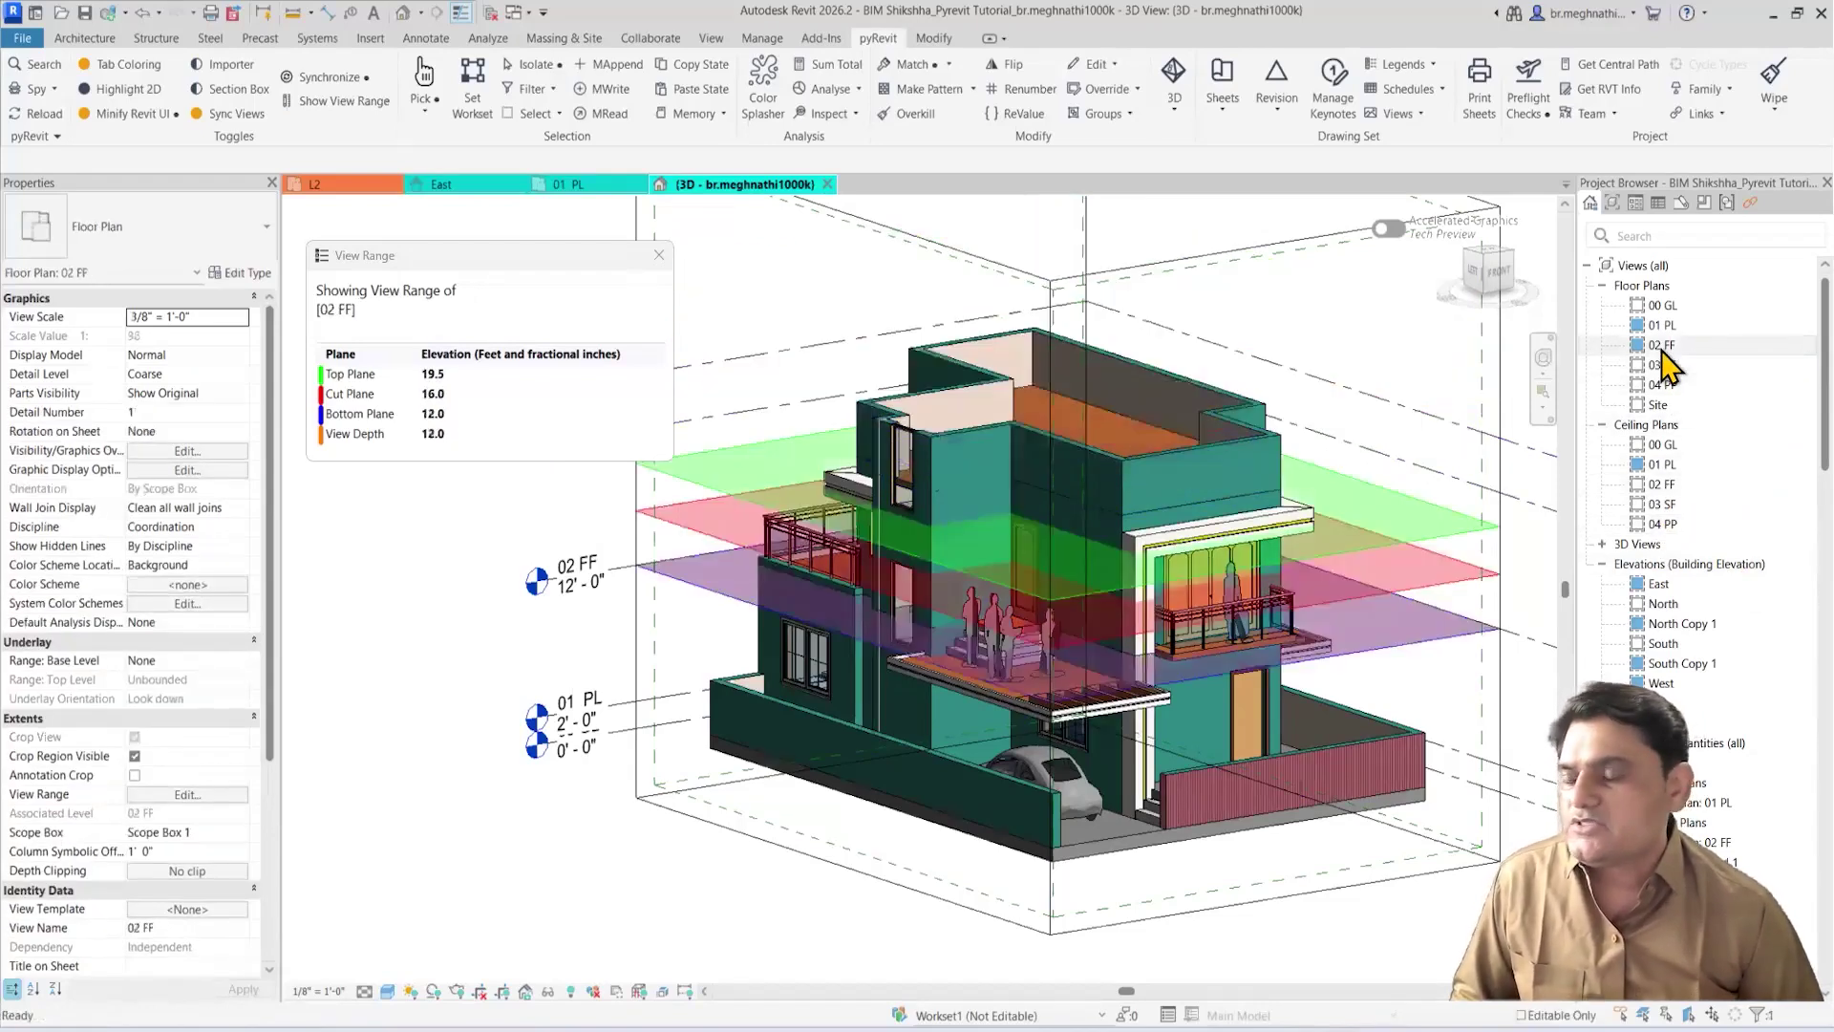